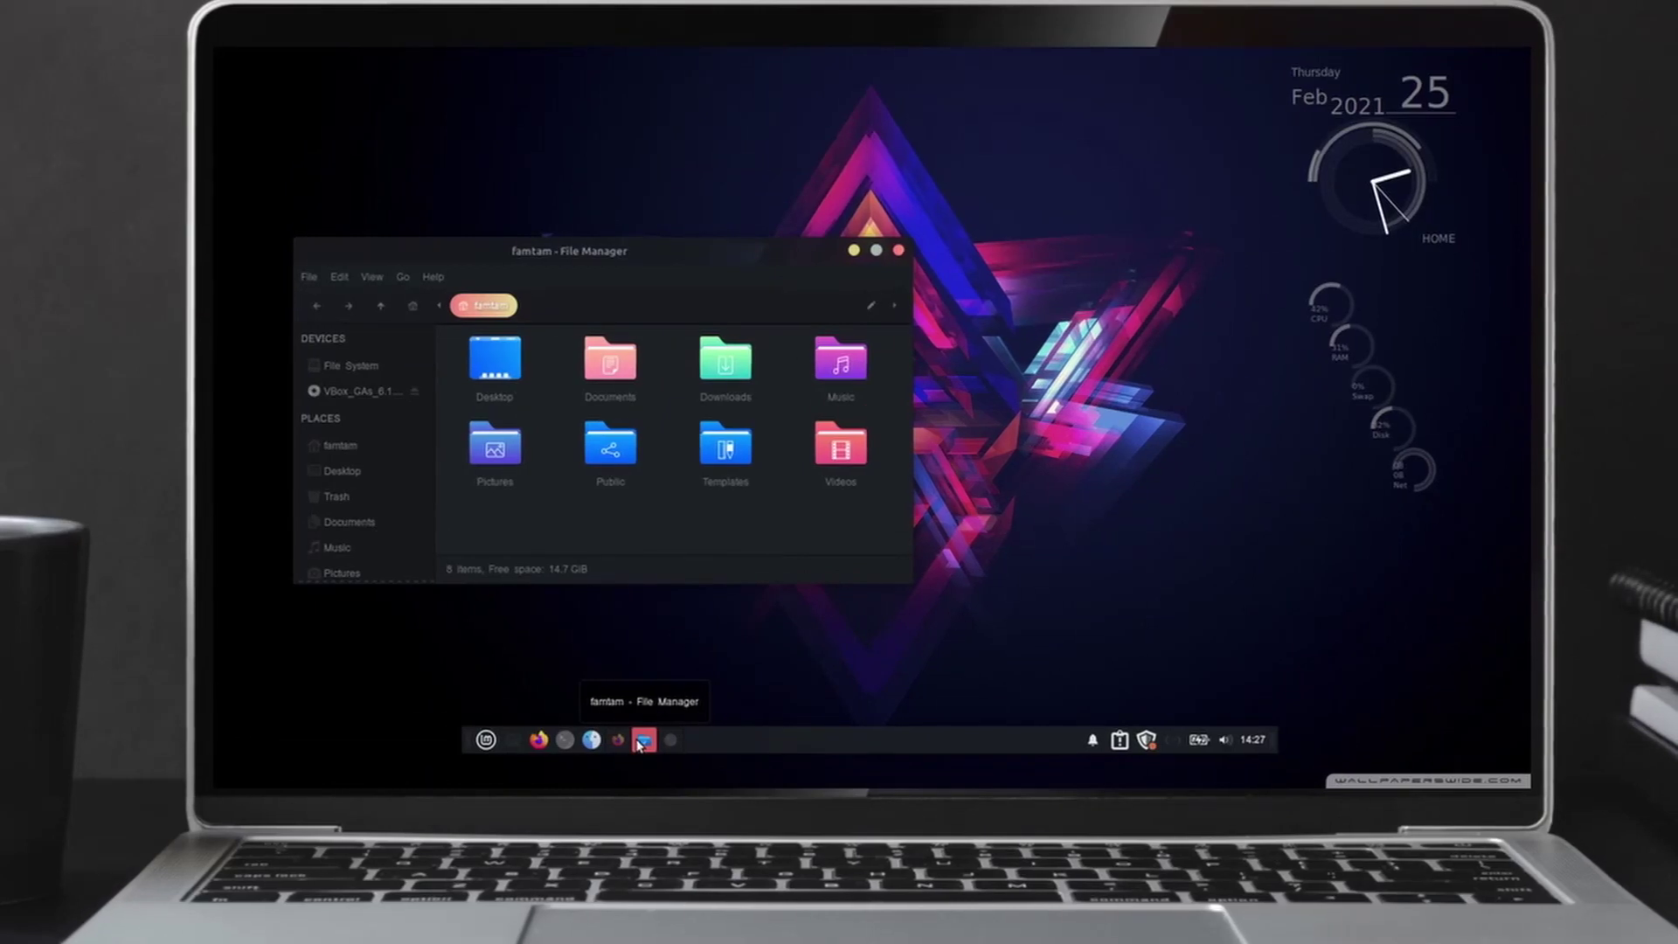
Reposition the file manager window out of the way and open the preferences of the desktop panel.
left_click(900, 251)
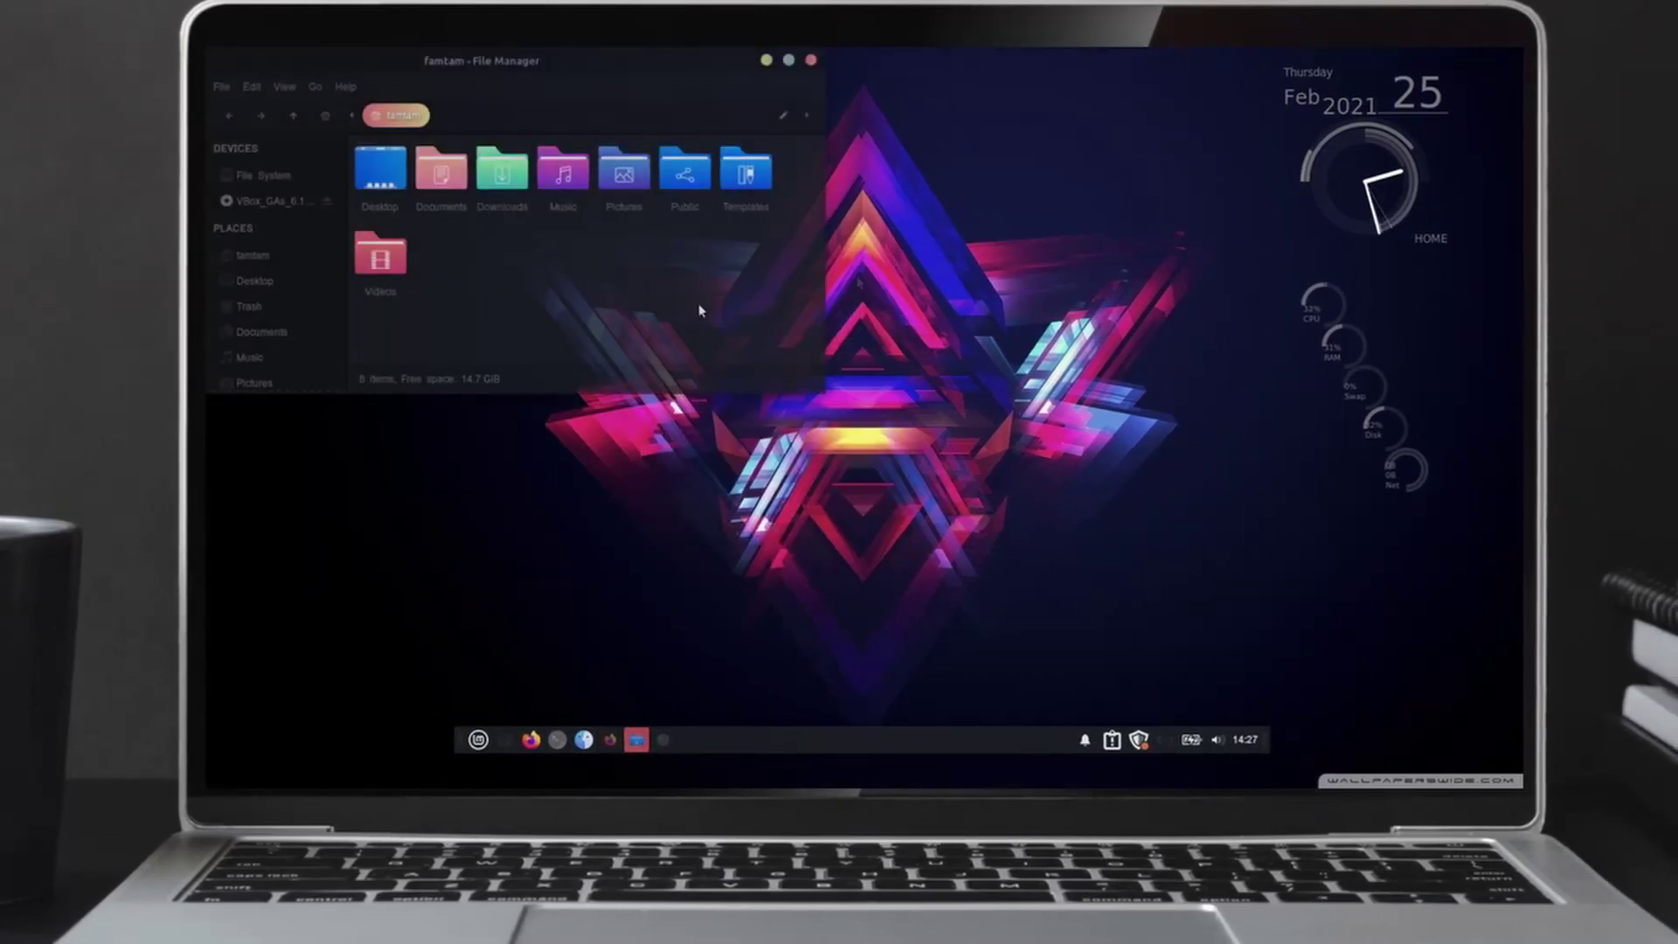
left_click_drag(490, 60, 642, 221)
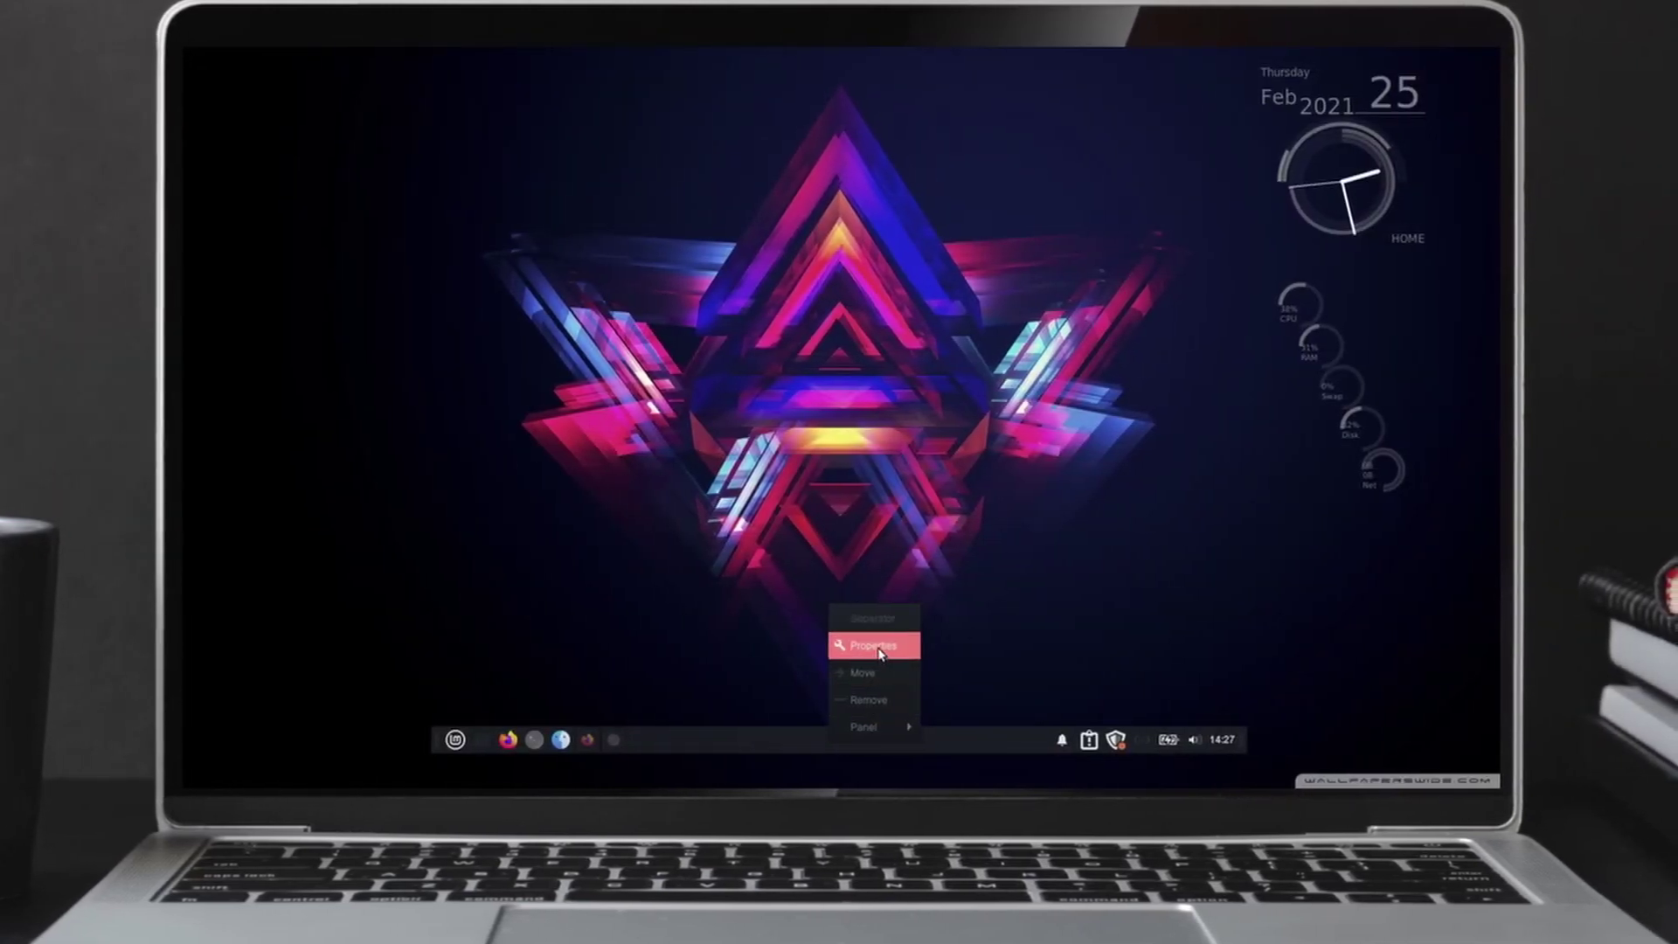
mouse_move(878, 731)
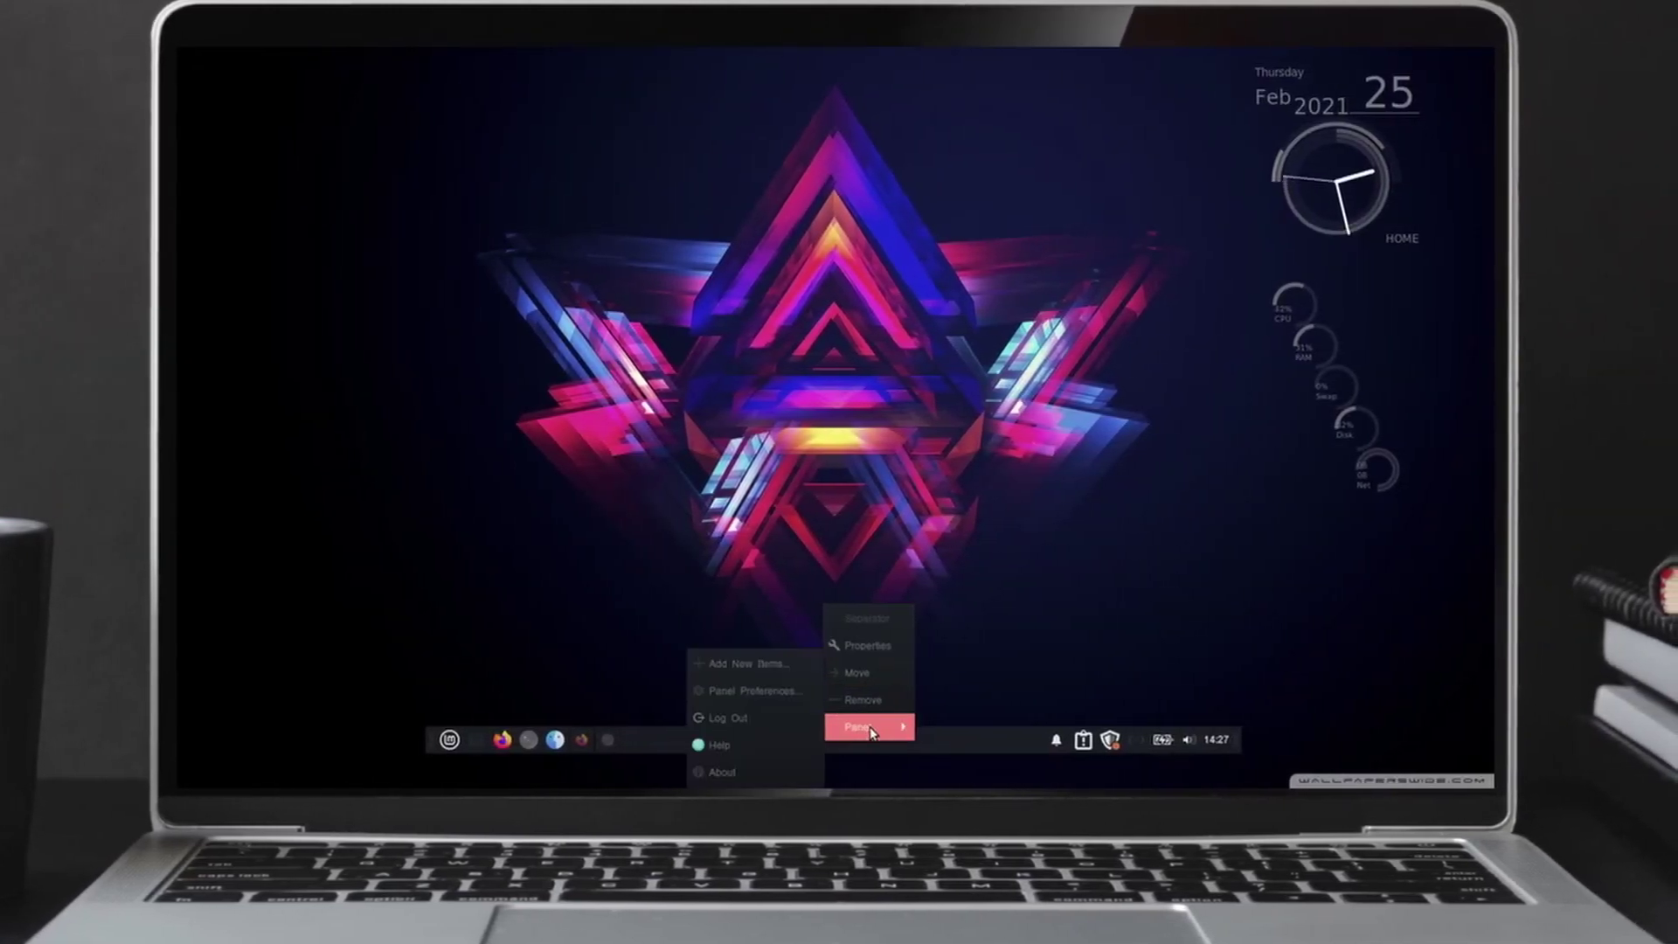
left_click(751, 690)
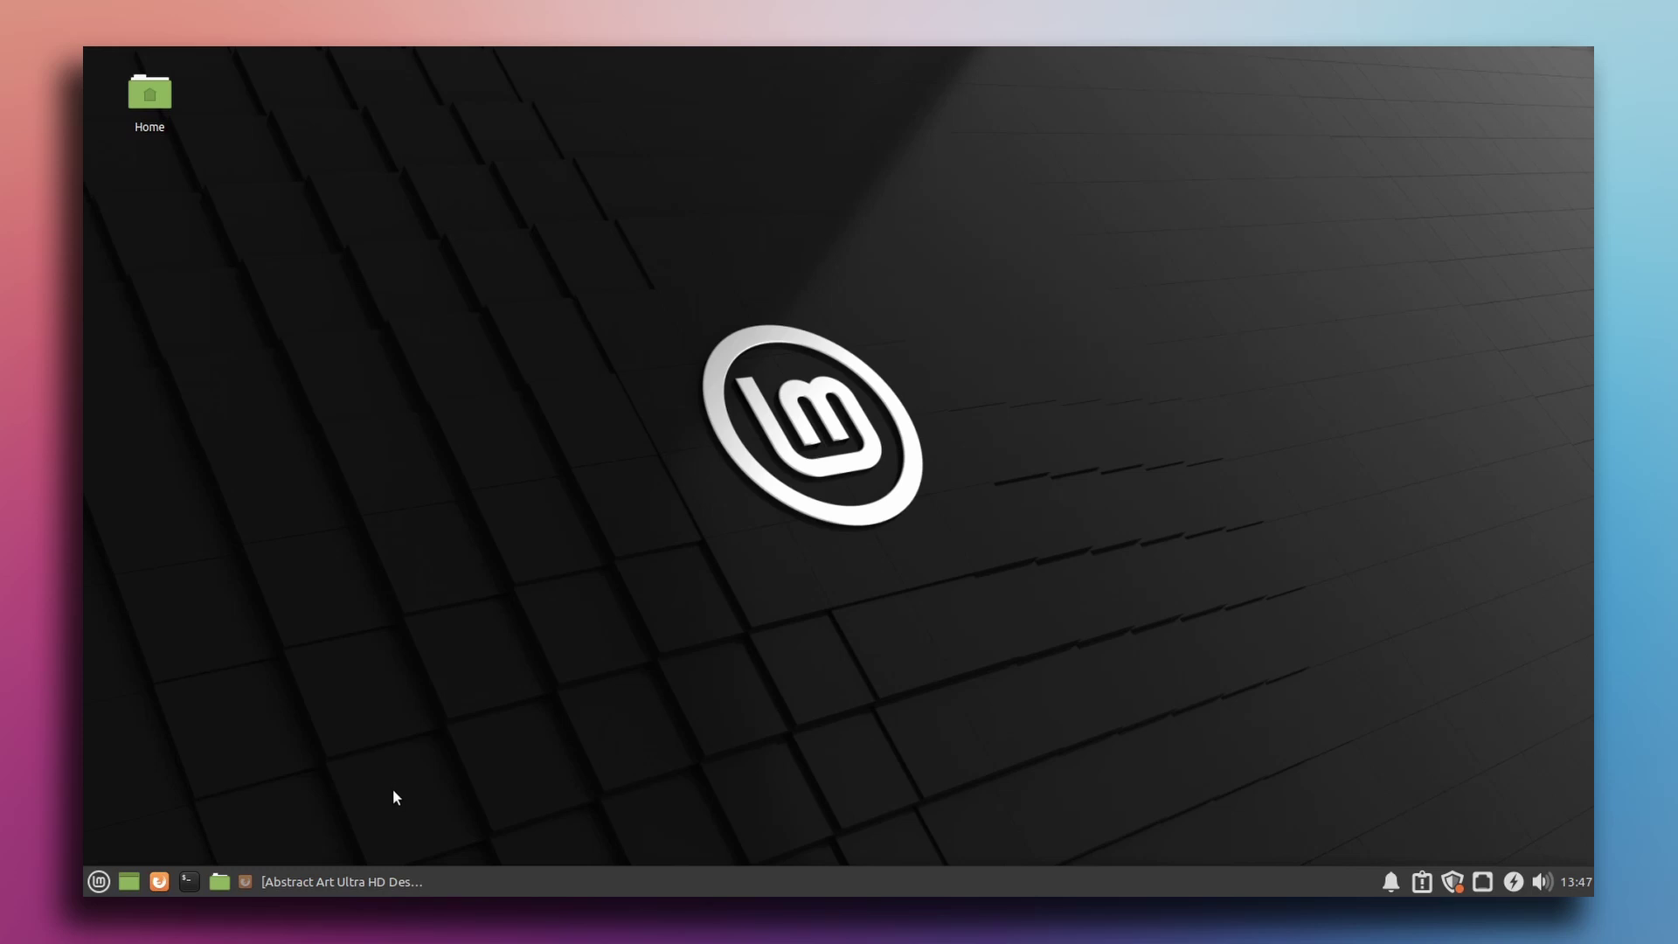
Switch to Firefox and look over the Abstract Art wallpaper, McMuse-circle icon theme and Sweet Mars XFCE theme pages.
left_click(297, 880)
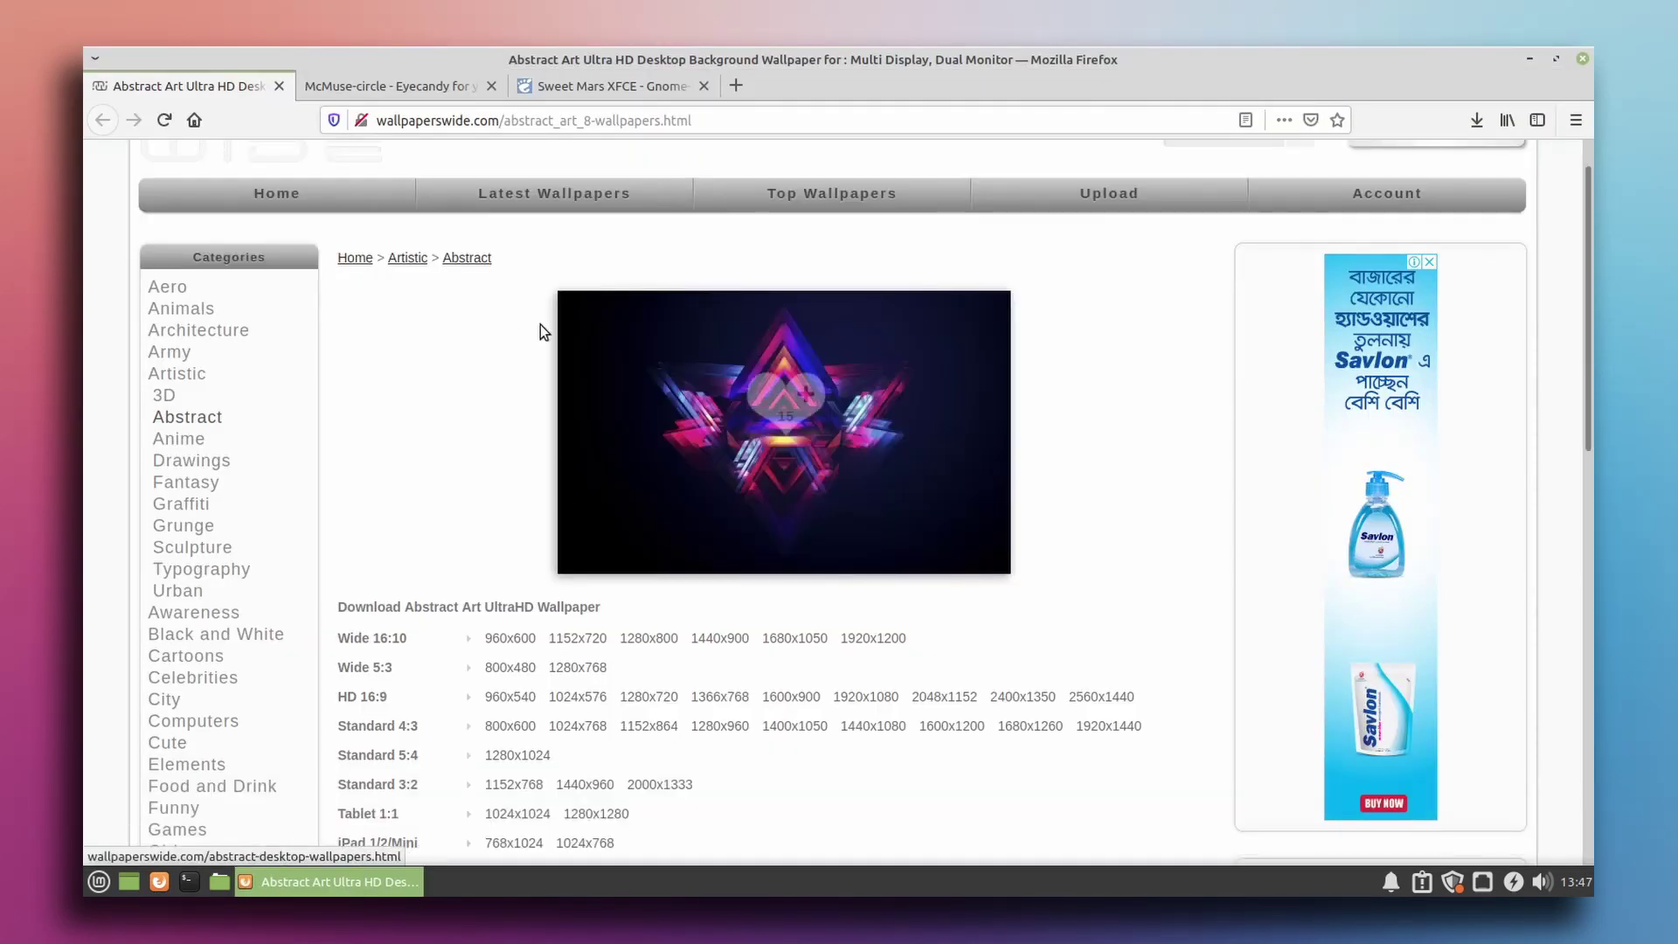
left_click(397, 91)
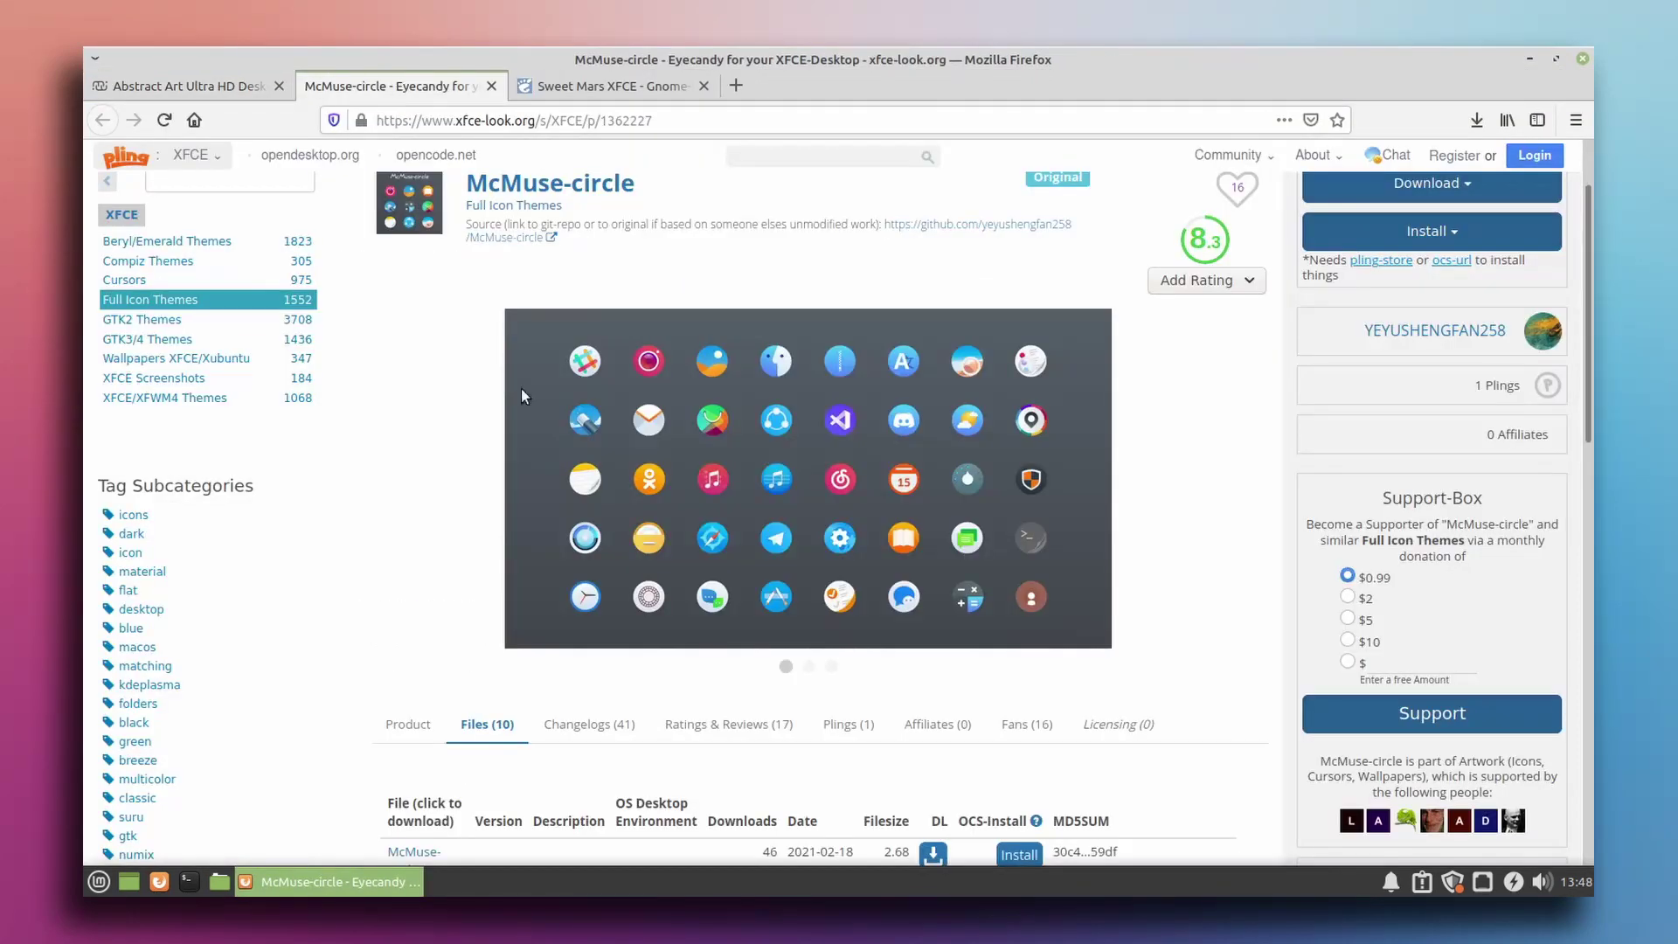
left_click(597, 84)
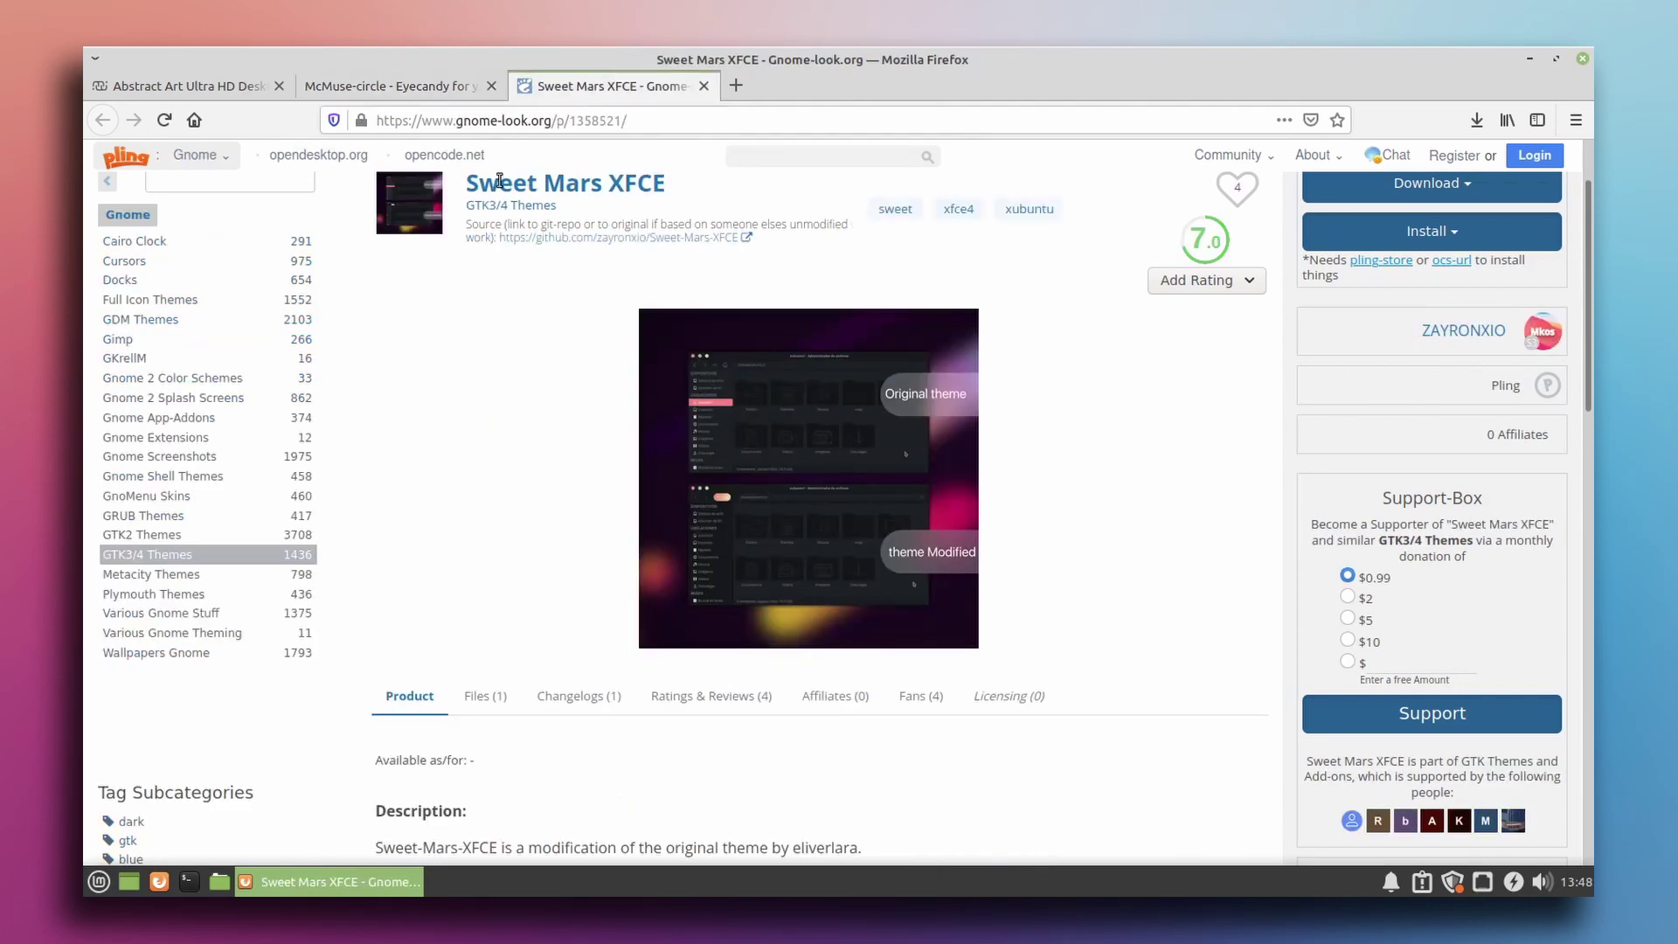
left_click(394, 86)
mouse_move(642, 441)
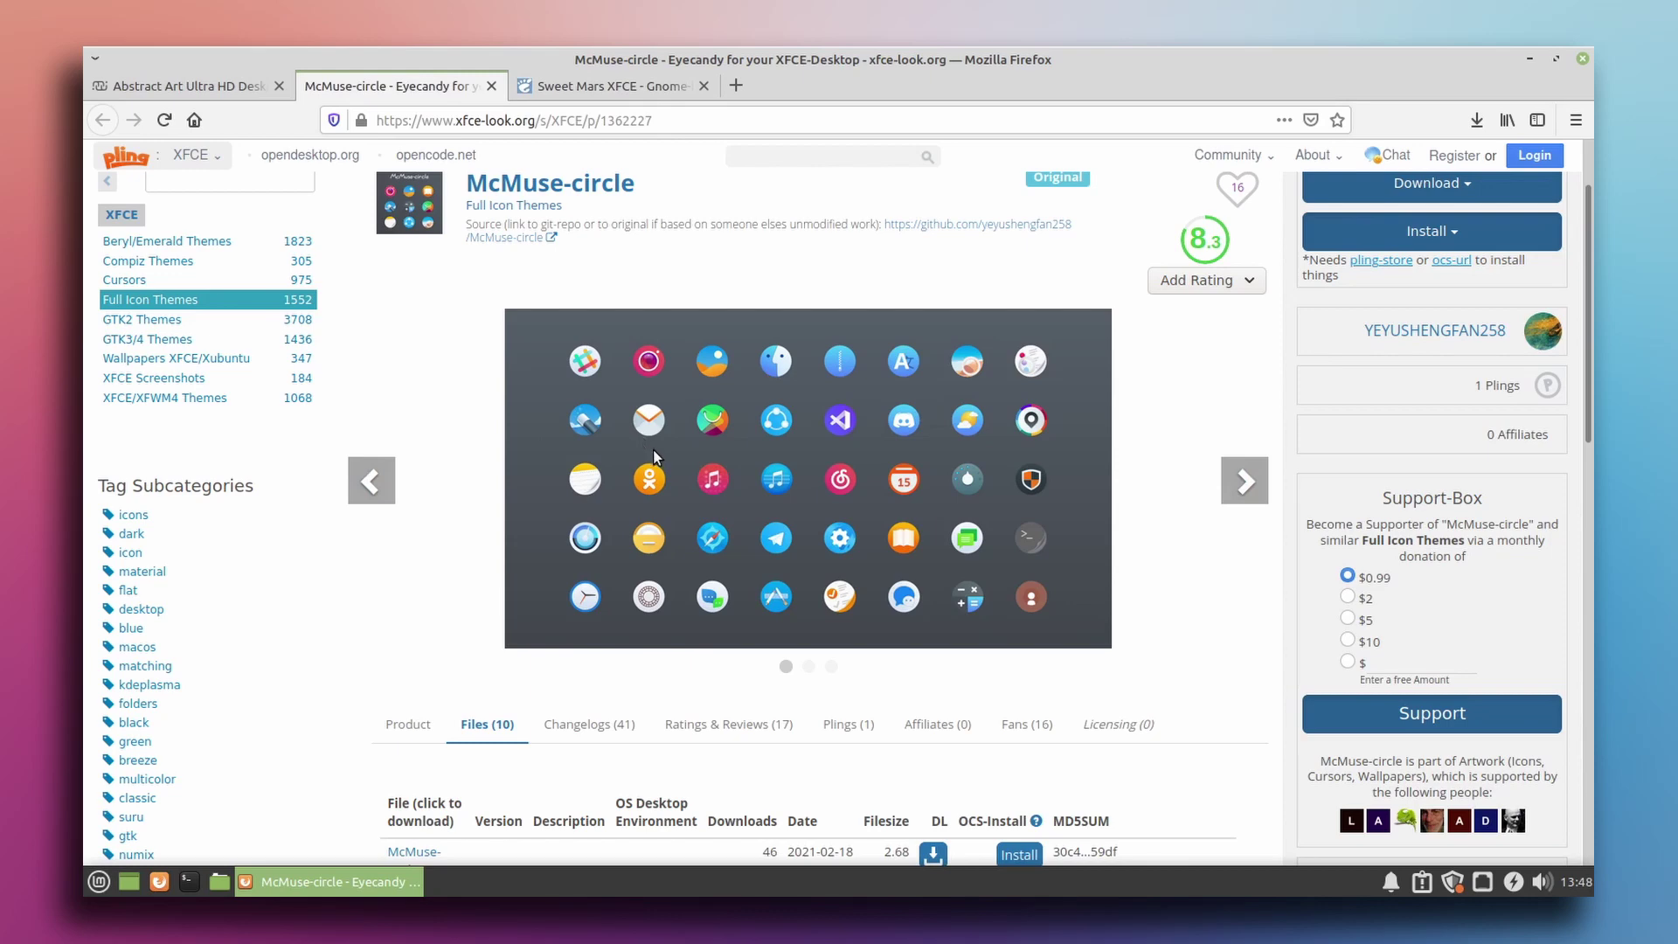
Download the Abstract Art wallpaper in the HD 16:9 resolution 1600x900 and save the image file.
key("ctrl+Page_Up")
scroll(842, 484, "down", 3)
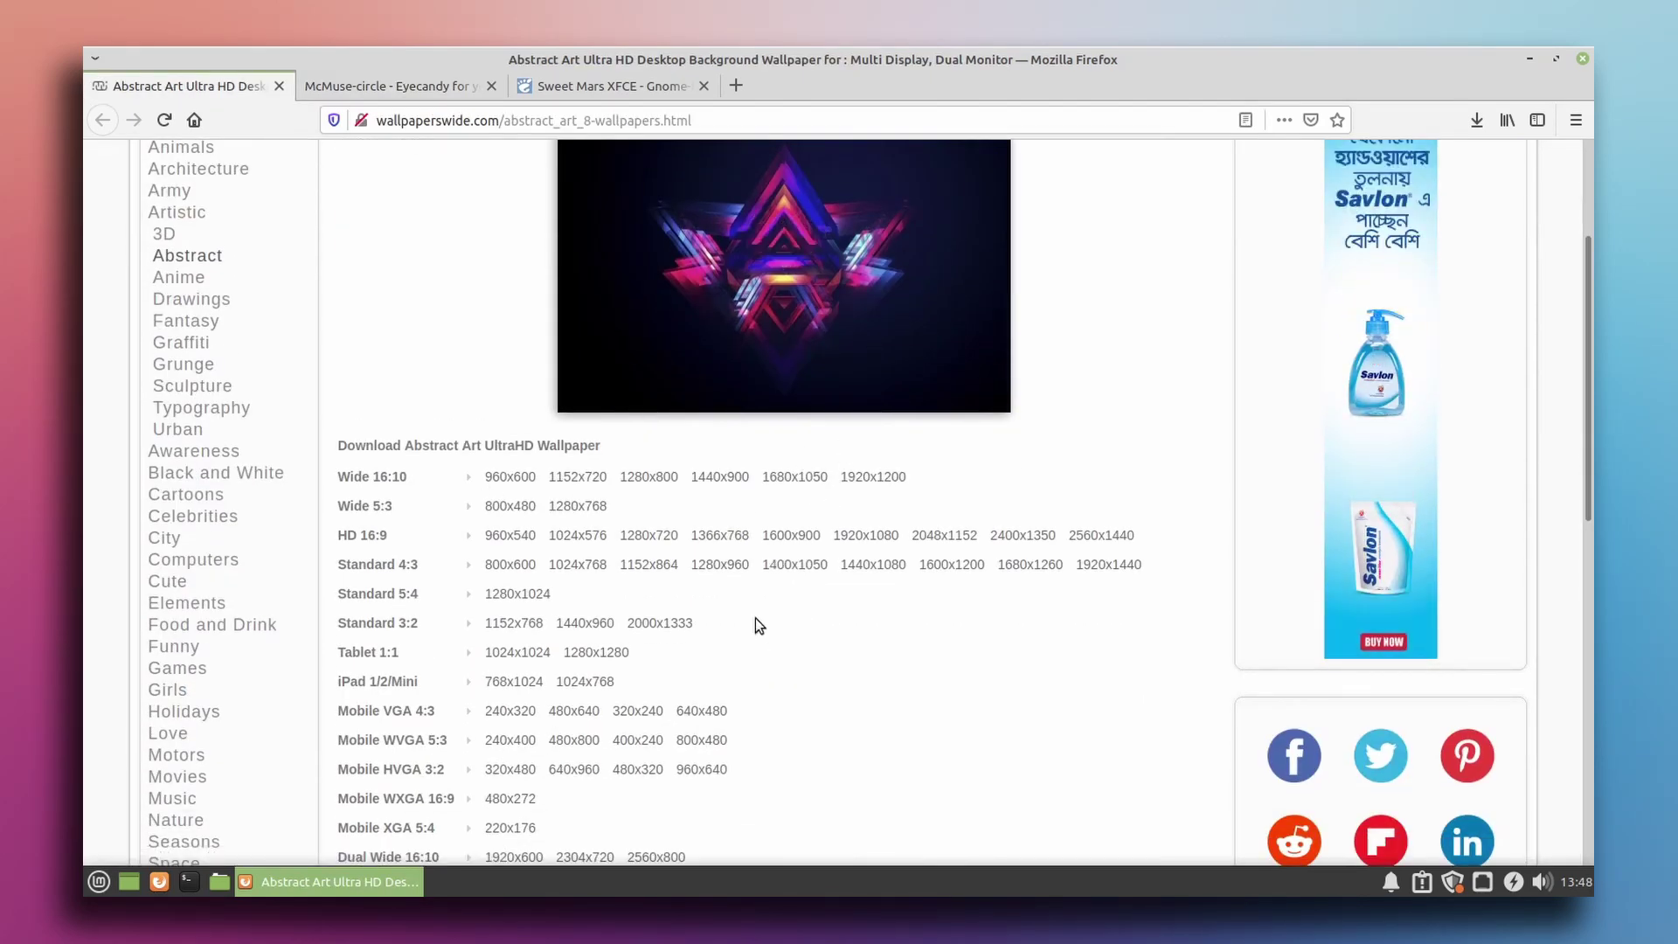
left_click(796, 536)
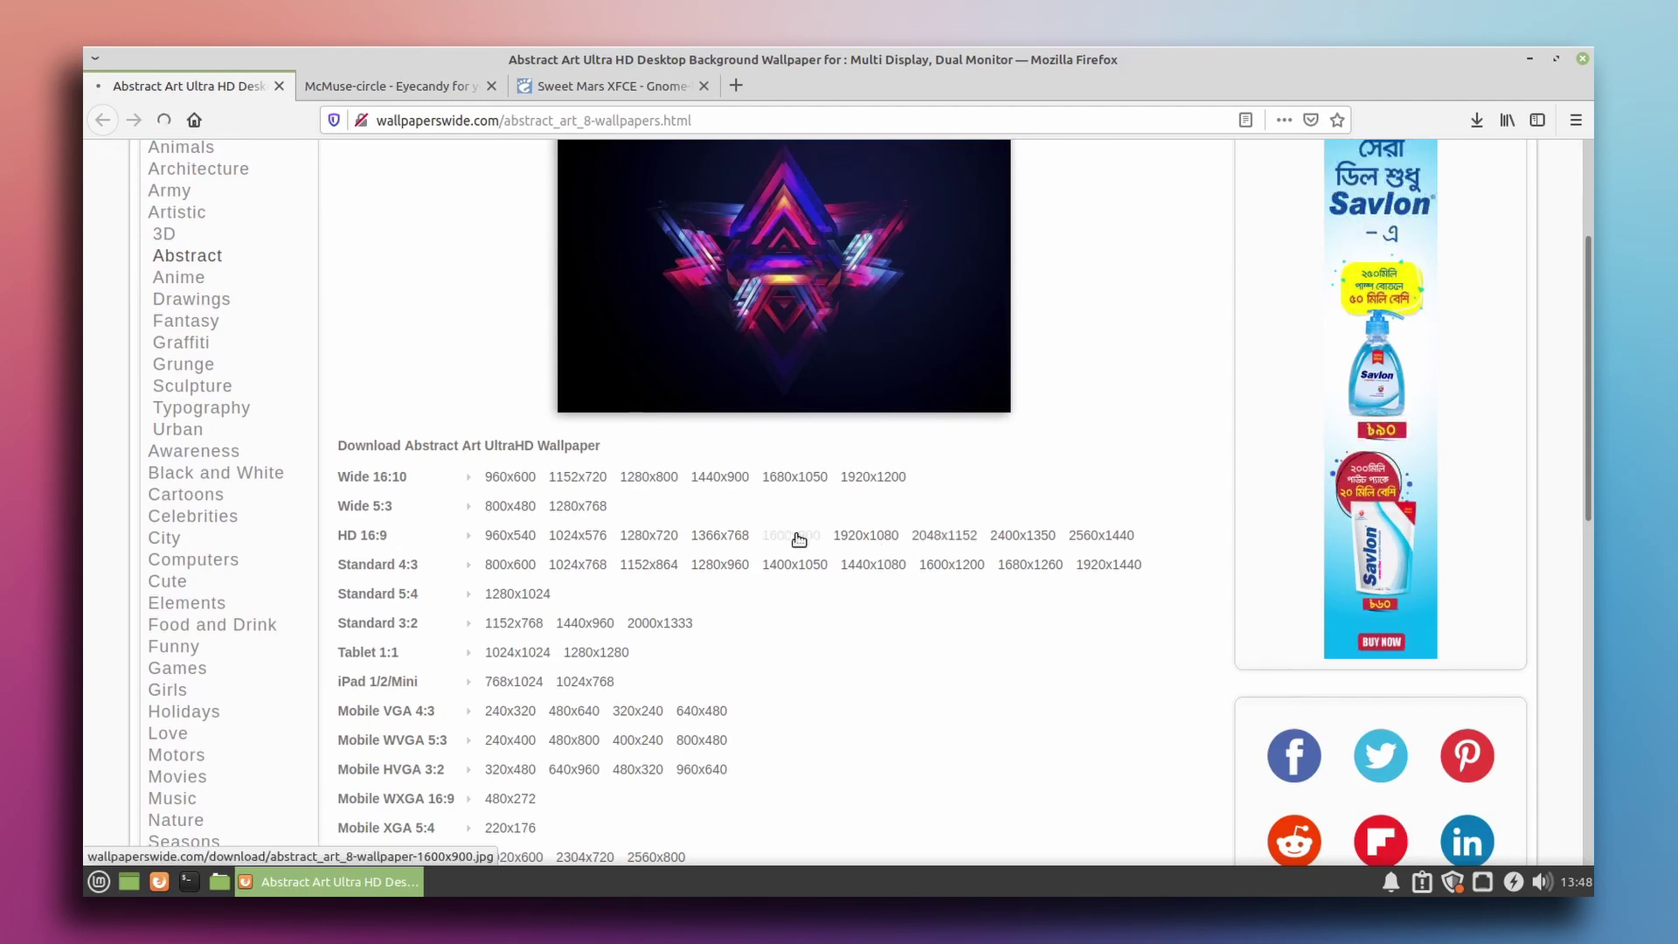
left_click(678, 511)
left_click(999, 597)
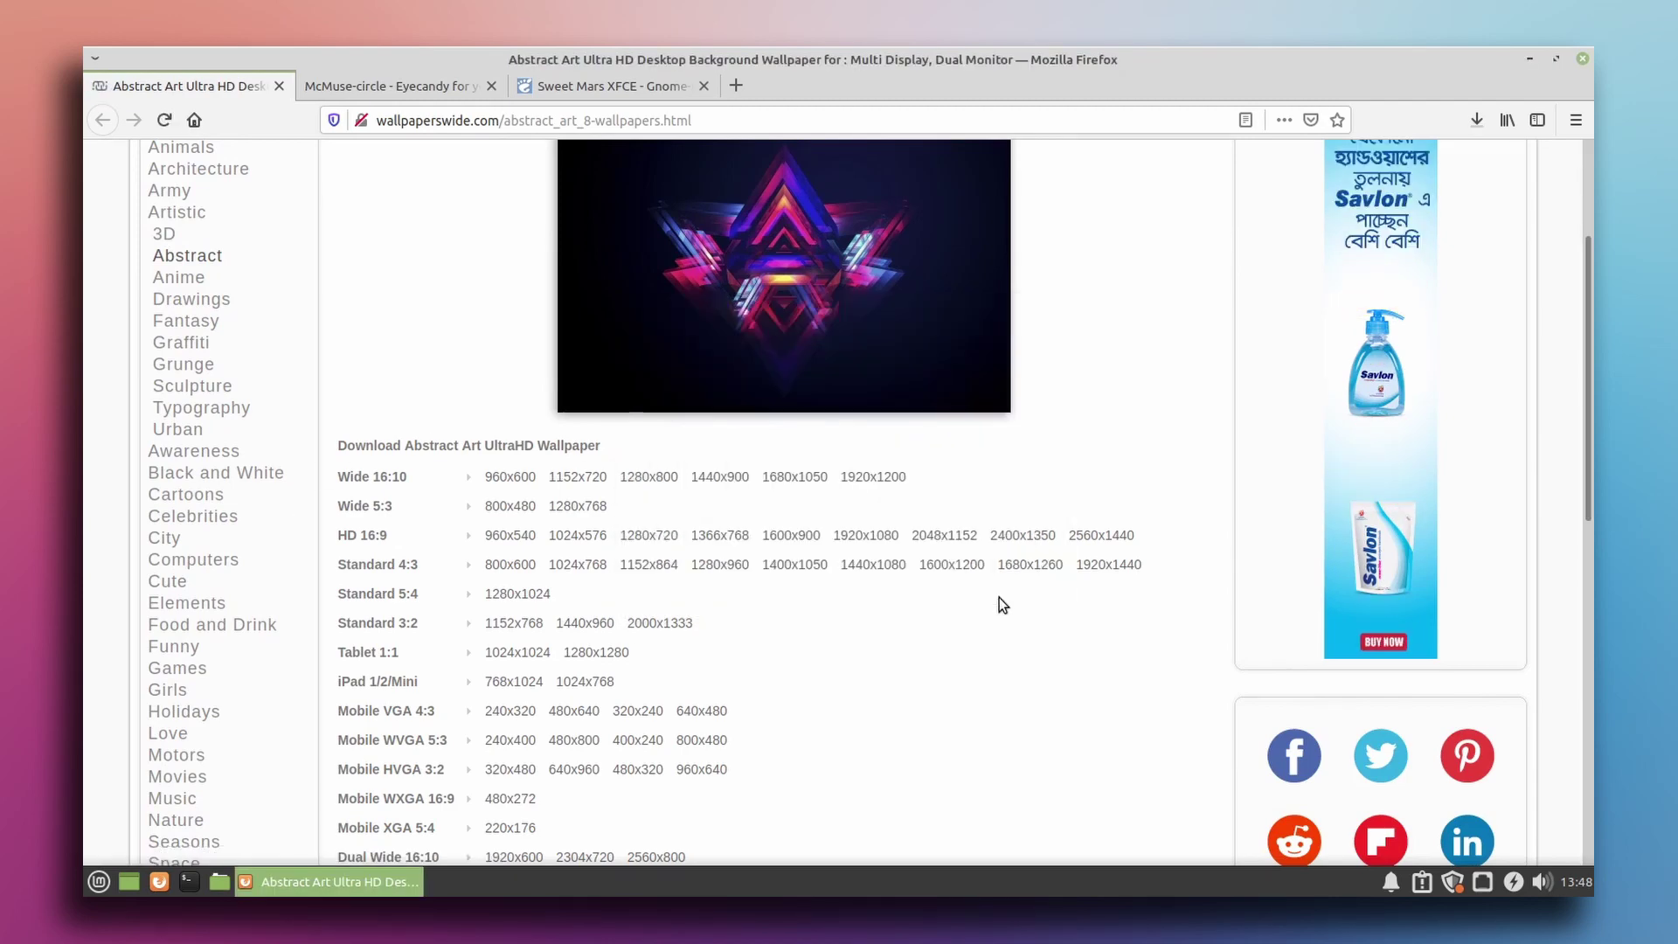
Download McMuse-circle.tar.xz from the McMuse-circle icon theme's file list, saving it instead of opening it.
key("ctrl+Tab")
scroll(444, 581, "down", 4)
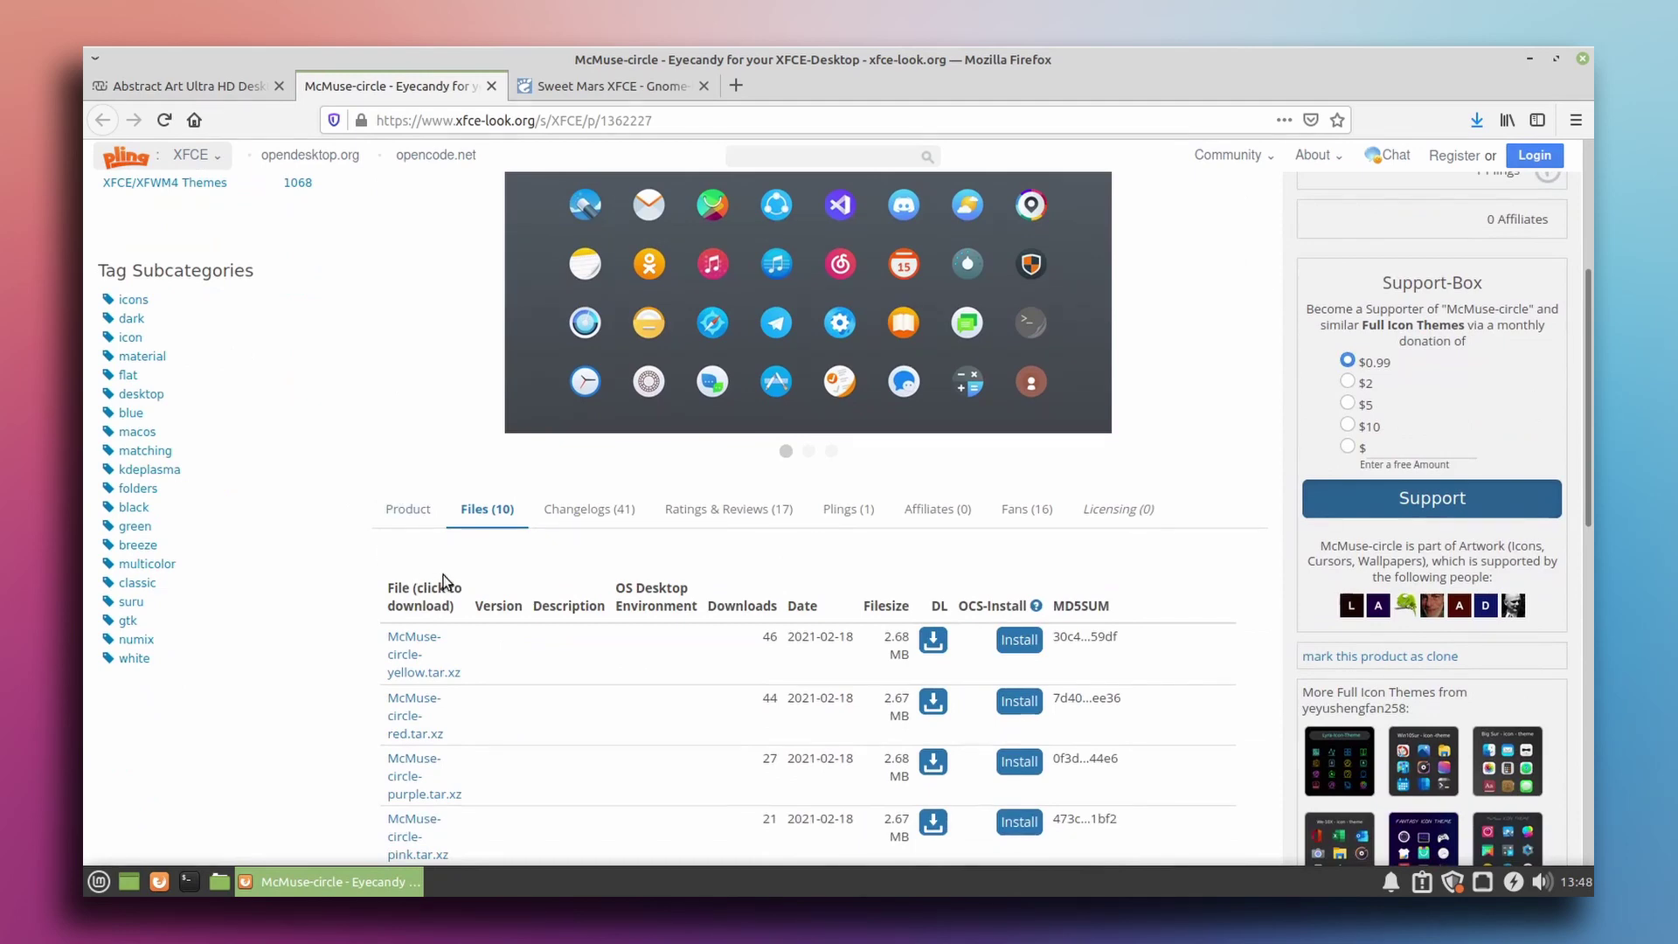
scroll(444, 581, "down", 2)
scroll(359, 410, "down", 4)
scroll(351, 379, "up", 10)
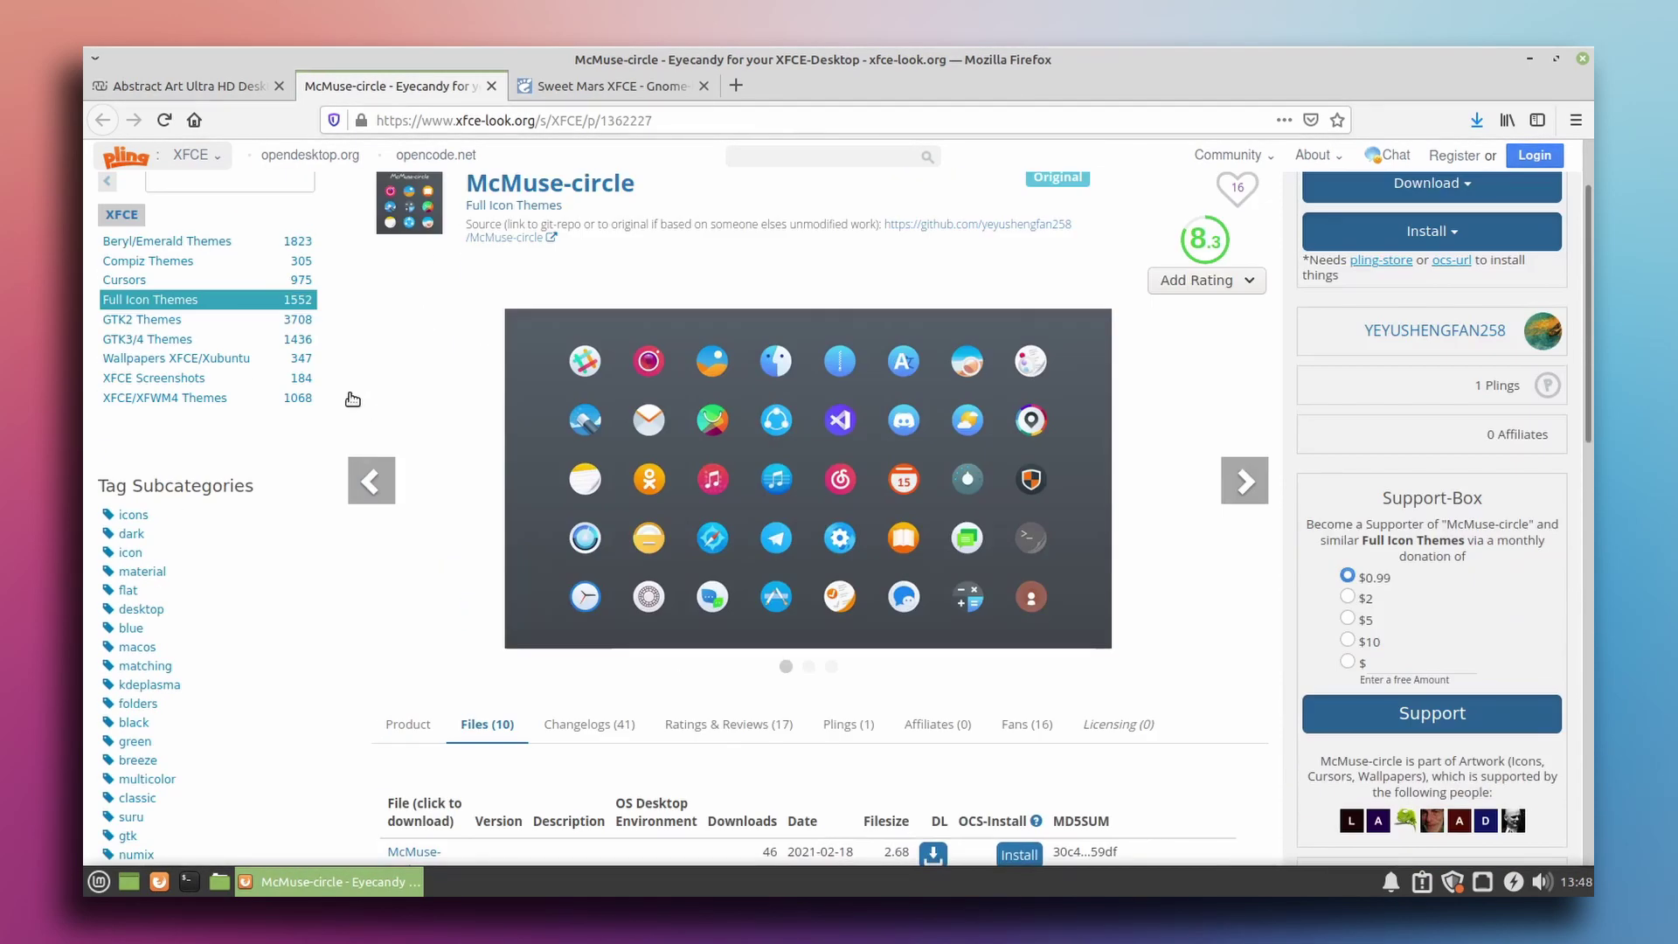
scroll(375, 491, "down", 10)
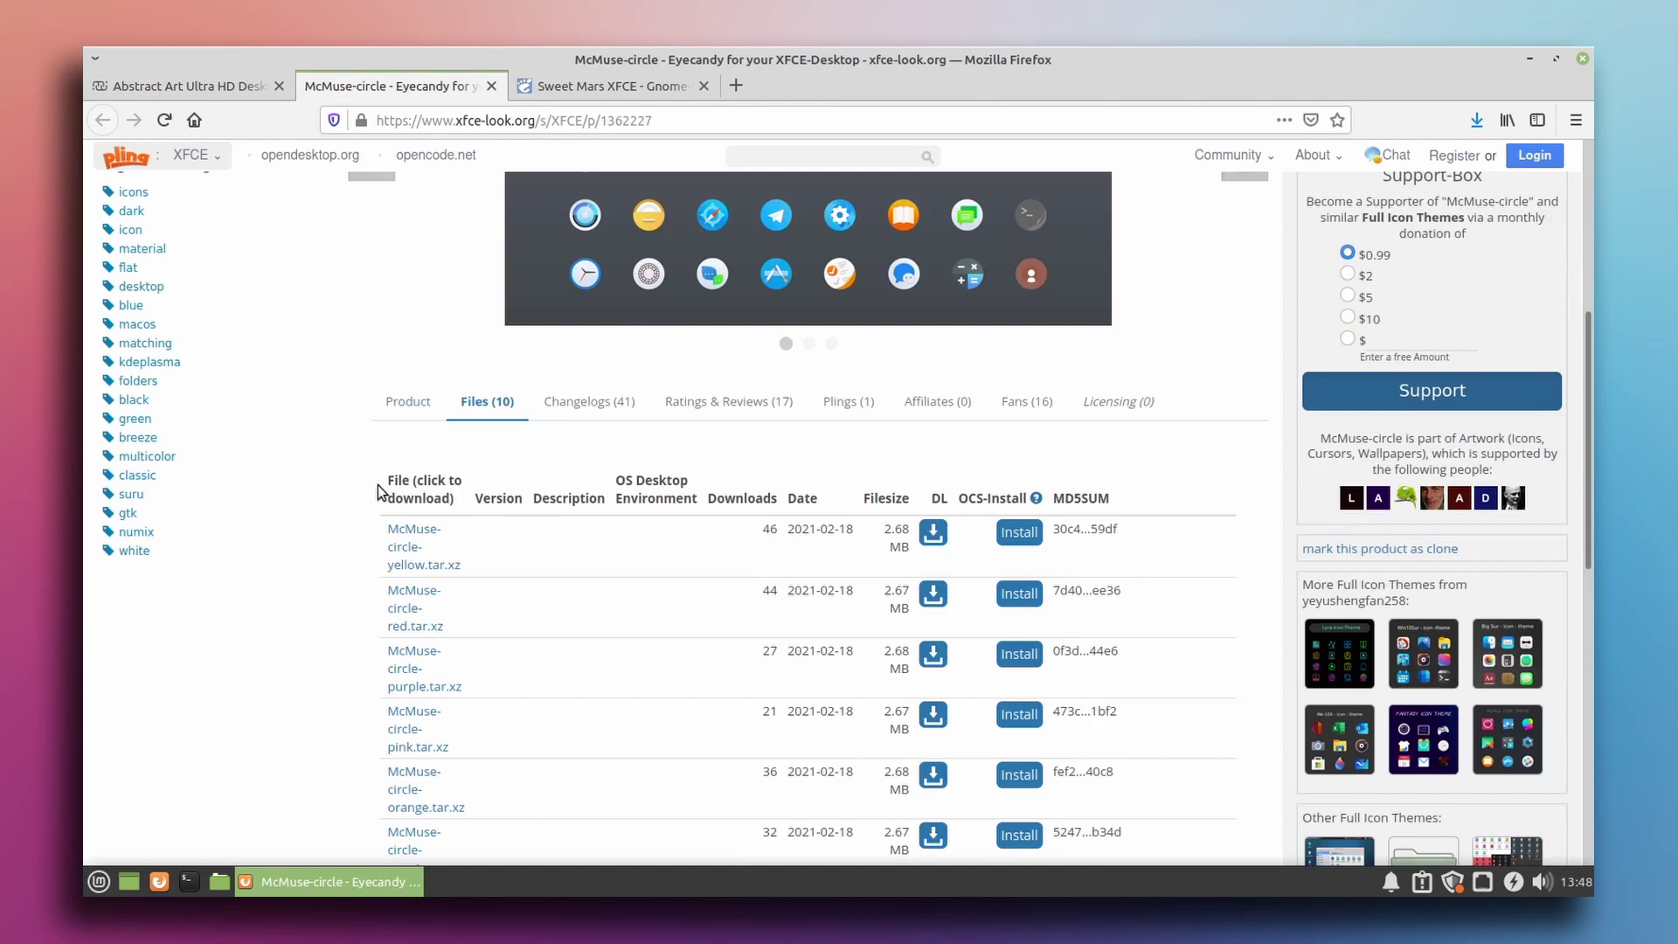
scroll(364, 506, "up", 3)
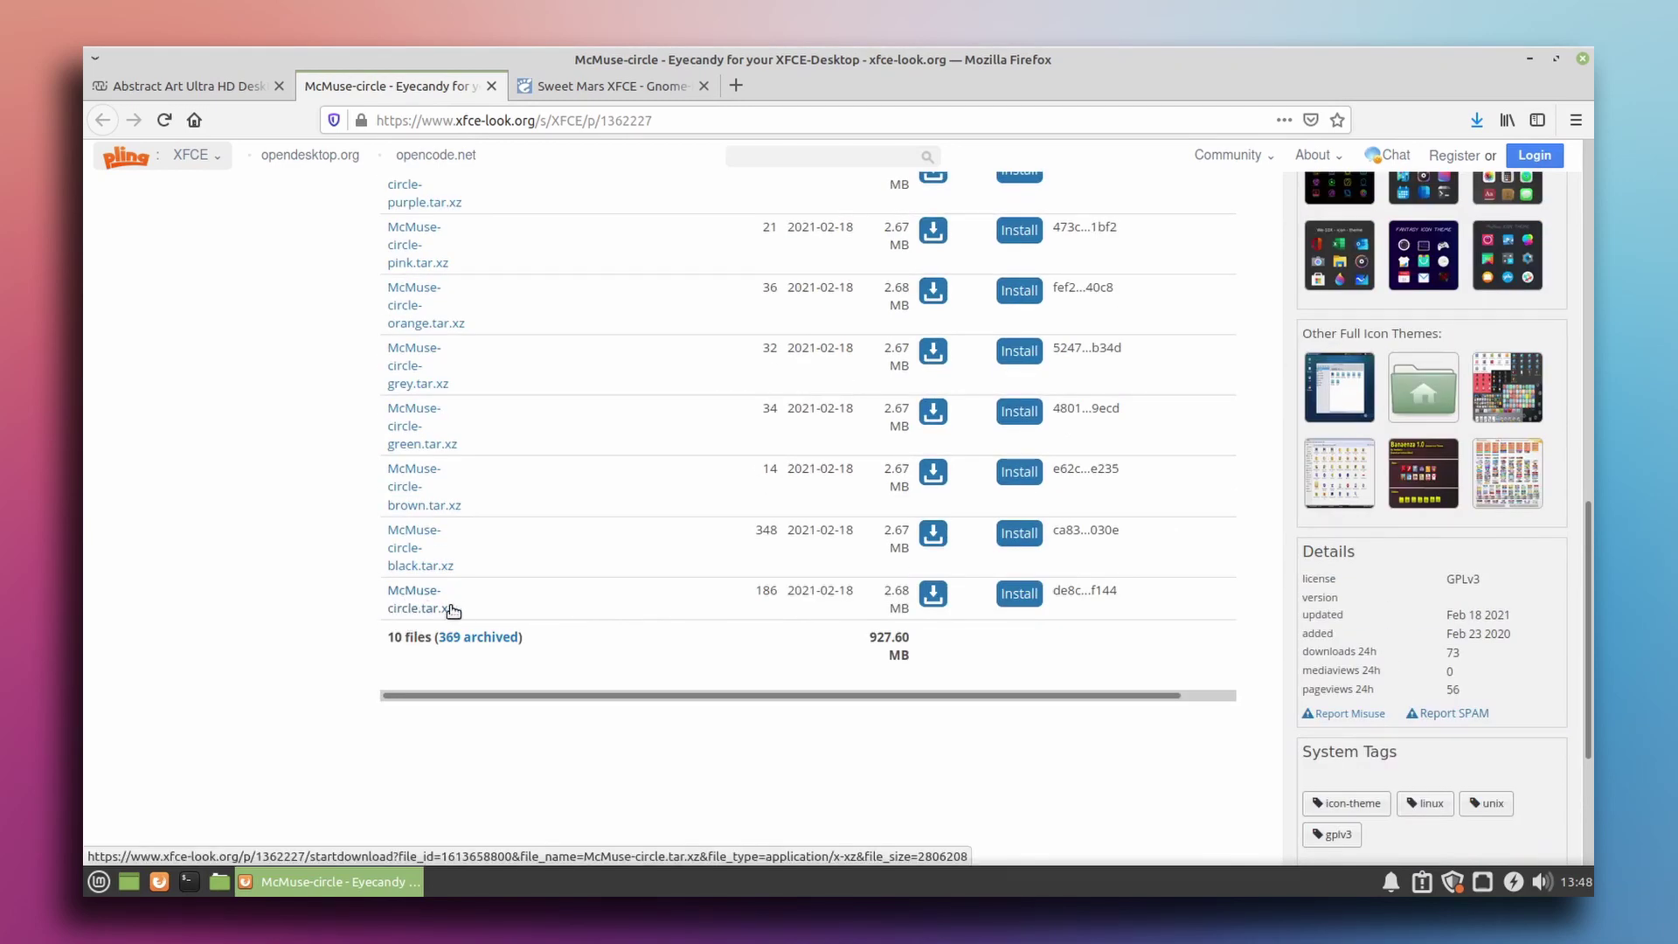
left_click(430, 617)
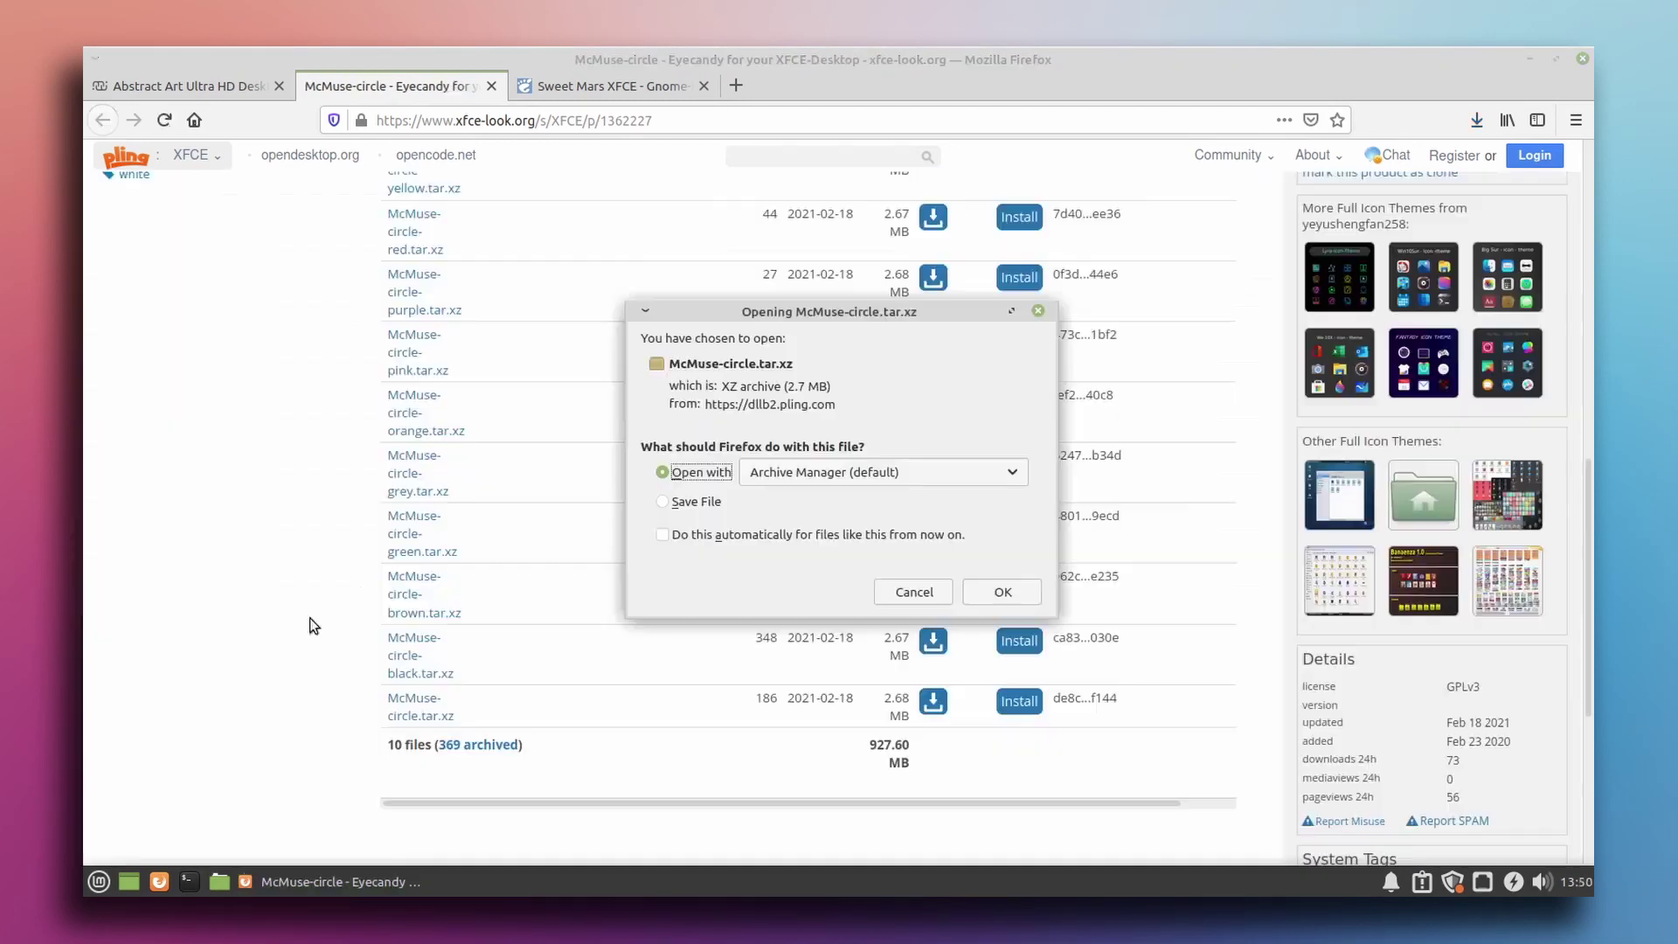
left_click(661, 501)
left_click(996, 594)
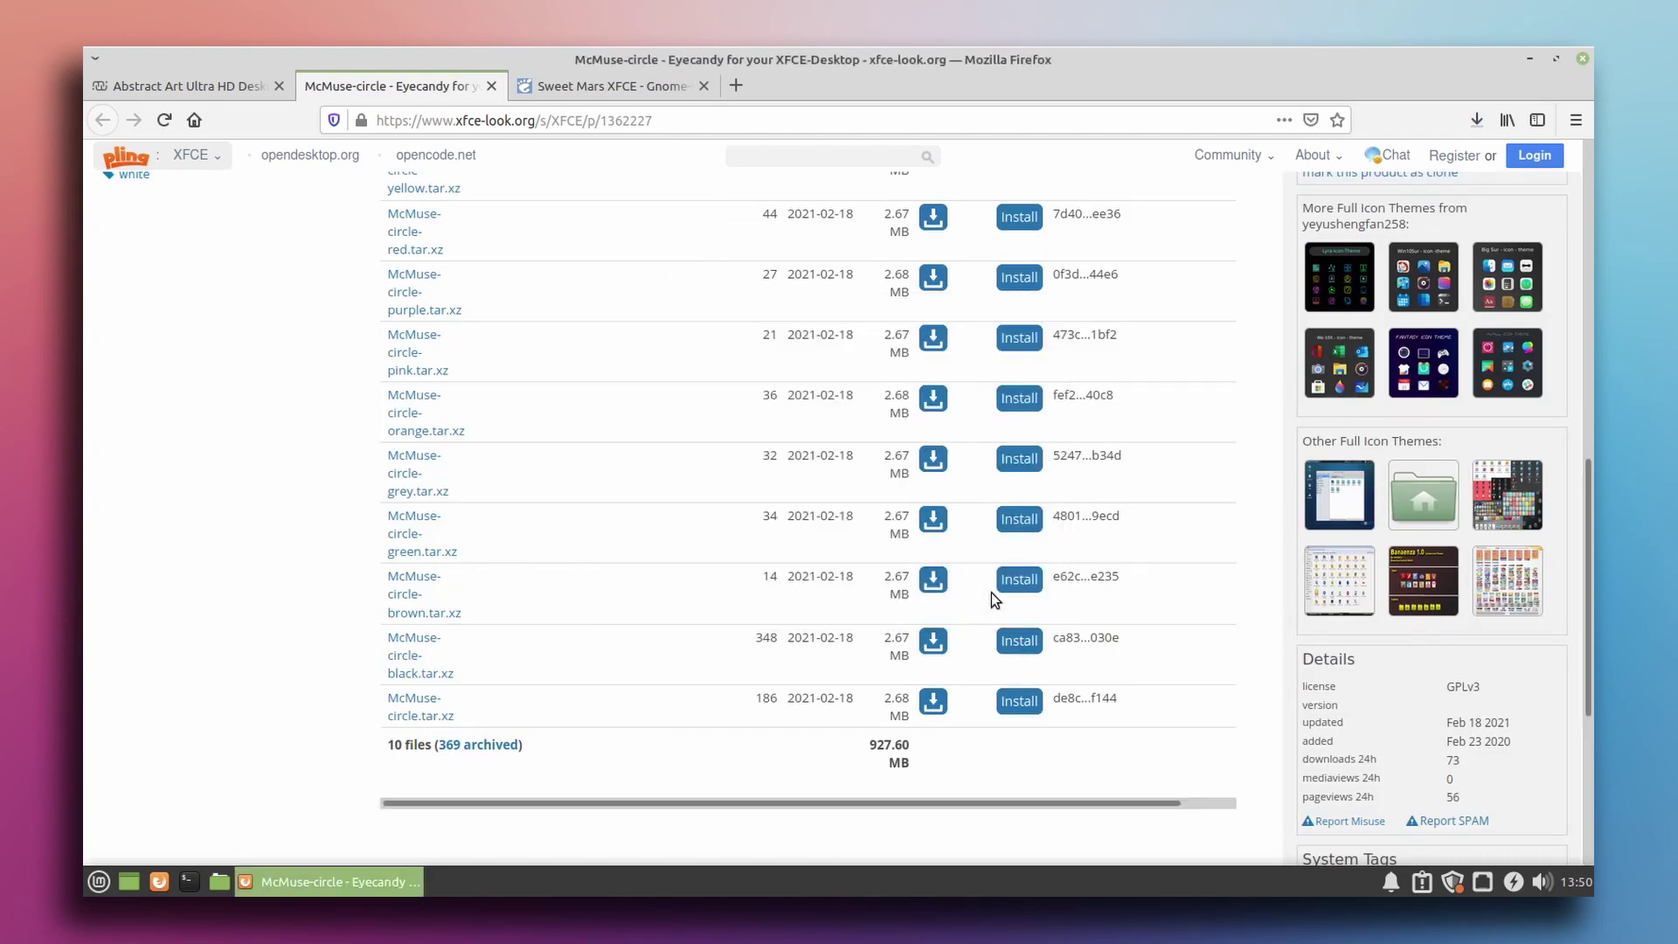
left_click(184, 259)
Download and save Sweet-mars-XFCE.tar.xz from the files of the Sweet Mars XFCE theme page.
left_click(605, 88)
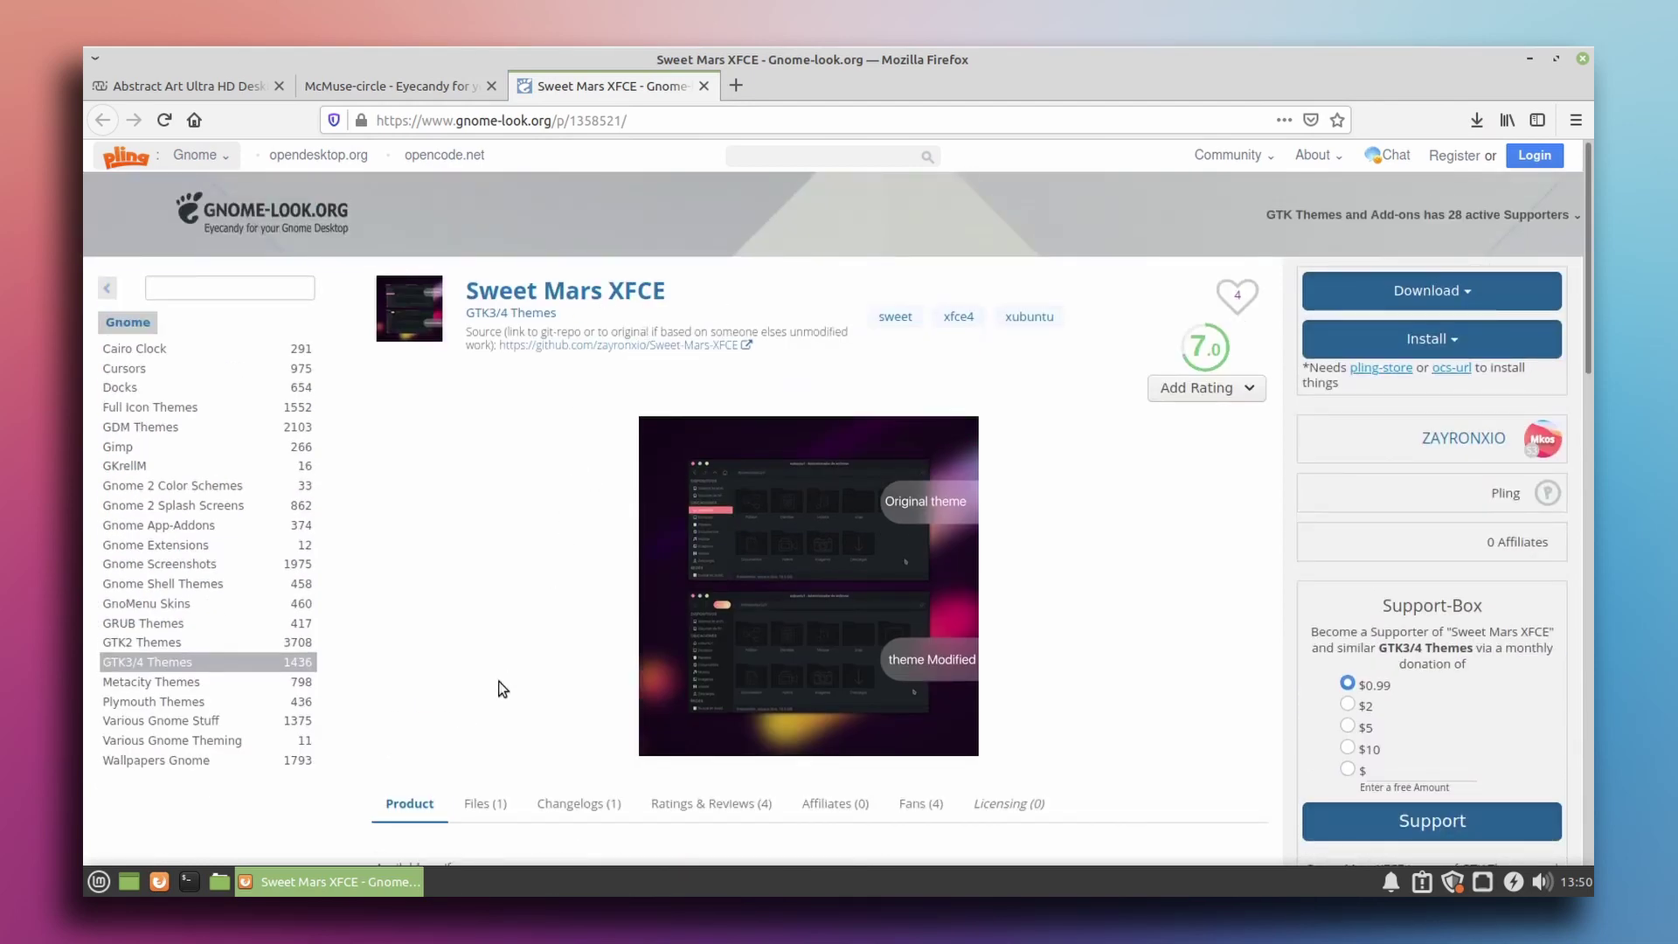
scroll(476, 704, "down", 1)
left_click(485, 751)
scroll(454, 717, "down", 5)
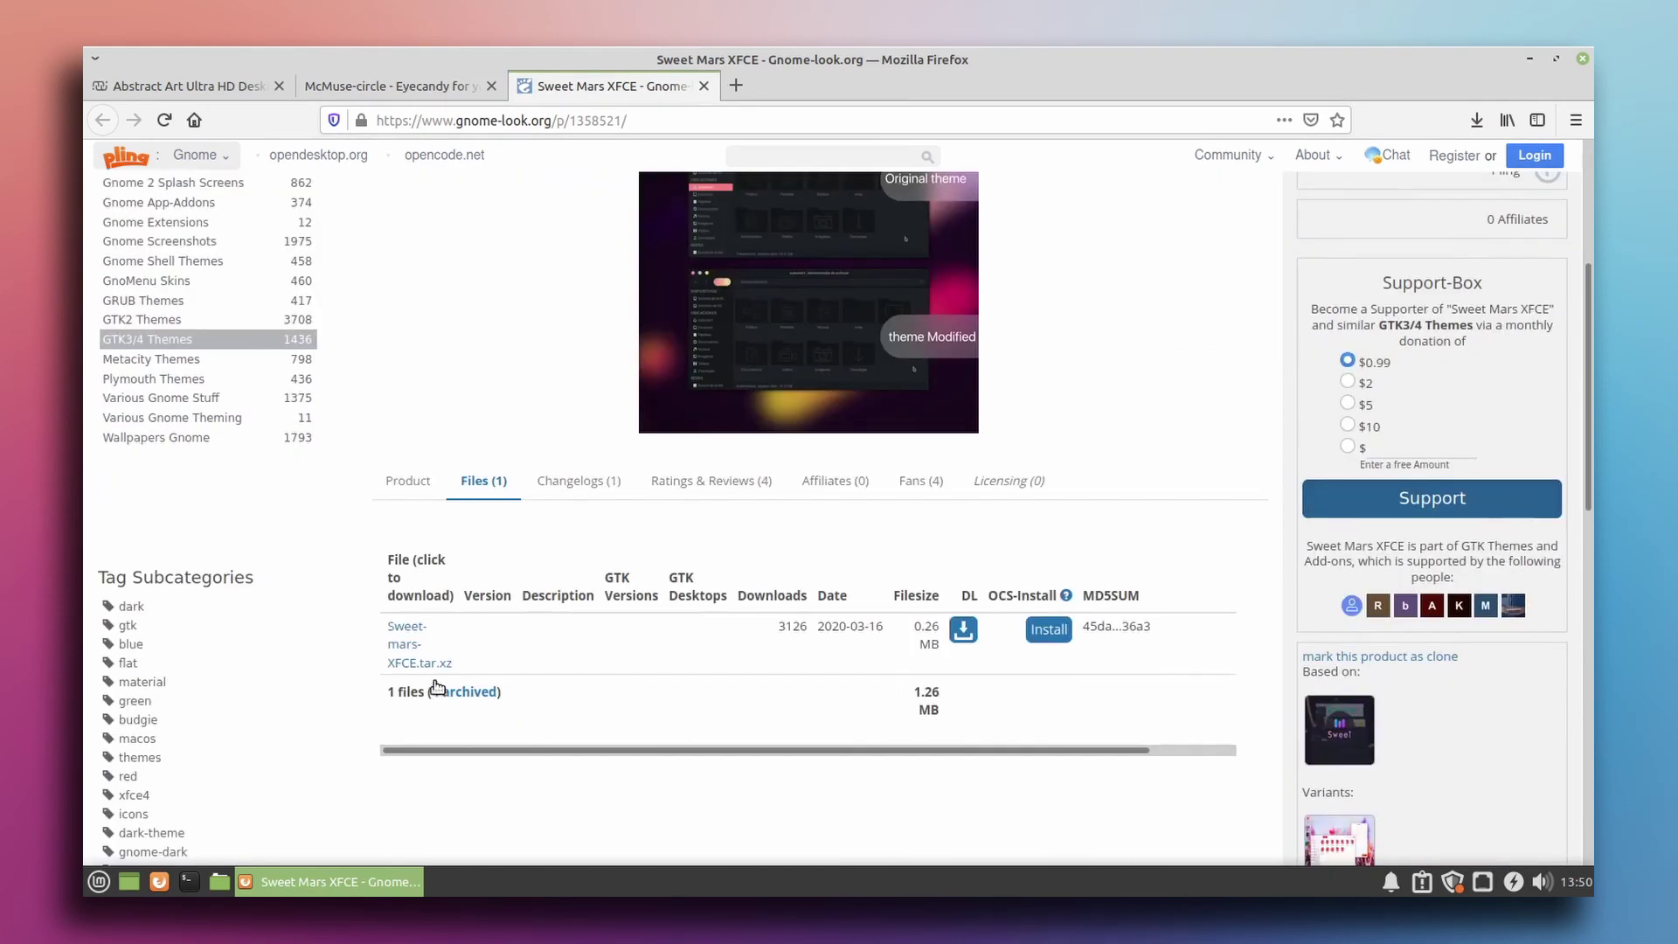
left_click(408, 634)
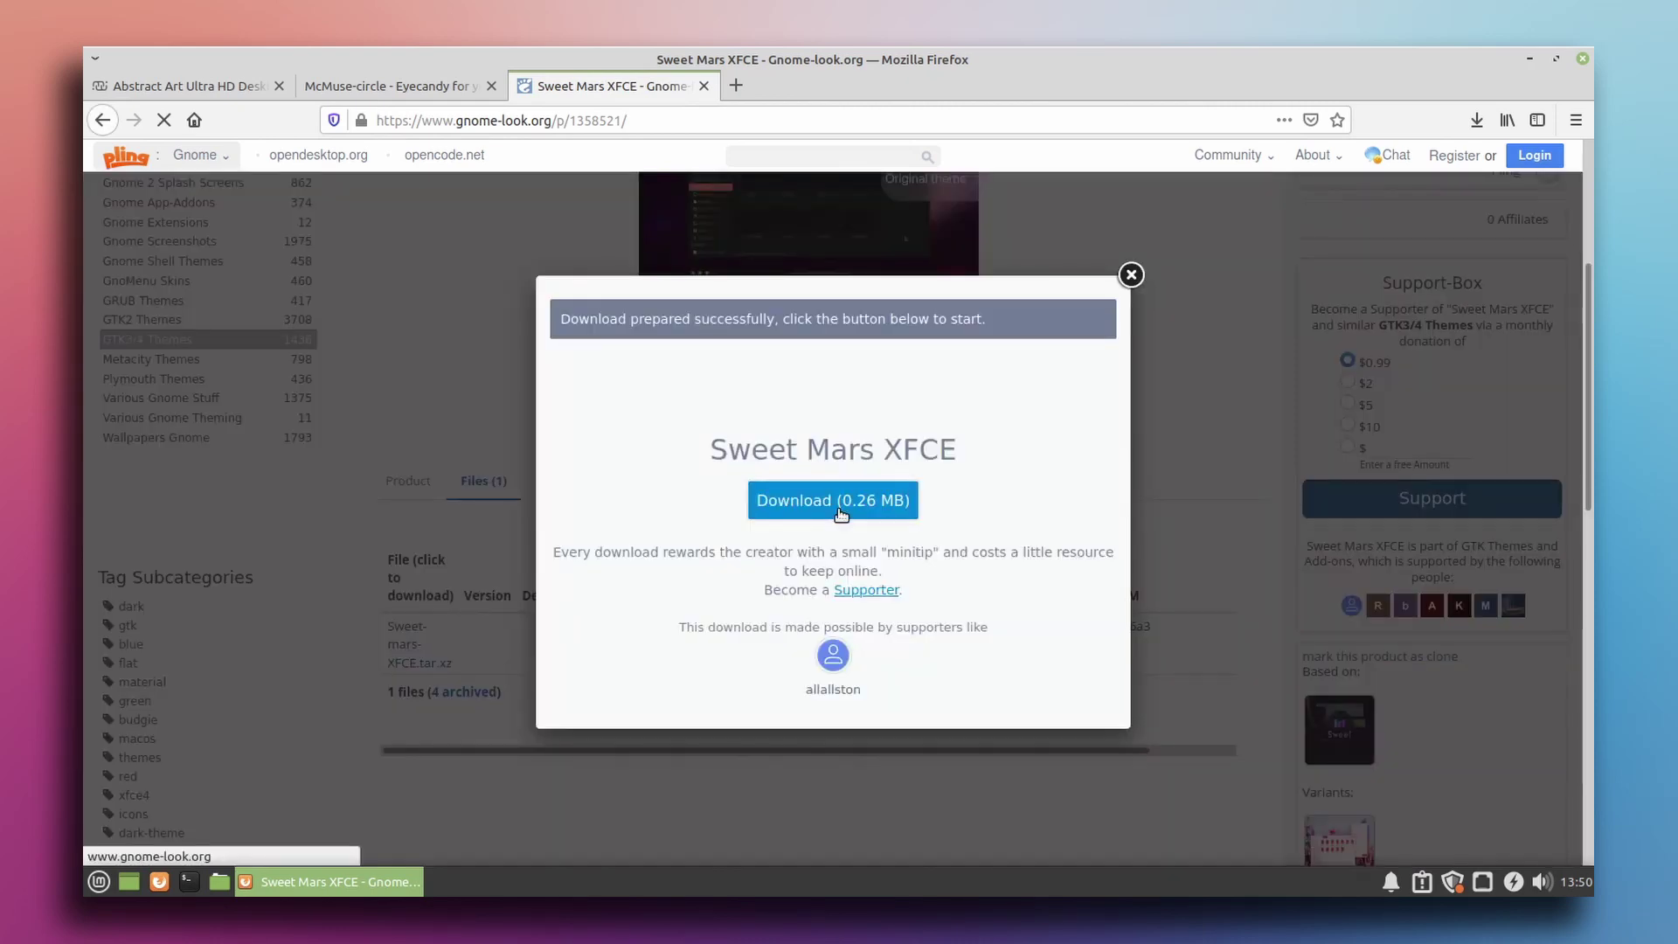
left_click(838, 510)
left_click(1001, 592)
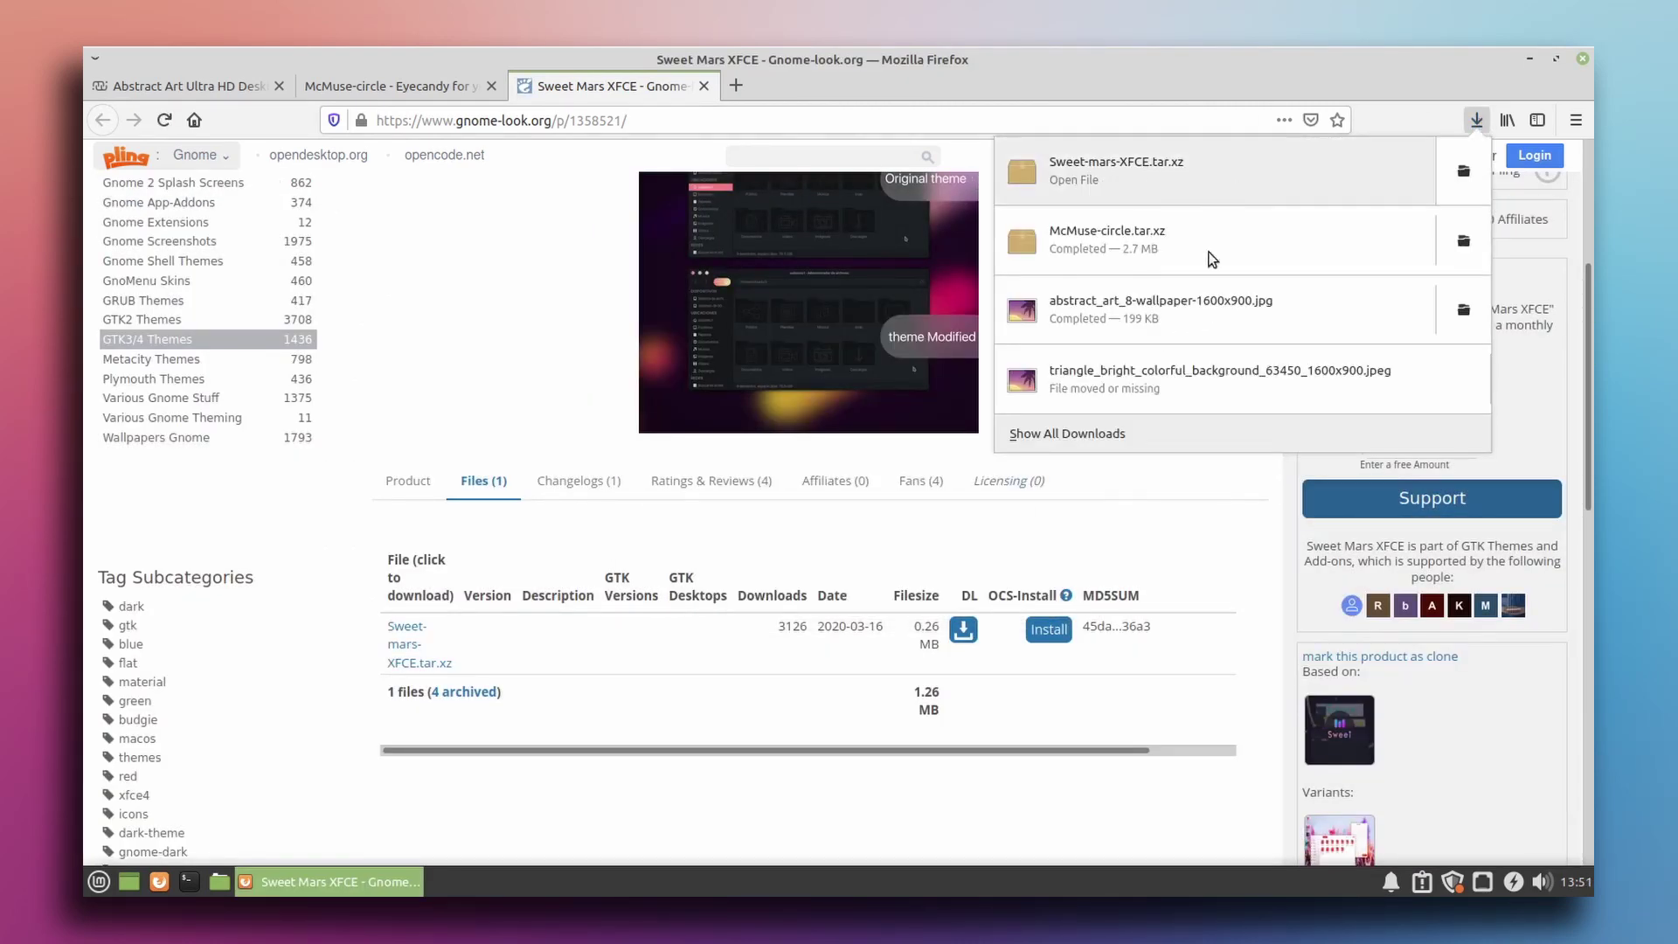
Dismiss the list of recent downloads and close the browser window.
left_click(1225, 492)
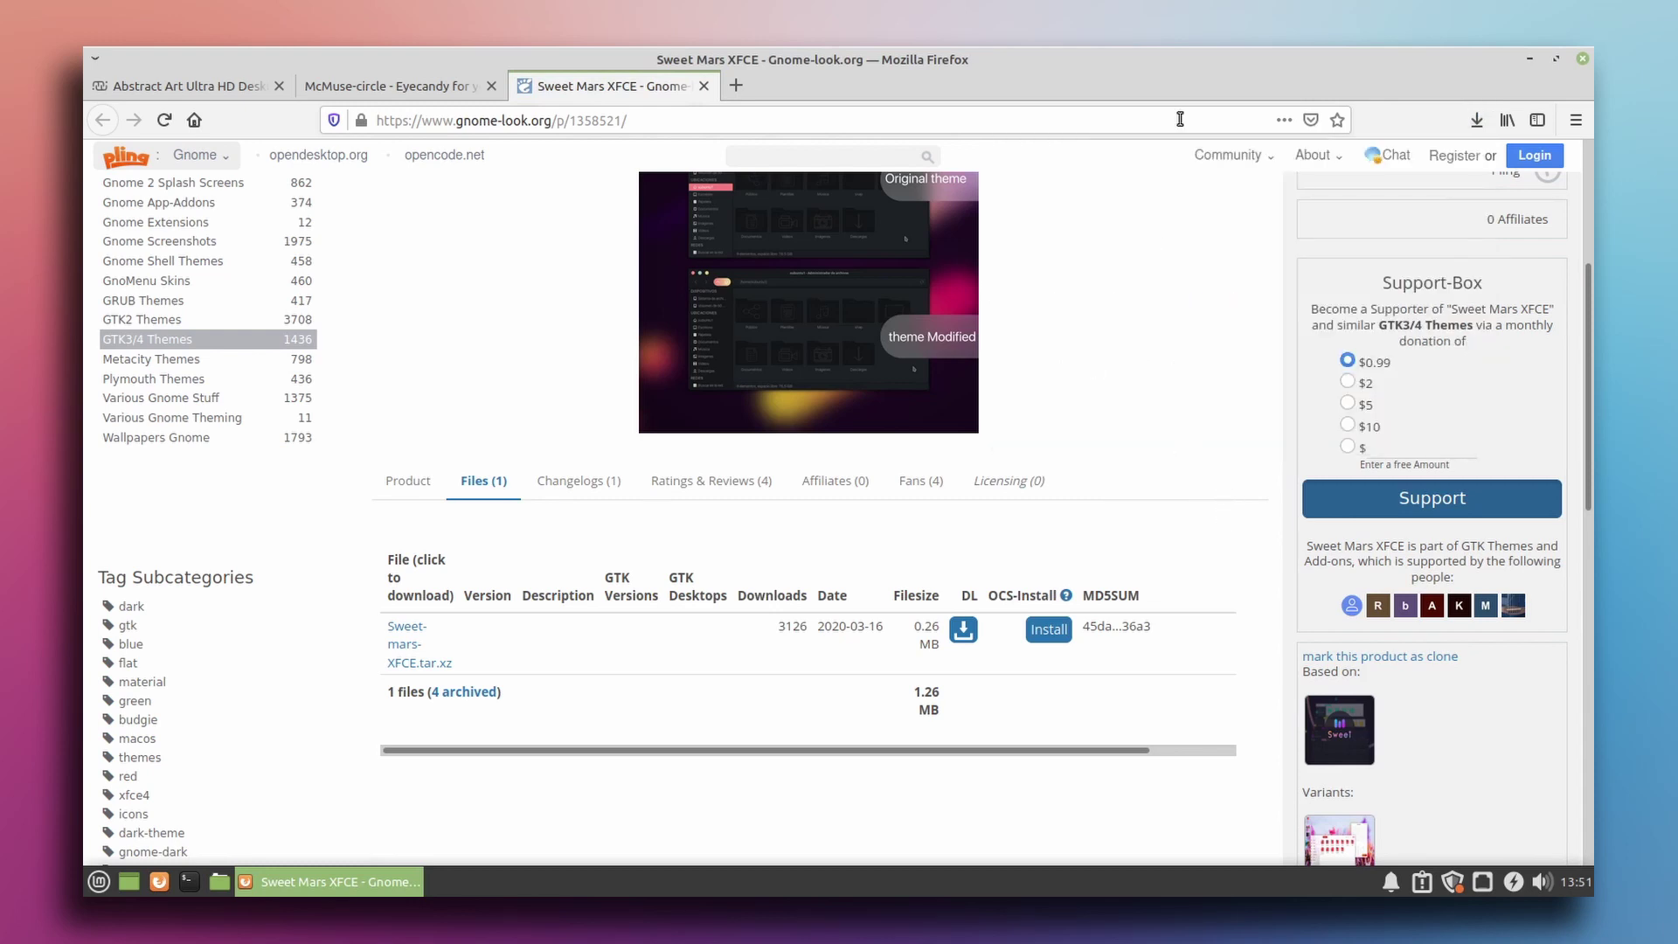
left_click(1582, 58)
left_click(1005, 502)
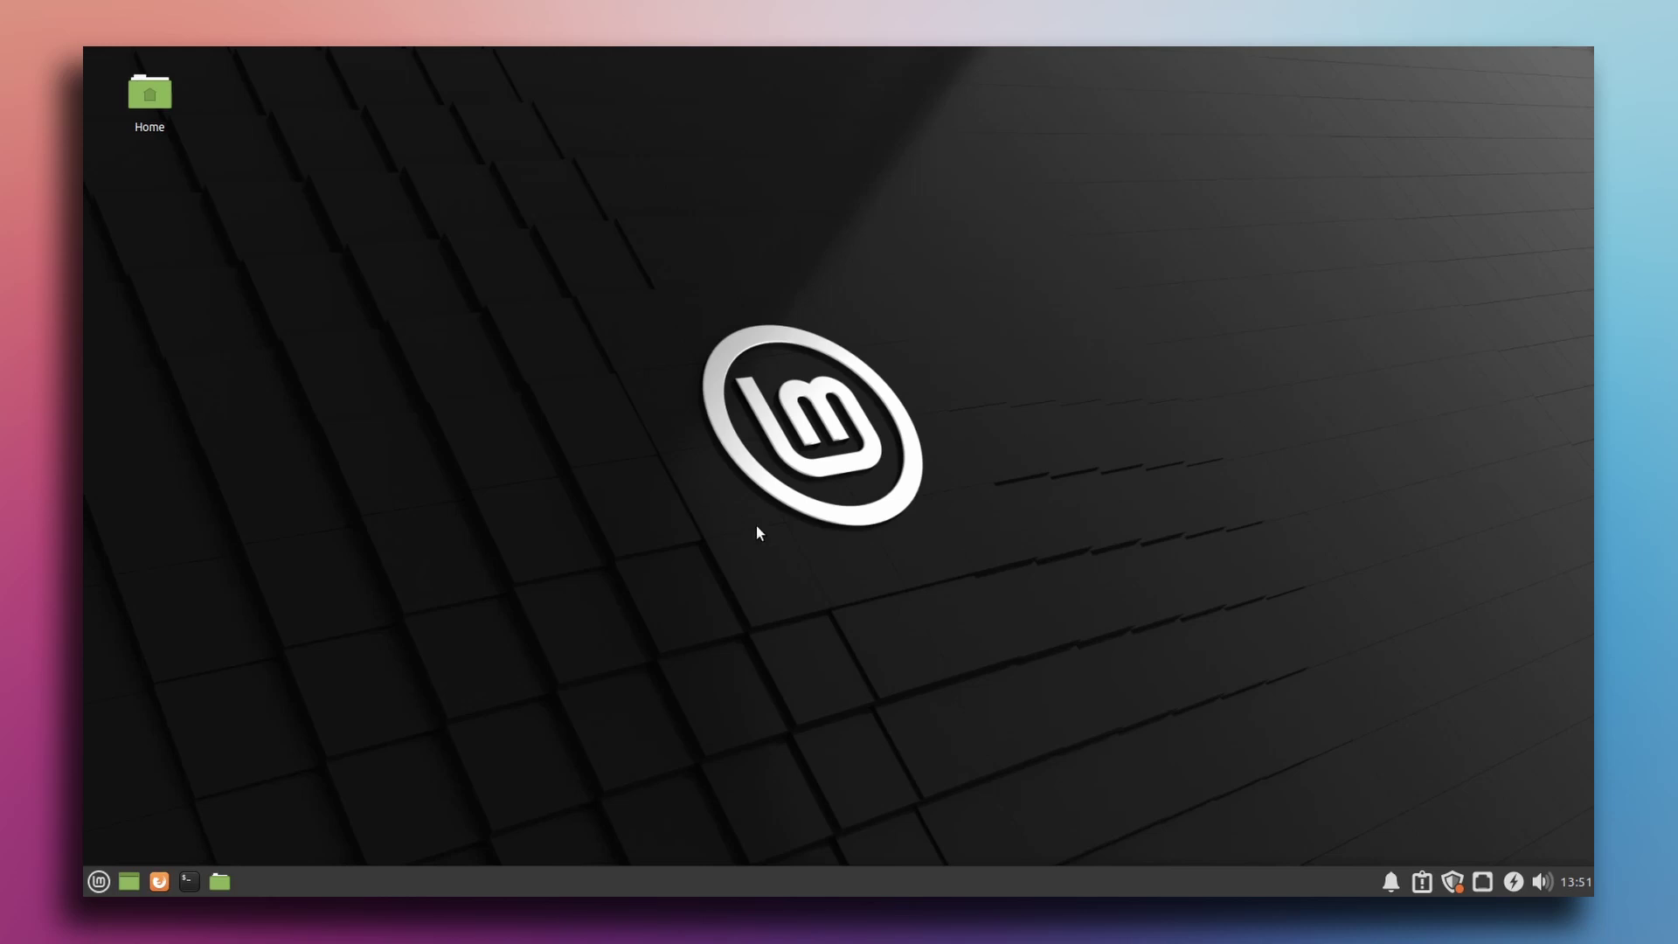
Set the abstract art image from the Downloads folder as the desktop wallpaper and close the desktop settings.
right_click(558, 276)
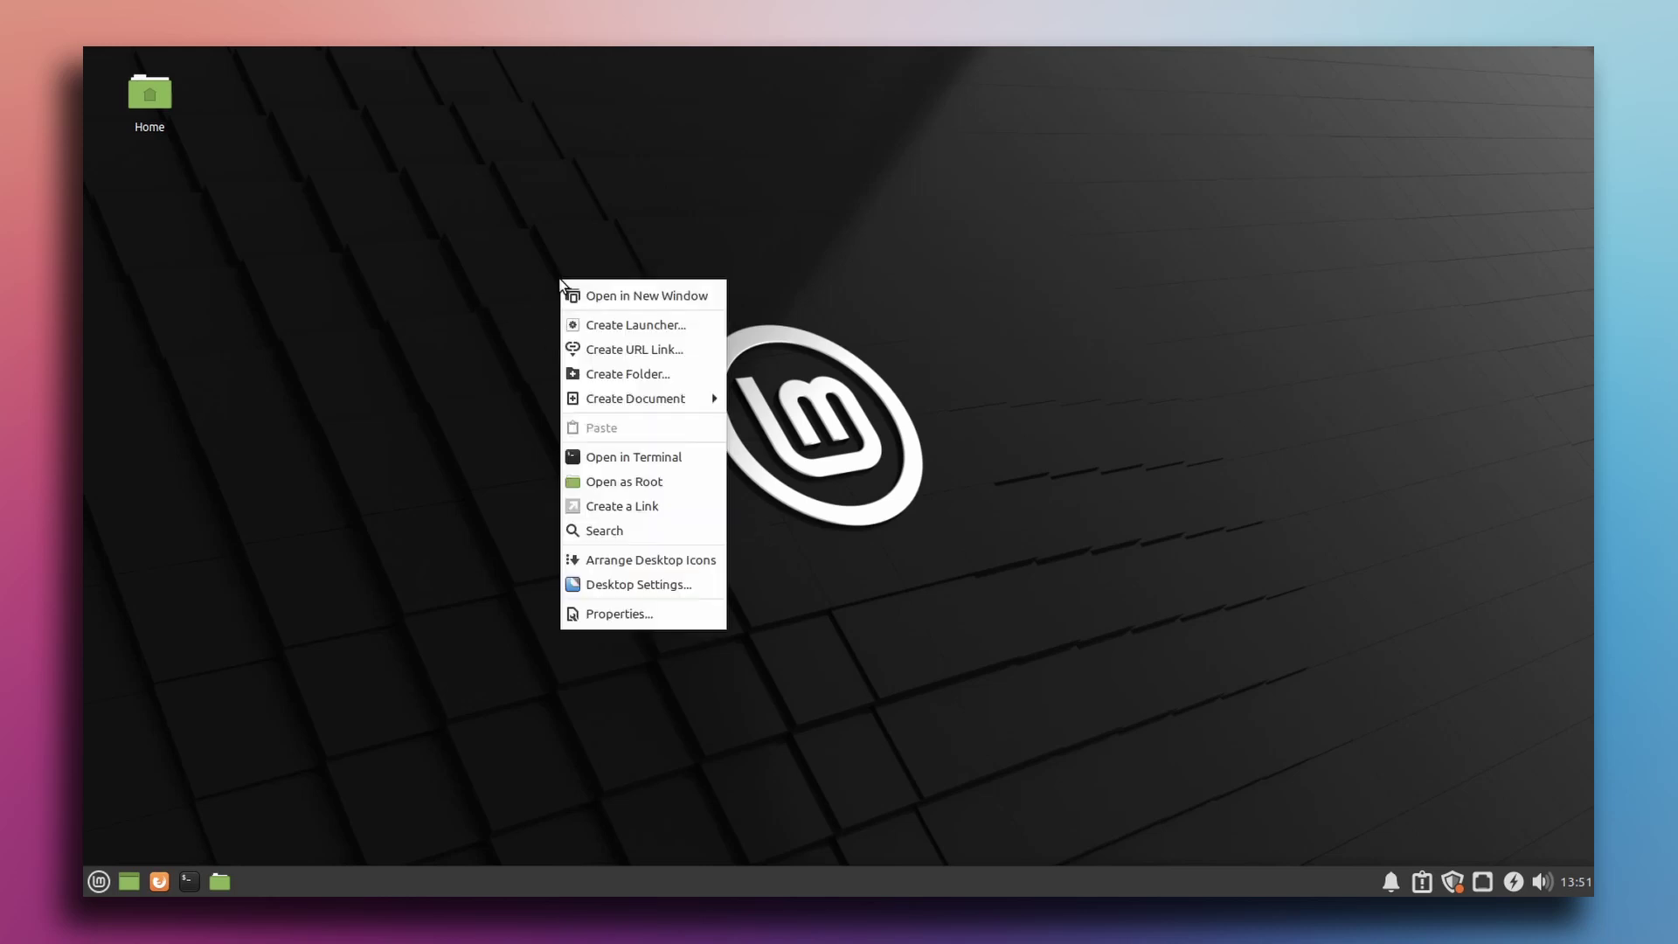
left_click(648, 582)
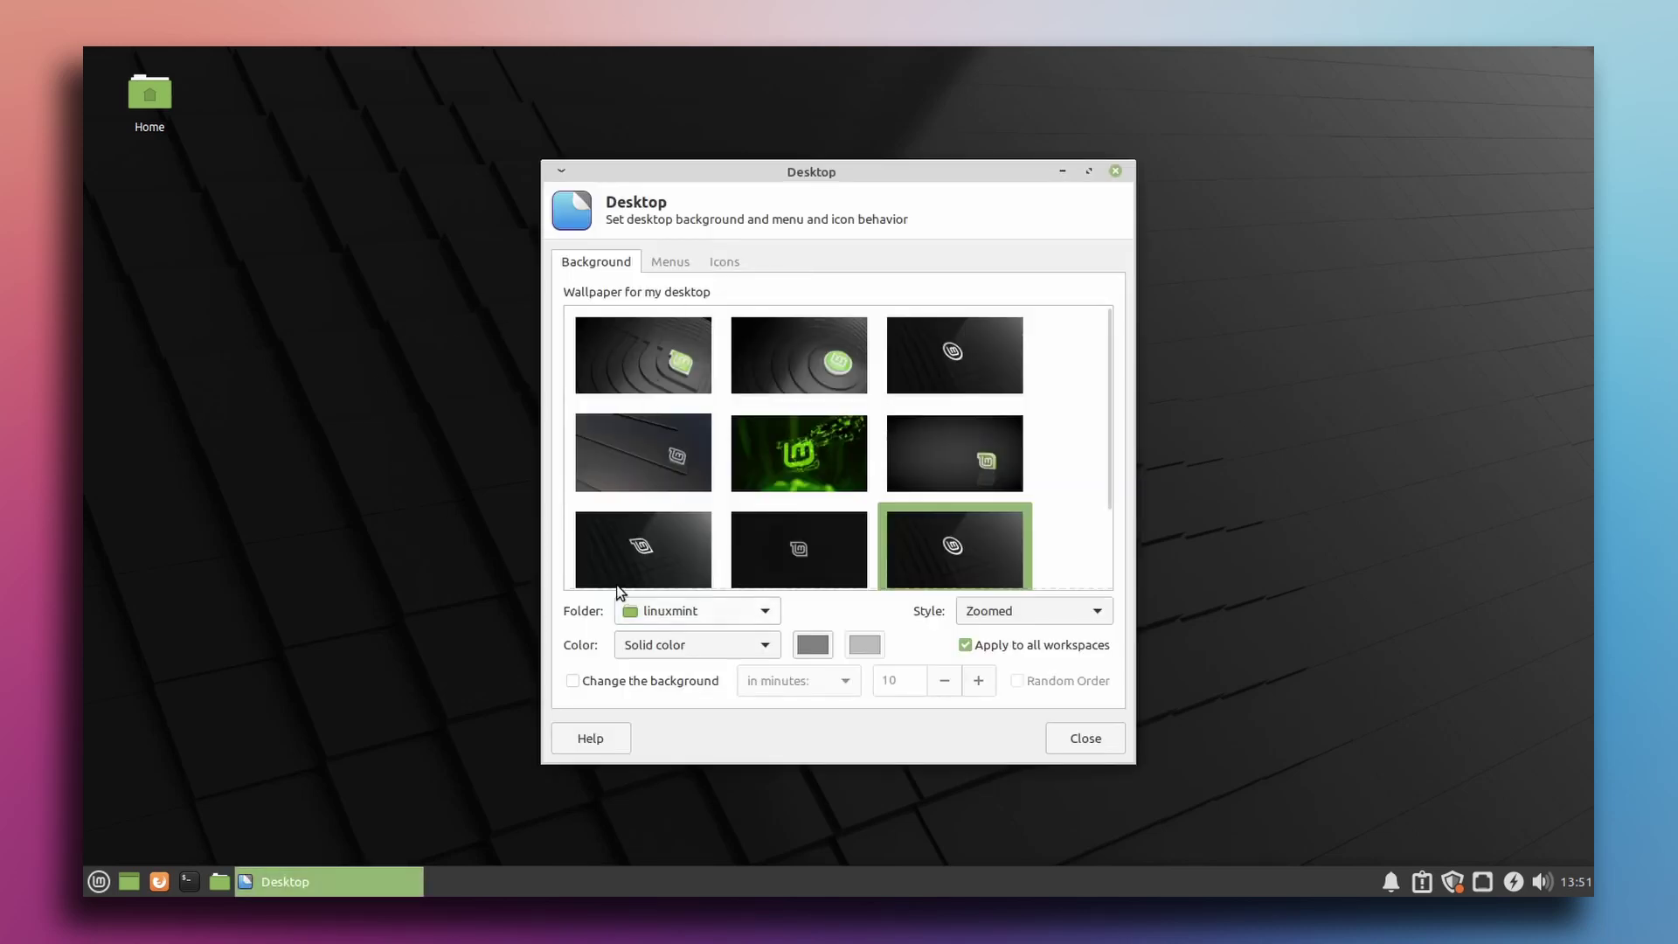
left_click(745, 619)
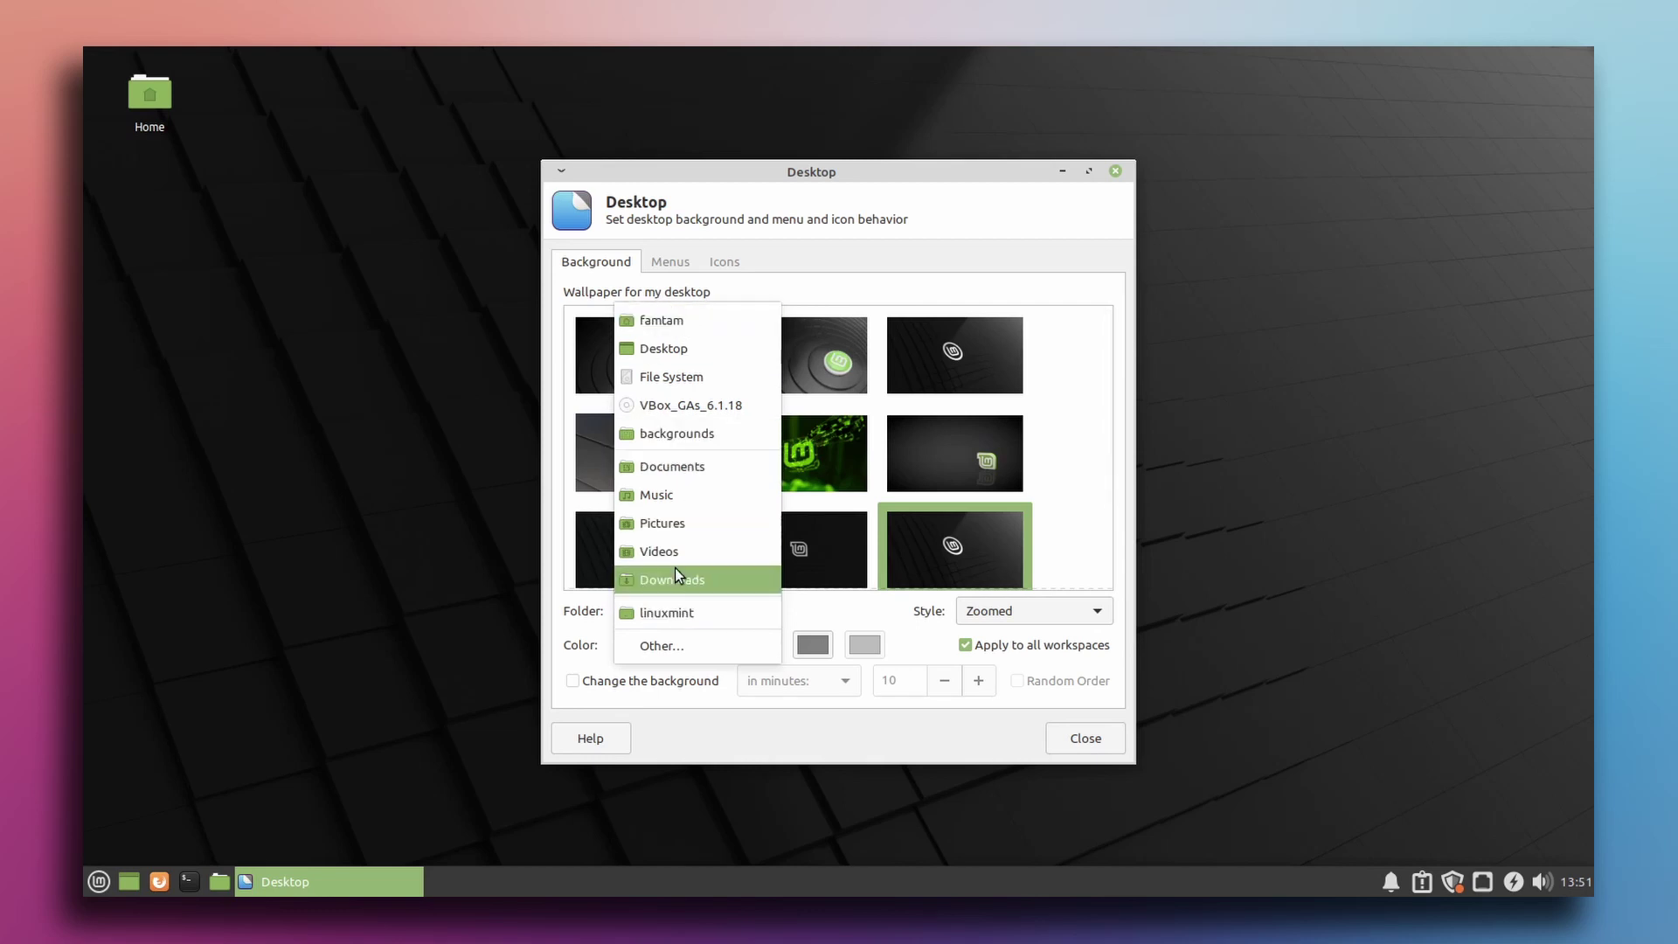
left_click(674, 580)
left_click(662, 371)
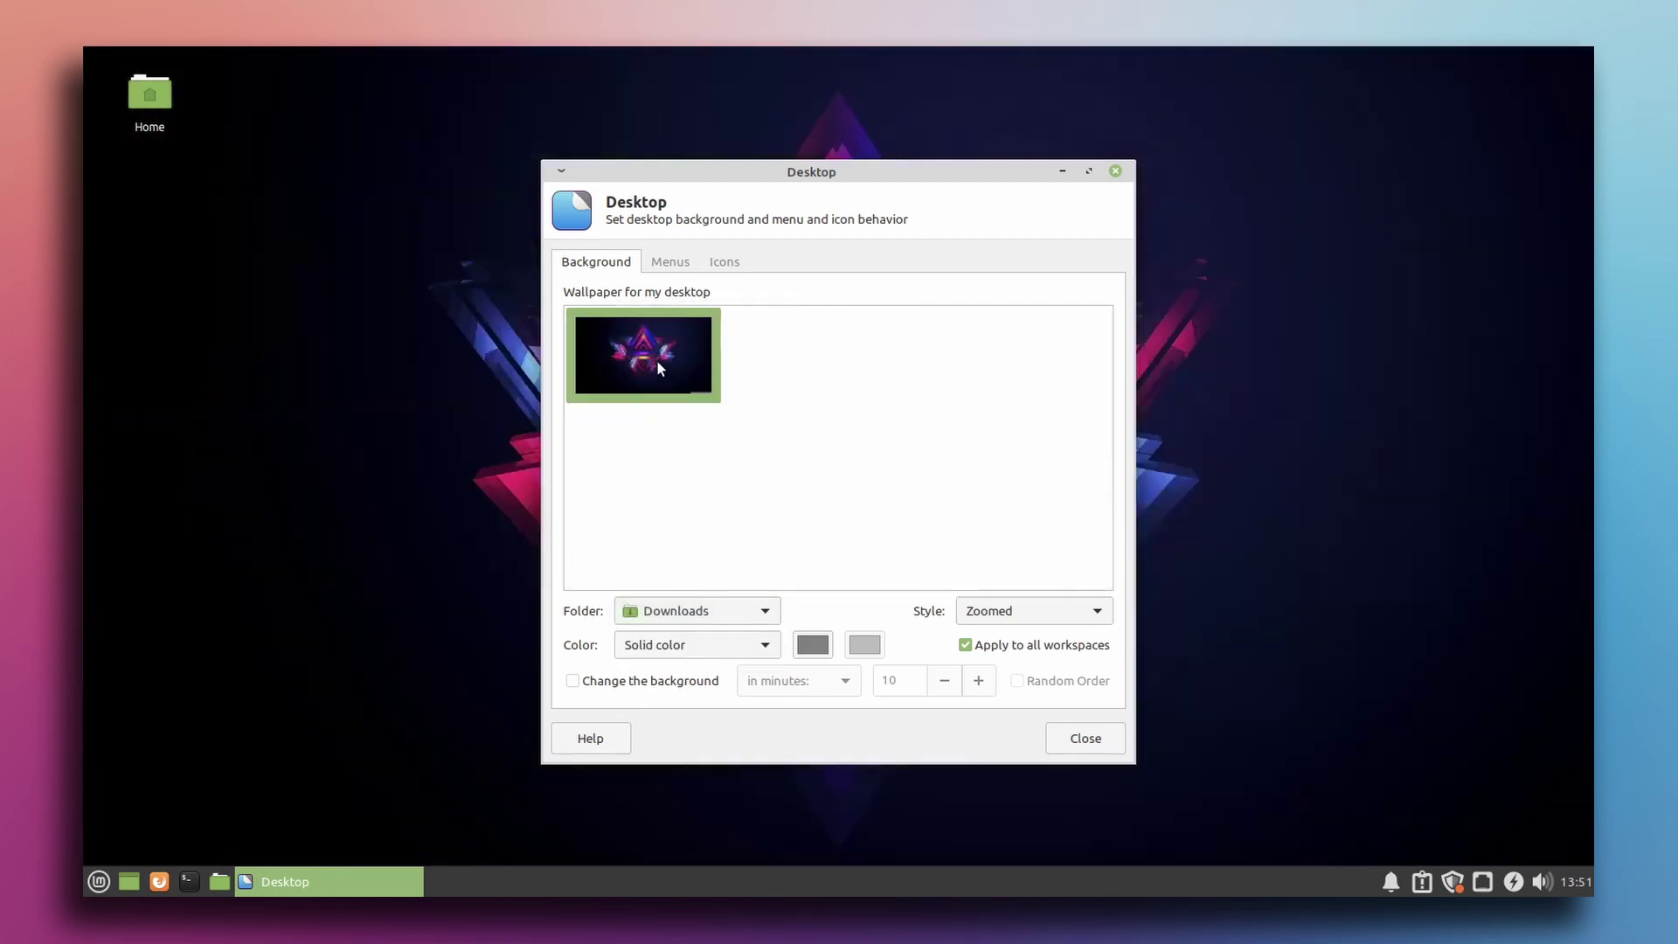
left_click(1061, 172)
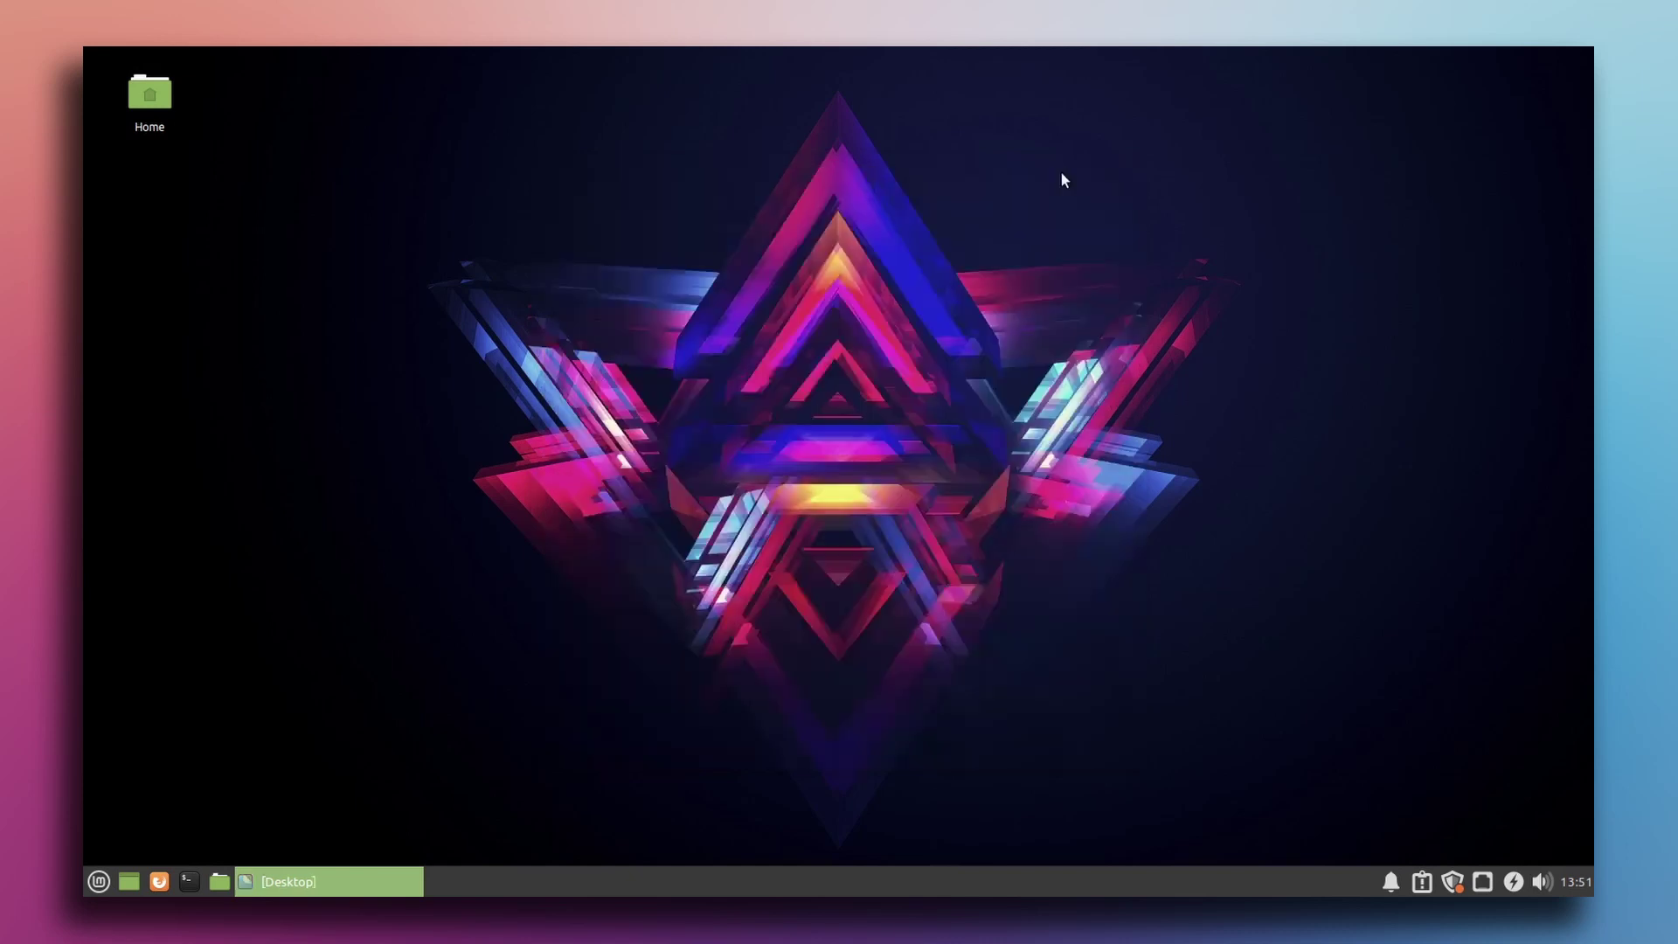
left_click(284, 881)
left_click(1117, 171)
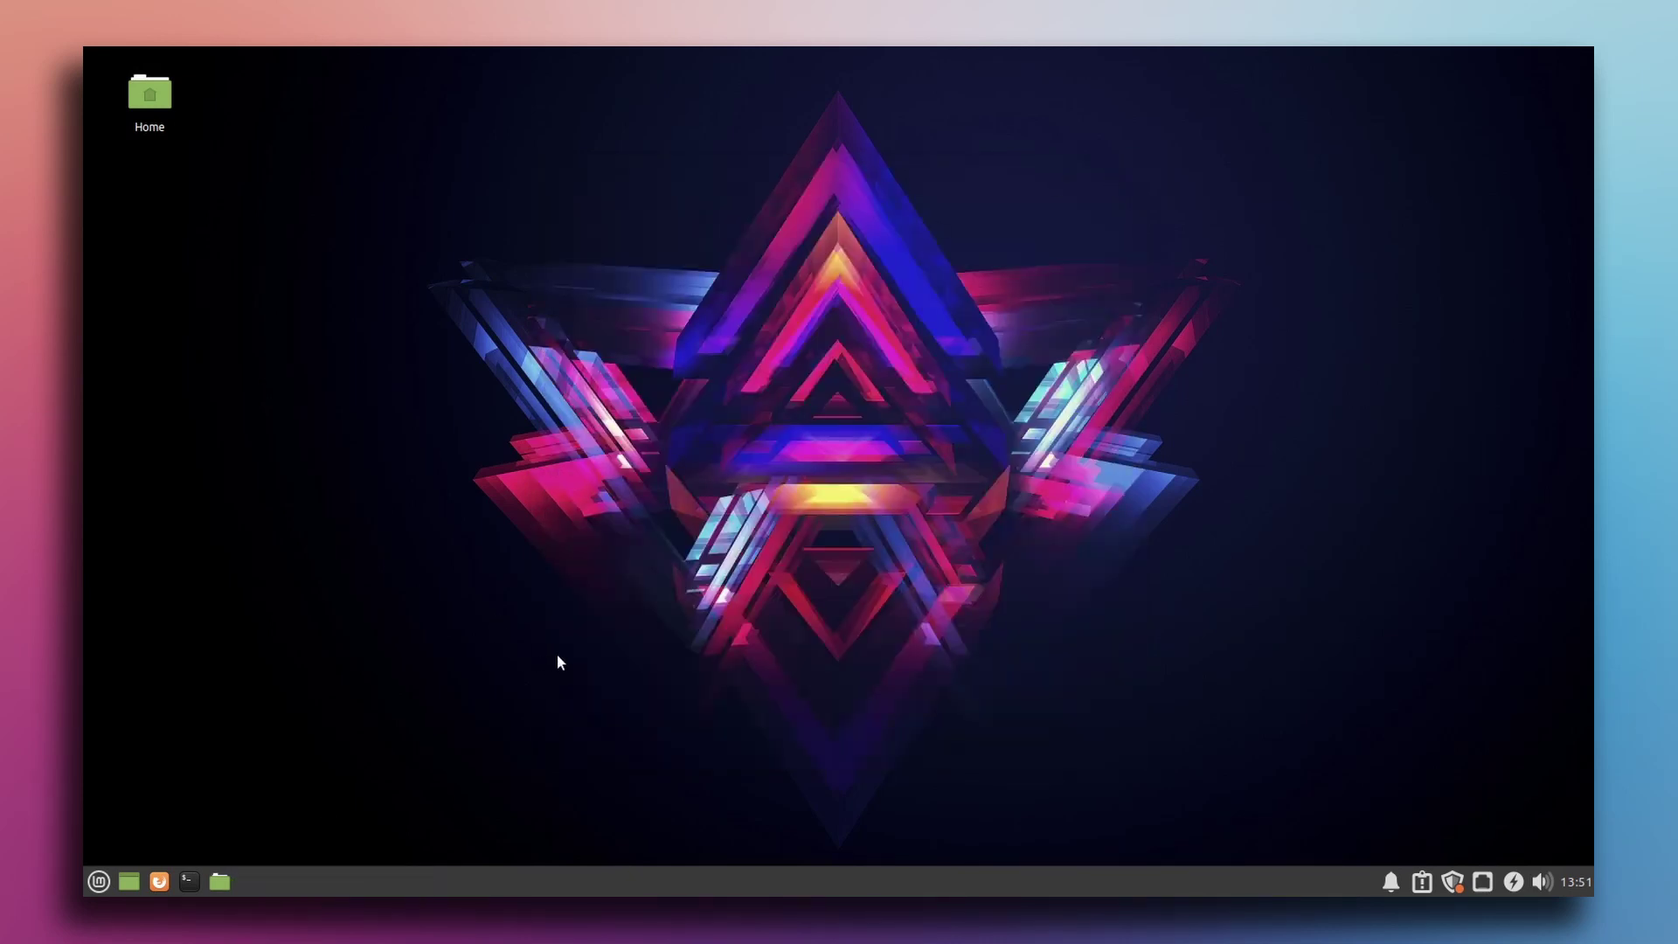
Open the Downloads folder in the file manager and select the McMuse-circle and Sweet-mars-XFCE archives.
left_click(221, 882)
left_click_drag(414, 65, 747, 270)
double_click(861, 321)
left_click_drag(709, 511, 873, 392)
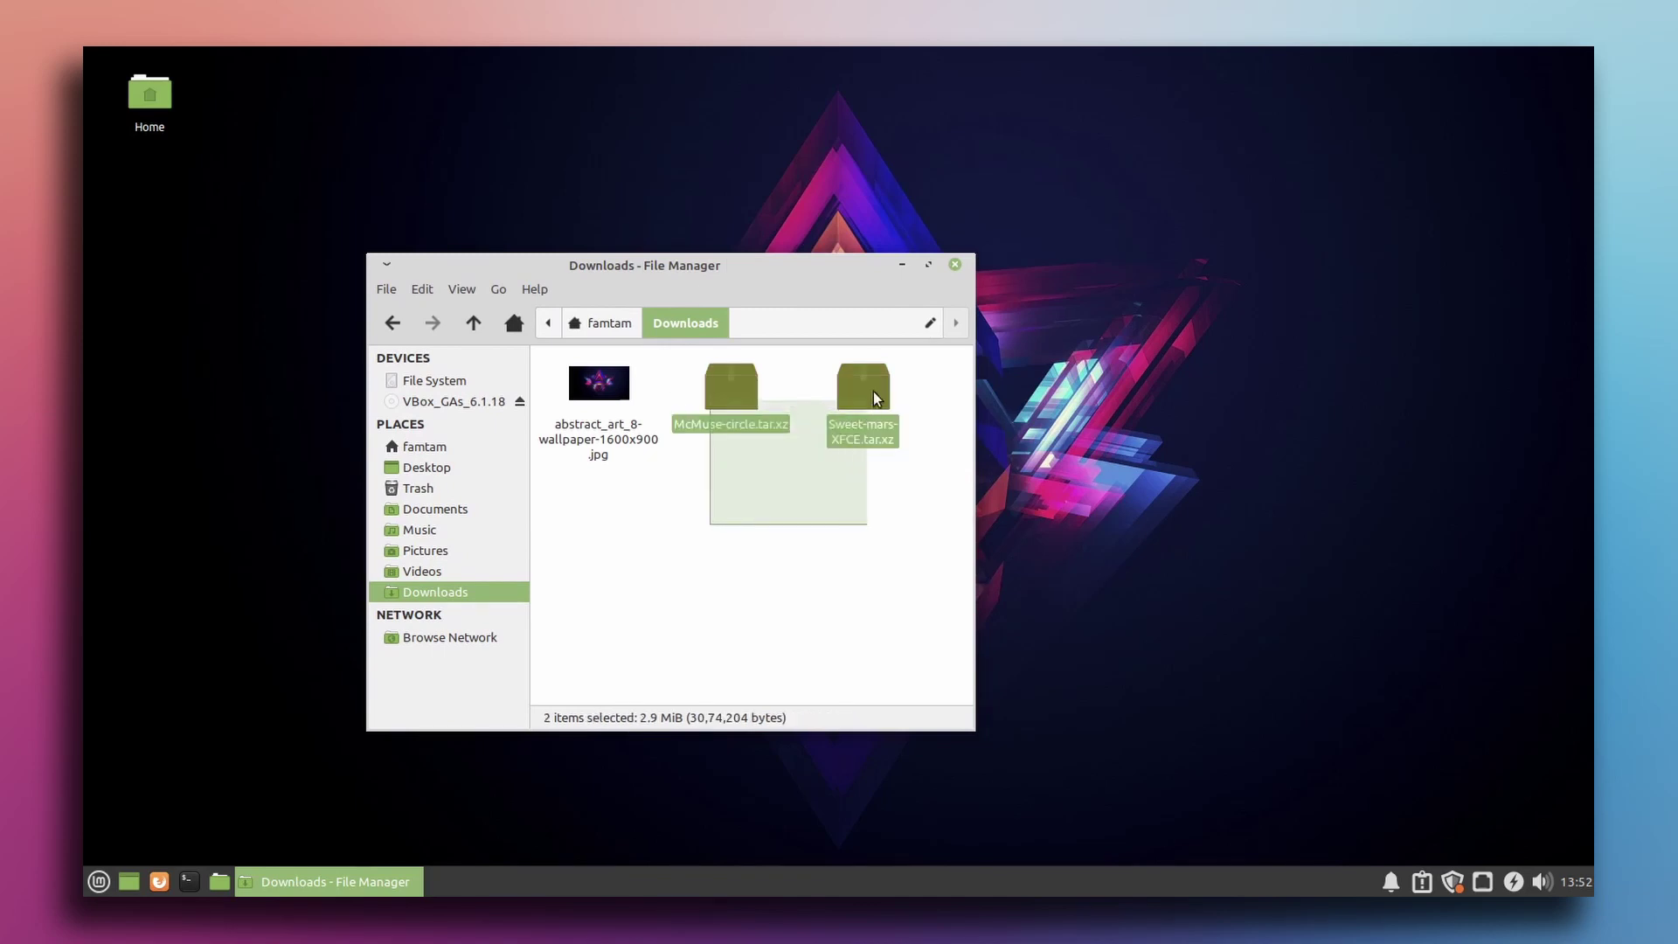
left_click_drag(735, 516, 873, 363)
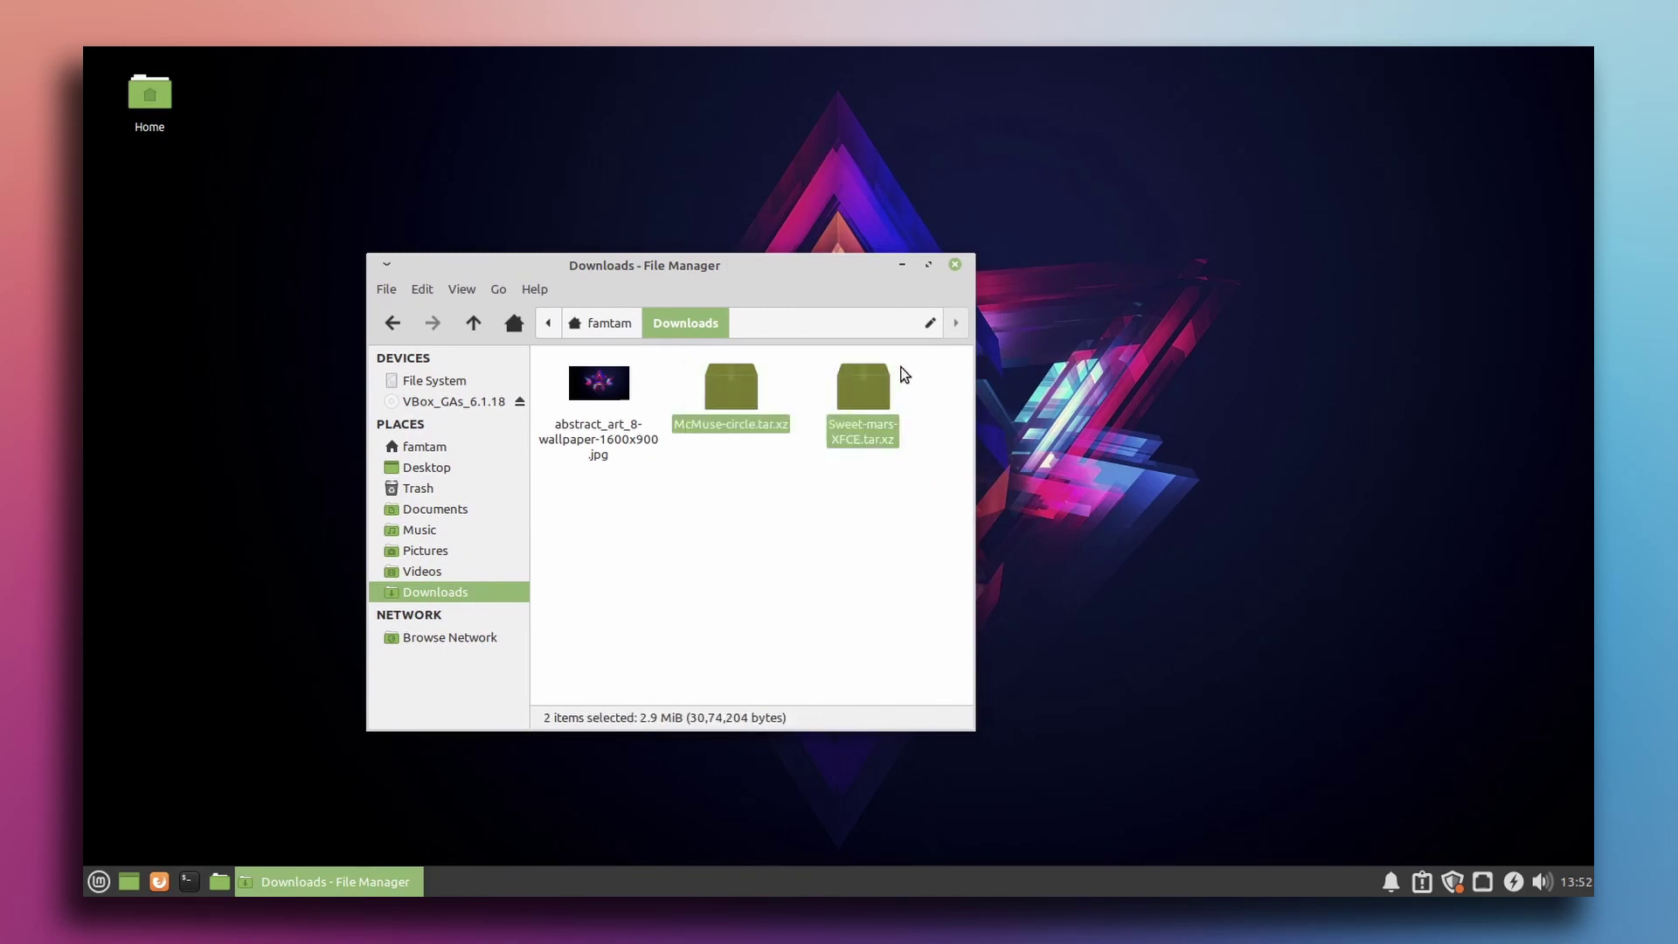
left_click(732, 463)
Extract all files of McMuse-circle.tar.xz into the Downloads folder.
left_click(734, 405)
right_click(735, 406)
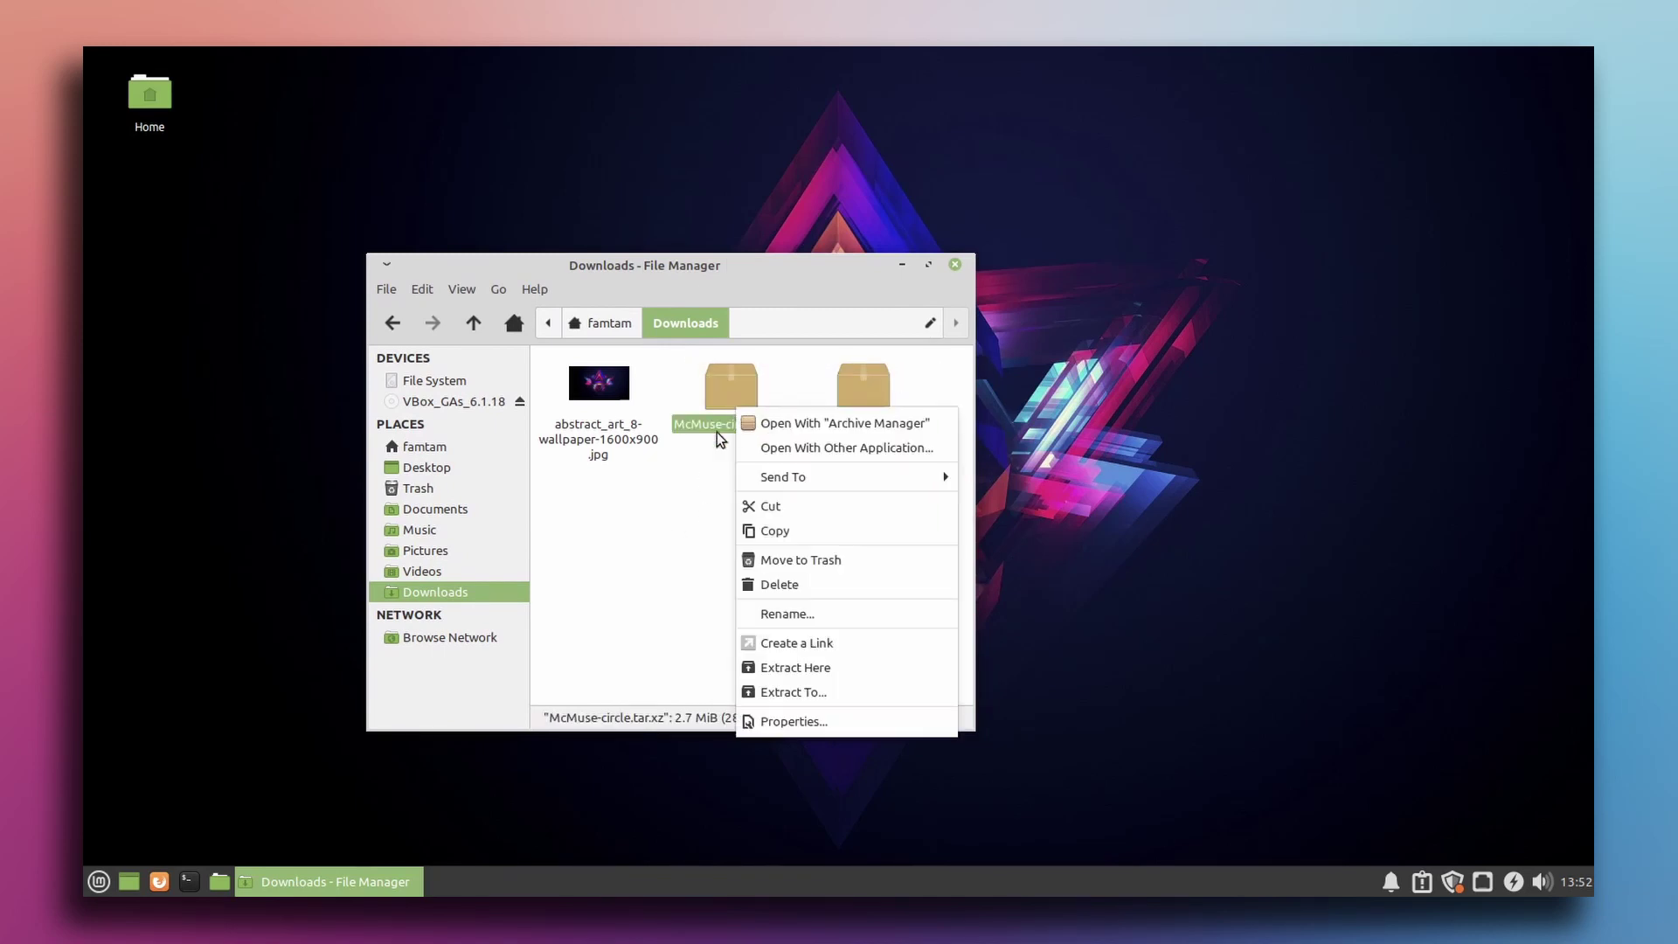
left_click(788, 690)
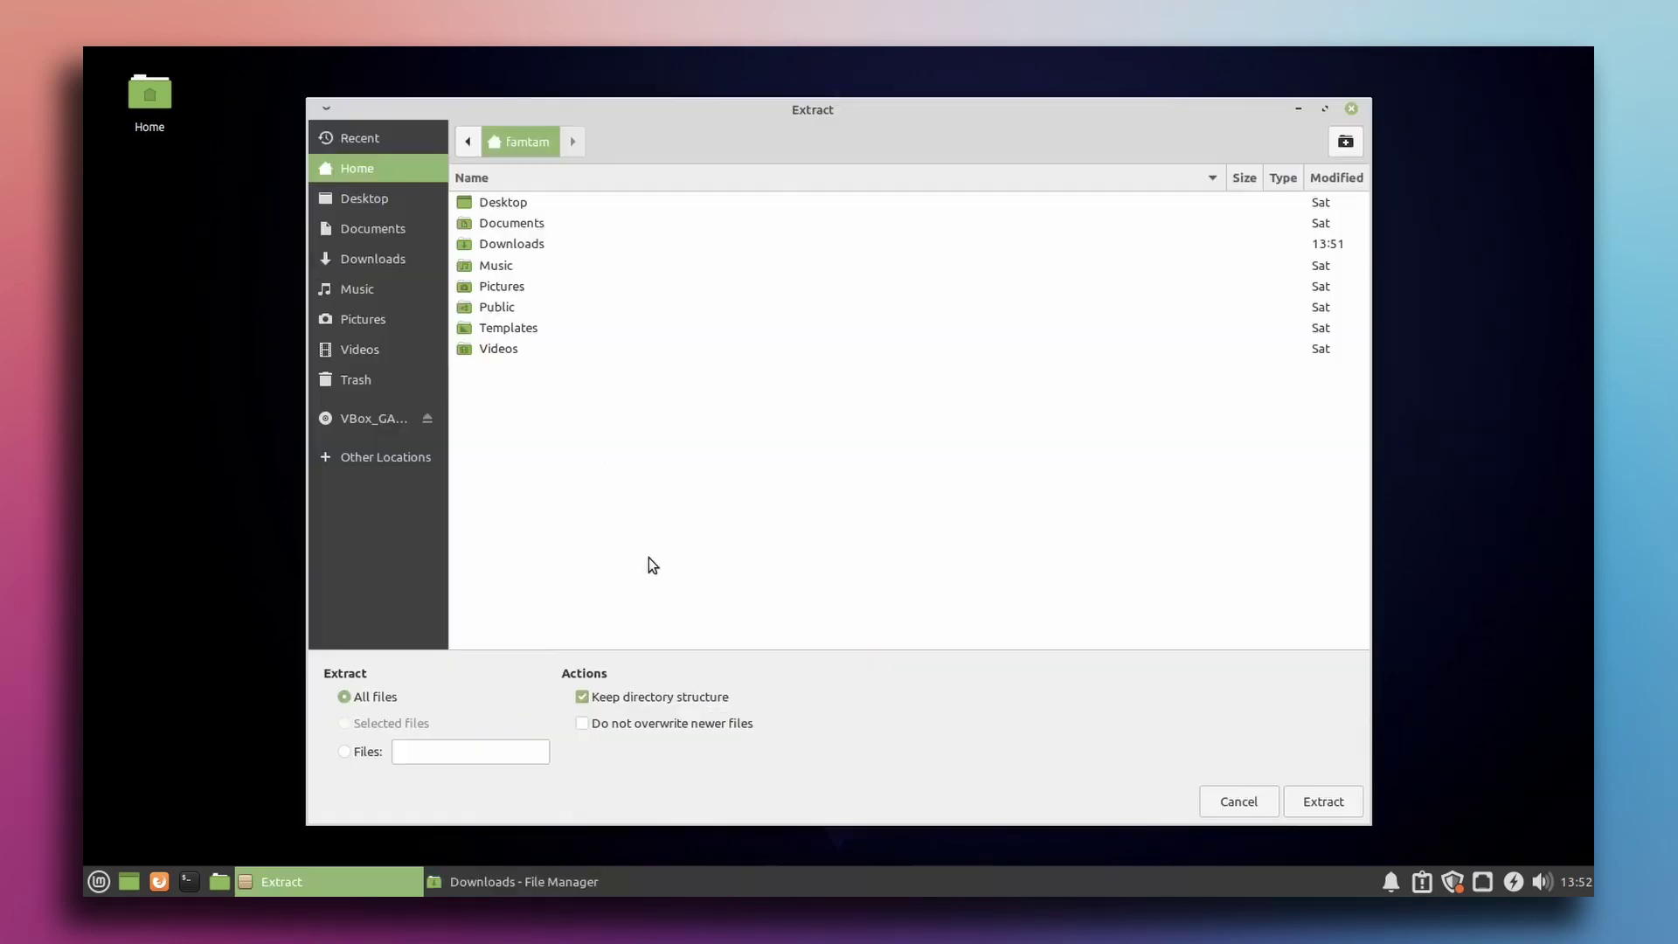
left_click(508, 247)
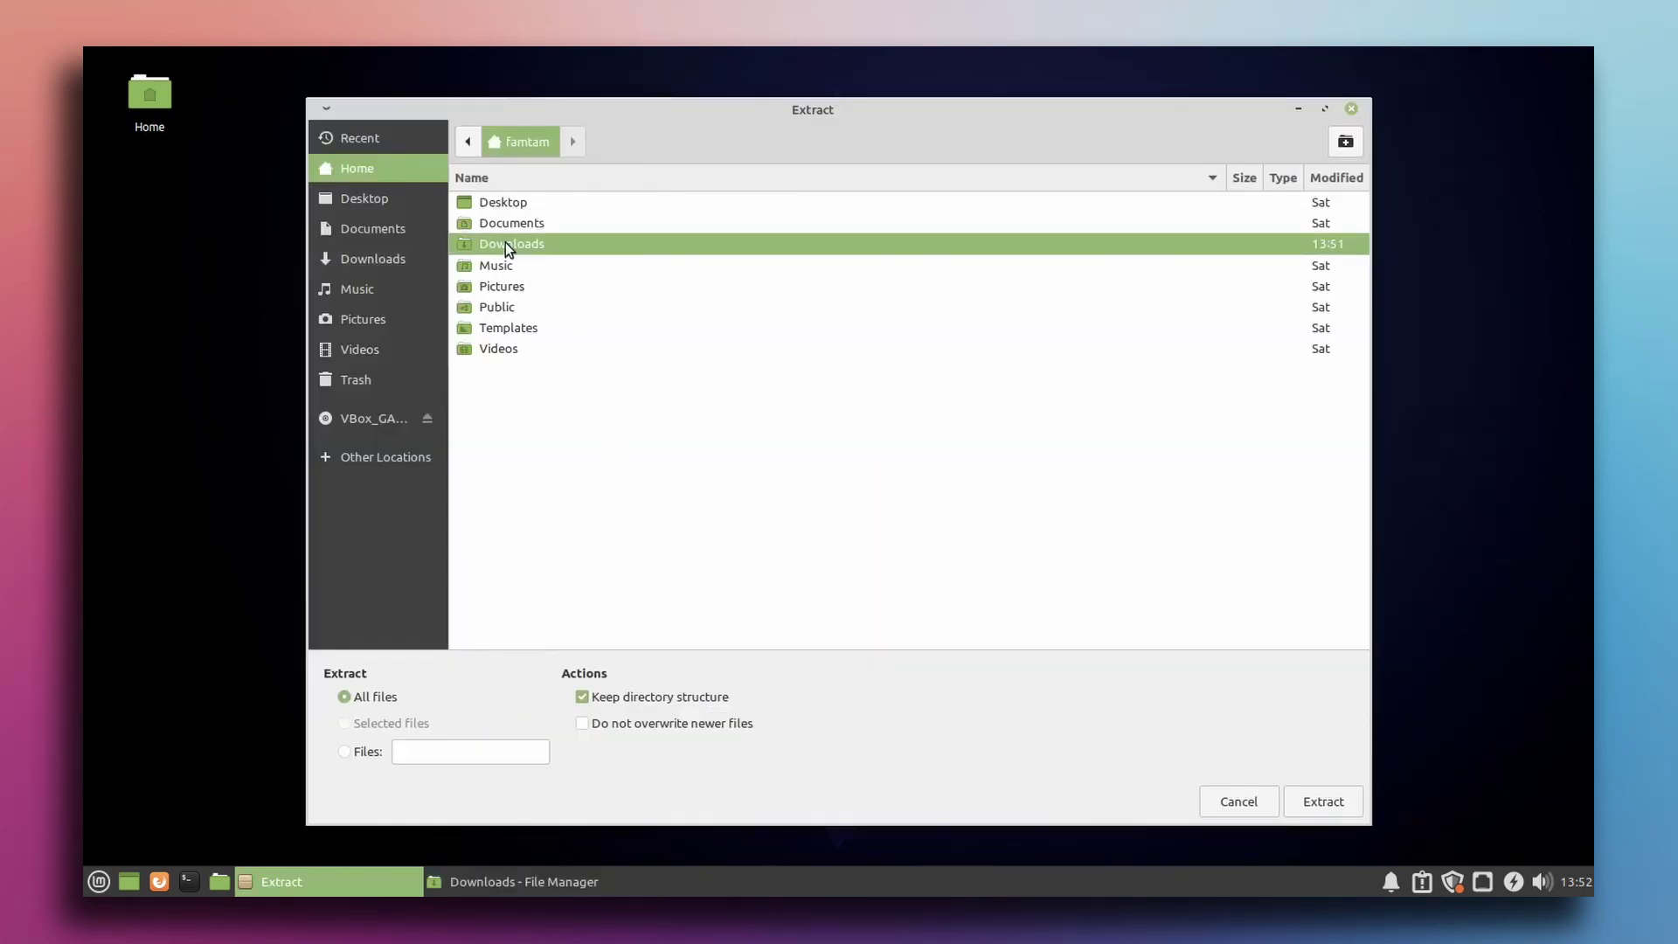
double_click(505, 243)
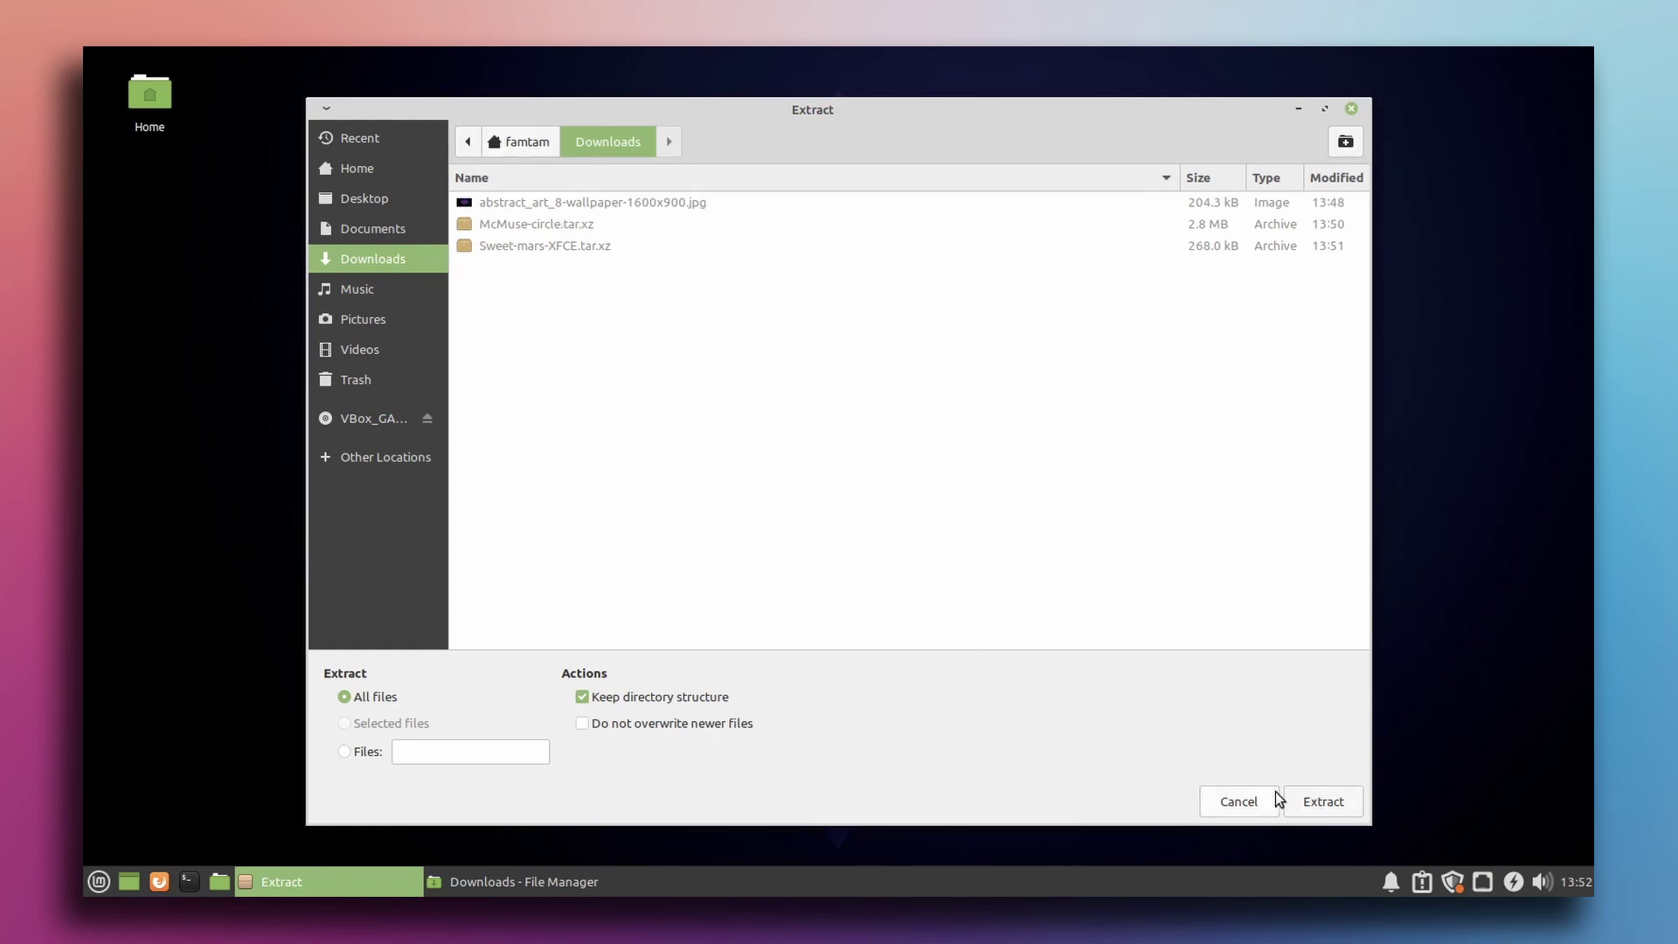
left_click(1307, 804)
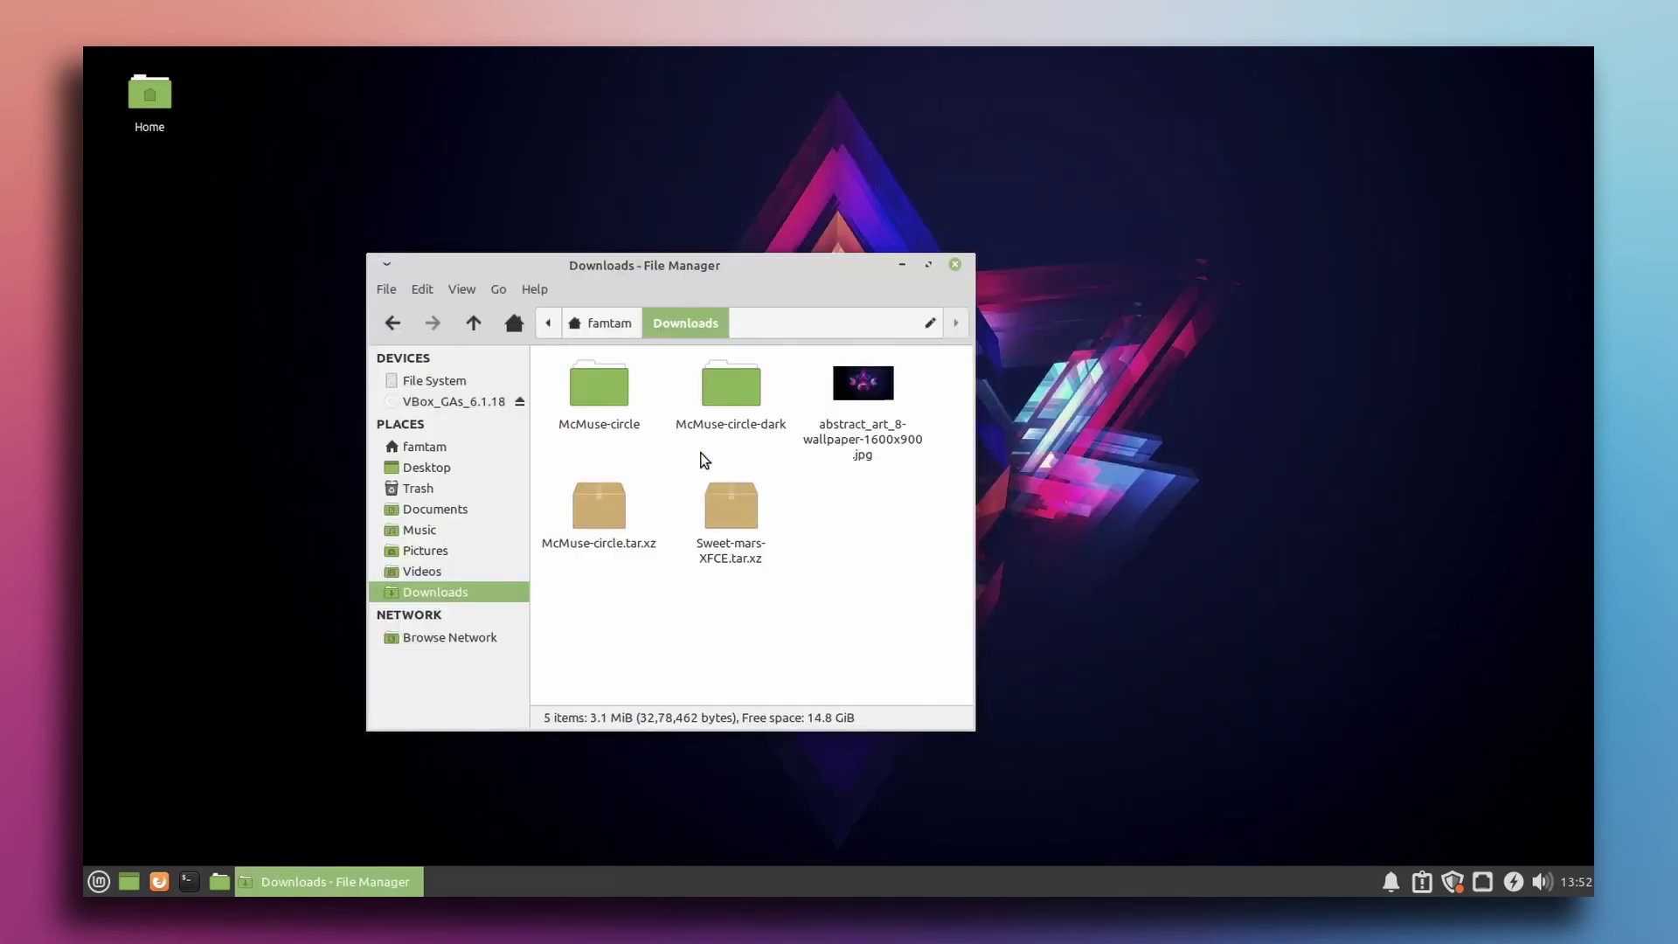
Extract all files of Sweet-mars-XFCE.tar.xz into the Downloads folder.
left_click_drag(549, 442, 751, 419)
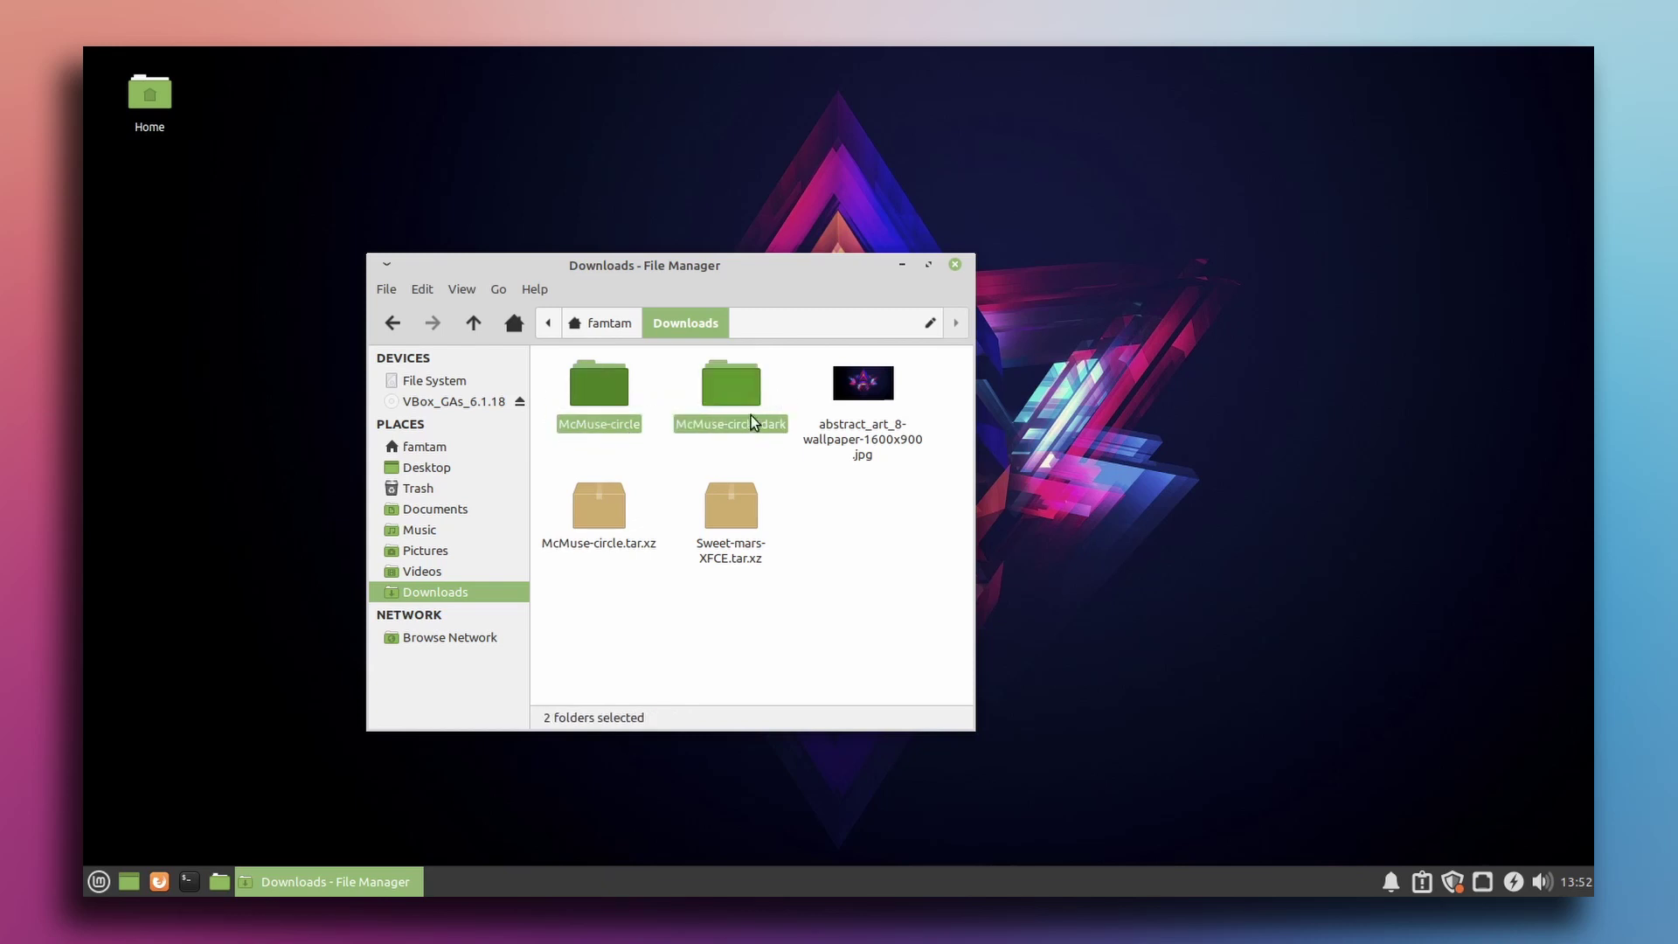
left_click(838, 533)
right_click(748, 521)
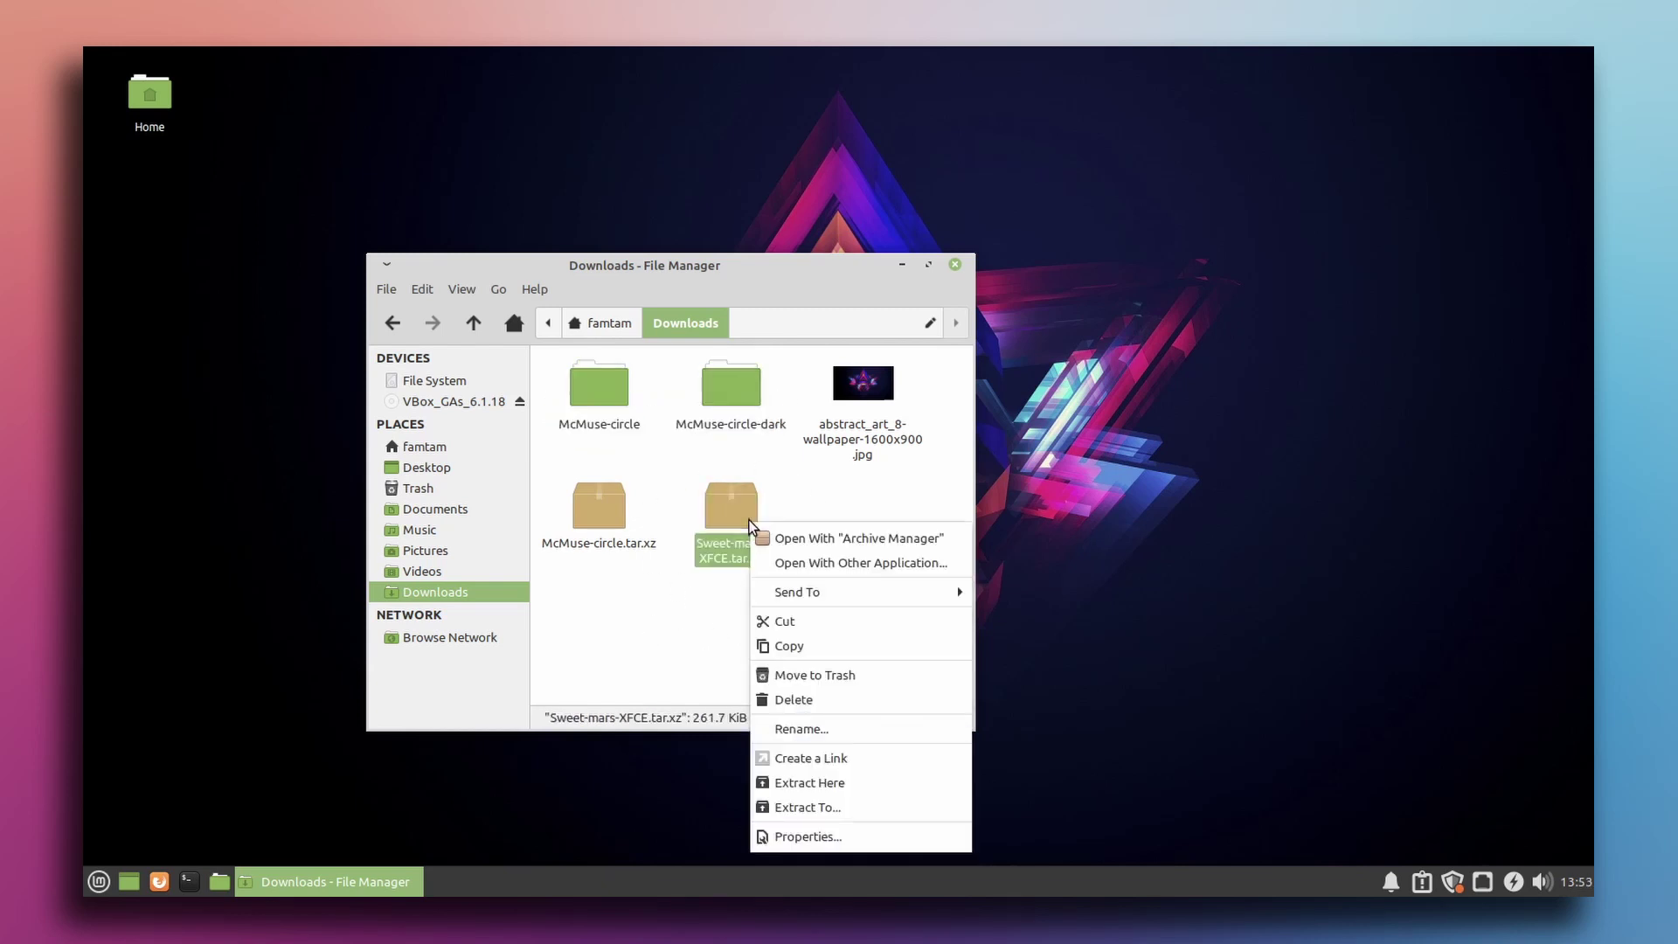
left_click(791, 807)
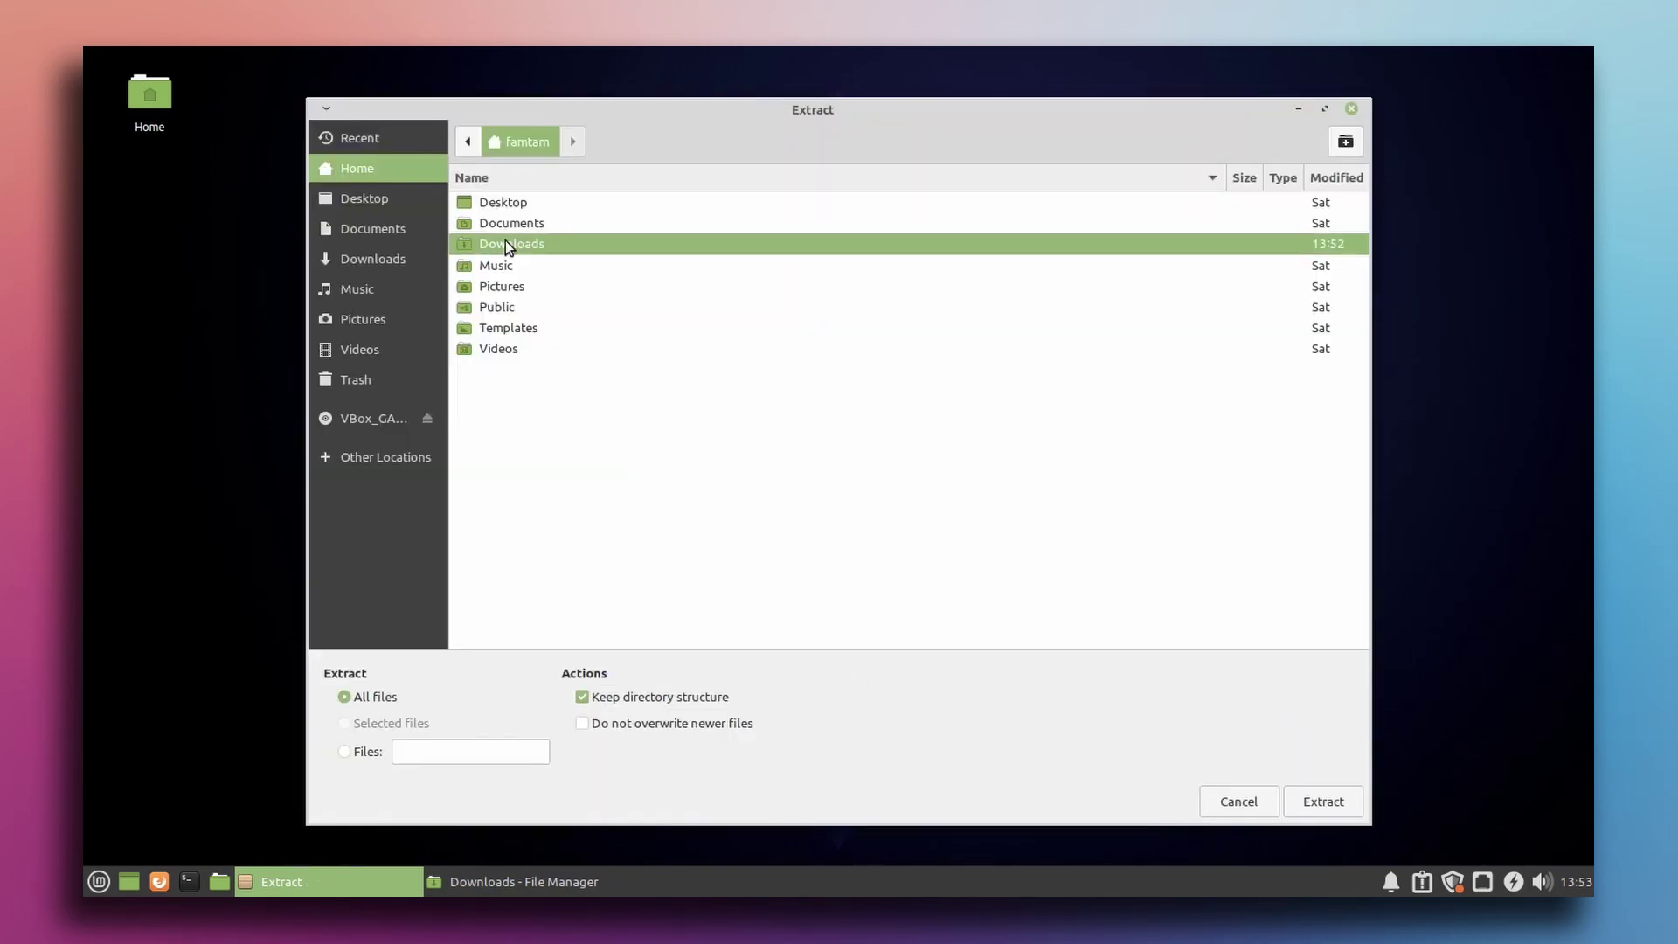
double_click(505, 239)
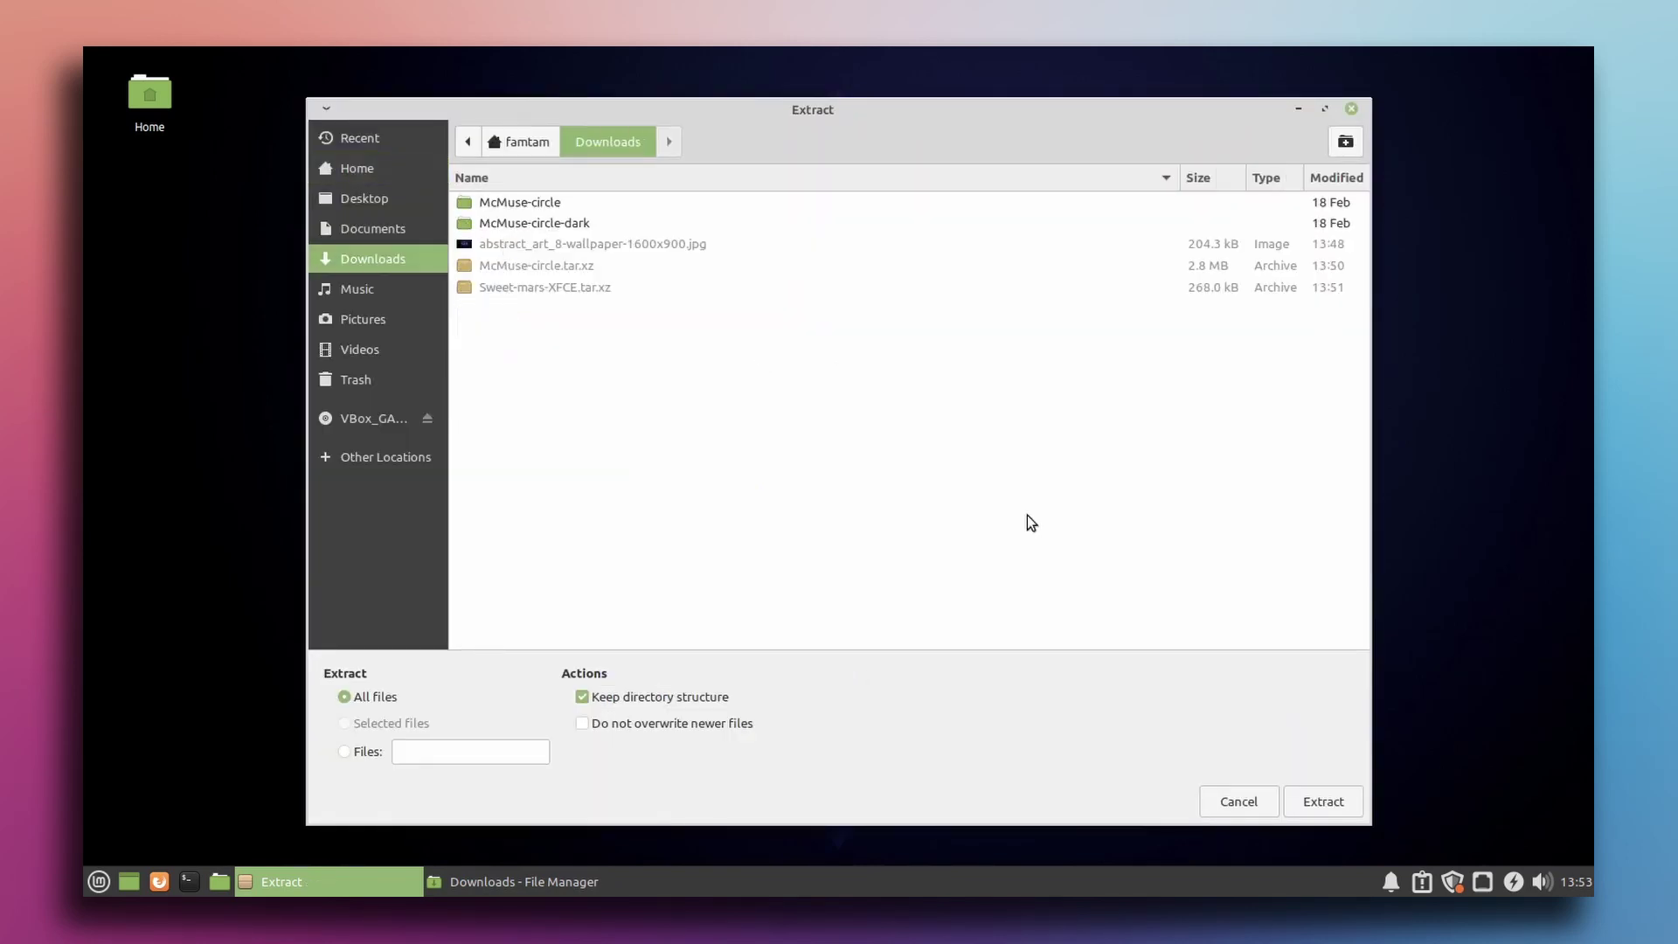
left_click(1321, 802)
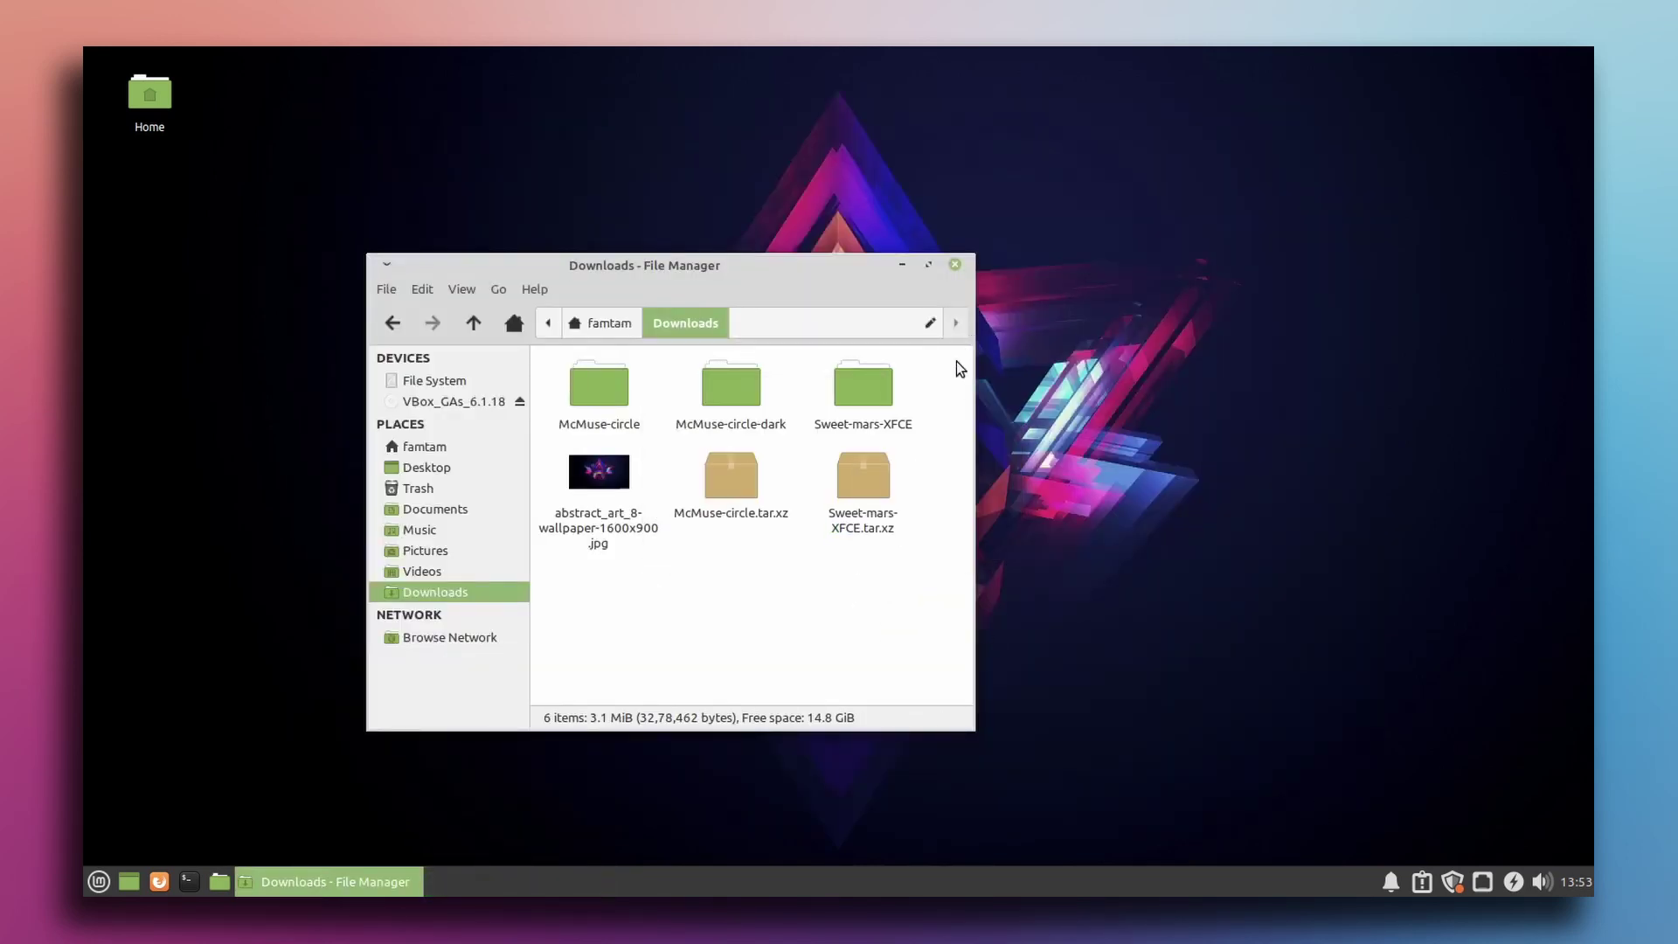
Go to the home folder and turn on the display of hidden files.
left_click_drag(955, 369, 608, 381)
left_click(678, 659)
left_click(602, 325)
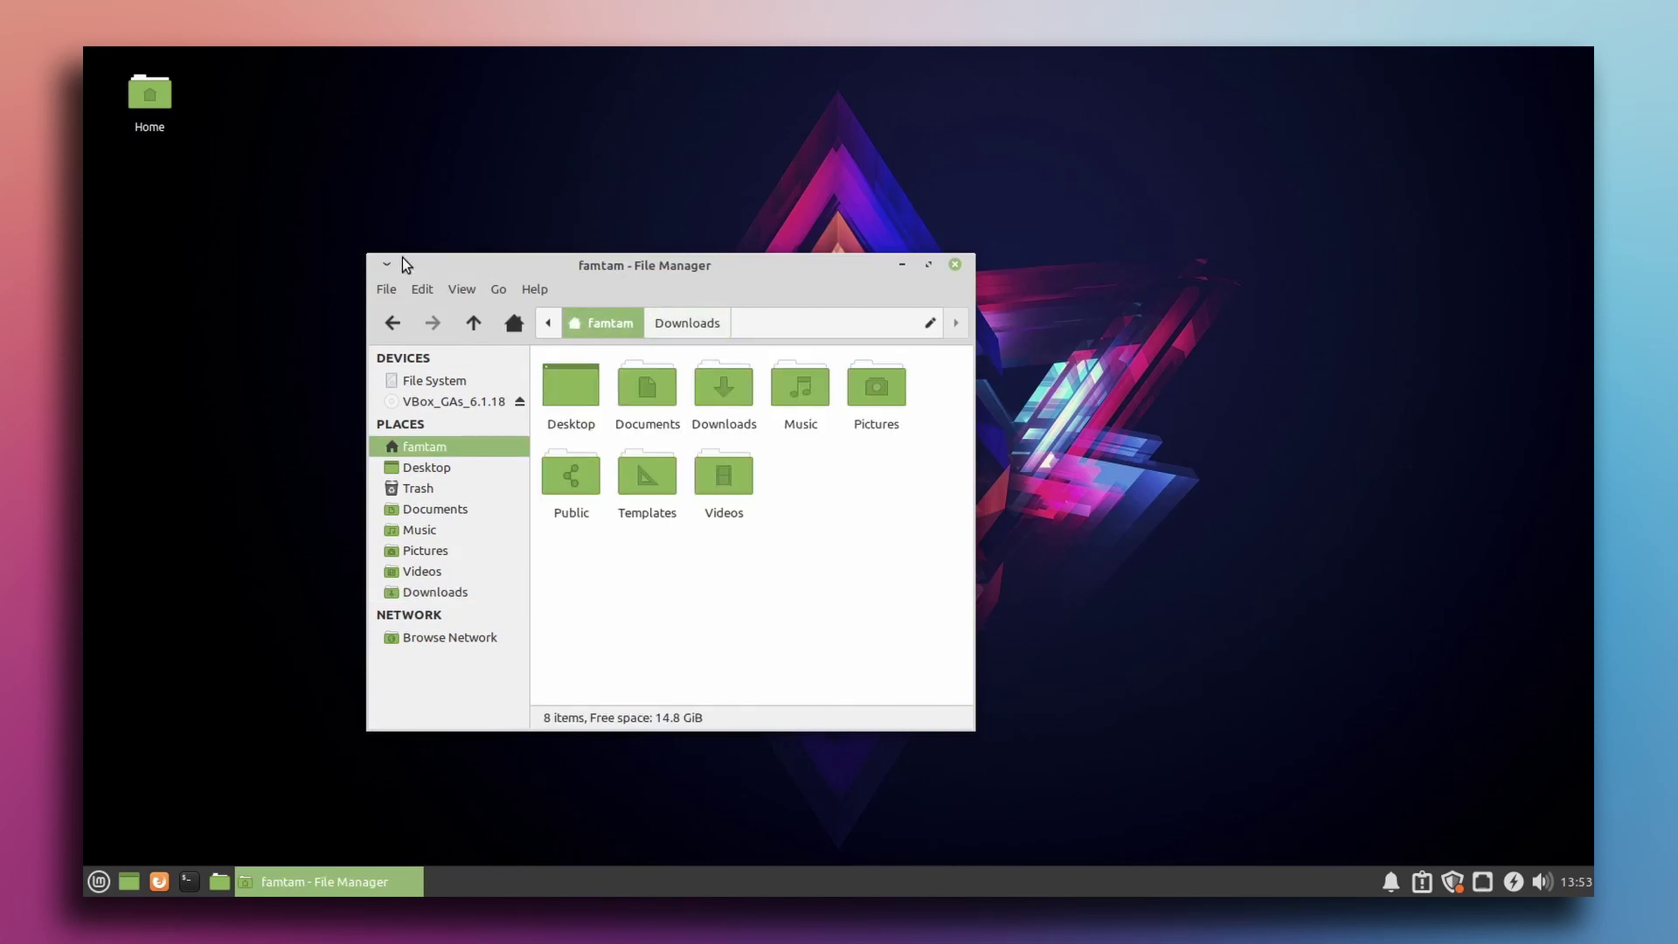
left_click(463, 290)
left_click(495, 449)
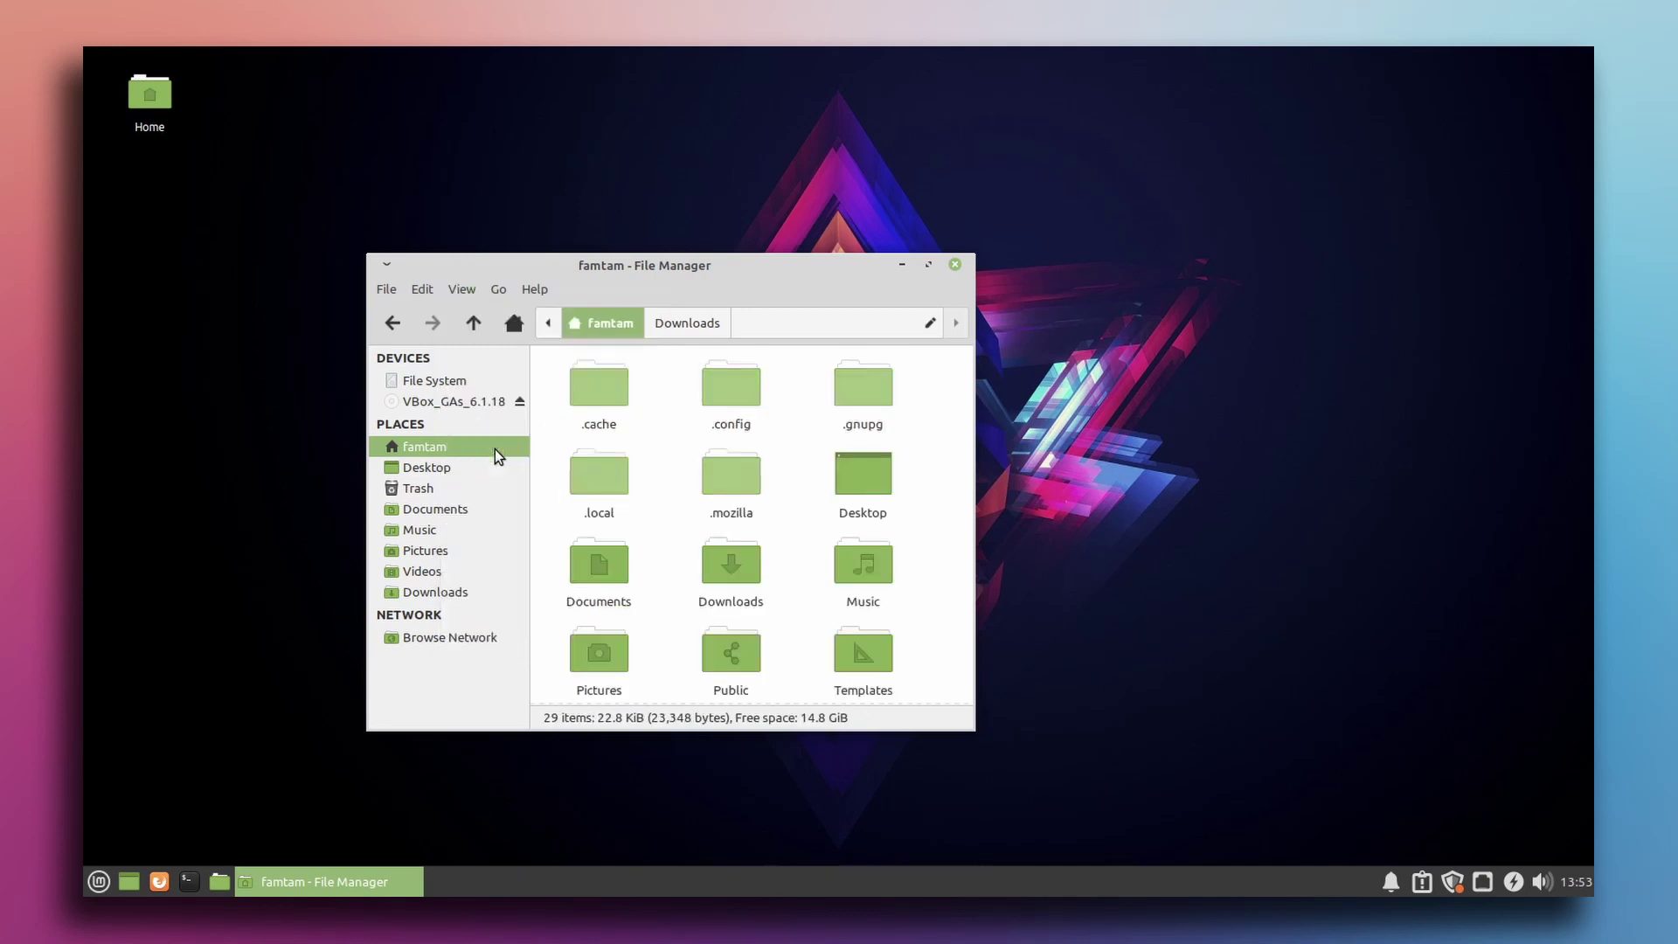
Create a new folder named .themes in the home folder.
right_click(798, 474)
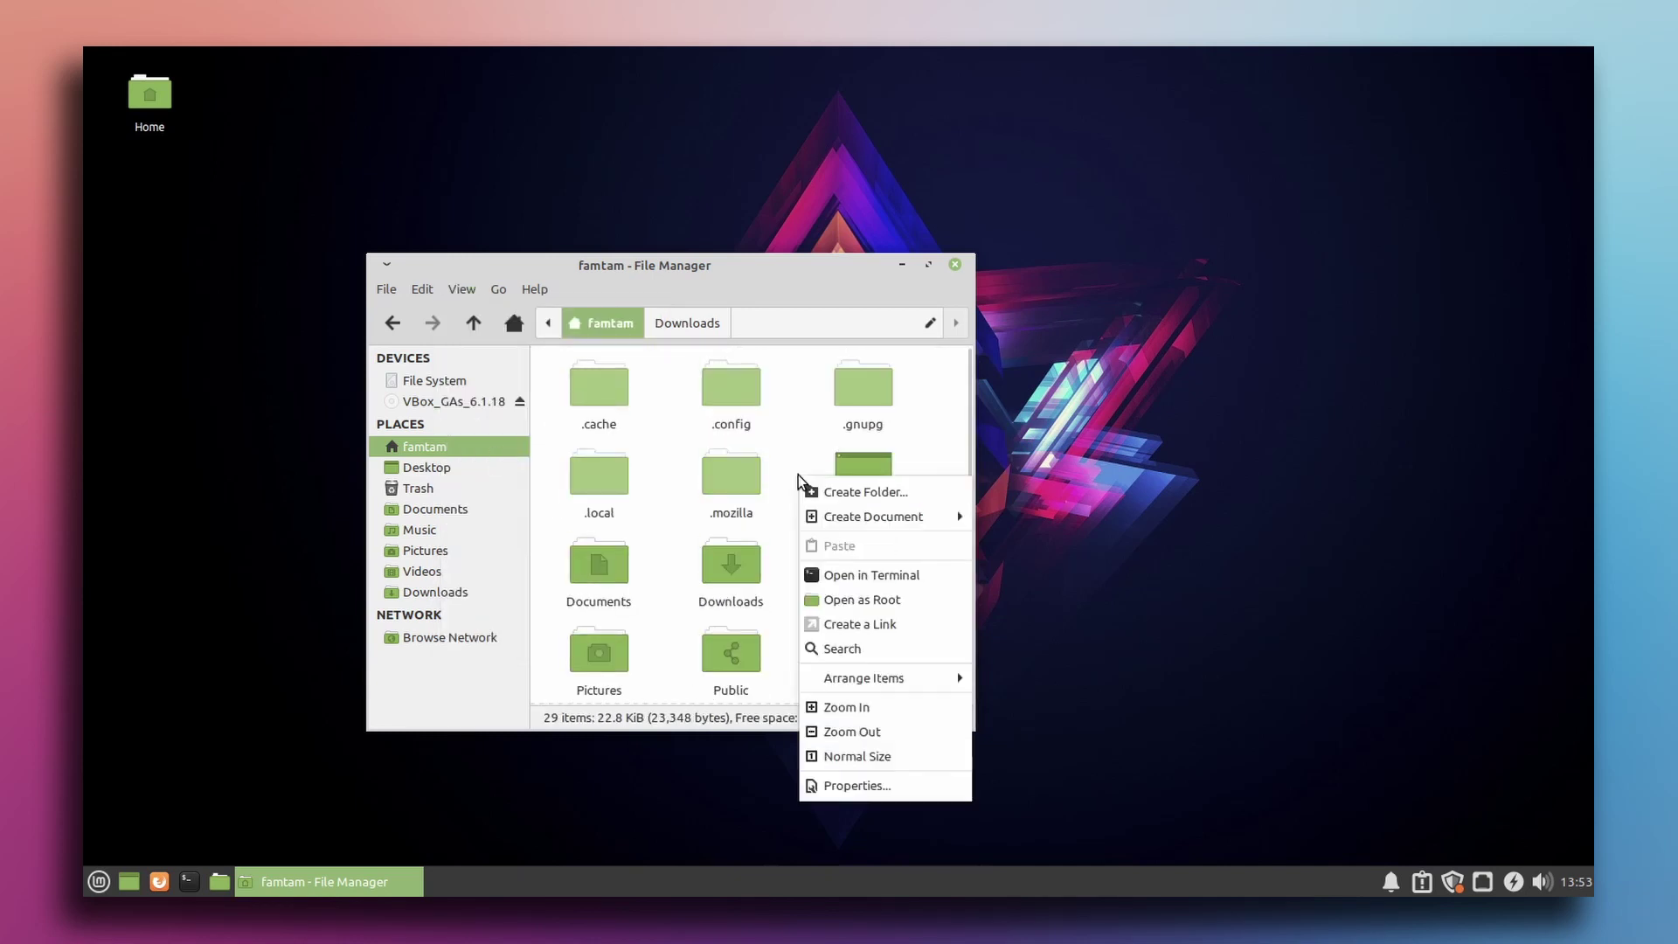
left_click(851, 494)
type(".")
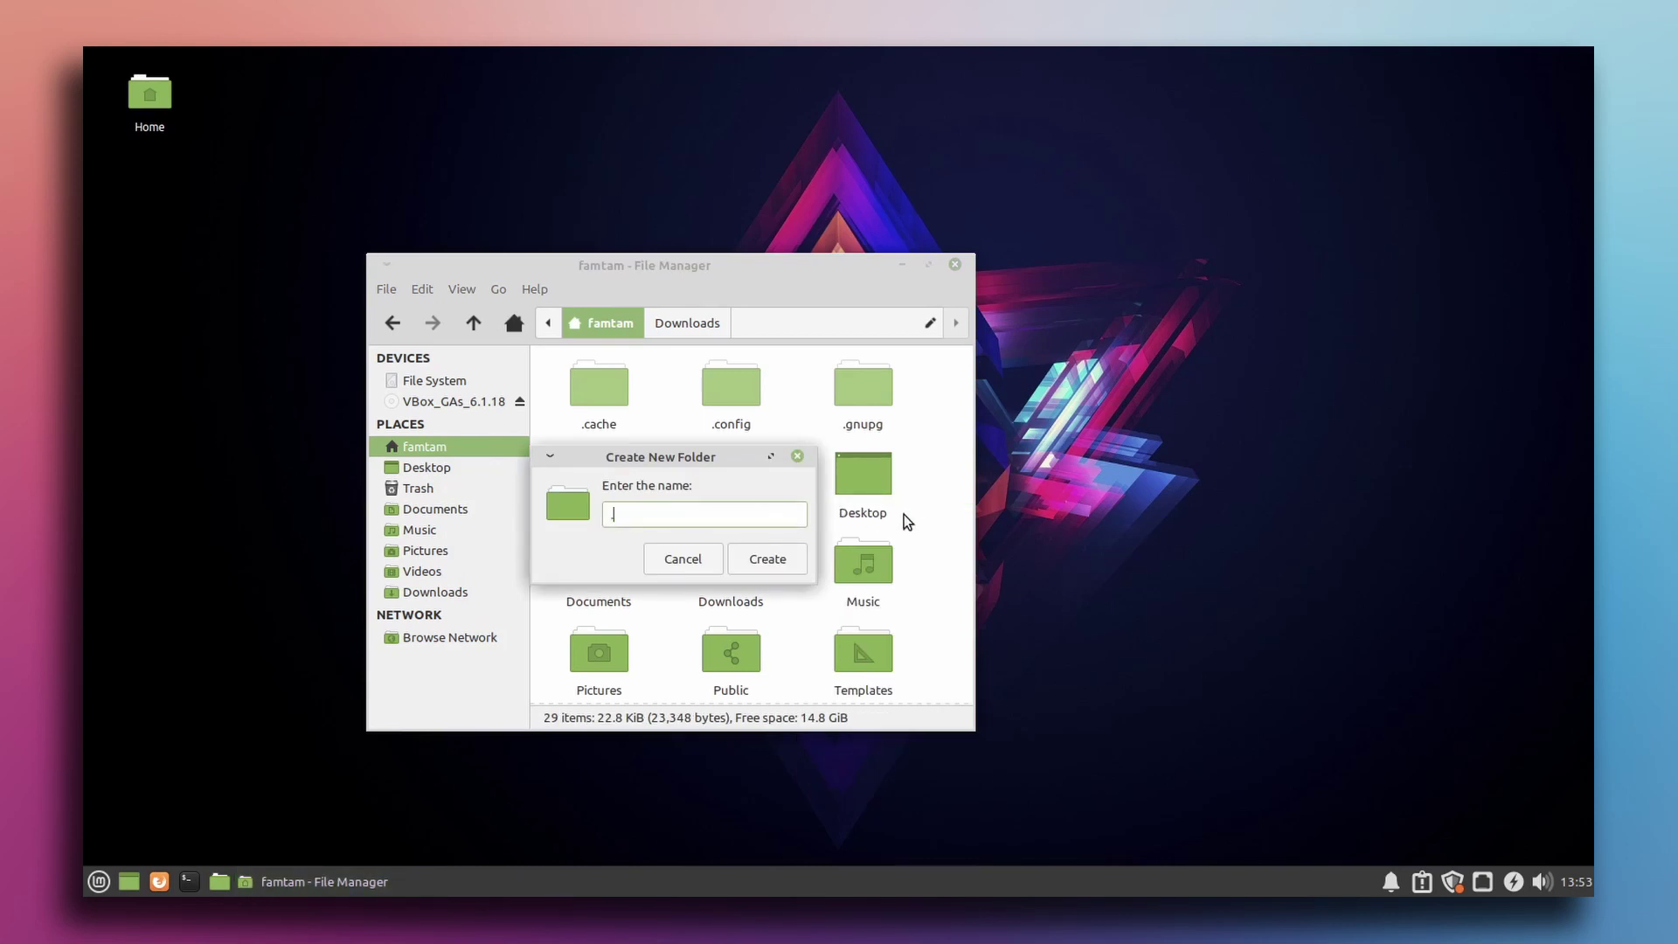
type("themes")
left_click(763, 562)
Create a new folder named .icons in the home folder.
left_click(798, 485)
right_click(799, 486)
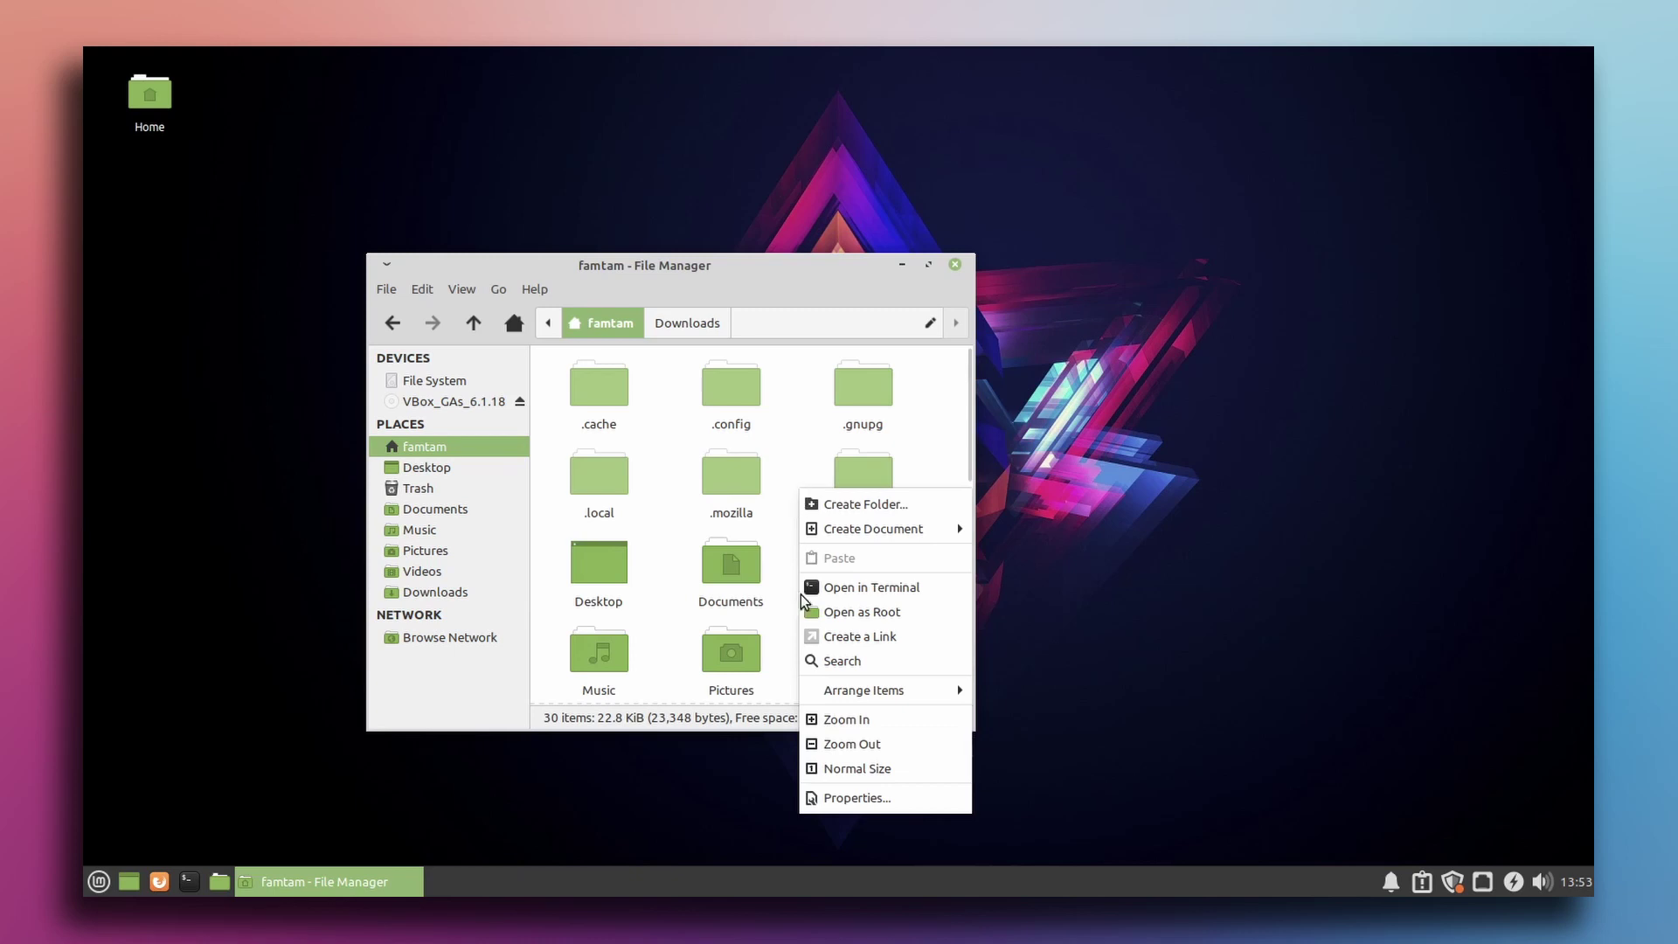
left_click(808, 503)
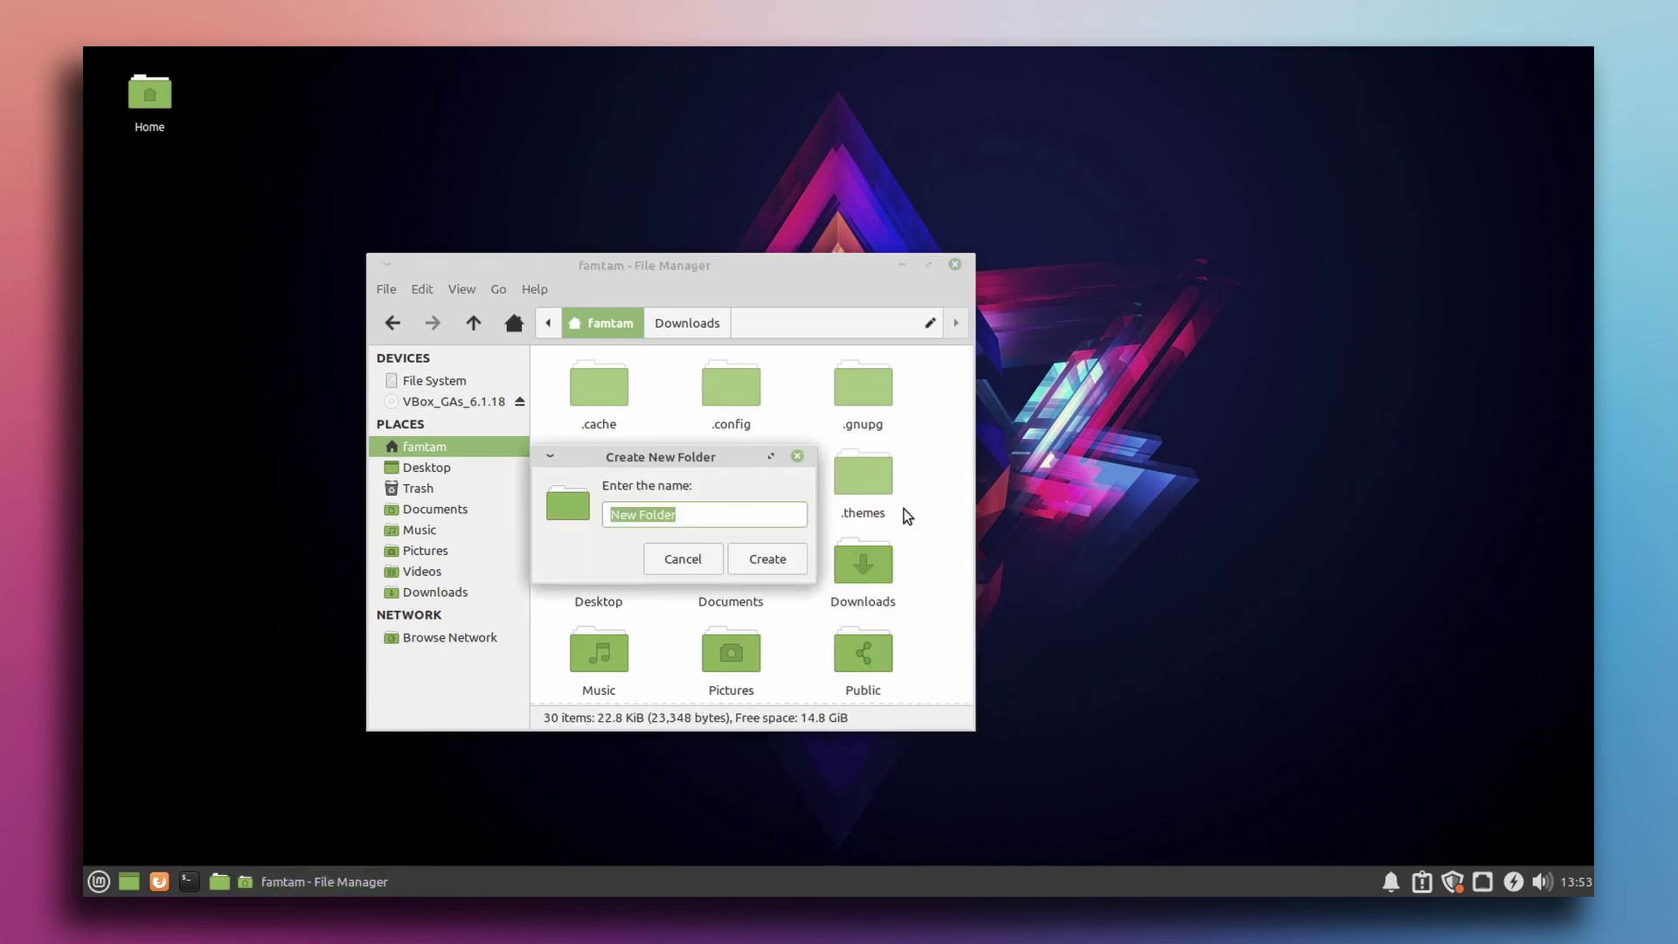
type(".")
type("local")
left_click(776, 563)
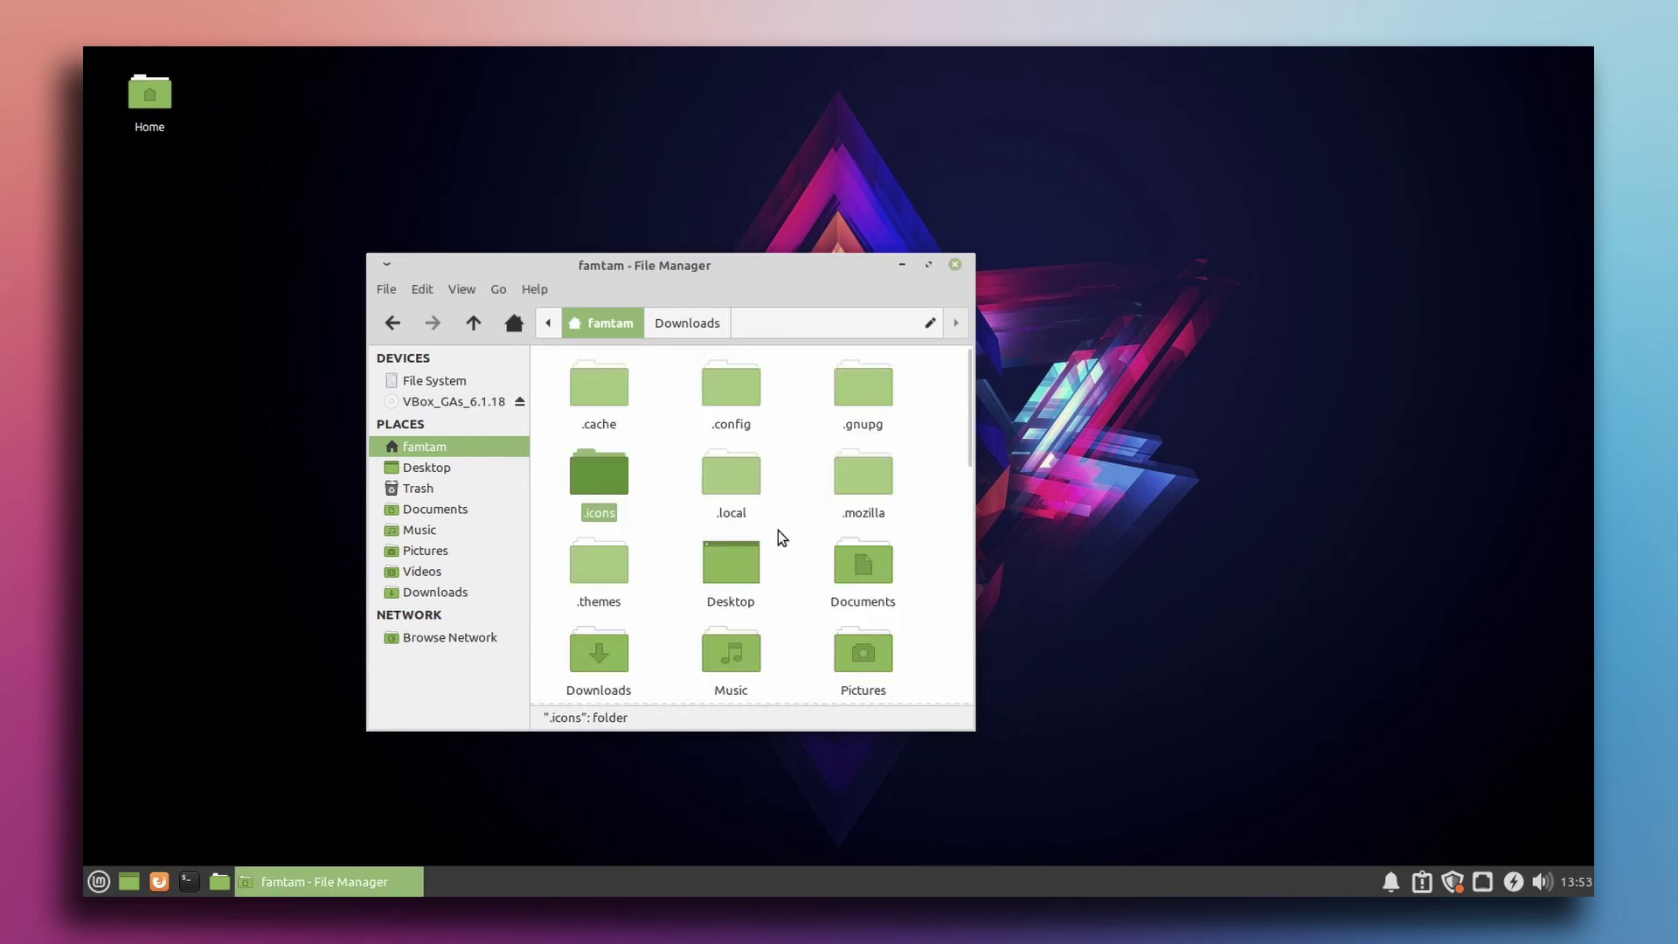
left_click(674, 479)
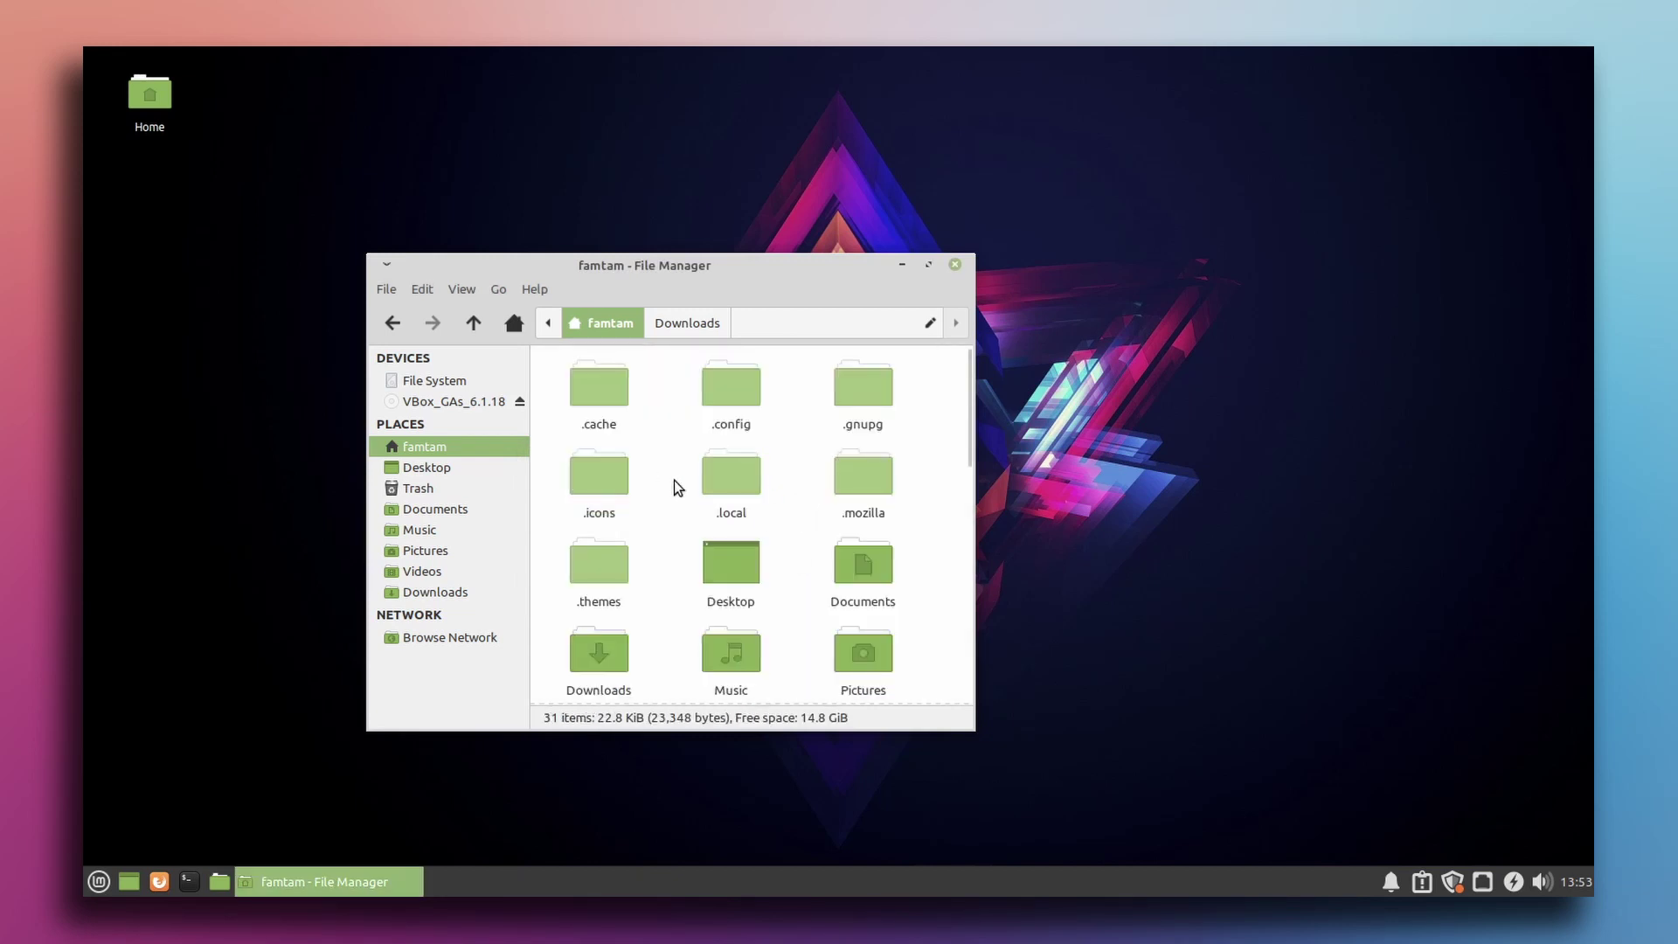
Copy the McMuse-circle and McMuse-circle-dark folders from Downloads into the .icons folder.
left_click(694, 325)
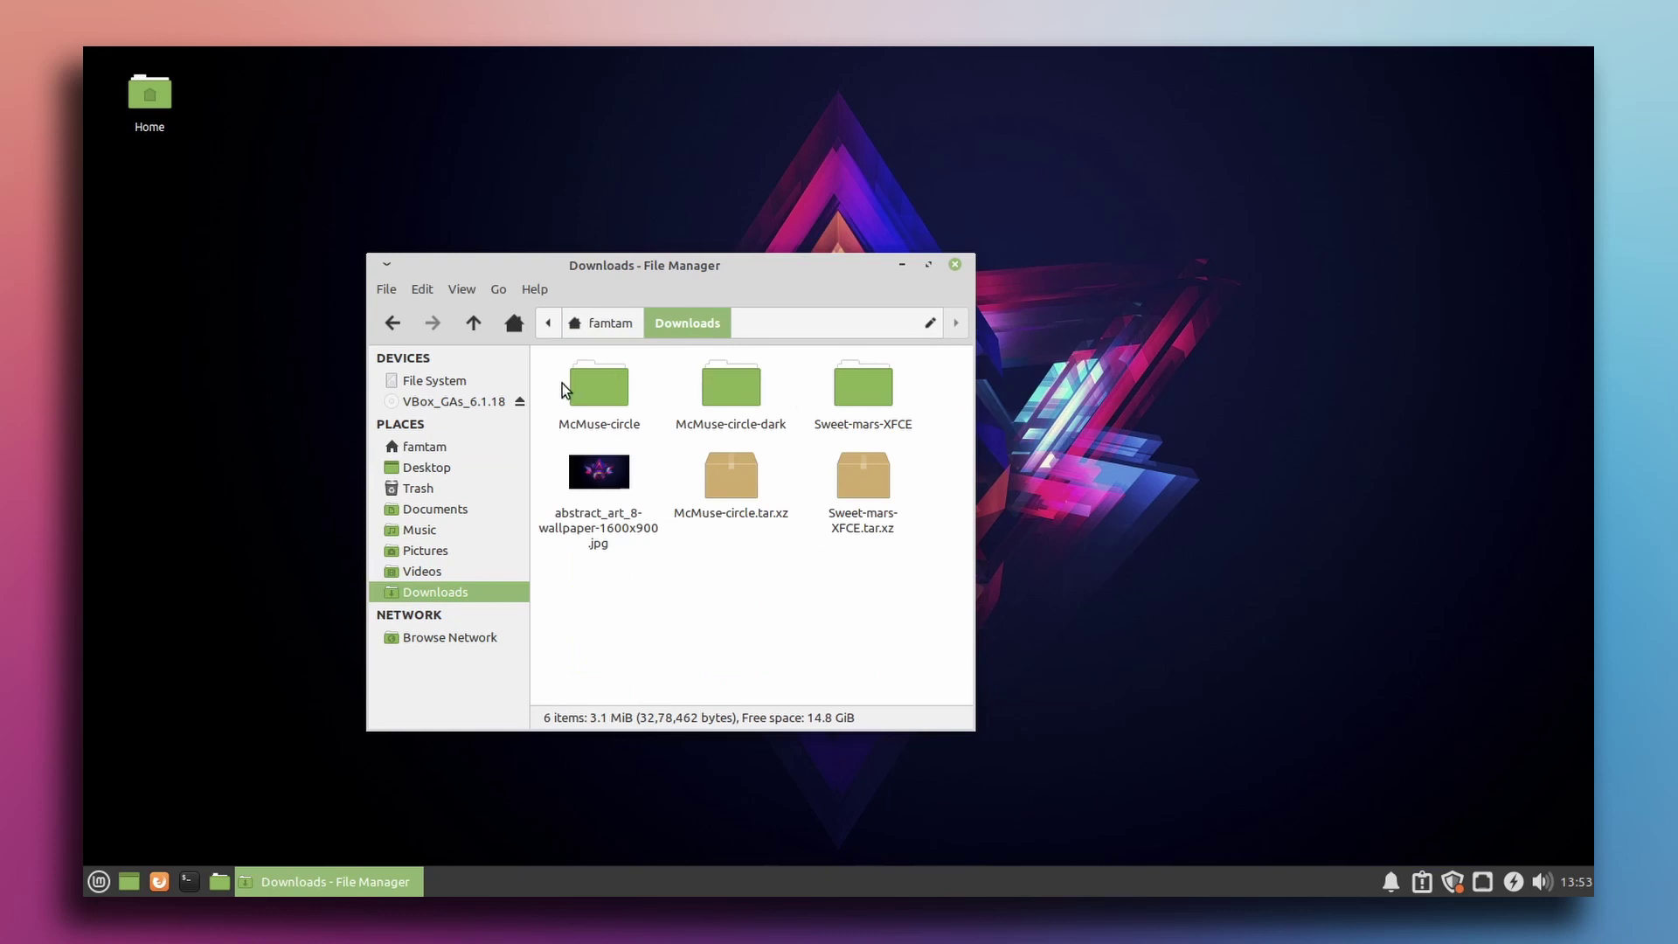
left_click_drag(590, 393, 752, 394)
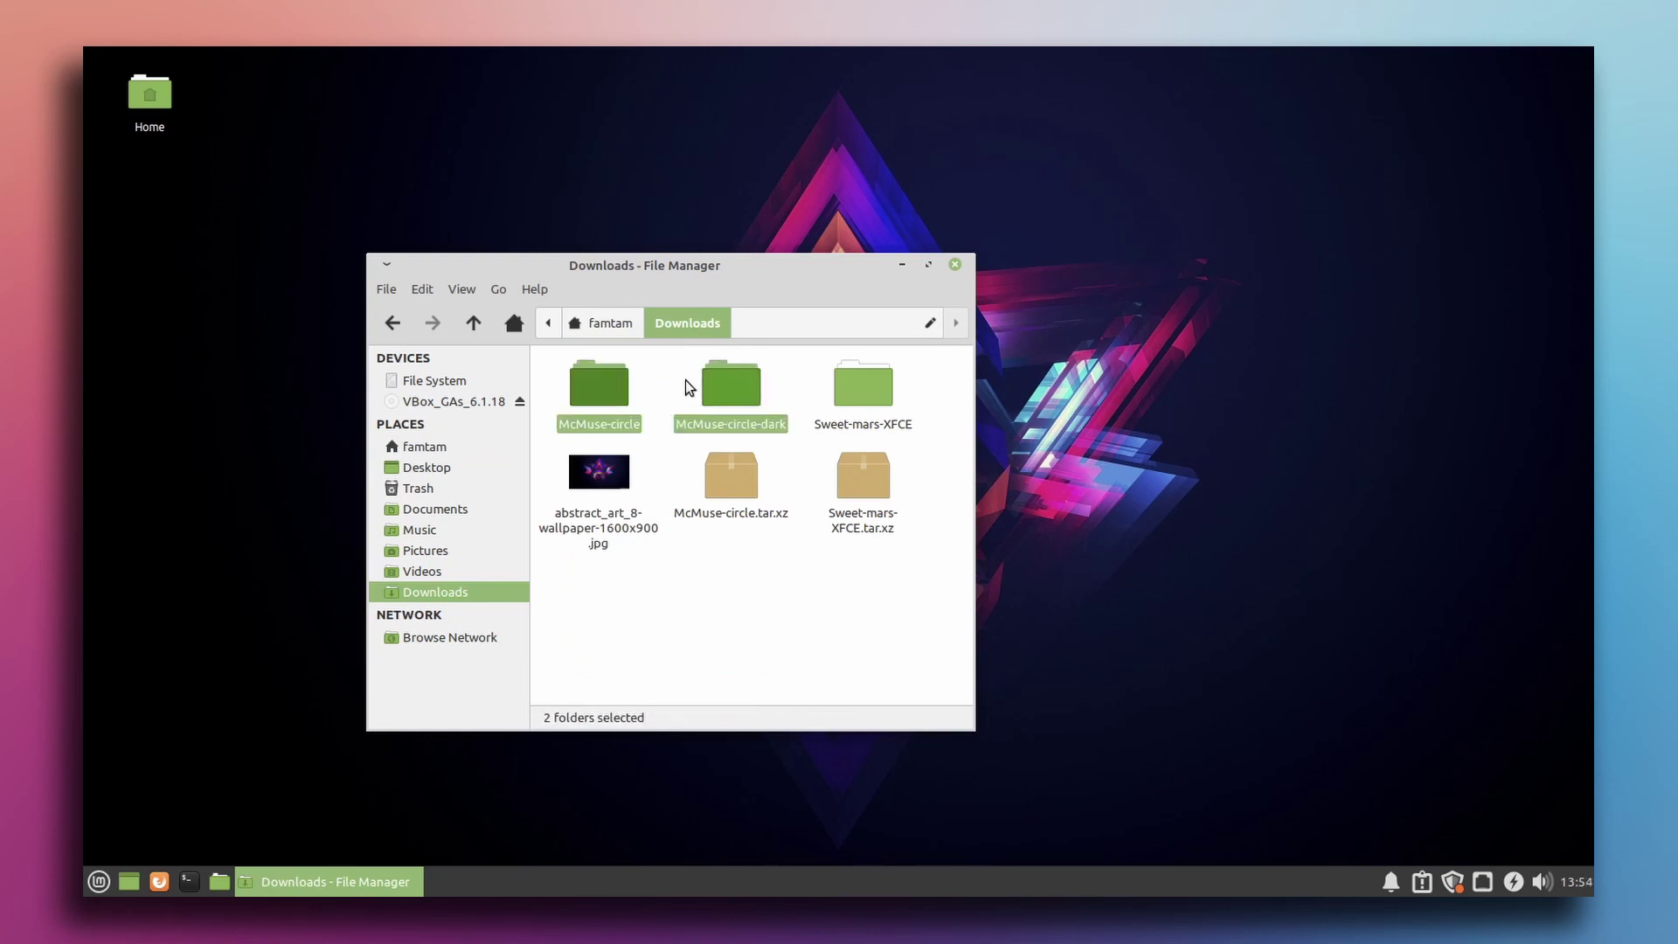
left_click(591, 324)
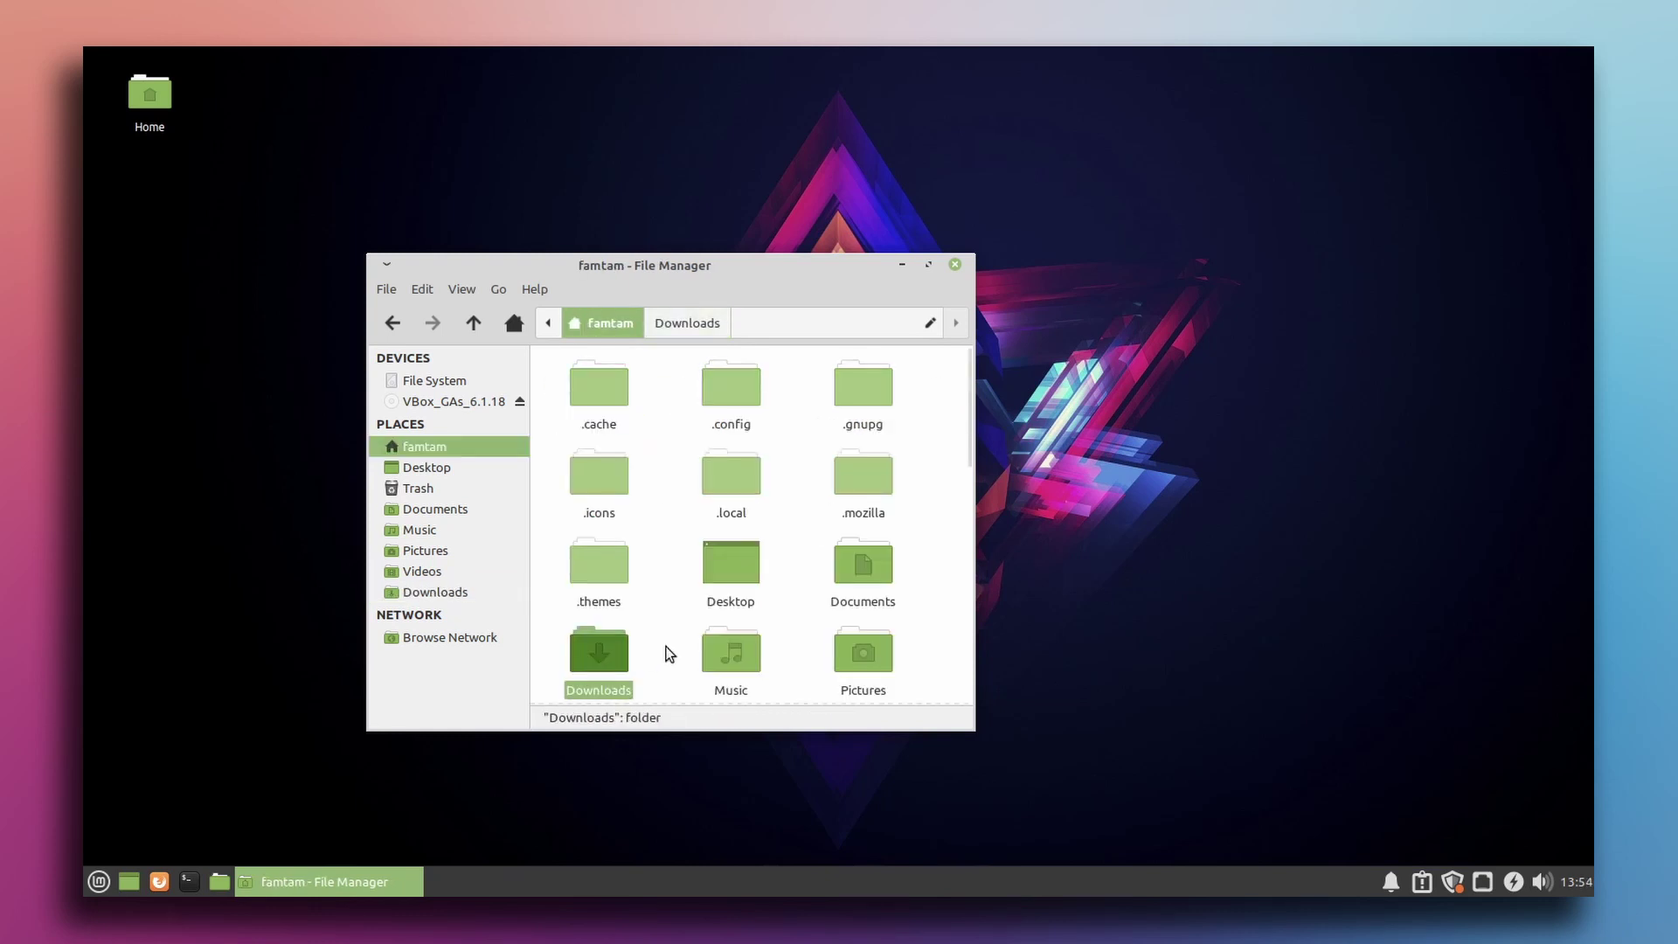
double_click(607, 495)
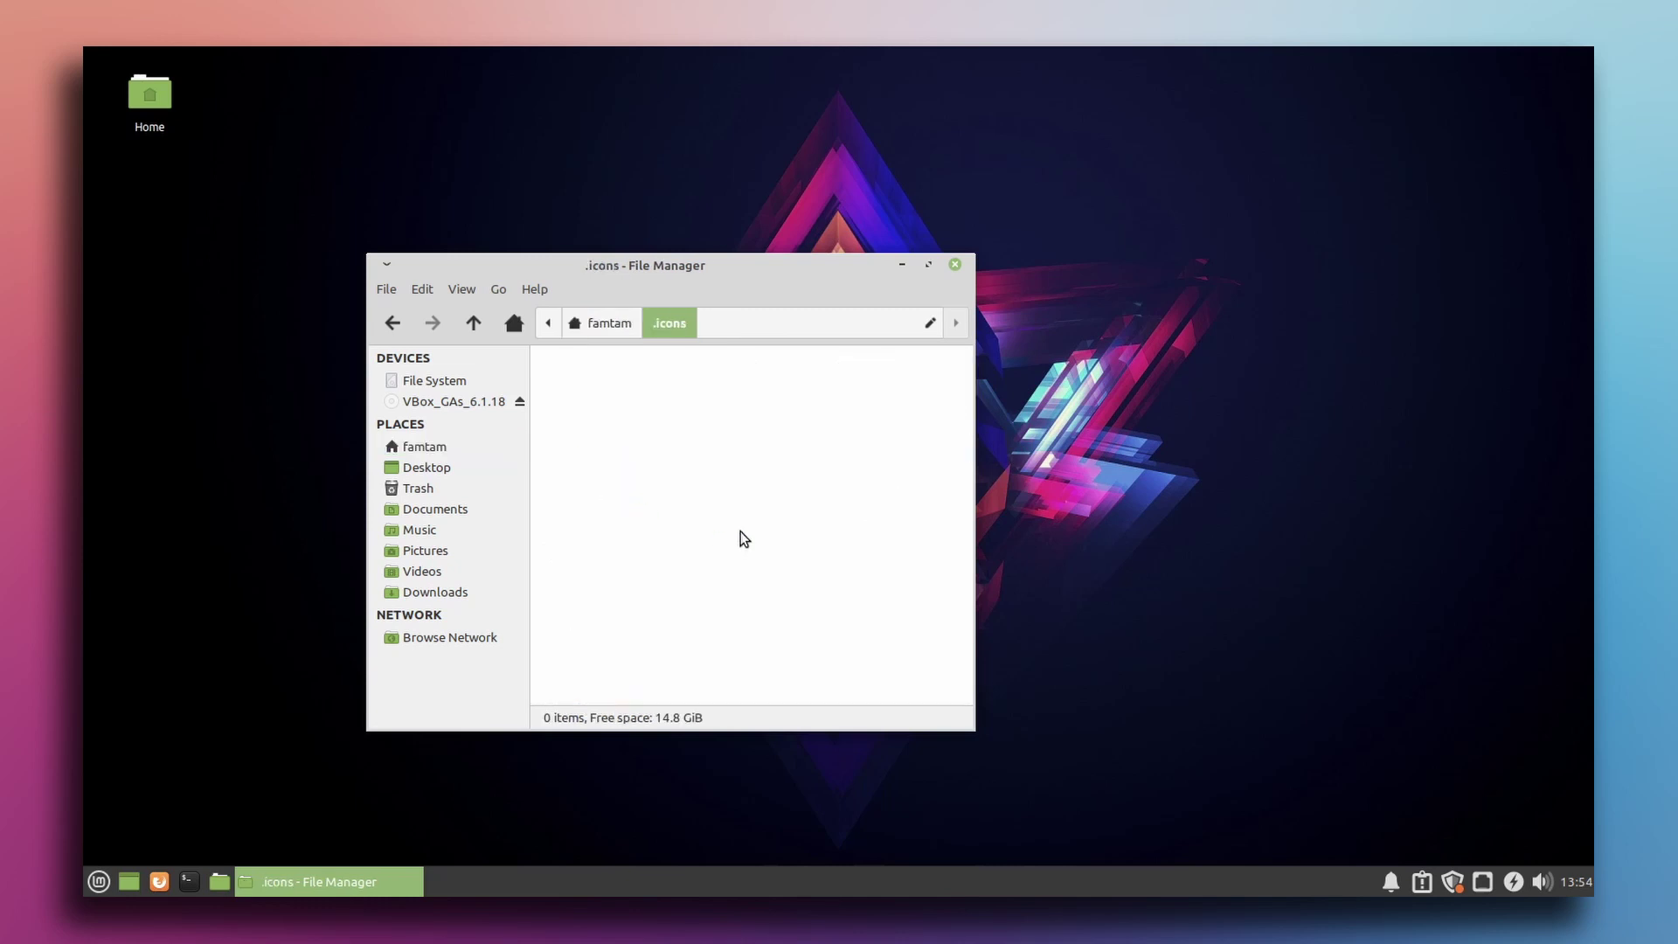
key("ctrl+v")
Copy the Sweet-mars-XFCE folder from Downloads into the .themes folder in the home folder and close the file manager.
left_click(601, 324)
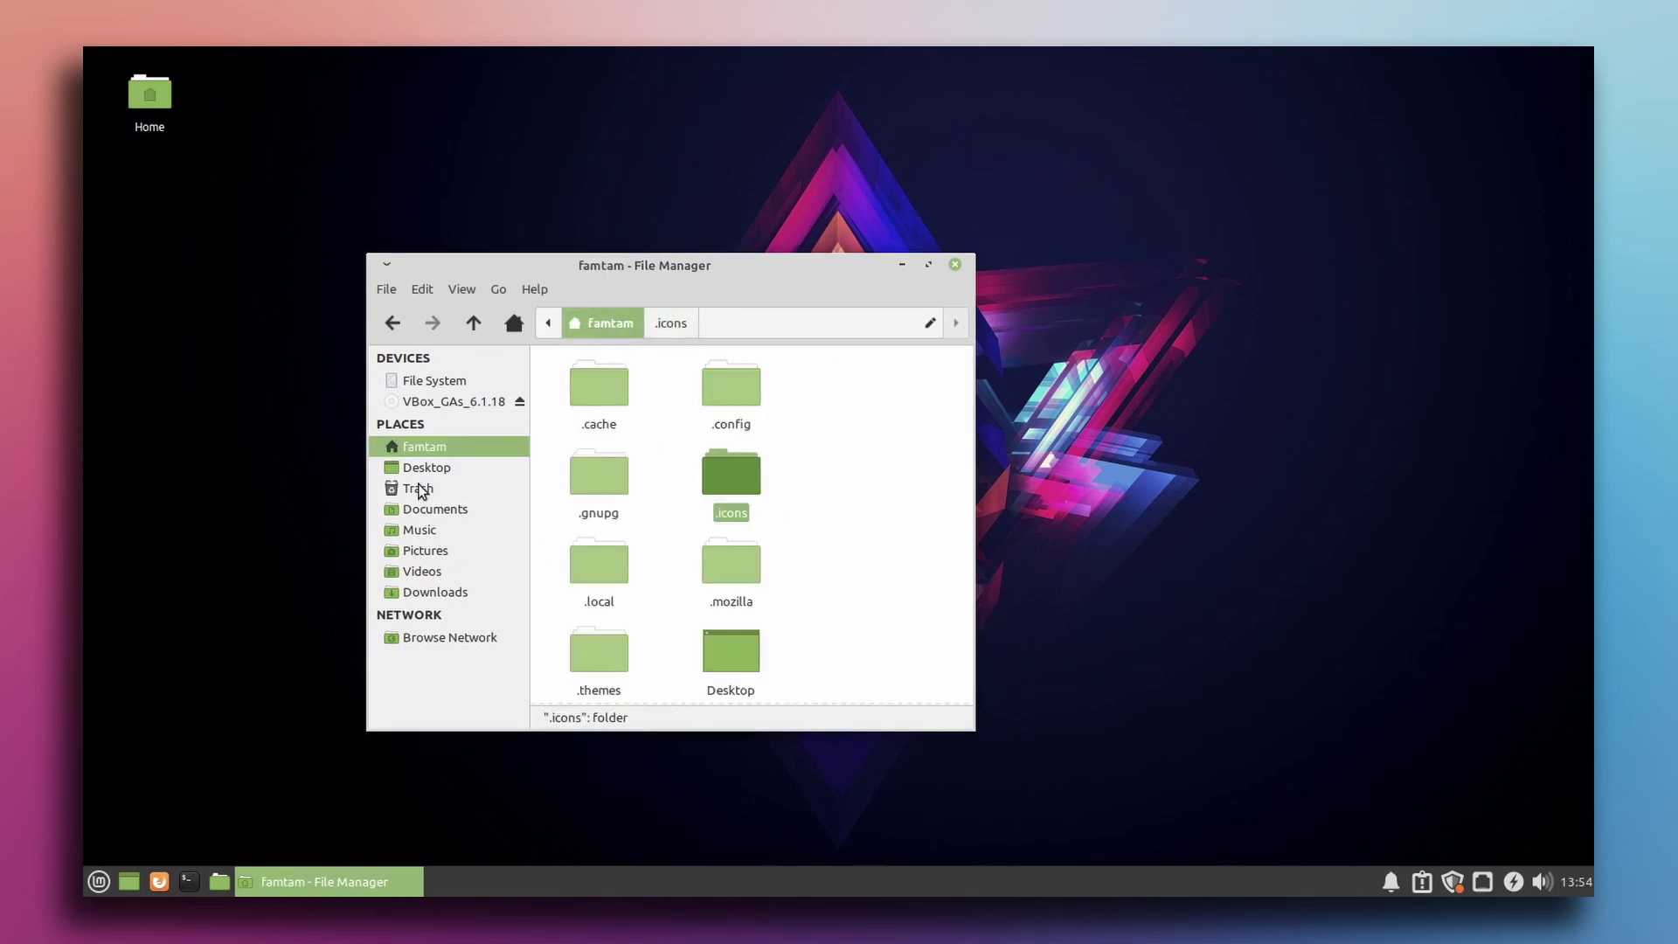
left_click(429, 594)
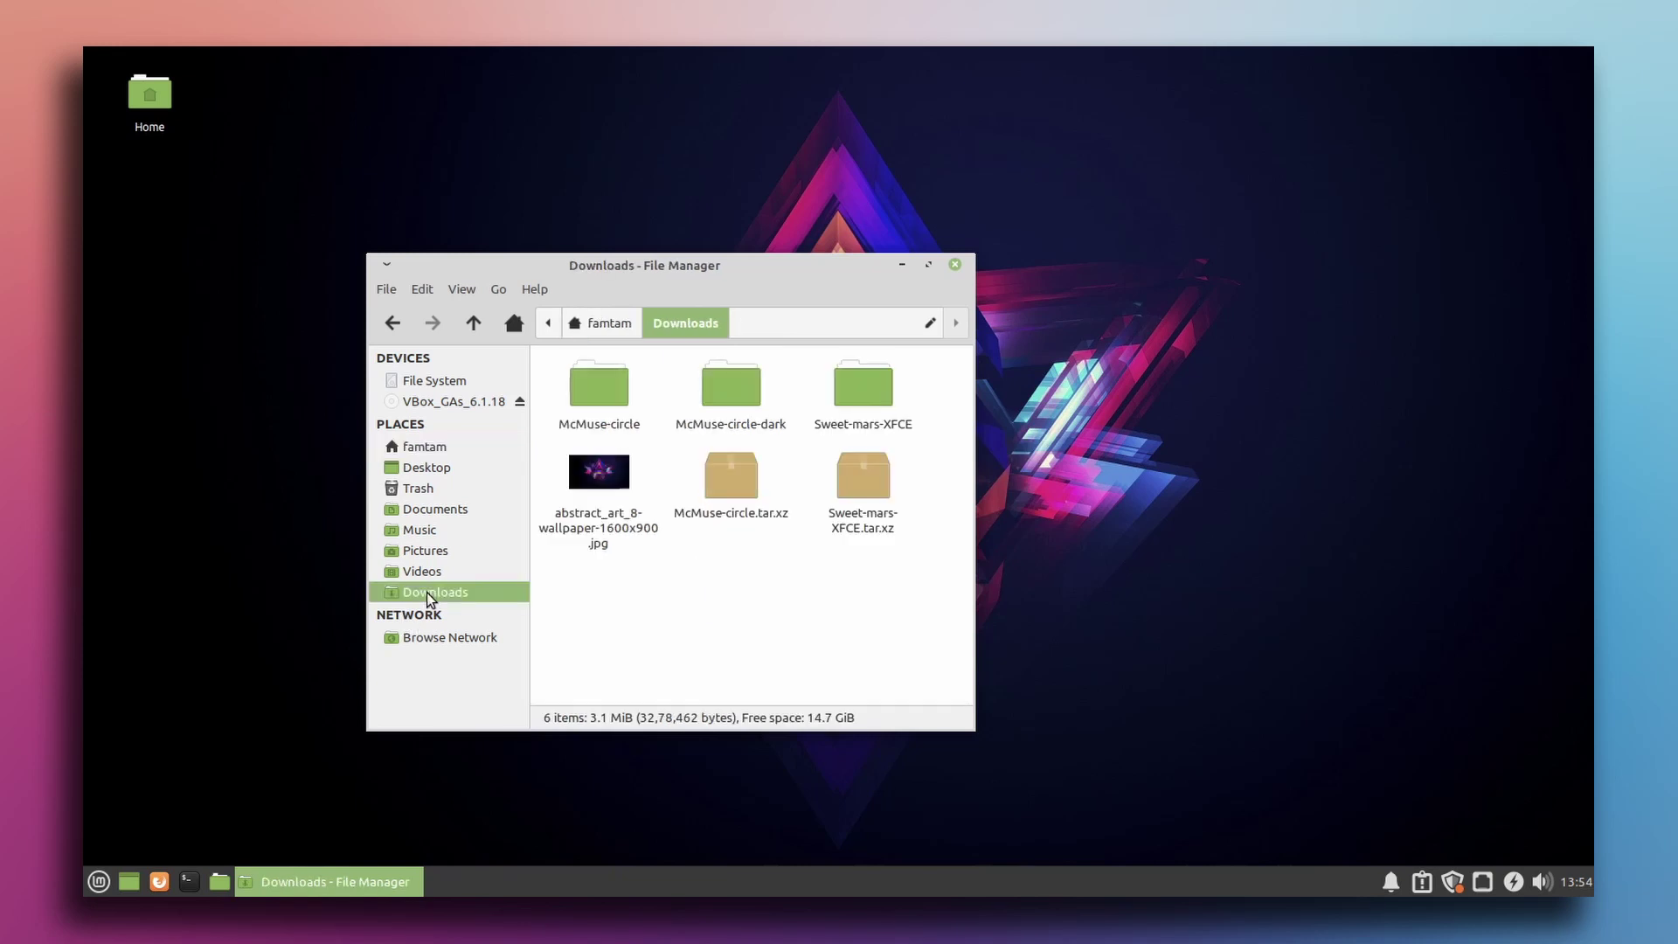
left_click_drag(858, 416, 847, 418)
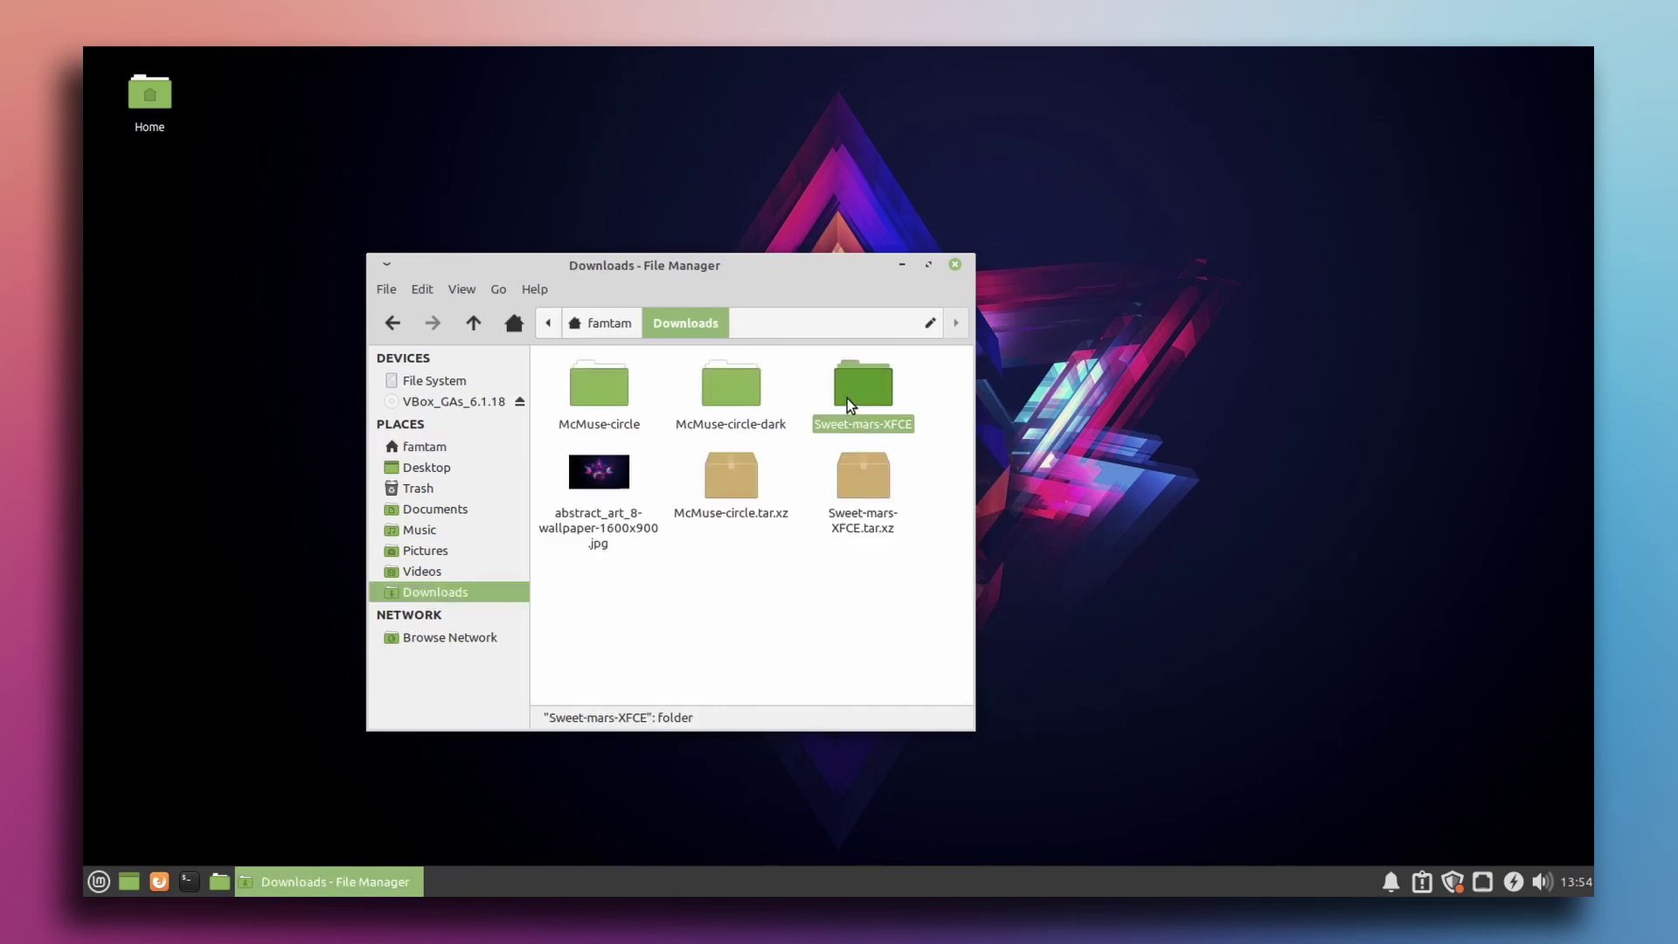
left_click(605, 325)
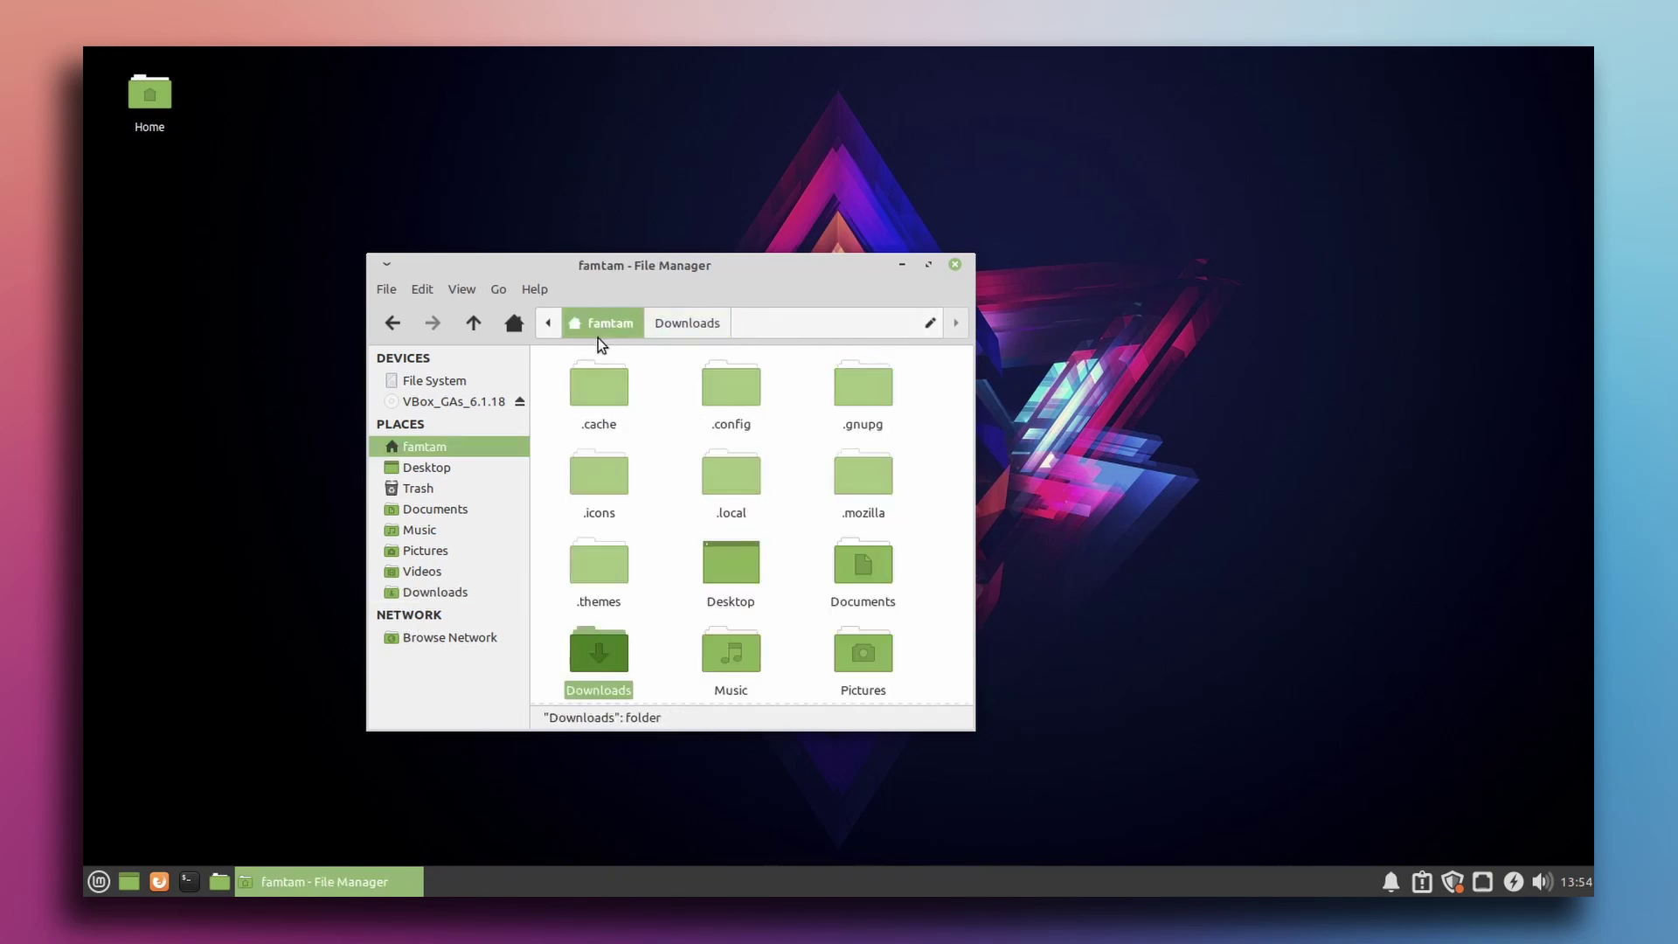
double_click(600, 573)
key("ctrl+v")
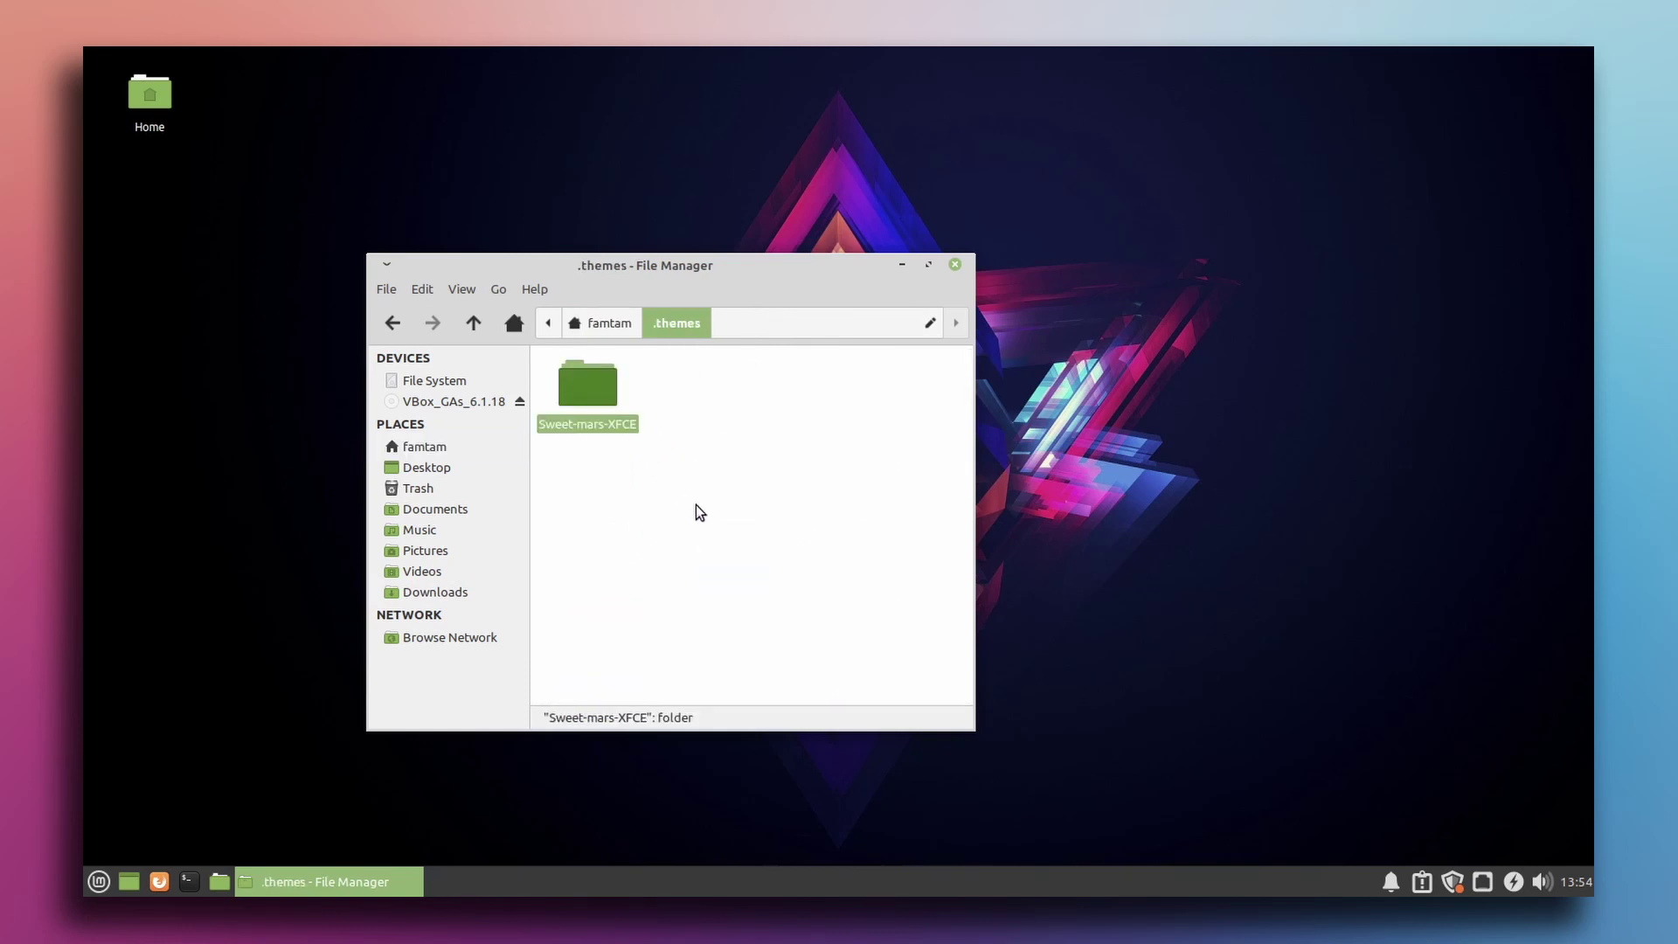
left_click(955, 264)
Open the appearance settings and apply Sweet-mars-XFCE as the desktop style.
left_click(99, 880)
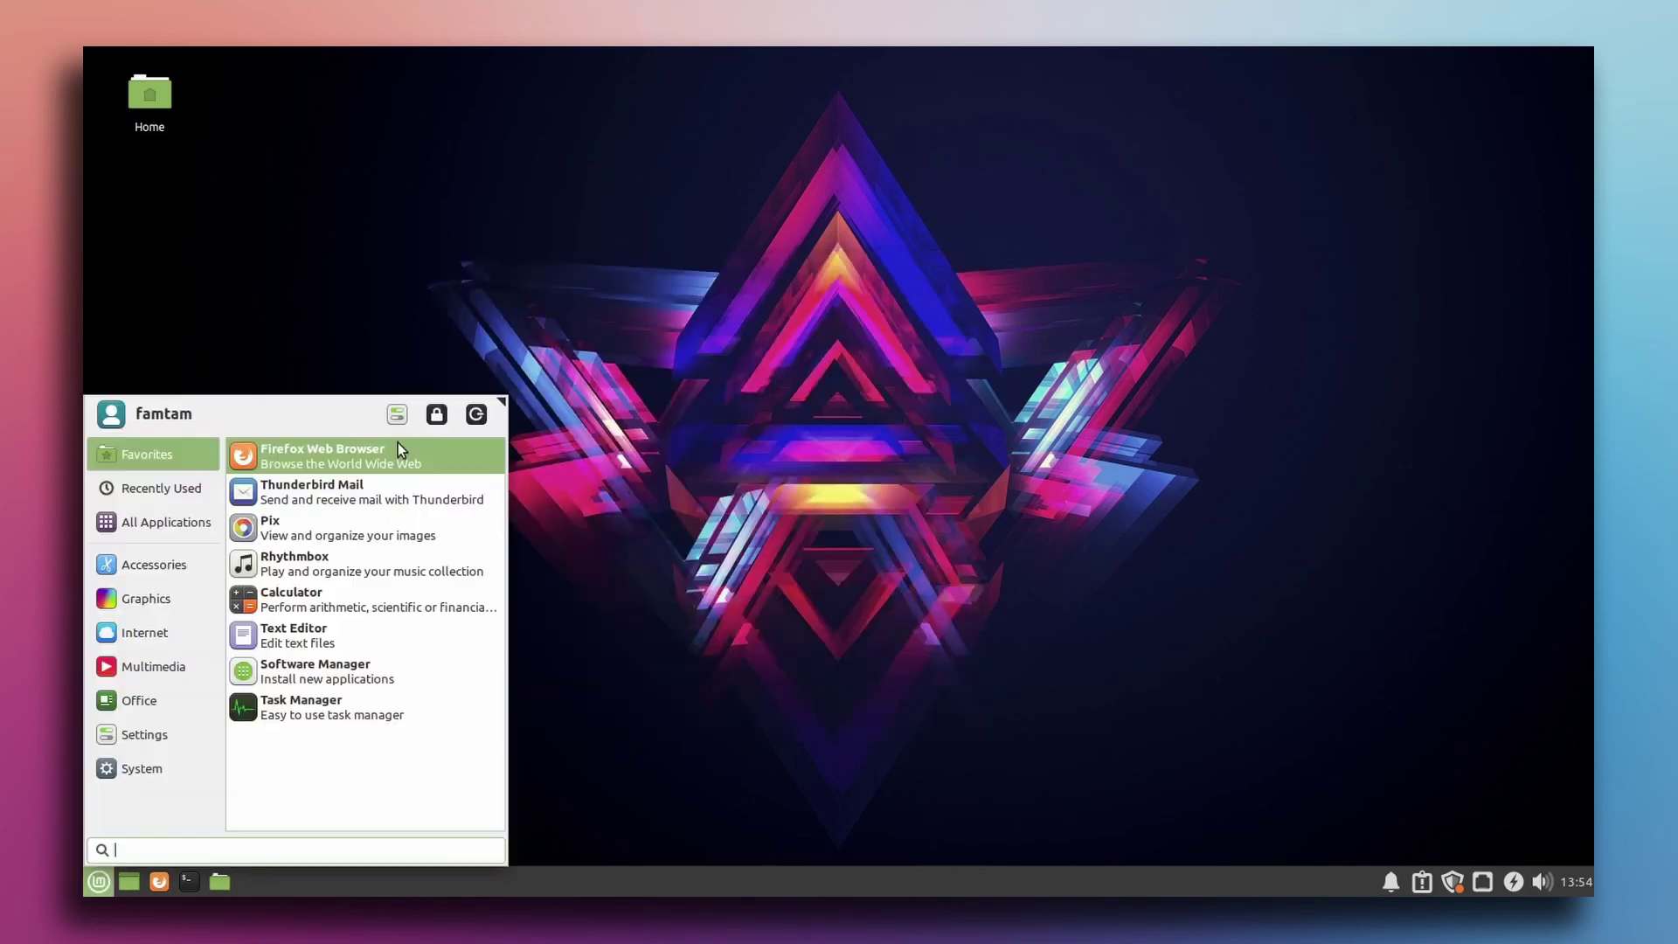
left_click(395, 421)
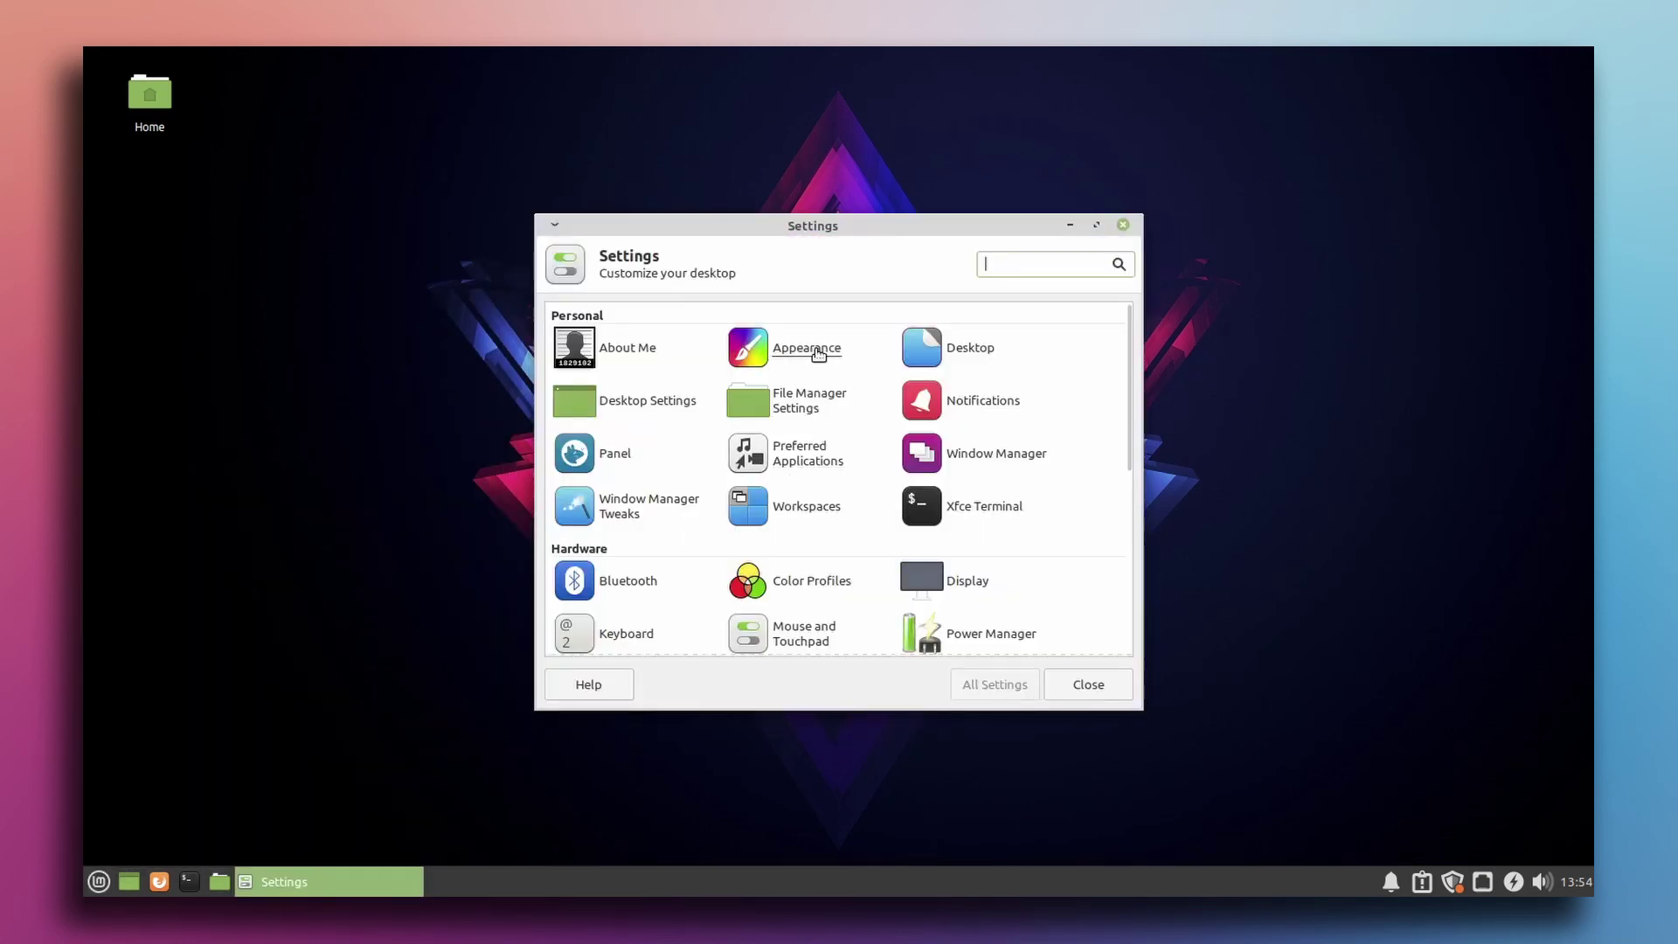
left_click(817, 349)
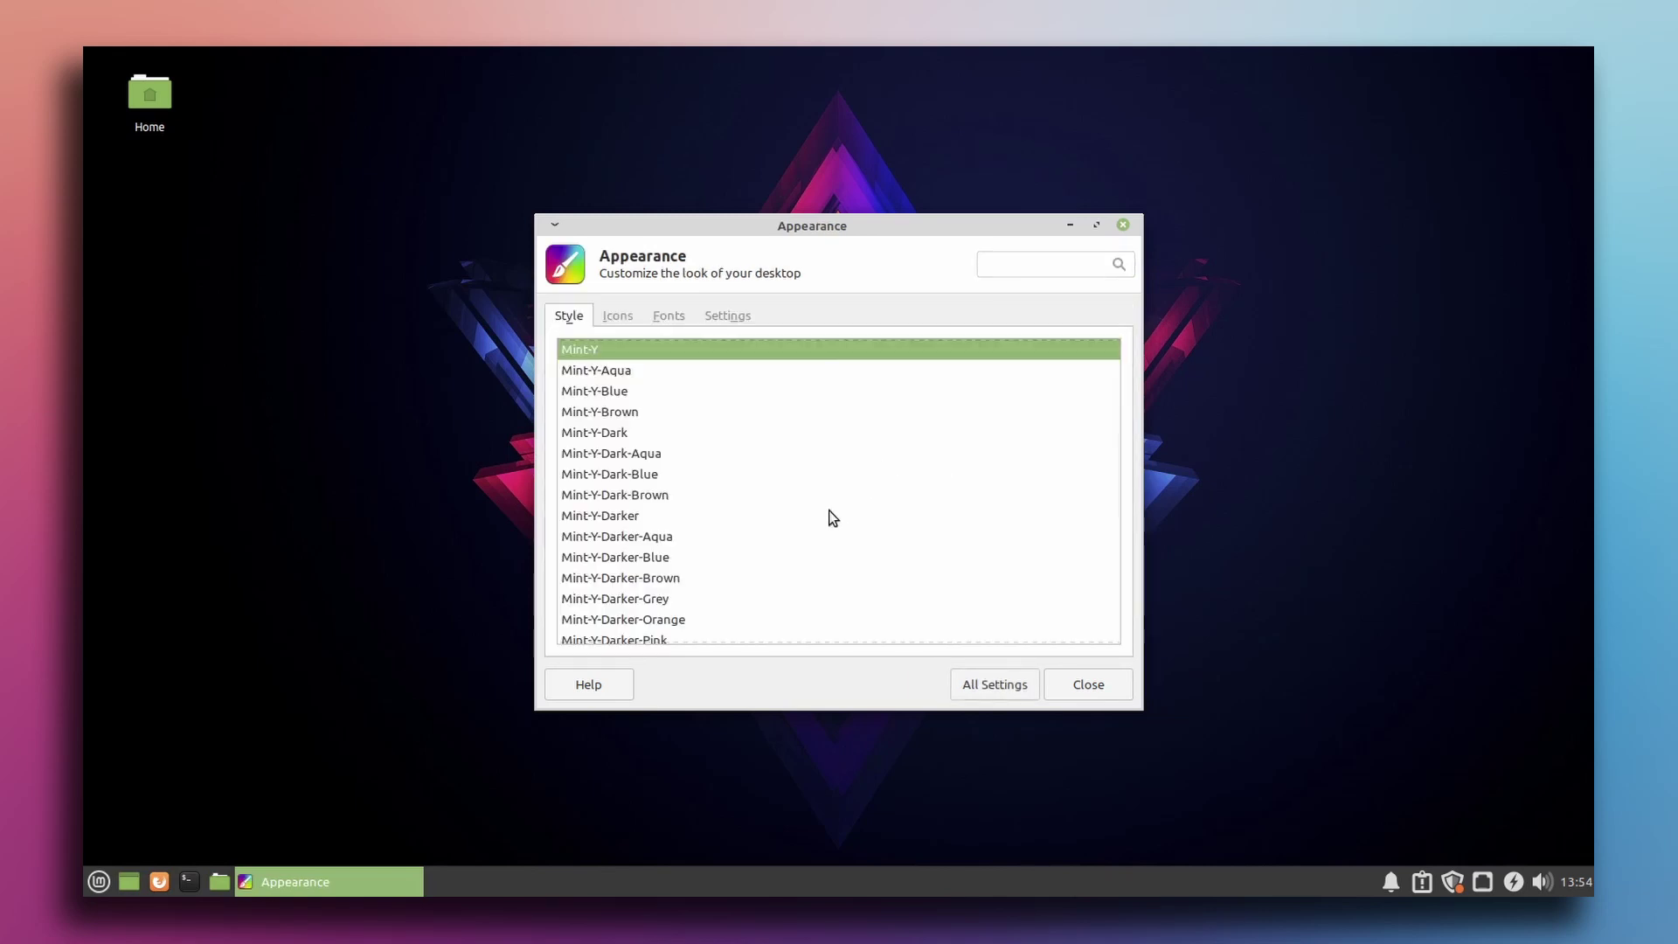
scroll(1056, 472, "down", 5)
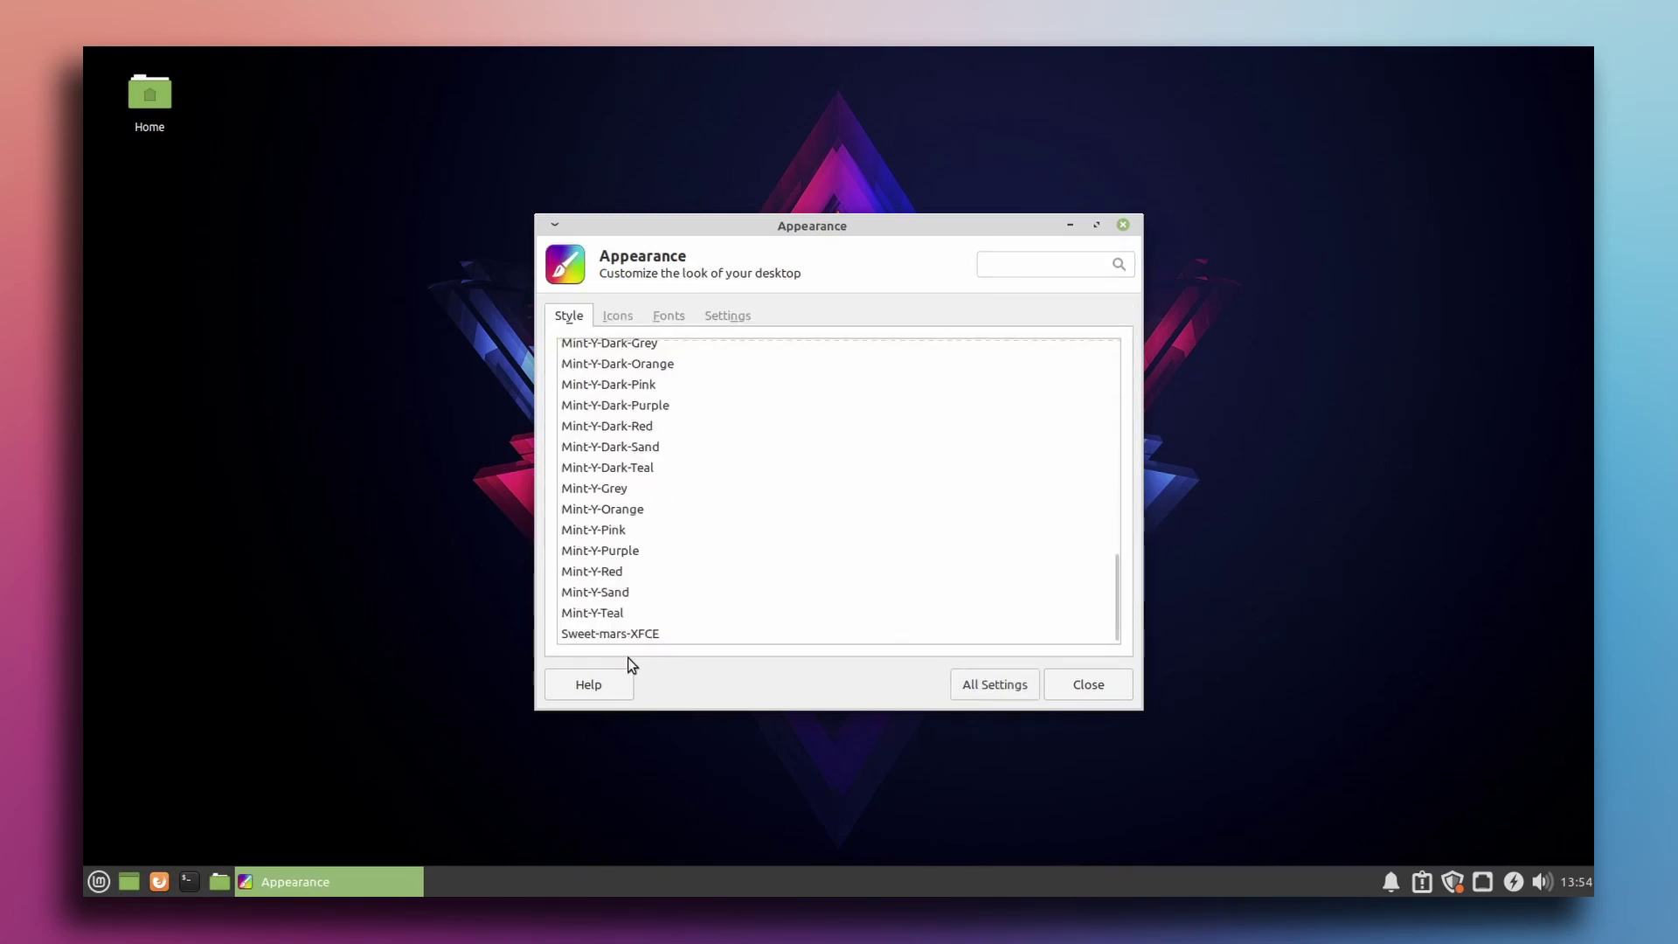
scroll(647, 463, "up", 3)
scroll(664, 516, "down", 3)
left_click(635, 636)
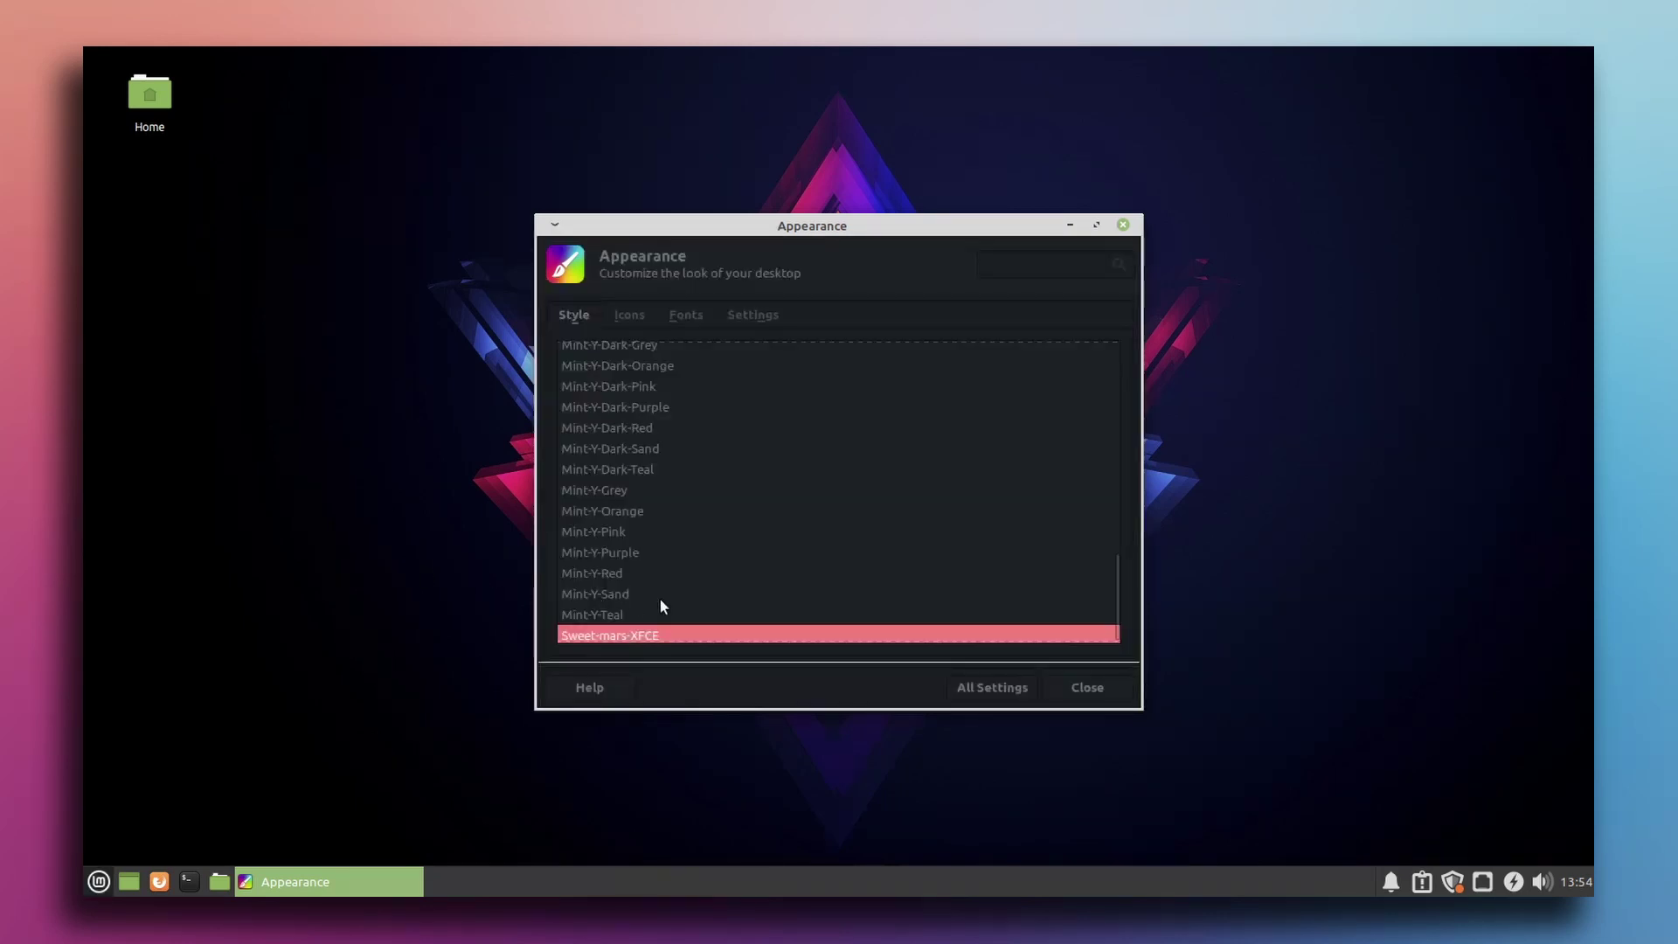
mouse_move(907, 234)
left_mouse_down()
mouse_move(781, 168)
mouse_move(888, 229)
left_mouse_up()
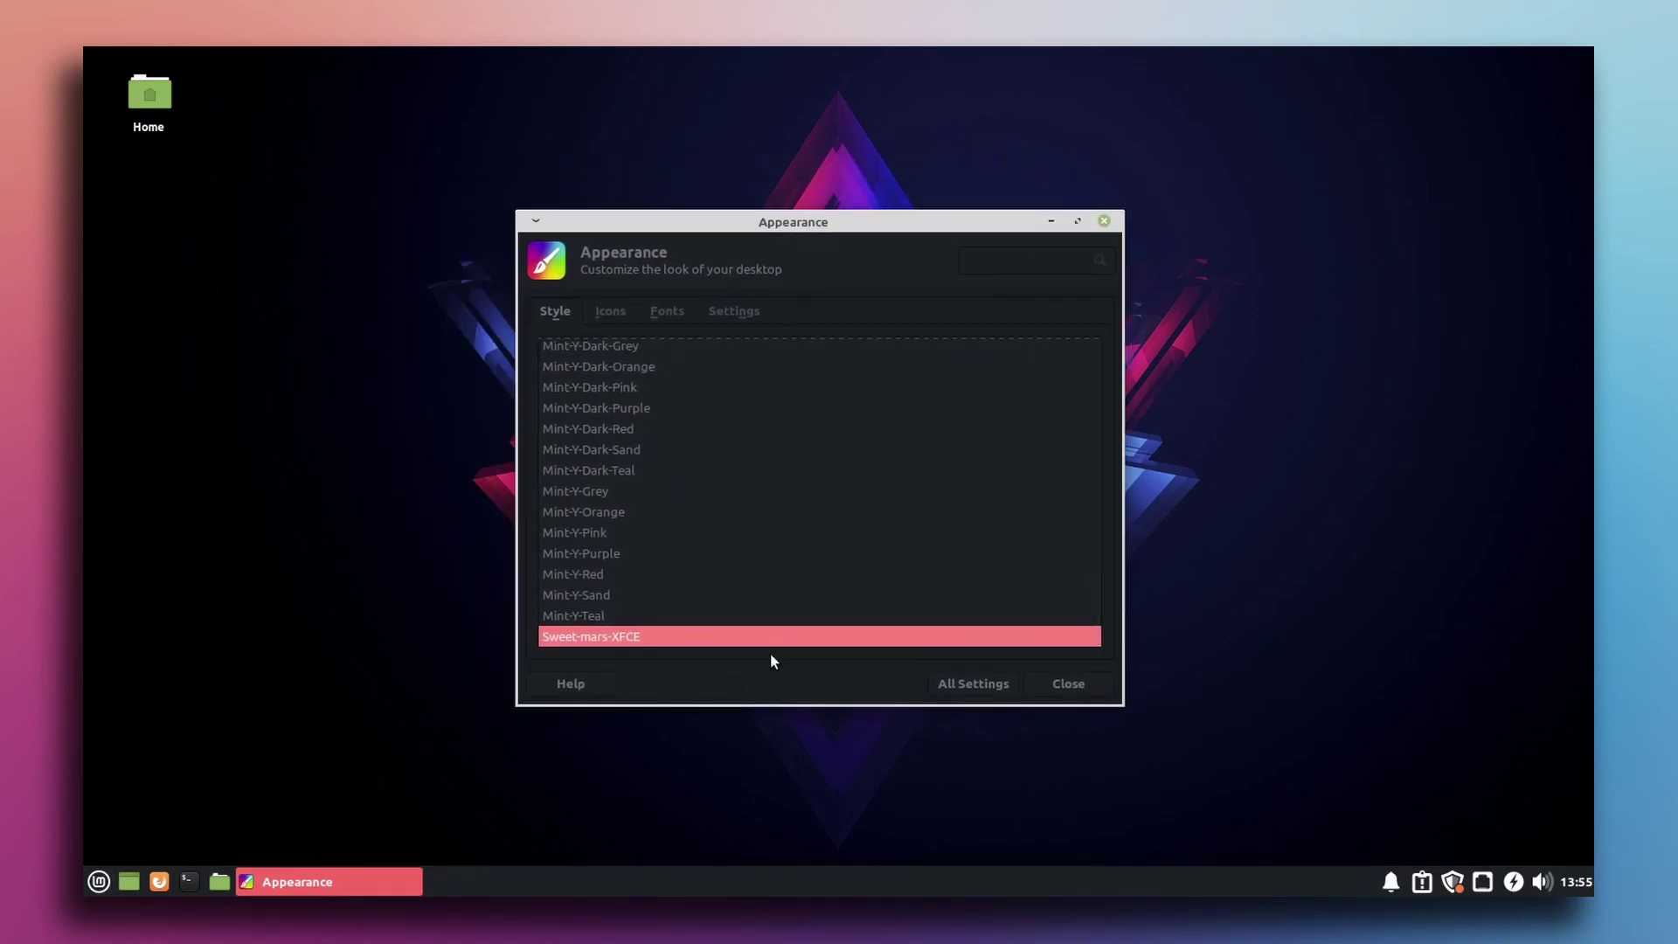
Apply the McMuse-circle icon theme in the appearance settings.
left_click(611, 312)
scroll(804, 481, "down", 10)
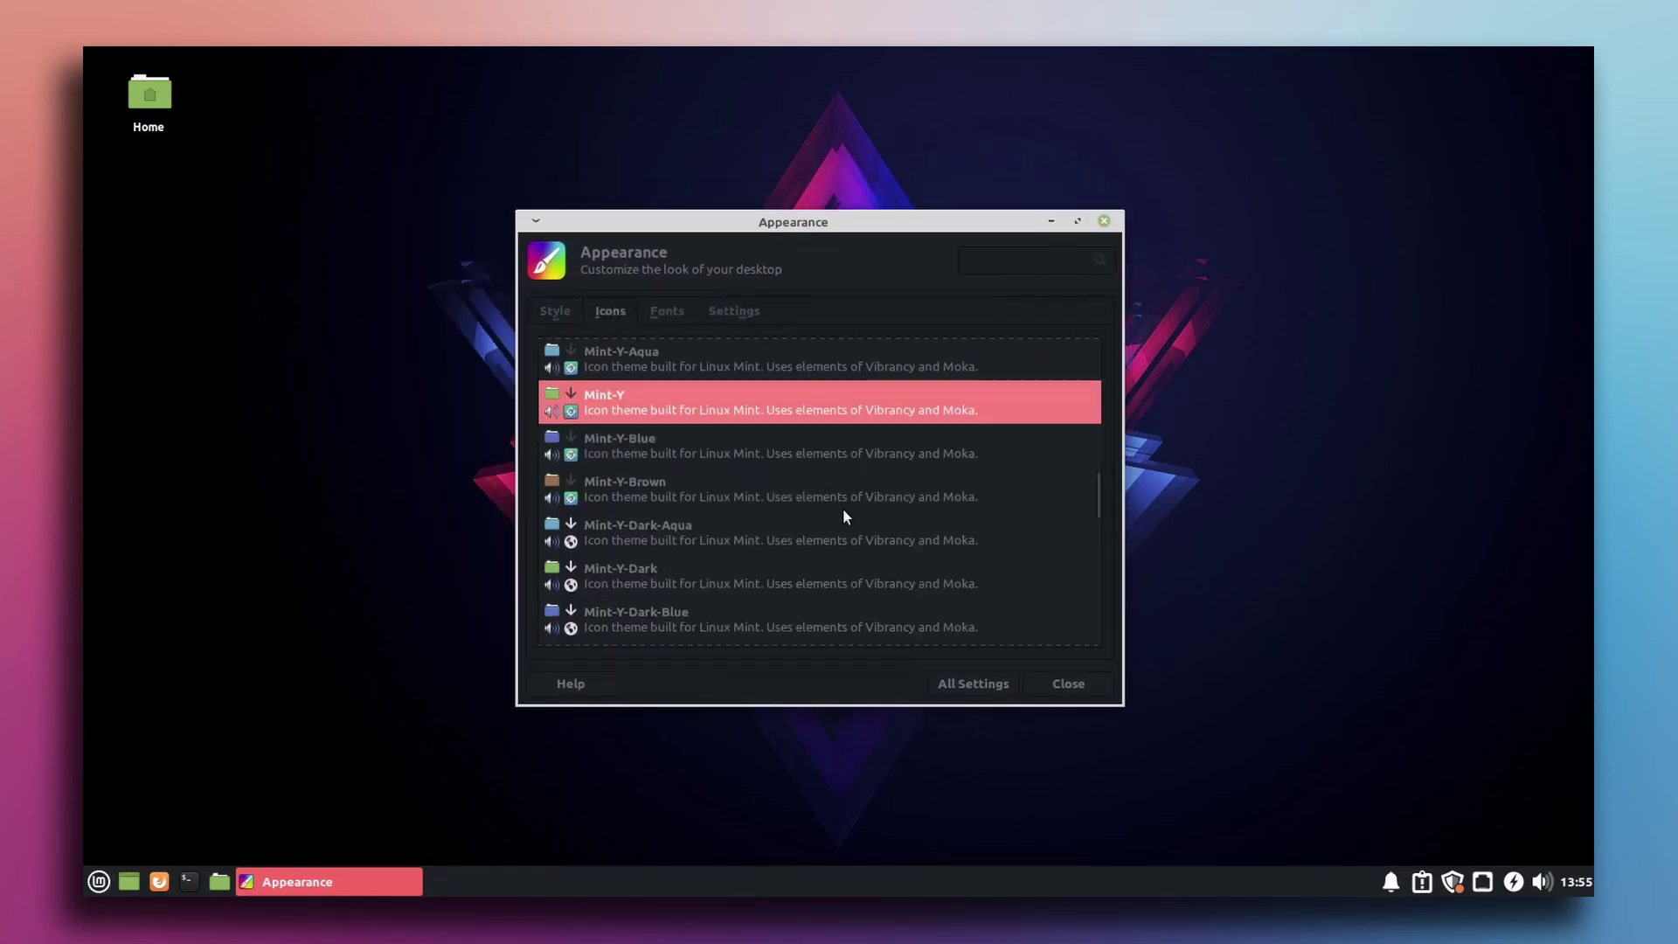
scroll(806, 482, "down", 7)
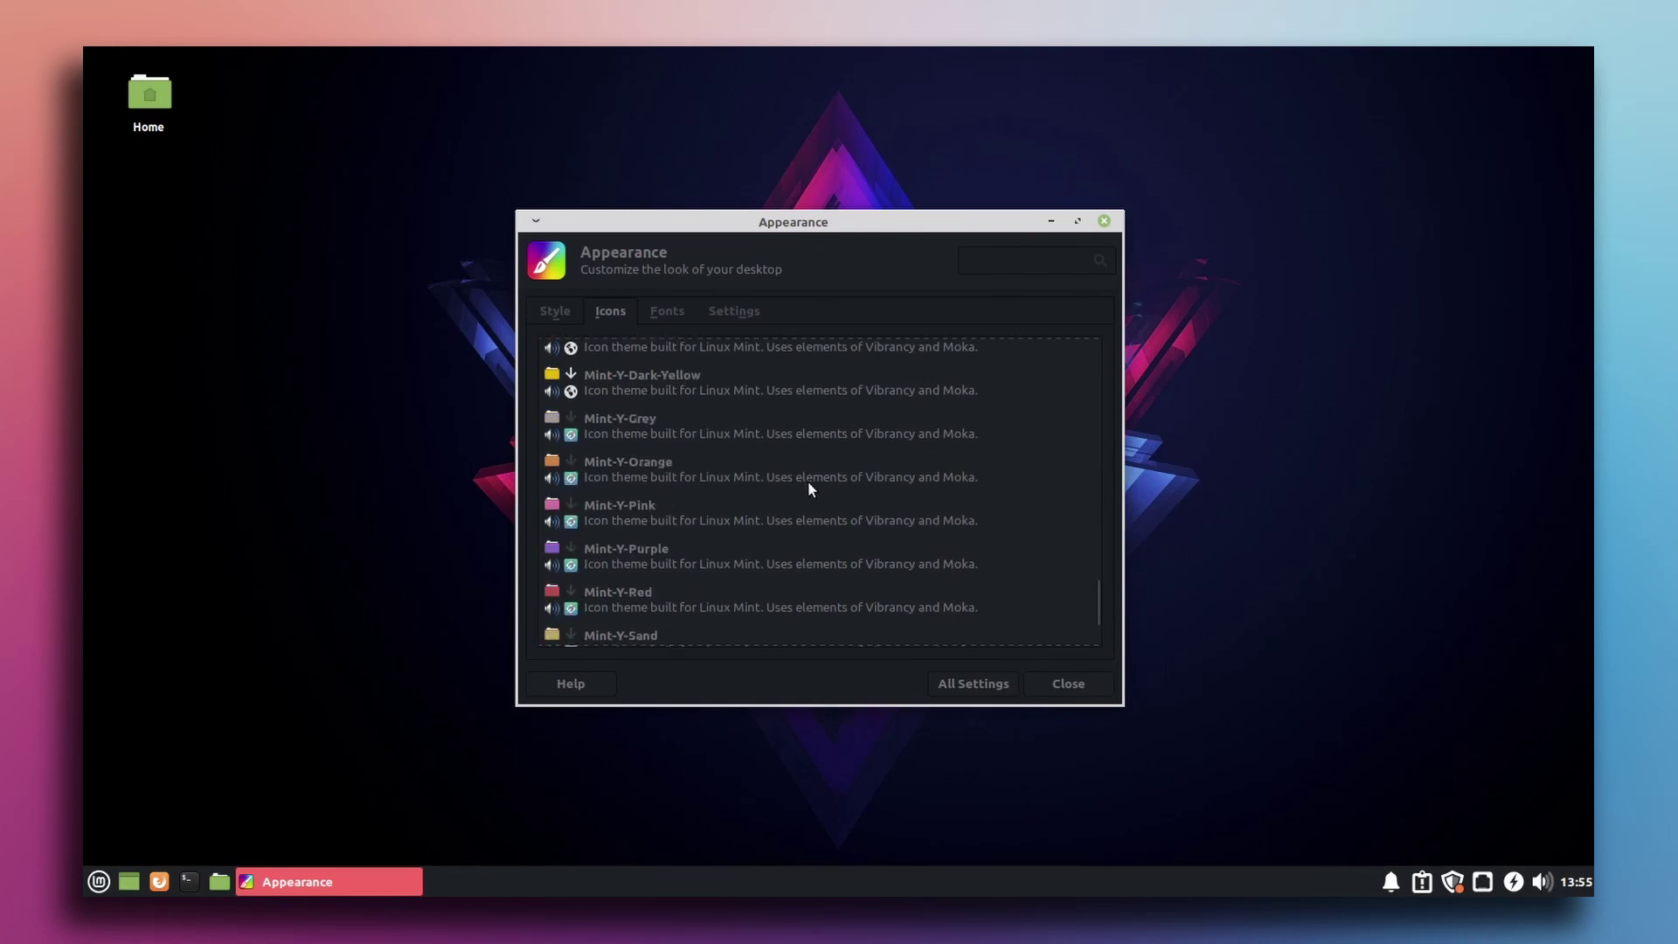
scroll(760, 468, "up", 10)
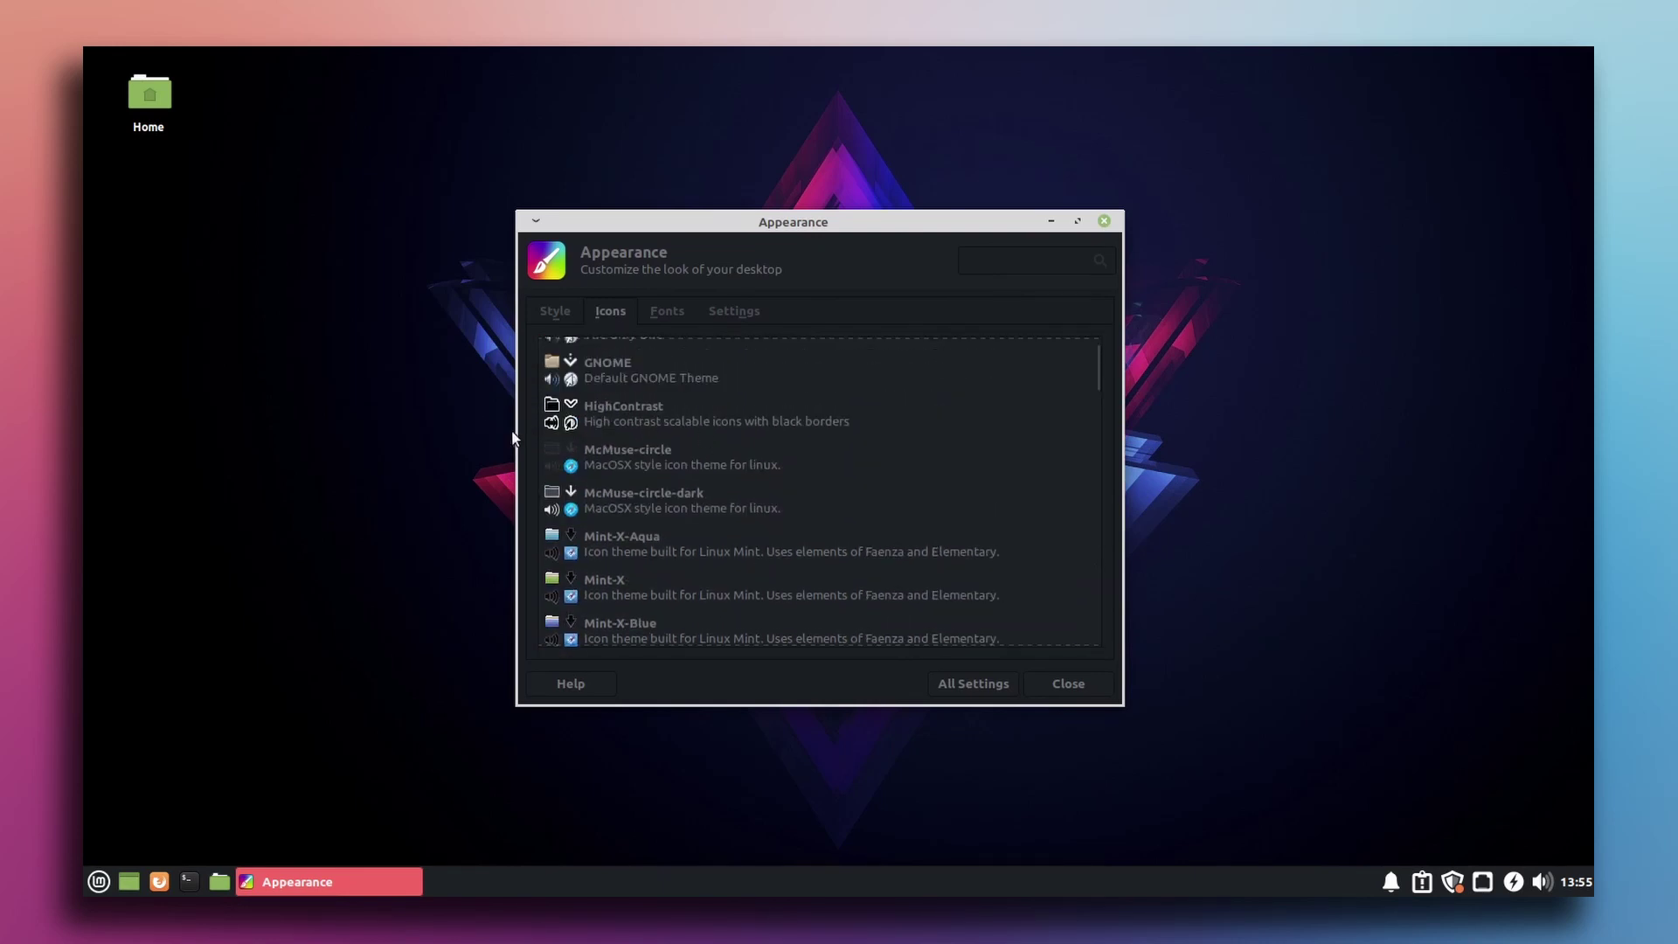
left_click(621, 459)
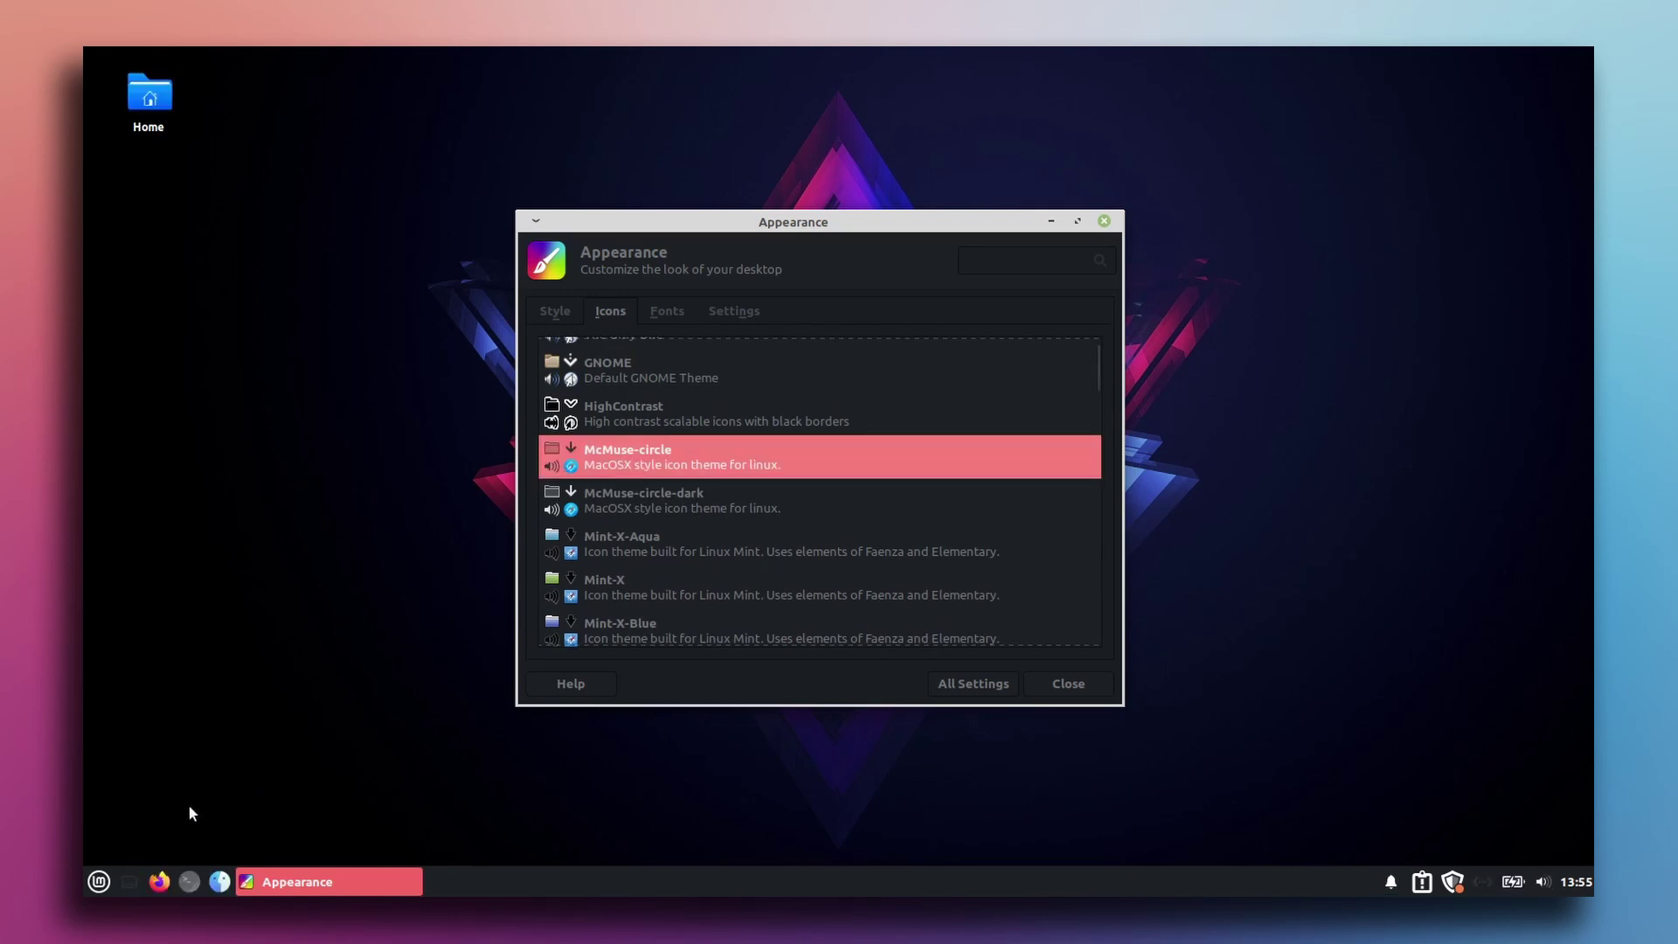
Turn off the display of hidden files in the home folder, widen the file manager window and close it.
left_click(220, 882)
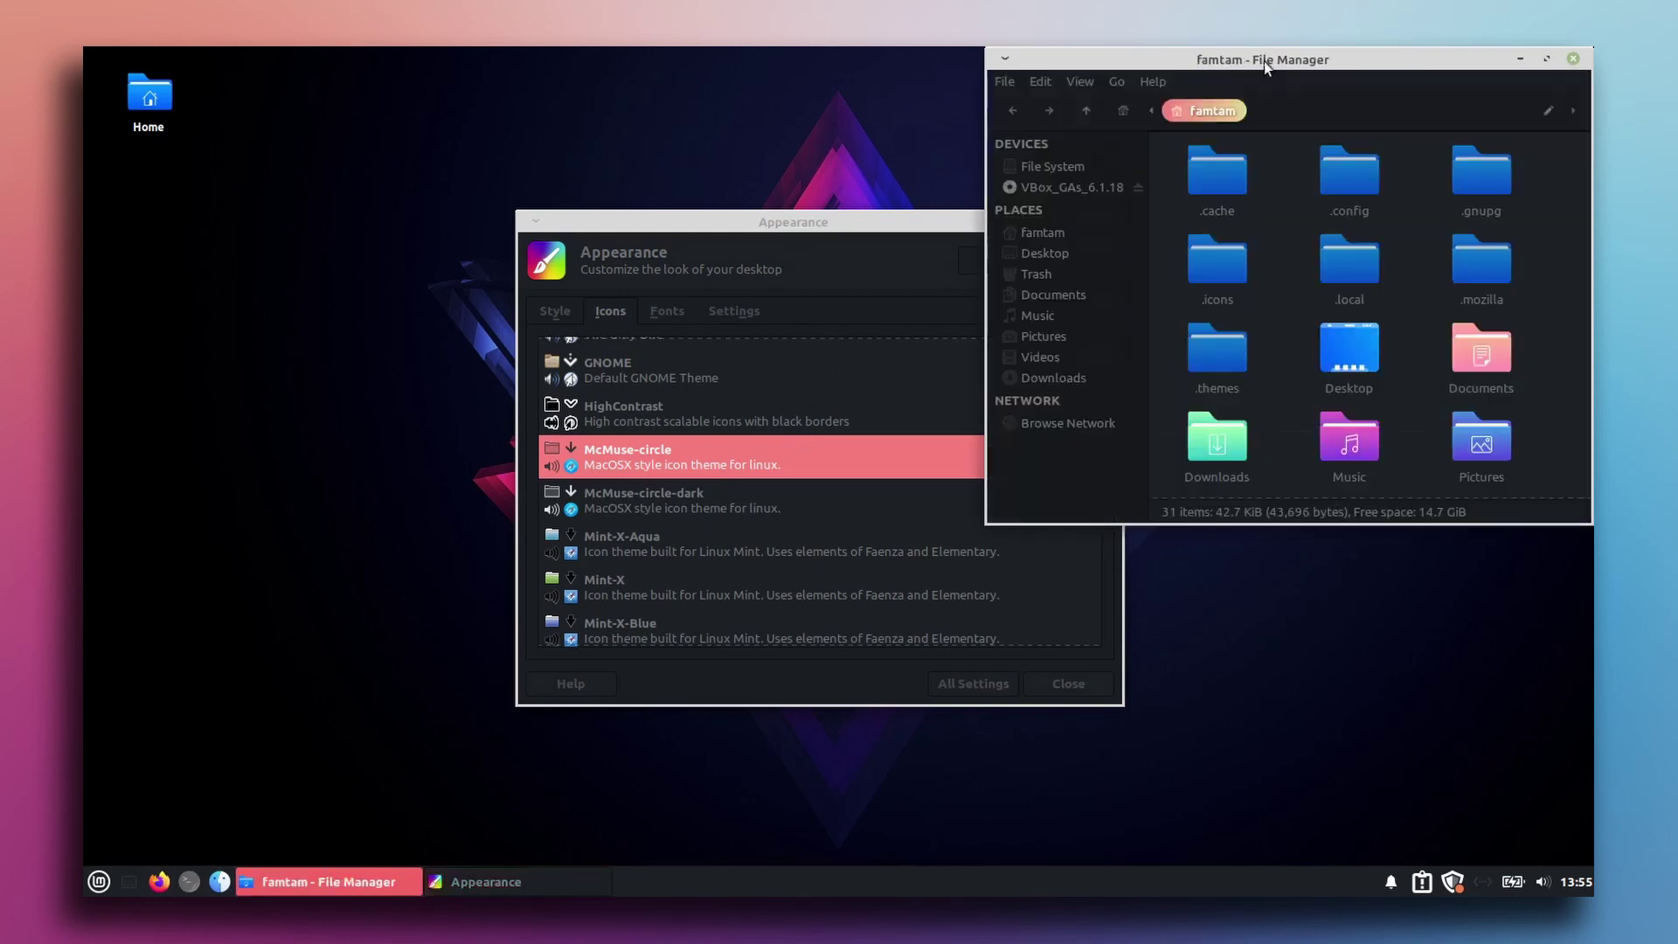
left_click_drag(1188, 80, 485, 249)
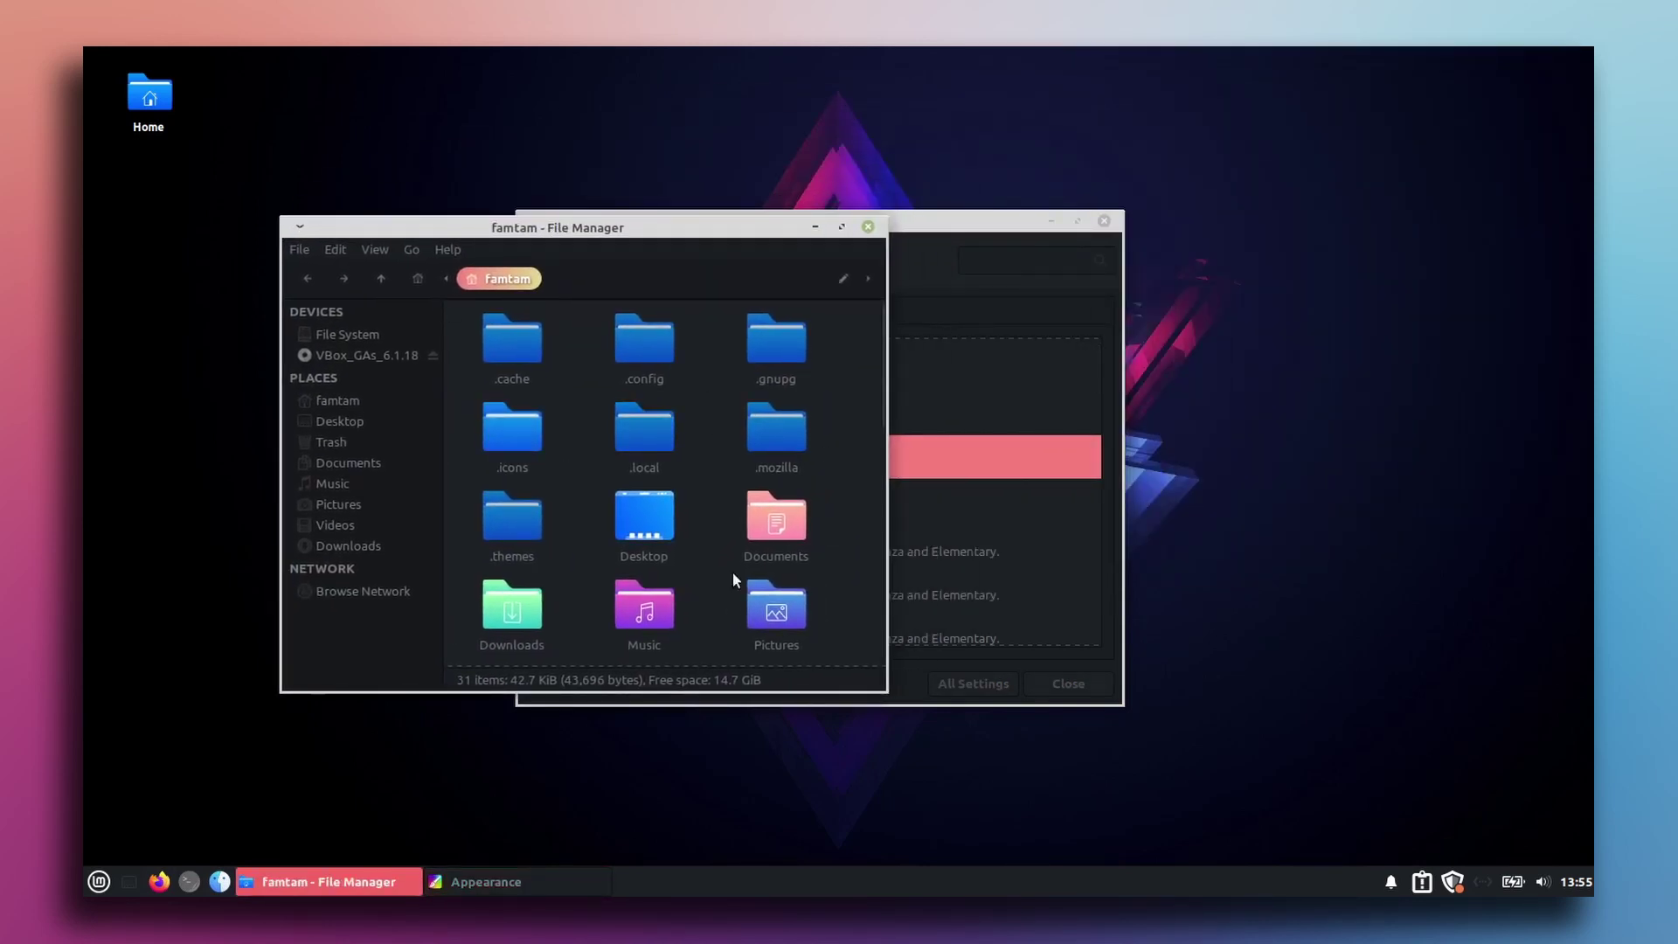
left_click(374, 249)
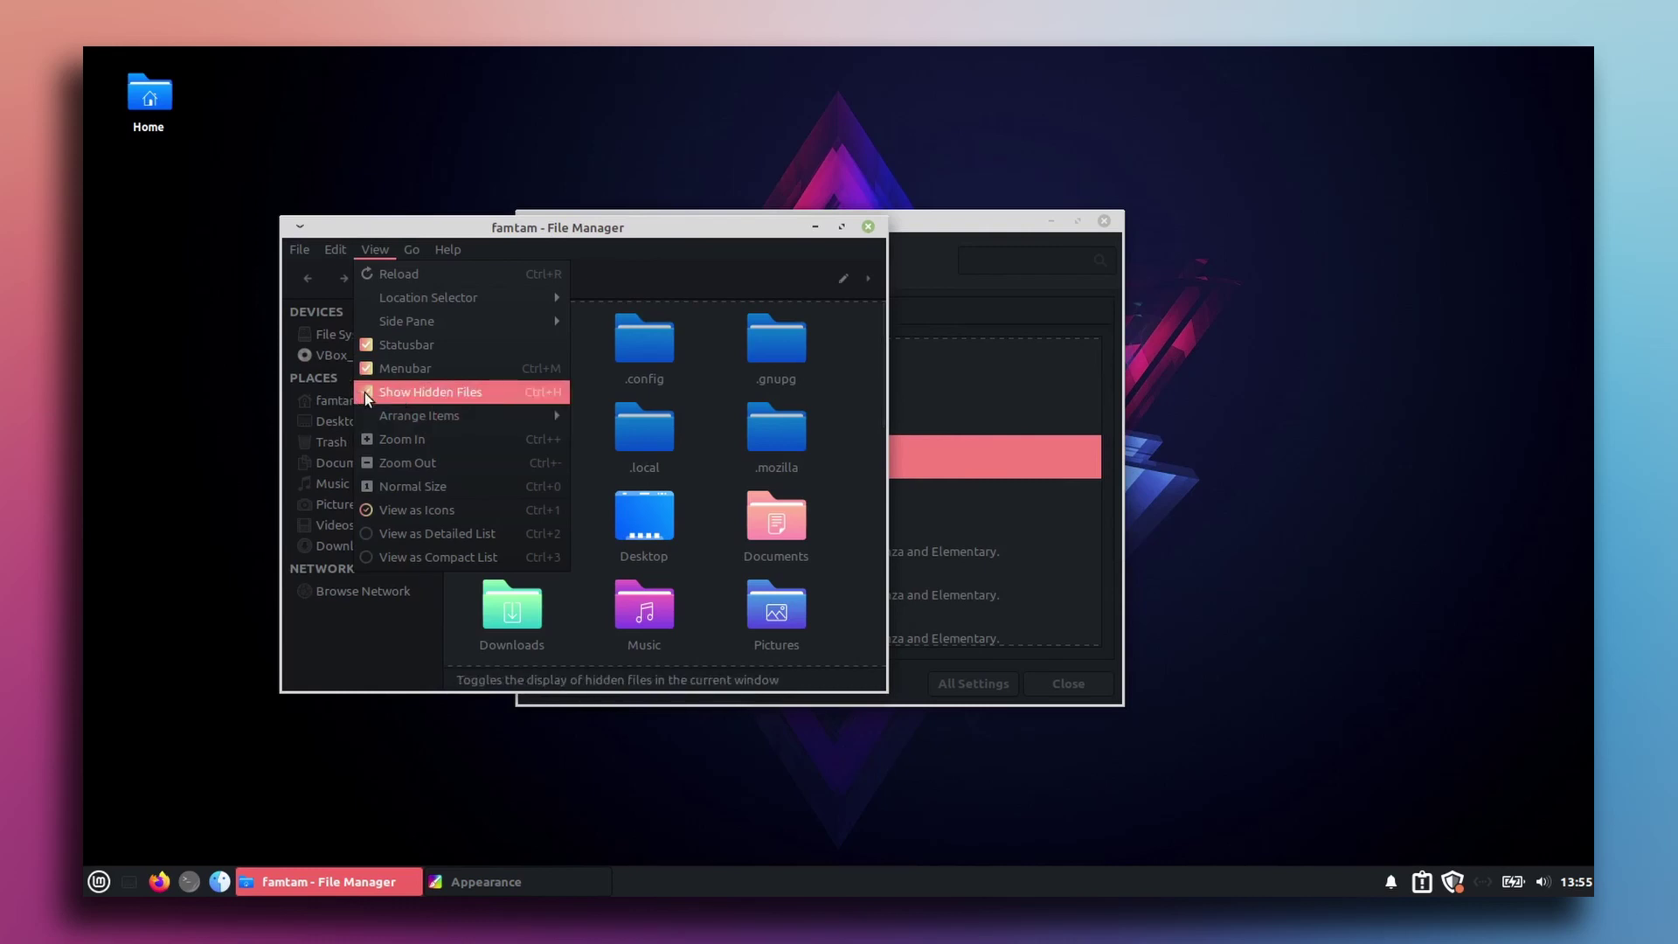
left_click(397, 392)
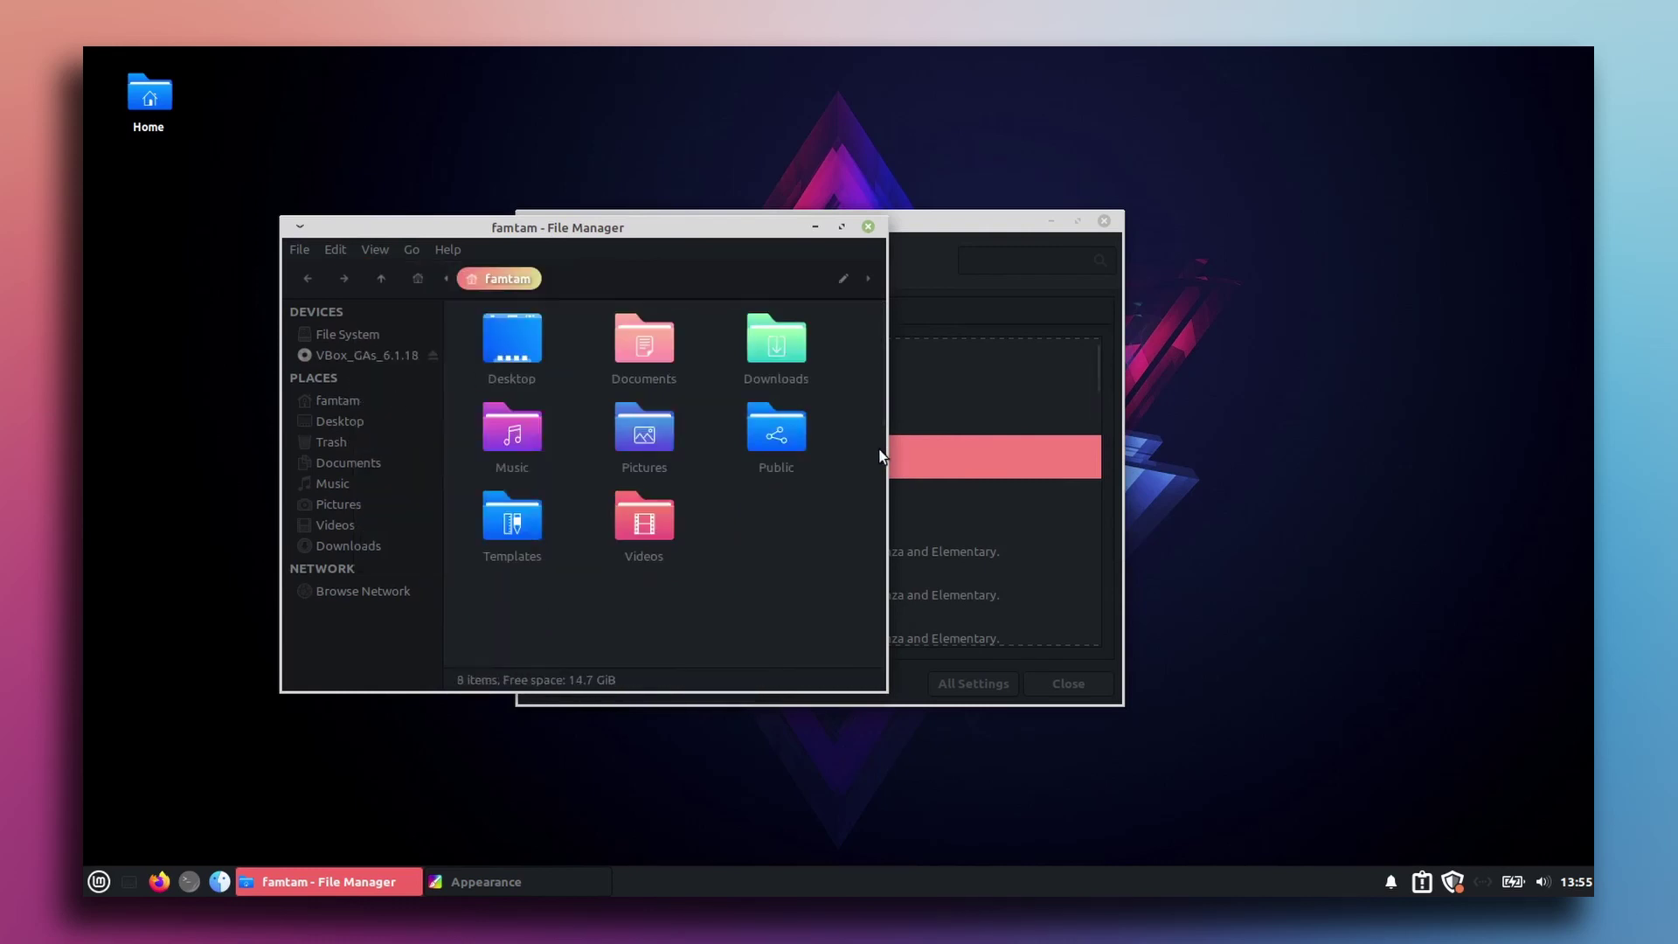
left_click_drag(878, 448, 1091, 419)
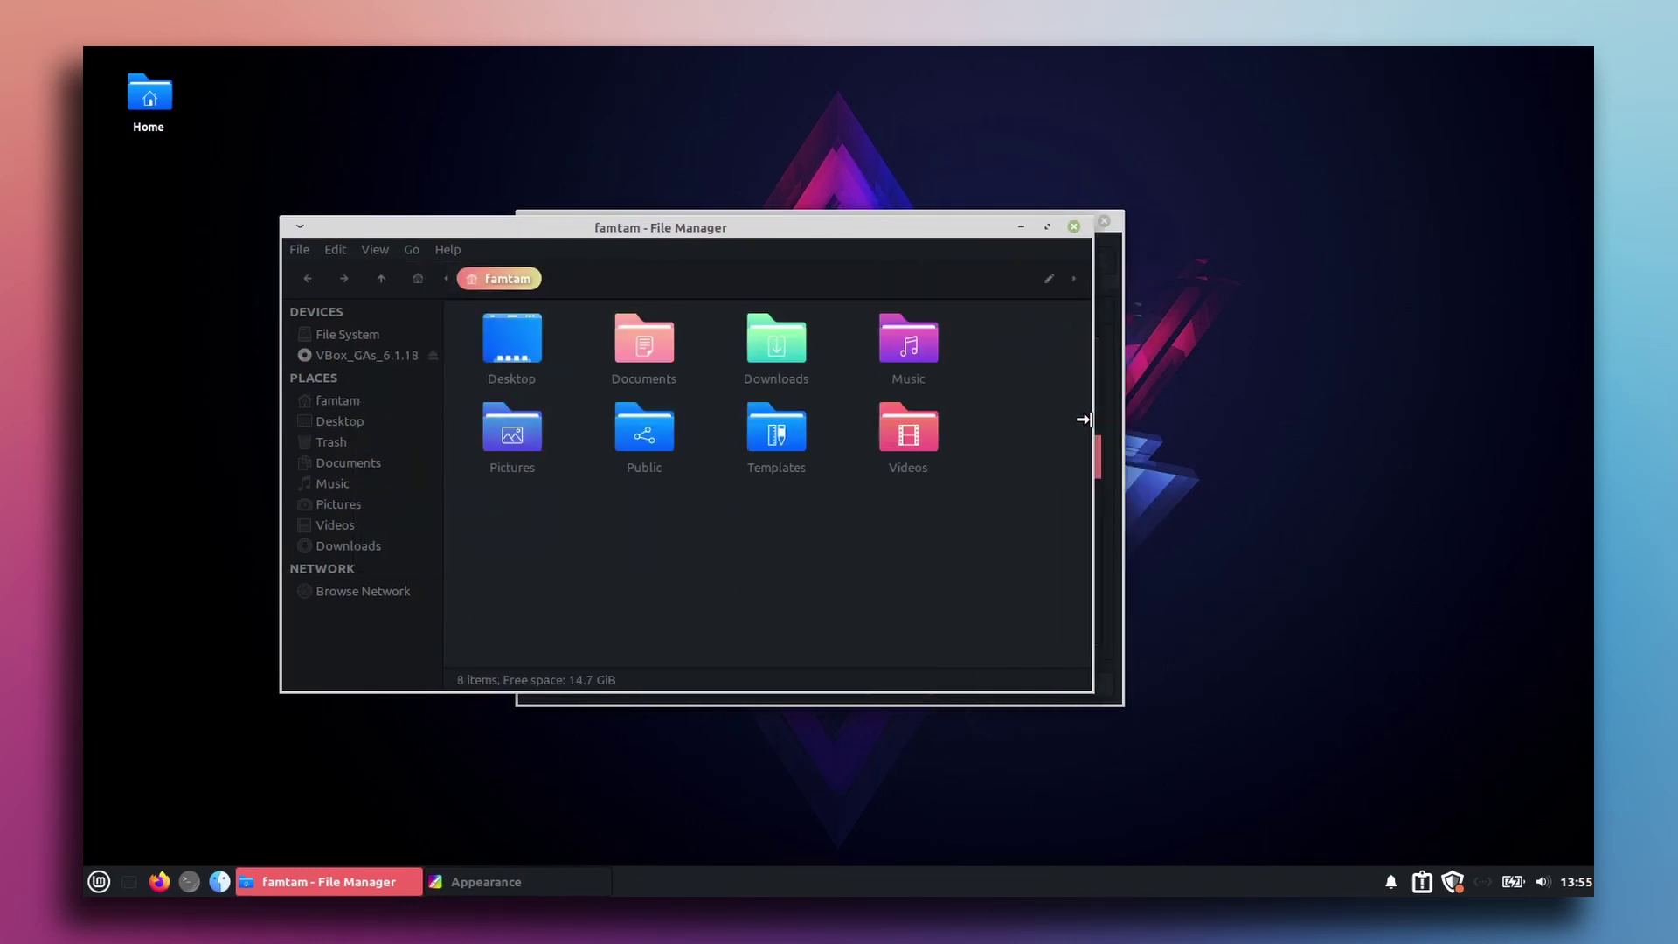
left_click(1073, 227)
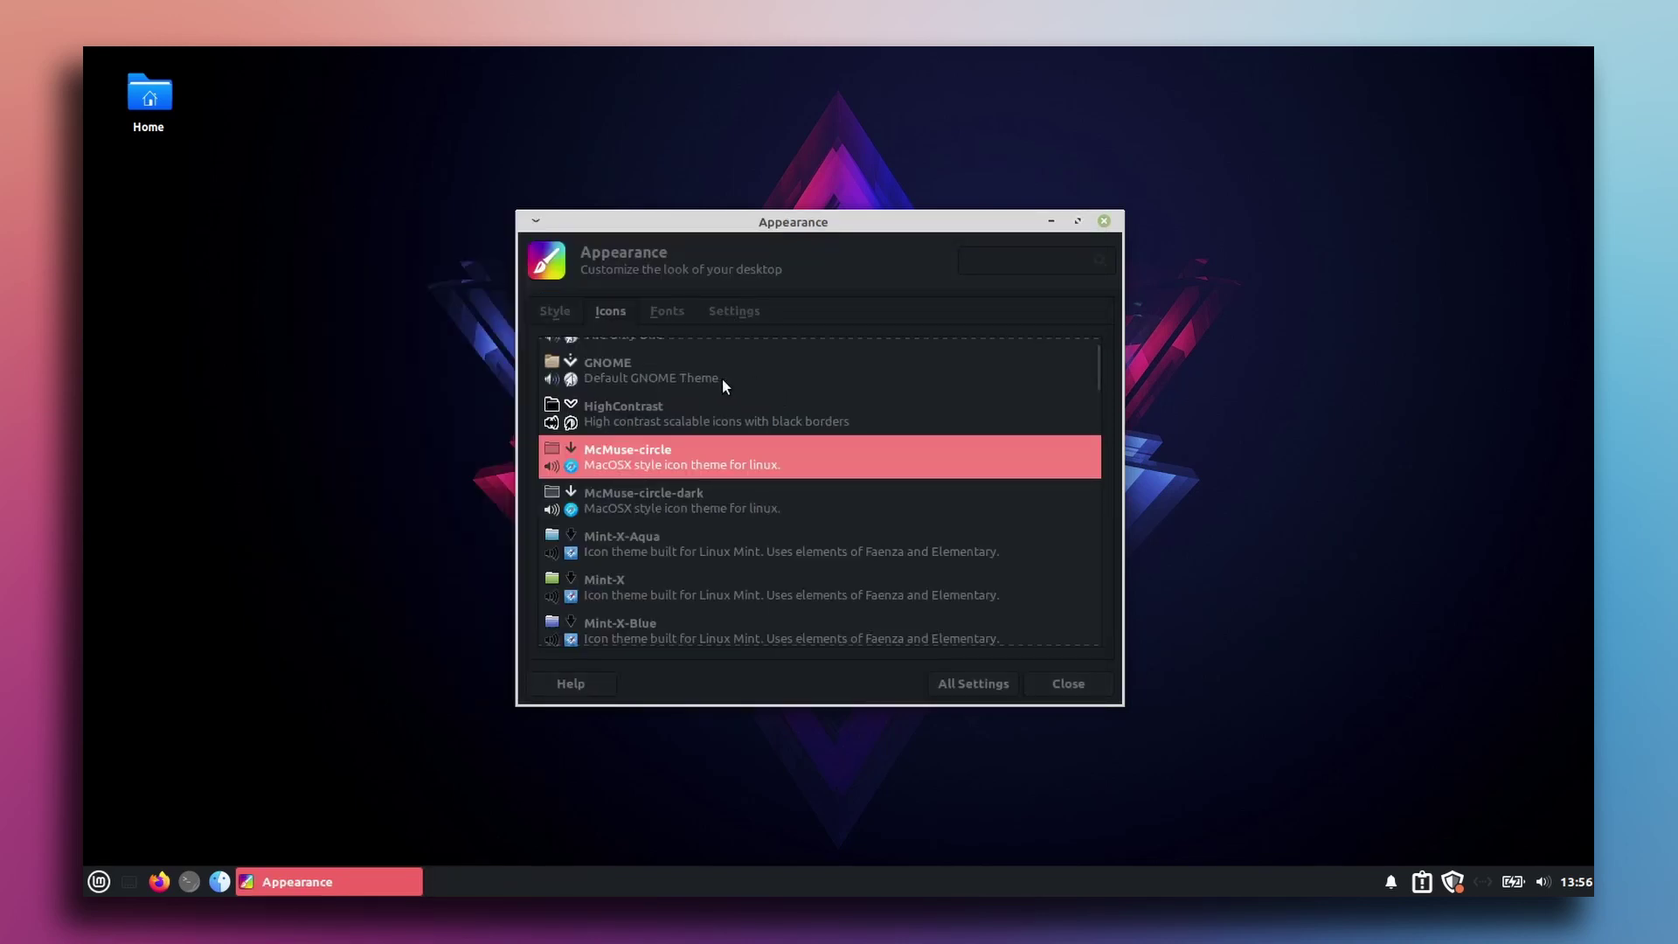
Set the default desktop font to Umpush Light at size 9.
left_click(680, 319)
left_click(1001, 374)
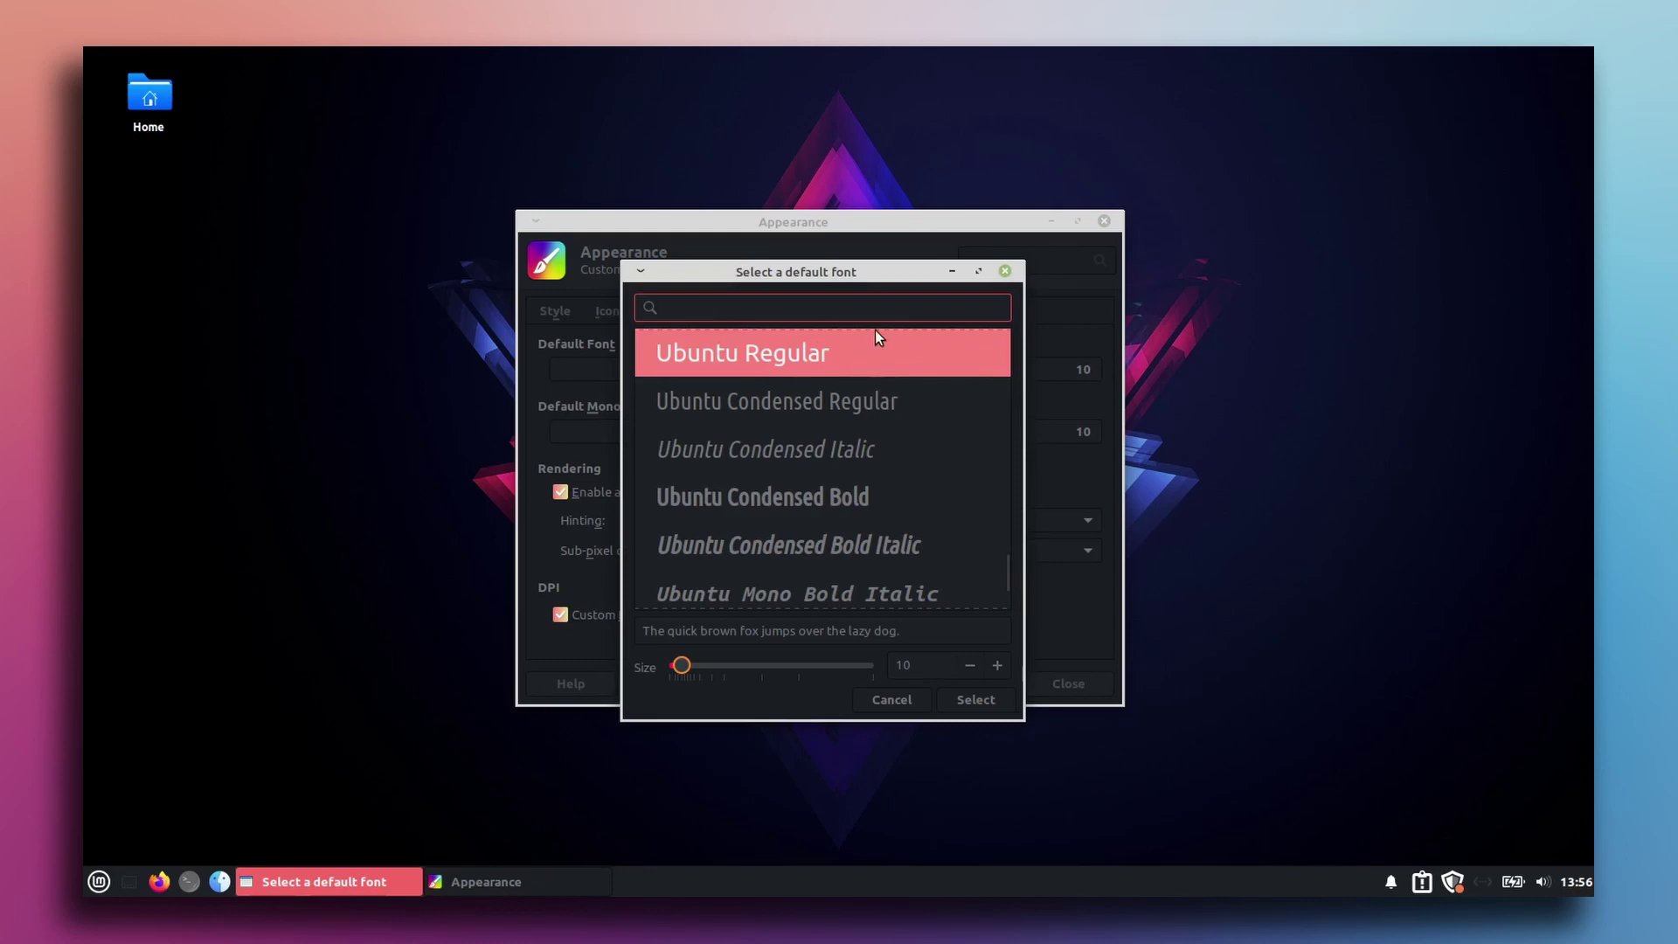
type("umpush")
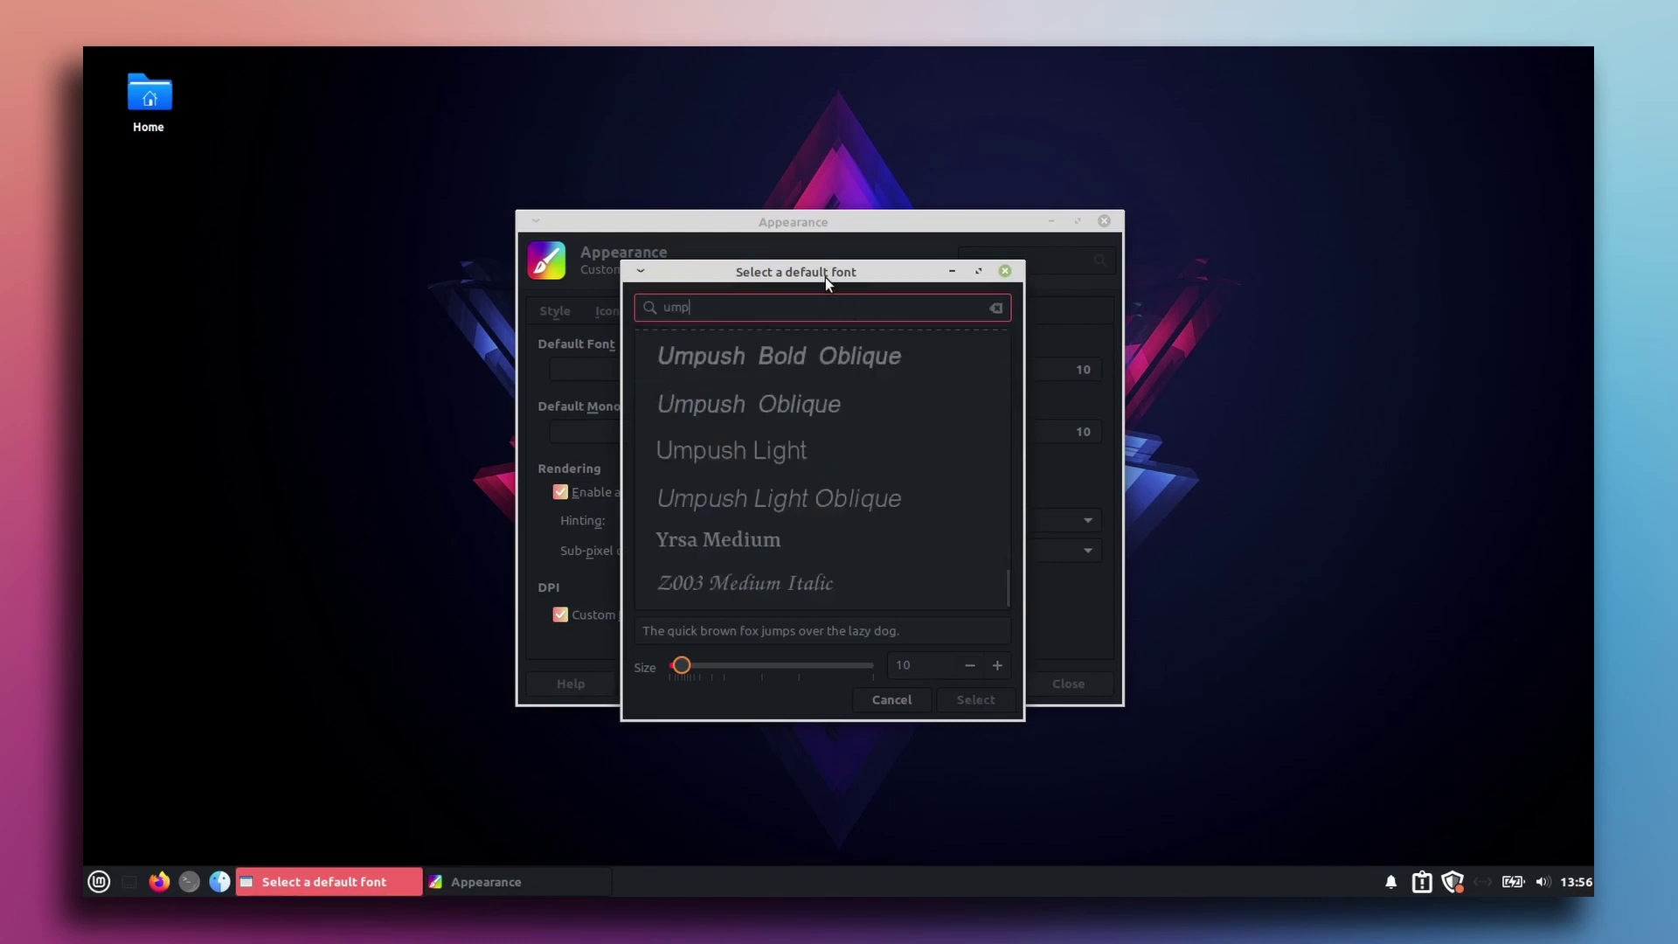
left_click(749, 547)
left_click(970, 665)
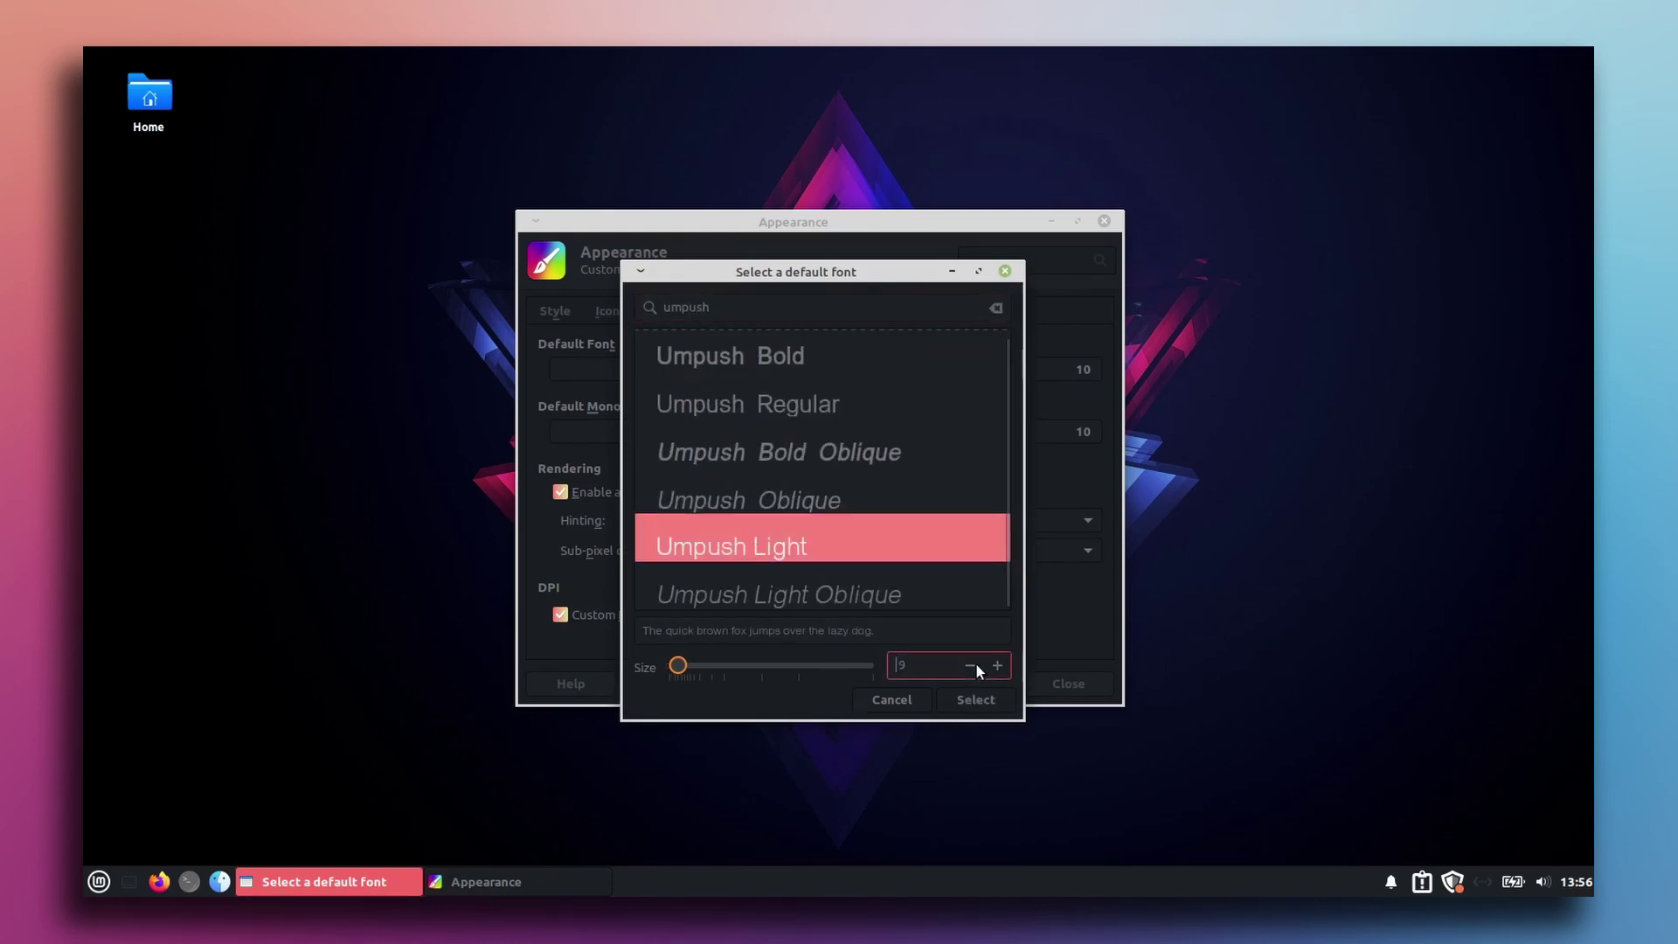
left_click(963, 695)
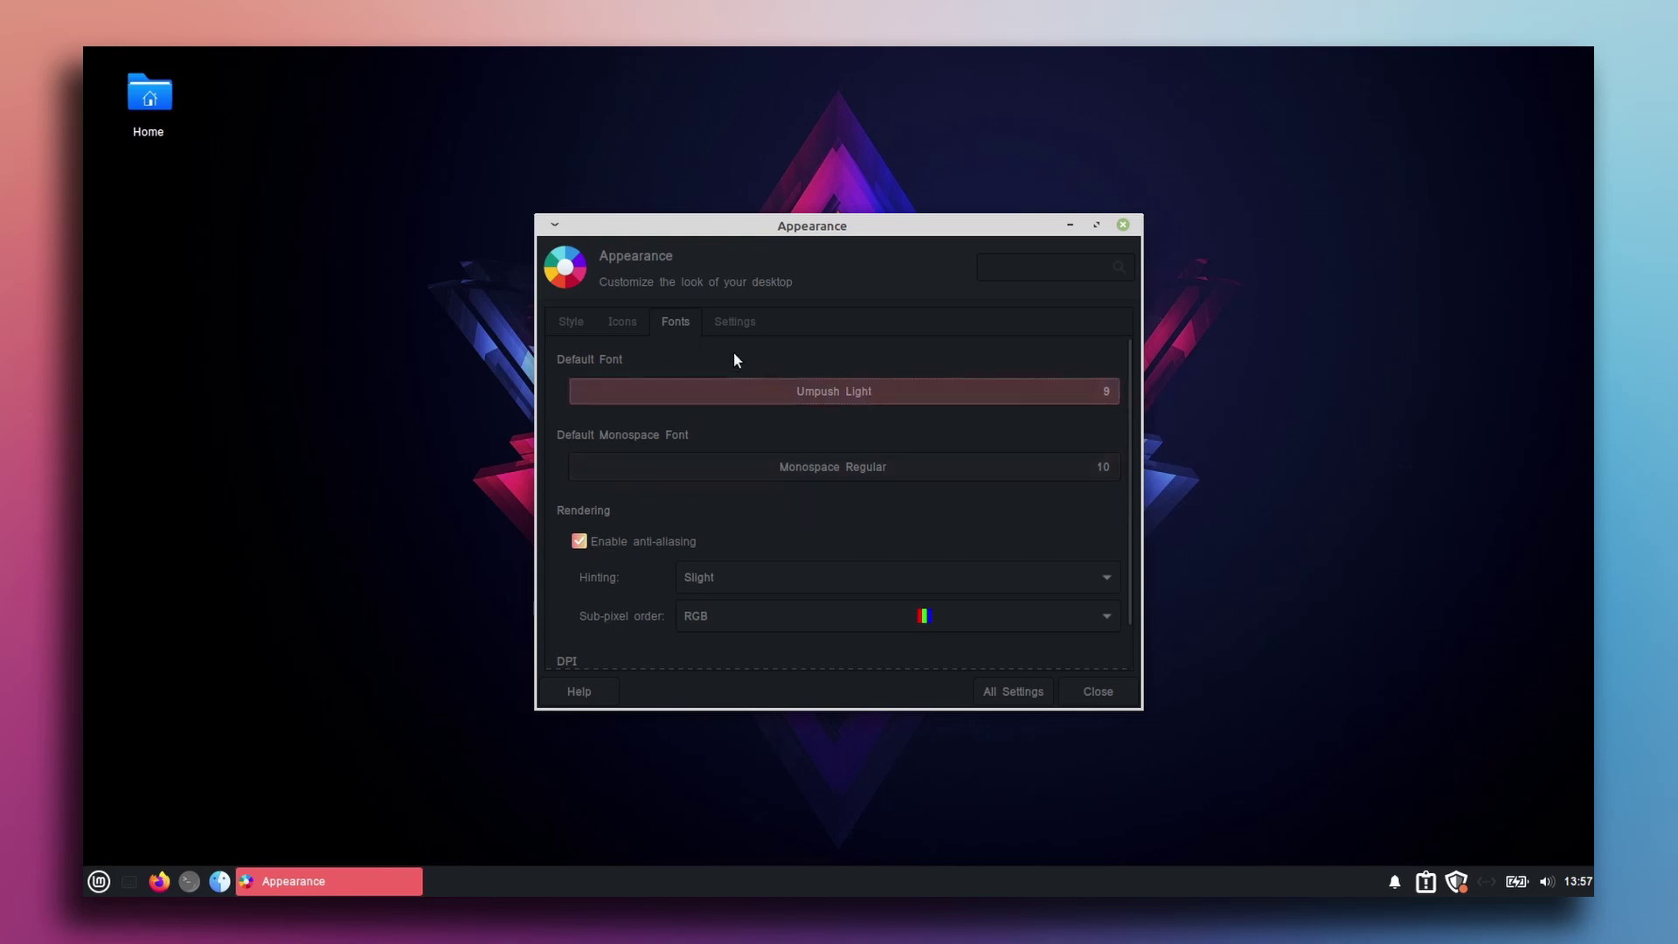
Enable images on buttons, editable accelerators, event sounds and input feedback sounds in the appearance settings.
left_click(725, 320)
scroll(746, 526, "down", 2)
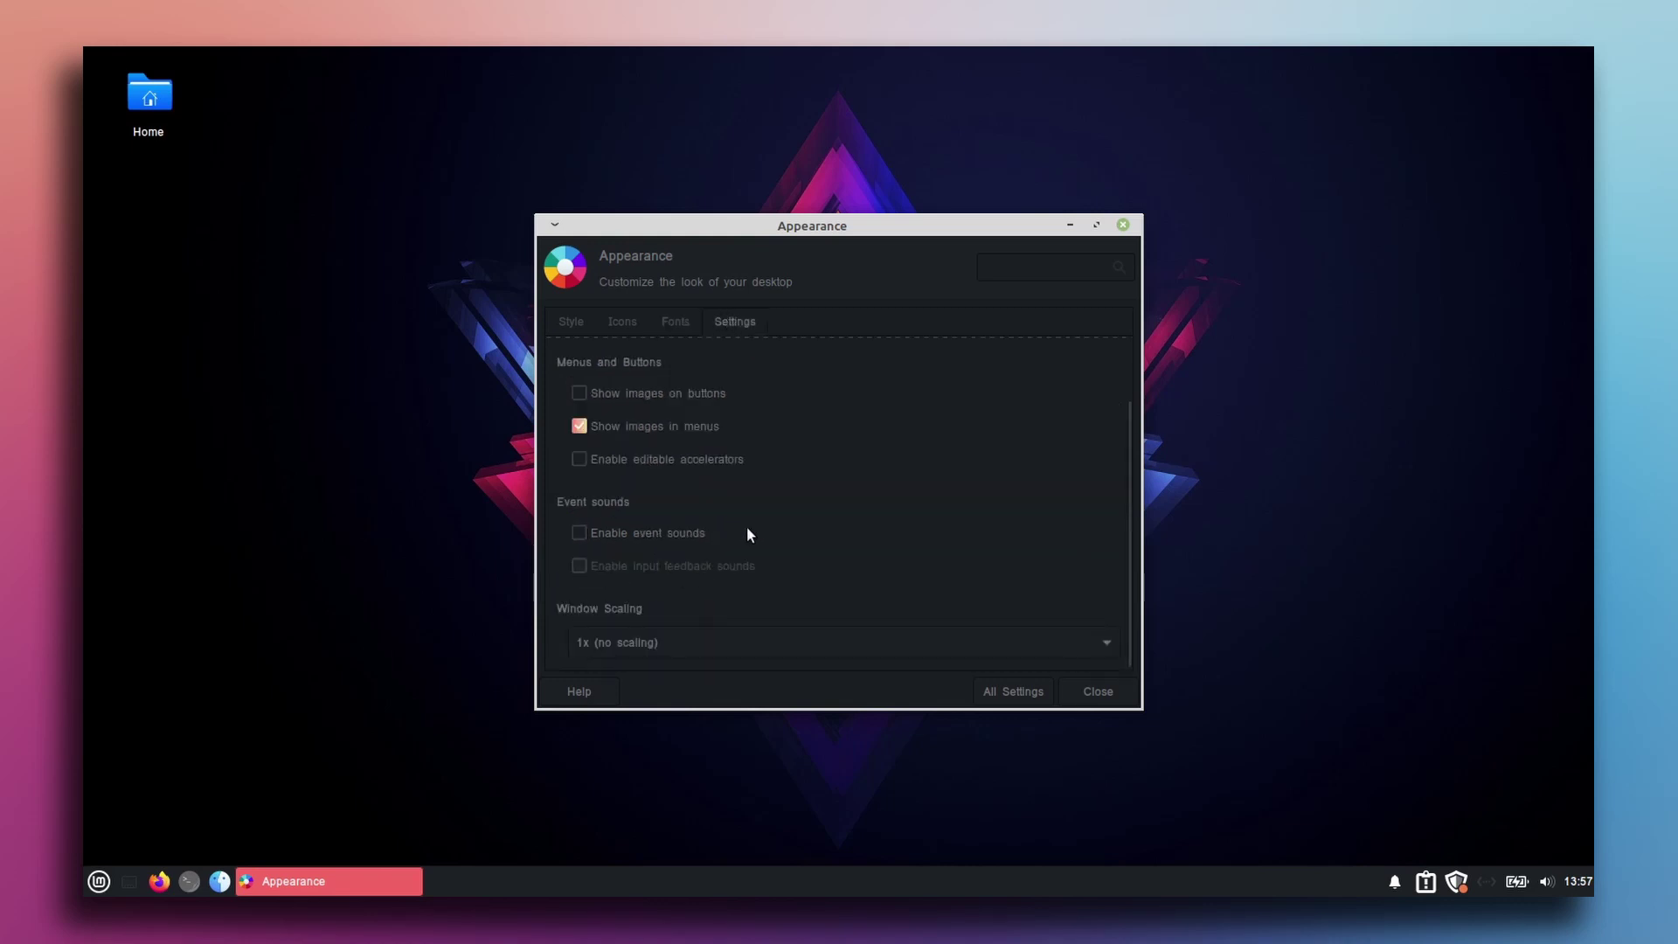
scroll(746, 526, "up", 2)
left_click(580, 468)
left_click(584, 536)
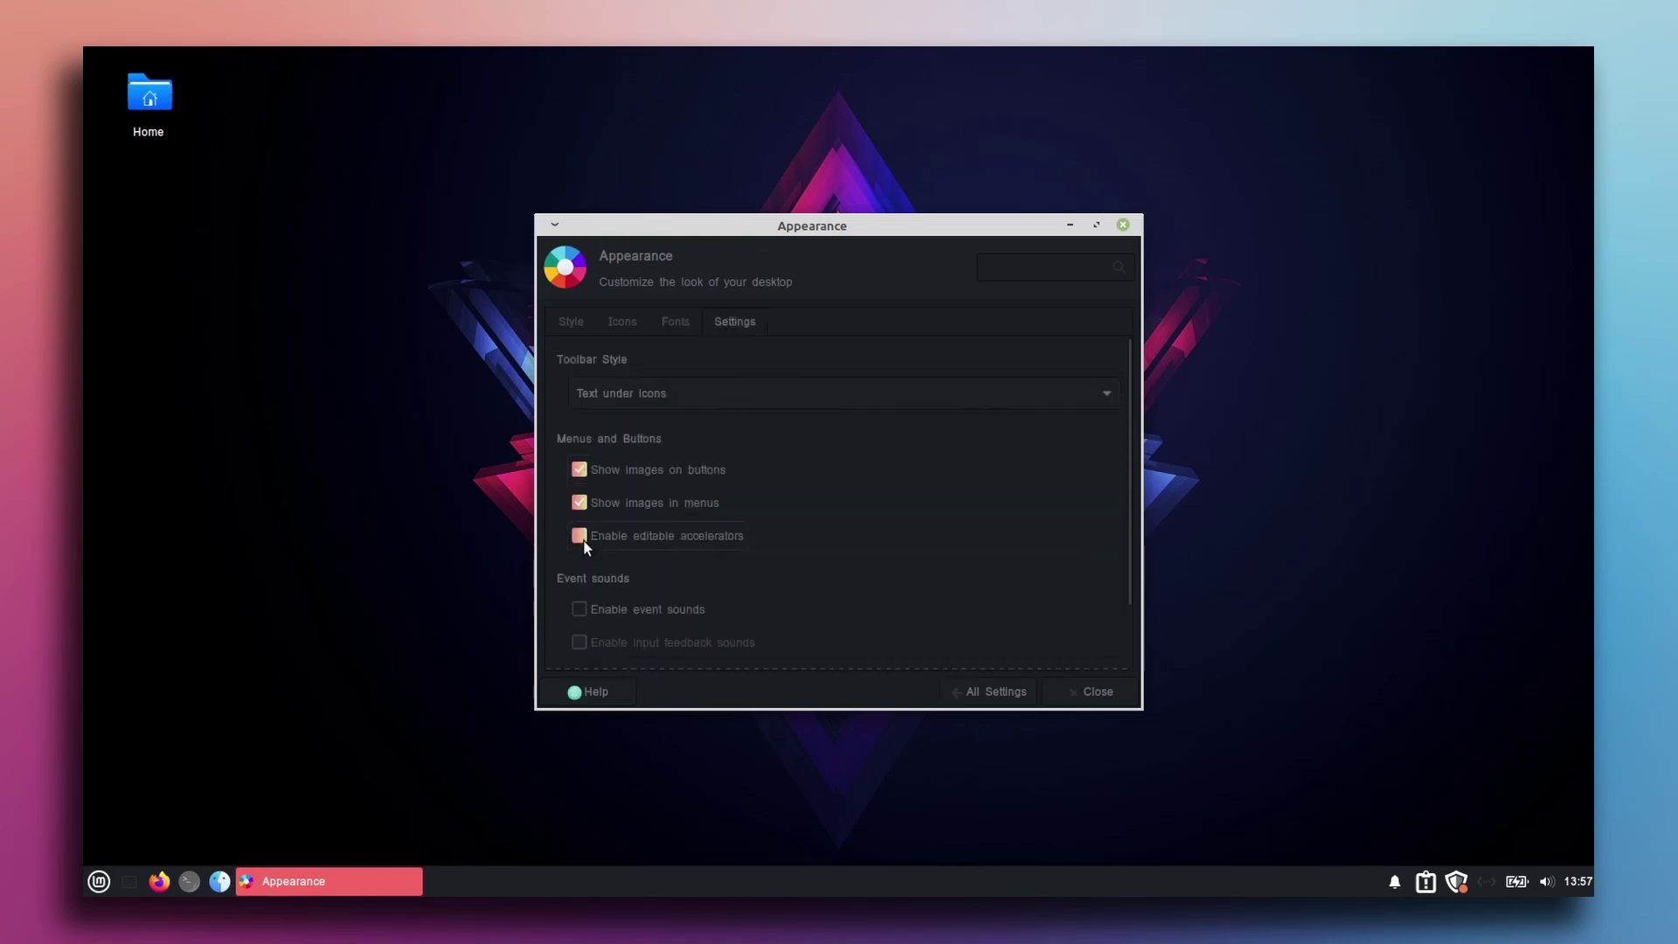
left_click(579, 609)
left_click(583, 646)
Resize the application menu to be narrower and slightly taller, and close the appearance settings.
left_click(100, 884)
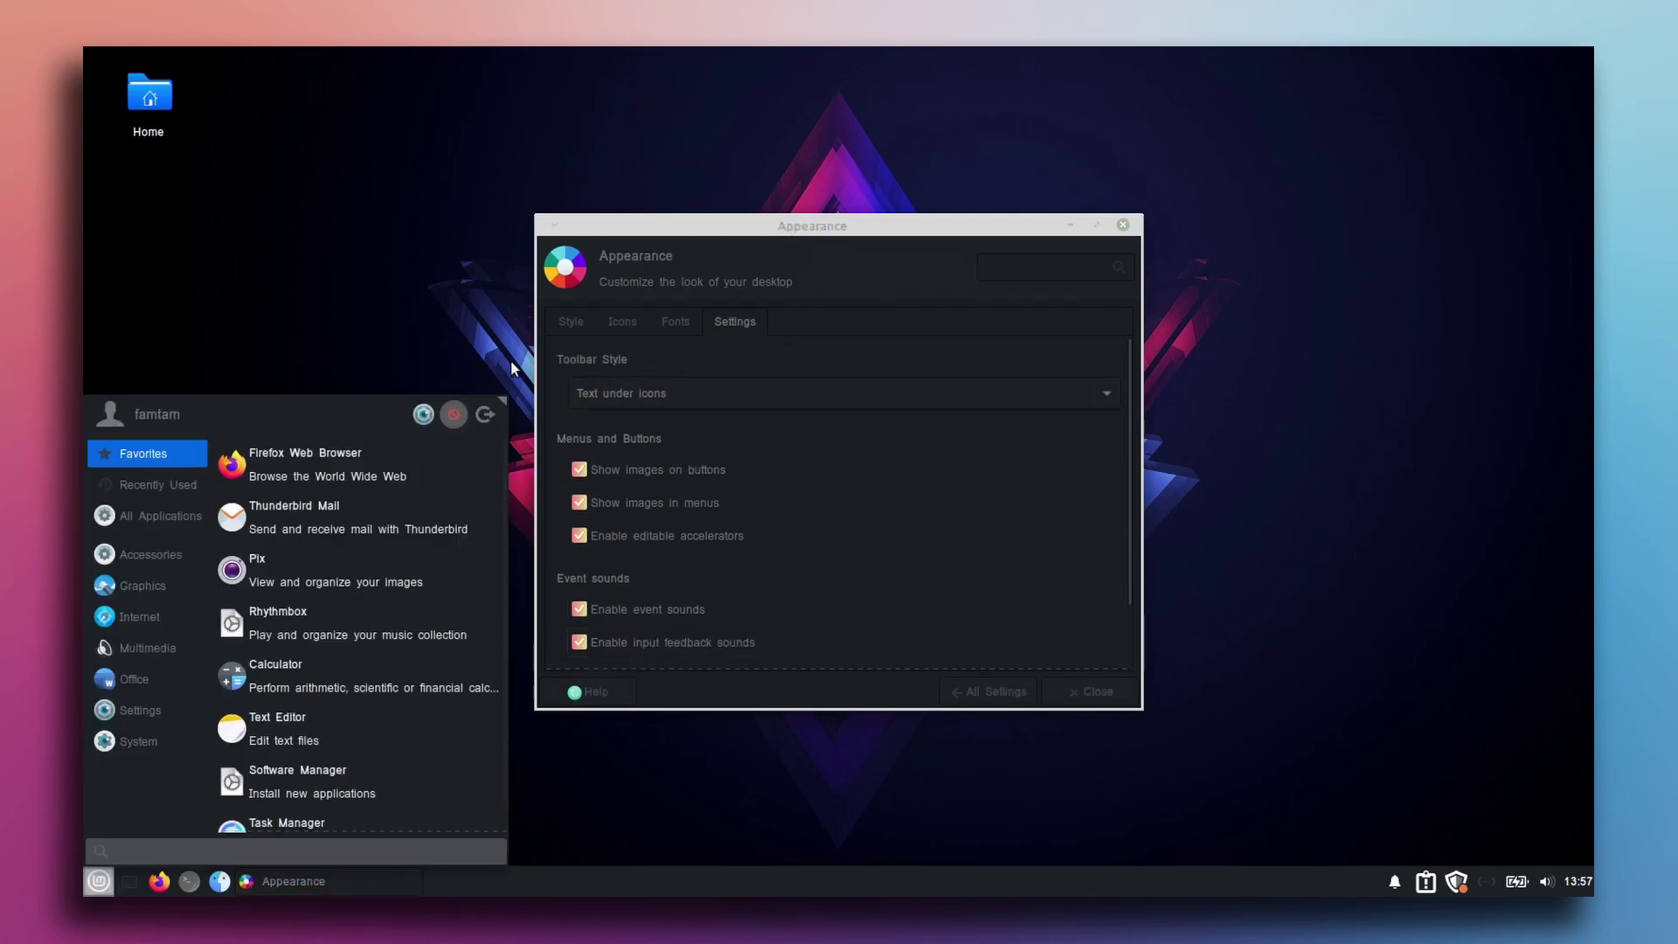
left_click_drag(499, 400, 423, 372)
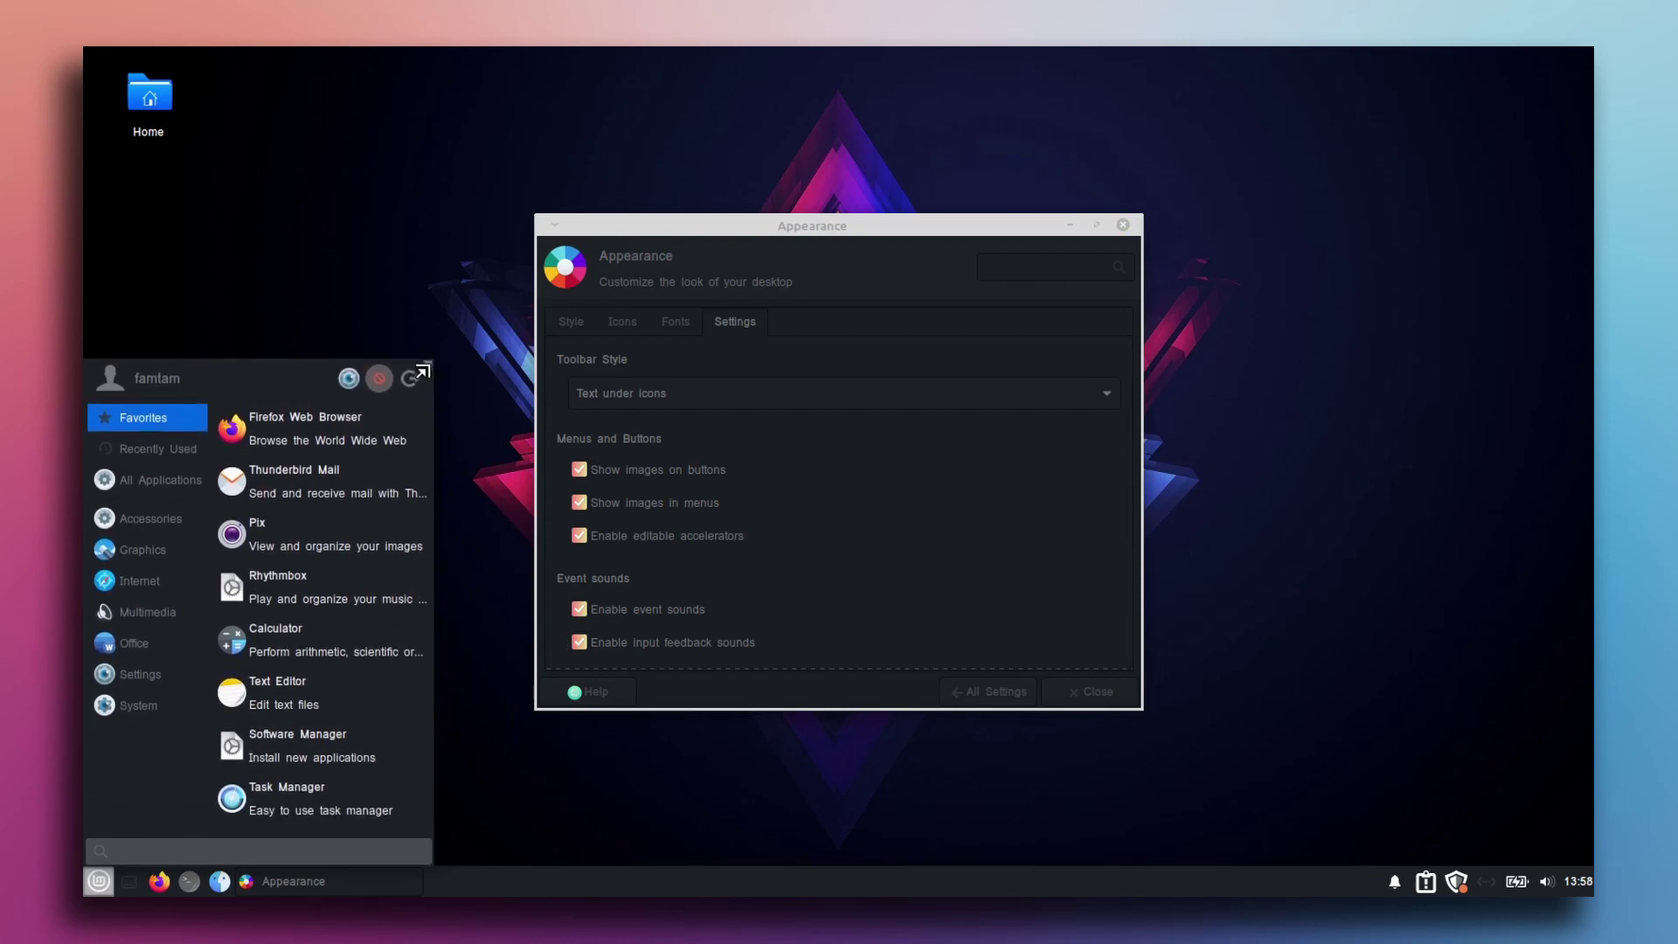
left_click(307, 263)
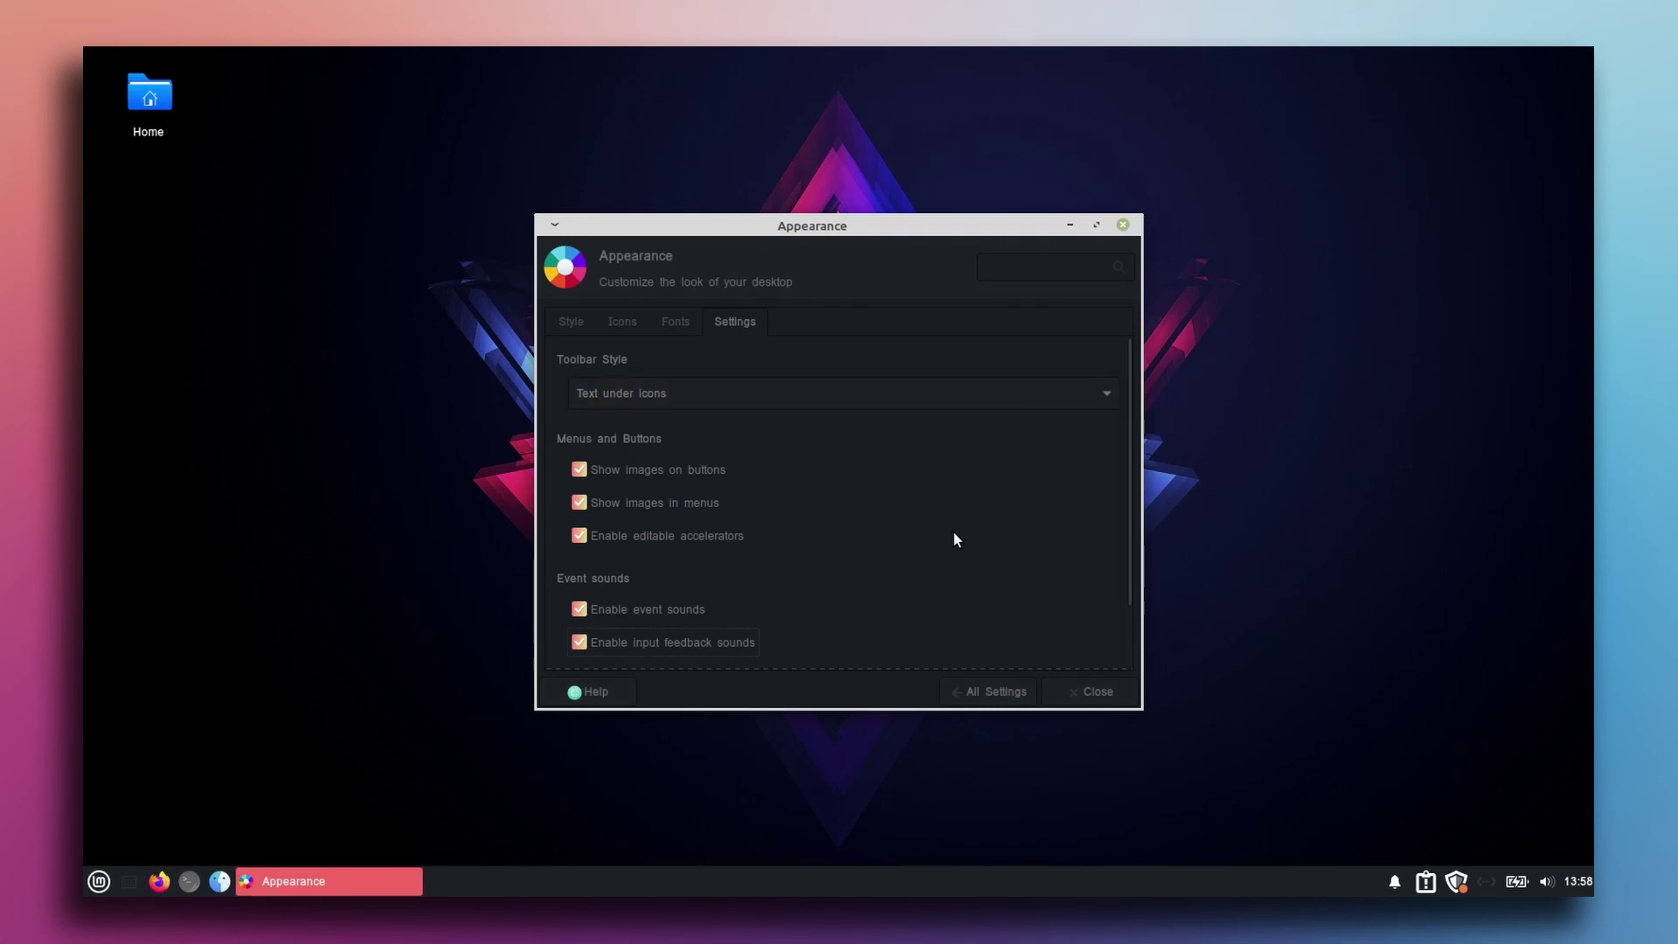
left_click(1087, 690)
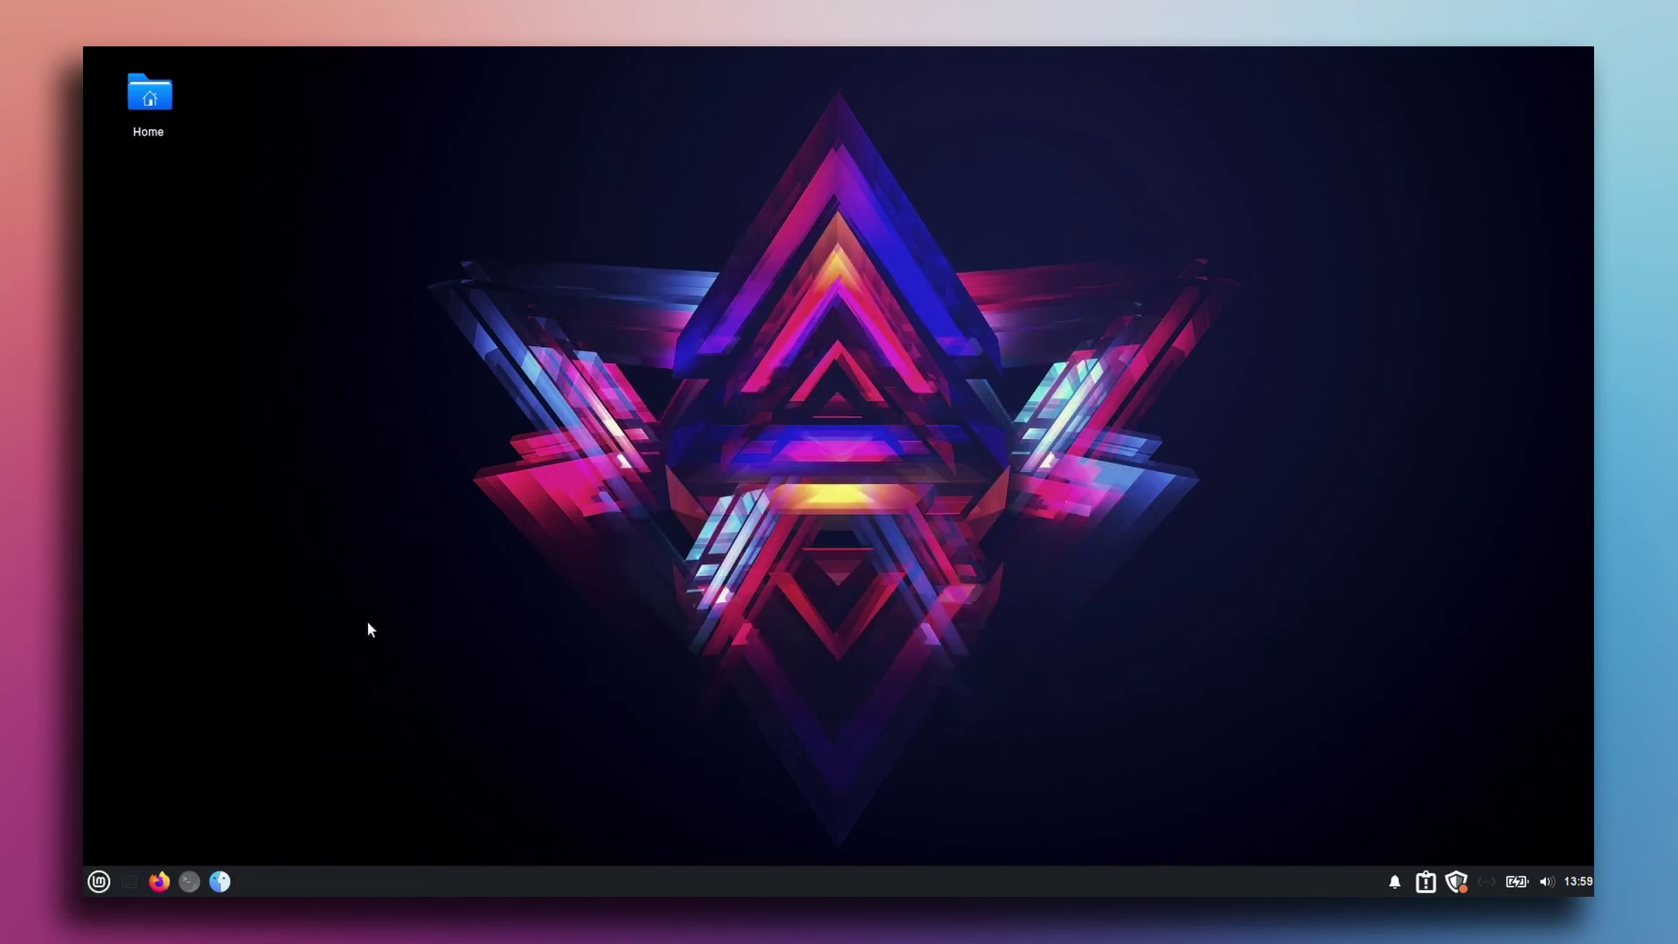
Open the Window Manager settings and apply Sweet-mars-XFCE as the window theme.
left_click(99, 881)
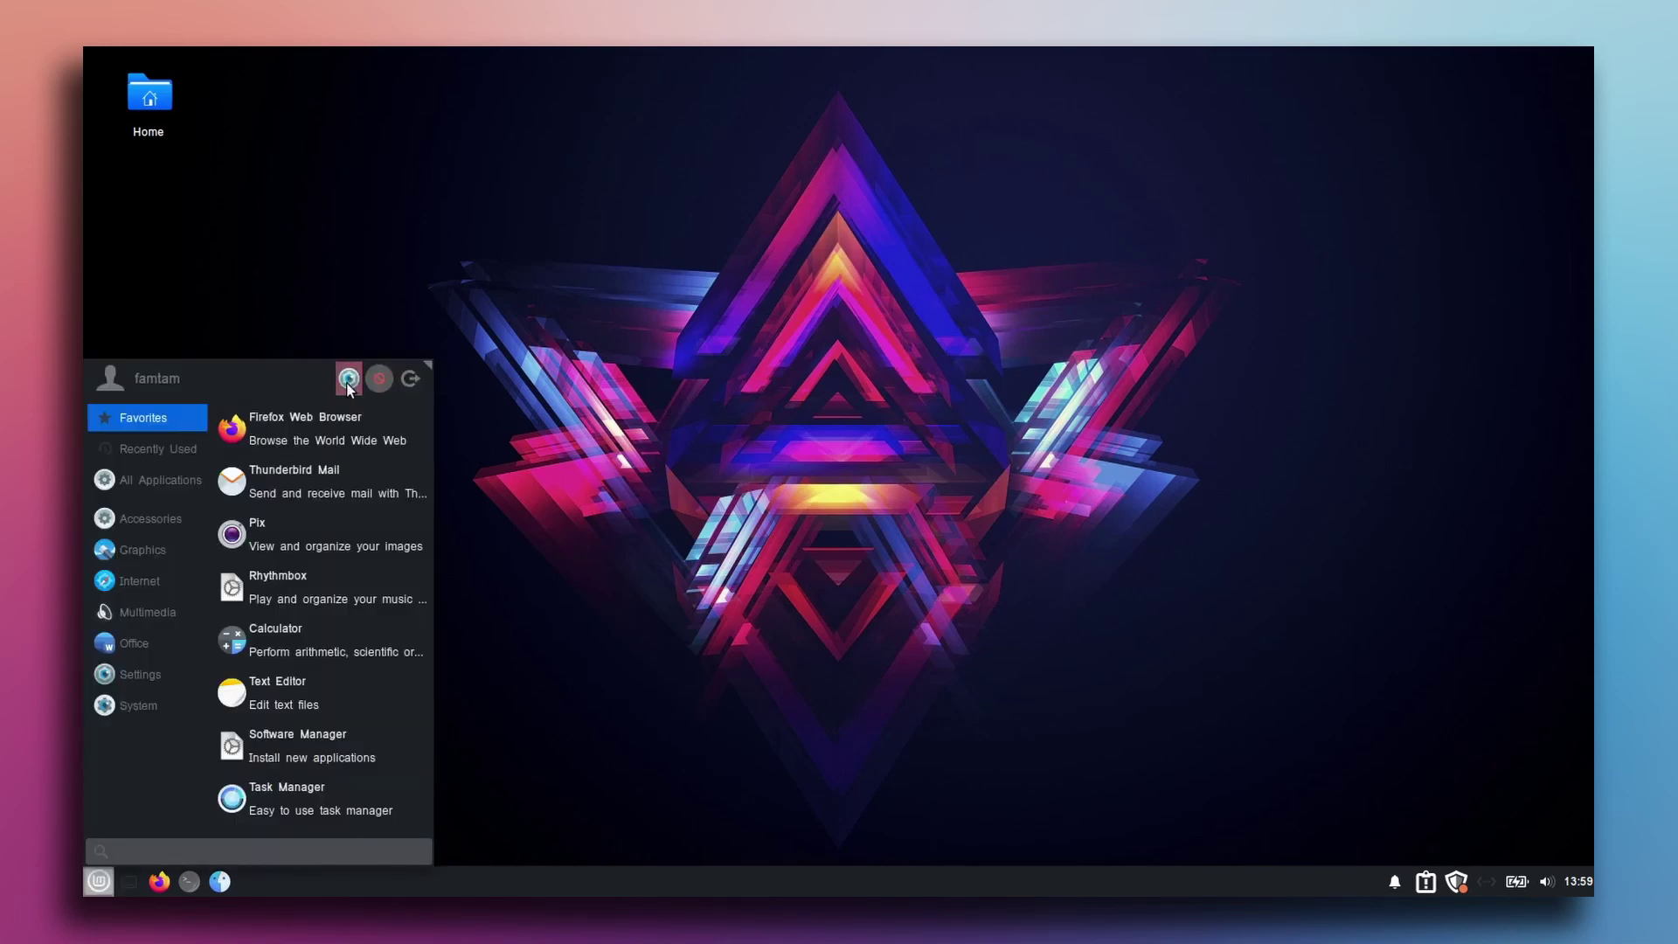
left_click(349, 379)
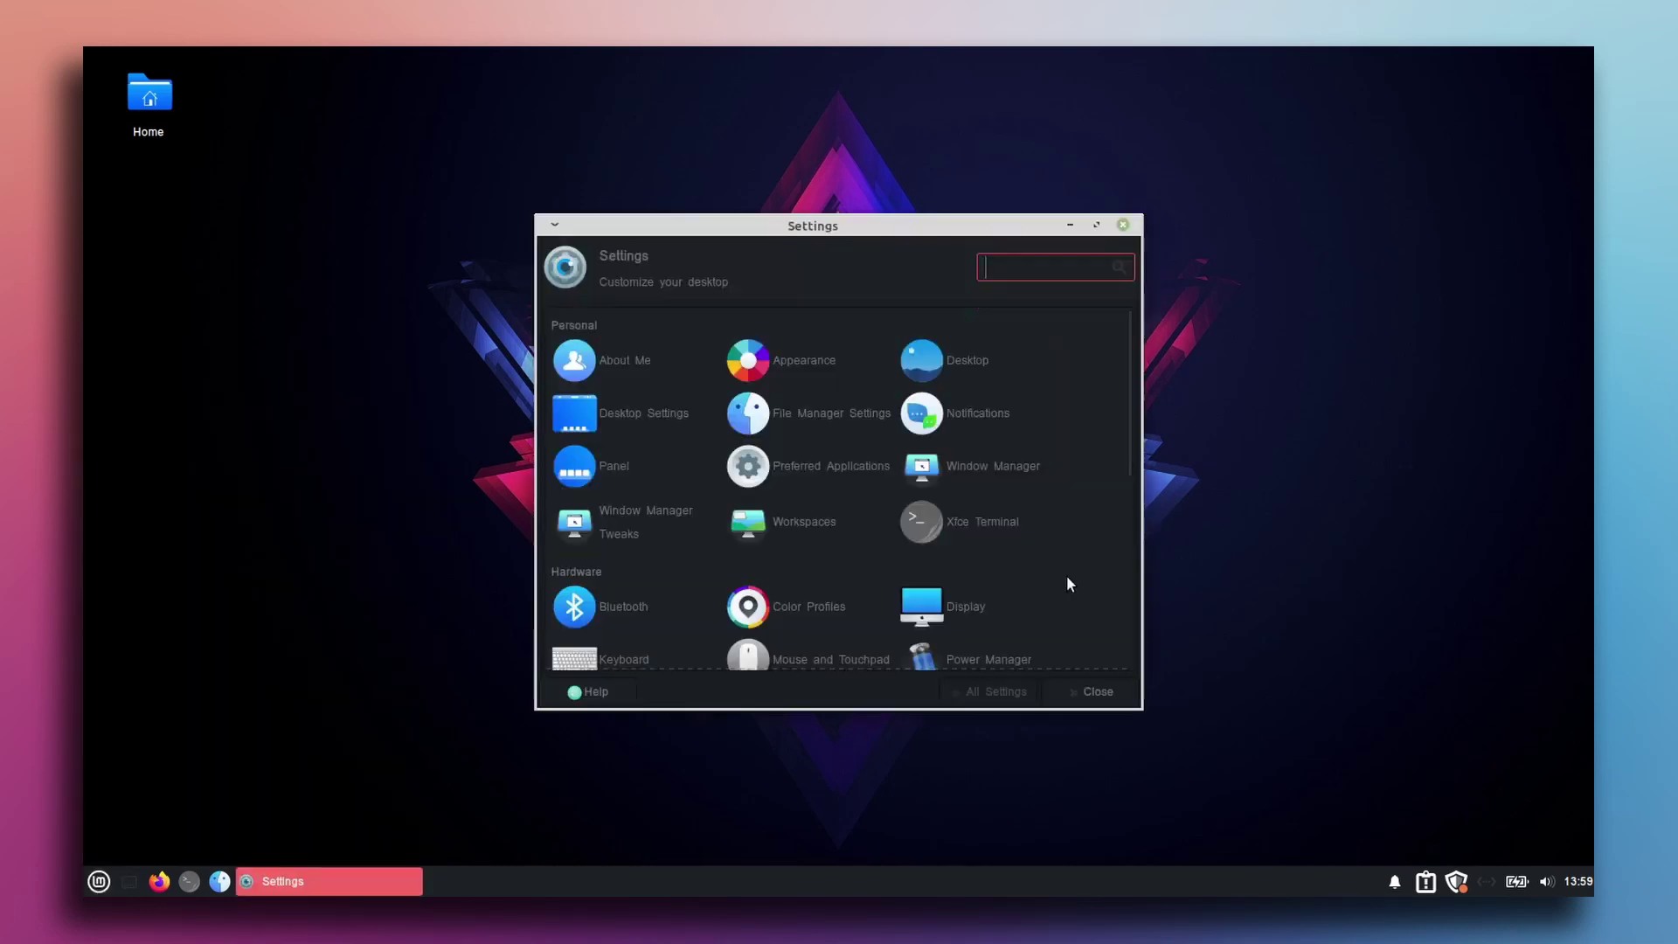
left_click(992, 473)
scroll(732, 564, "down", 5)
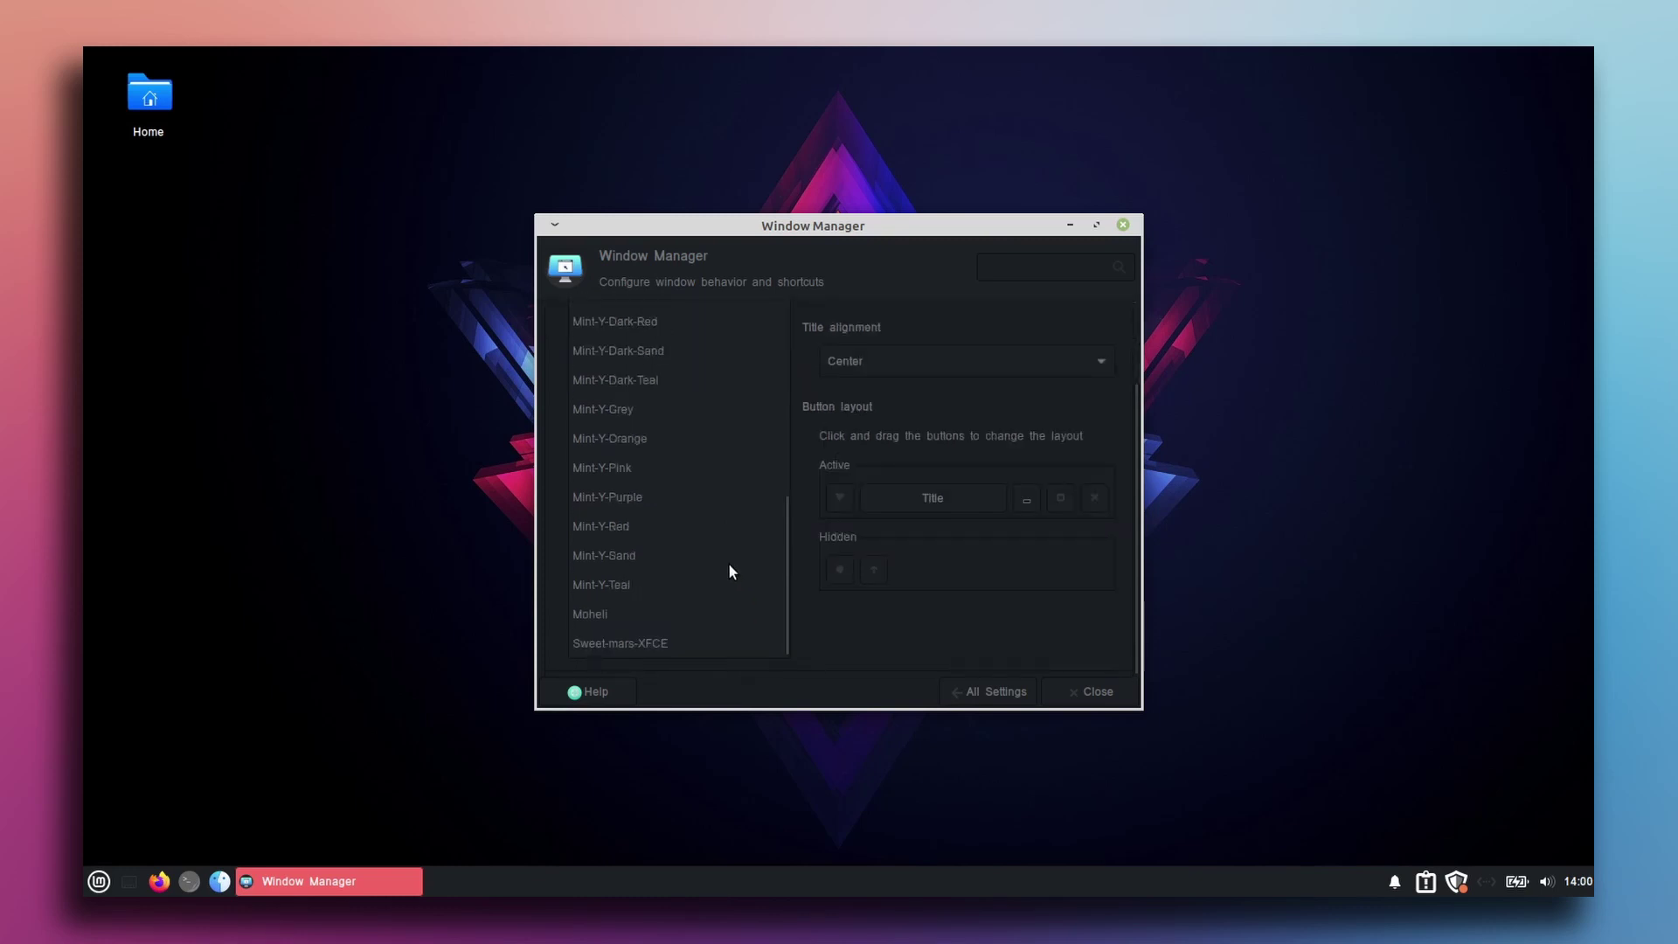
left_click(680, 641)
Check the new window decorations on a file manager window by moving and narrowing it, and close it.
key("super+e")
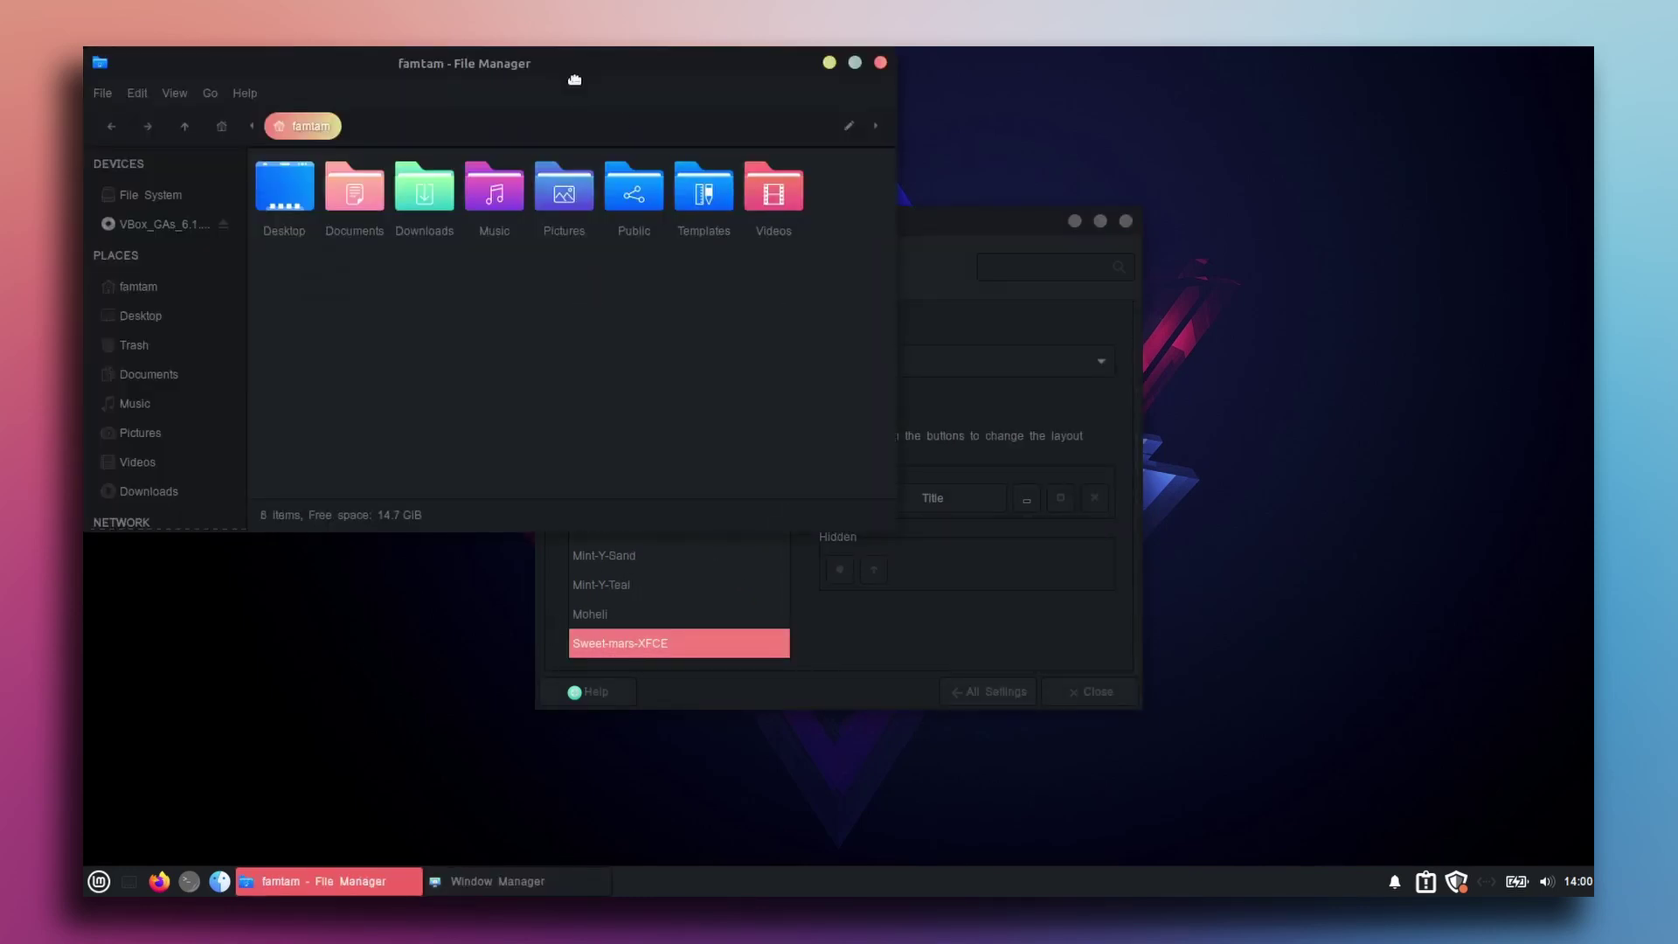
left_click_drag(574, 80, 723, 288)
left_click_drag(1042, 554, 841, 554)
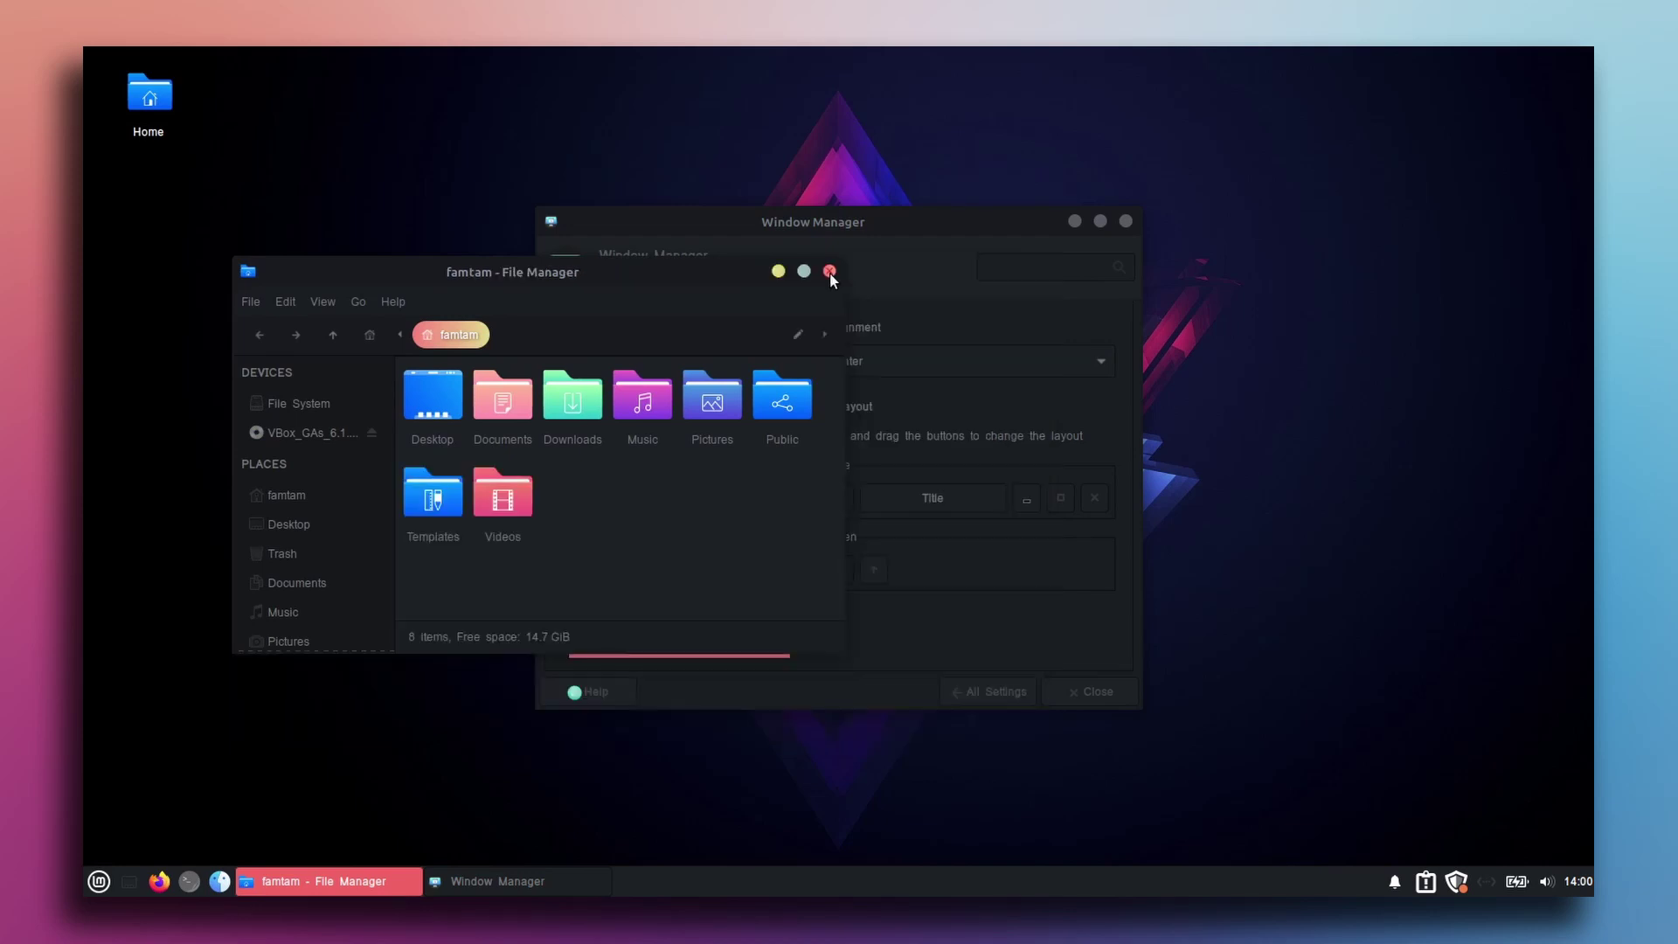
left_click(830, 271)
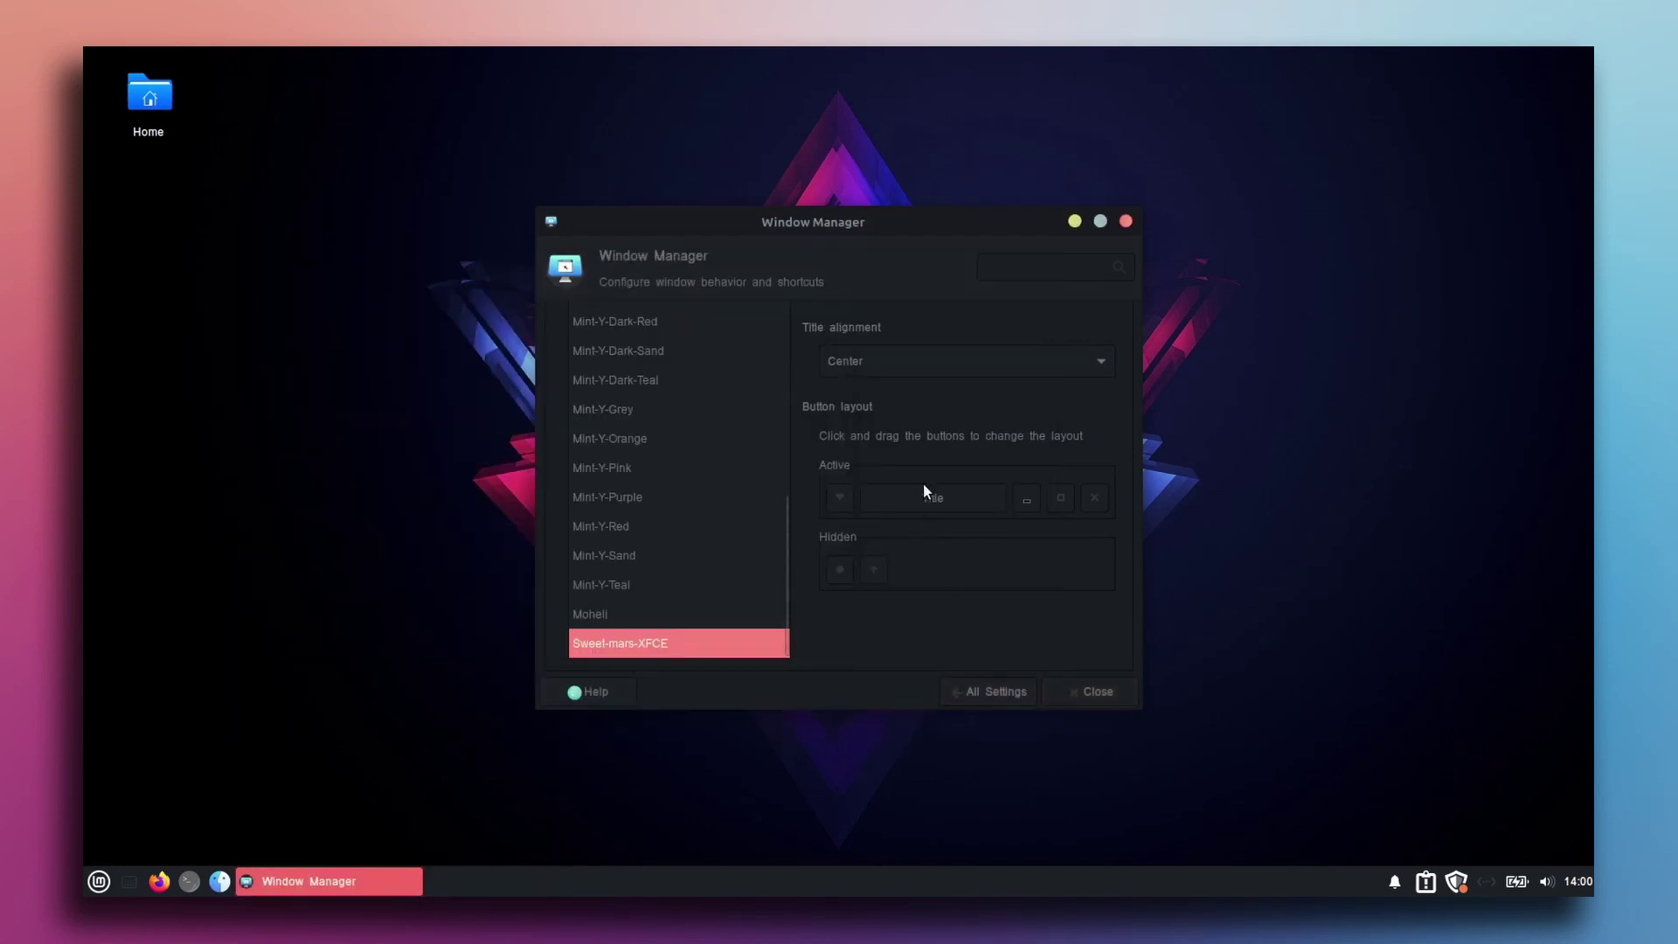
Hide the menu button from the title bar layout, place the title before the window buttons, and return to all settings.
left_click_drag(849, 507, 939, 566)
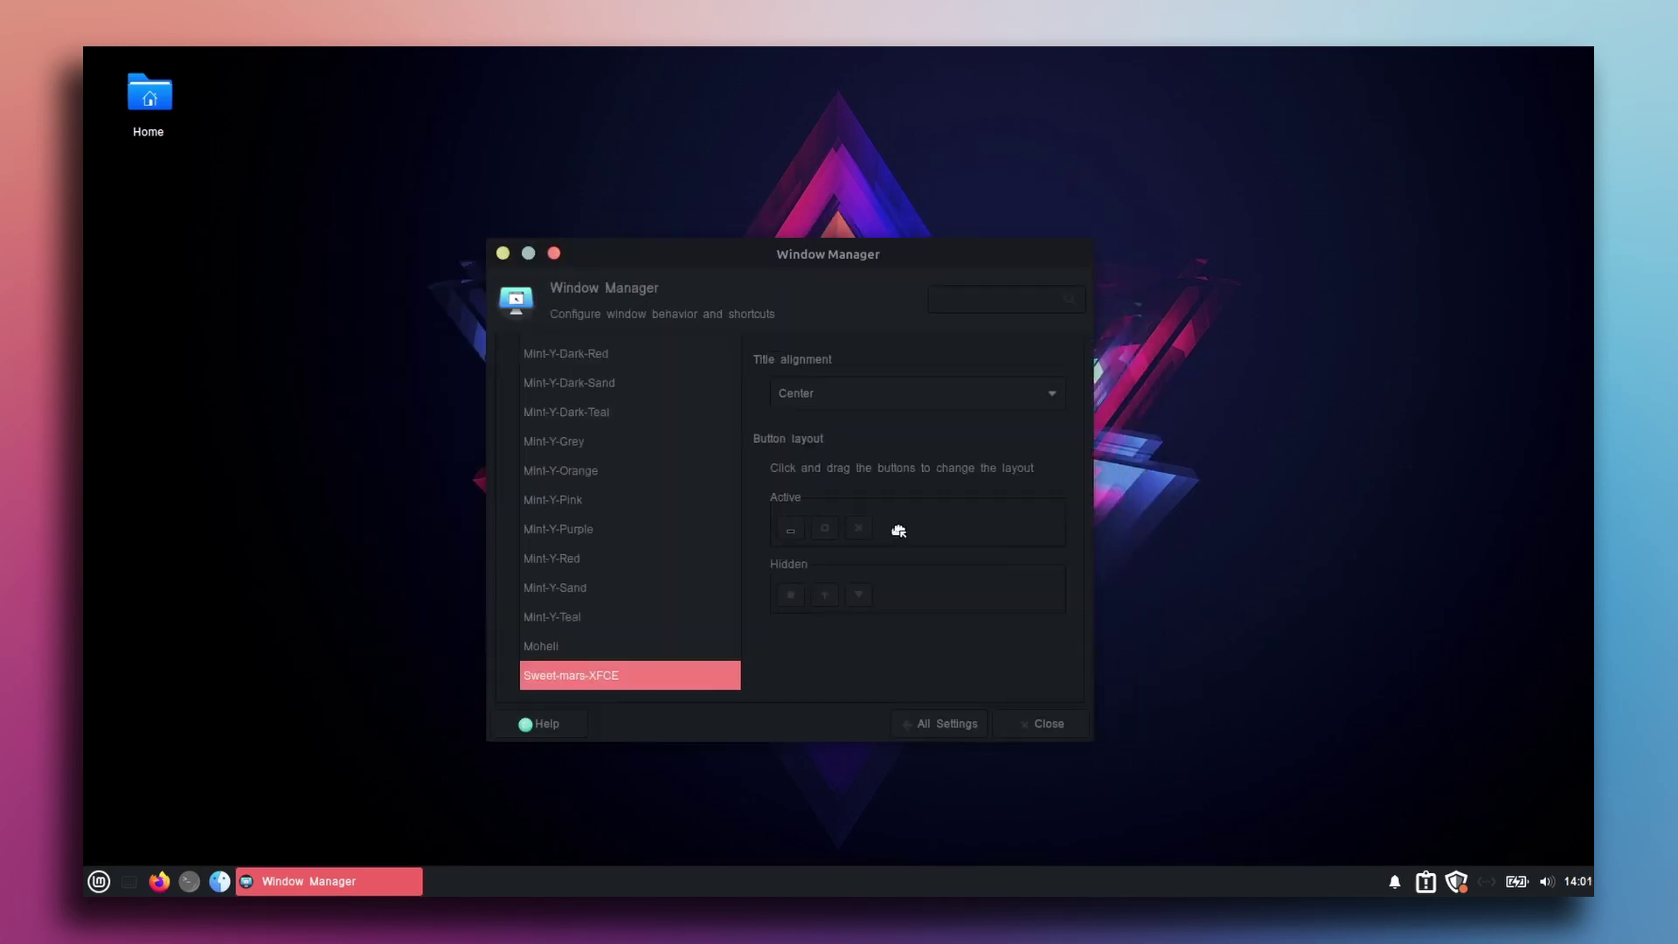
left_click_drag(898, 531, 780, 529)
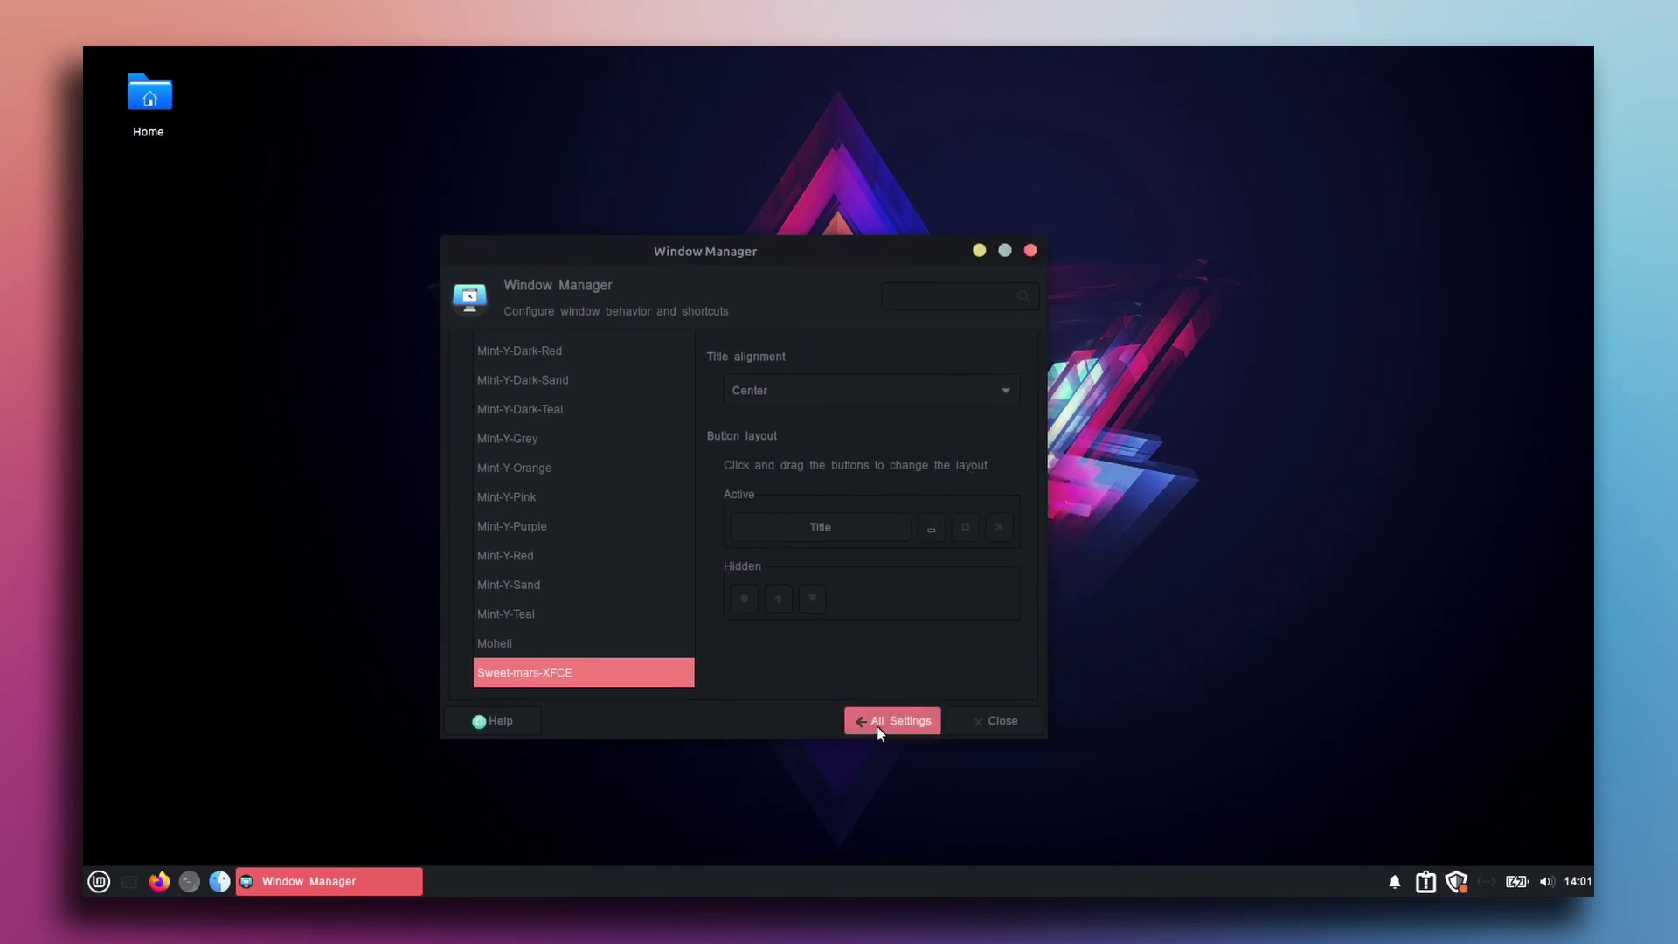
left_click(894, 730)
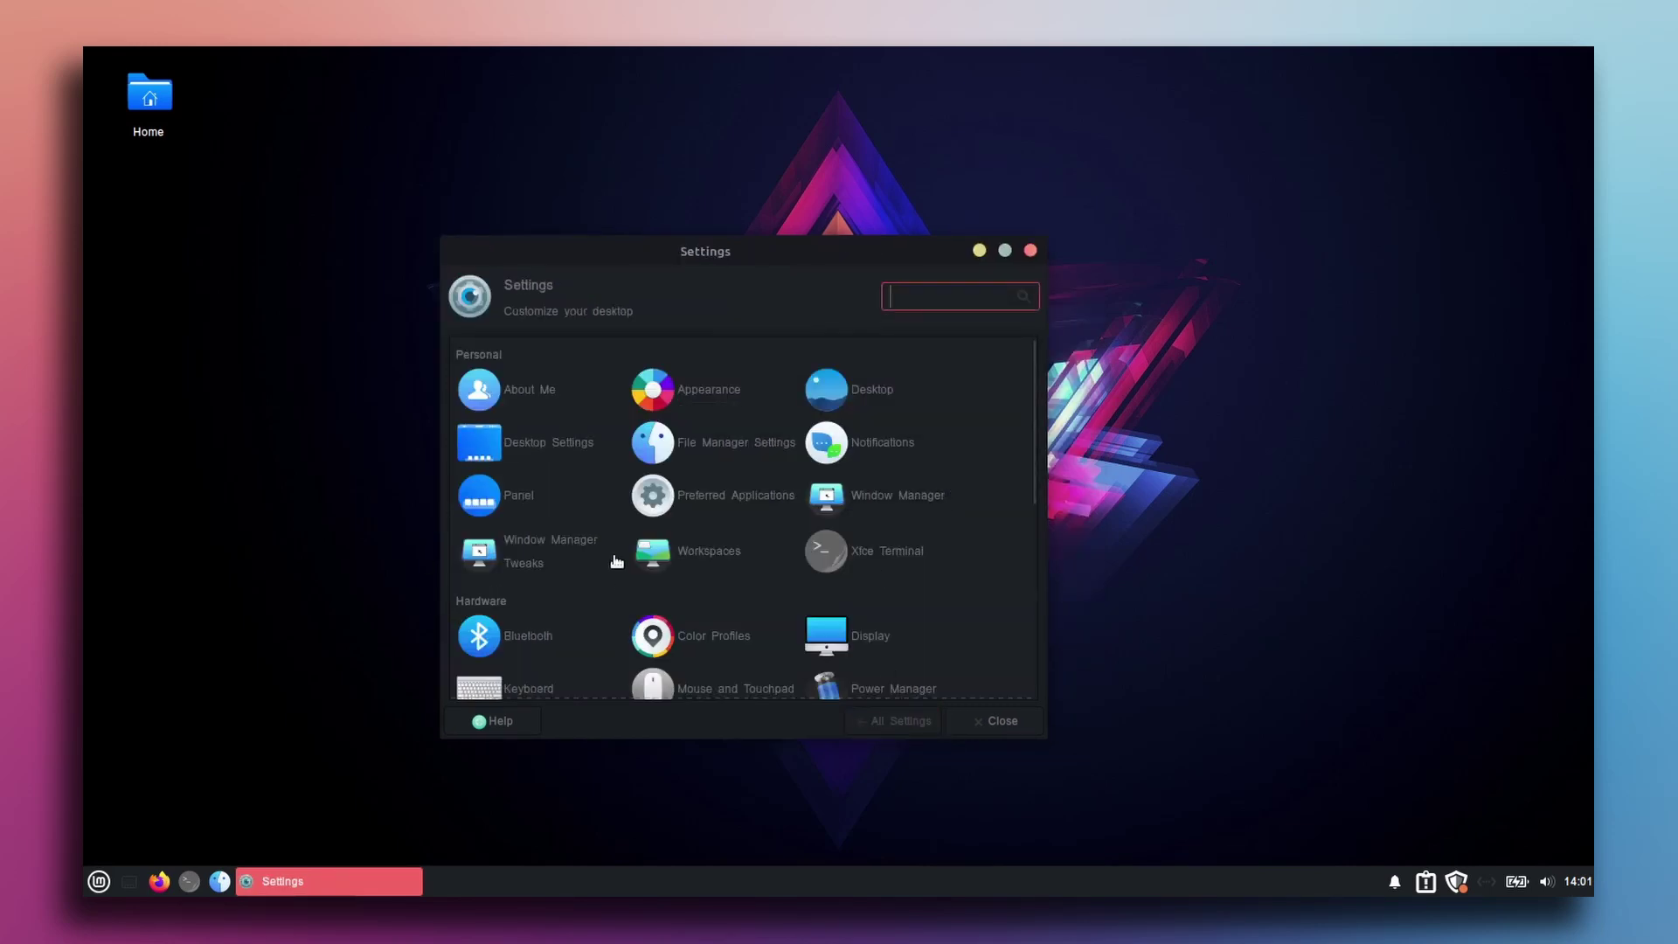
Open the settings for Panel 1 and slightly lower its enter and leave opacity.
left_click(519, 498)
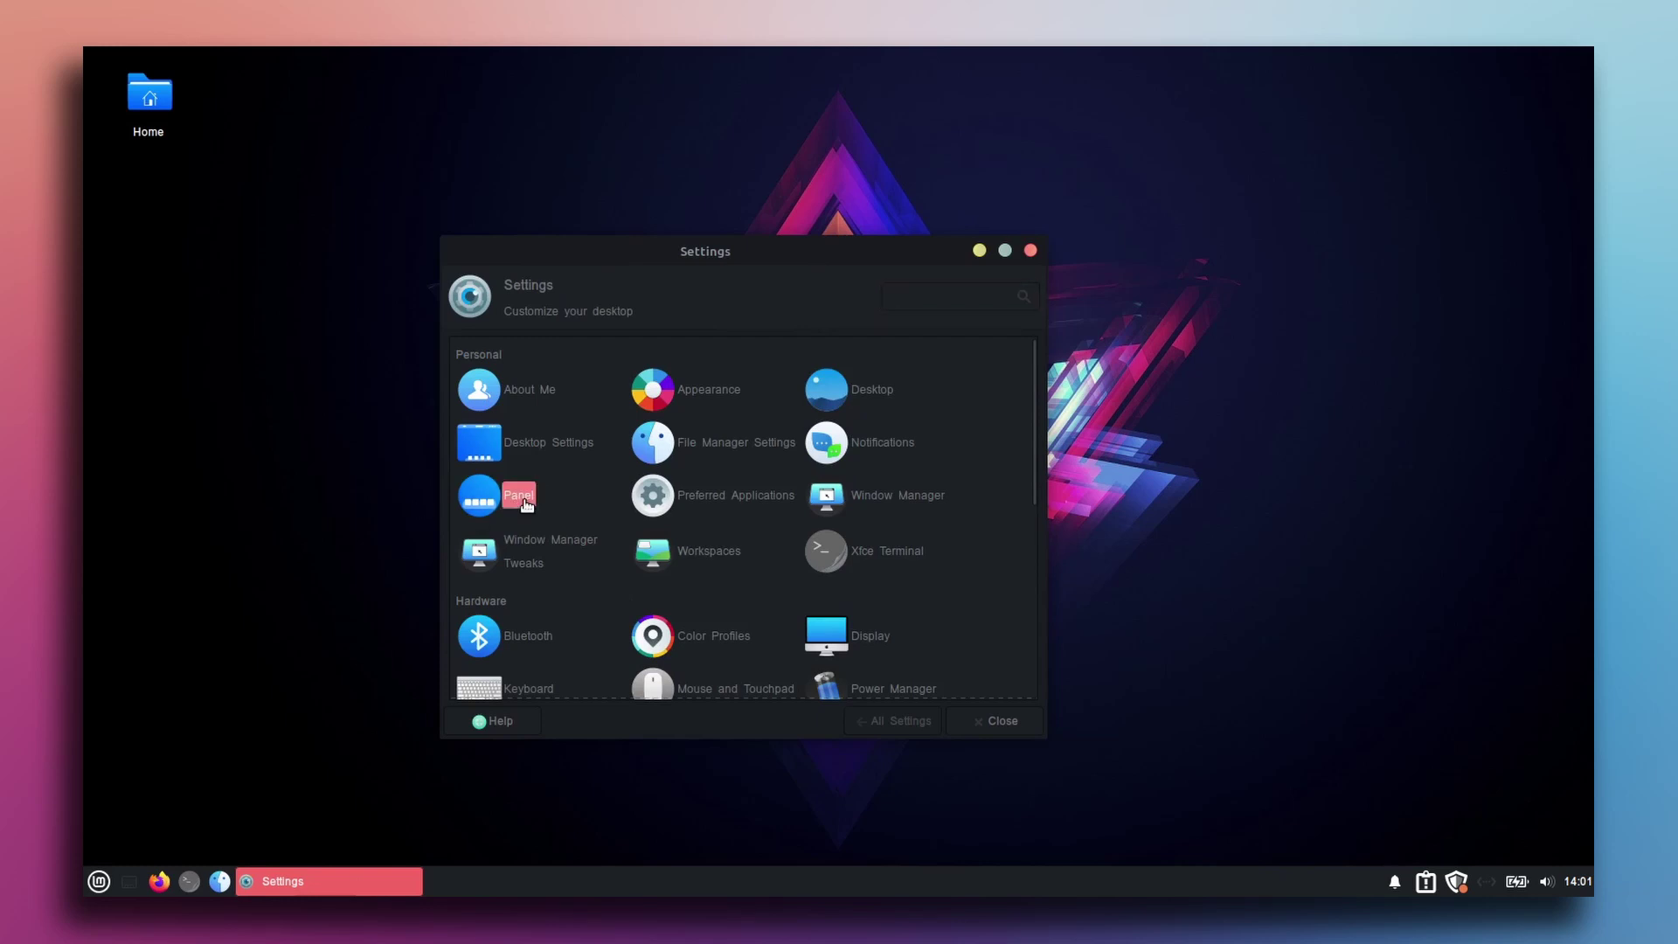
left_click(557, 394)
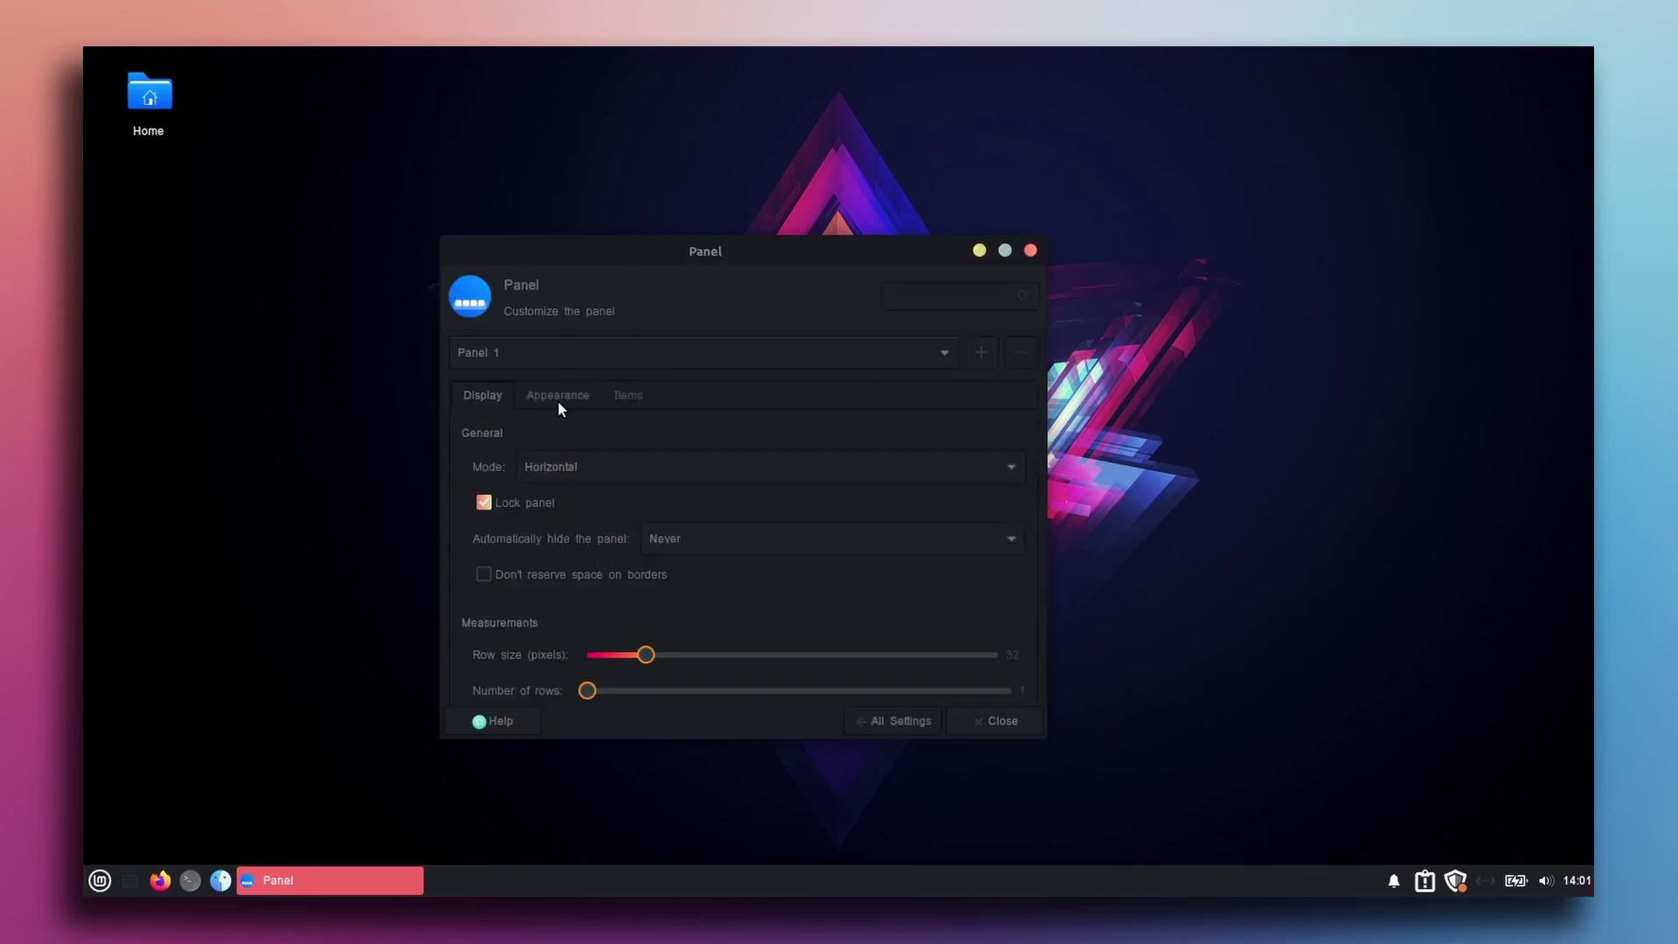
left_click_drag(997, 631, 946, 663)
left_click(935, 667)
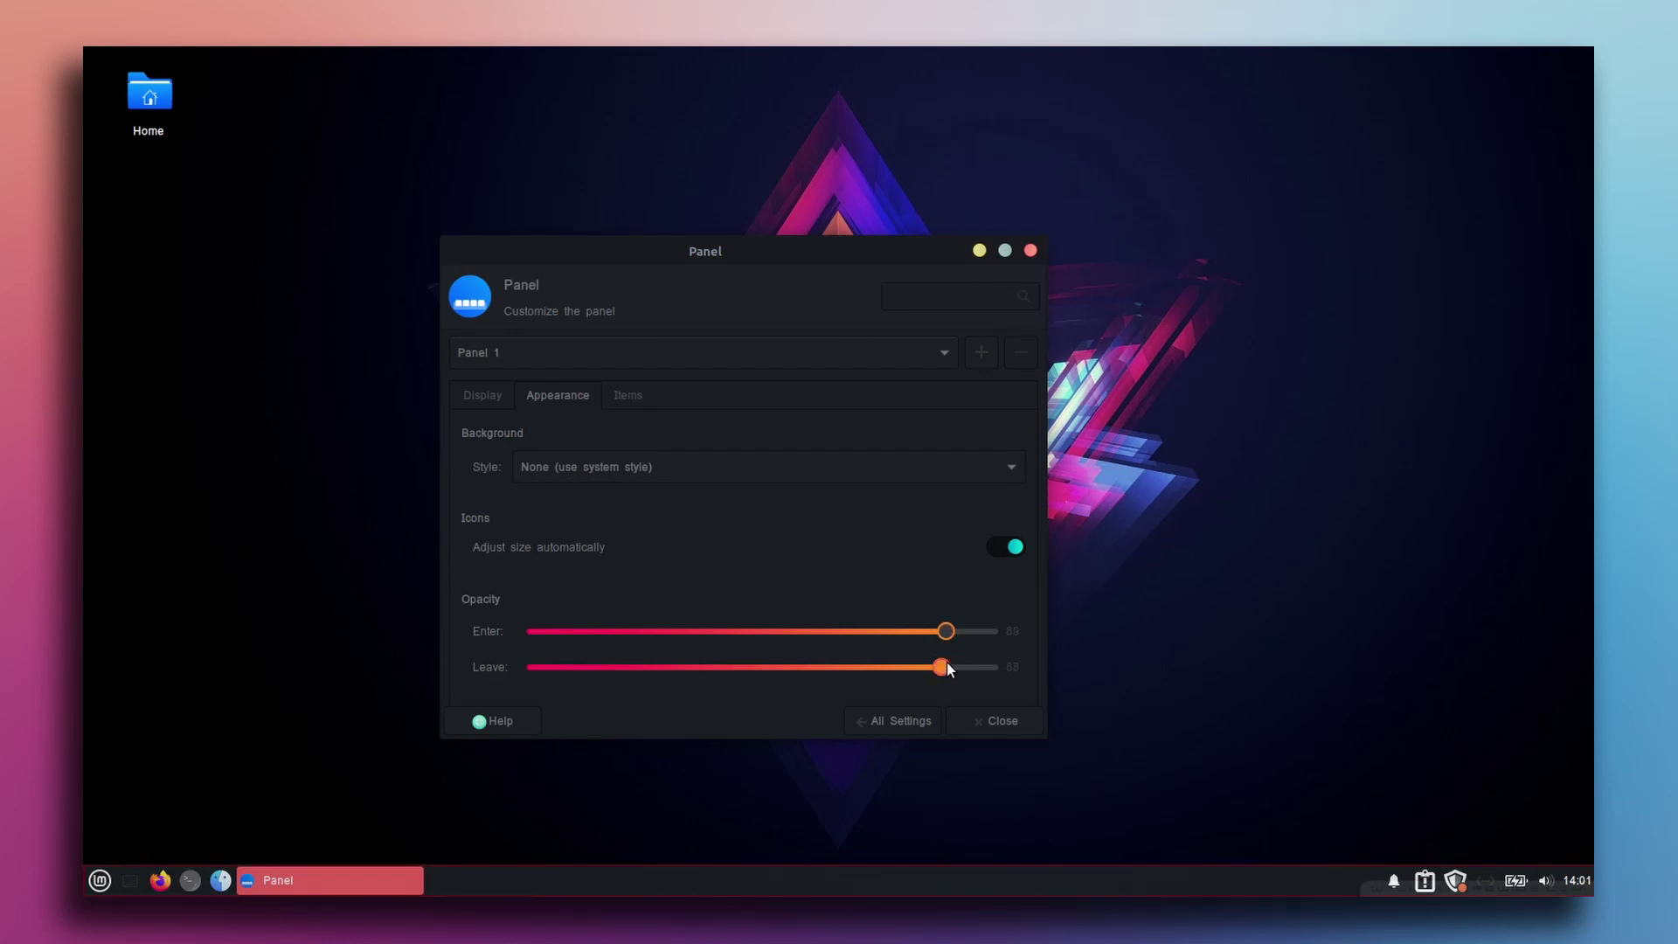
Set the length of Panel 1 to 56%.
left_click(618, 396)
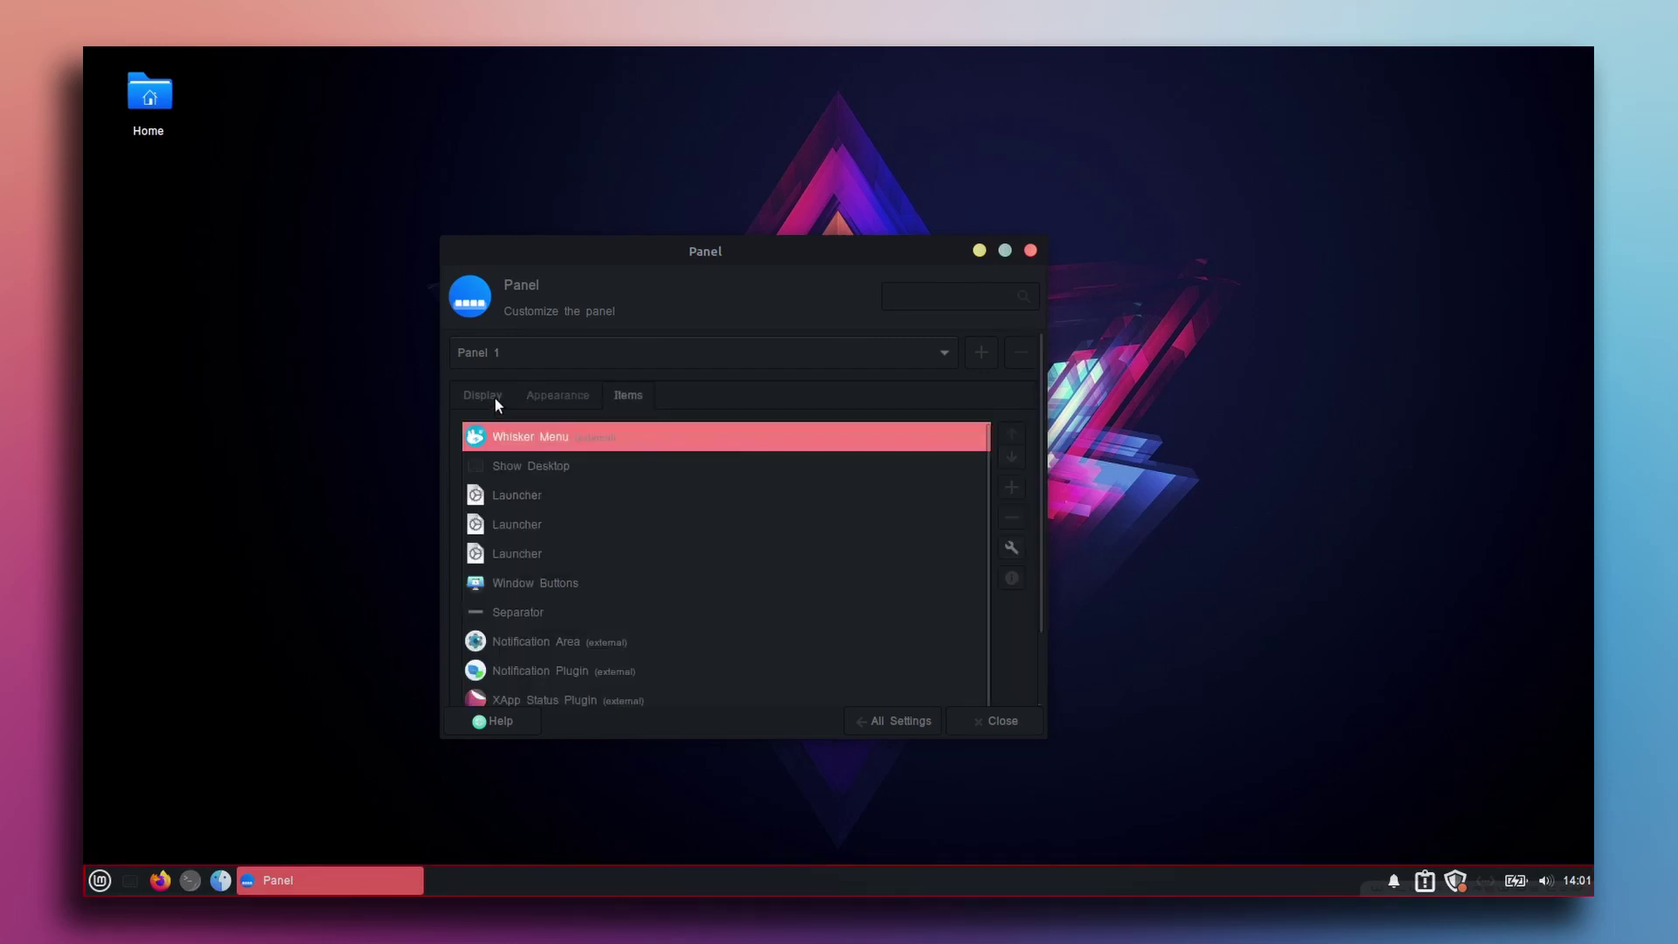
left_click(494, 396)
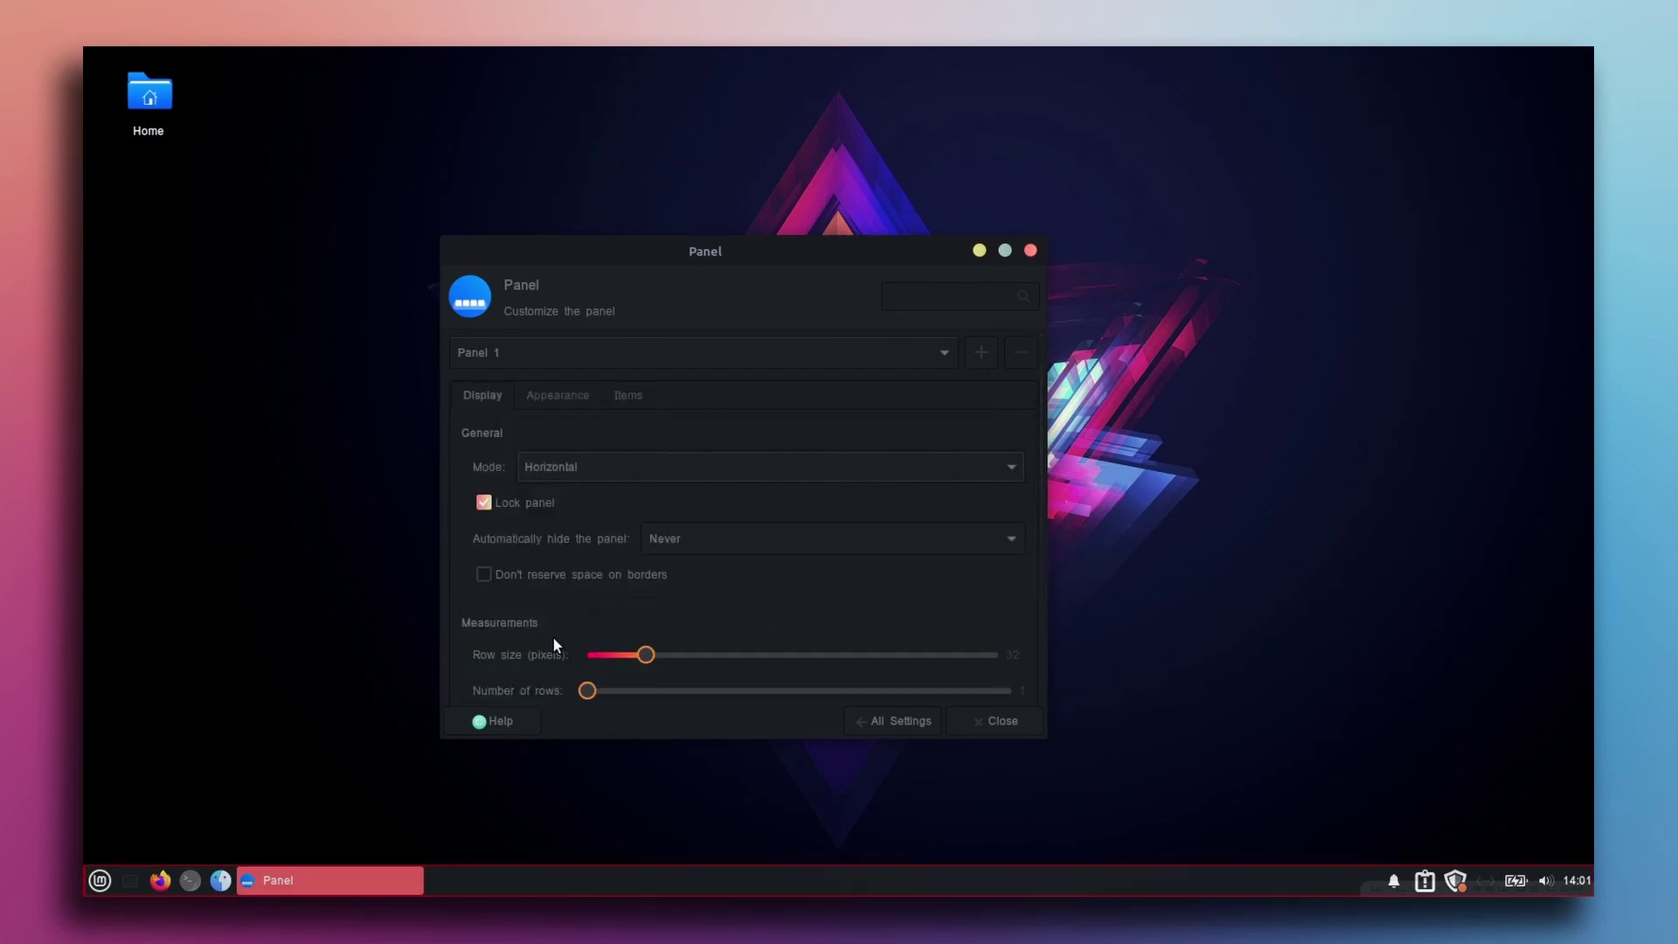
scroll(554, 643, "down", 2)
left_click(814, 640)
left_click_drag(814, 645, 818, 645)
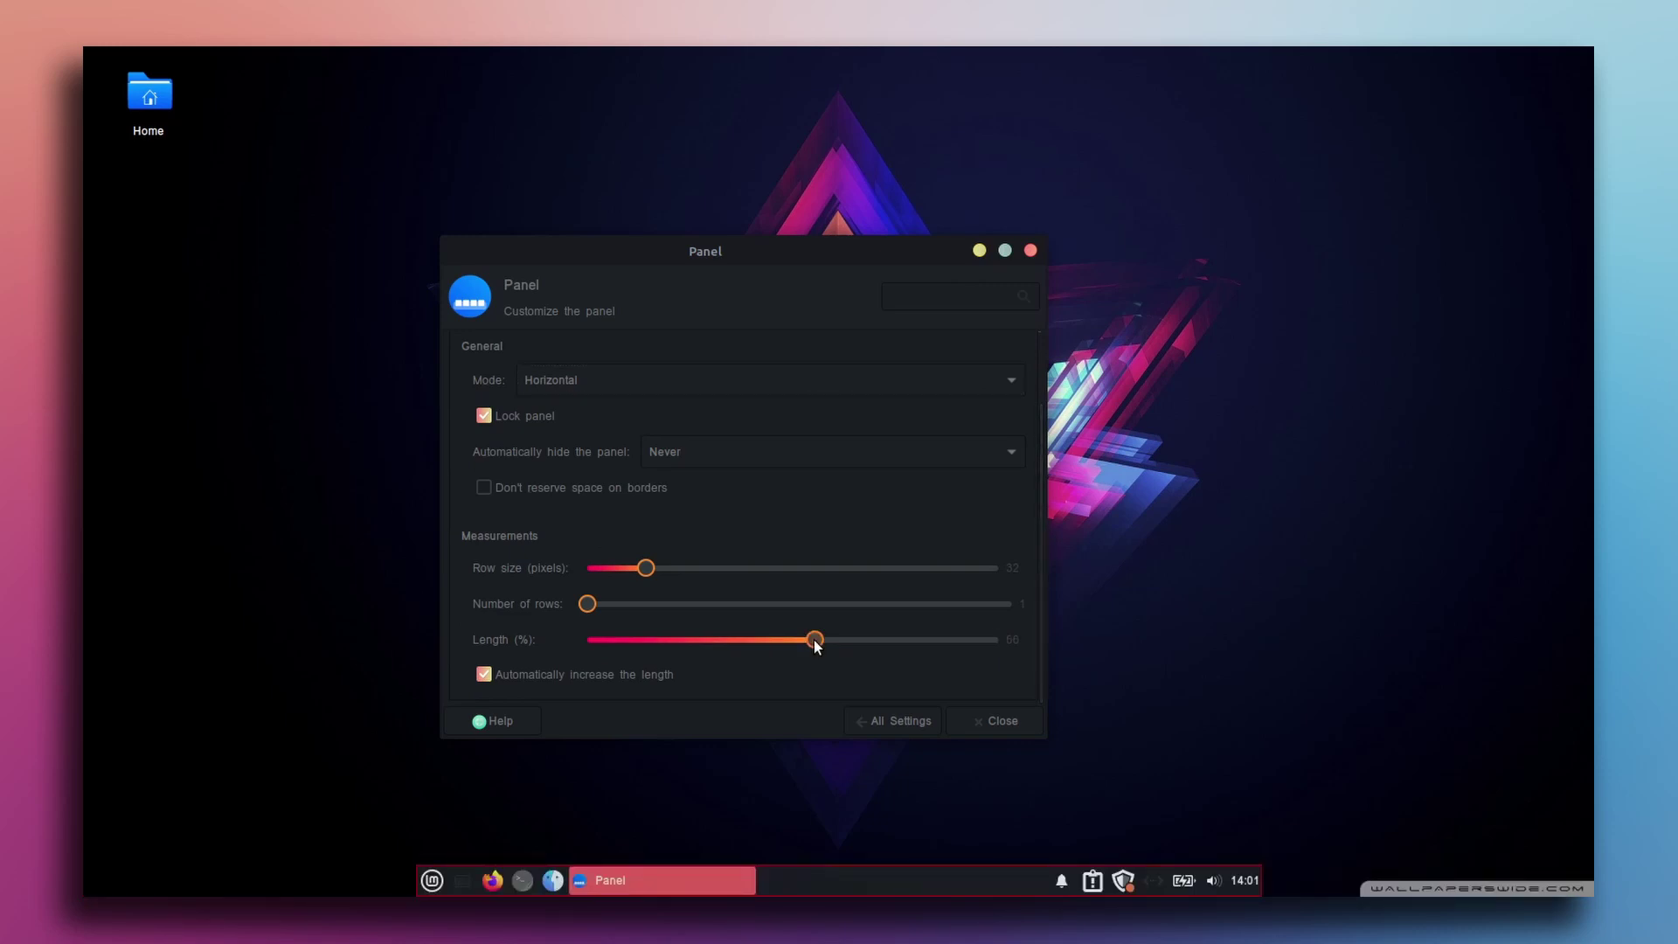
Set the mode of Panel 1 to Vertical, unlock it, and move the panel to the desktop's right edge.
left_click(674, 383)
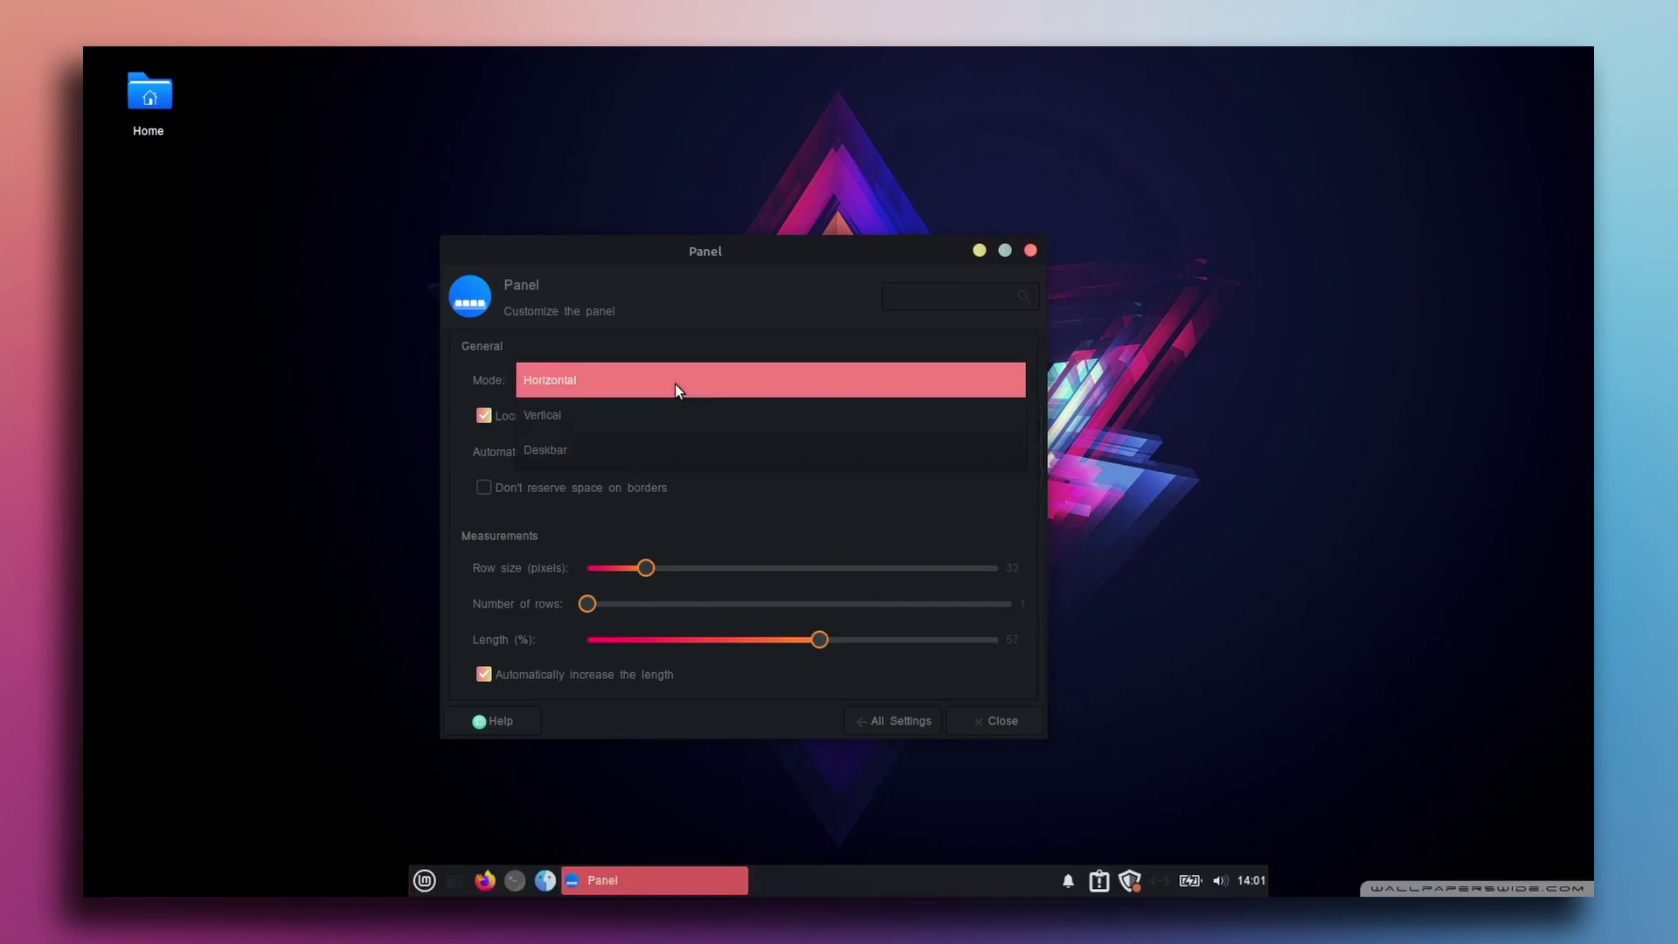
left_click(615, 421)
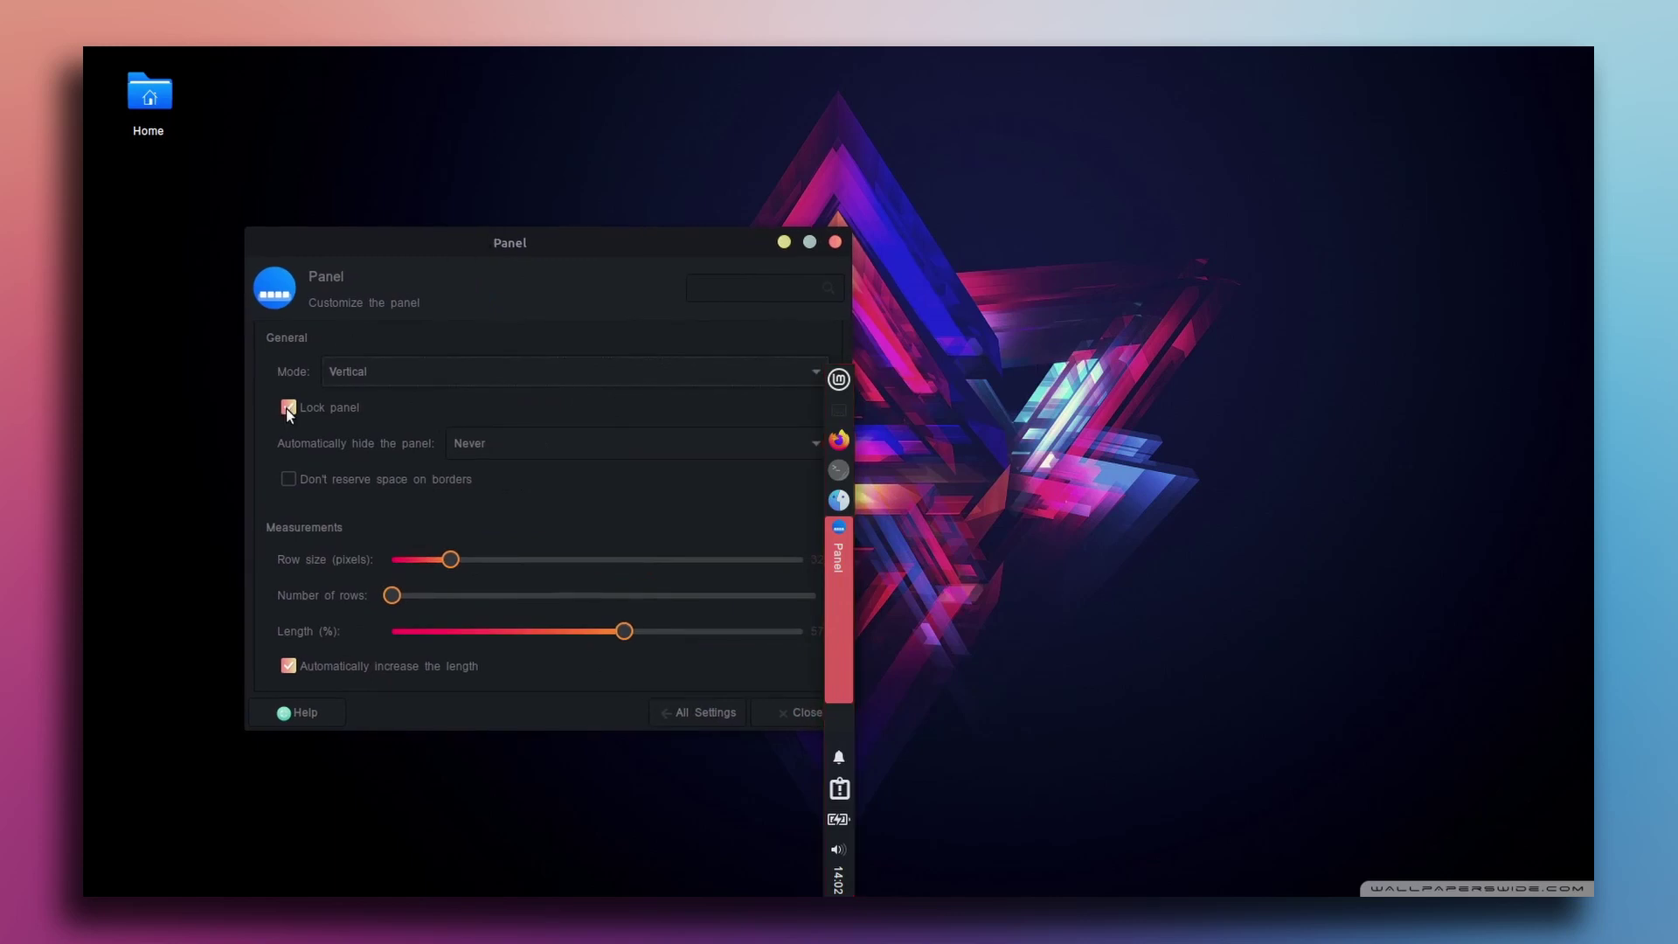
left_click(664, 407)
left_click_drag(850, 358, 1504, 189)
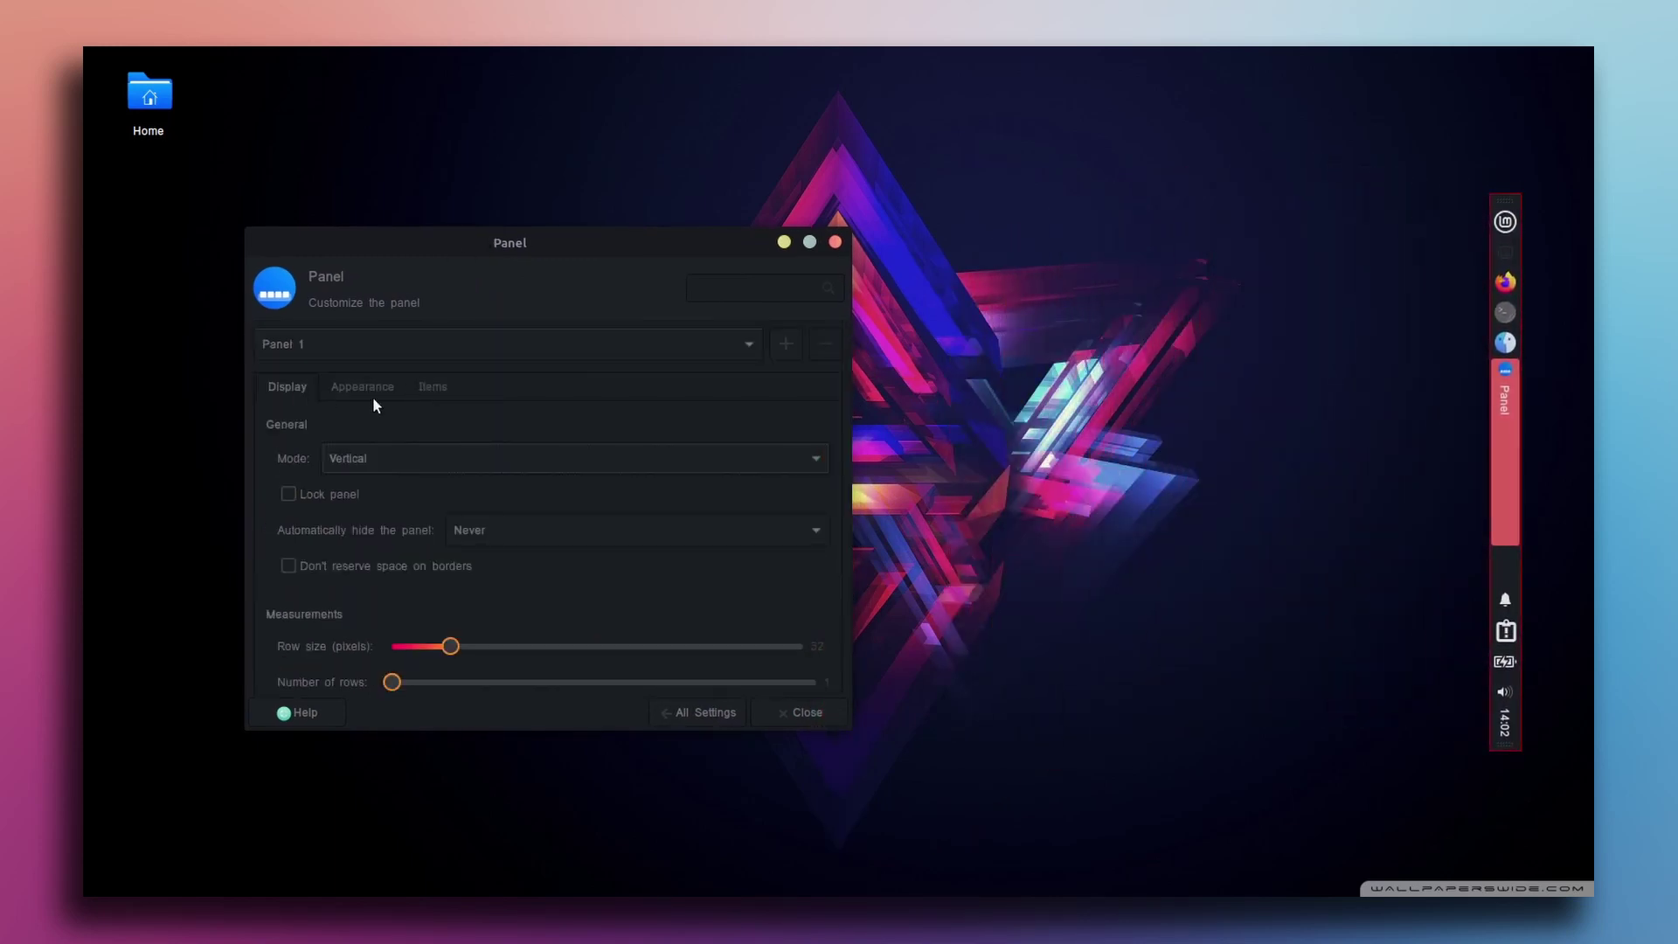
Hide the button labels of the Window Buttons item in Panel 1 and close its properties.
left_click(434, 386)
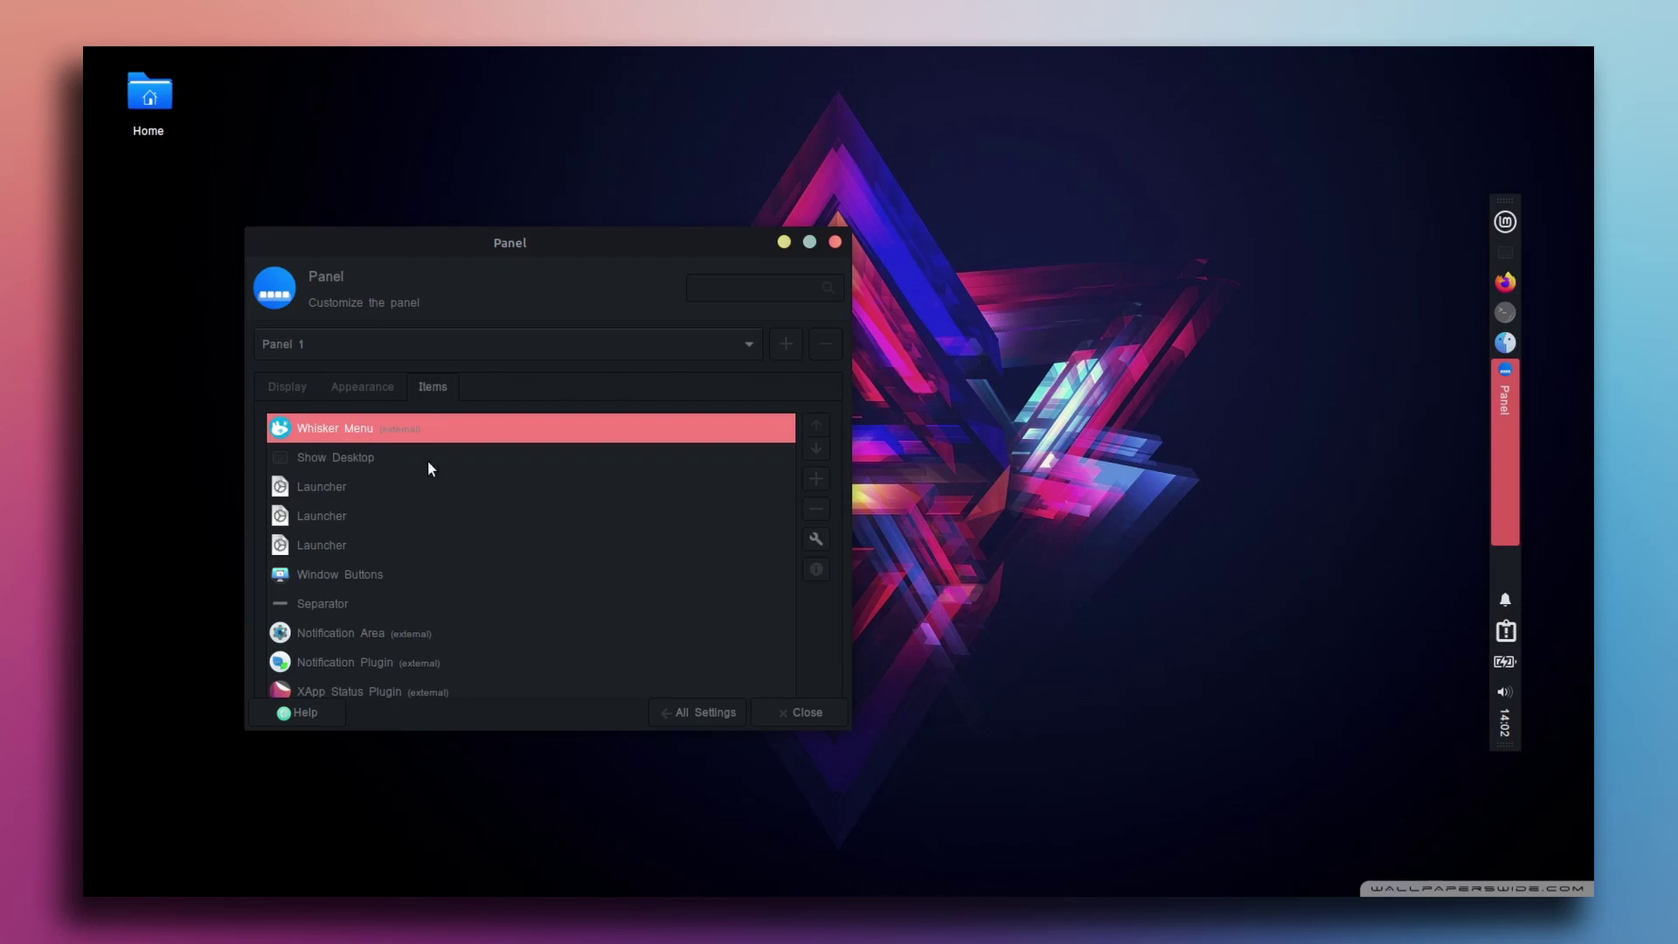
double_click(369, 576)
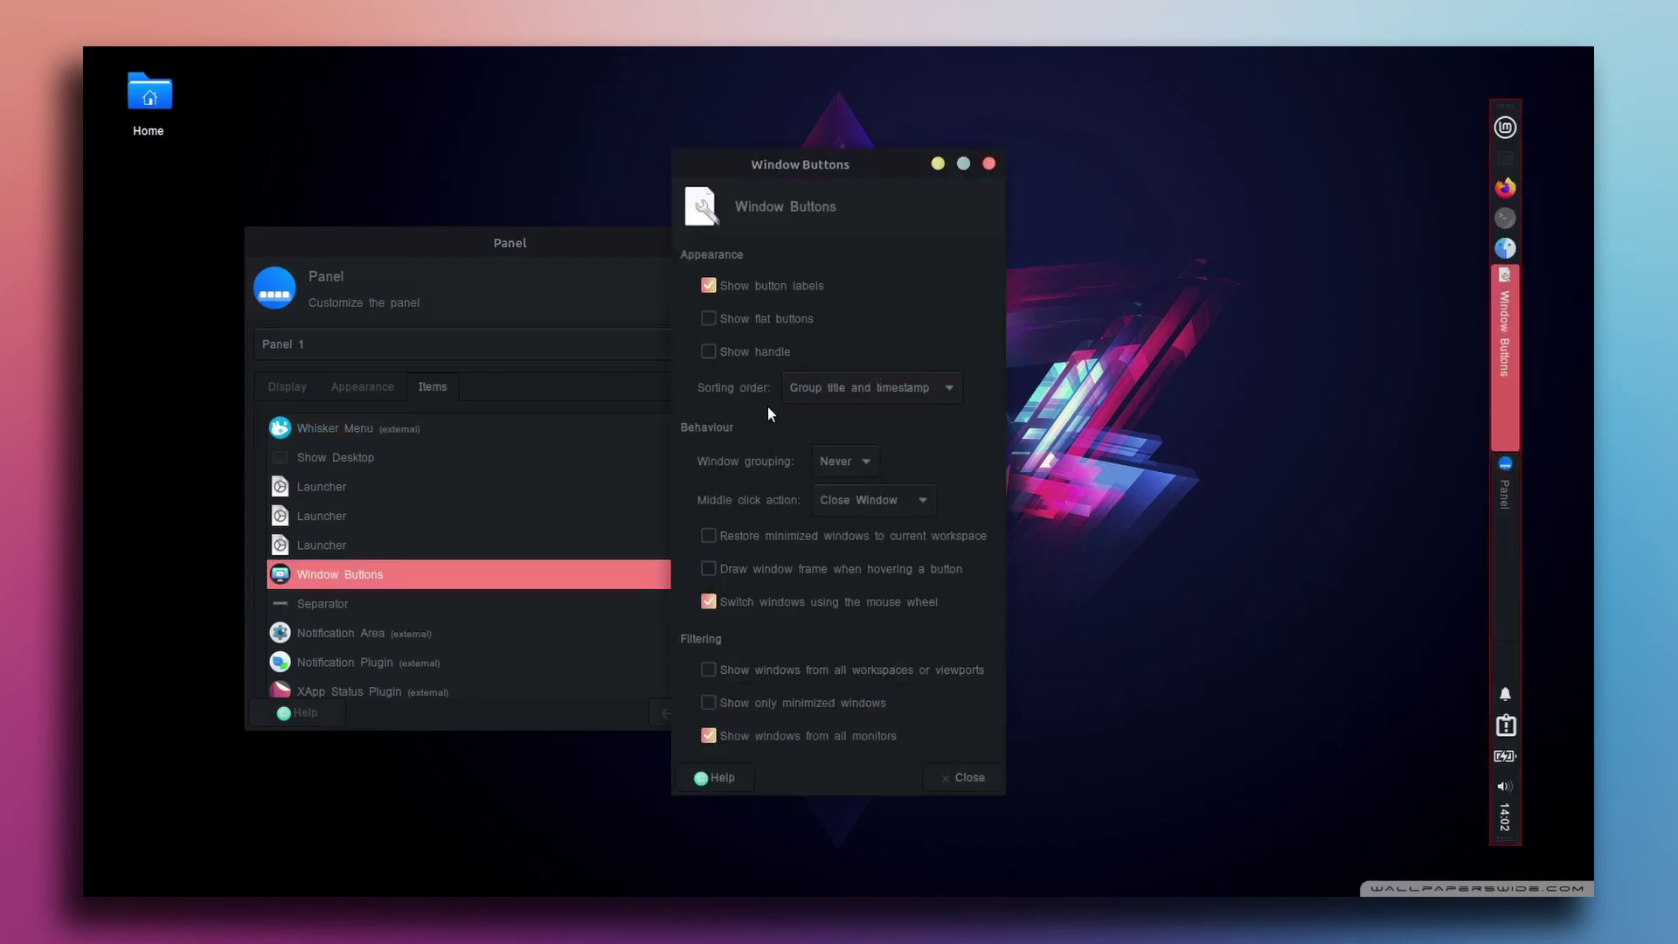
left_click(708, 286)
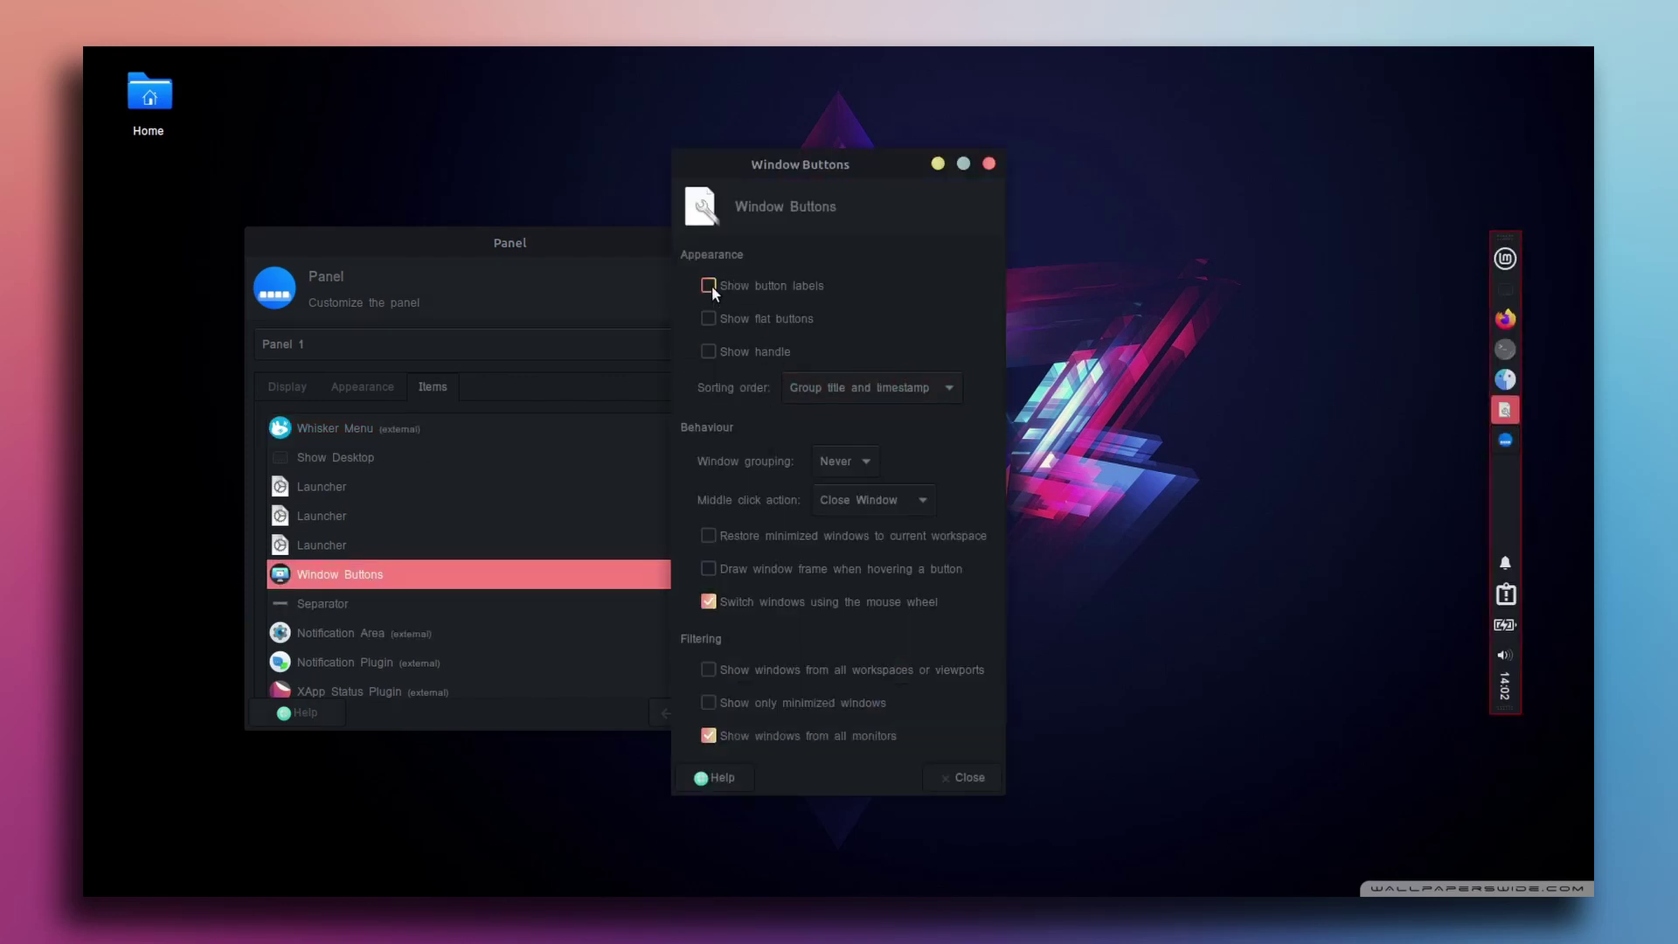
left_click(968, 783)
Set the length of Panel 1 to about 68% and return to all settings.
left_click(290, 386)
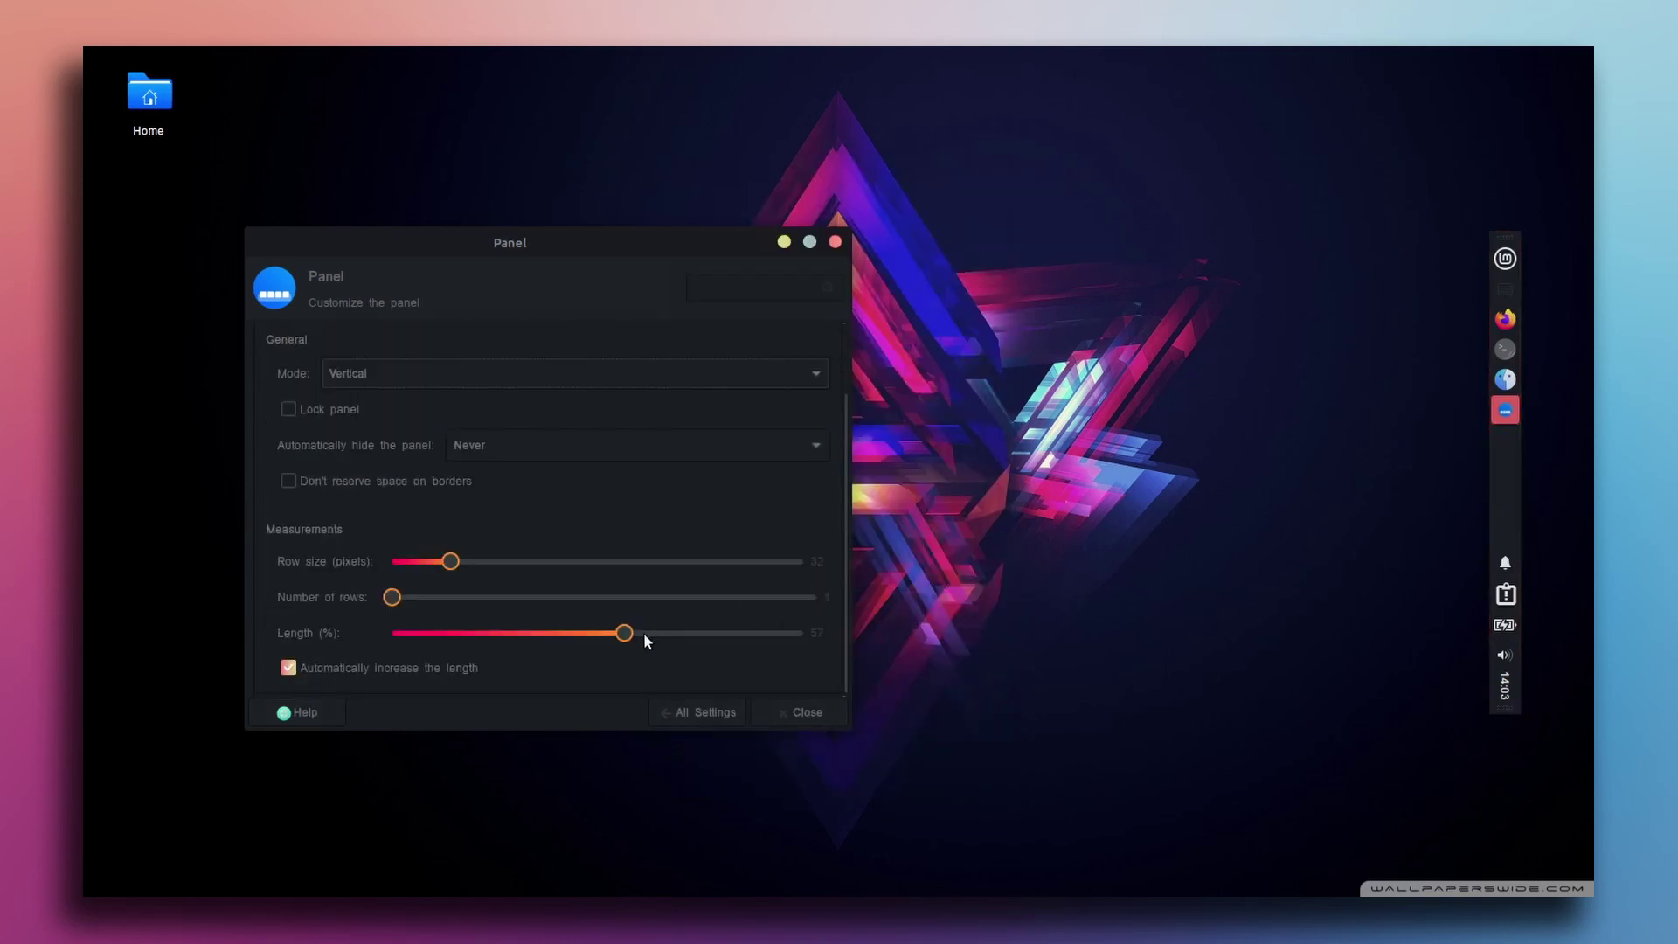
left_click_drag(639, 634, 674, 633)
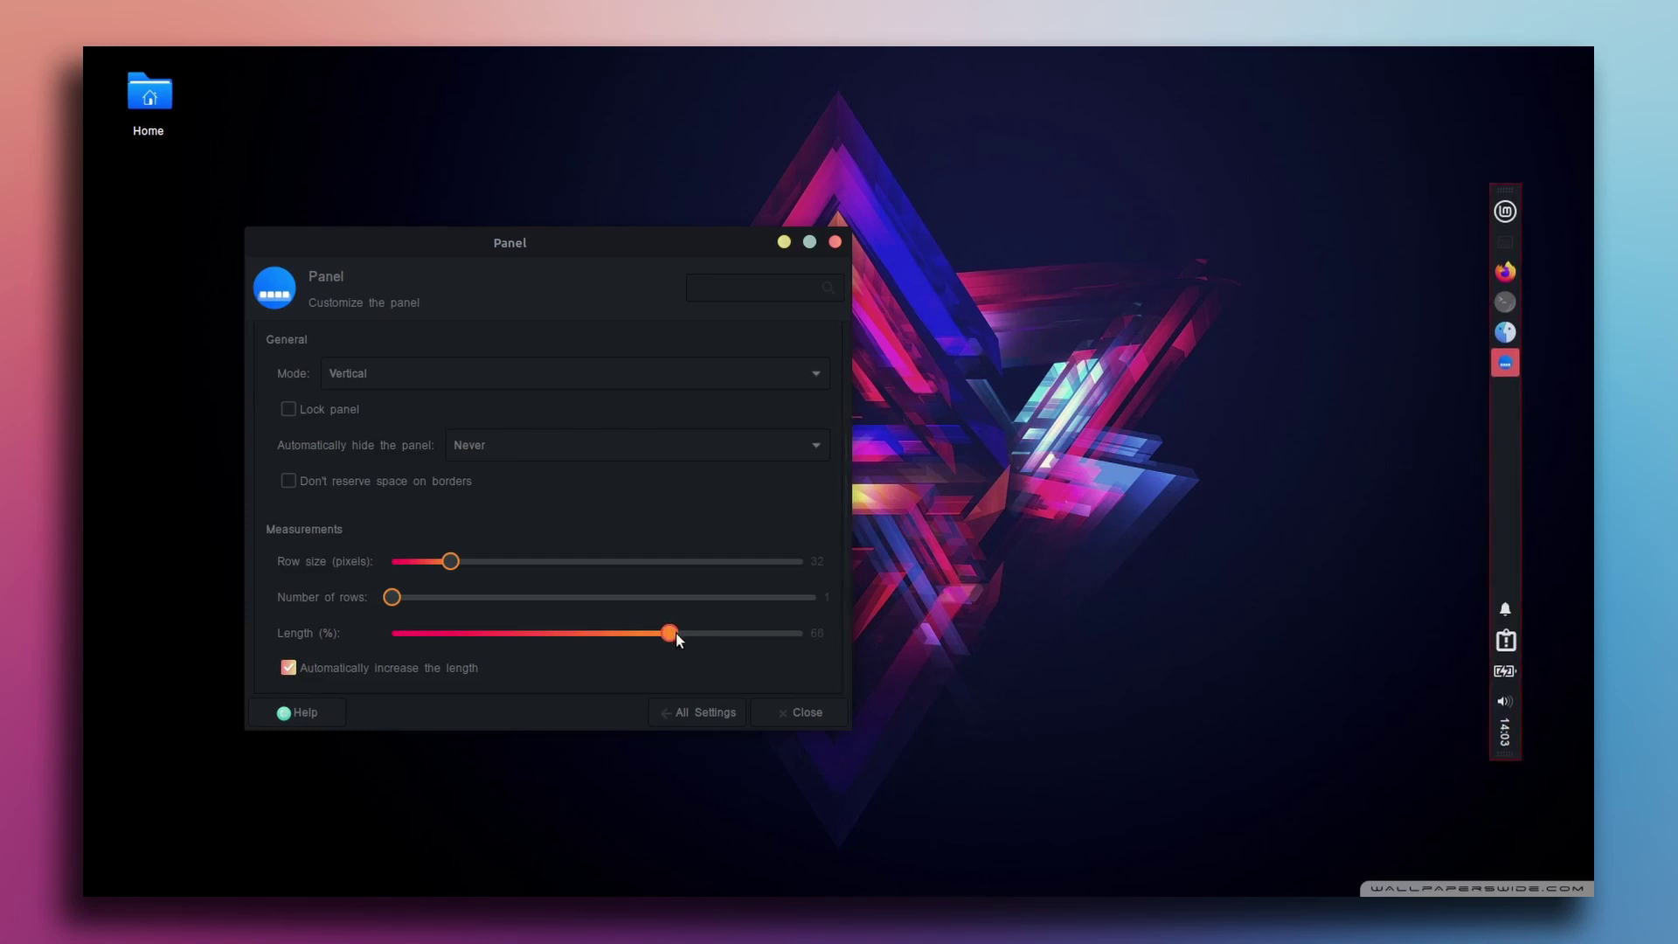
left_click(699, 712)
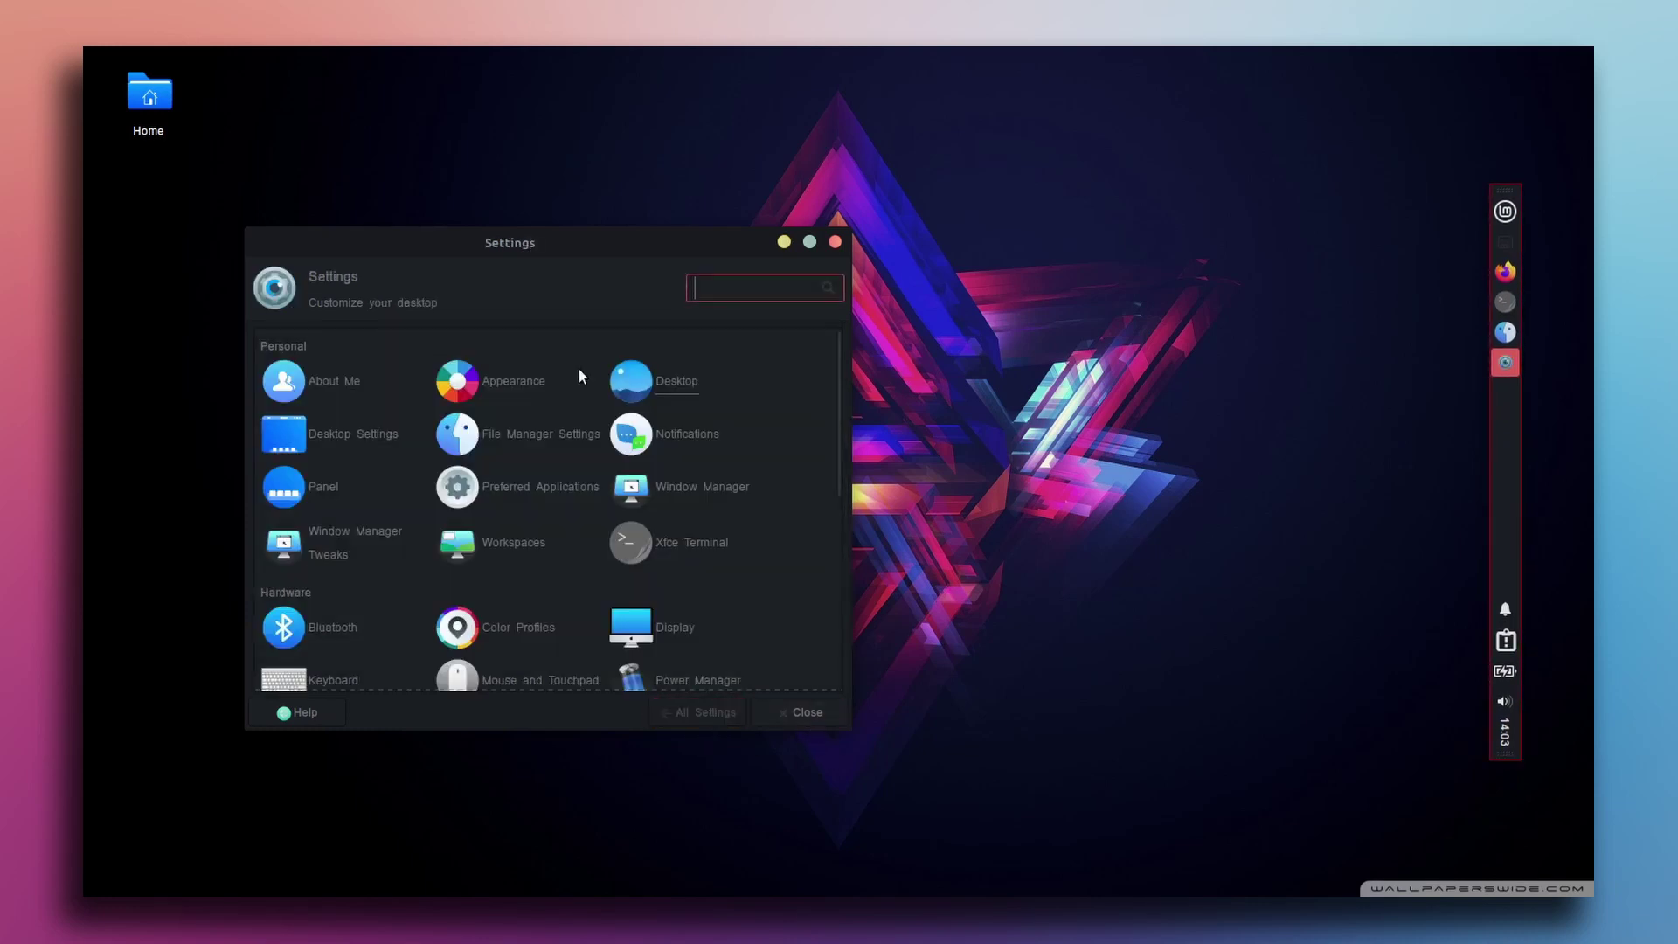
In the compositor tweaks, slightly lower the opacity of window decorations, inactive windows, windows during move, and popup windows.
left_click(355, 546)
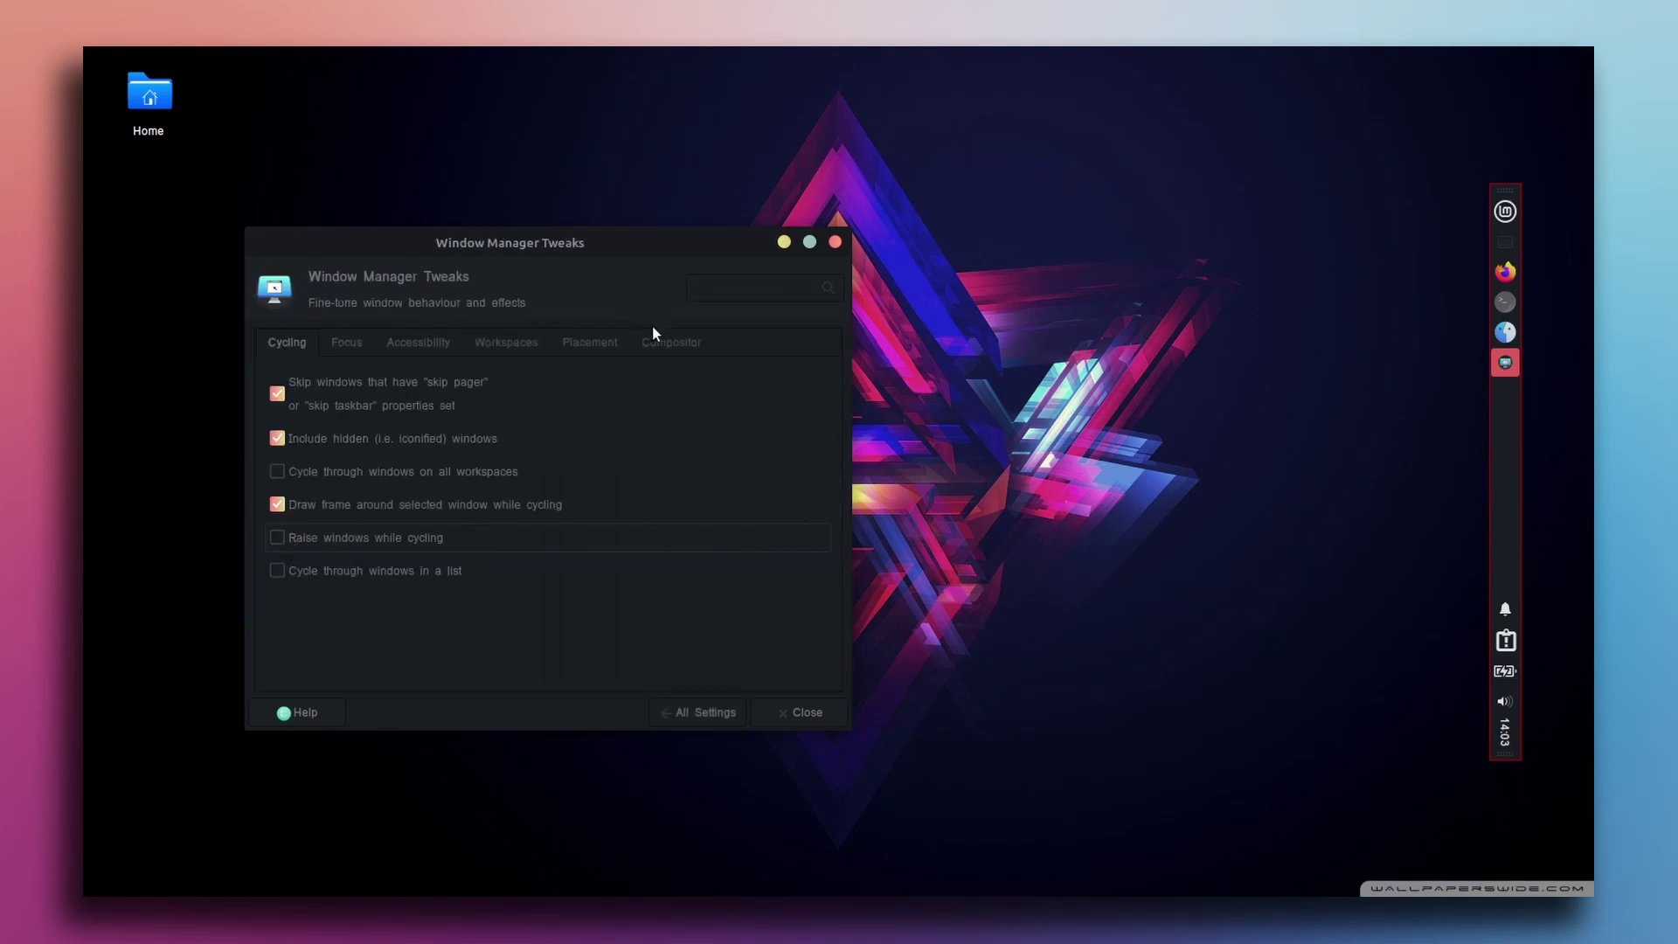
left_click(680, 342)
scroll(273, 605, "down", 1)
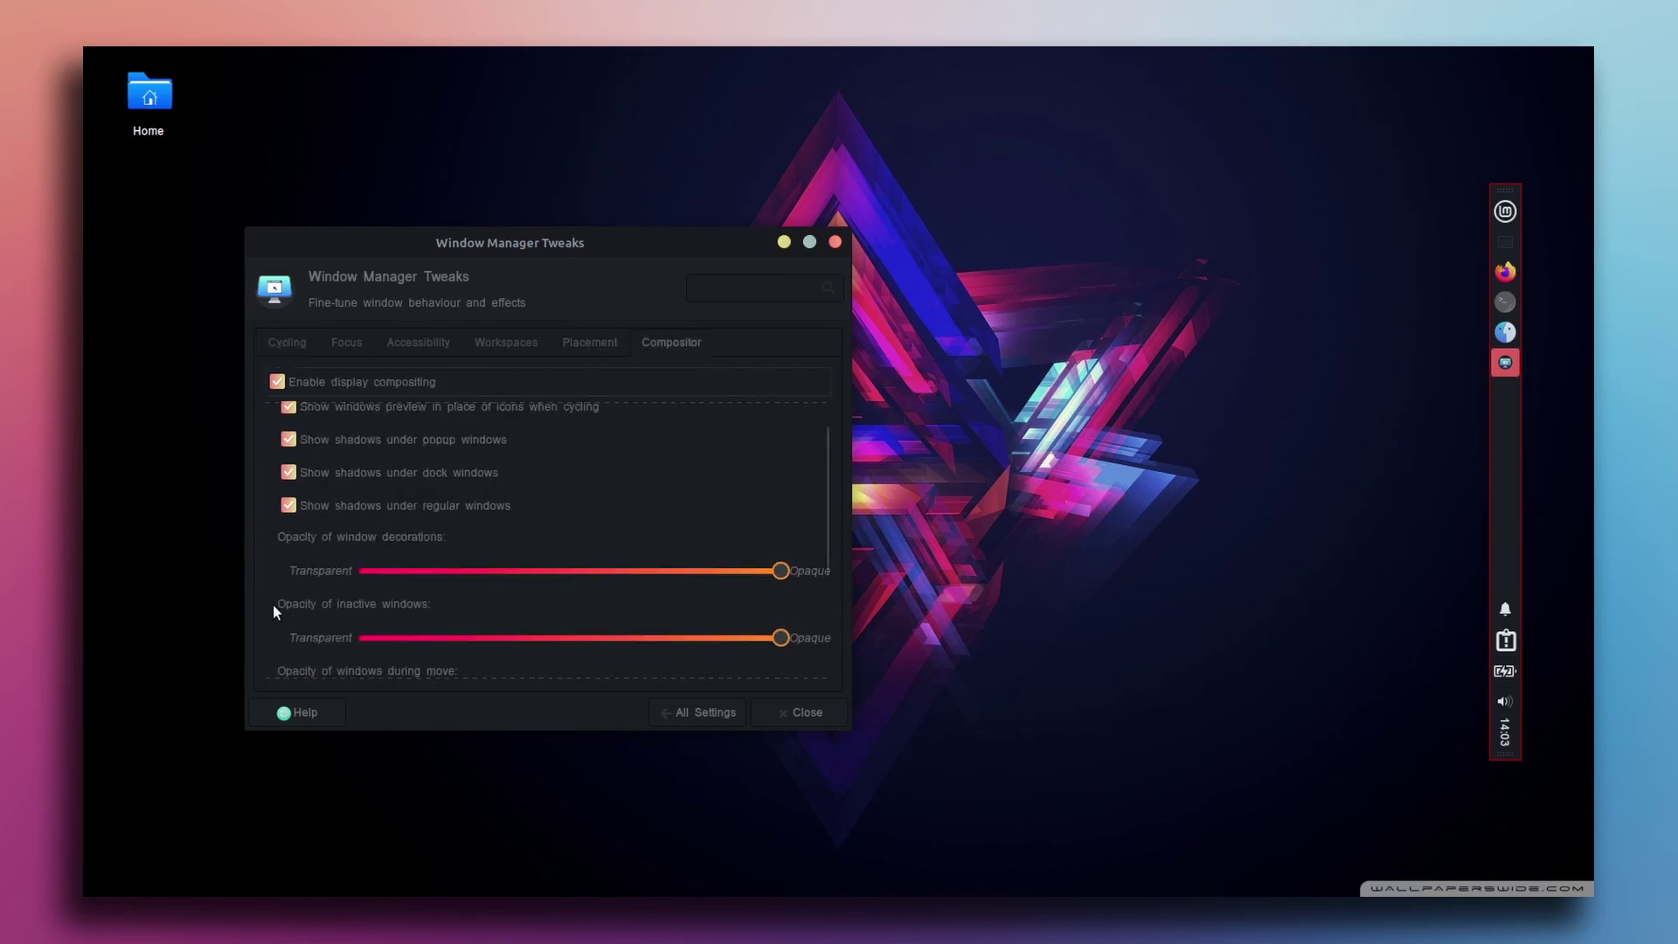
left_click(743, 568)
scroll(279, 587, "down", 3)
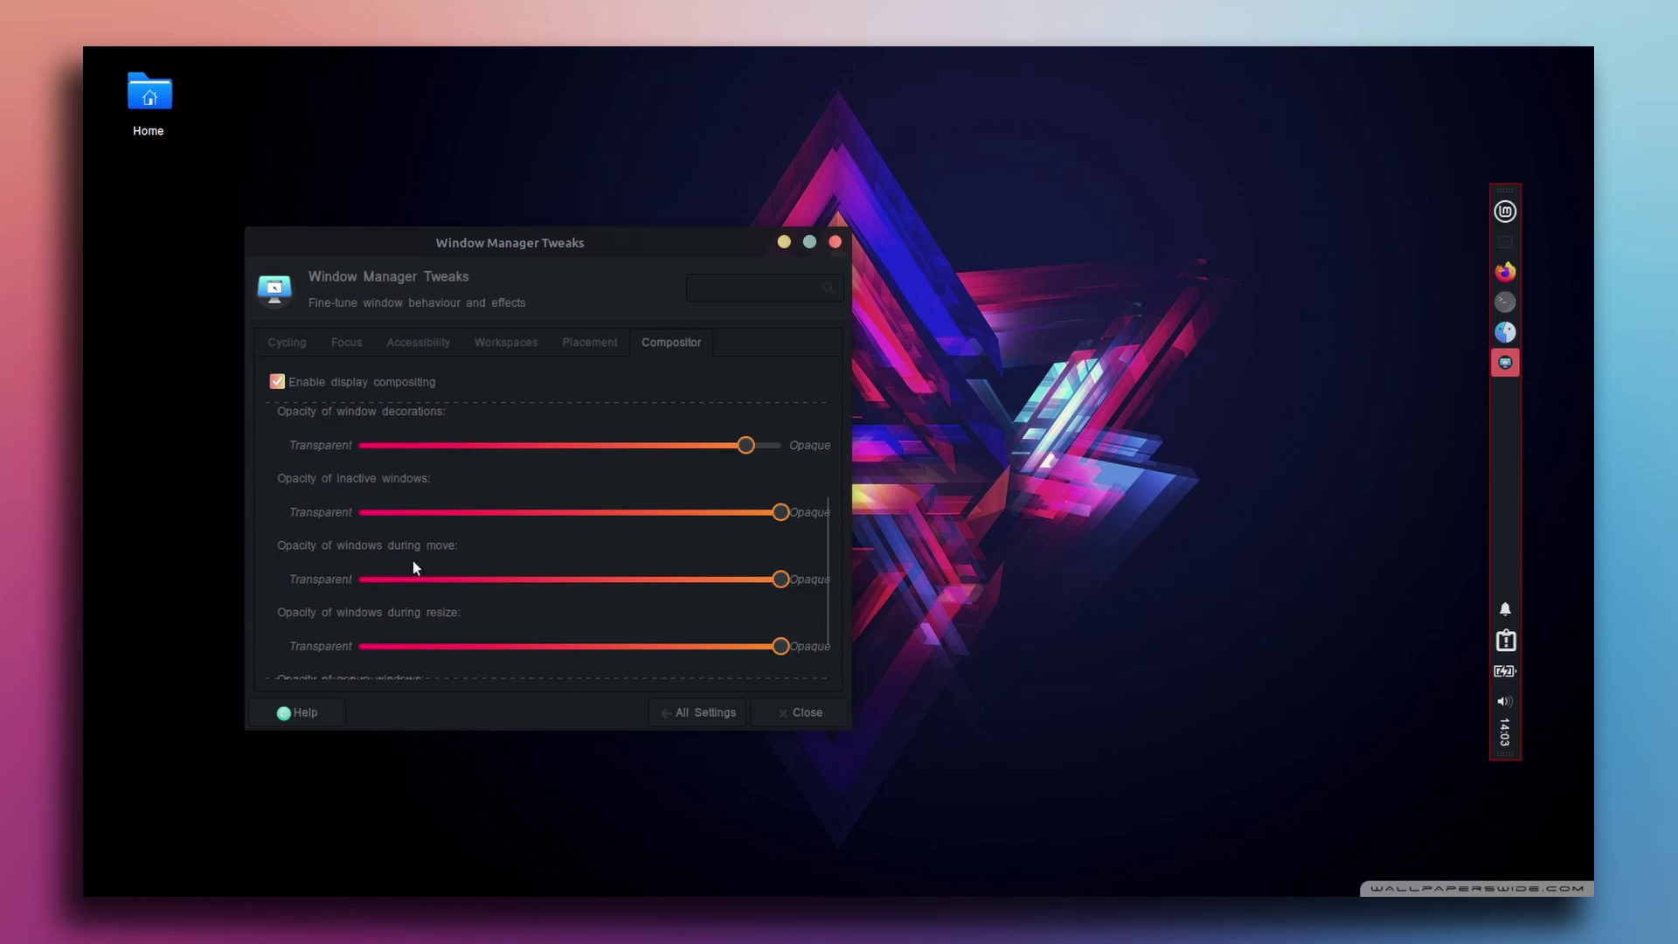
left_click_drag(778, 514, 764, 512)
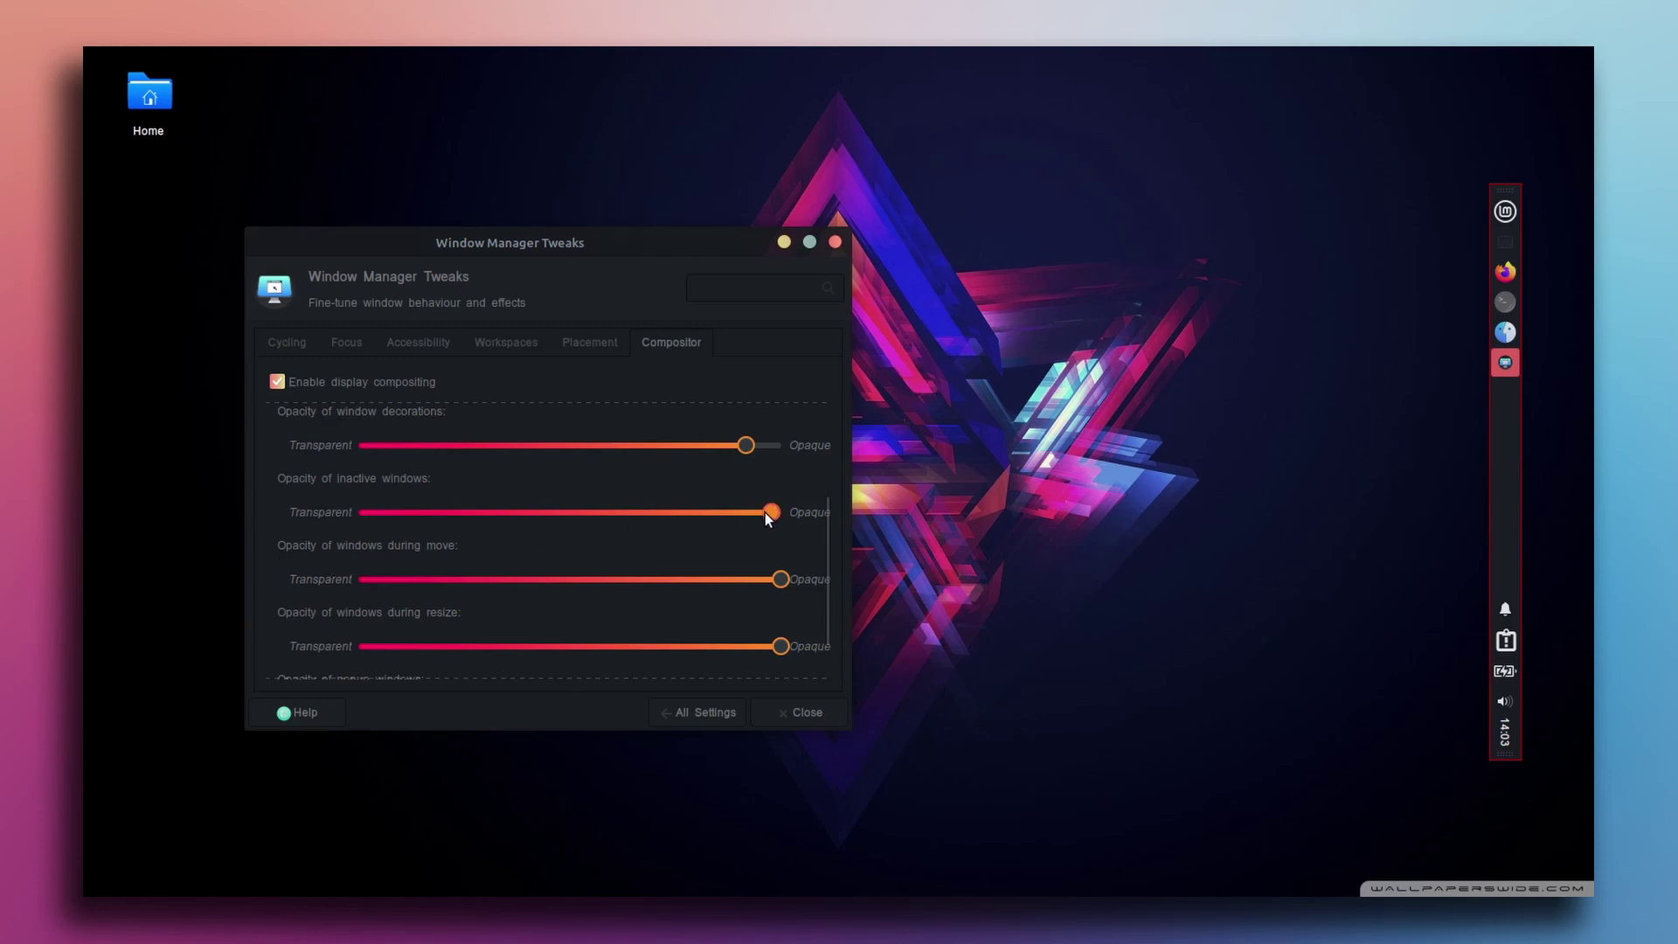
left_click(770, 581)
scroll(273, 575, "down", 2)
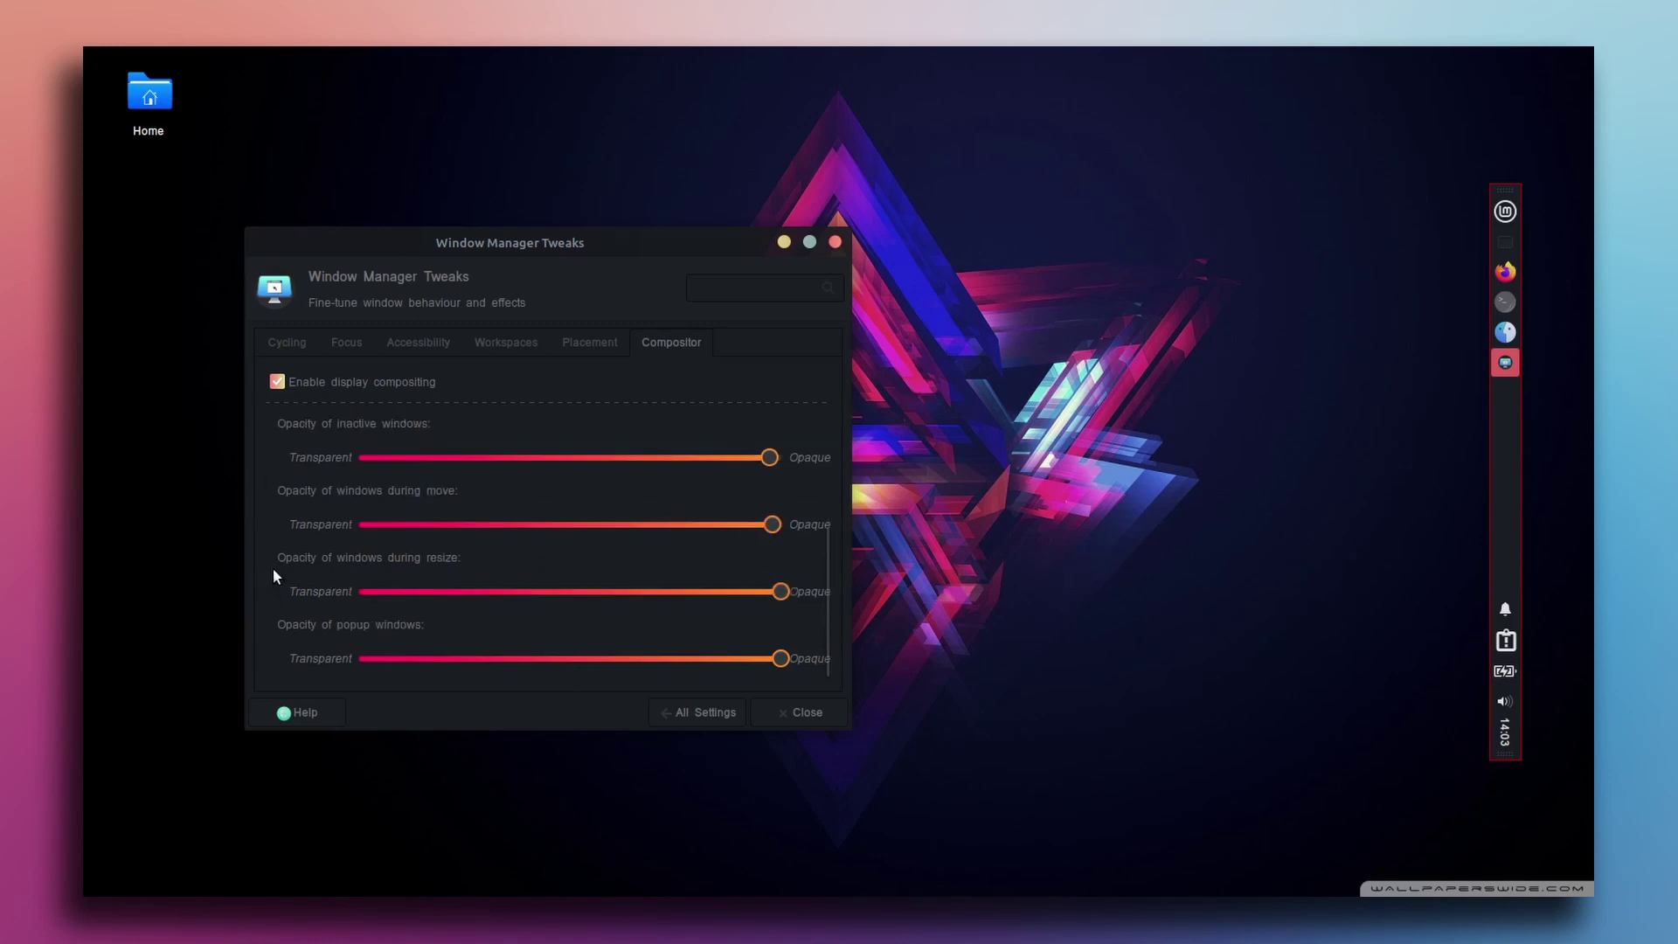
left_click_drag(783, 655, 762, 657)
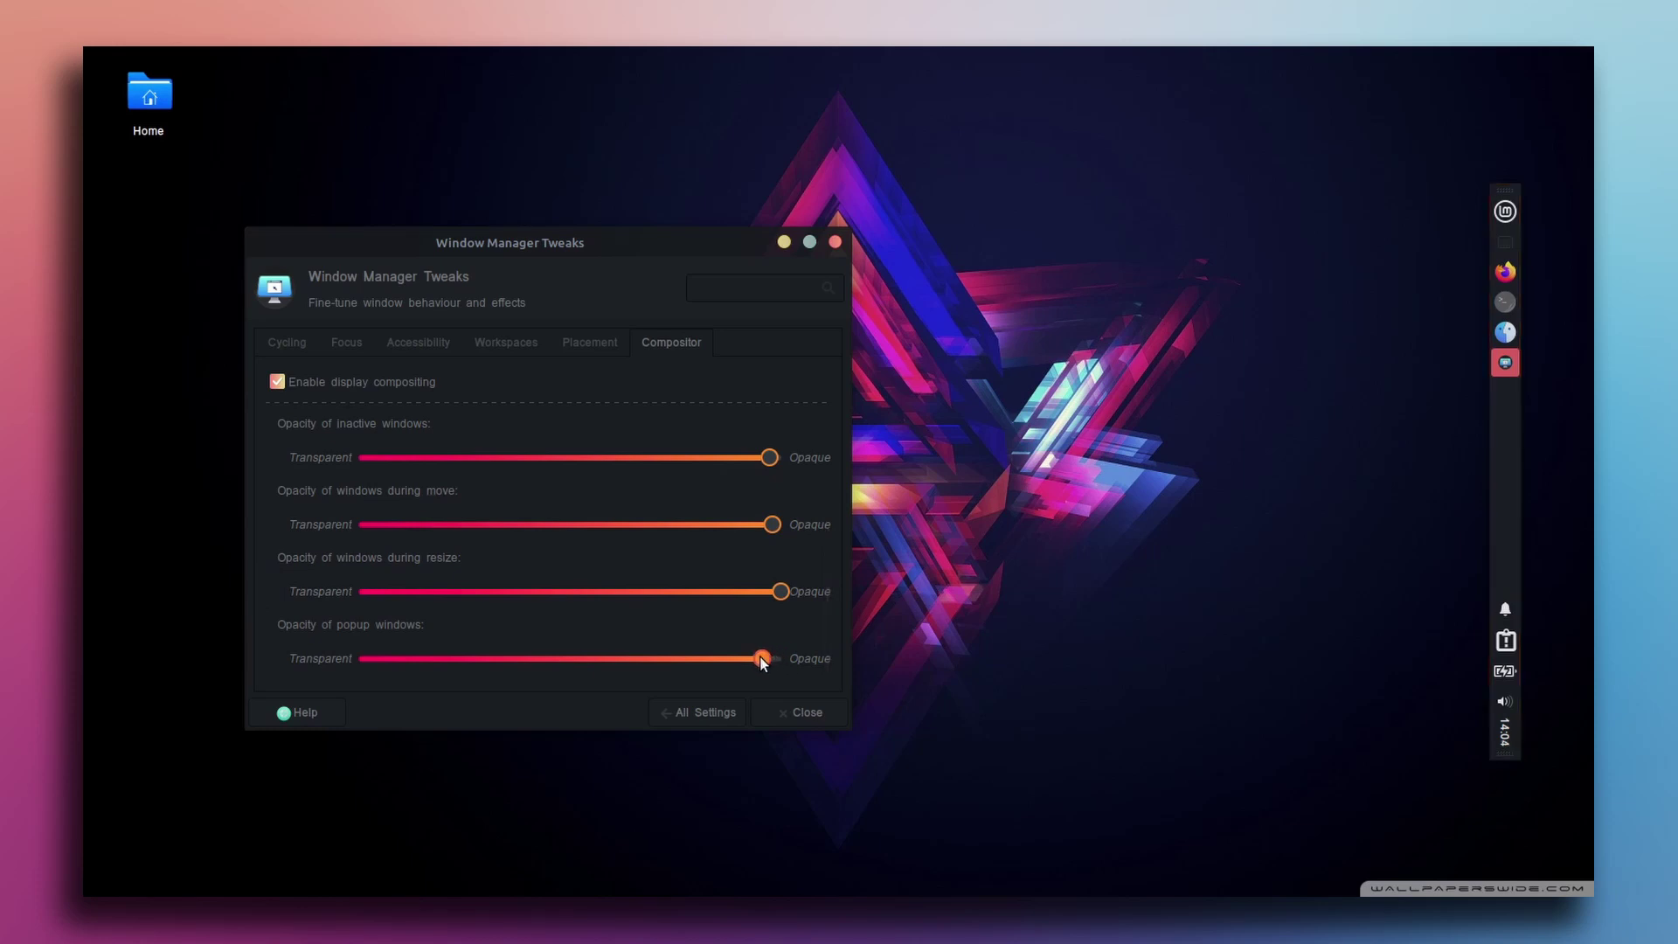
Check the new window transparency by opening and moving a file manager window, close it, and return to all settings.
left_click(1506, 334)
left_click_drag(909, 283, 1232, 281)
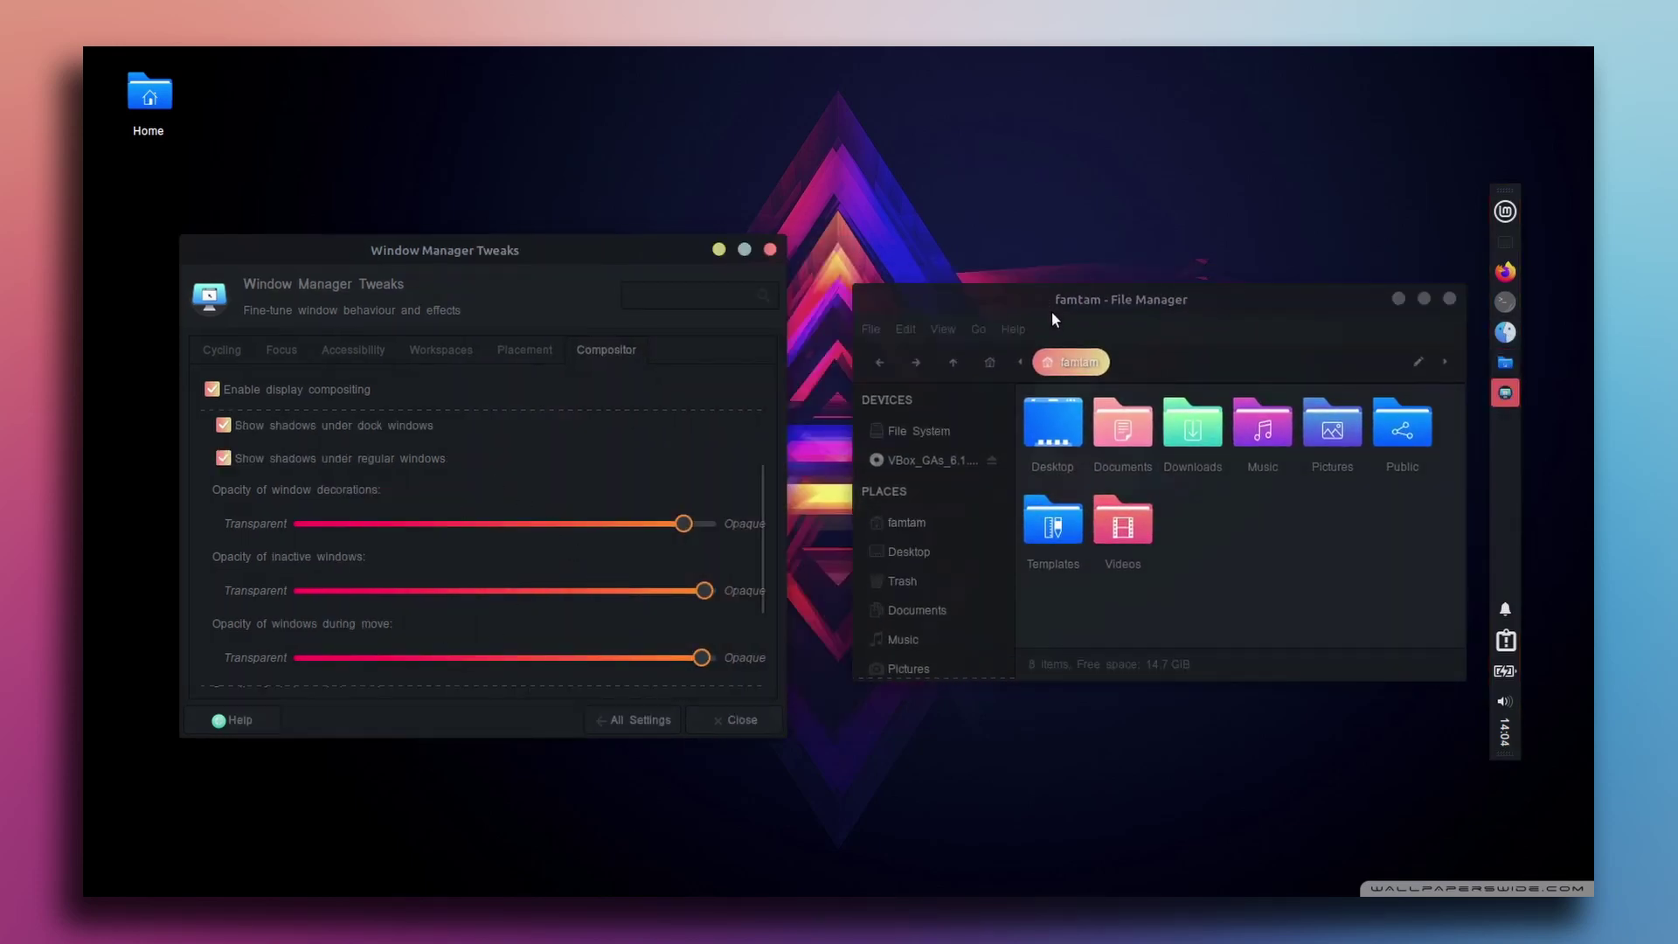
left_click(1449, 299)
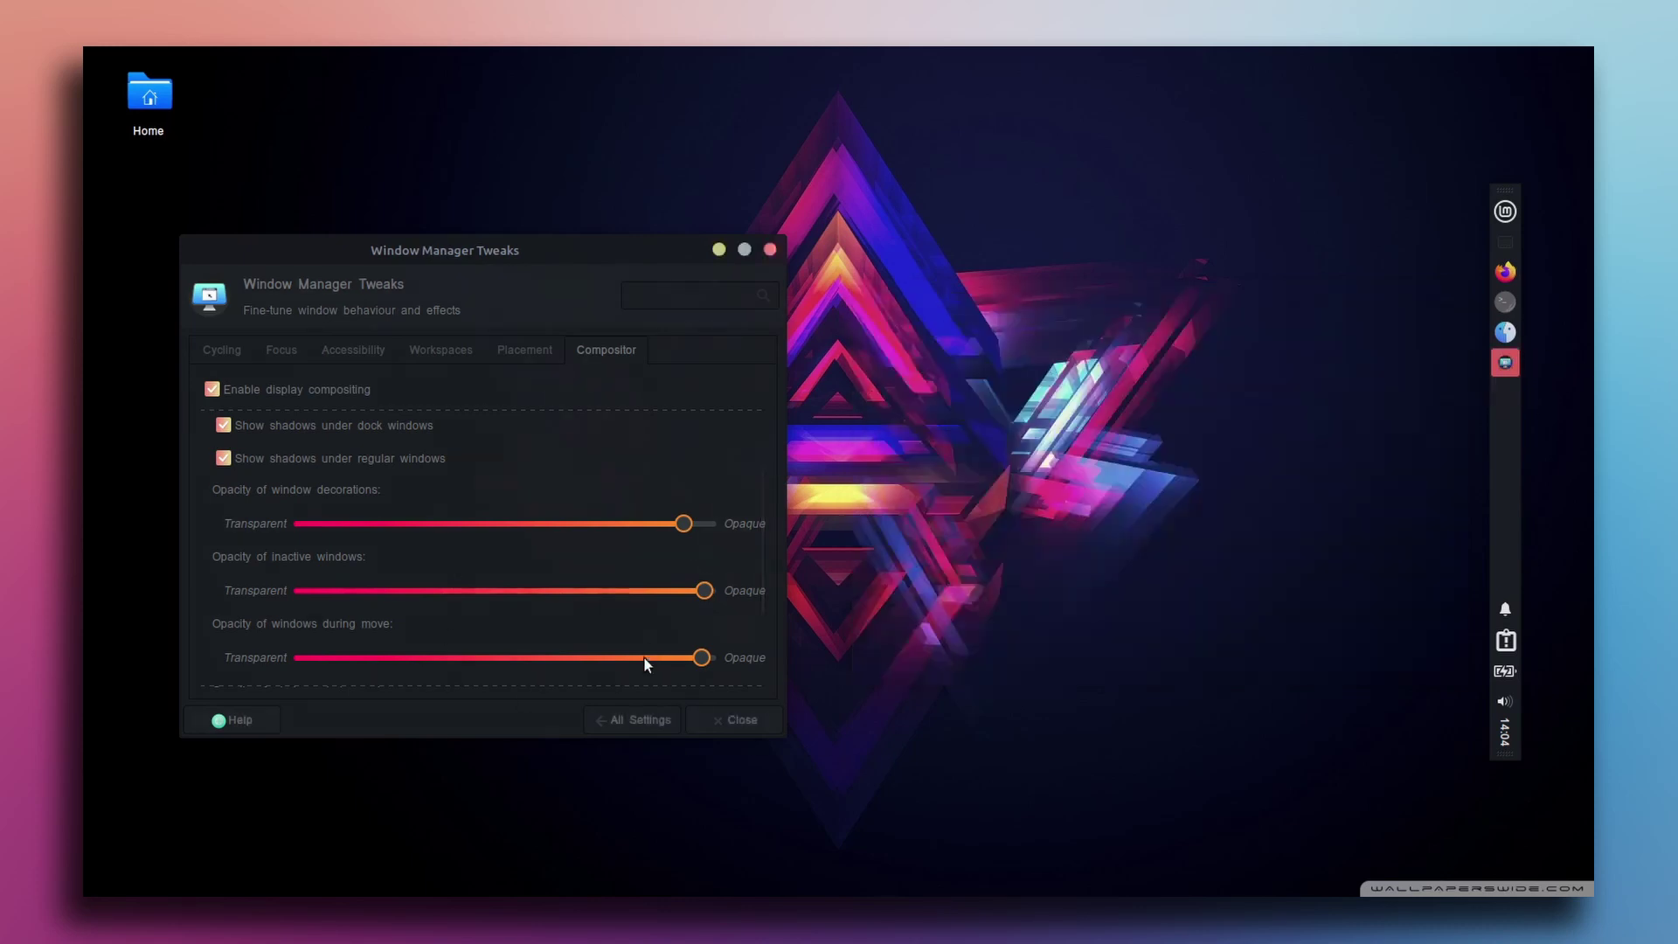
left_click(631, 719)
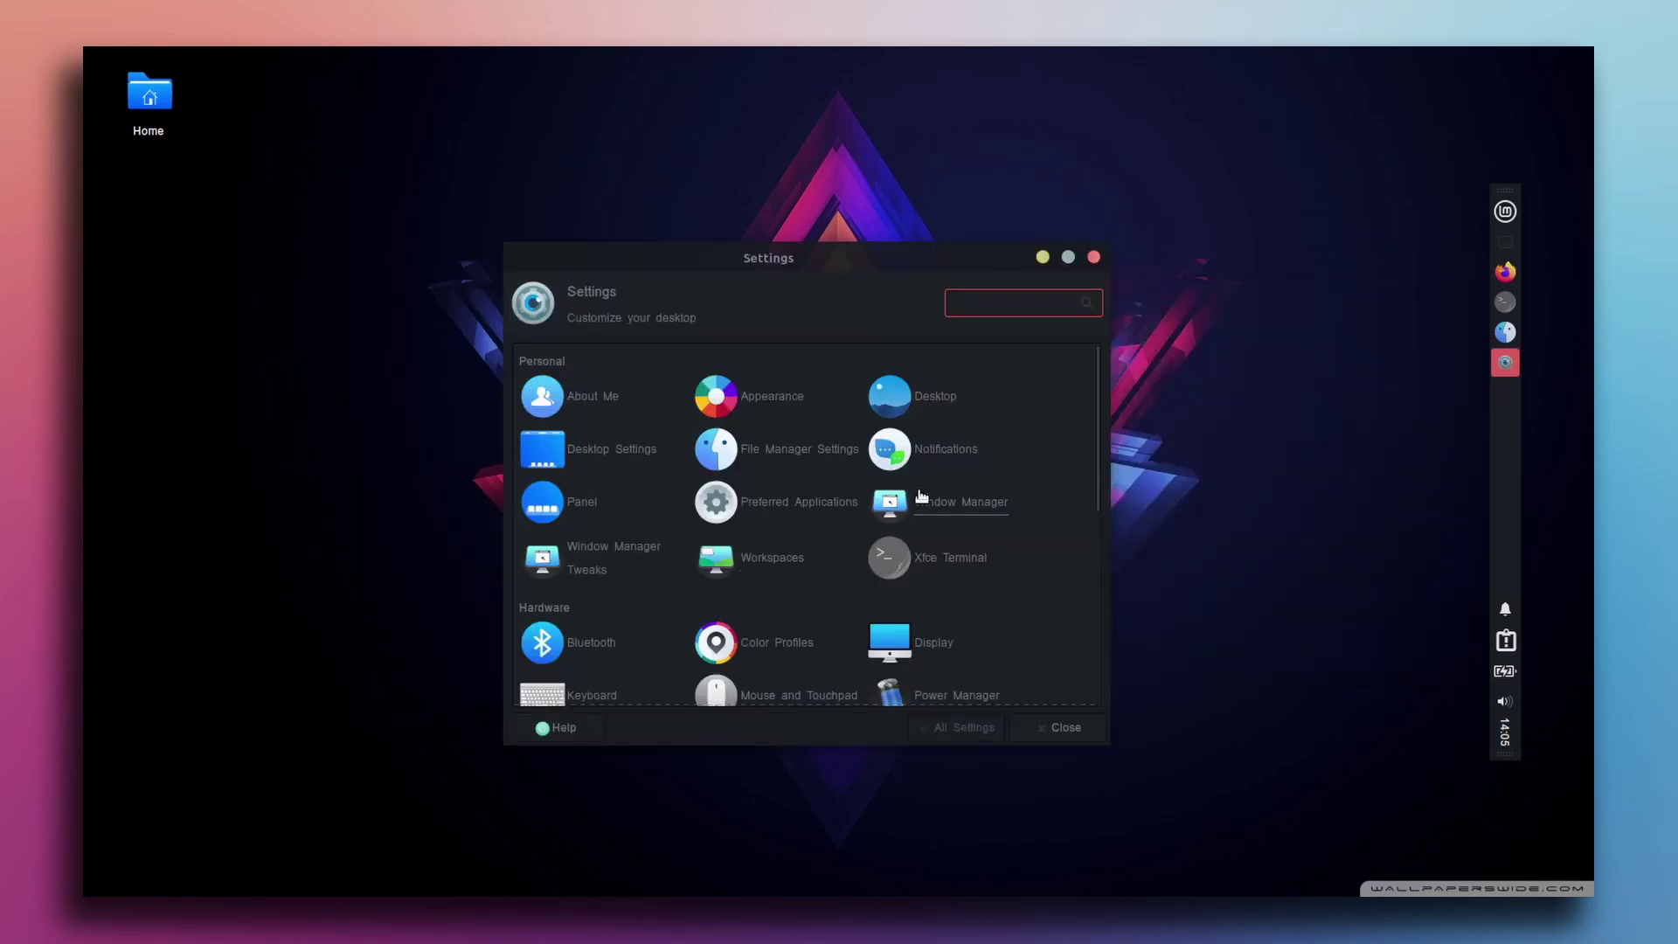
Open the Whisker Menu properties from the Panel 1 items, hide application descriptions, and check the resulting menu.
left_click(581, 511)
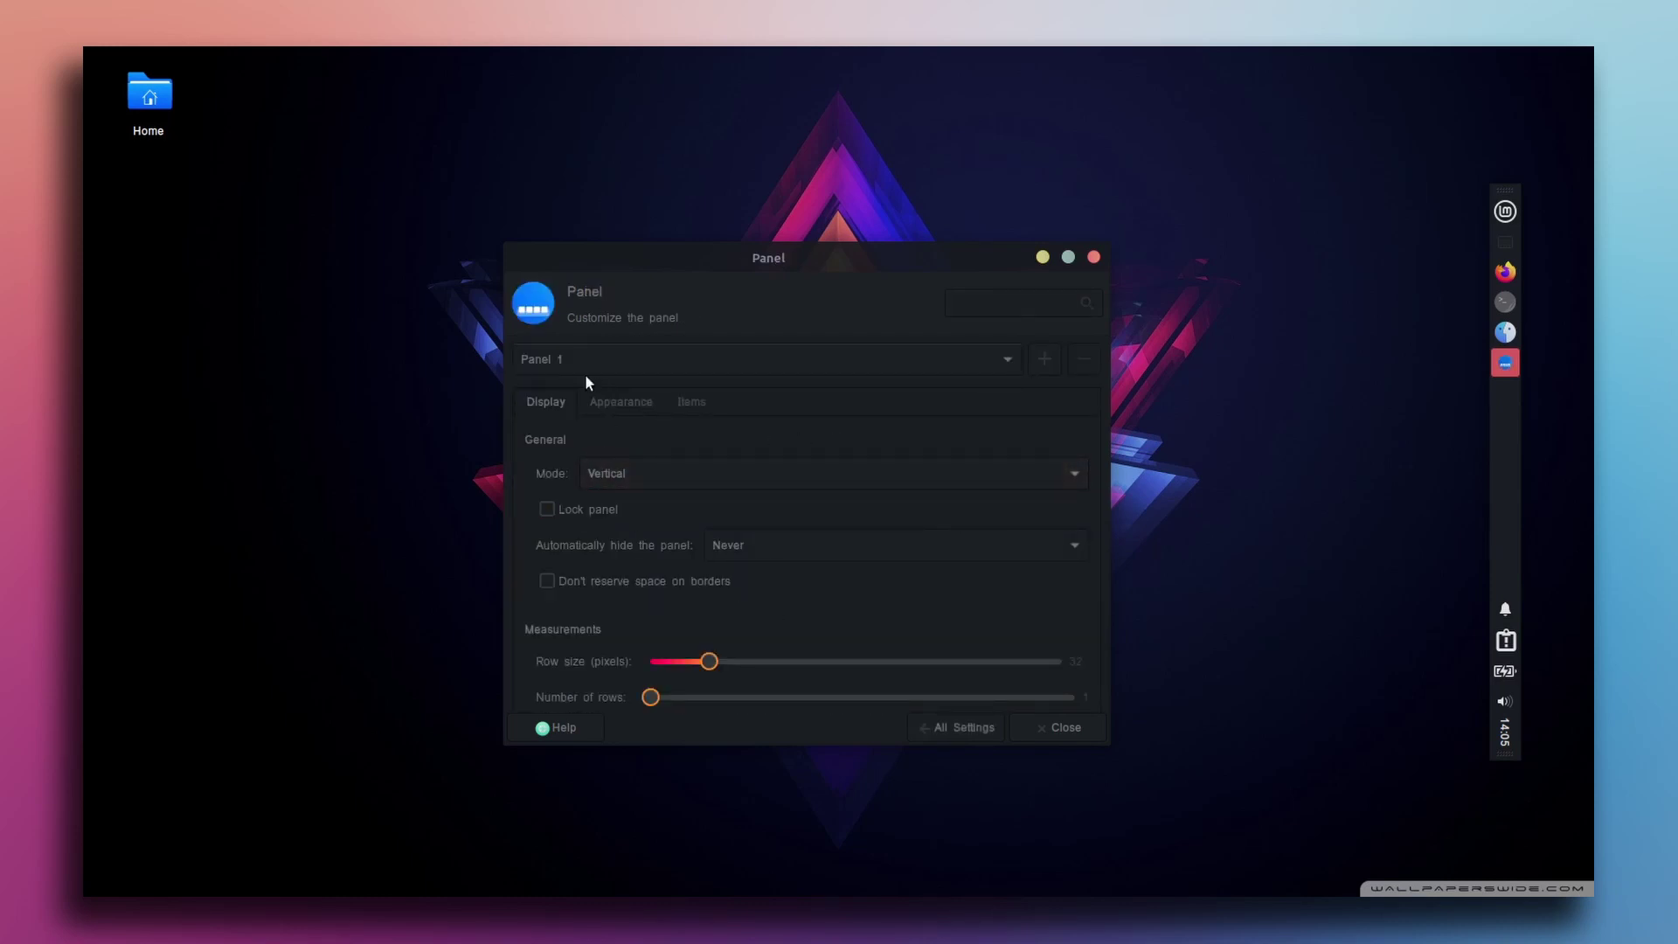
left_click(691, 404)
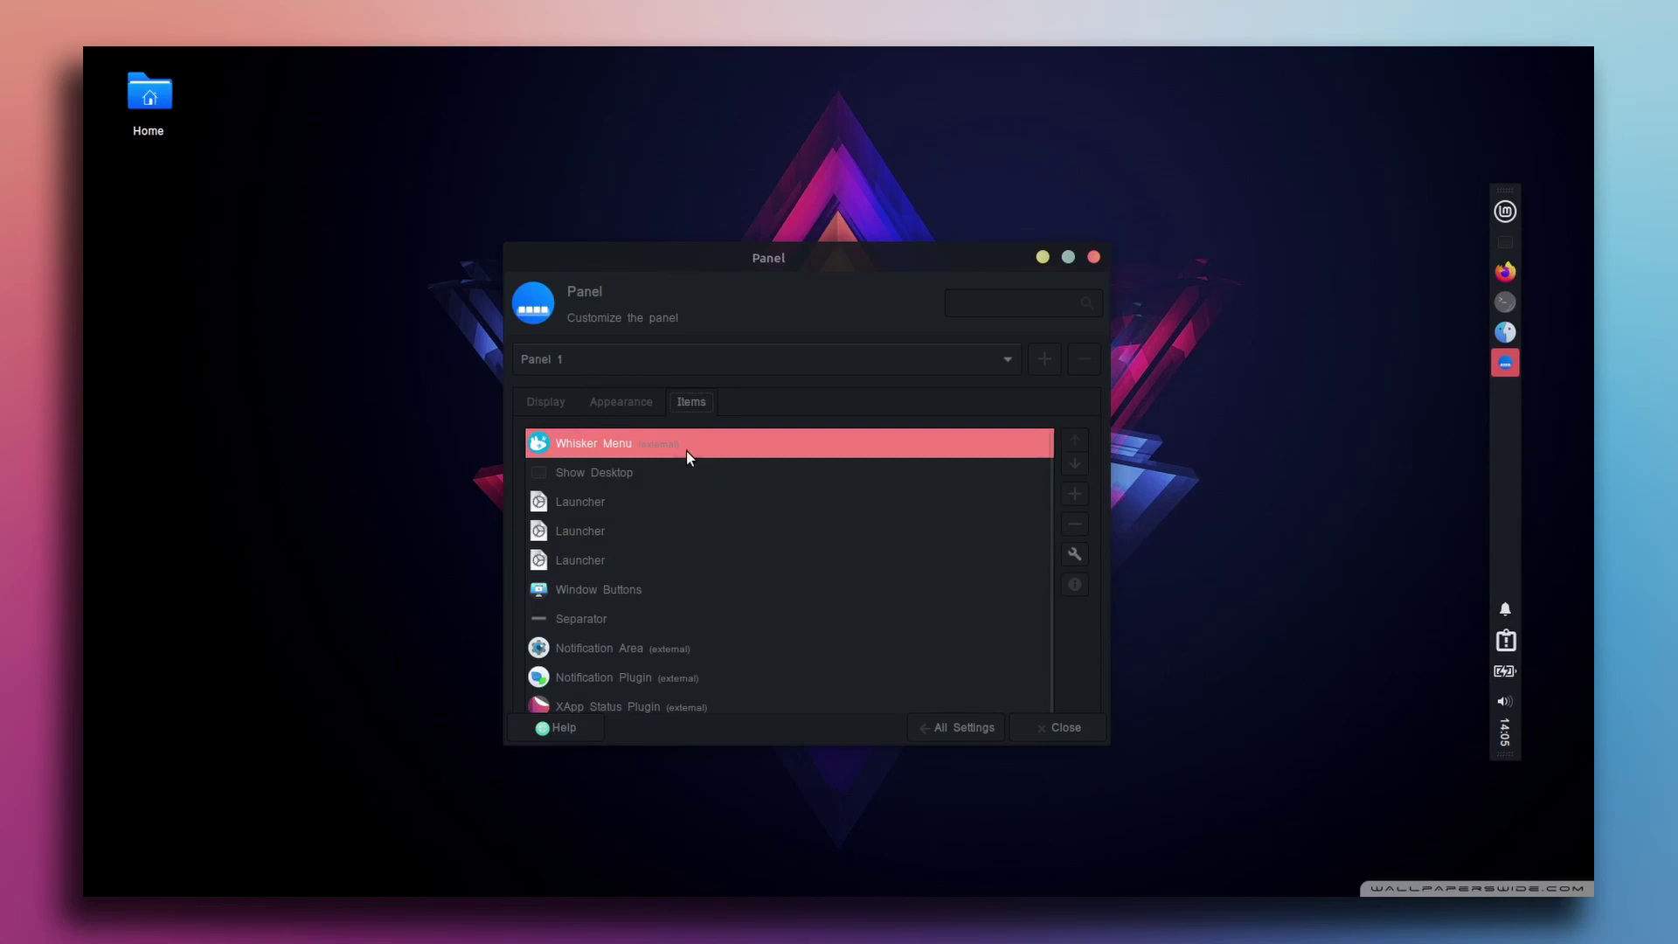
double_click(610, 443)
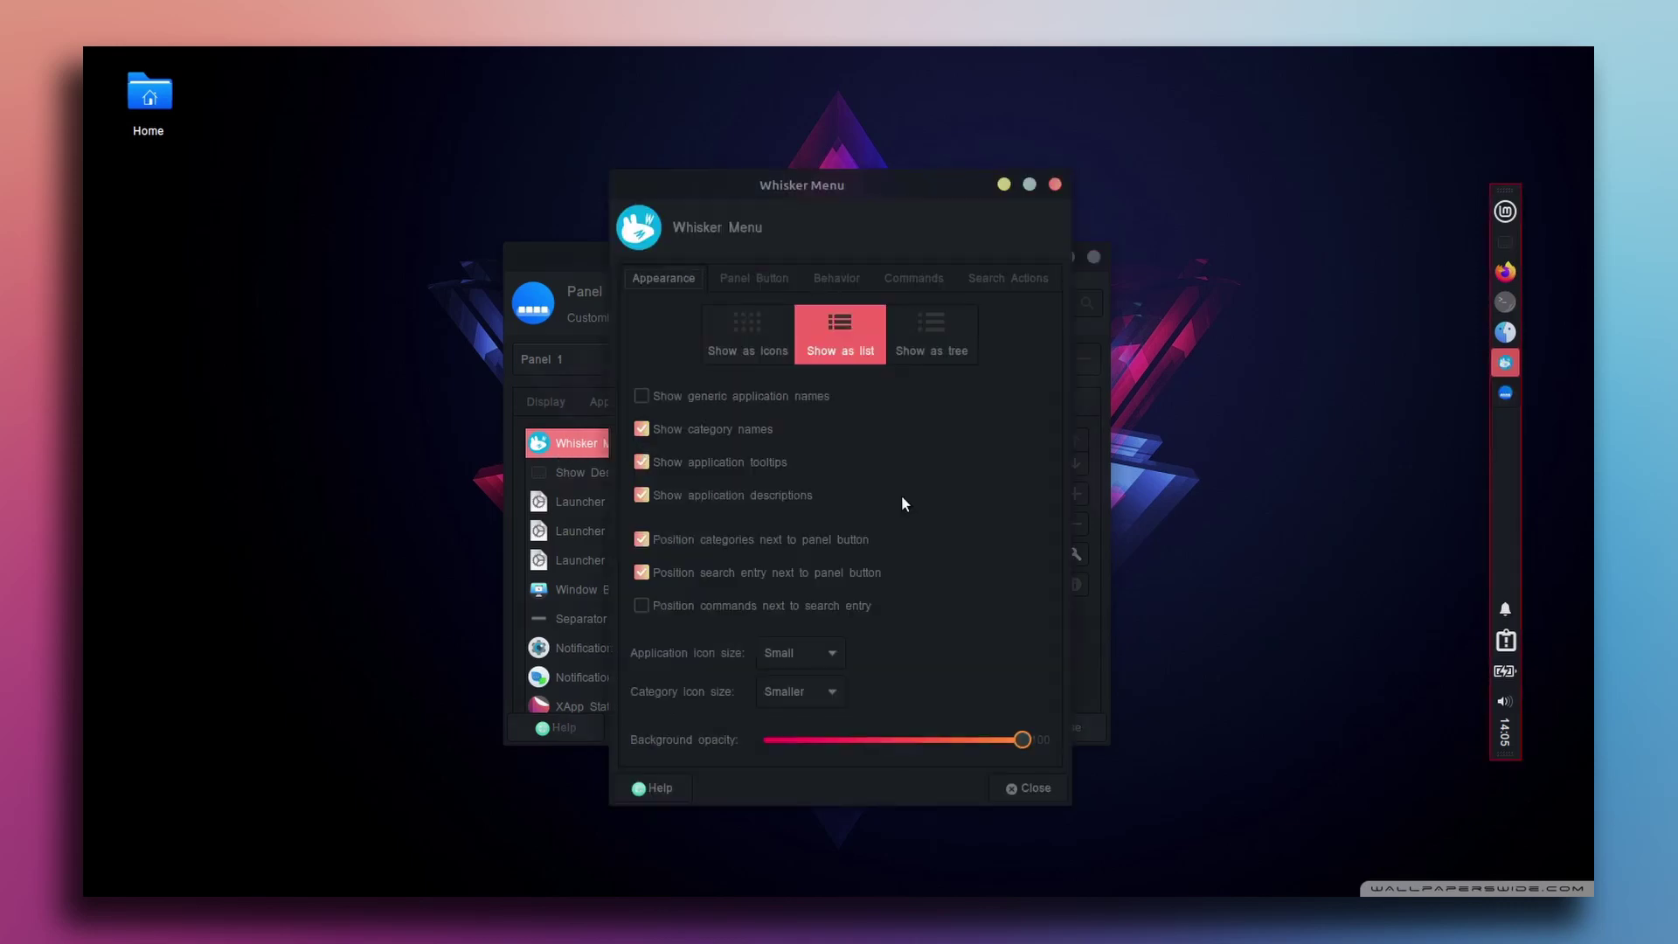
left_click(641, 495)
left_click(1507, 213)
left_click(1506, 213)
Set the Whisker Menu background opacity to 60, change its application icon size, and close its properties.
left_click(919, 739)
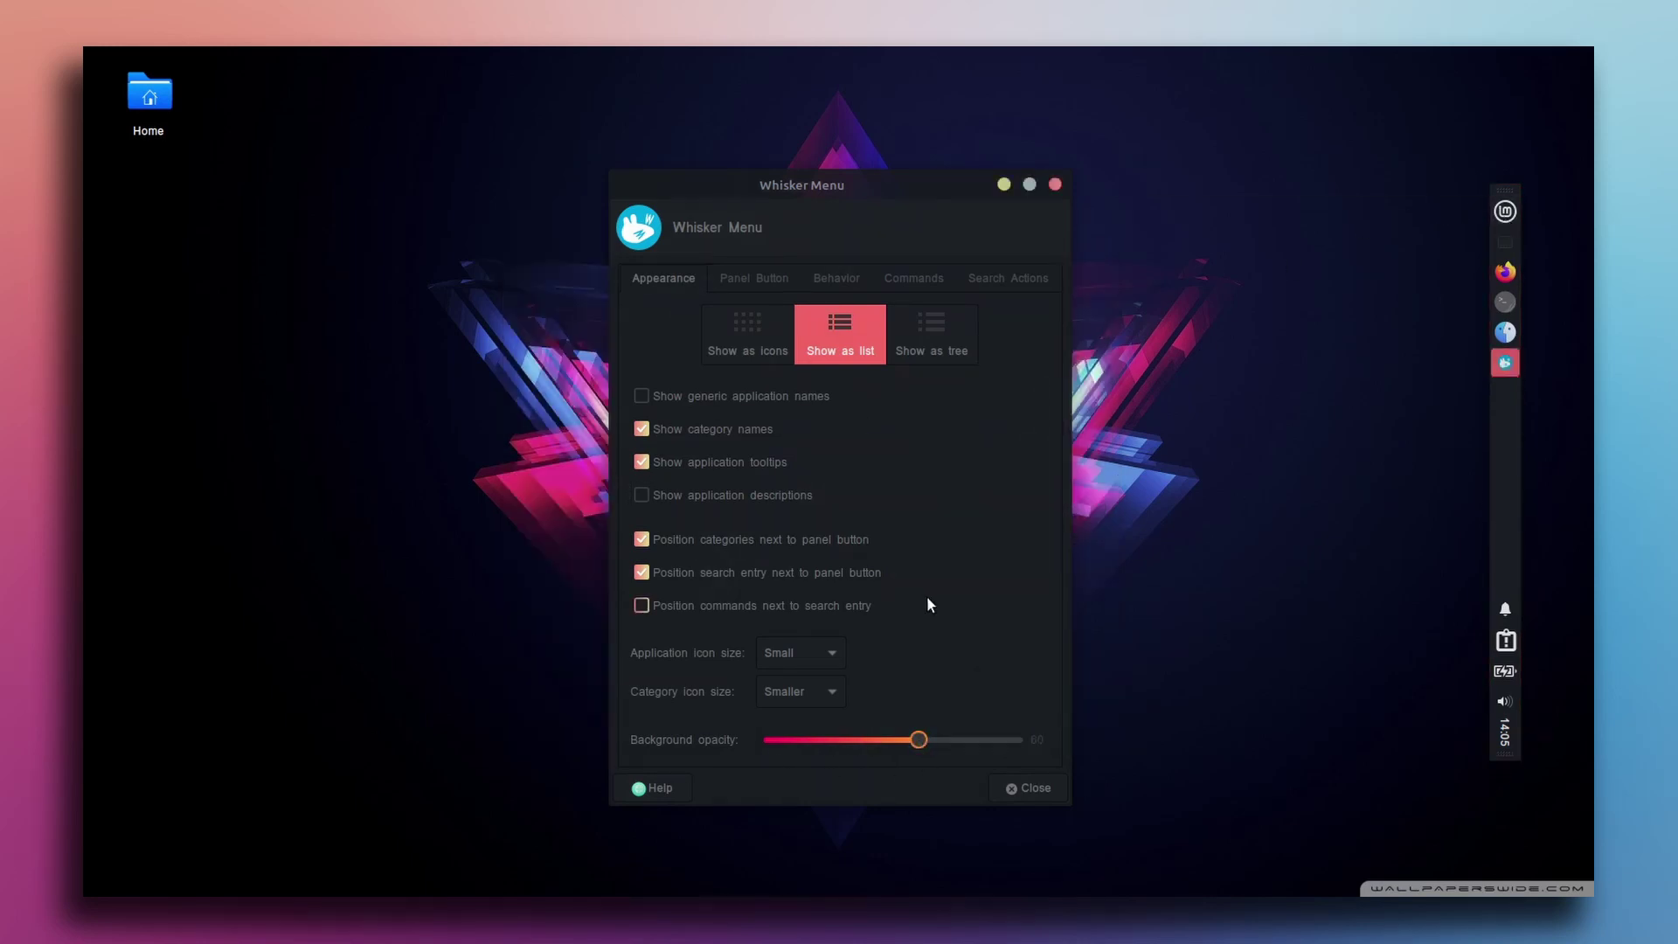
left_click(800, 652)
left_click(799, 615)
left_click(1028, 787)
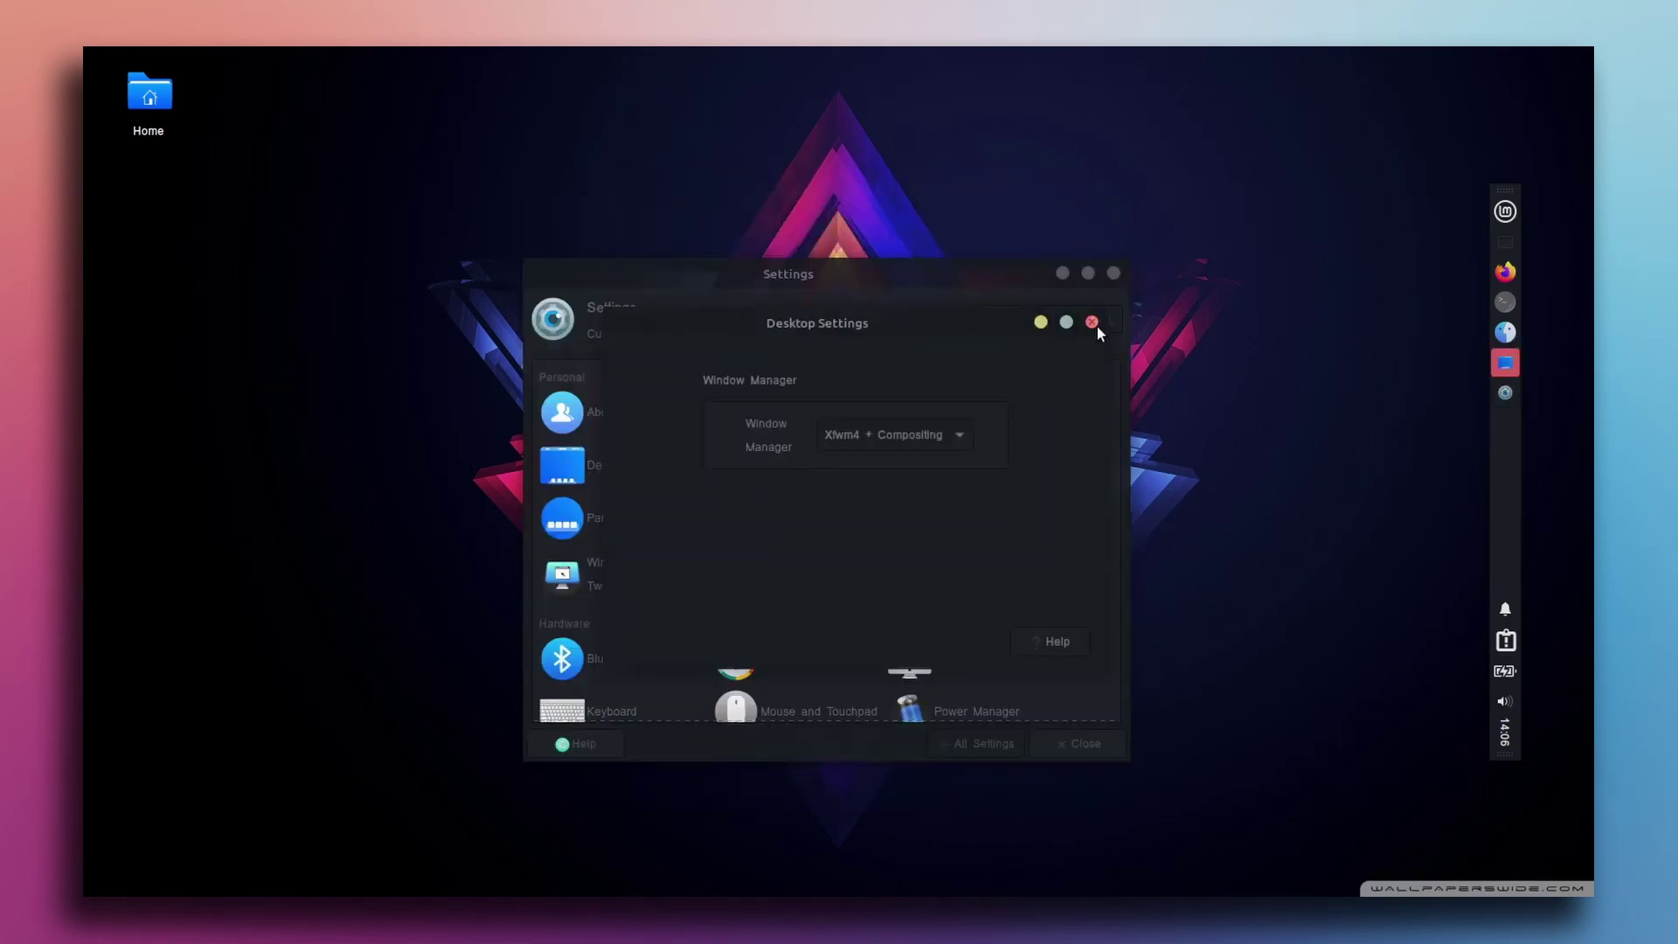
Close the Desktop Settings dialog, remove Home from the desktop's default icons, and close the settings window.
left_click(1091, 322)
left_click(576, 464)
left_click(704, 375)
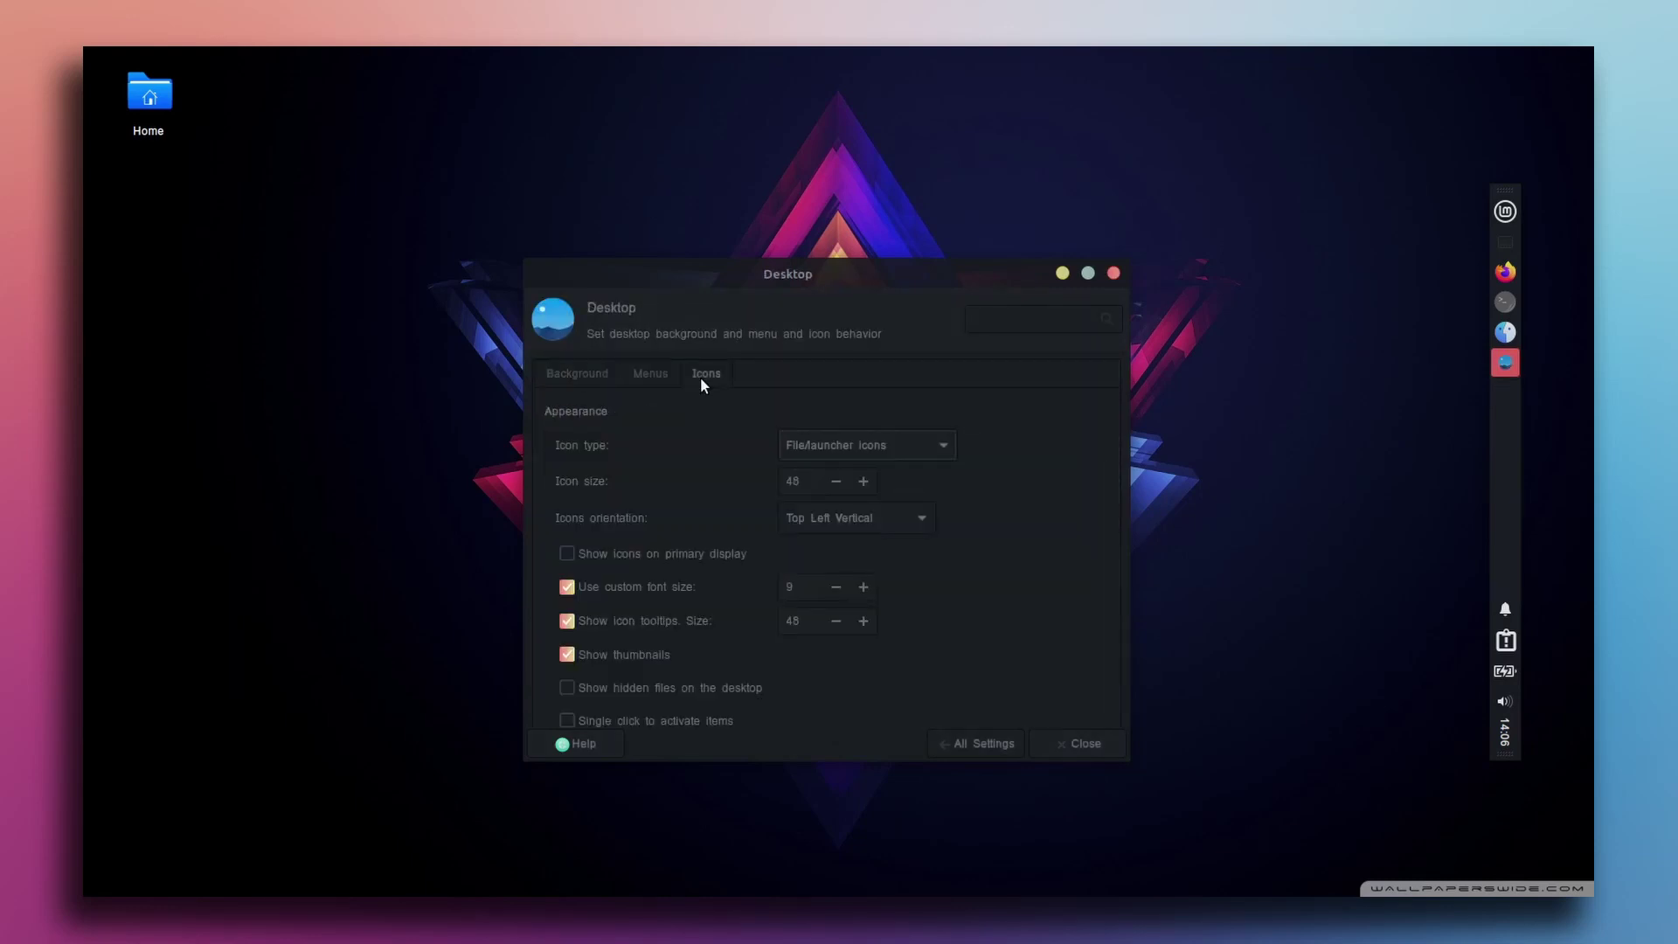
scroll(751, 379, "up", 1)
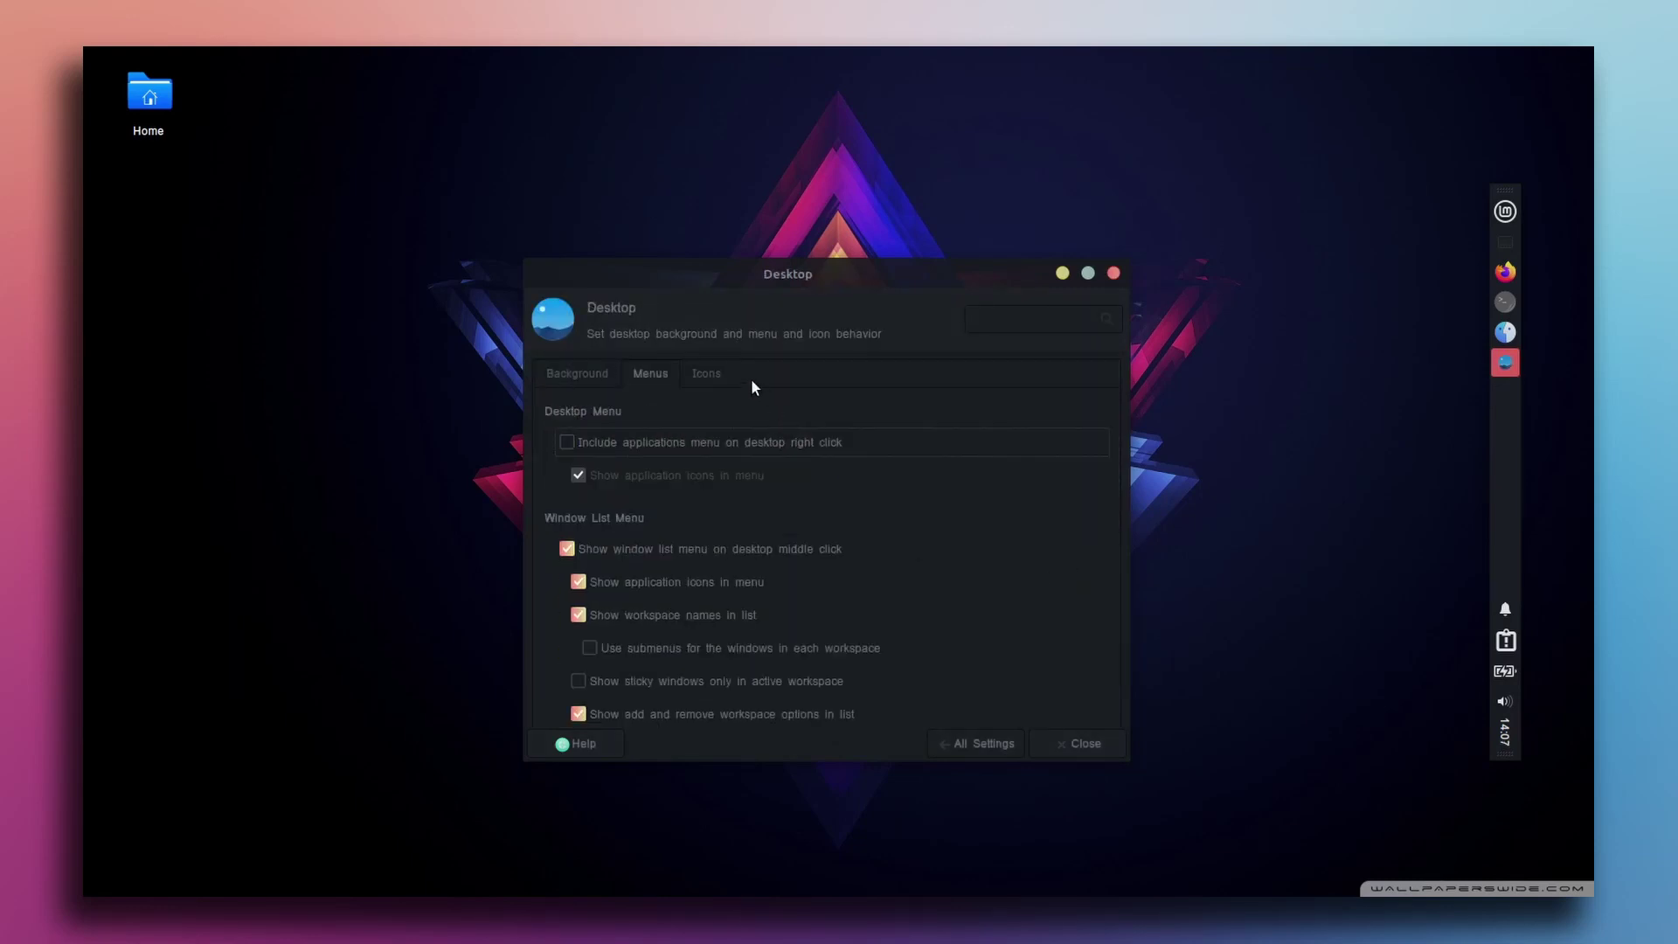
scroll(715, 369, "down", 1)
scroll(787, 559, "down", 3)
scroll(970, 666, "down", 2)
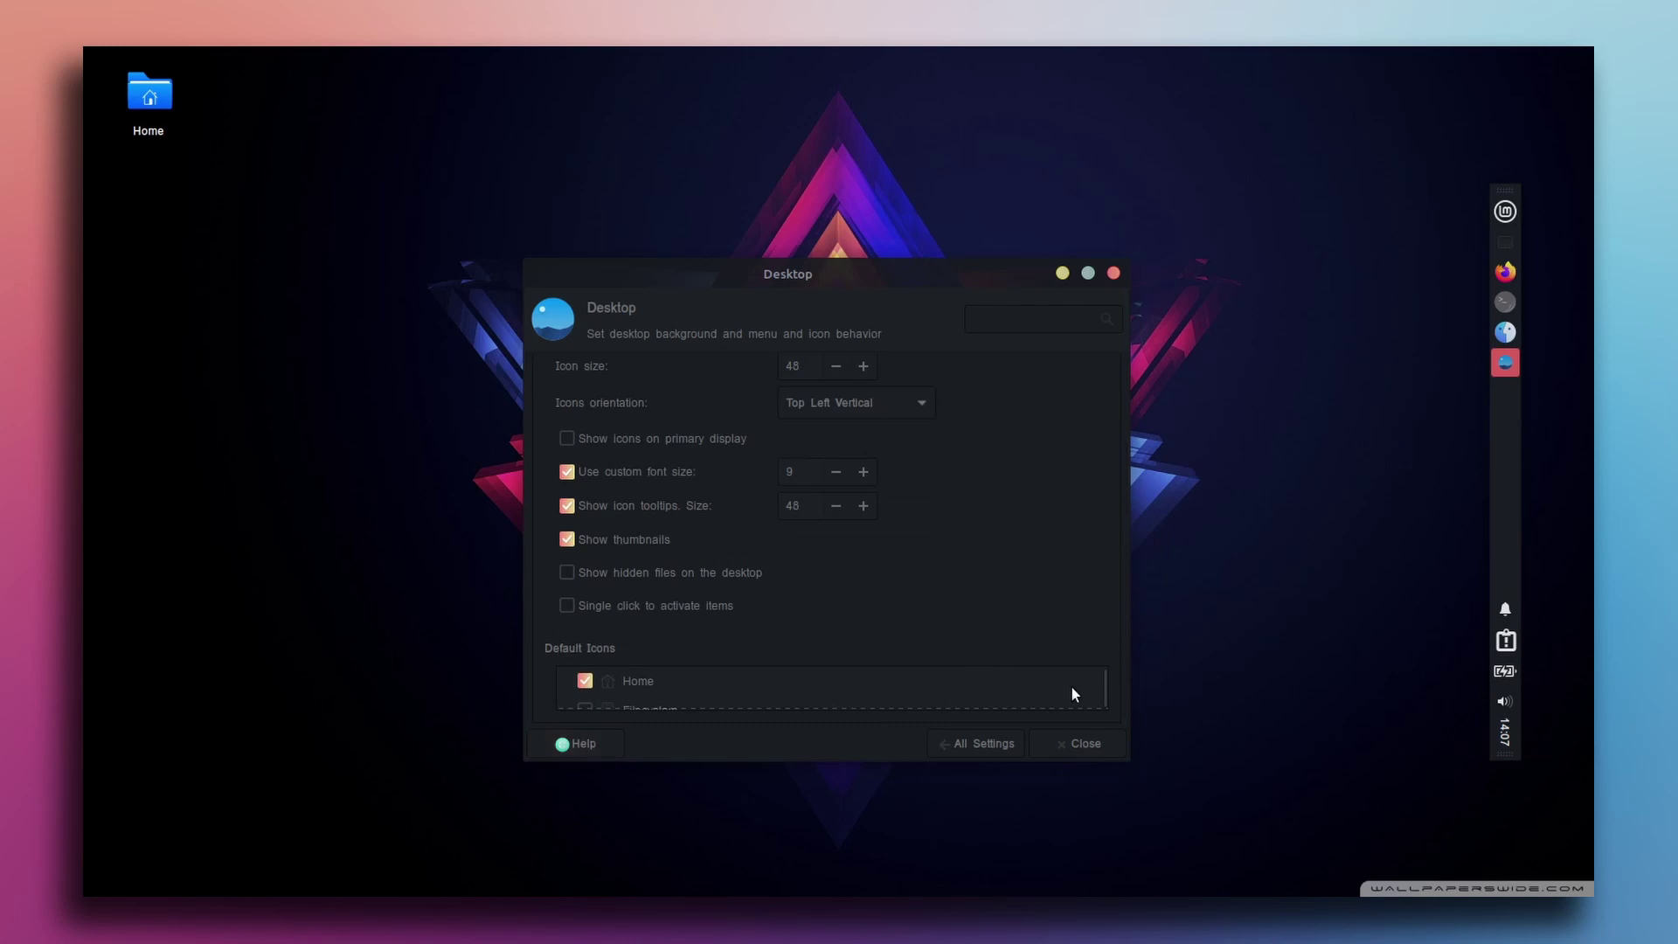
scroll(716, 692, "up", 3)
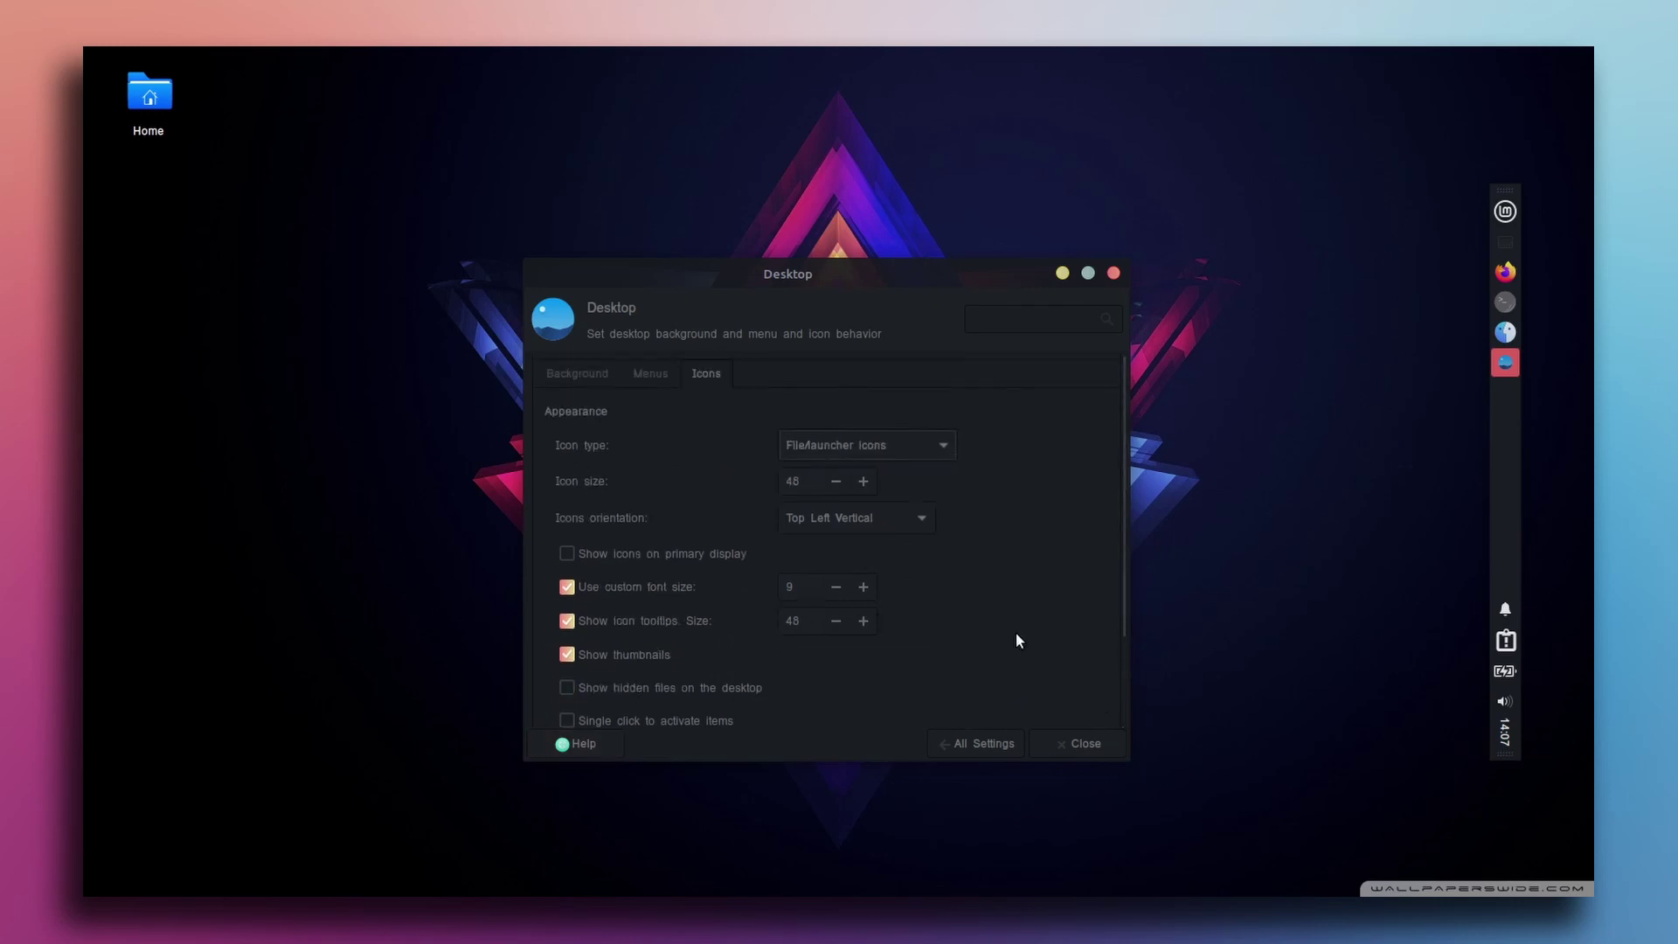
scroll(1015, 632, "down", 3)
left_click(583, 681)
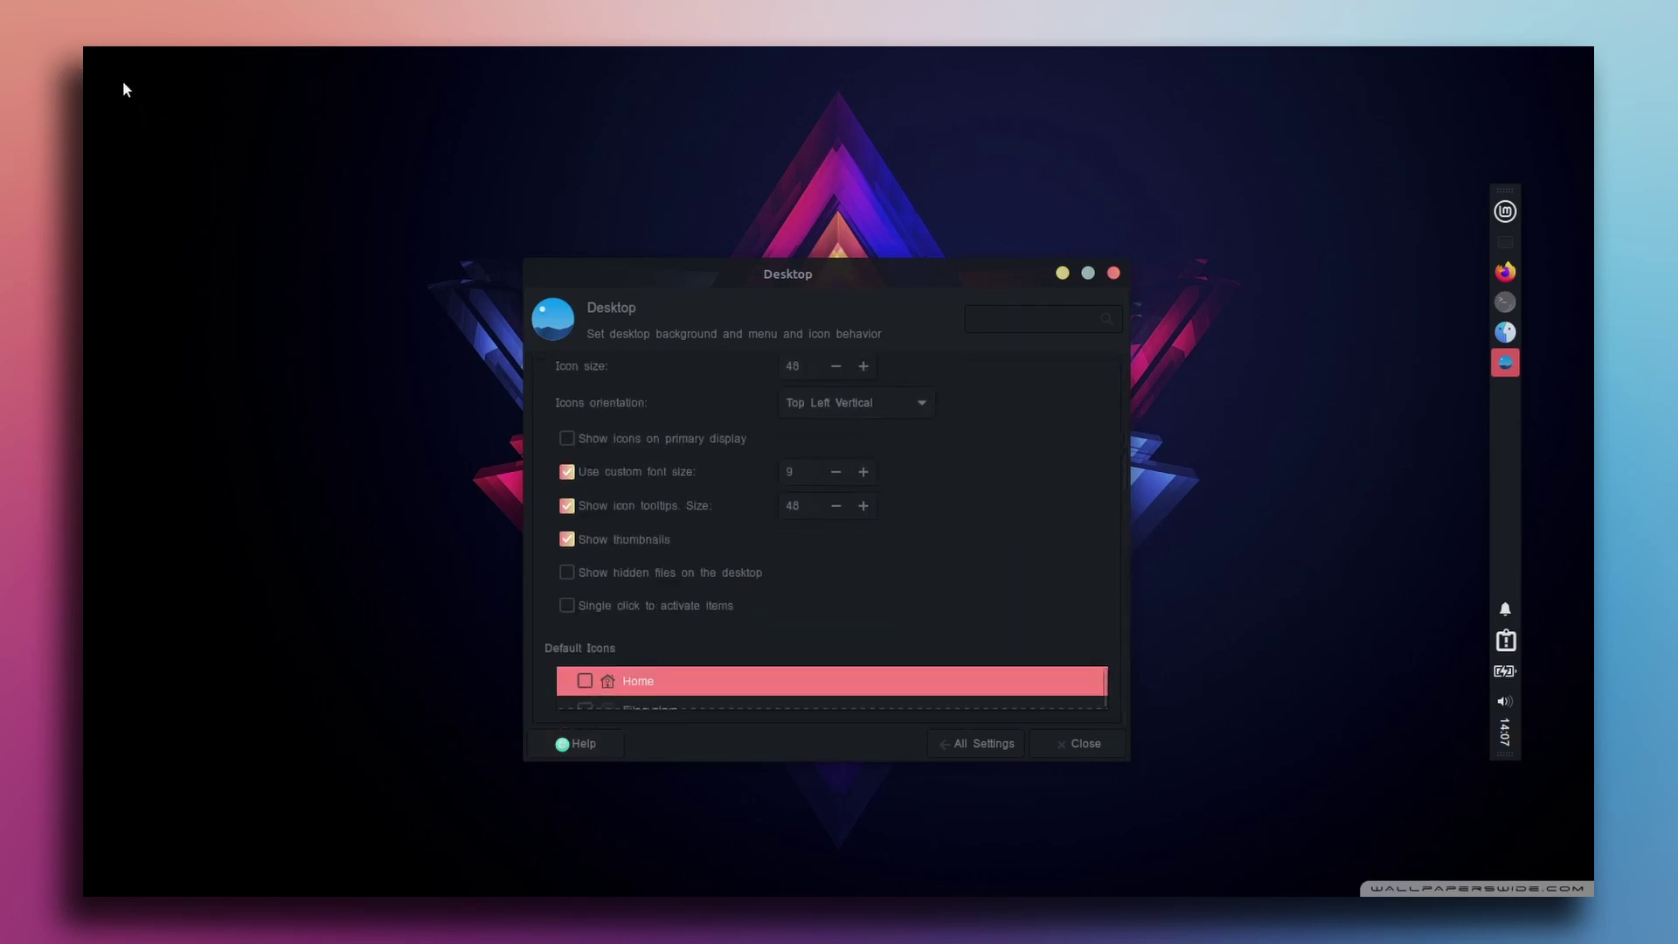
scroll(848, 691, "down", 1)
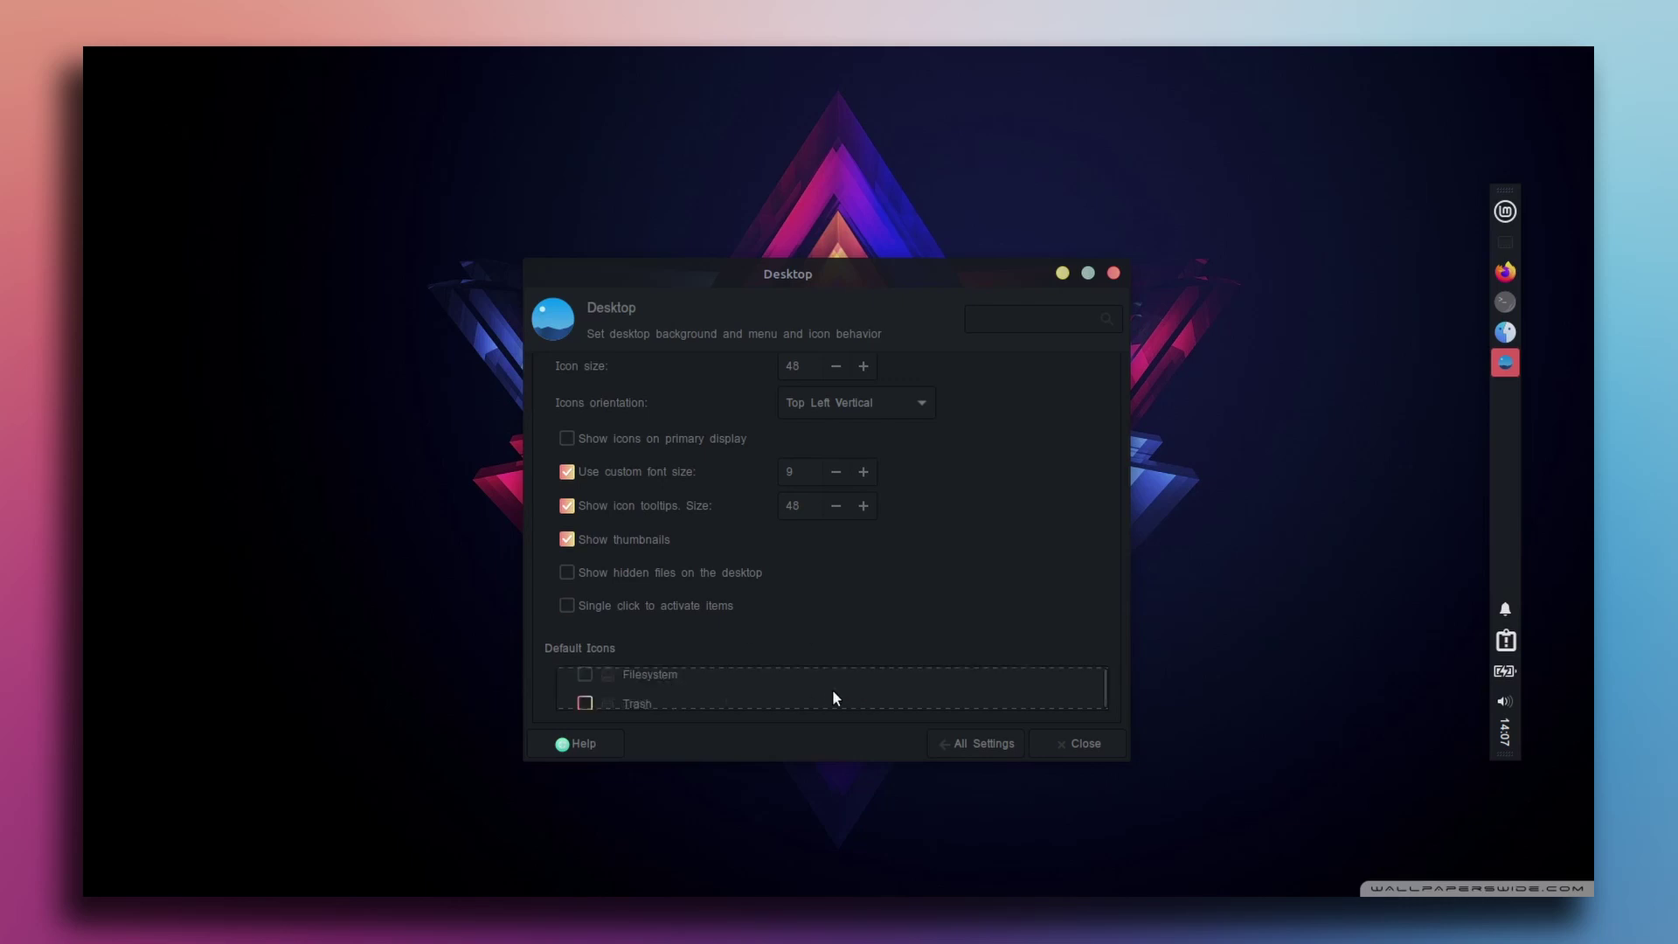
left_click(1078, 745)
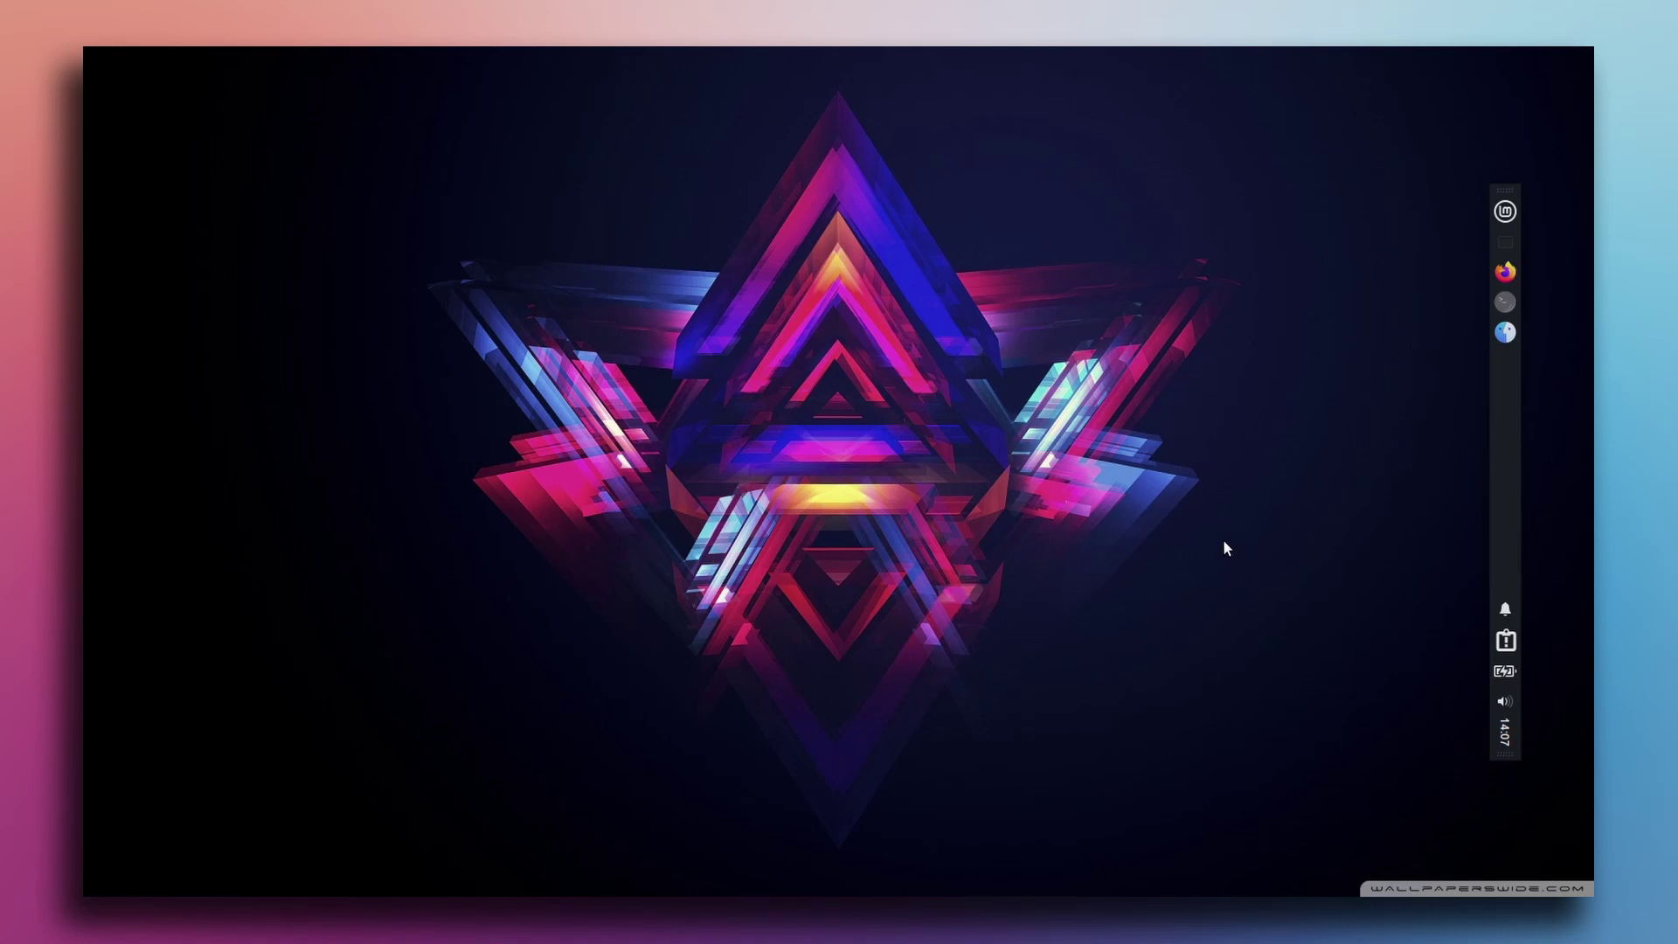
Switch to Firefox and search Google for "conky noobslab".
left_click(1502, 270)
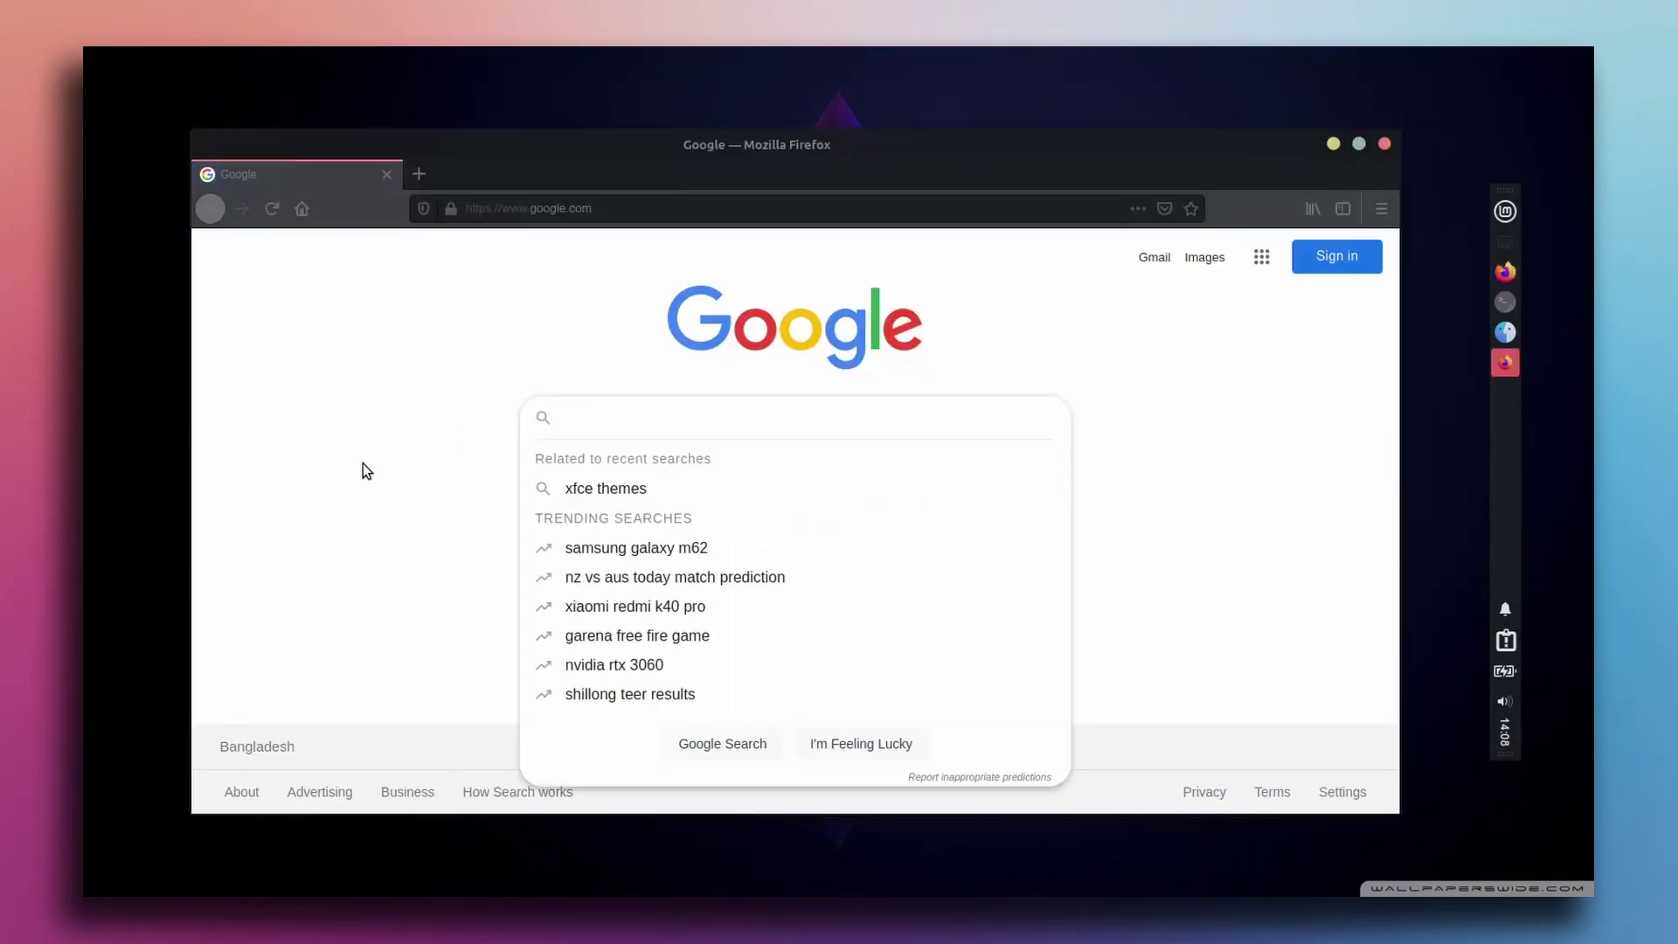
type("conky no")
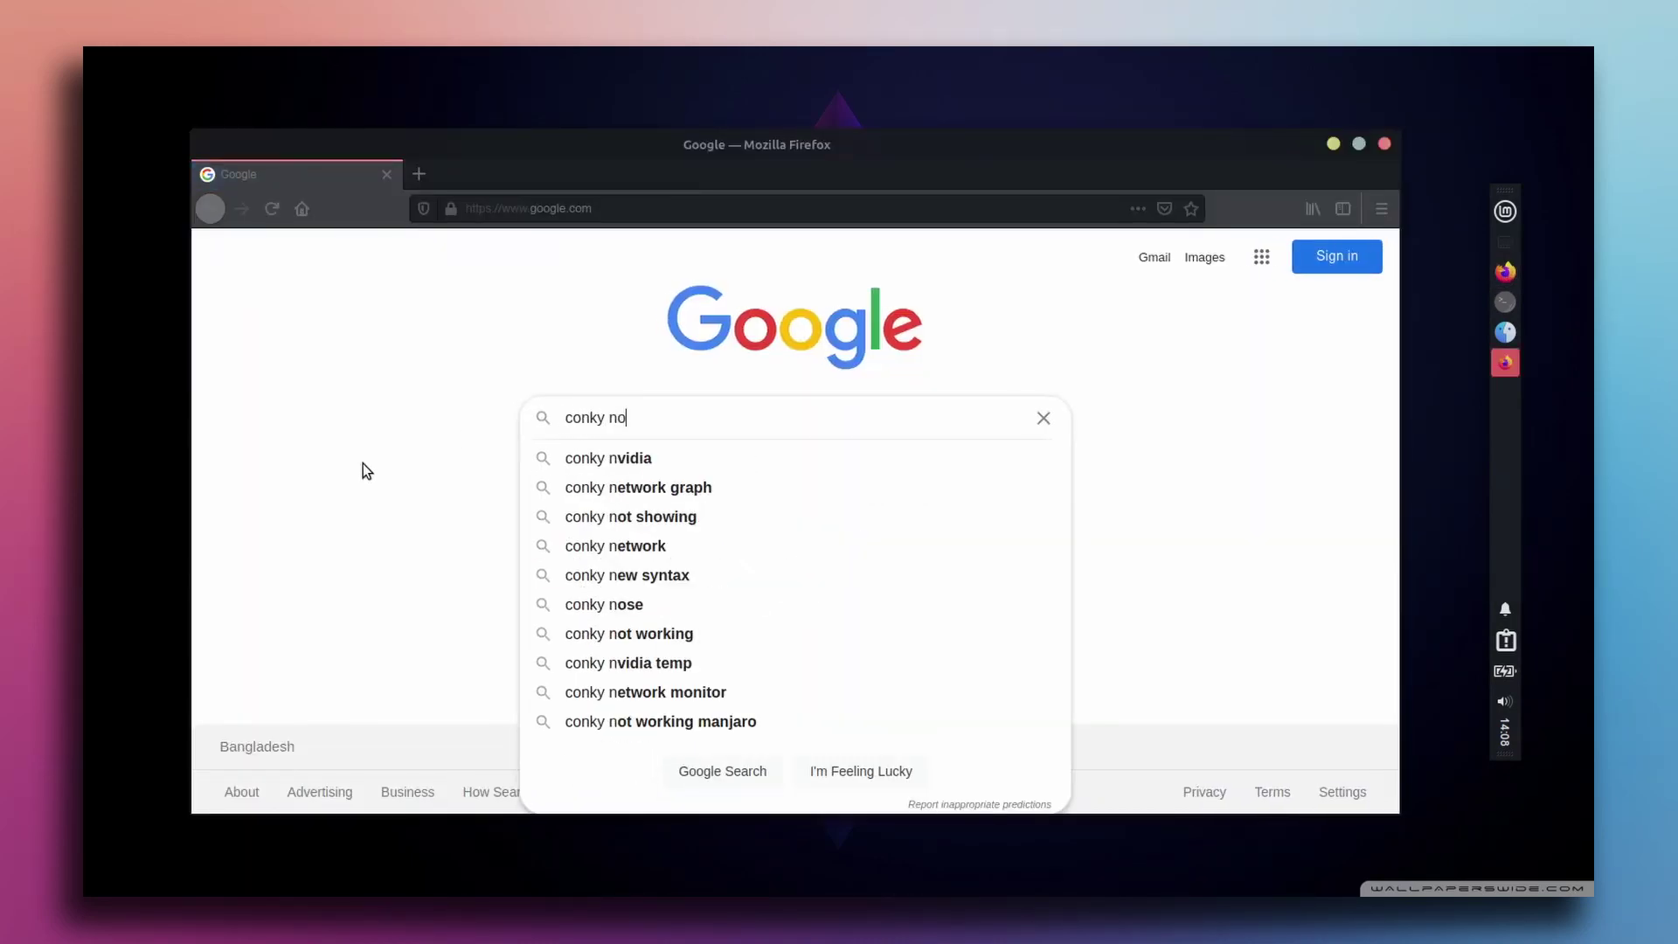
type("obslab")
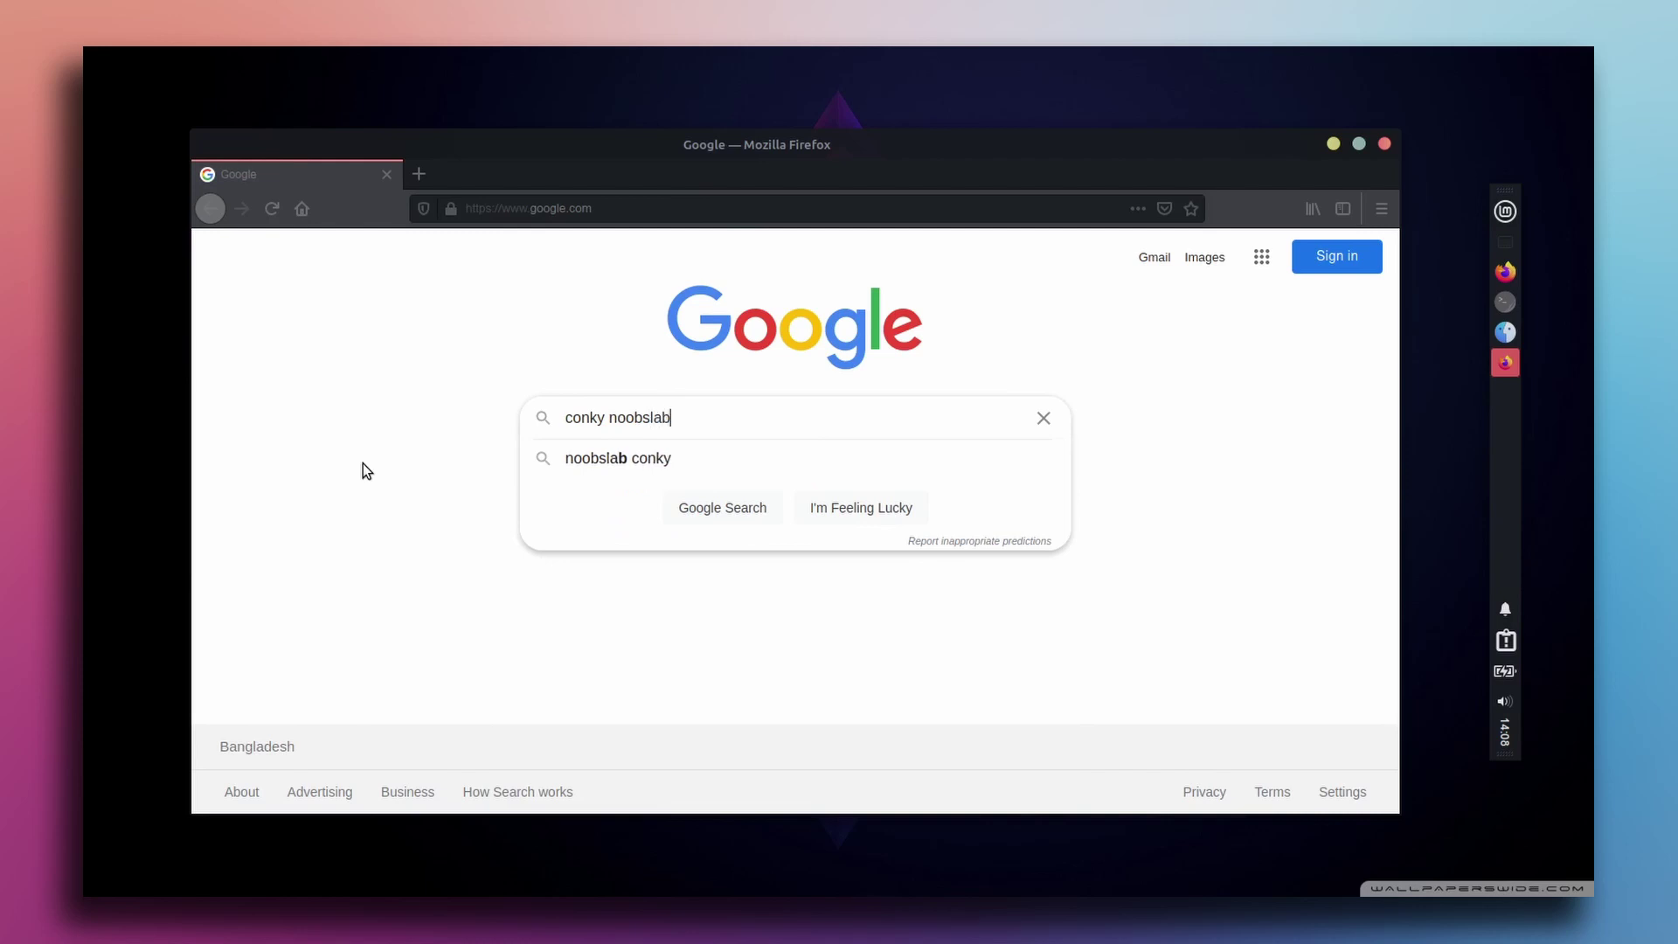
key("Return")
Open the NoobsLab search result on the Conky Collection for Ubuntu/Linux Mint/Fedora in a new tab and switch to it.
right_click(607, 428)
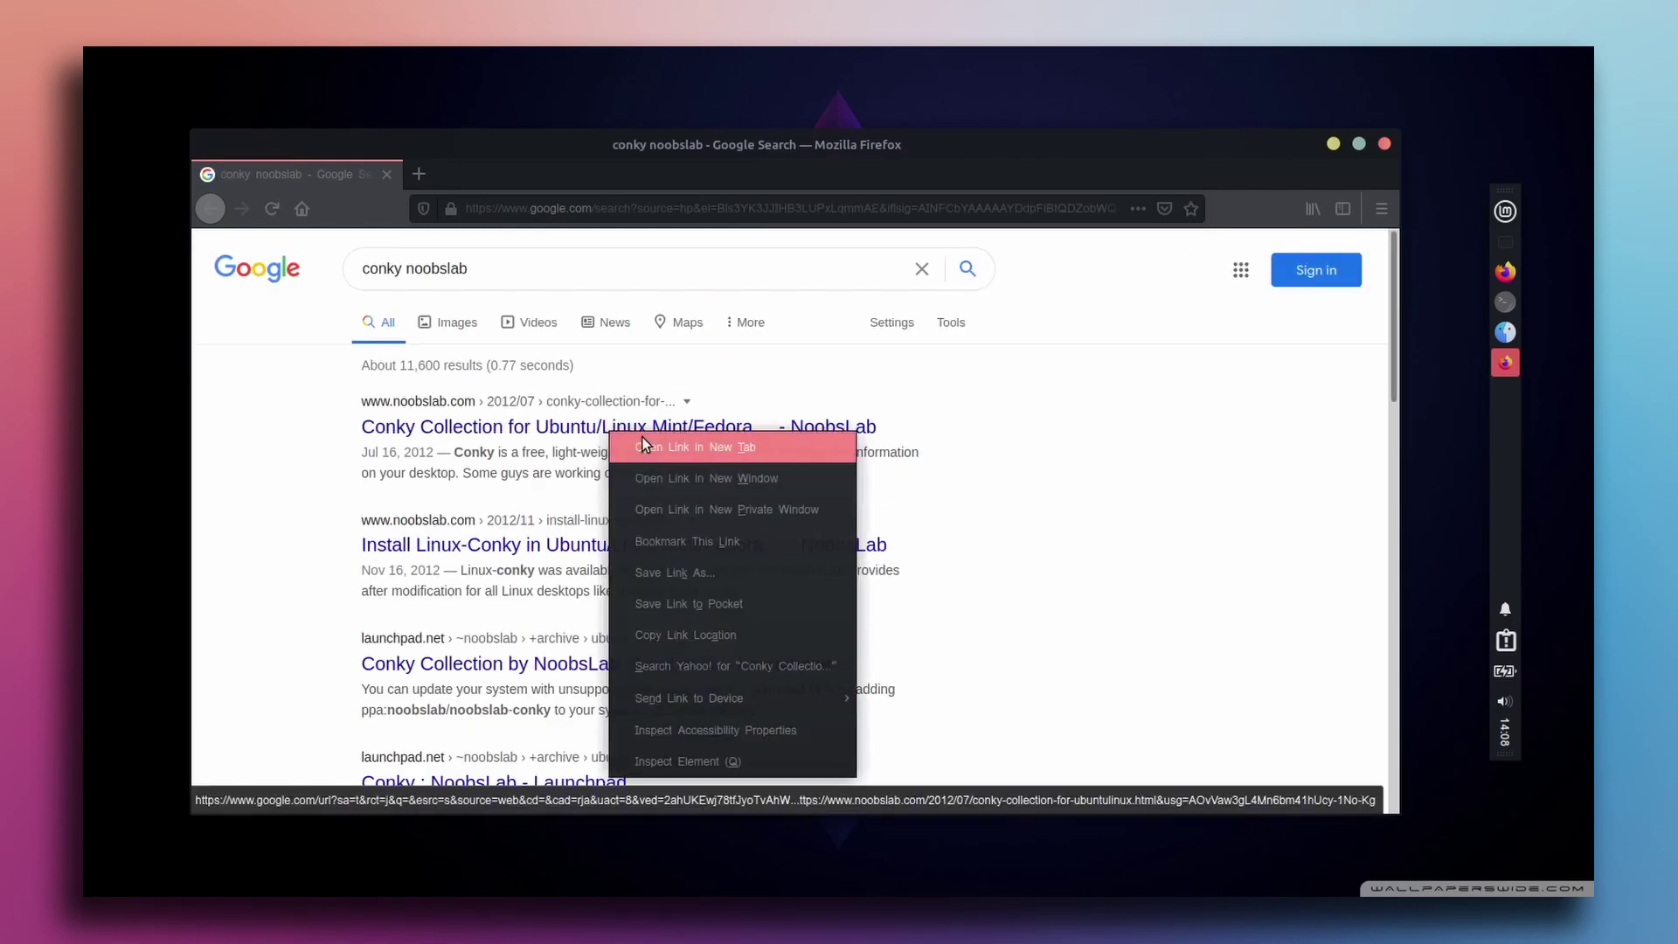
left_click(642, 437)
left_click(510, 177)
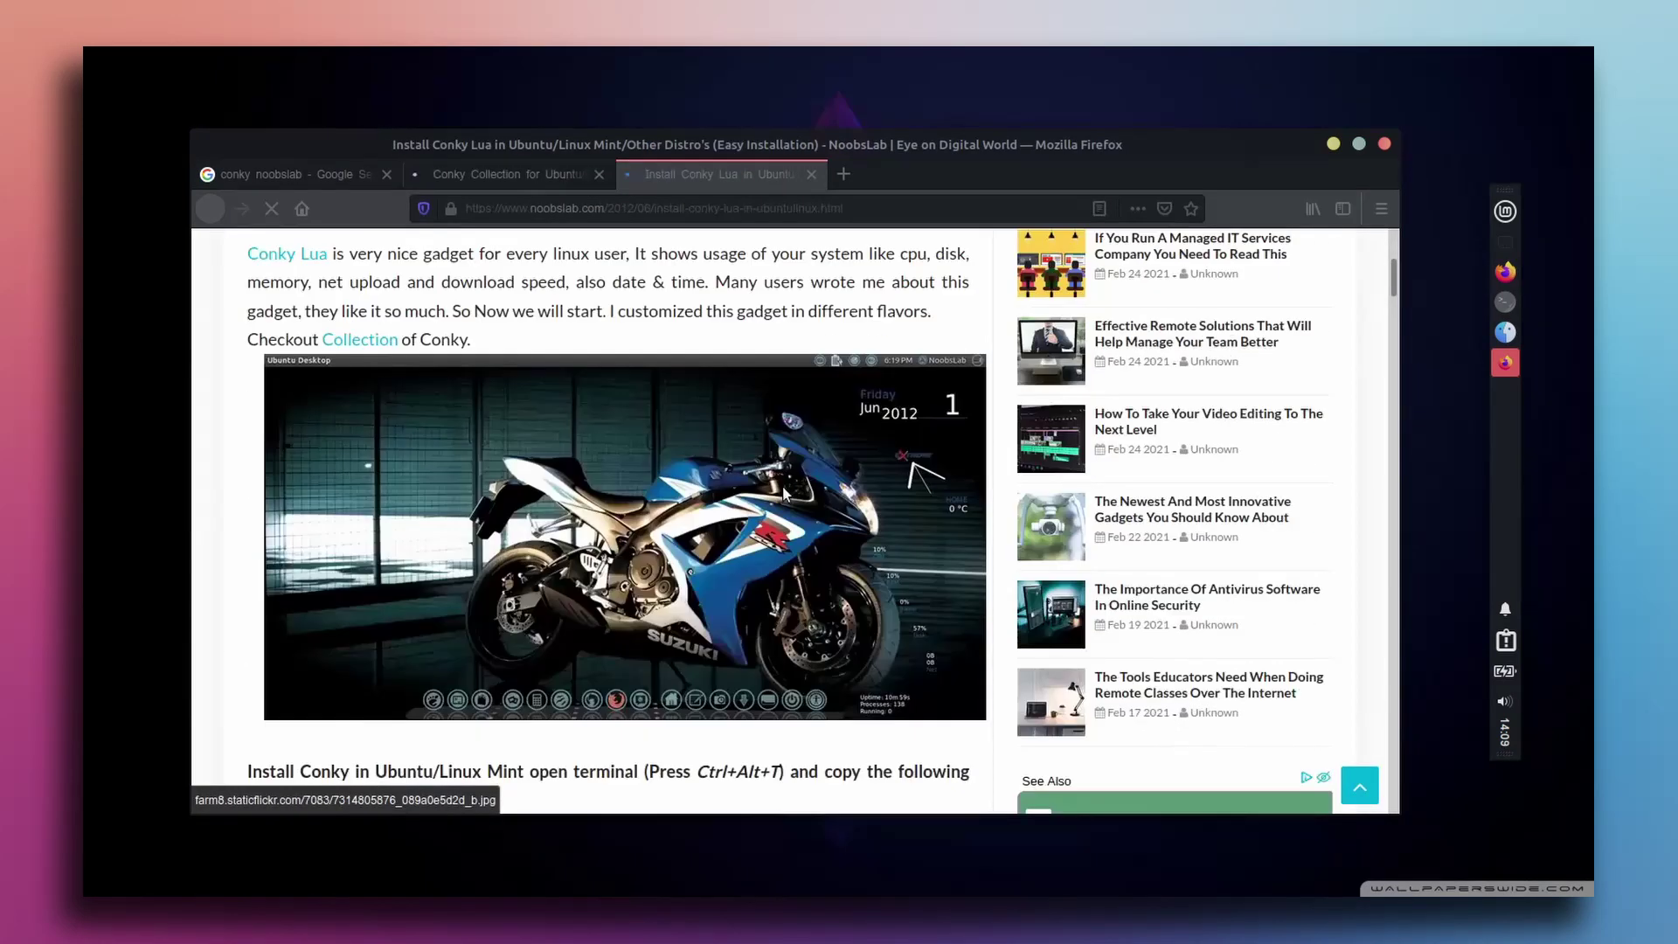
Look through the Conky Lua installation page as far as the gray flavor preview.
scroll(781, 488, "down", 8)
scroll(780, 499, "down", 6)
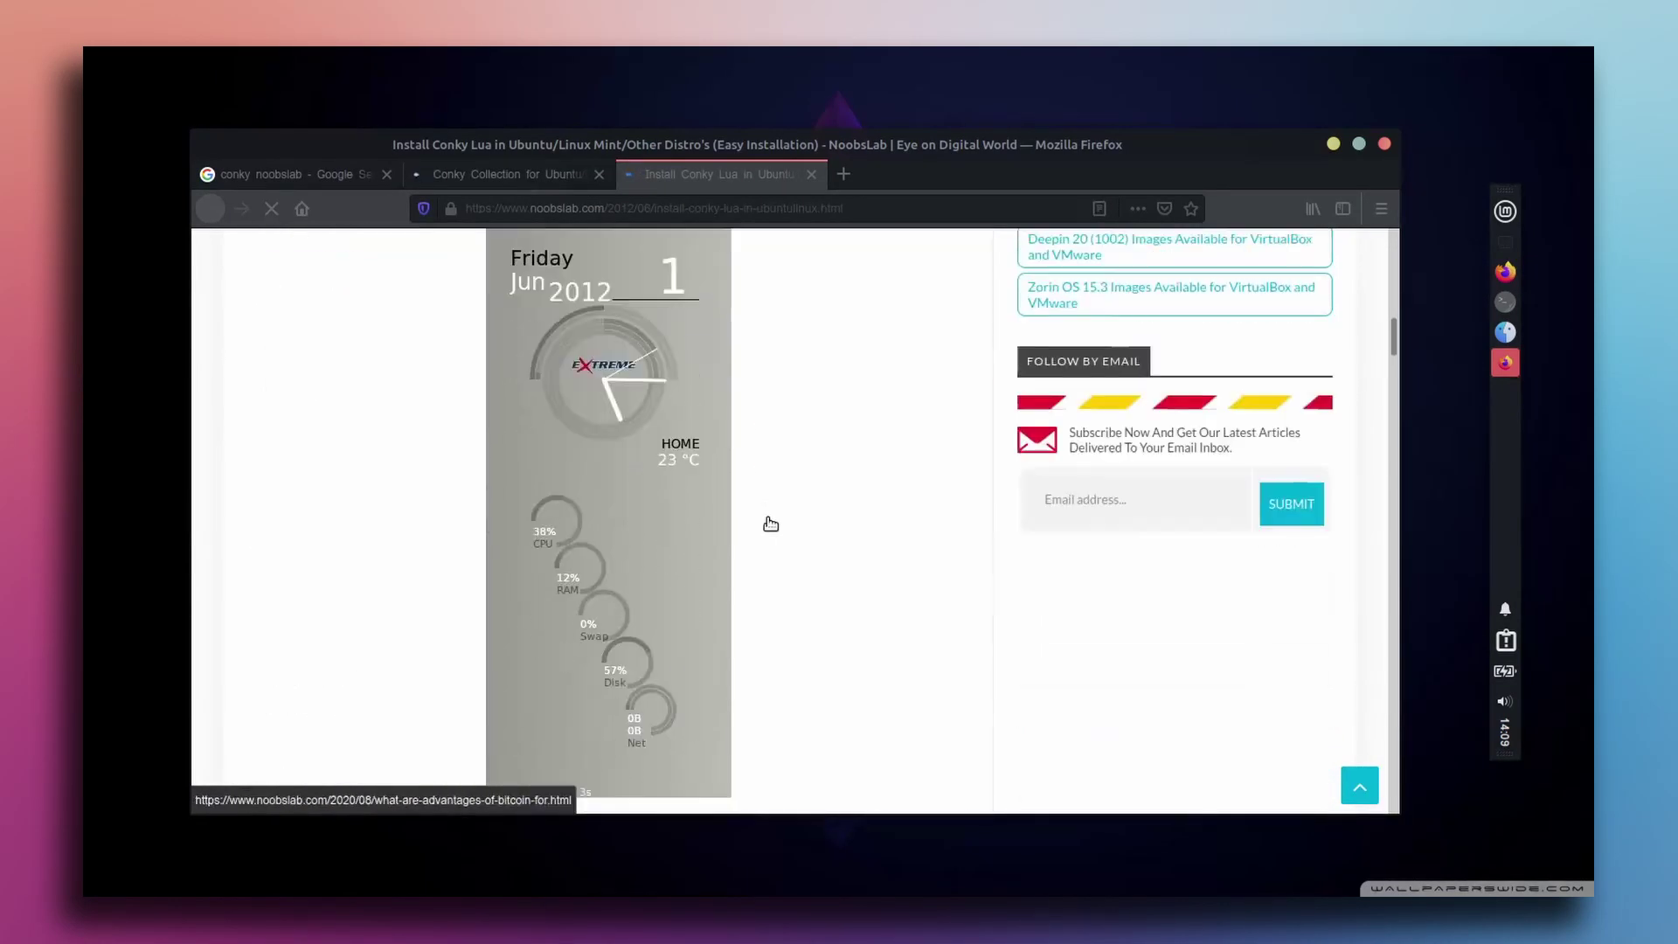
scroll(784, 515, "up", 1)
scroll(784, 515, "down", 2)
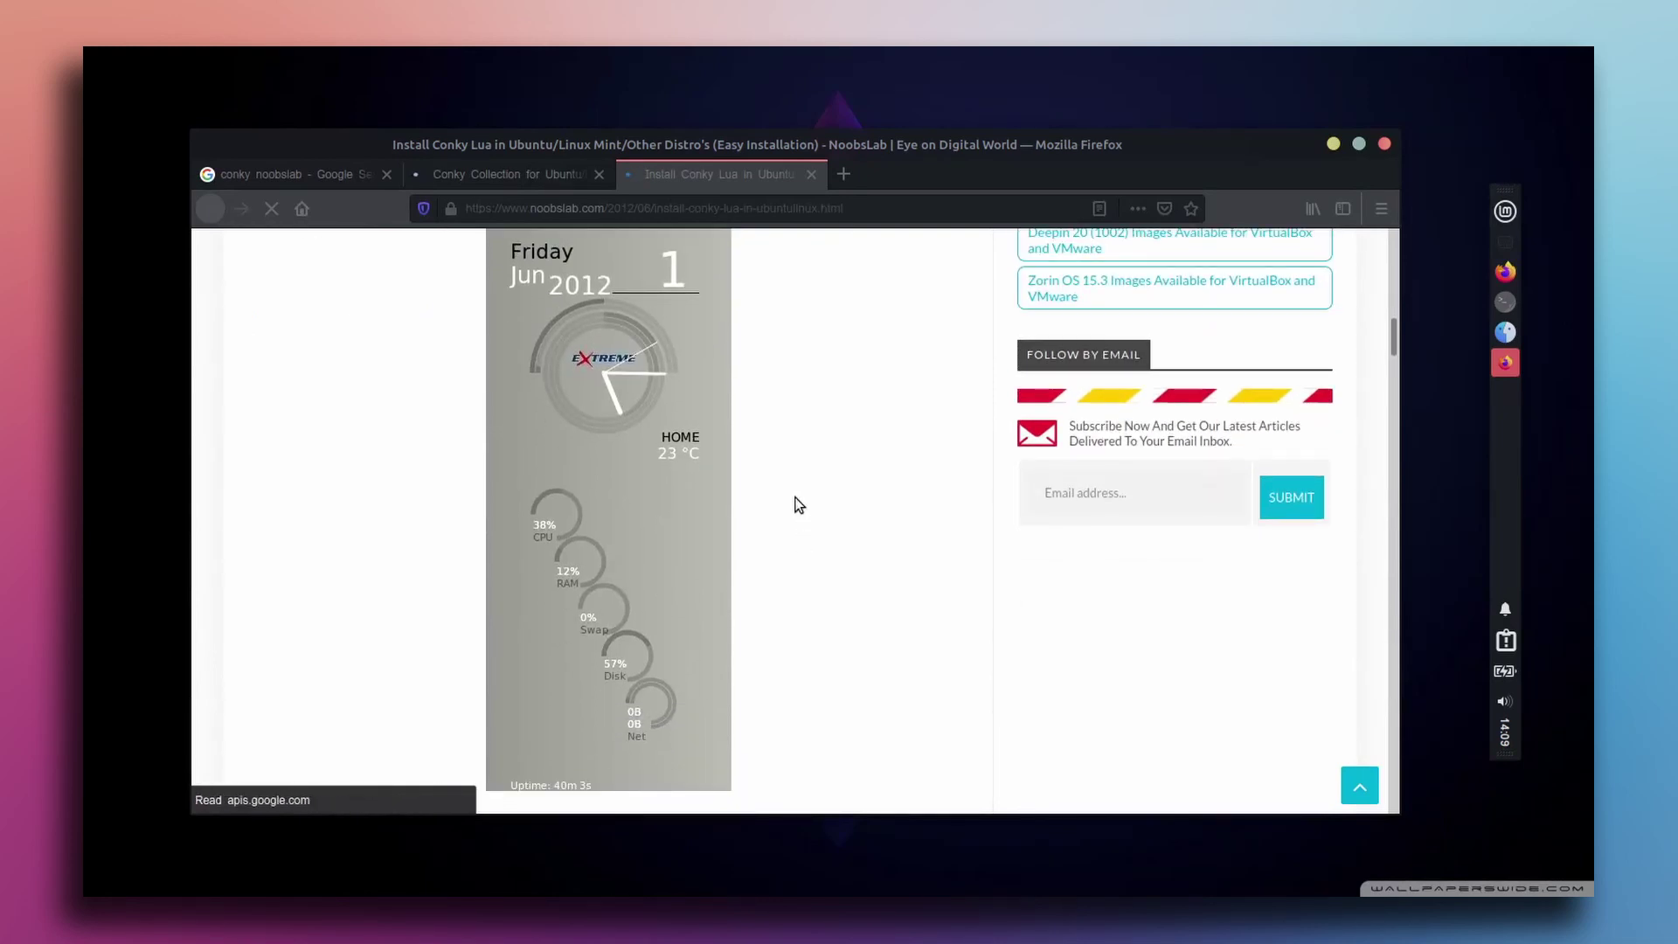
Minimize Firefox, find Synaptic Package Manager by searching for "manager", and launch it by authenticating with the account password.
left_click(1332, 144)
left_click(1505, 210)
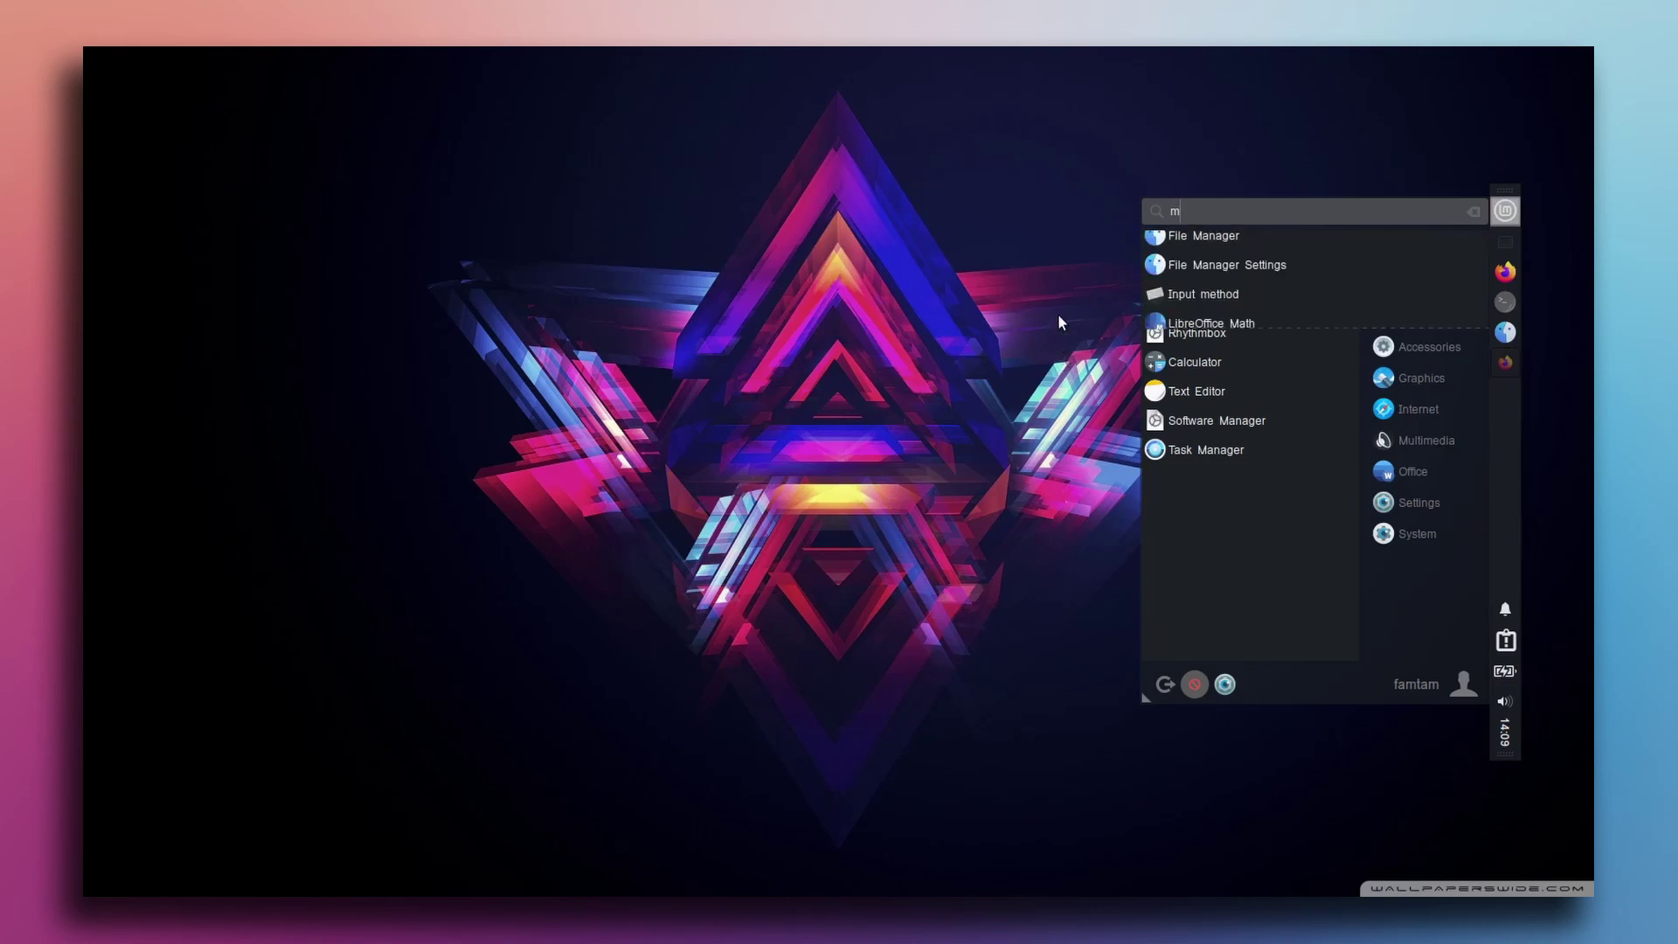
type("anager")
left_click(1333, 306)
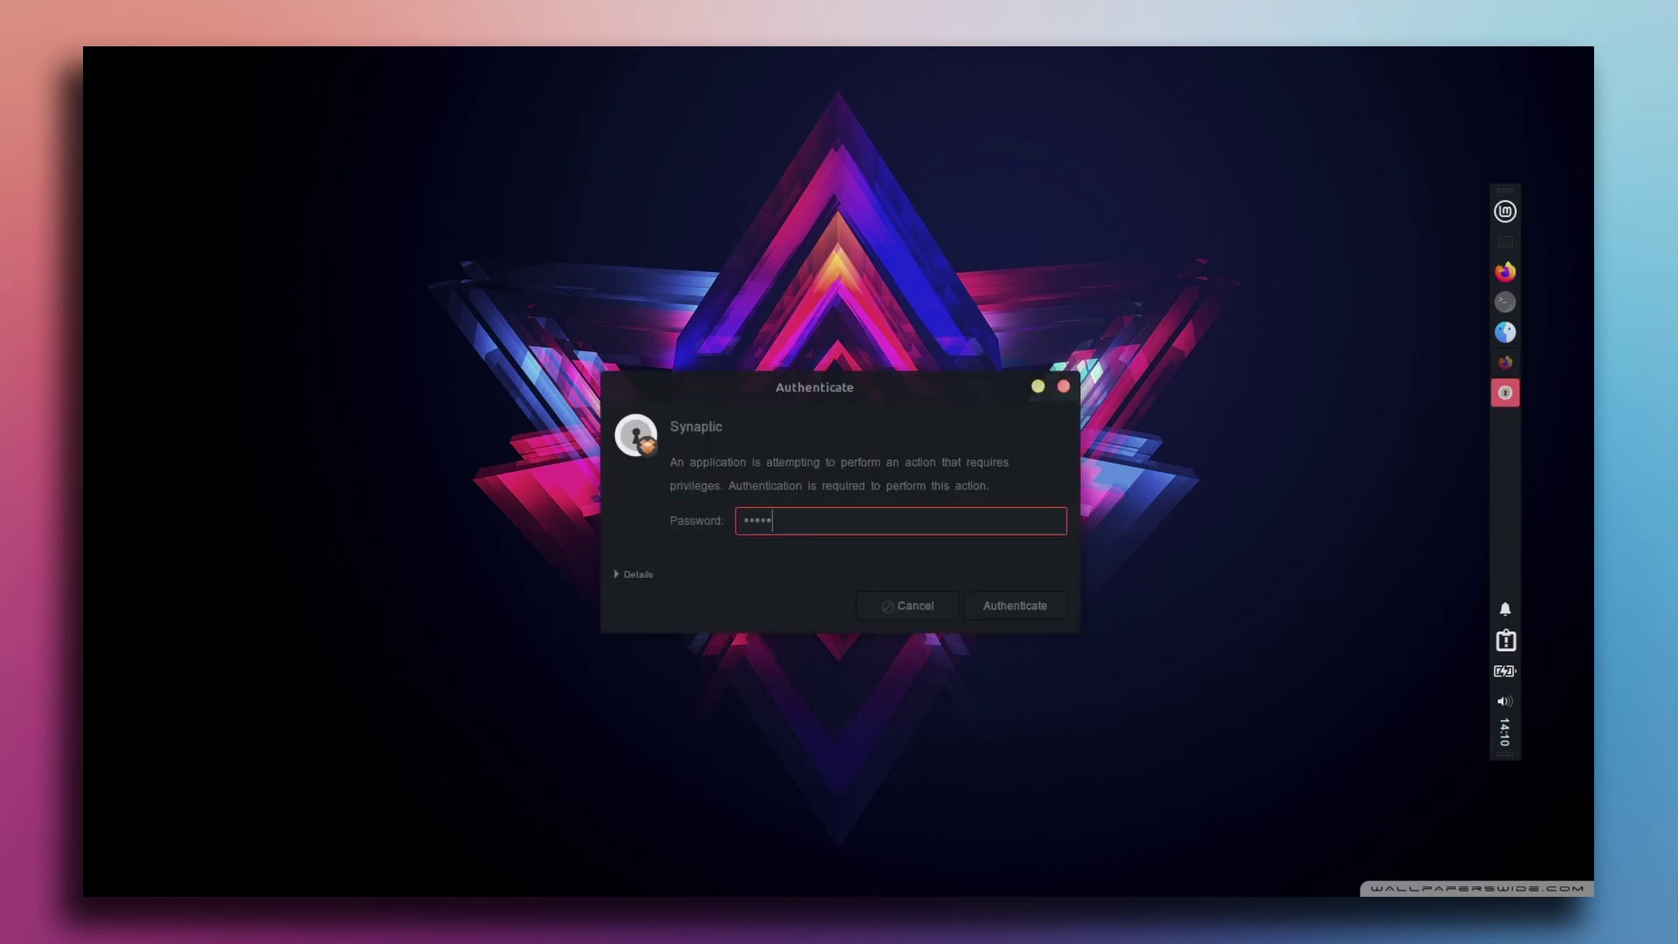
key("Return")
key("Return")
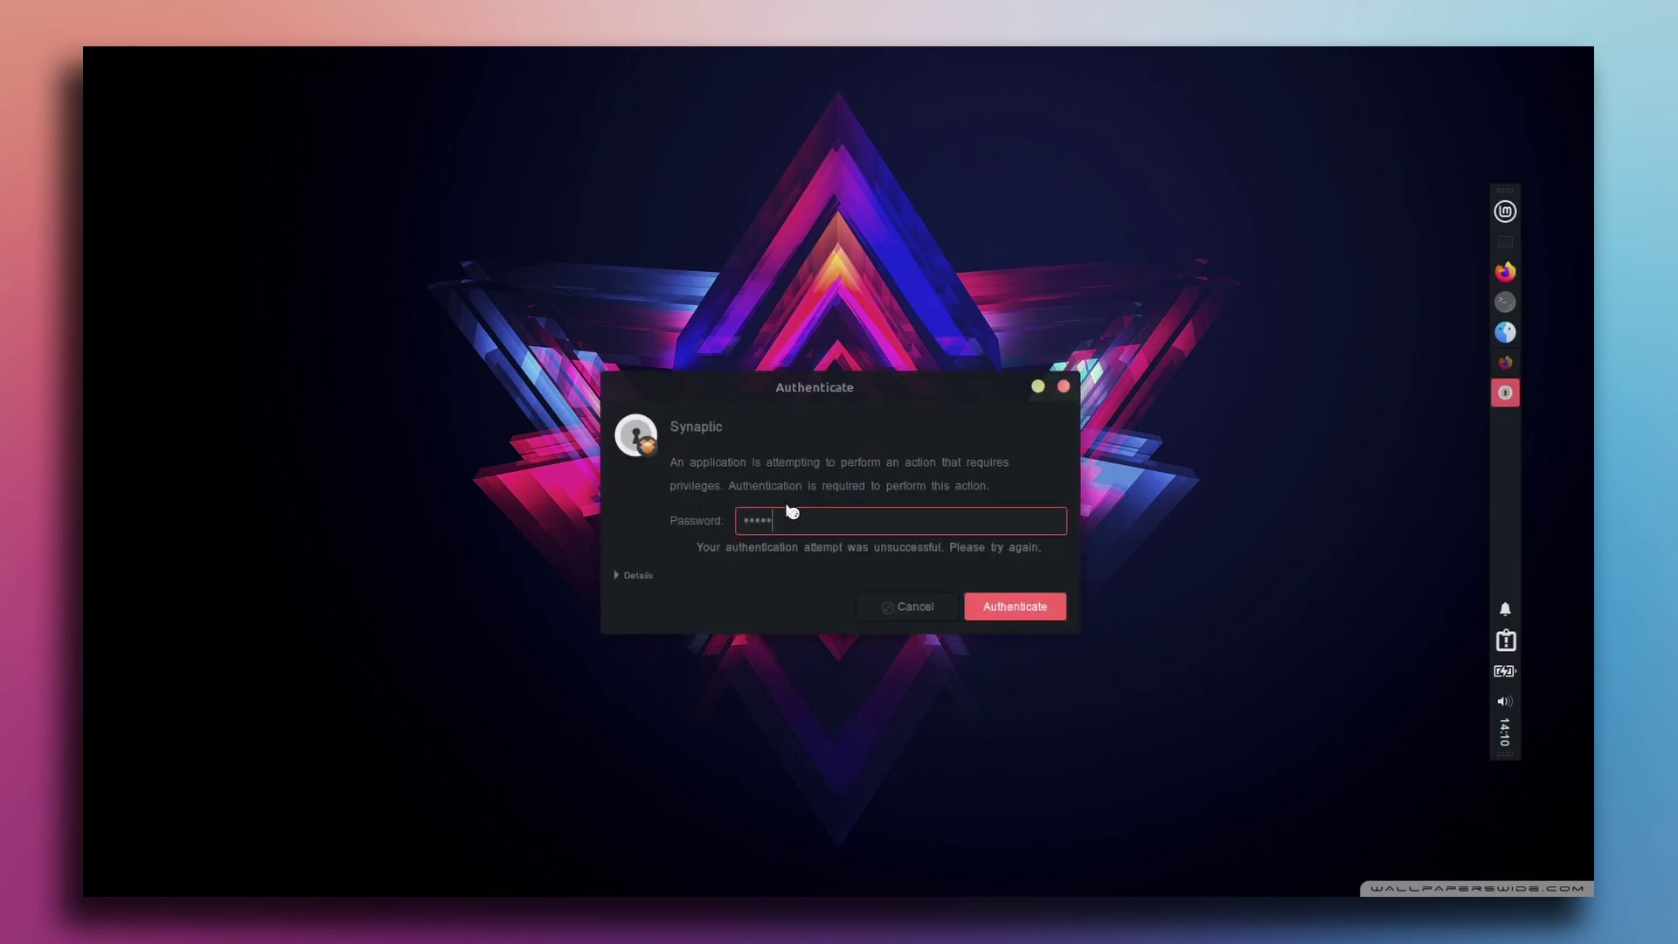
Reposition the Synaptic window and search the packages for "conky" by description and name.
left_click_drag(498, 164, 796, 240)
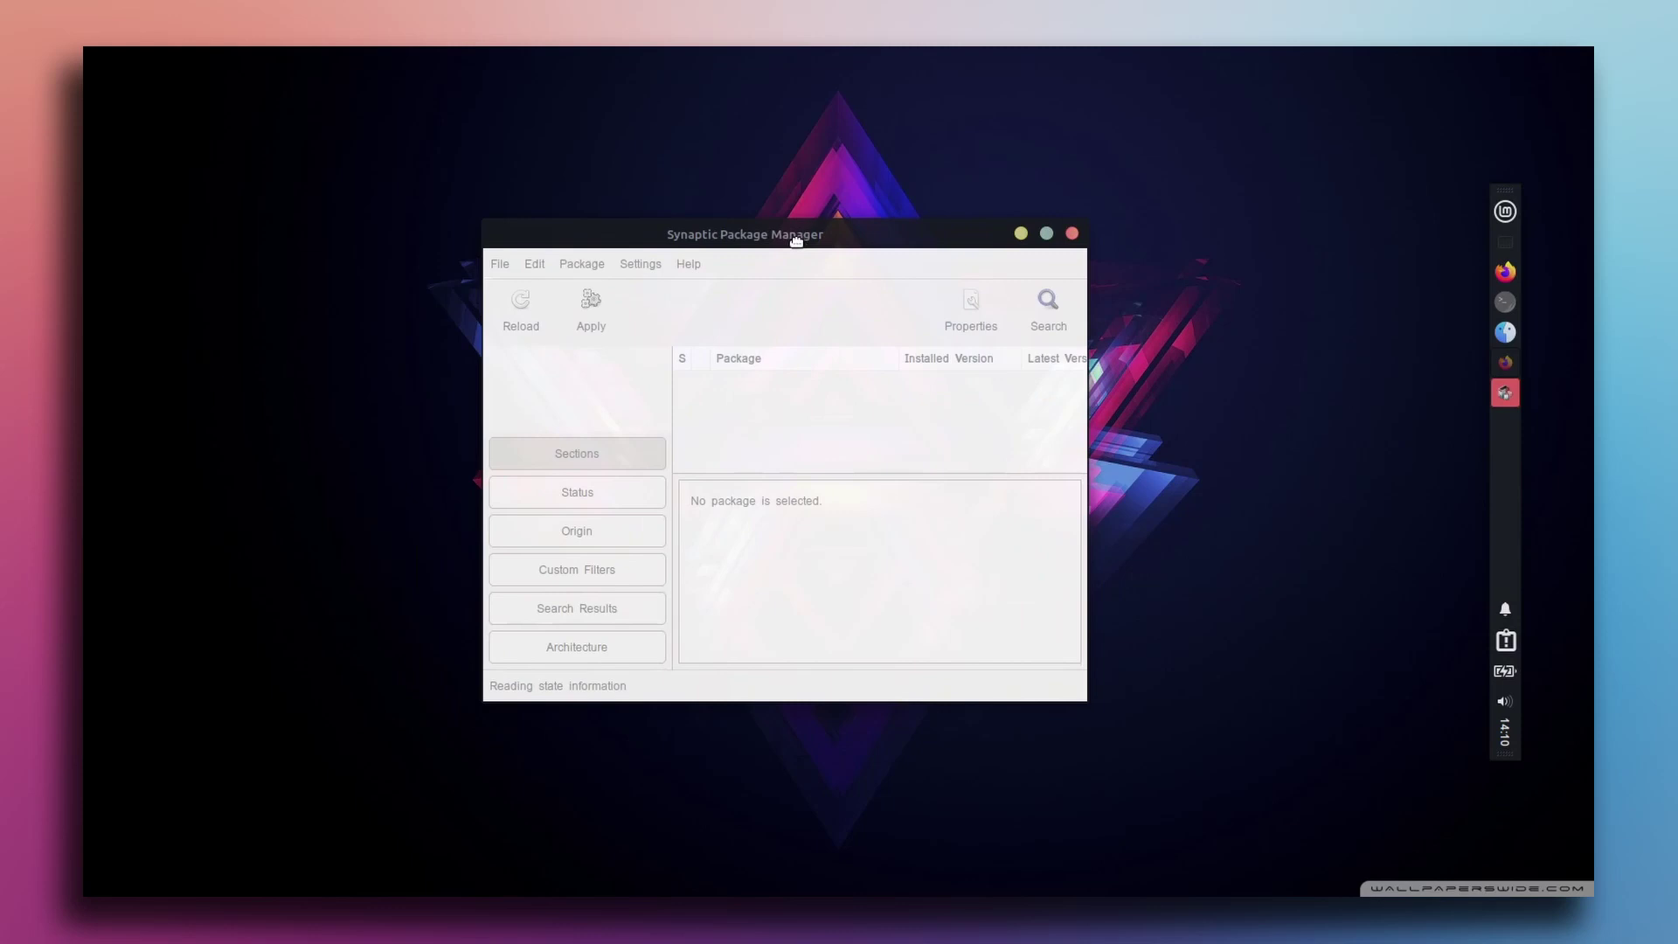
left_click(1051, 301)
type("steam")
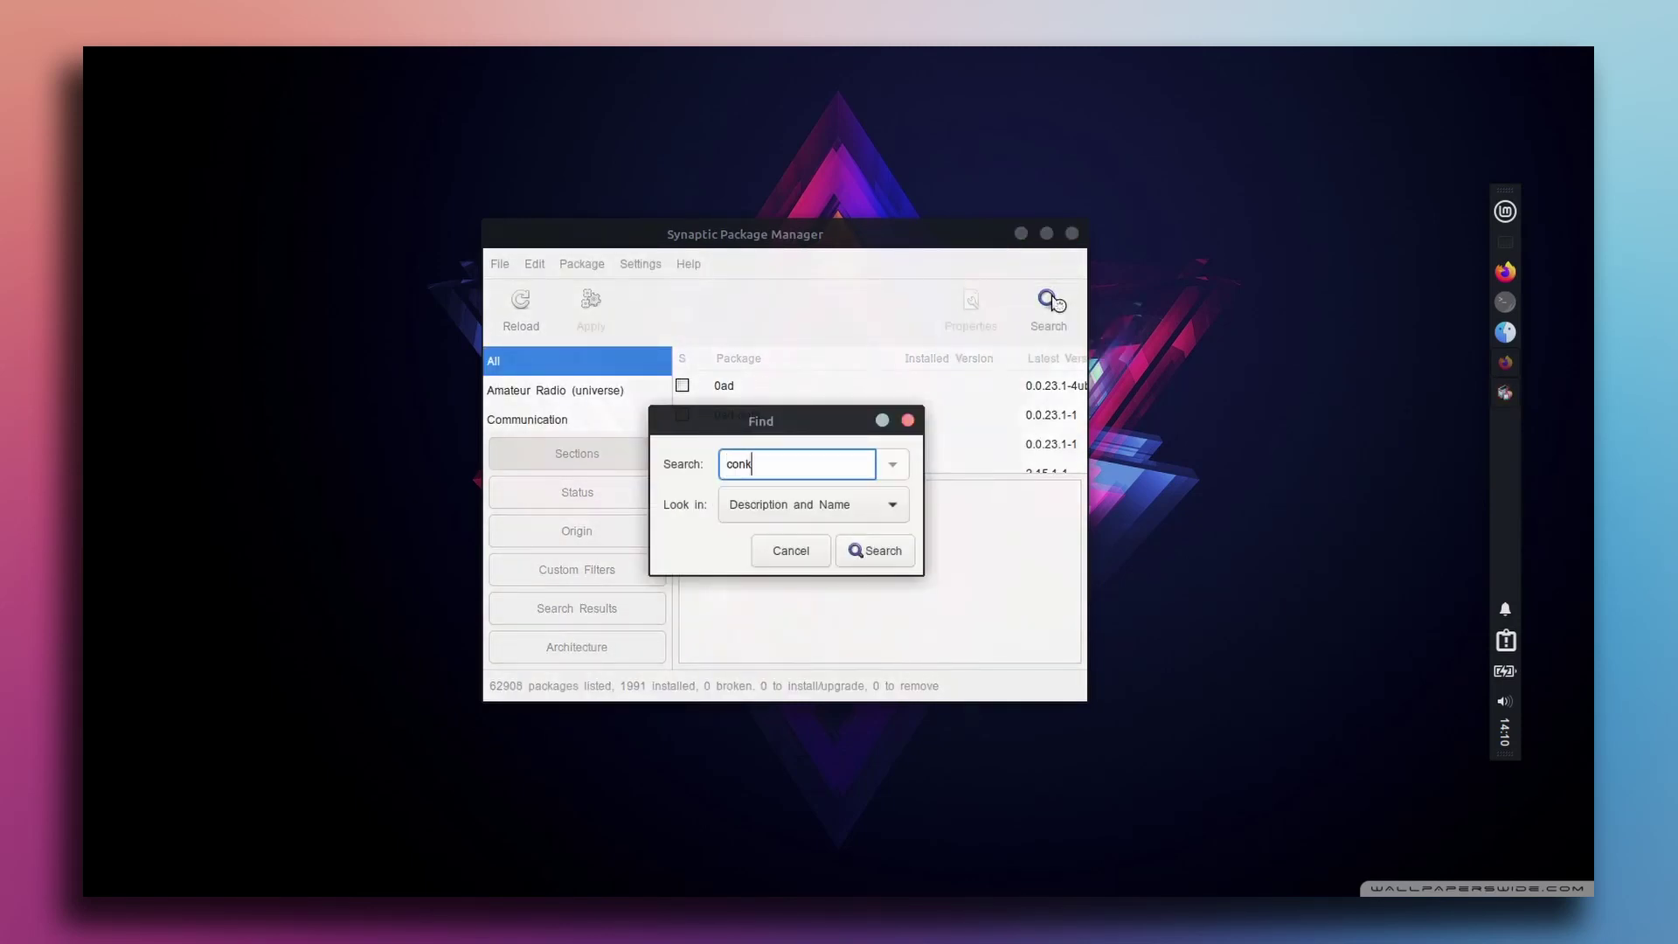
left_click(869, 551)
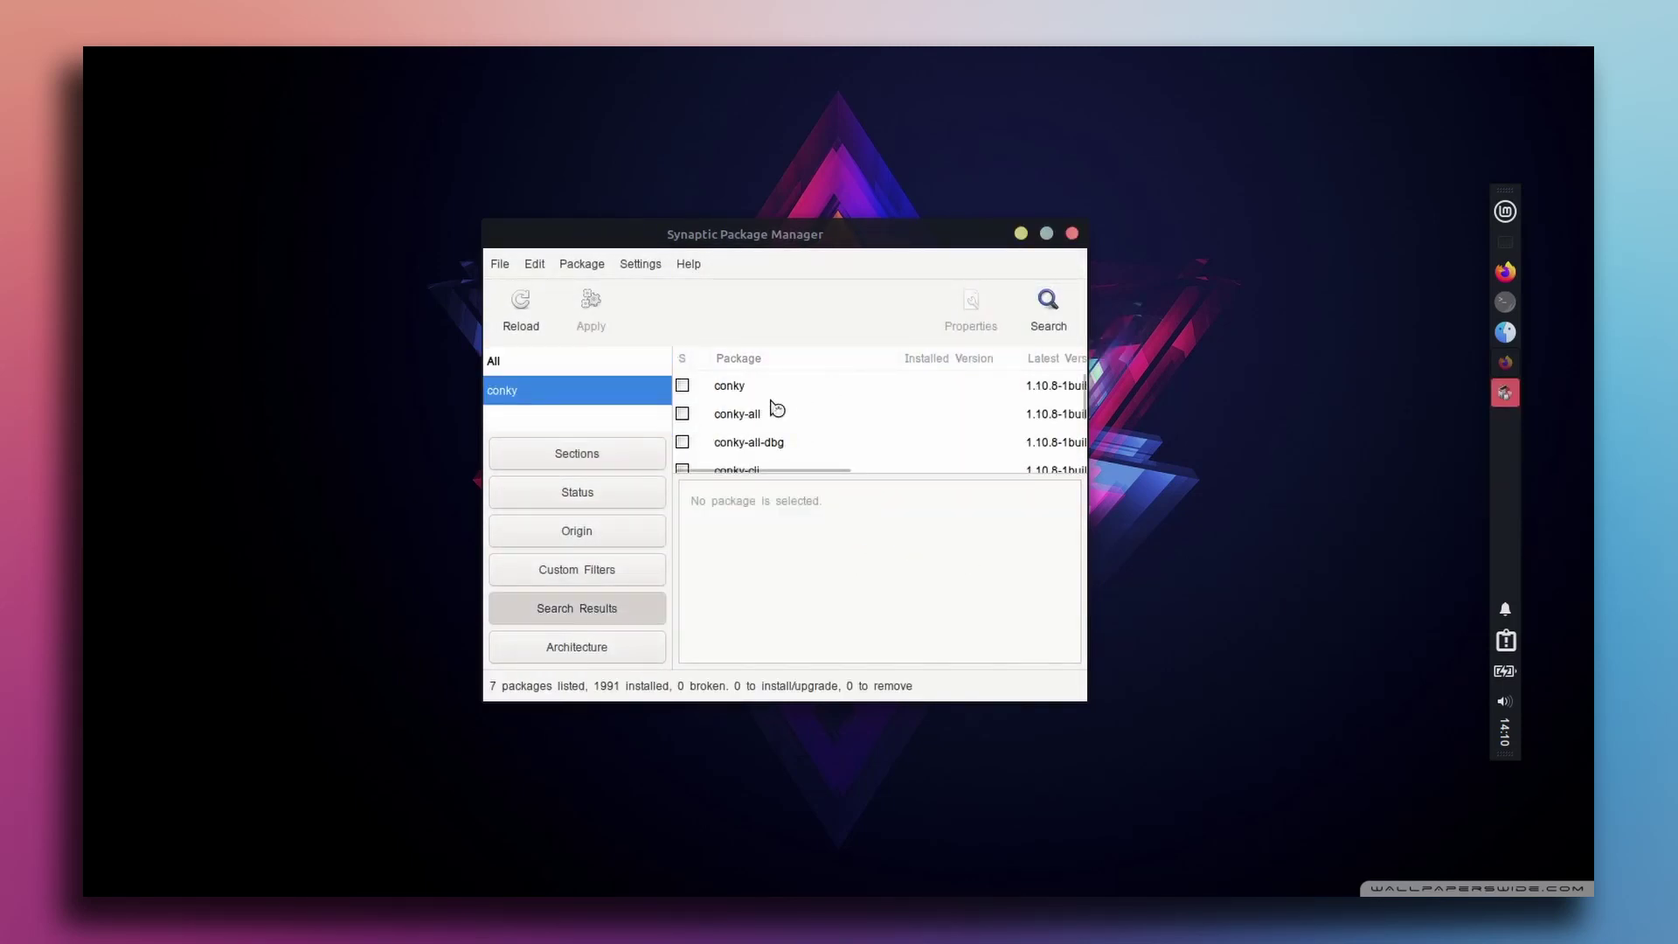
Mark the packages conky, conky-all and conky-all-dbg for installation, including their additional required changes.
left_click(682, 386)
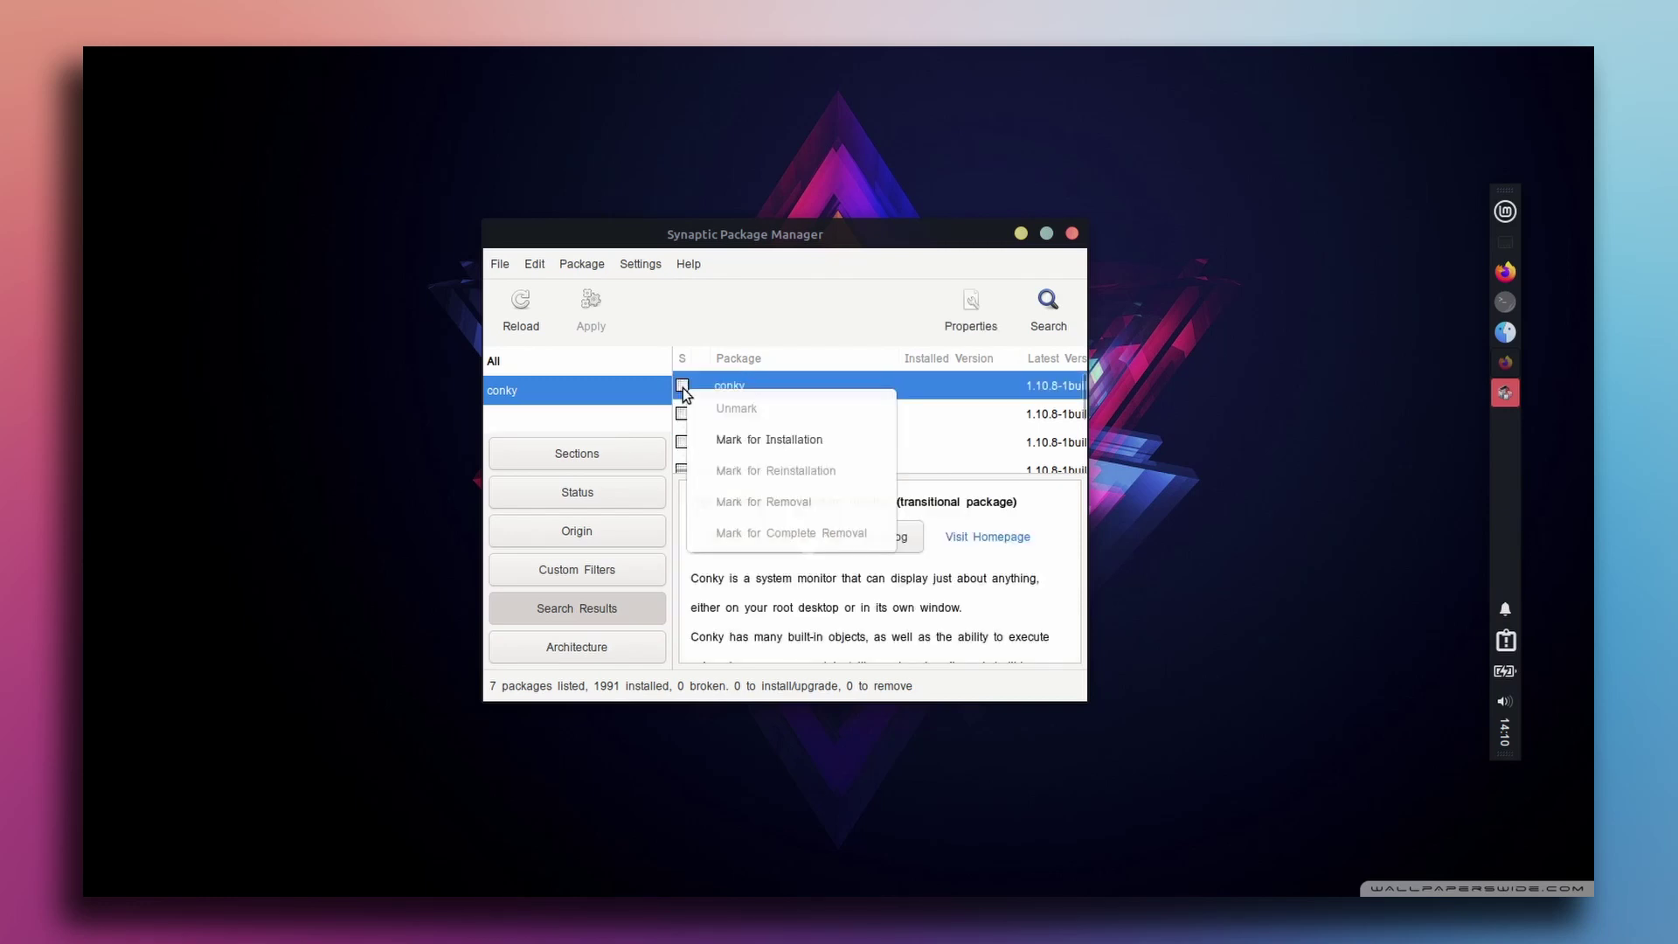
left_click(742, 439)
left_click(961, 654)
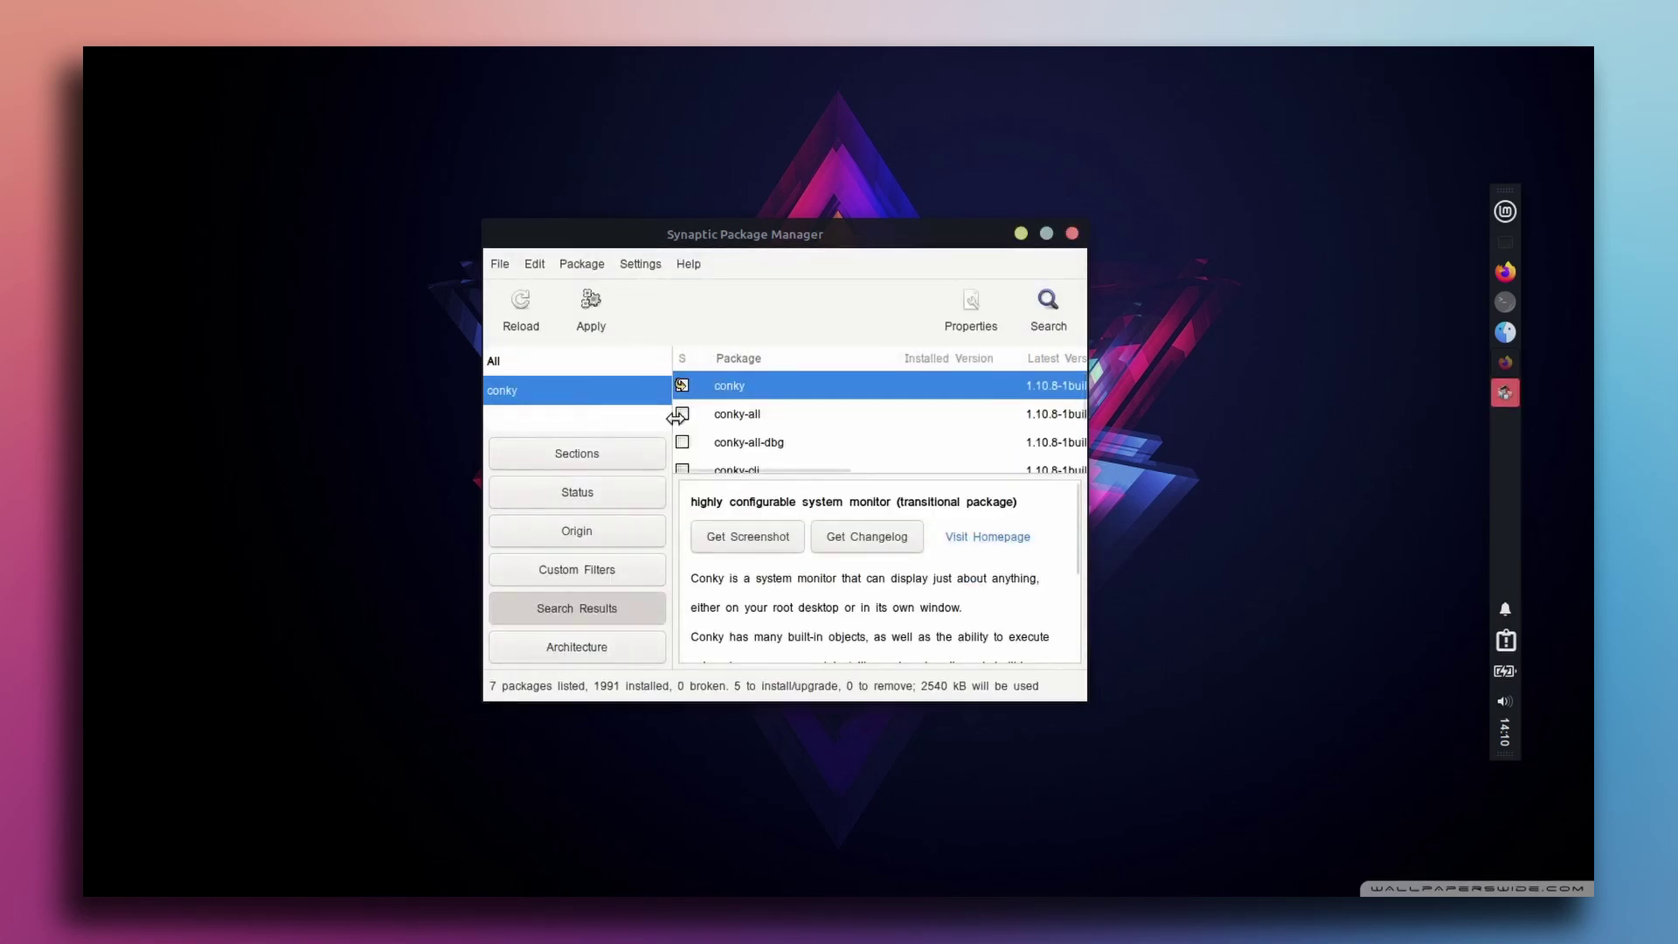
left_click(682, 414)
left_click(769, 460)
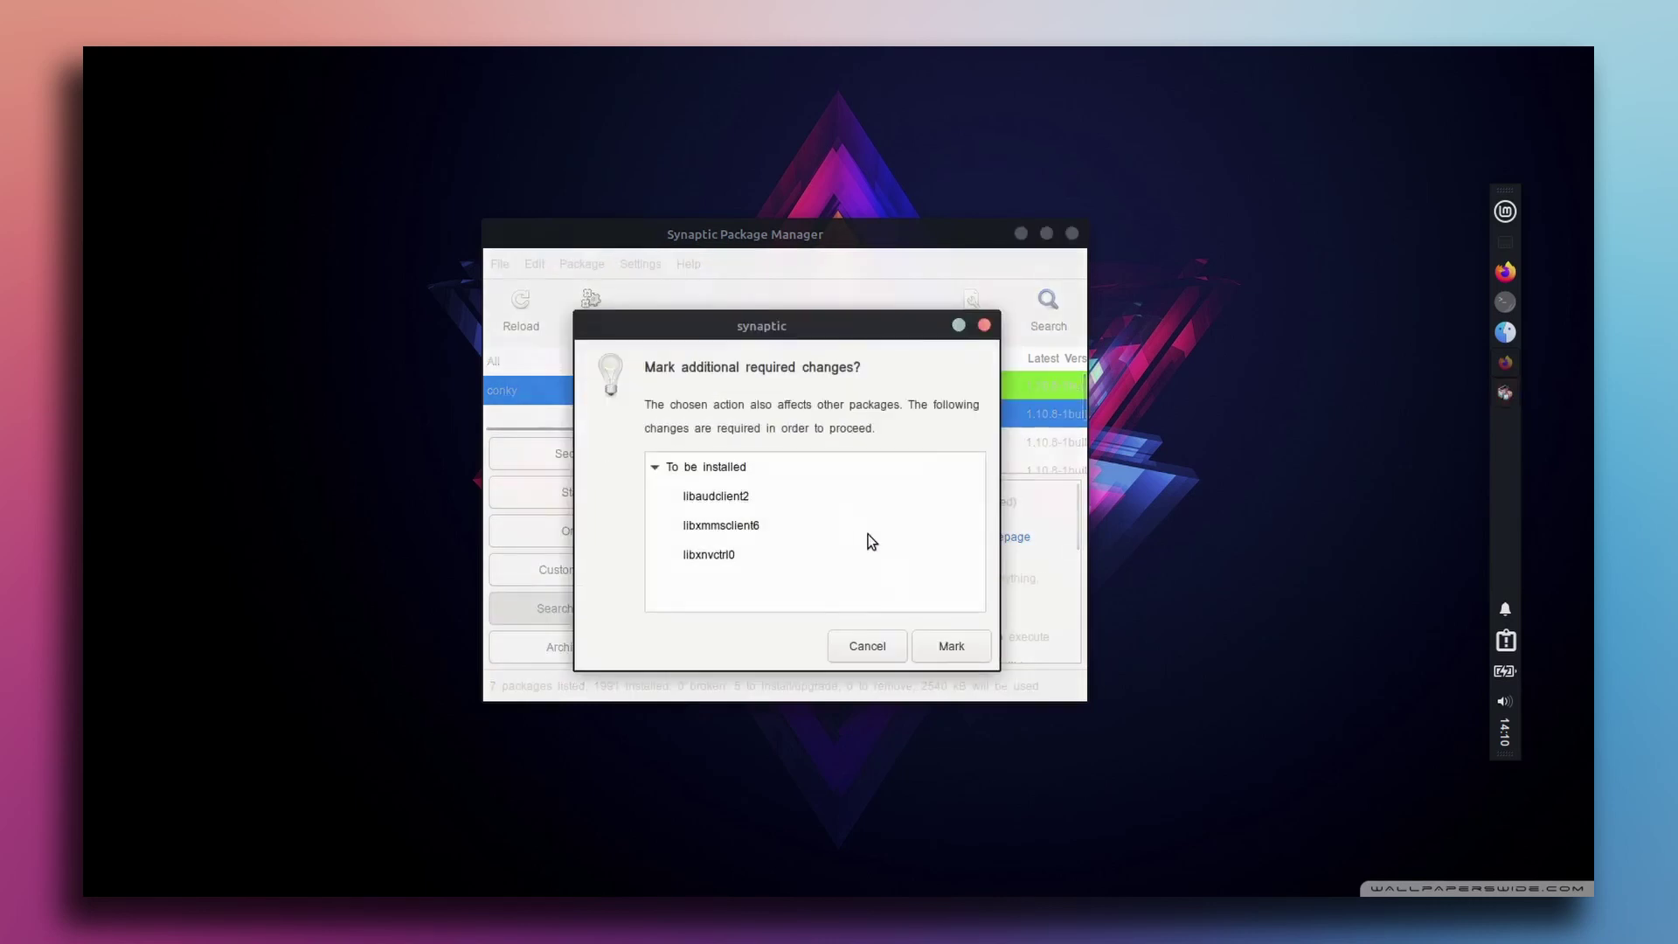
left_click(957, 646)
left_click(681, 442)
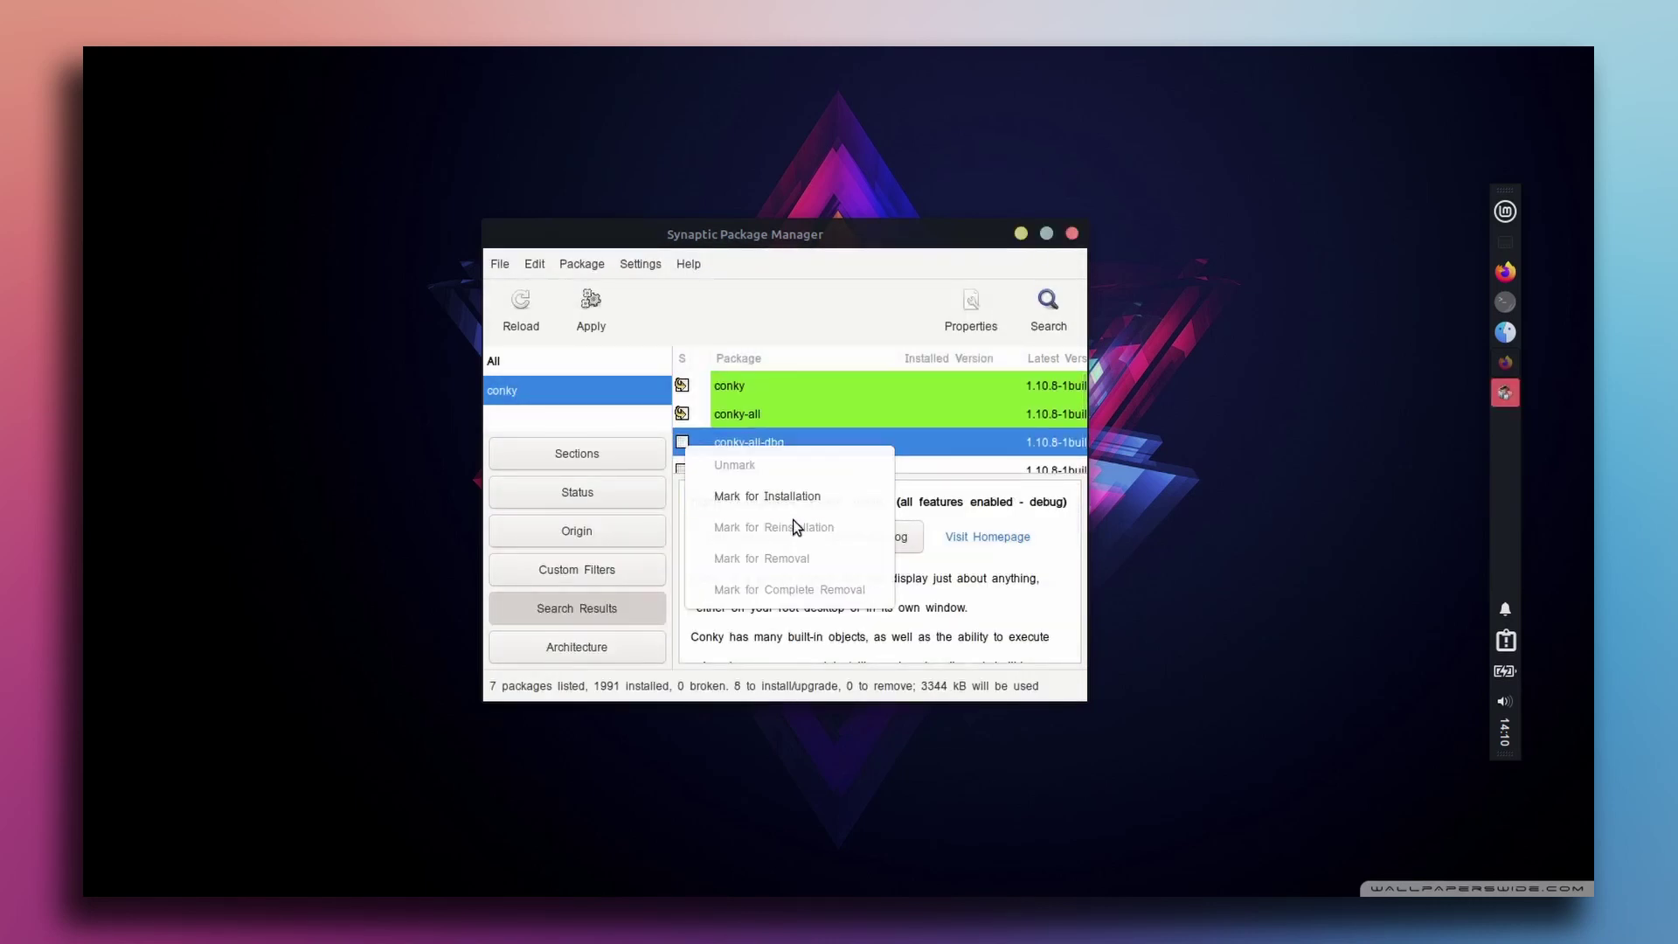
left_click(764, 491)
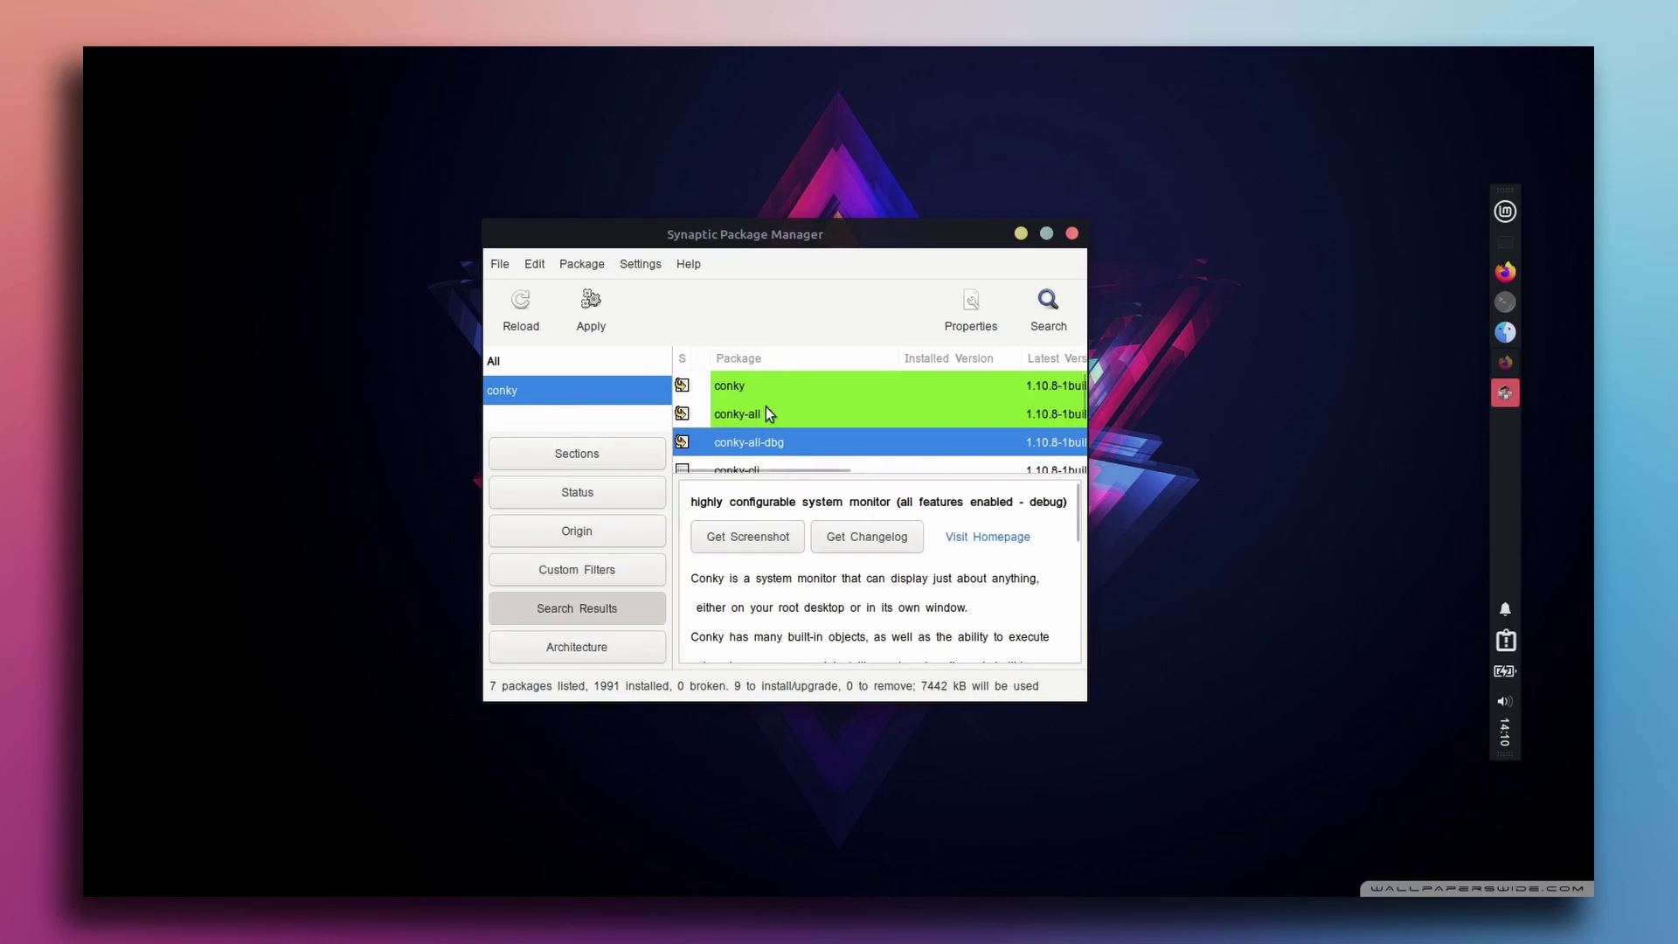
Apply the marked changes to install the Conky packages and close Synaptic.
left_click(598, 311)
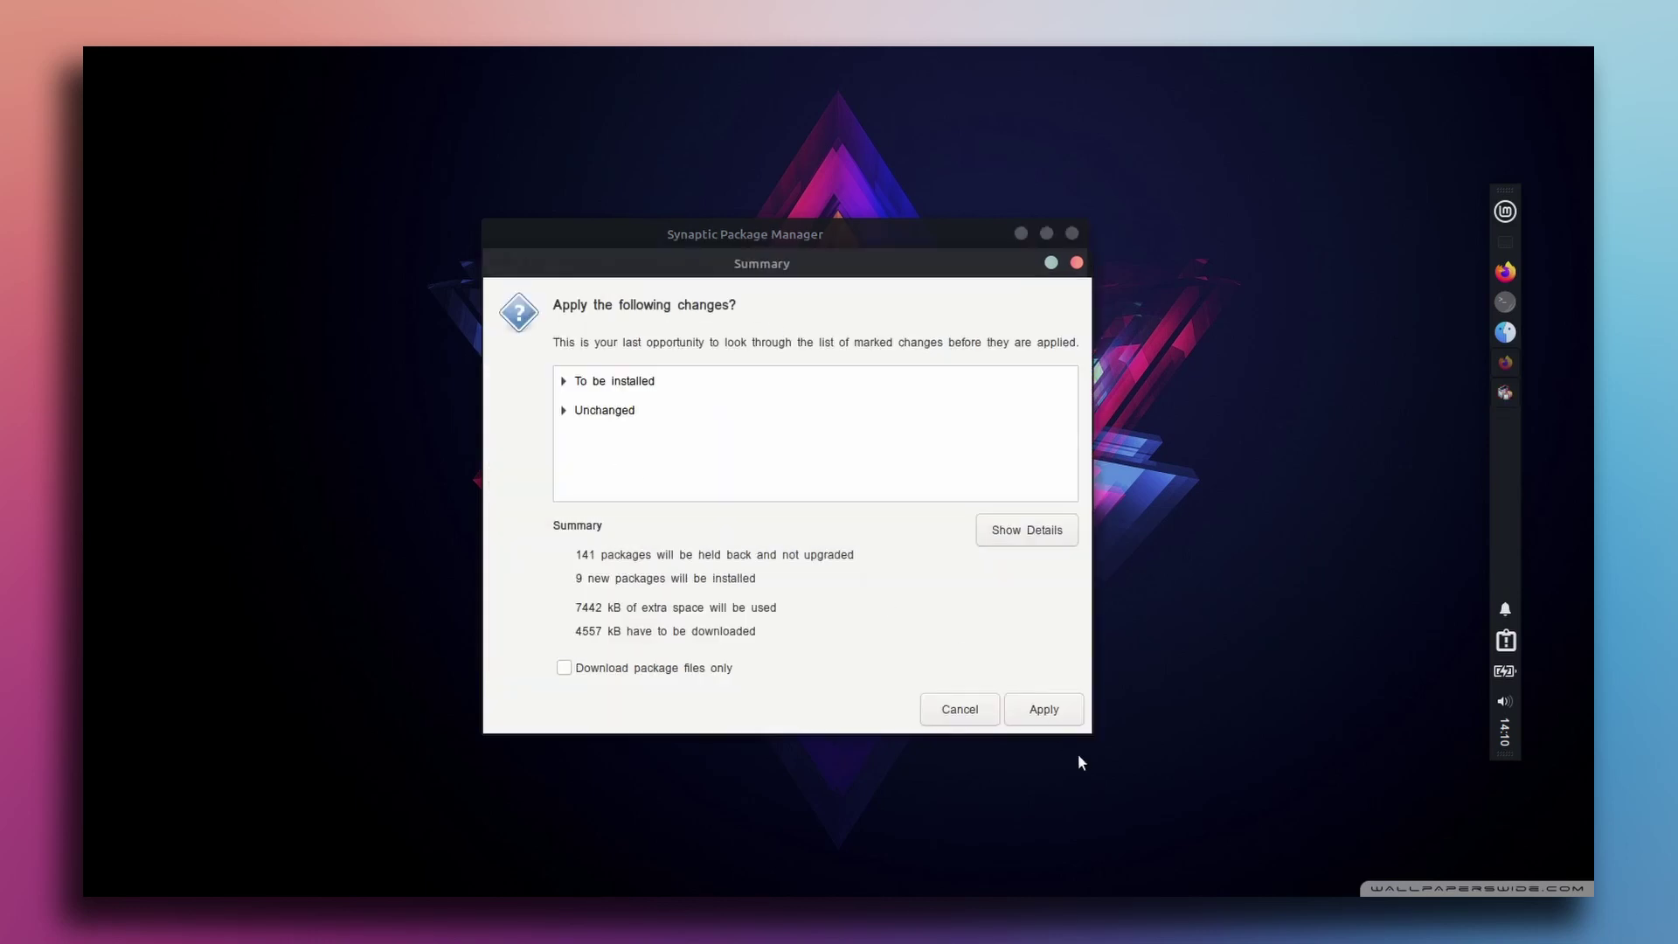
left_click(1042, 707)
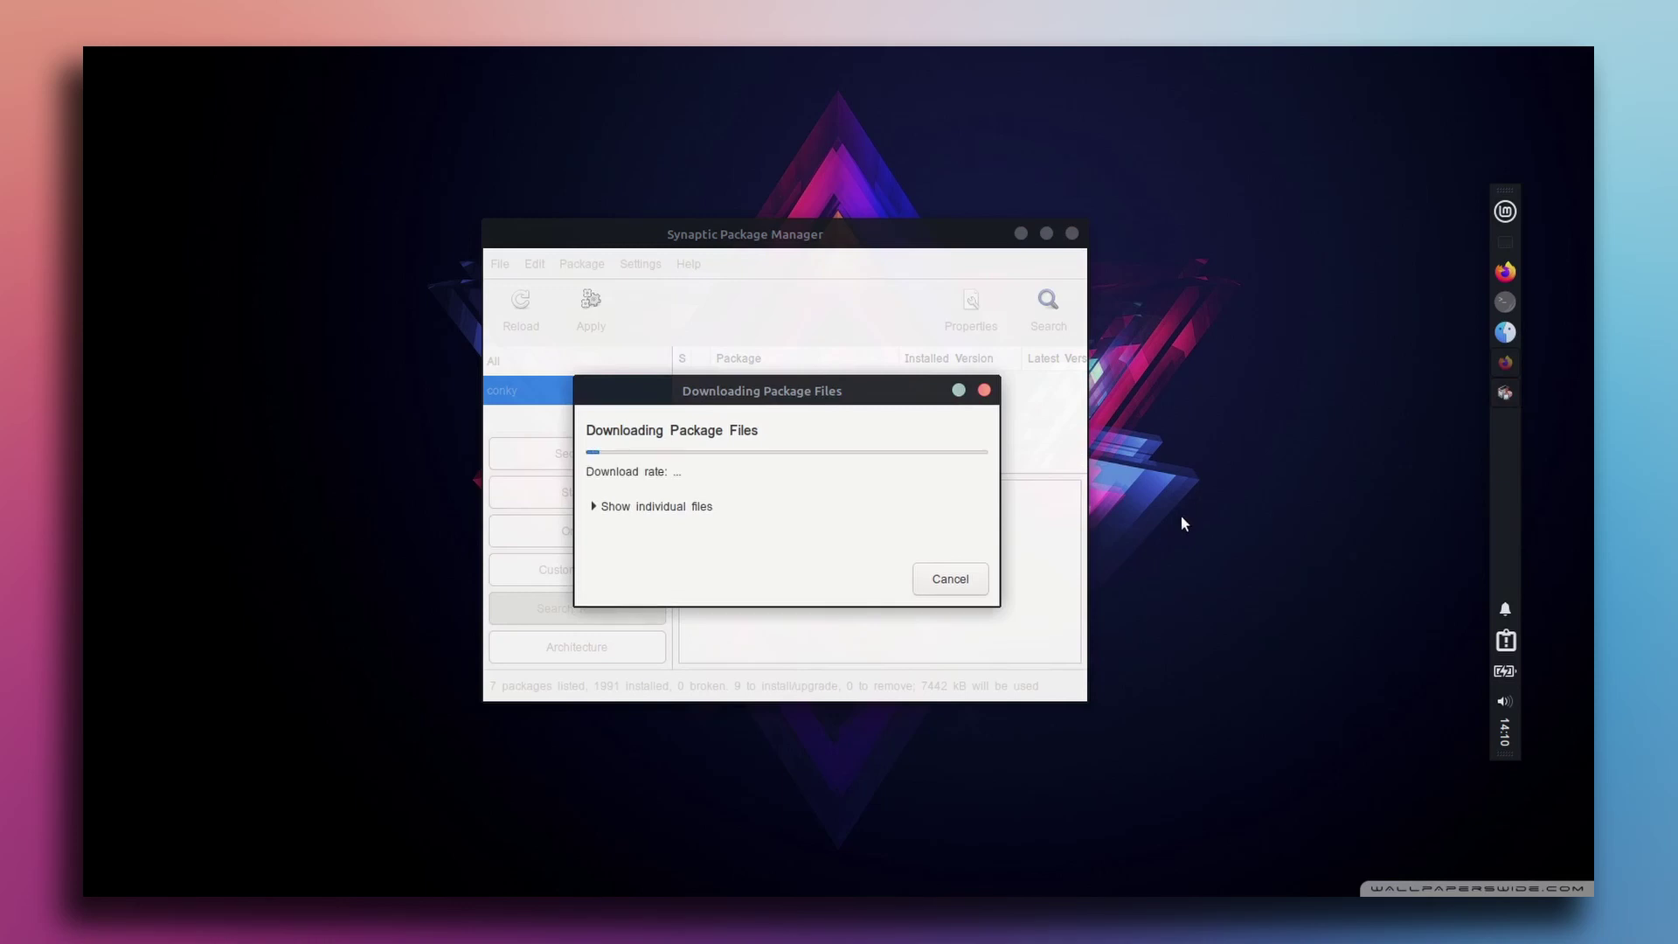
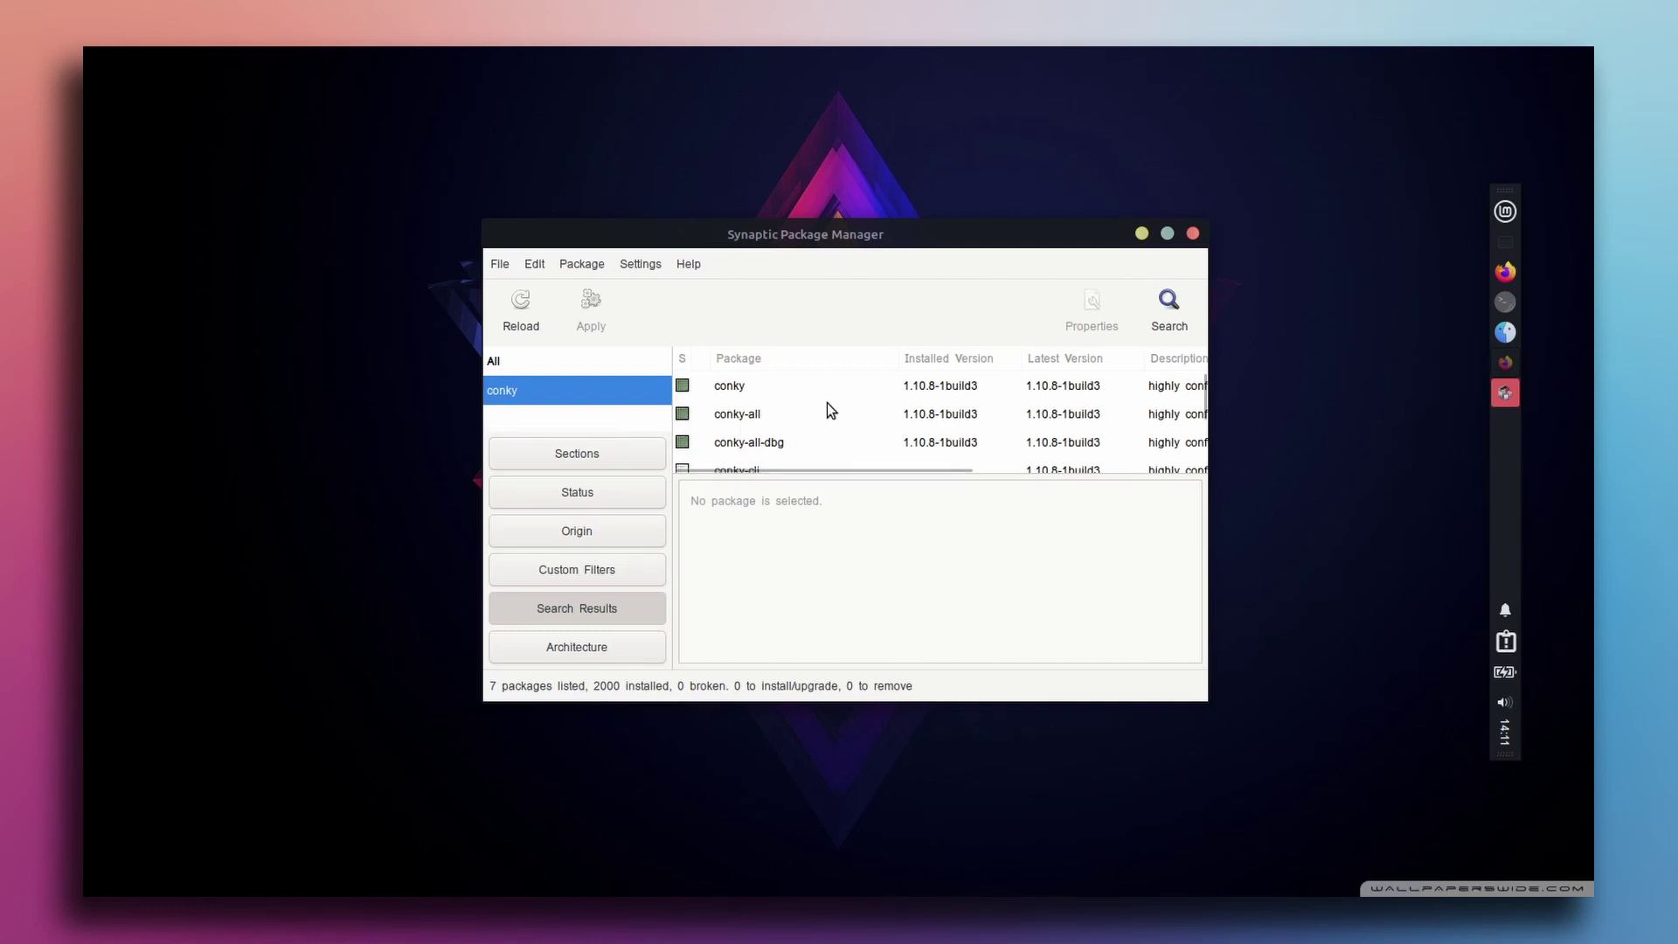
left_click(1192, 233)
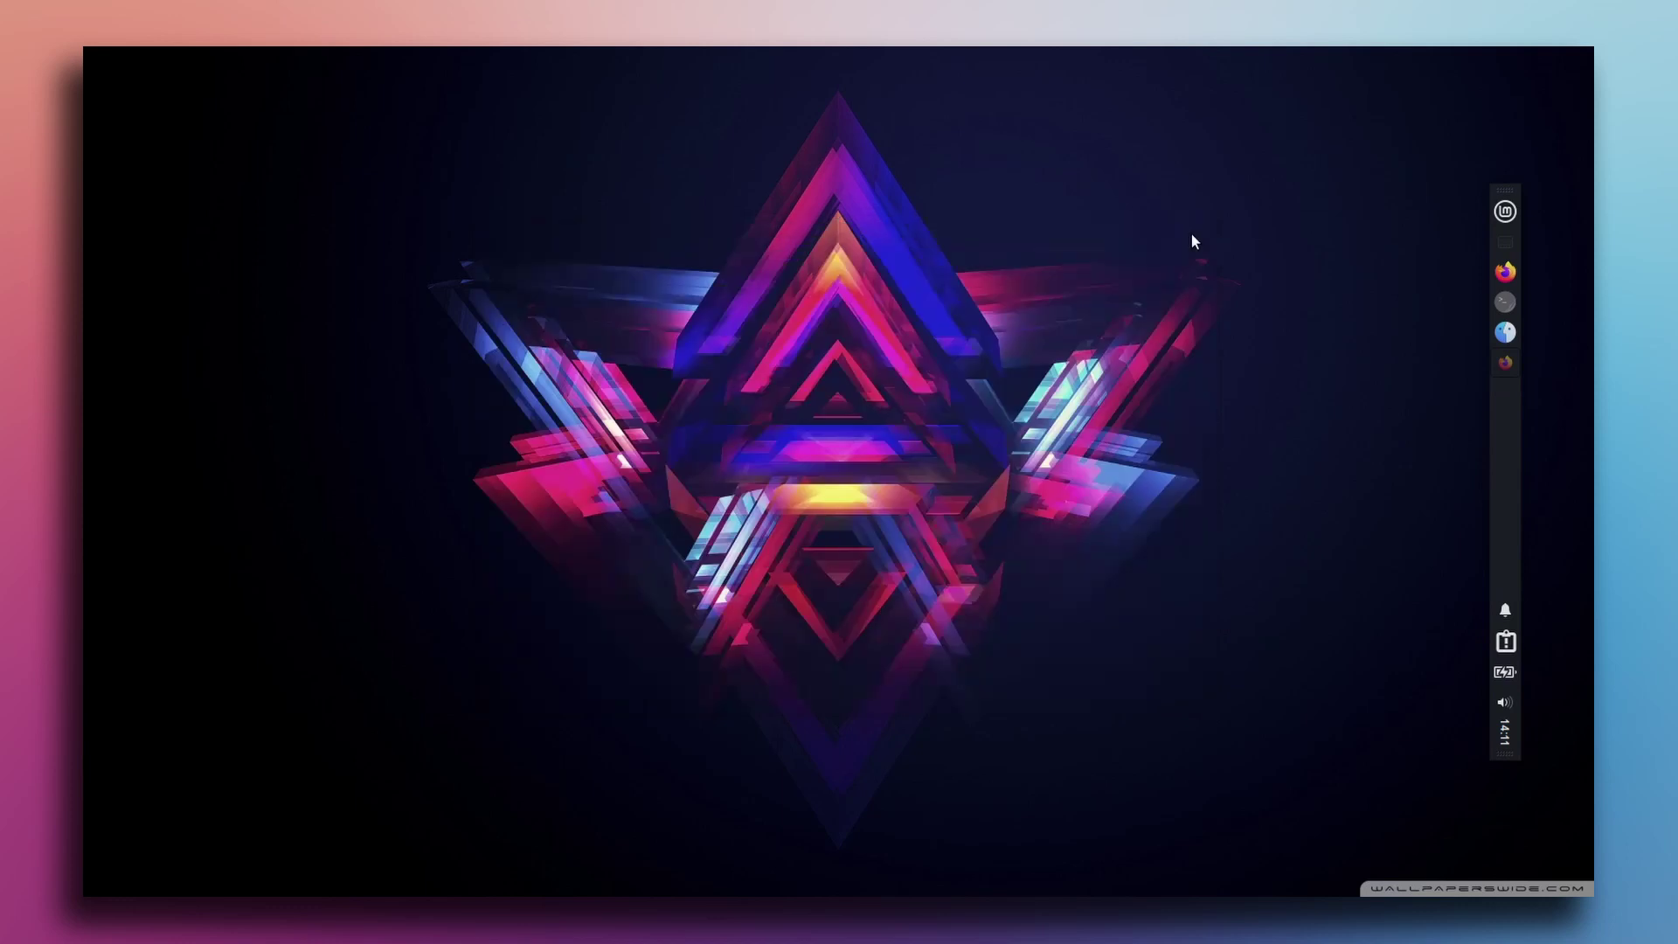
Switch to Firefox and copy the wget command that downloads the .start-conky startup script.
left_click(1505, 363)
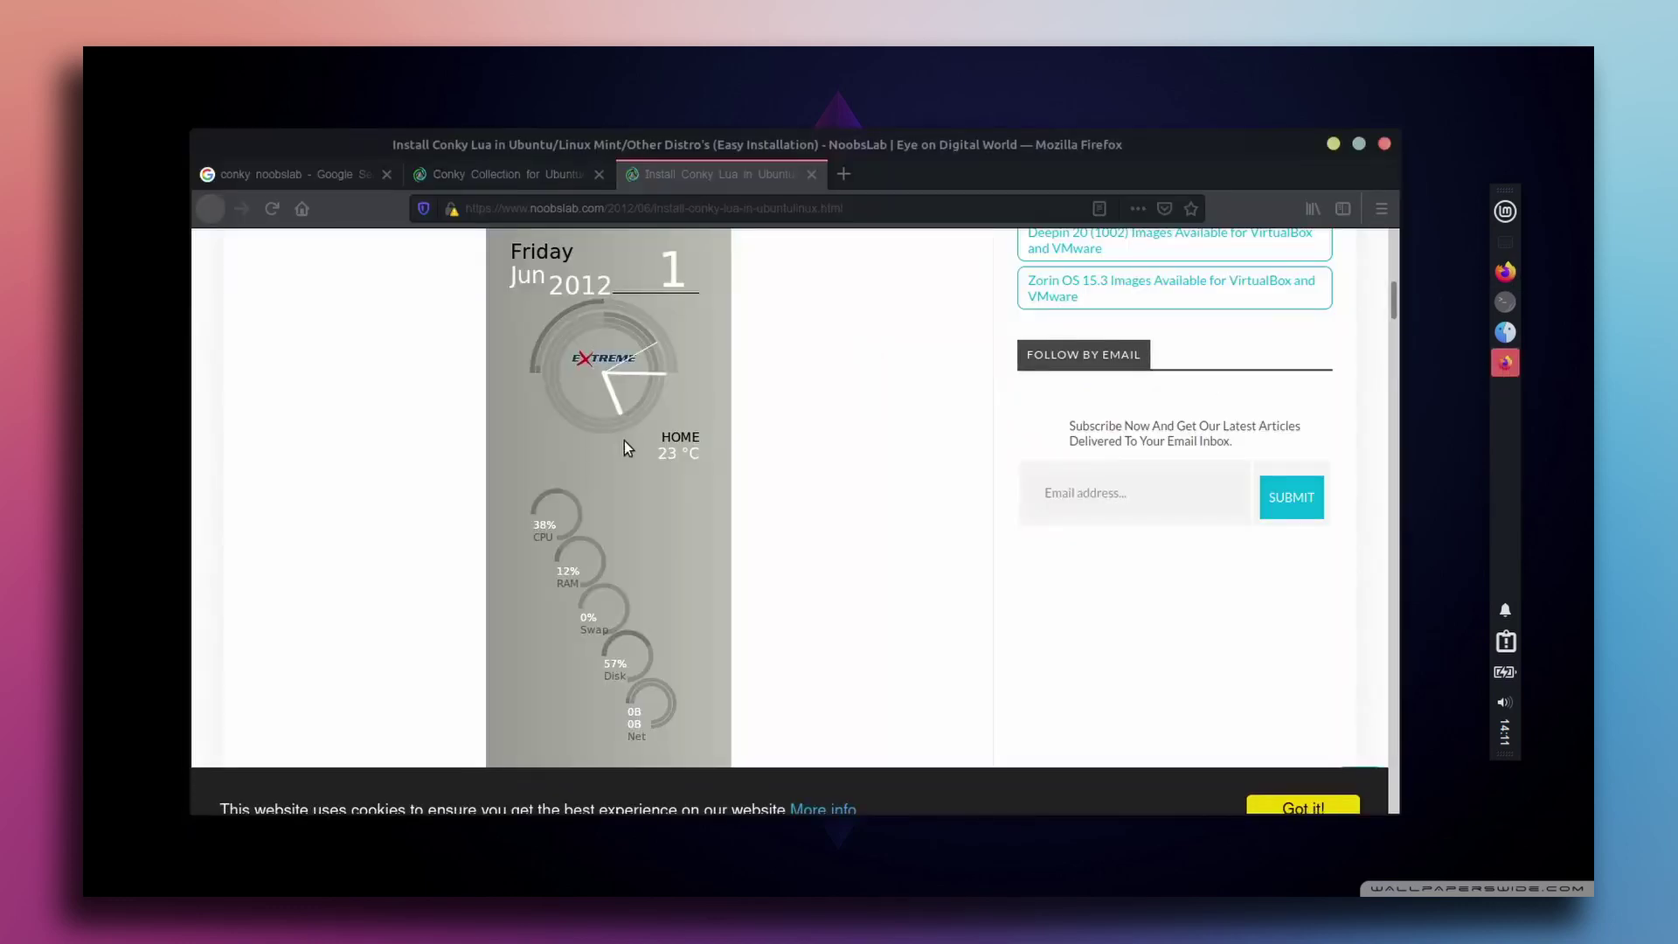
scroll(826, 478, "down", 7)
scroll(826, 484, "up", 2)
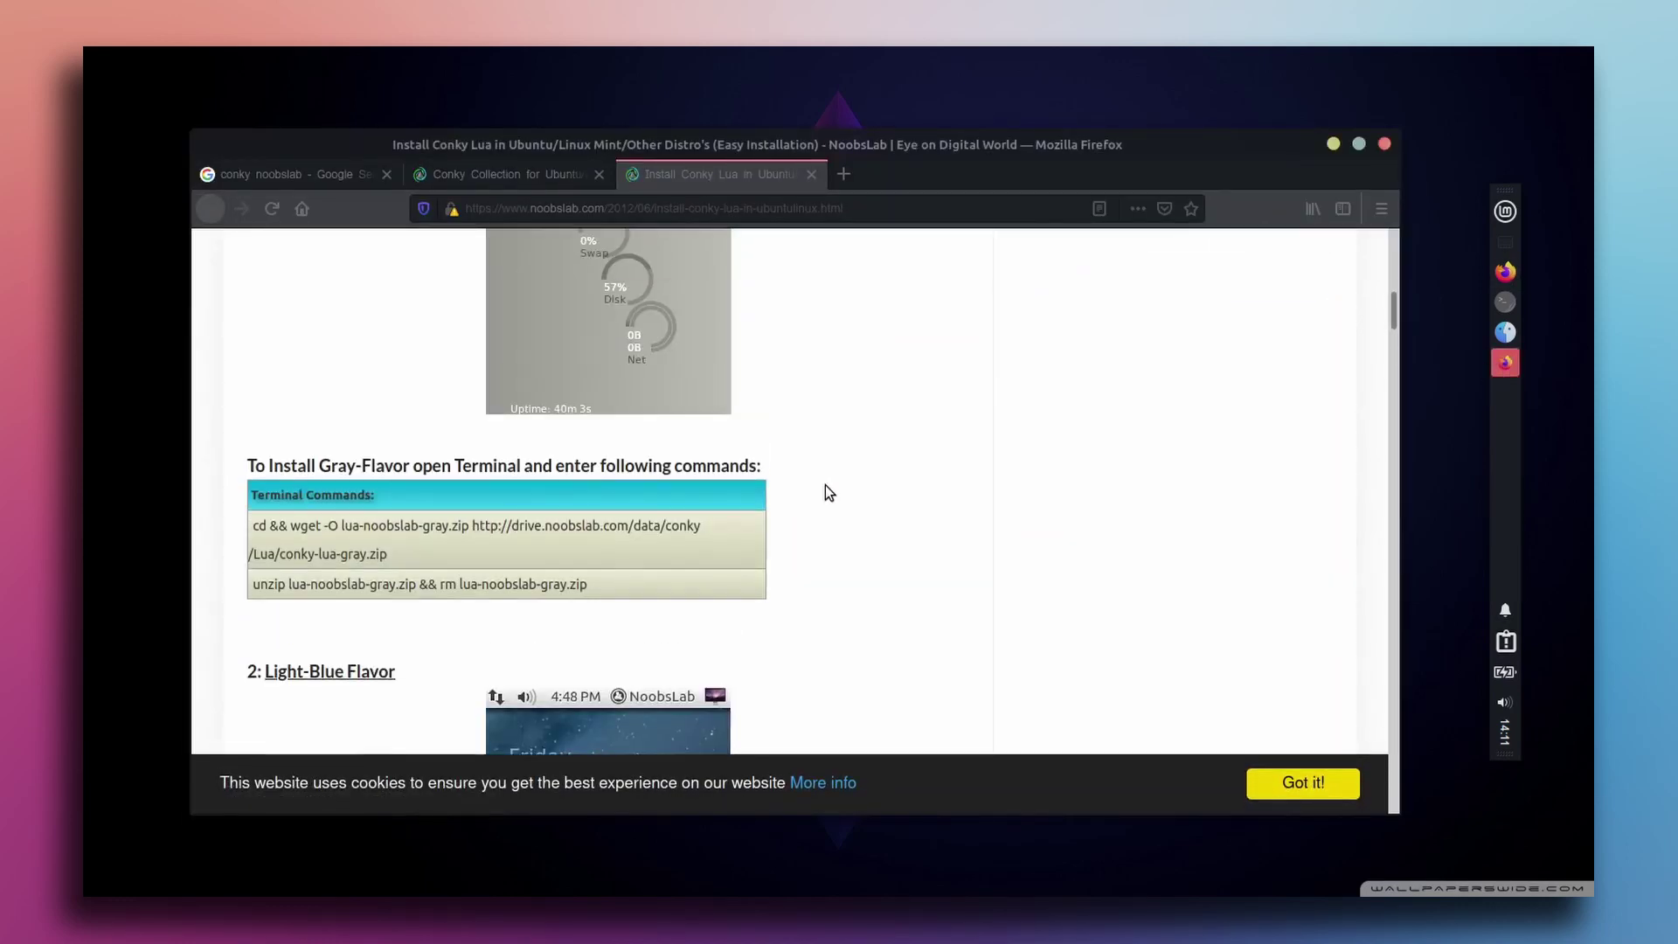
scroll(626, 472, "up", 10)
scroll(515, 468, "down", 1)
scroll(516, 468, "down", 2)
left_click_drag(715, 548, 247, 548)
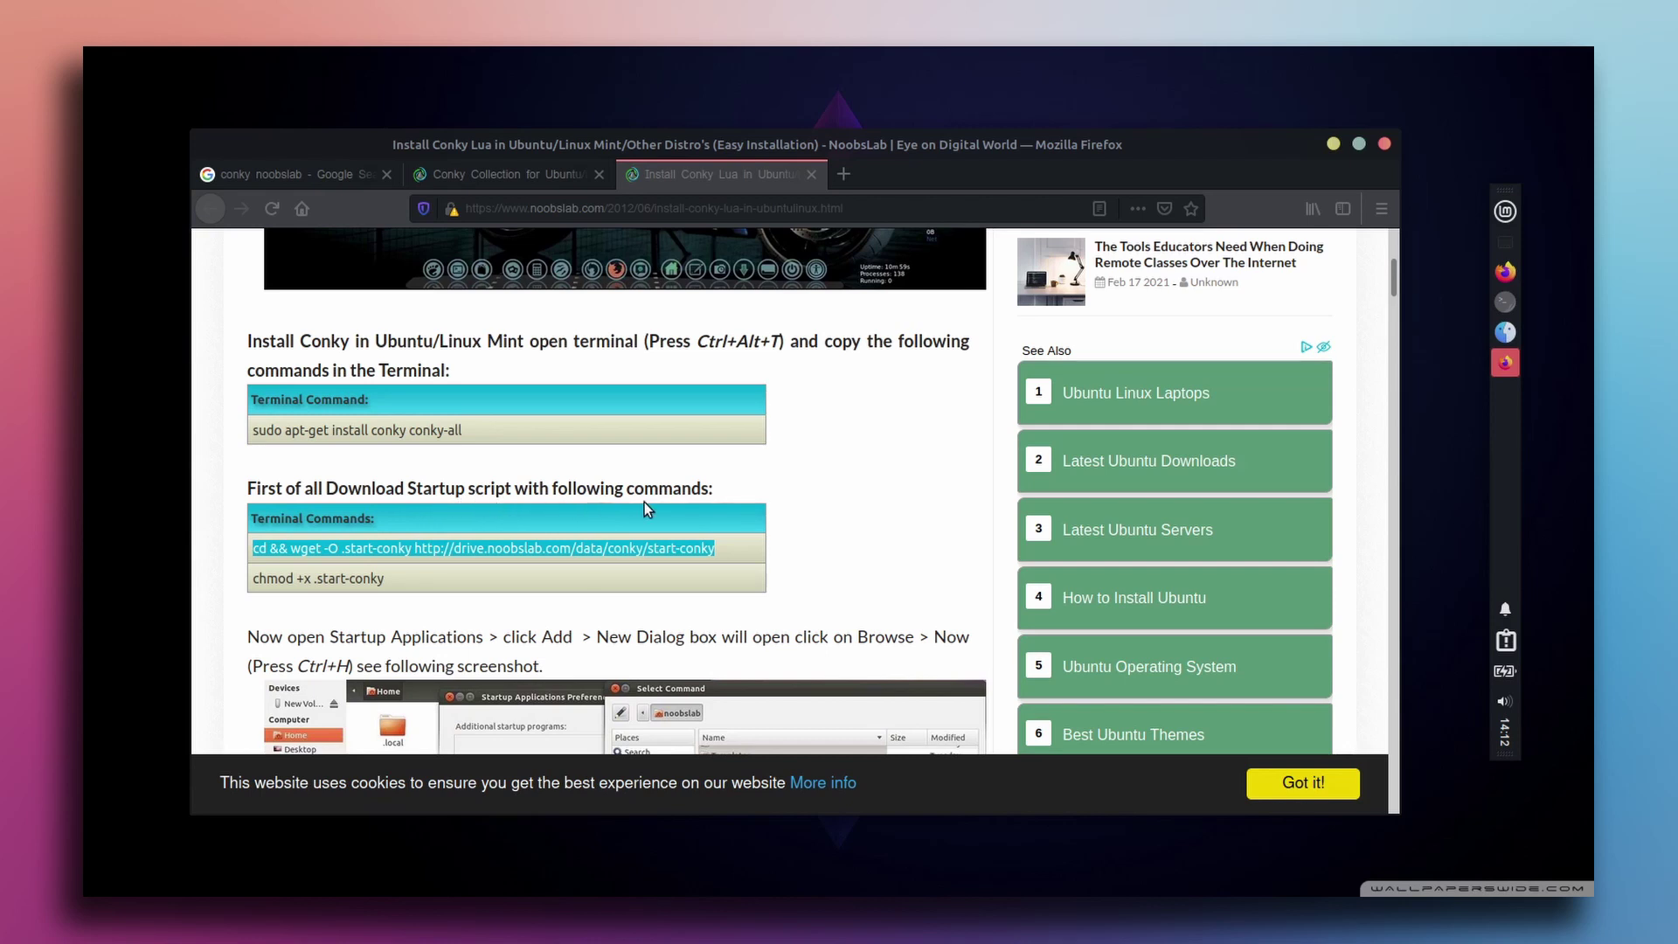
right_click(666, 543)
left_click(727, 570)
Run the copied .start-conky download command in a new terminal and minimize the terminal.
key("ctrl+alt+t")
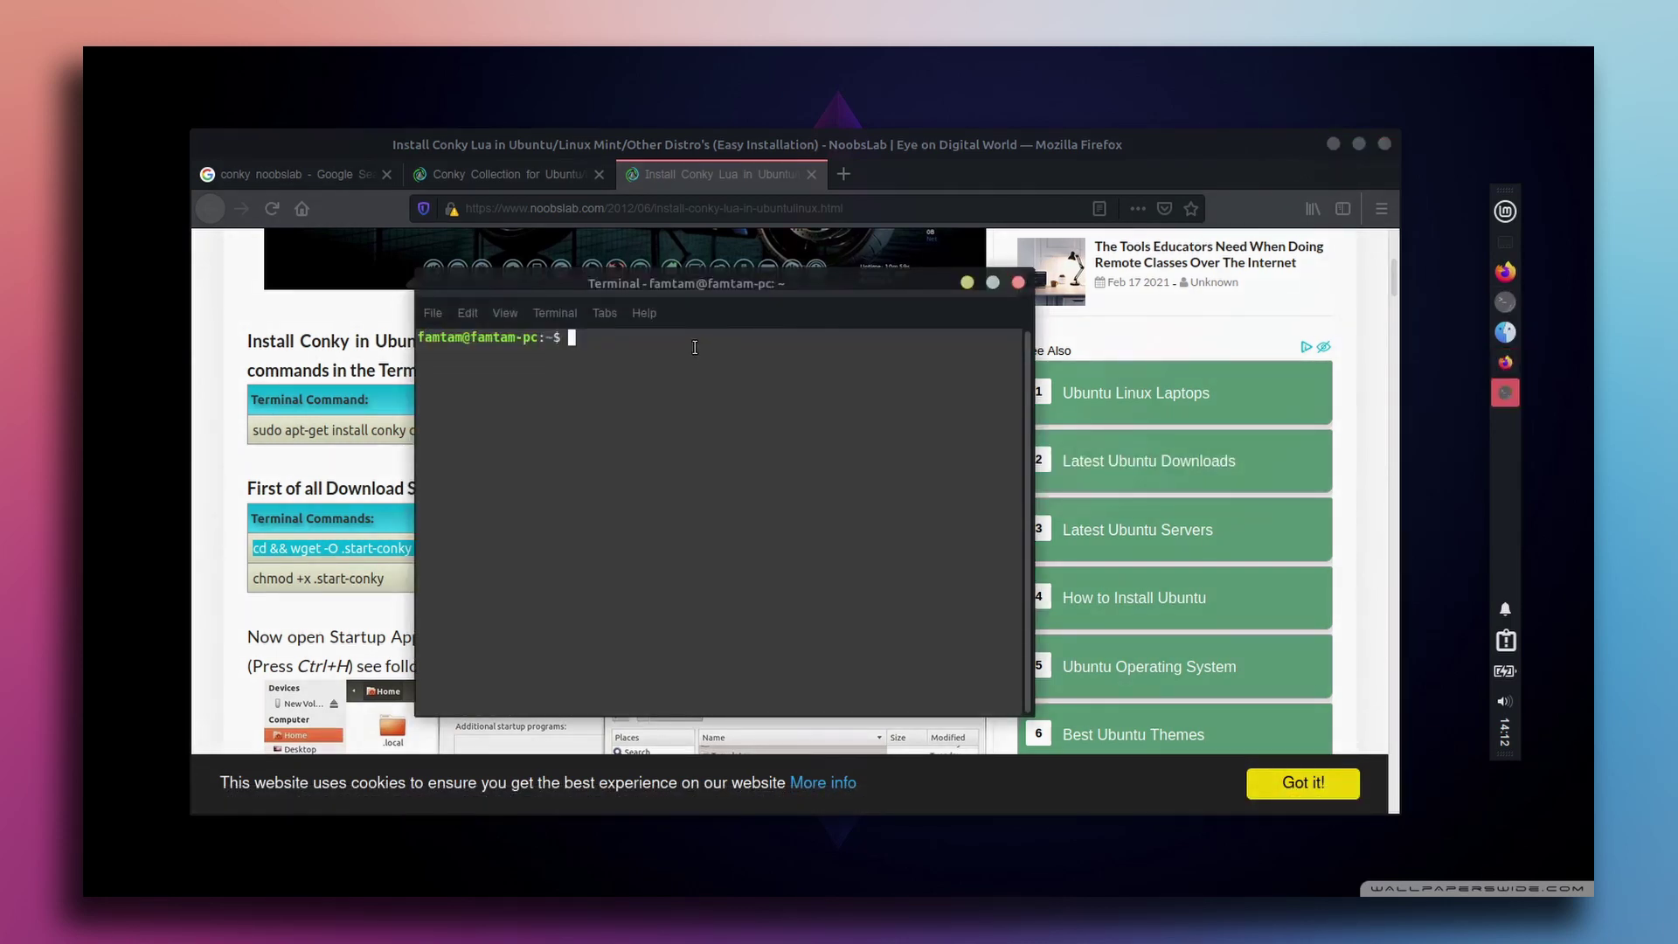
key("ctrl+shift+v")
key("Return")
left_click(966, 283)
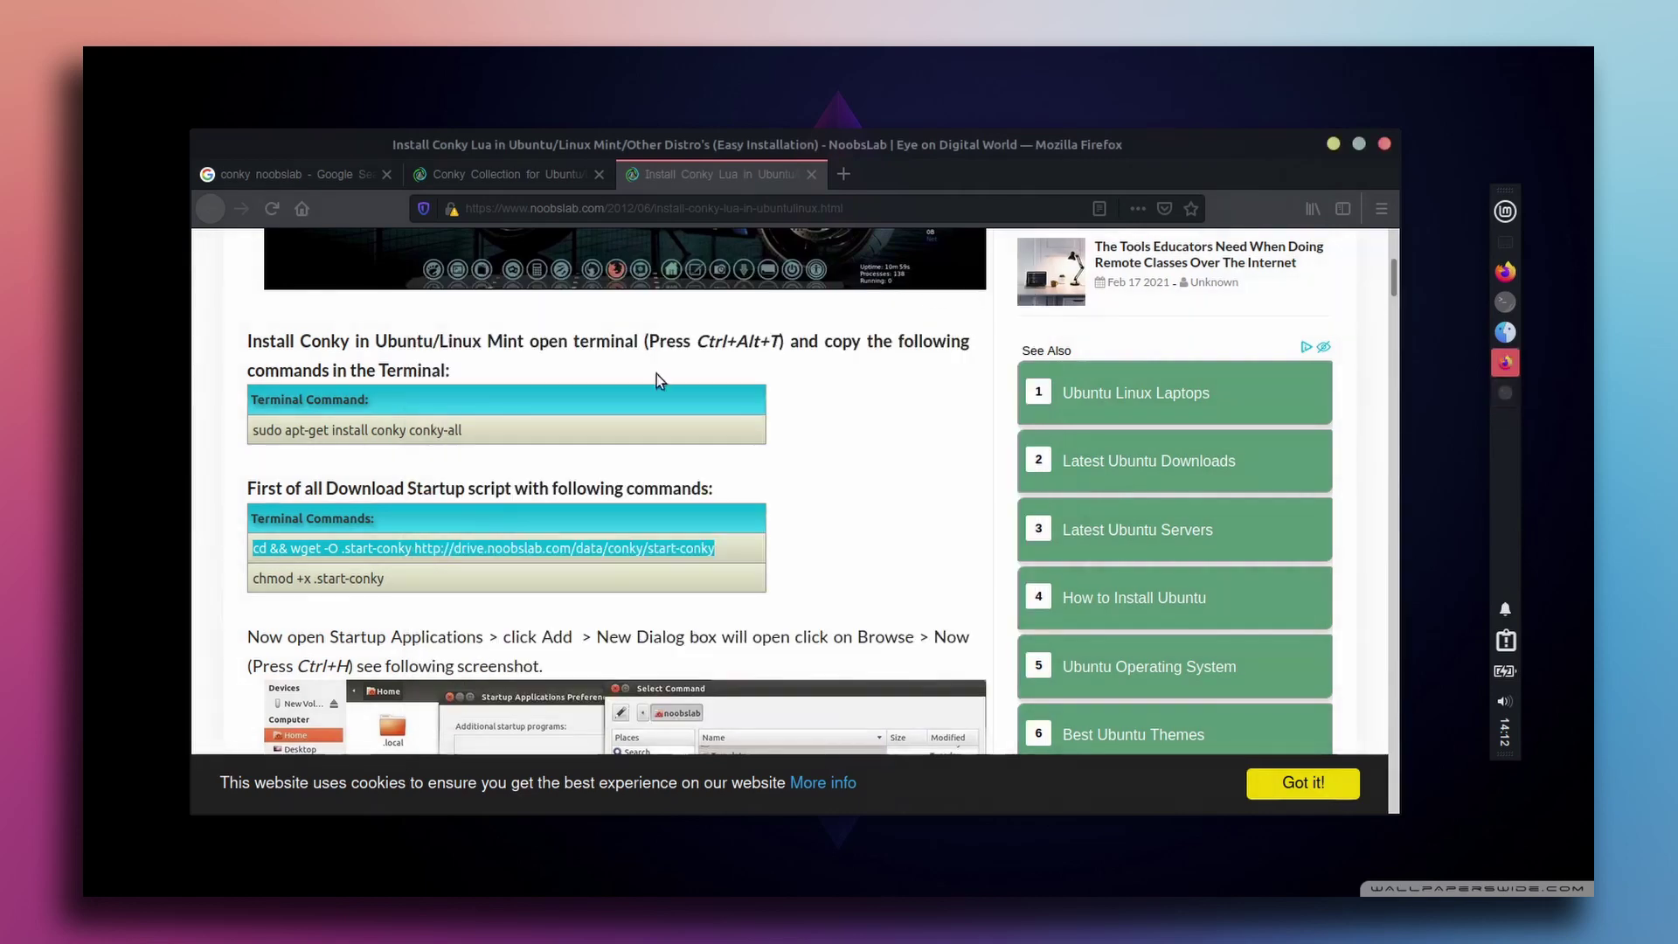
Copy the command "chmod +x .start-conky" from the page and run it in the terminal.
left_click_drag(414, 583, 273, 581)
right_click(277, 584)
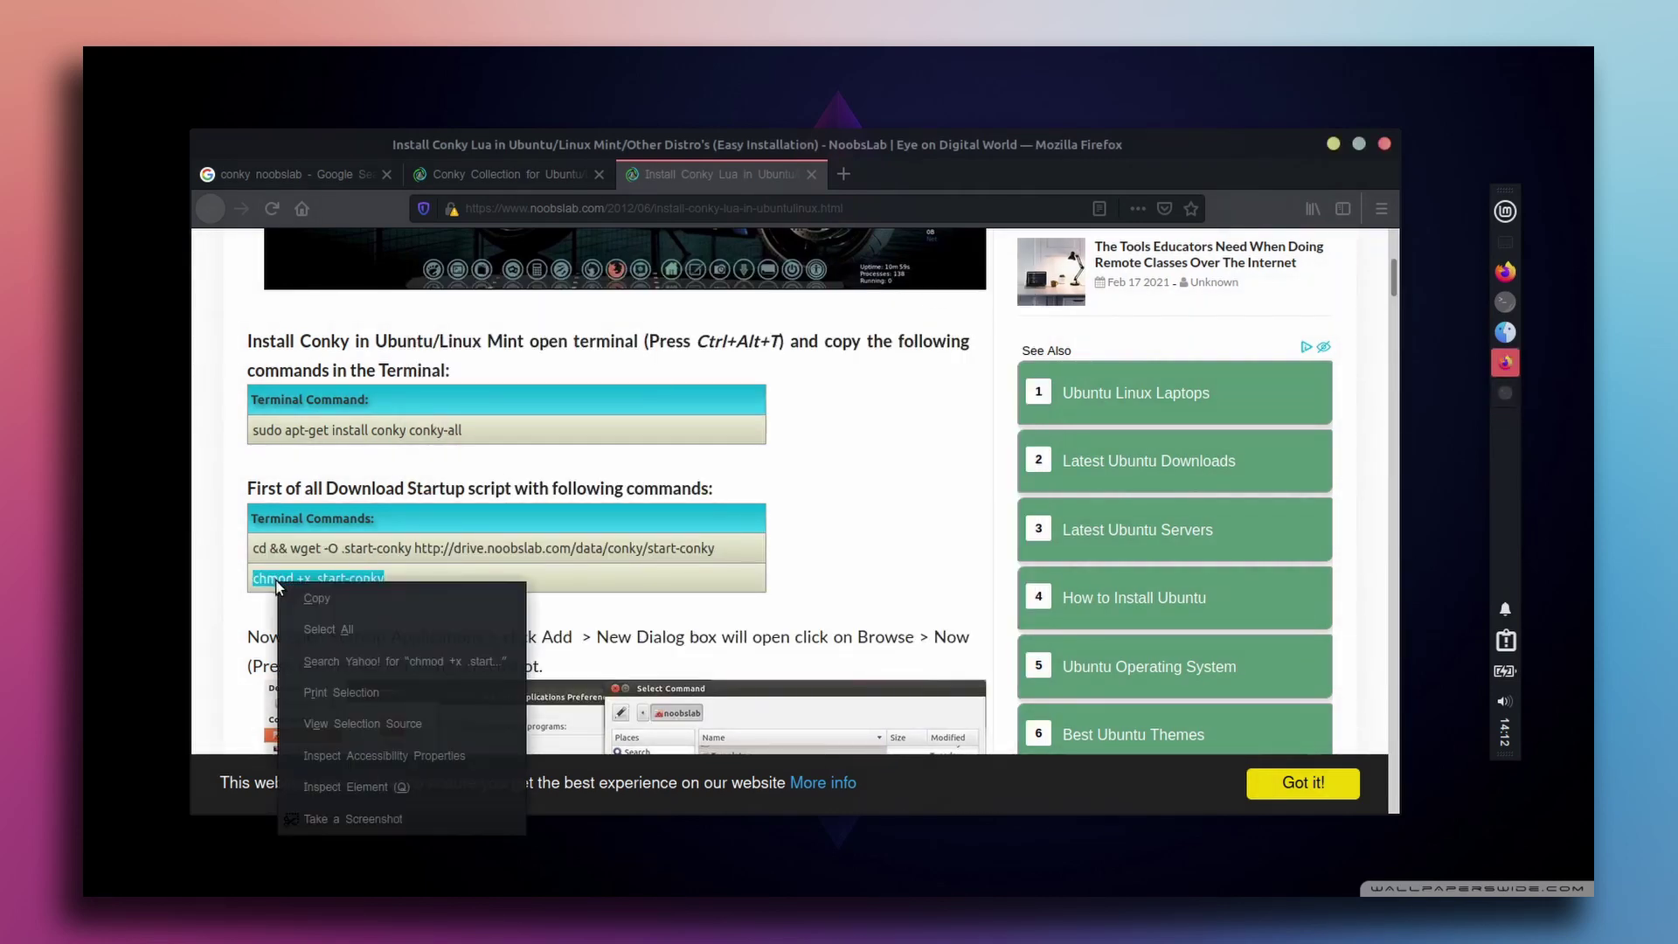
left_click(306, 598)
key("alt+Tab")
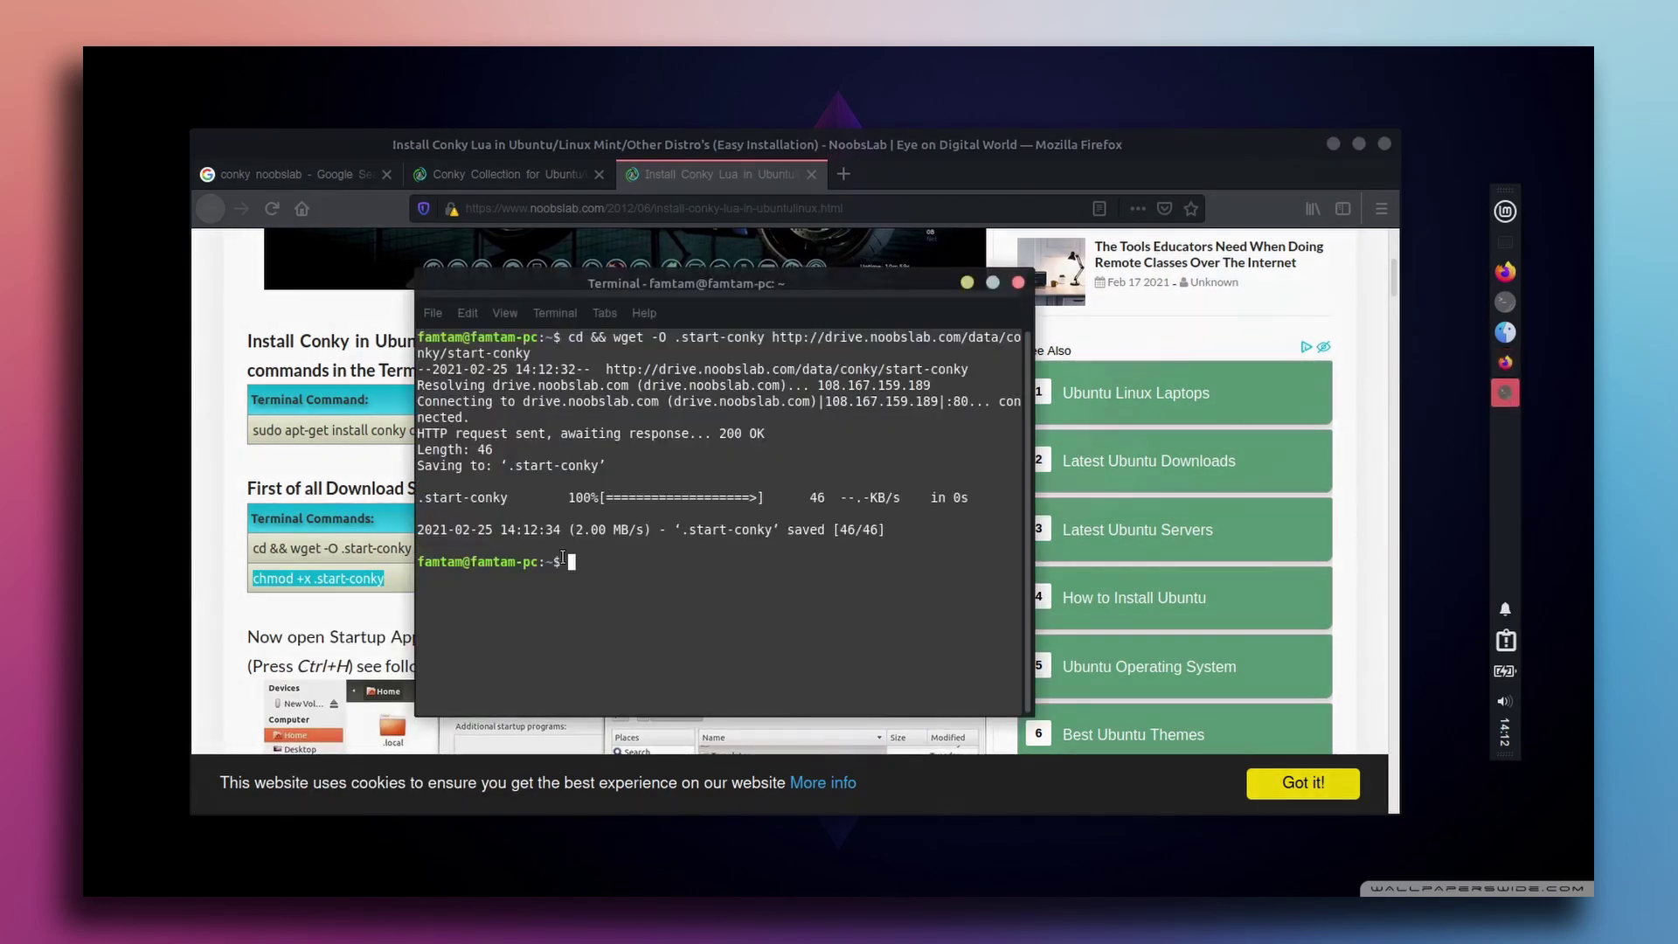
key("ctrl+shift+v")
key("Return")
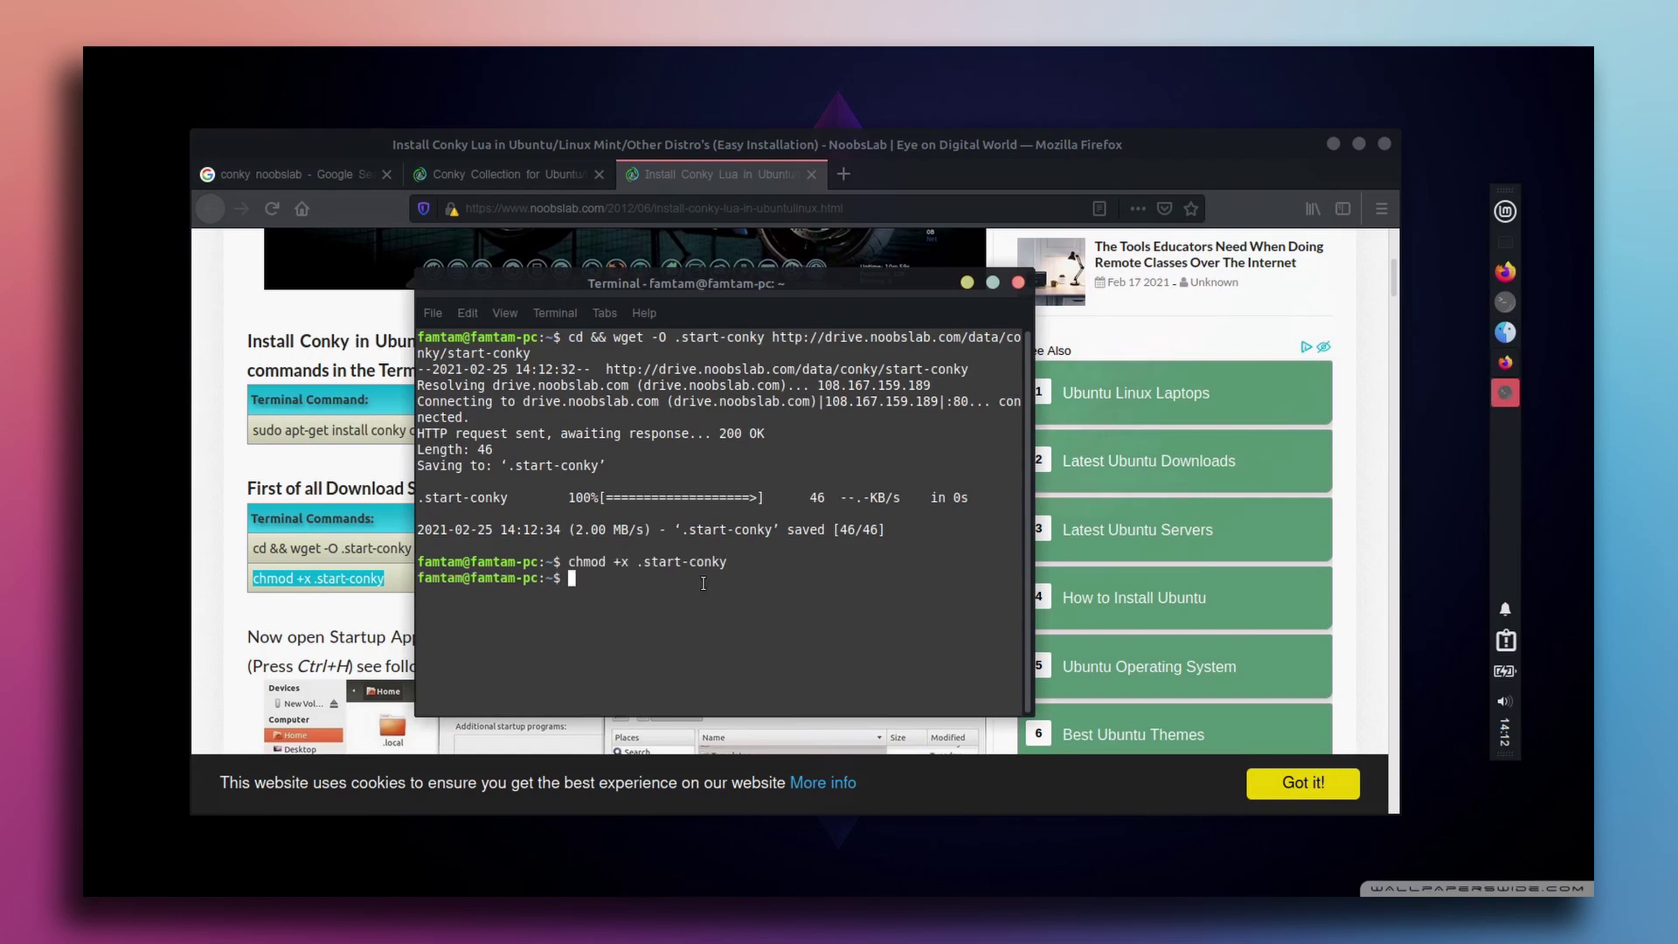
Open the home folder in the File Manager and show its hidden files.
left_click(1504, 332)
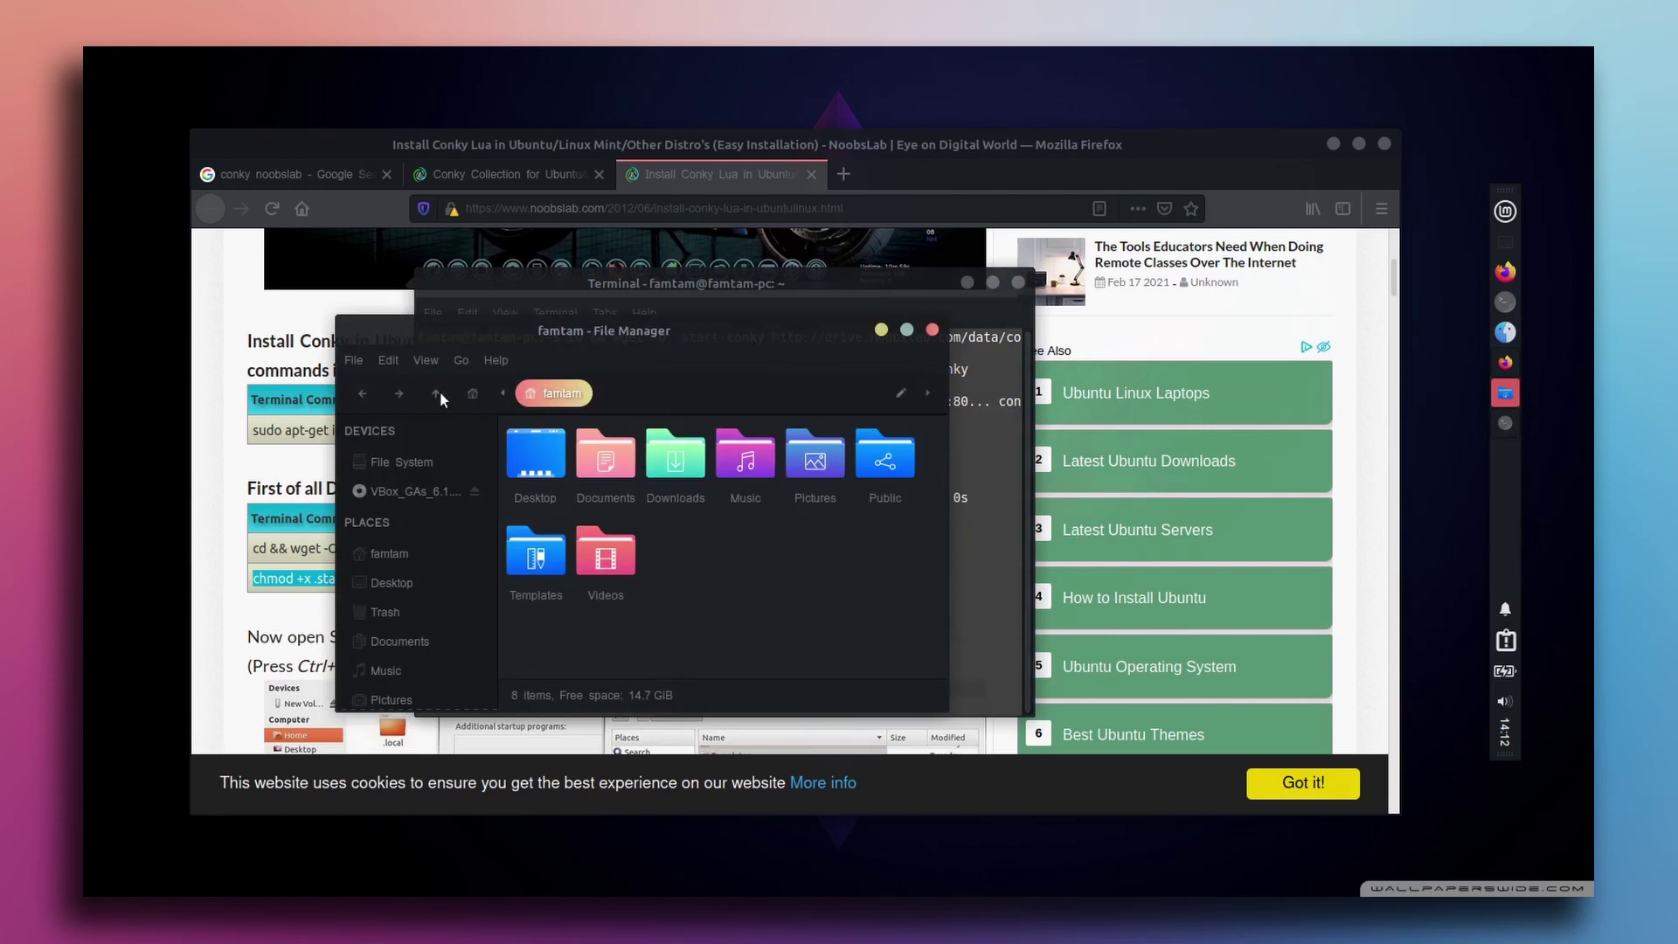
left_click(427, 361)
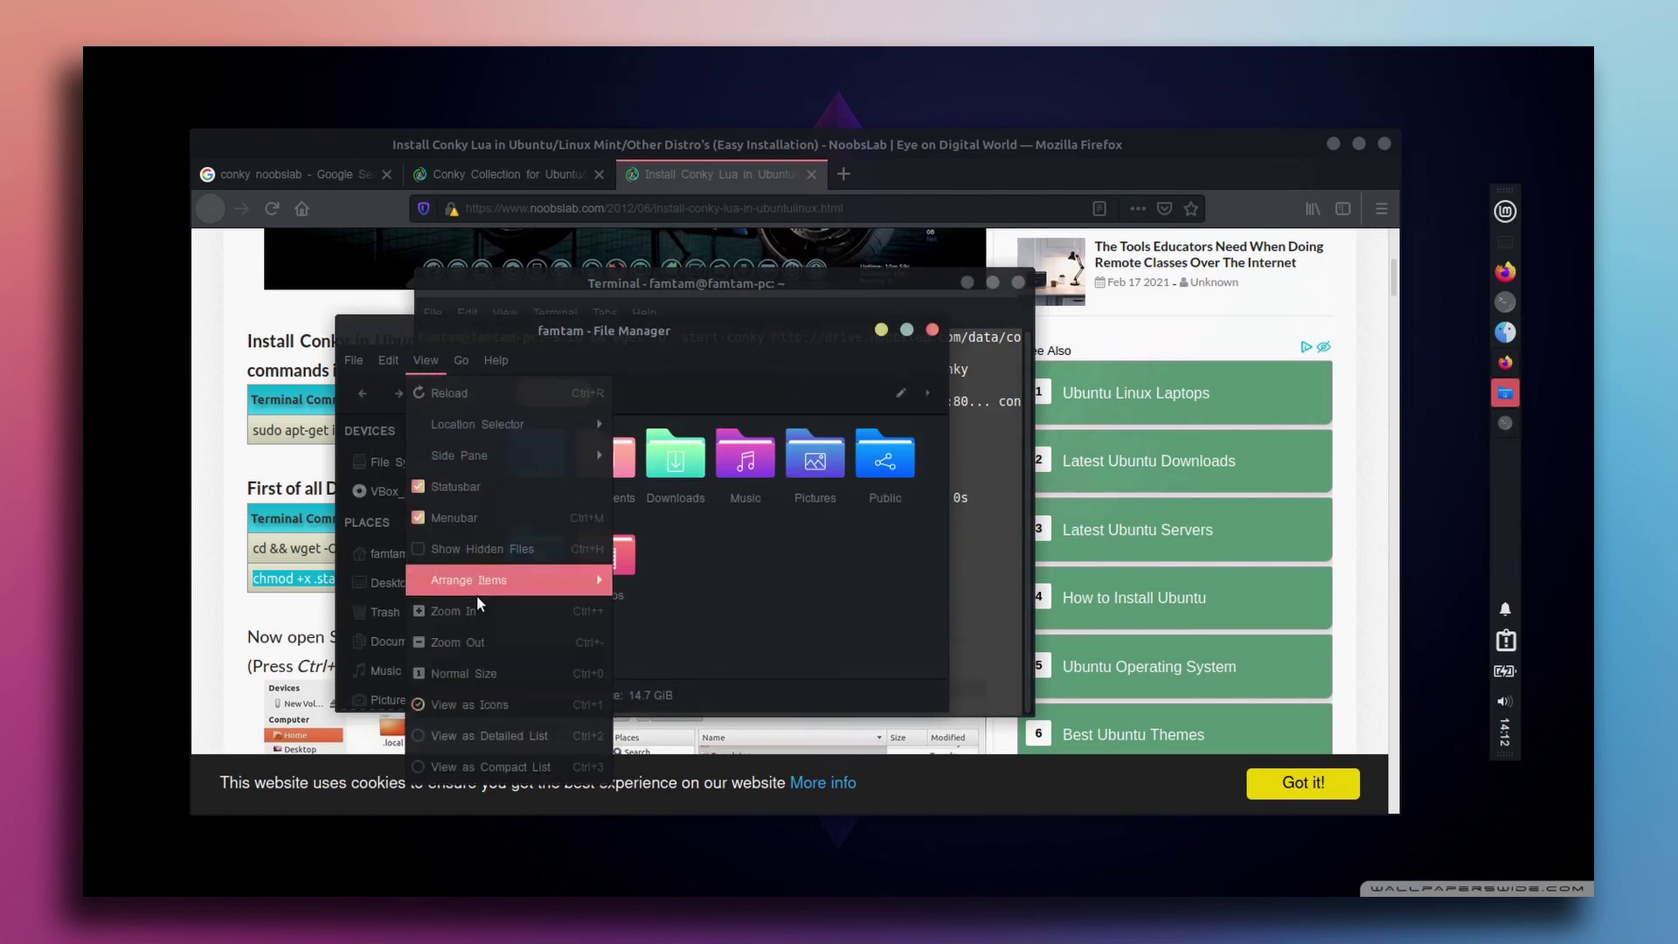
left_click(449, 547)
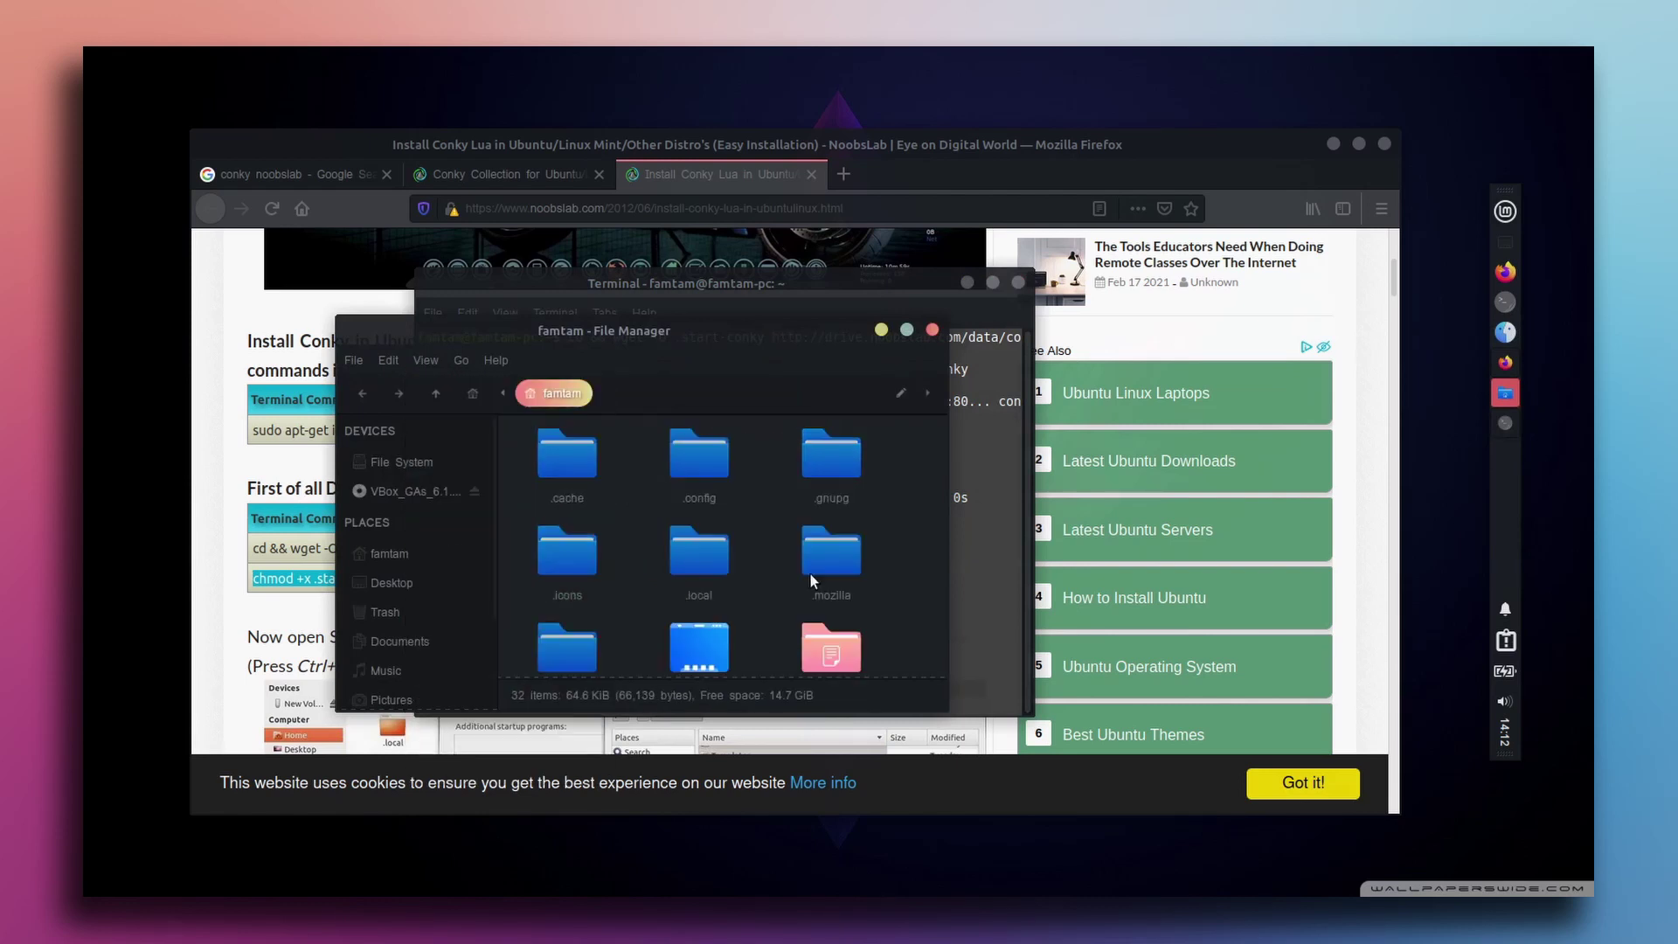
Check in the properties of .start-conky whether the file is allowed to run as a program, and close them.
scroll(742, 552, "down", 5)
scroll(741, 550, "down", 1)
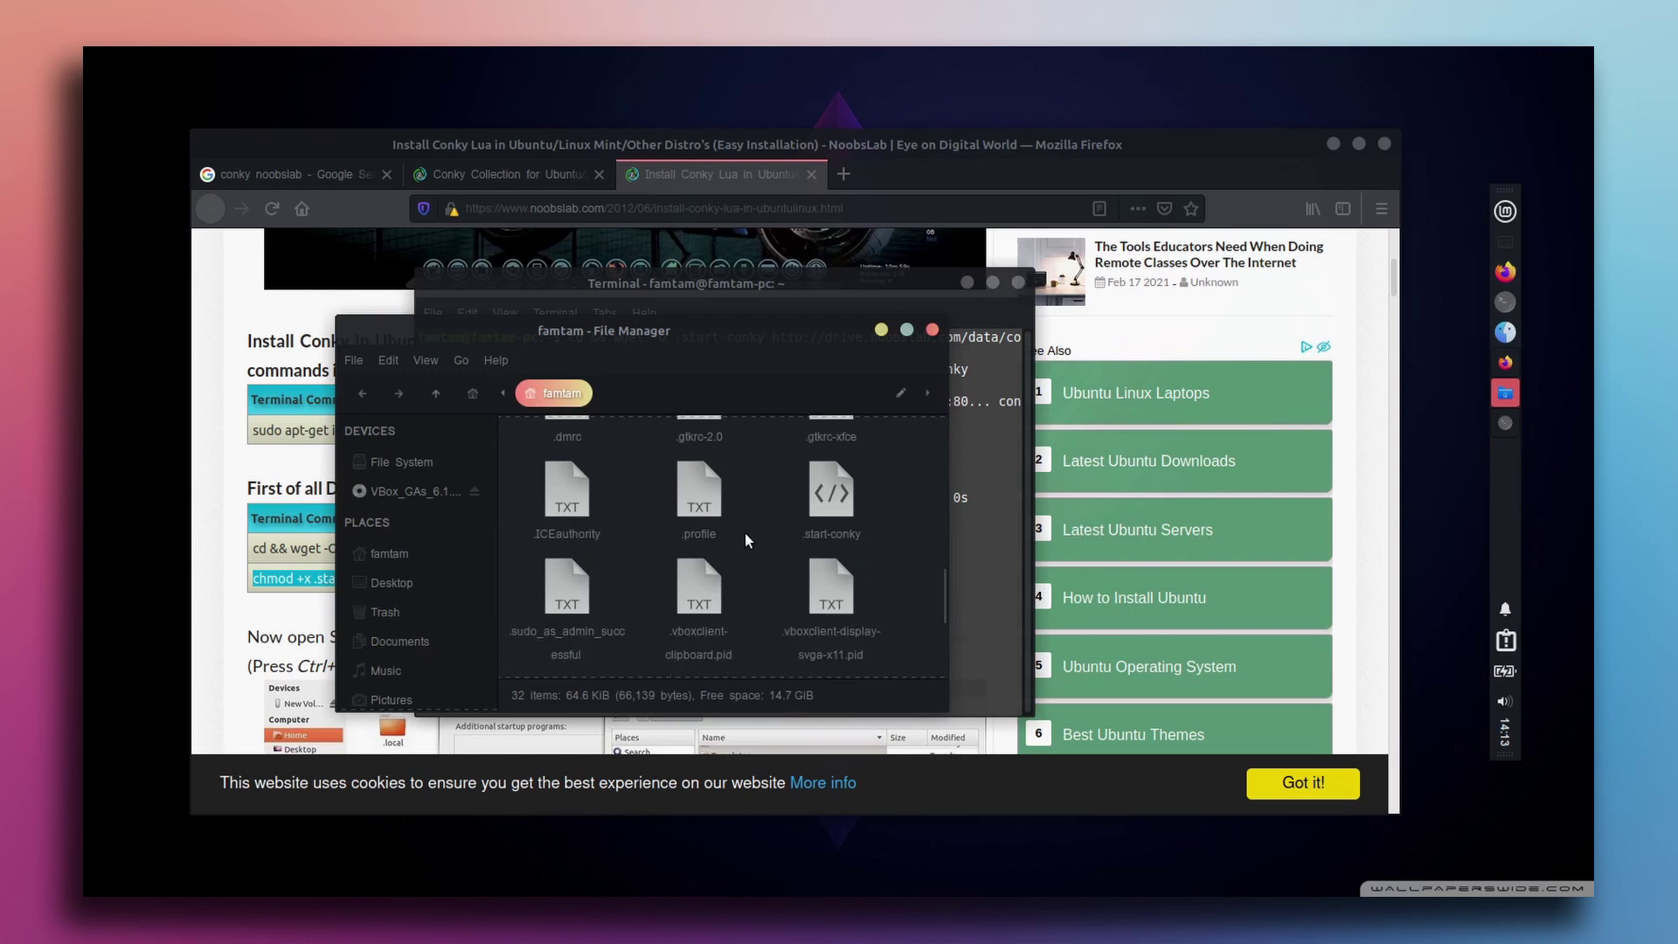
left_click(847, 493)
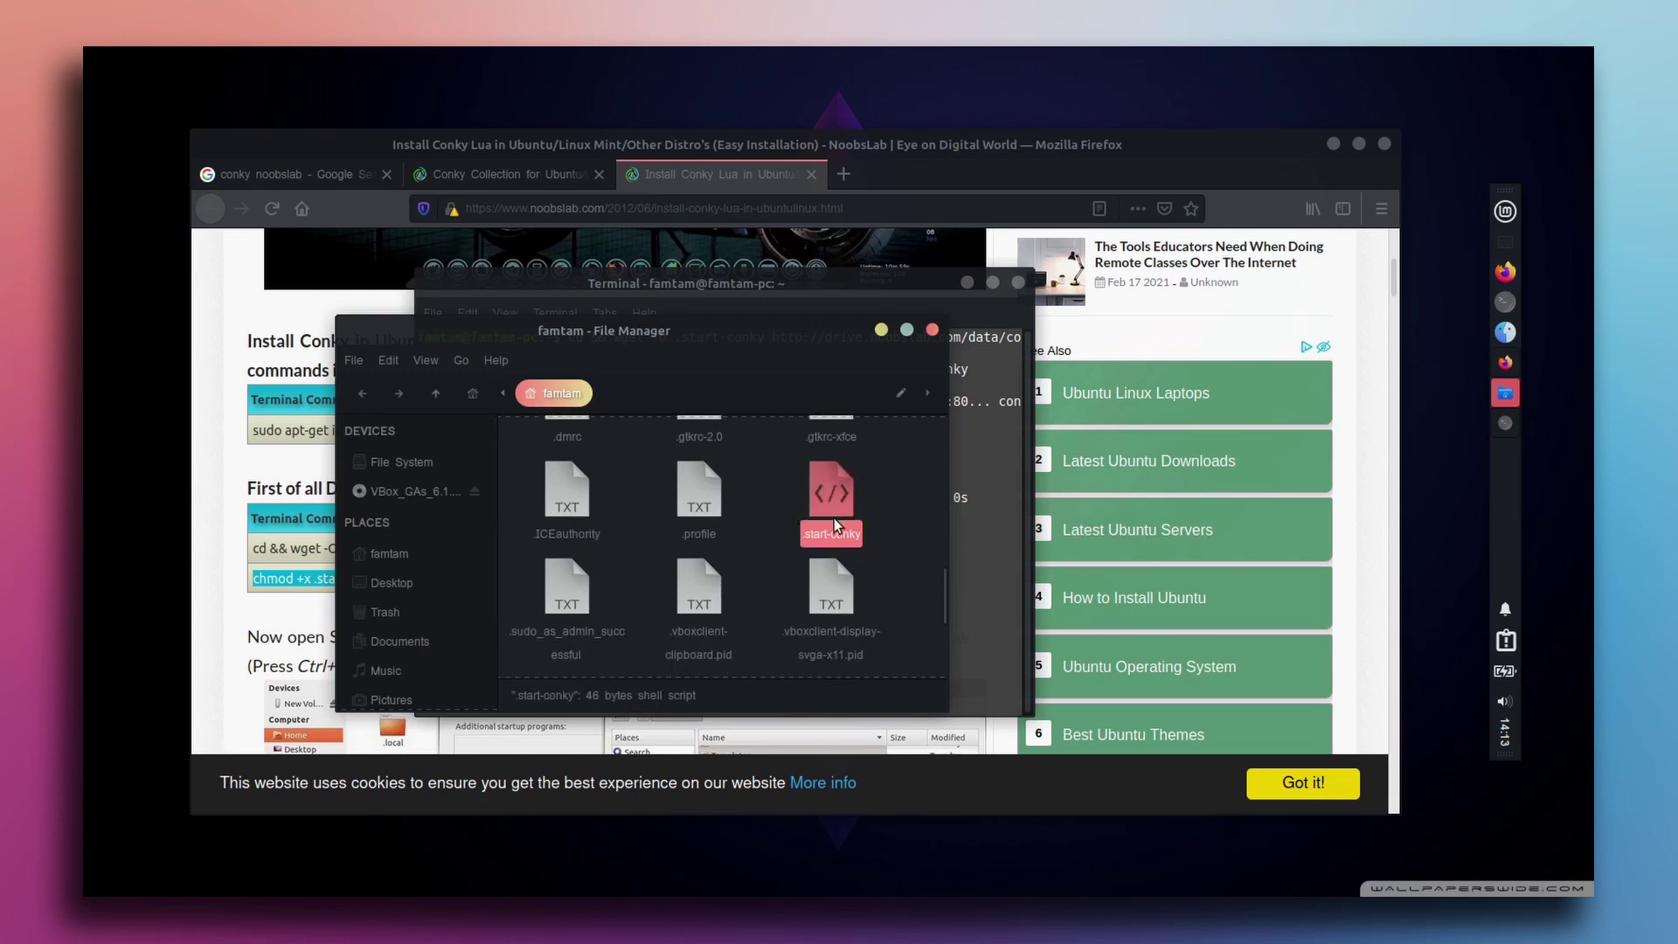
left_click(887, 491)
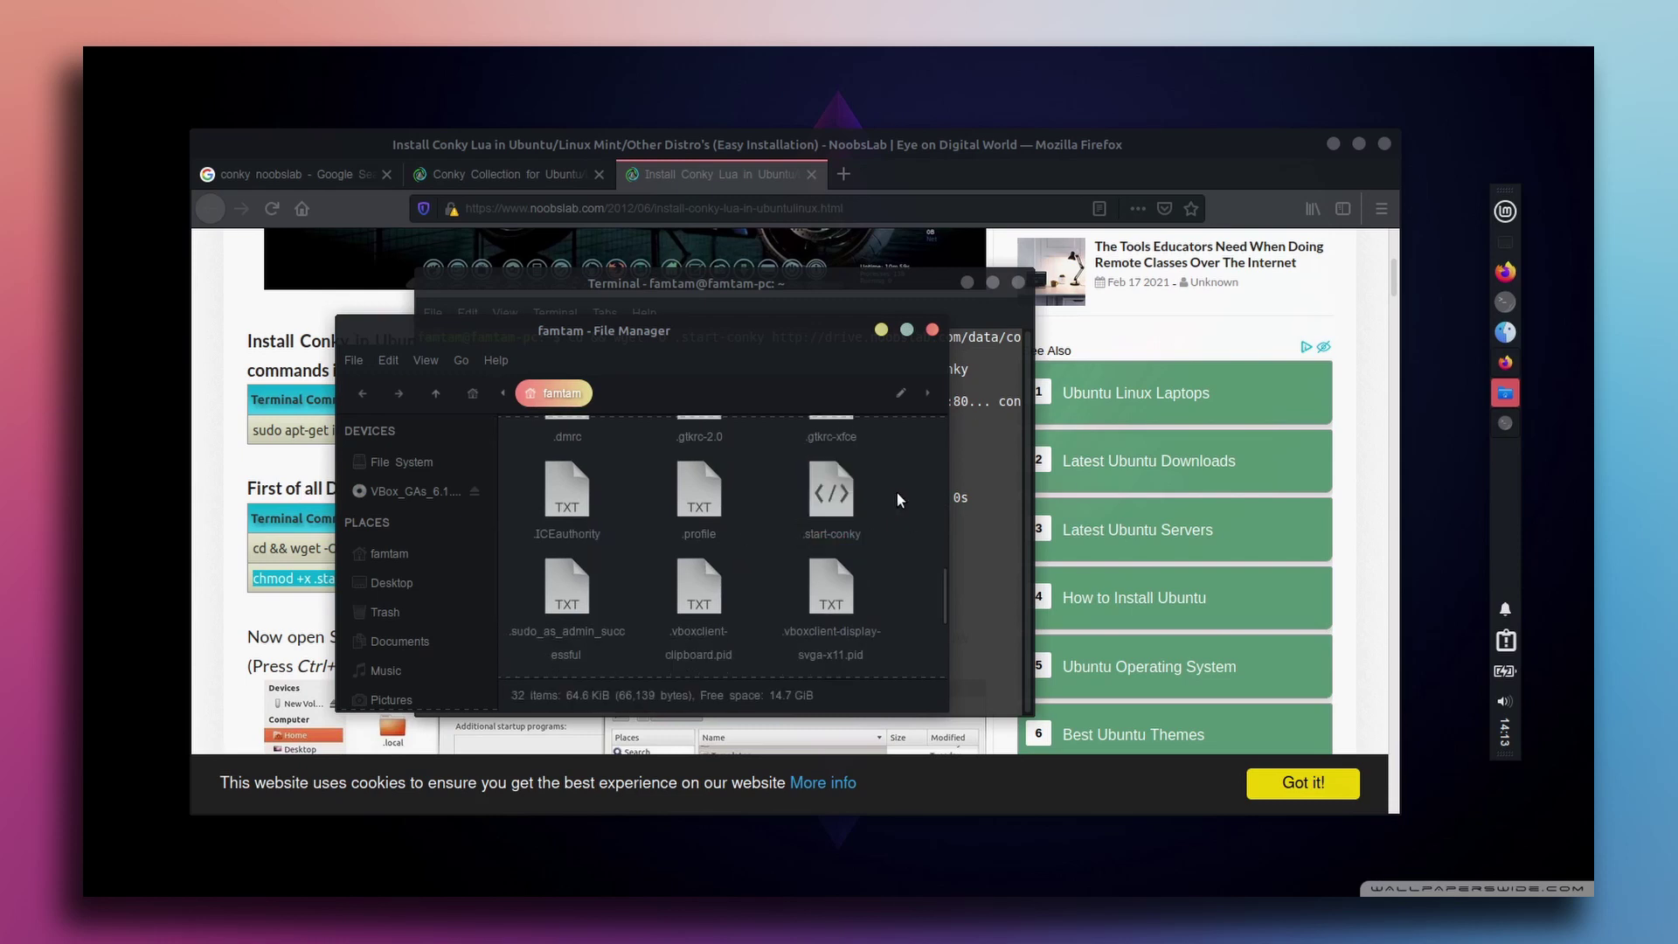
right_click(837, 496)
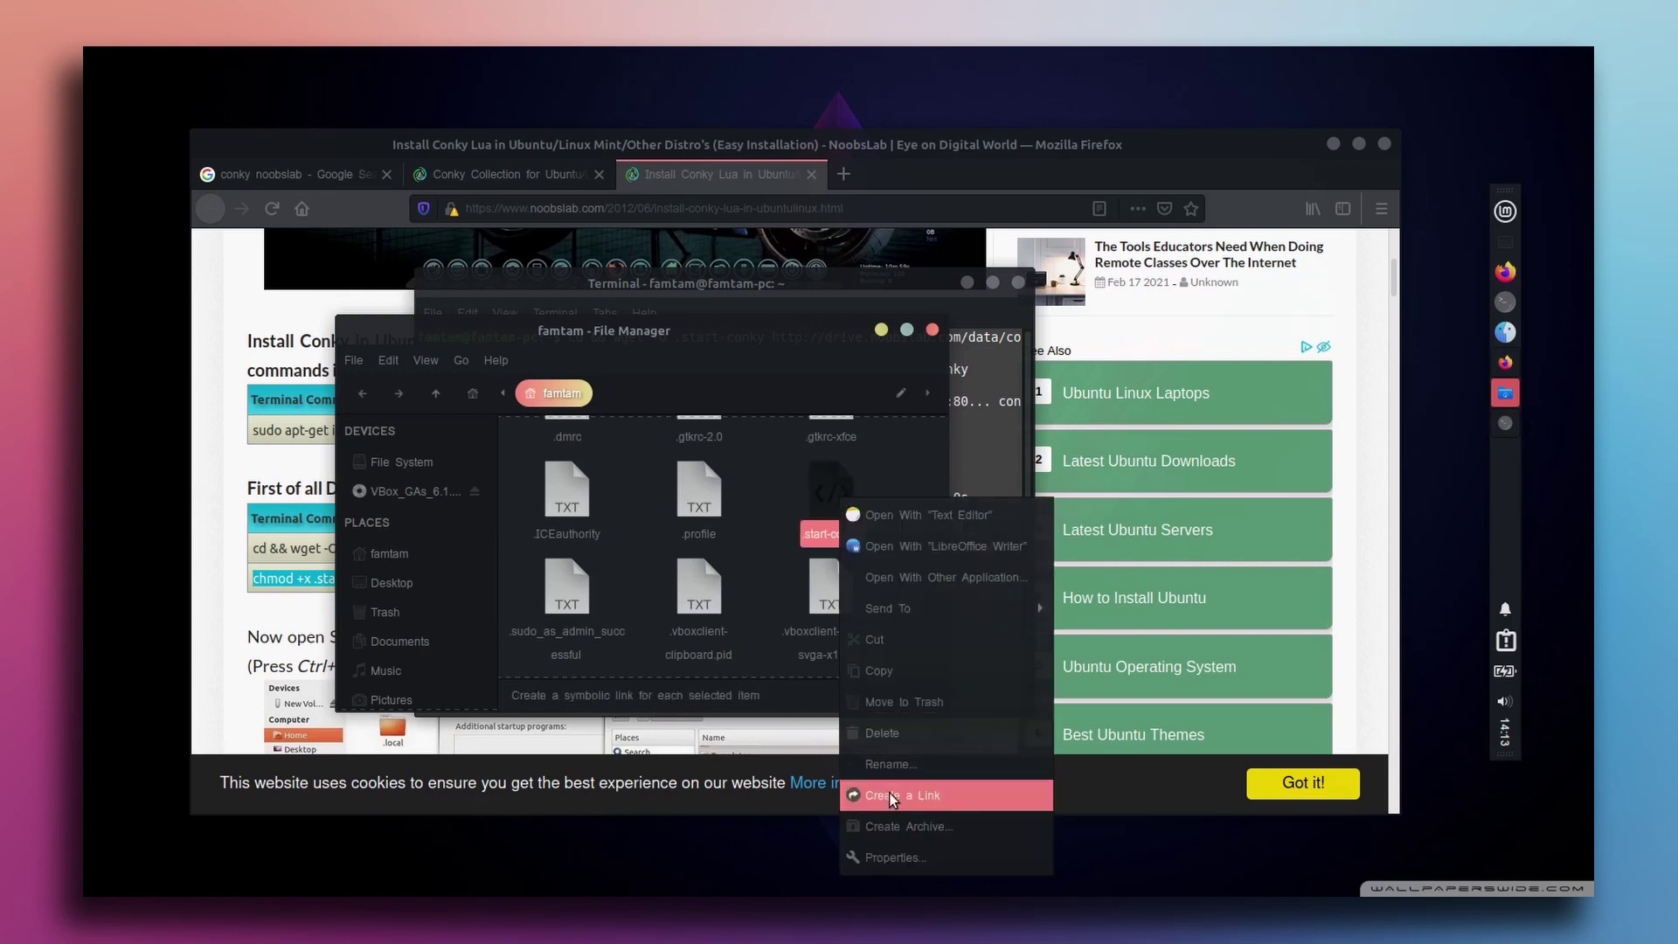
left_click(893, 863)
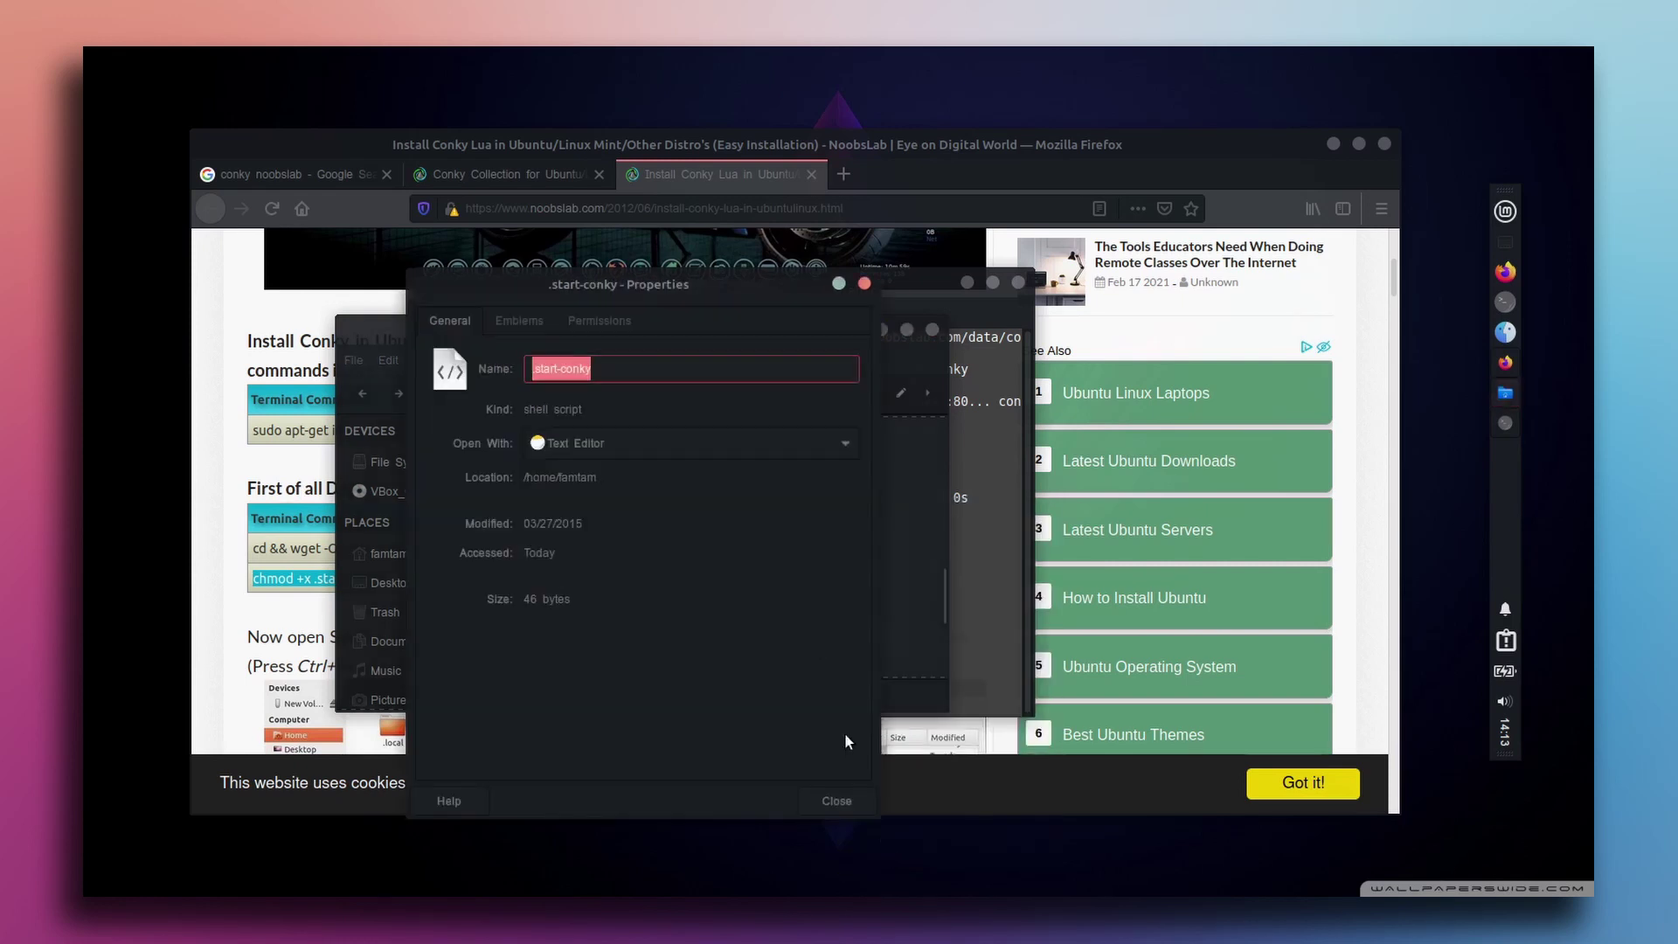
left_click(595, 319)
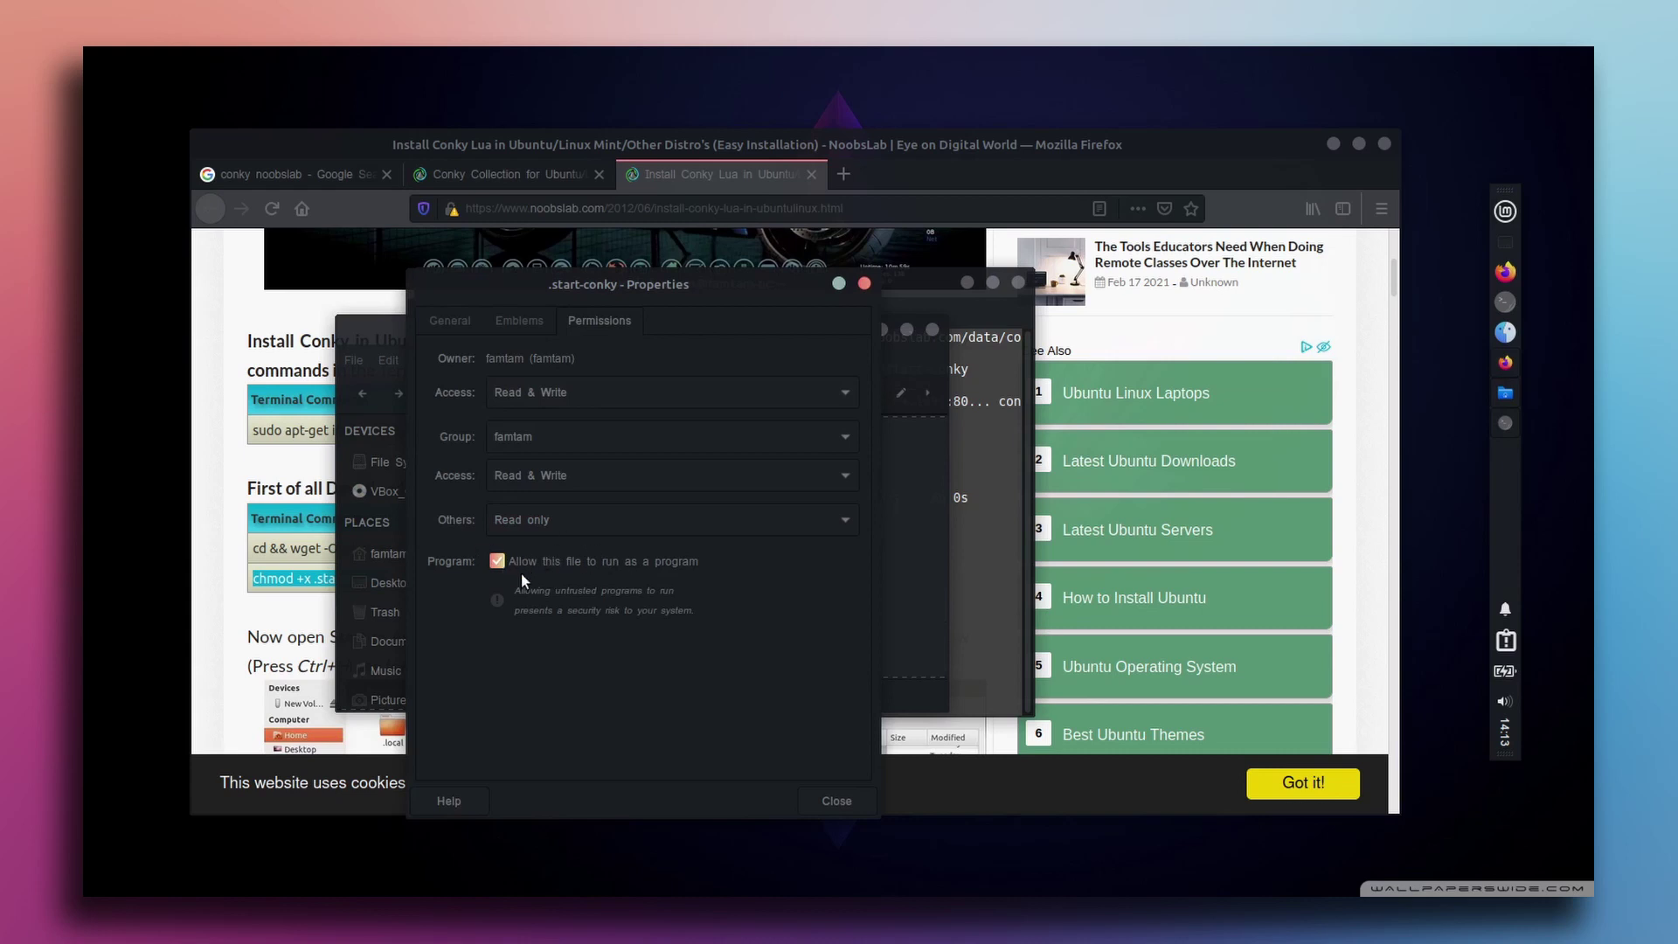
left_click(834, 799)
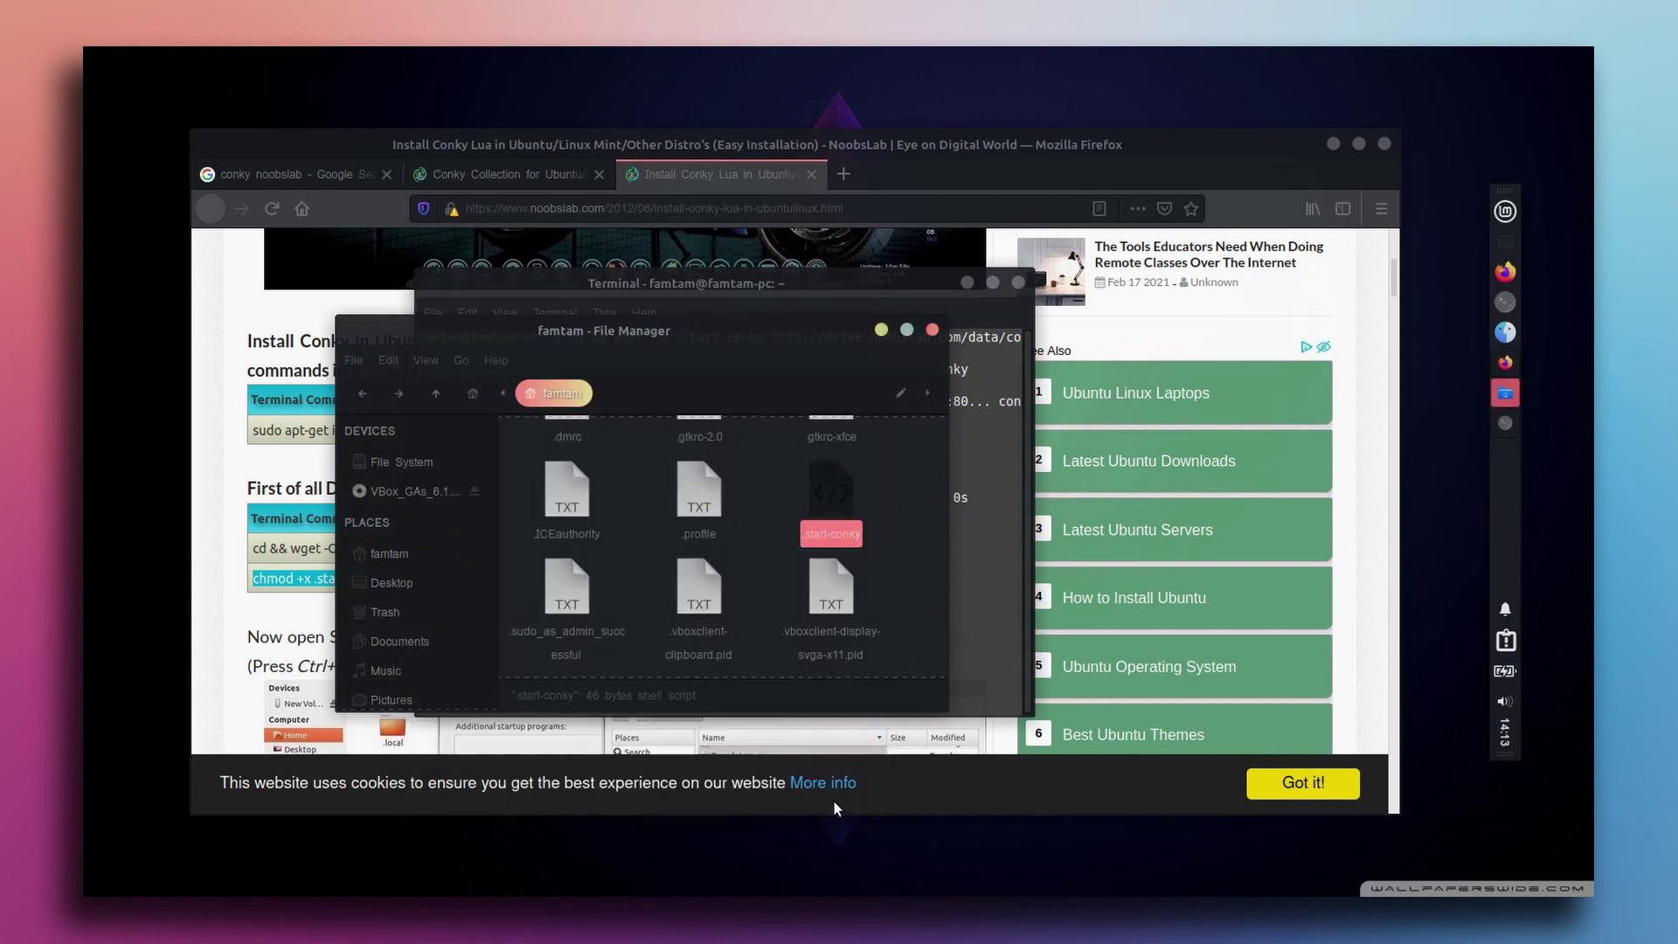
Minimize the File Manager and copy the Gray-Flavor download command for lua-noobslab-gray.zip from the NoobsLab page.
left_click(880, 328)
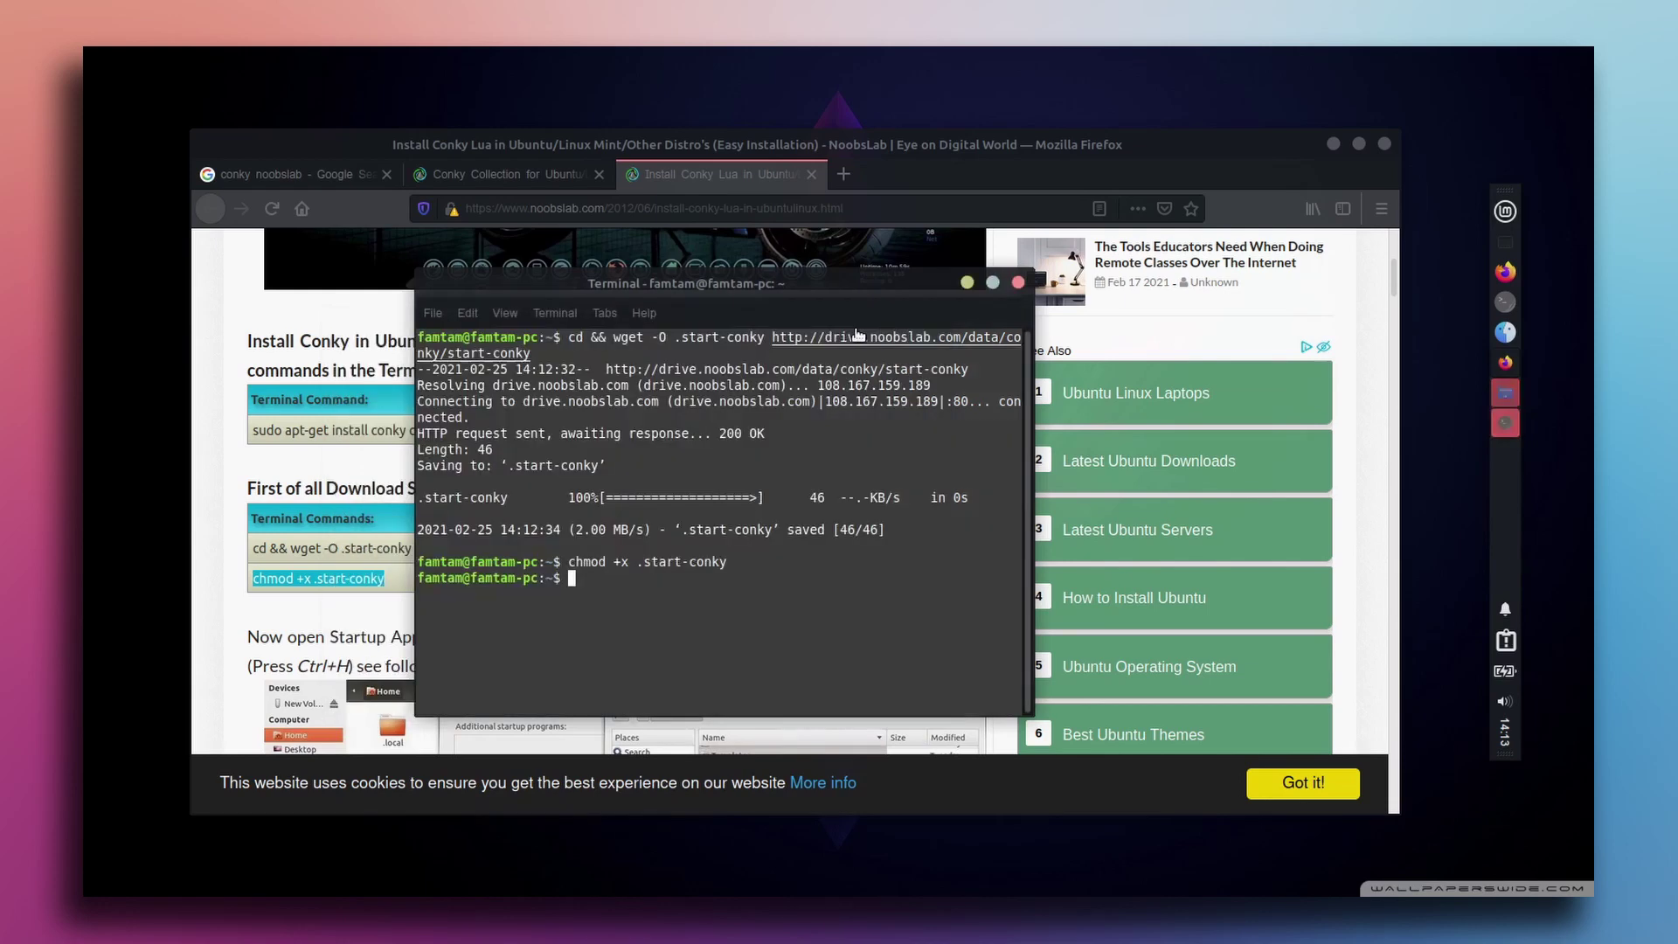
left_click(232, 595)
scroll(215, 579, "down", 10)
scroll(215, 579, "down", 6)
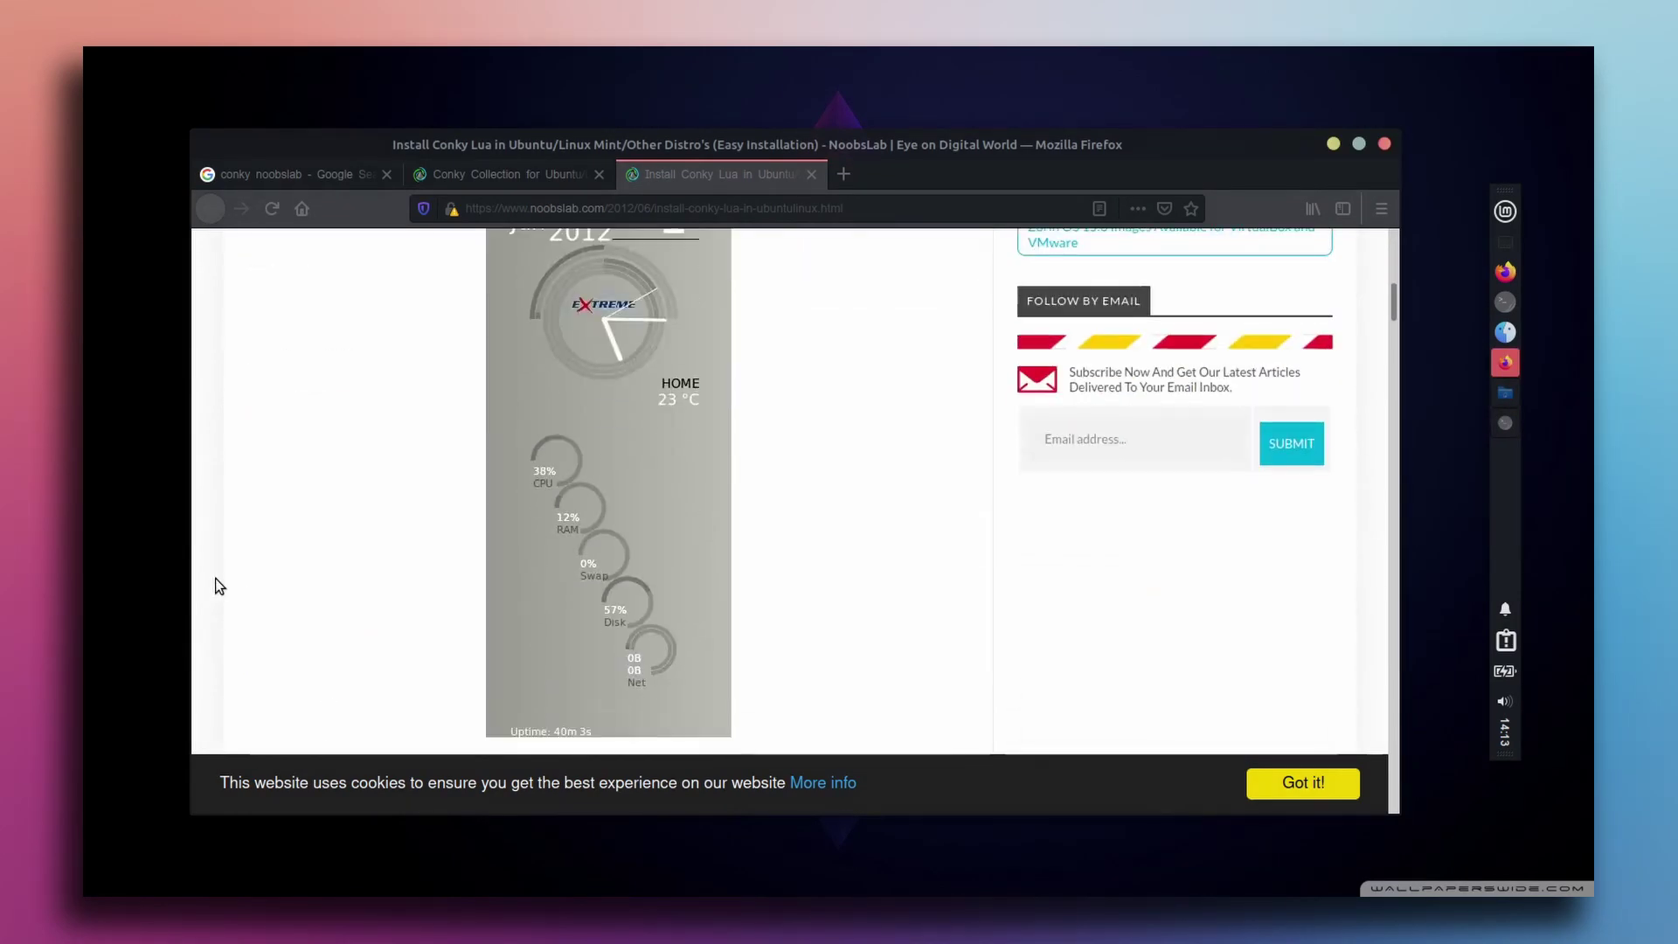
left_click_drag(397, 610, 252, 579)
right_click(268, 584)
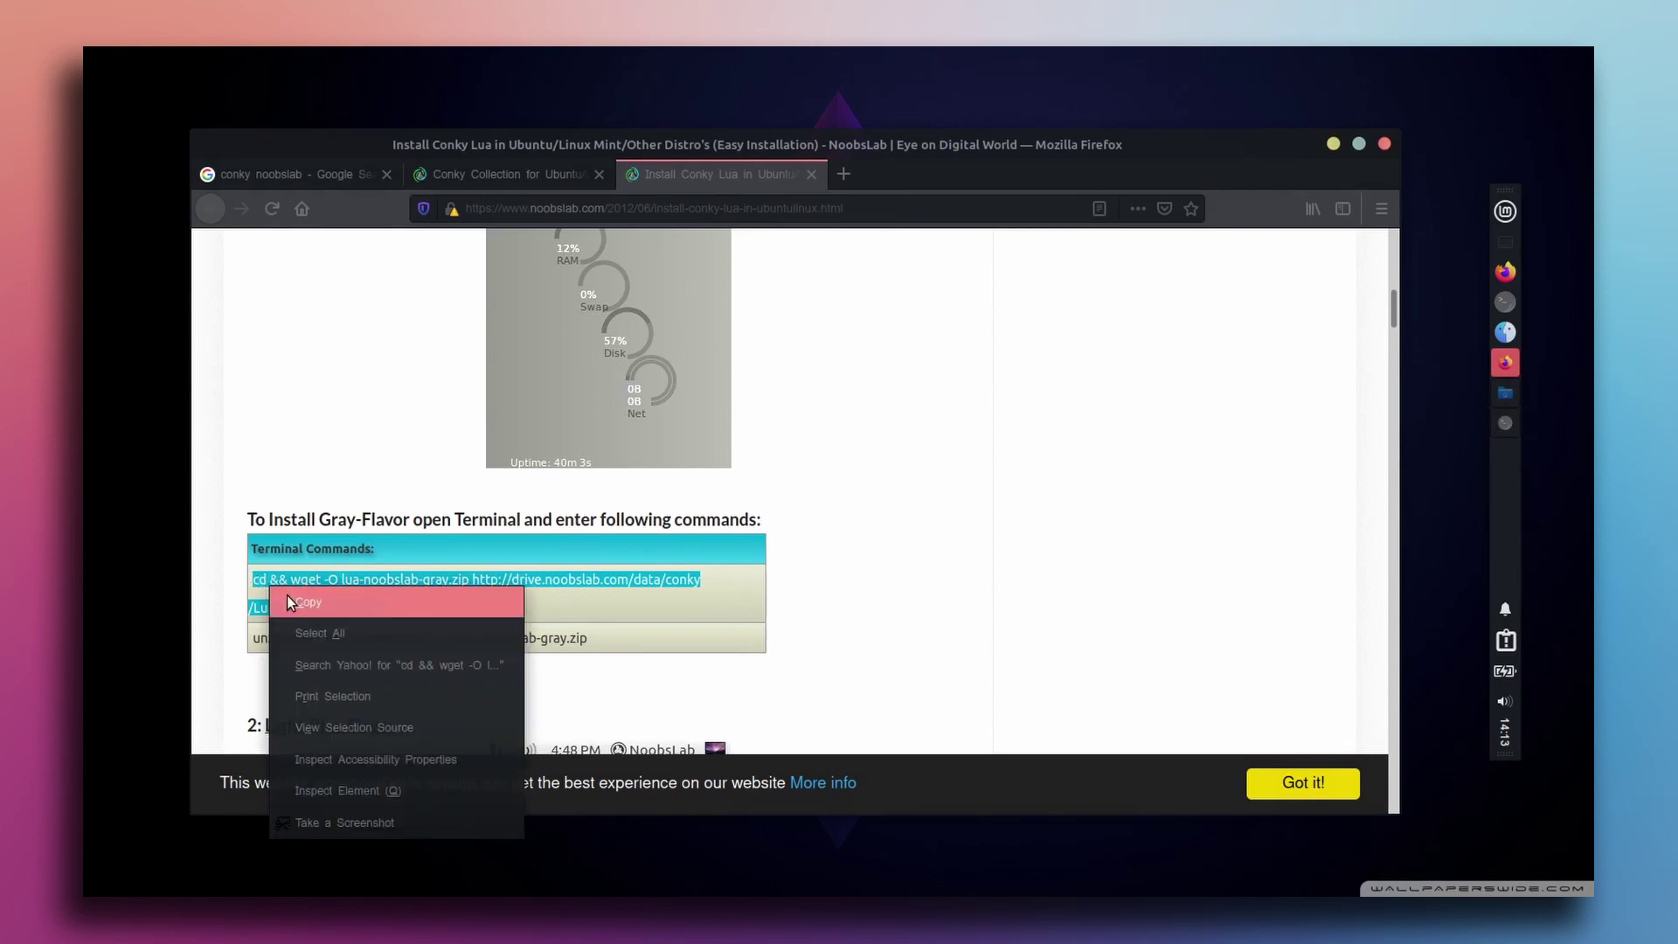
left_click(287, 595)
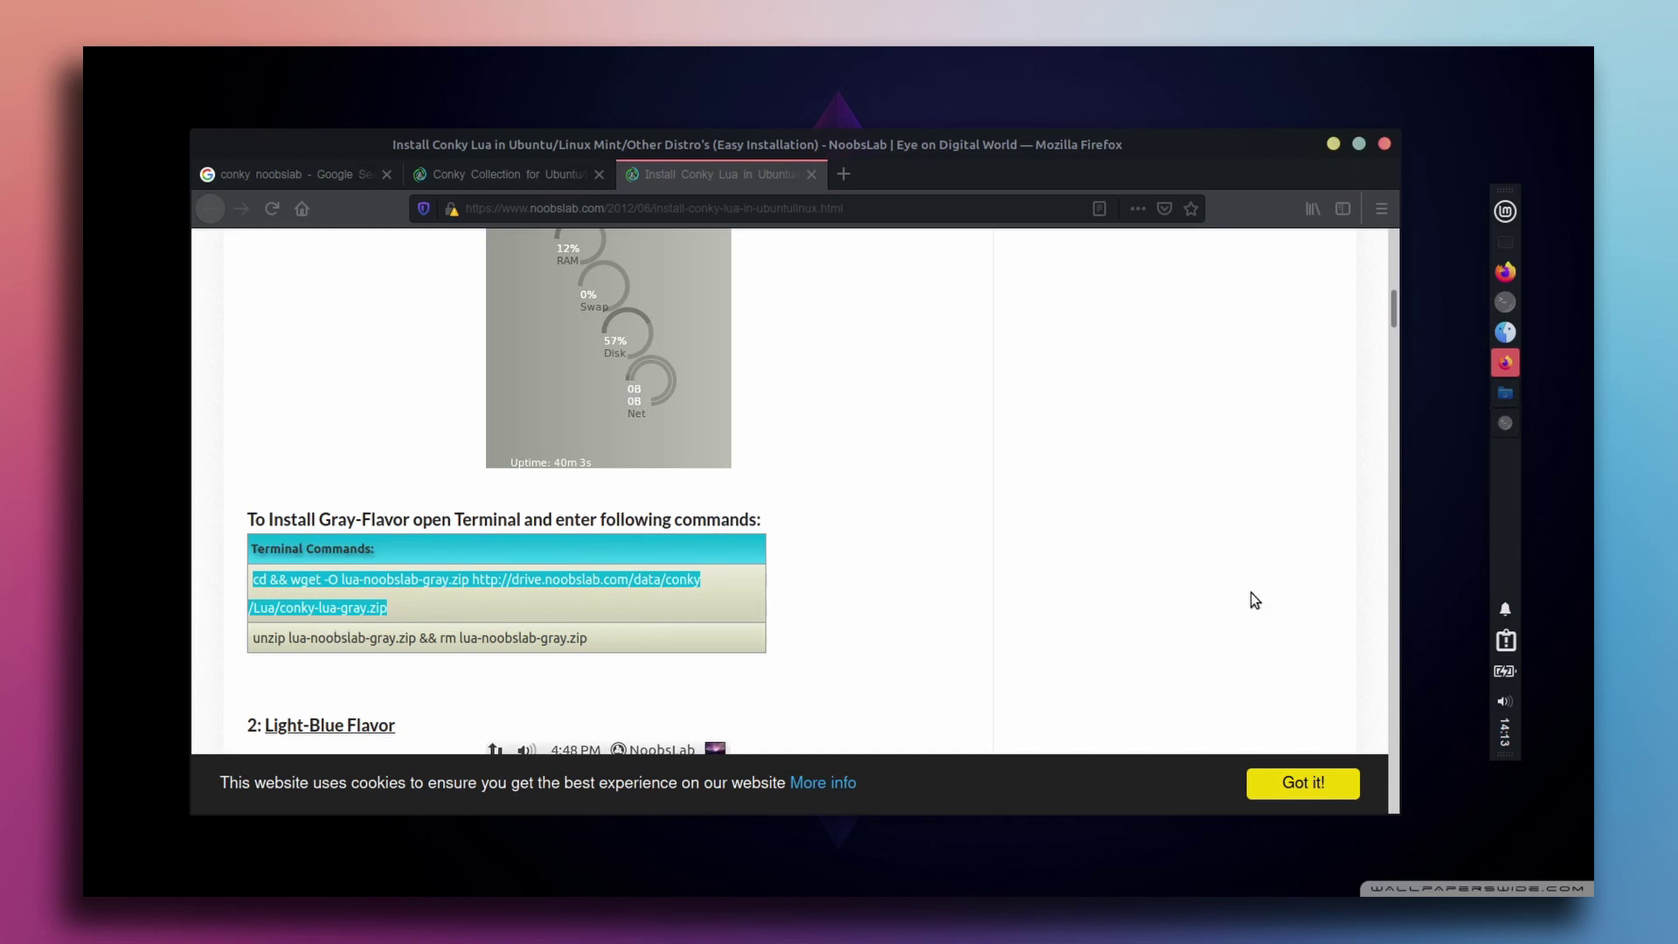
Run the copied lua-noobslab-gray.zip download command in the open terminal and minimize Firefox.
left_click(1505, 422)
right_click(649, 577)
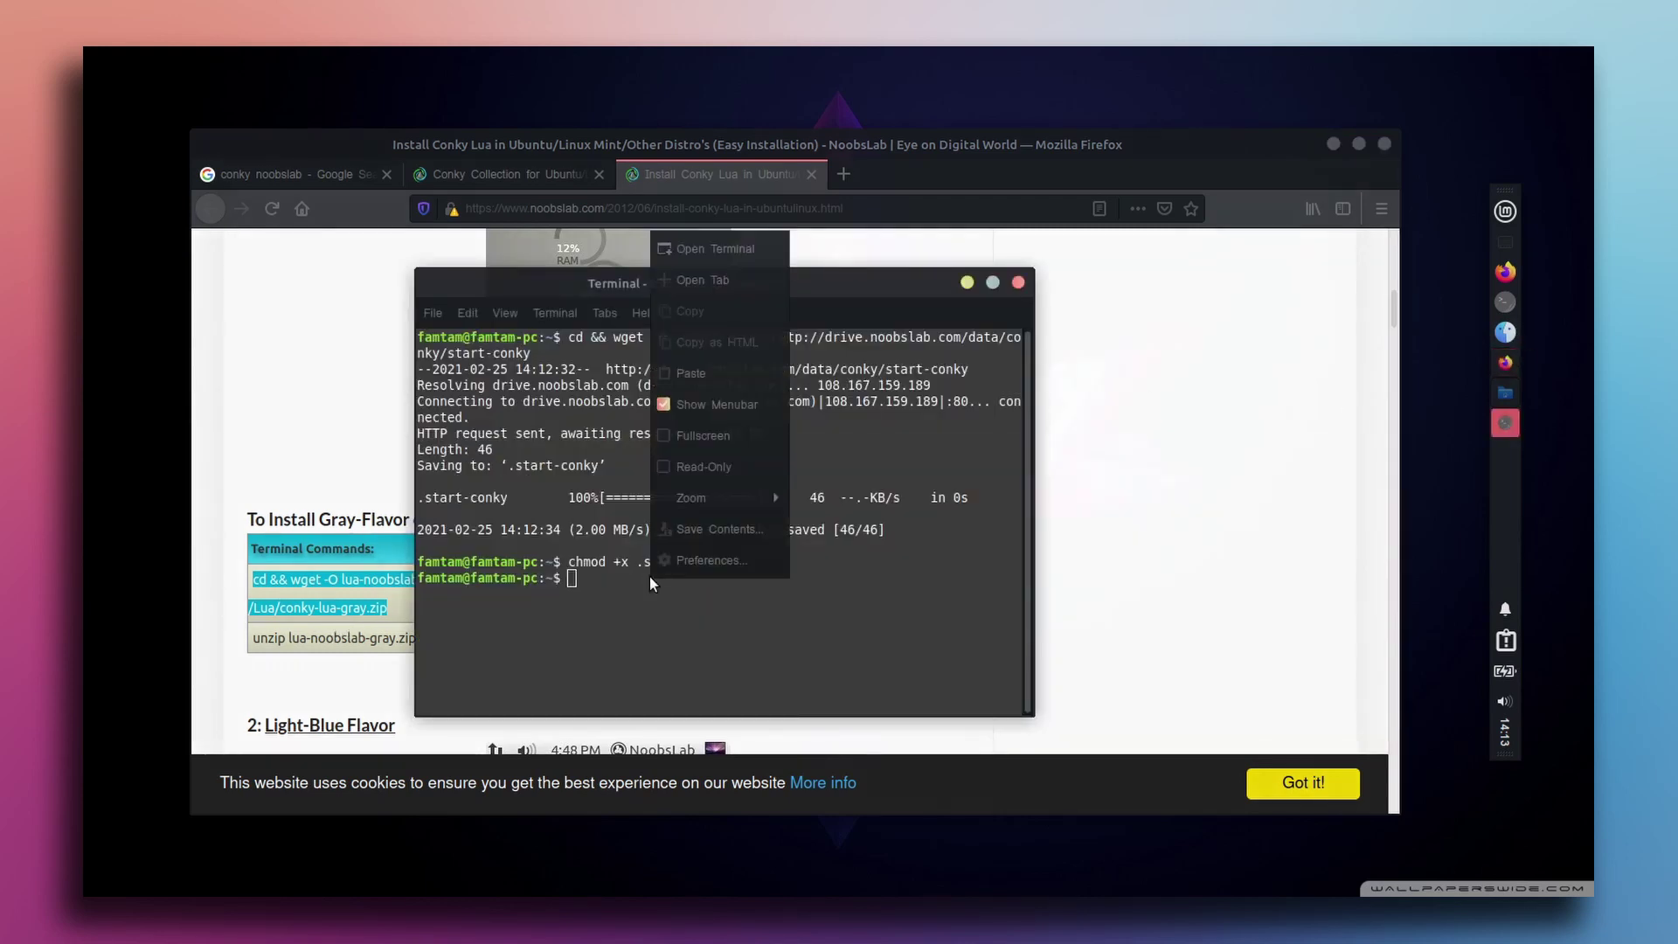
left_click(699, 371)
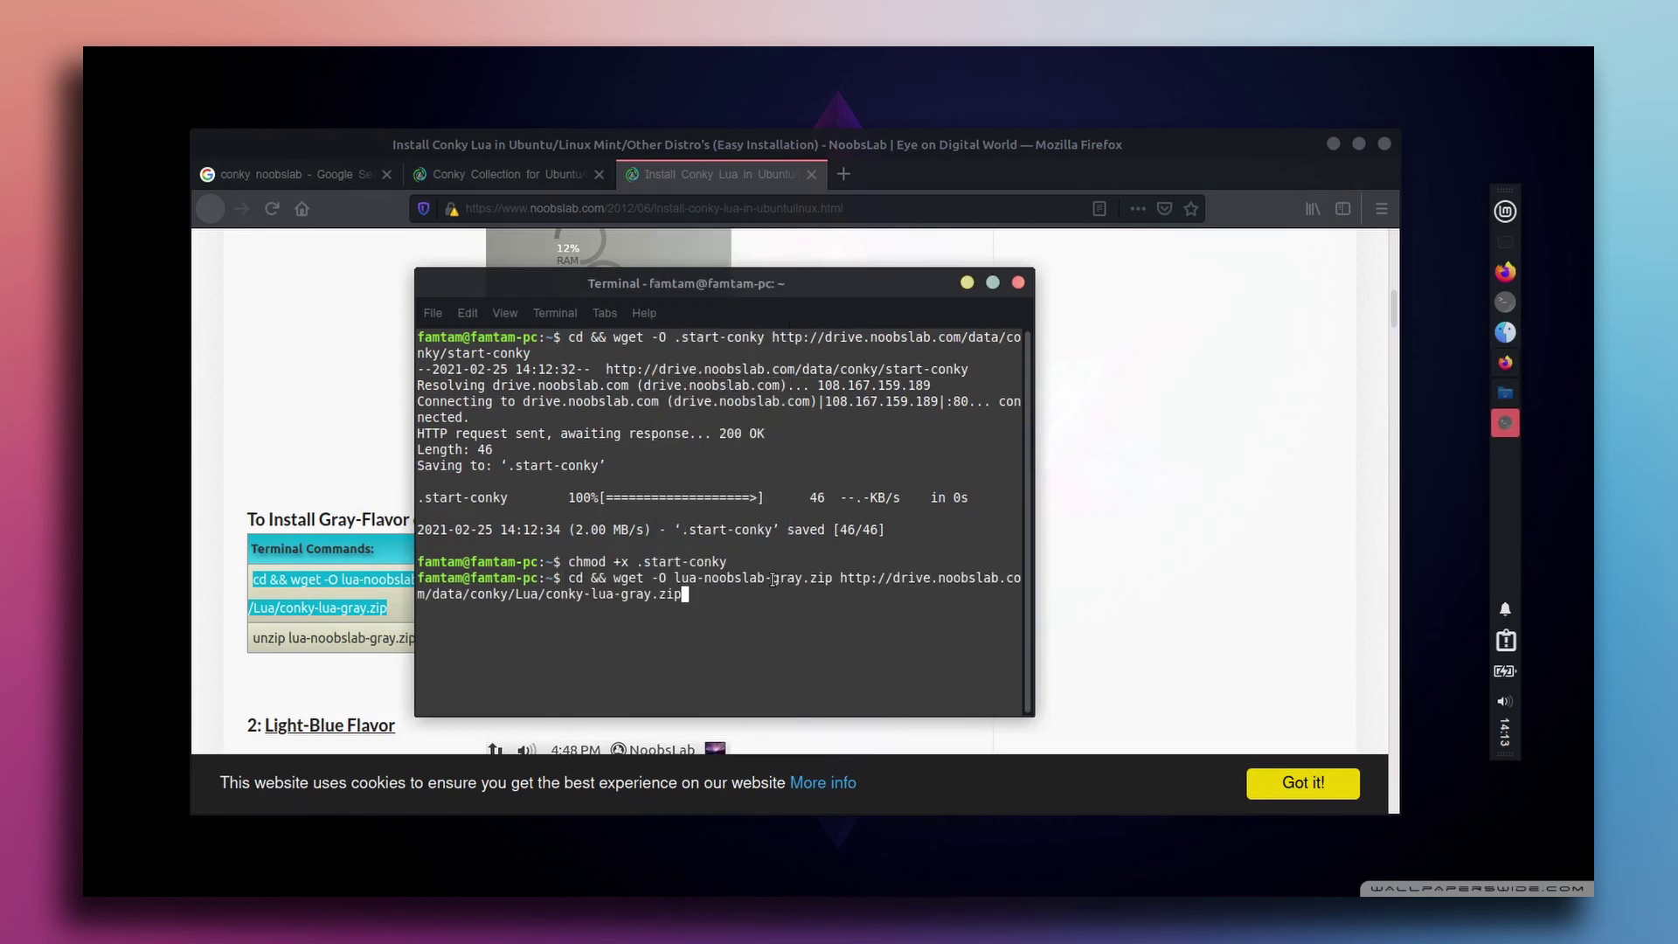
left_click(312, 644)
scroll(580, 674, "down", 3)
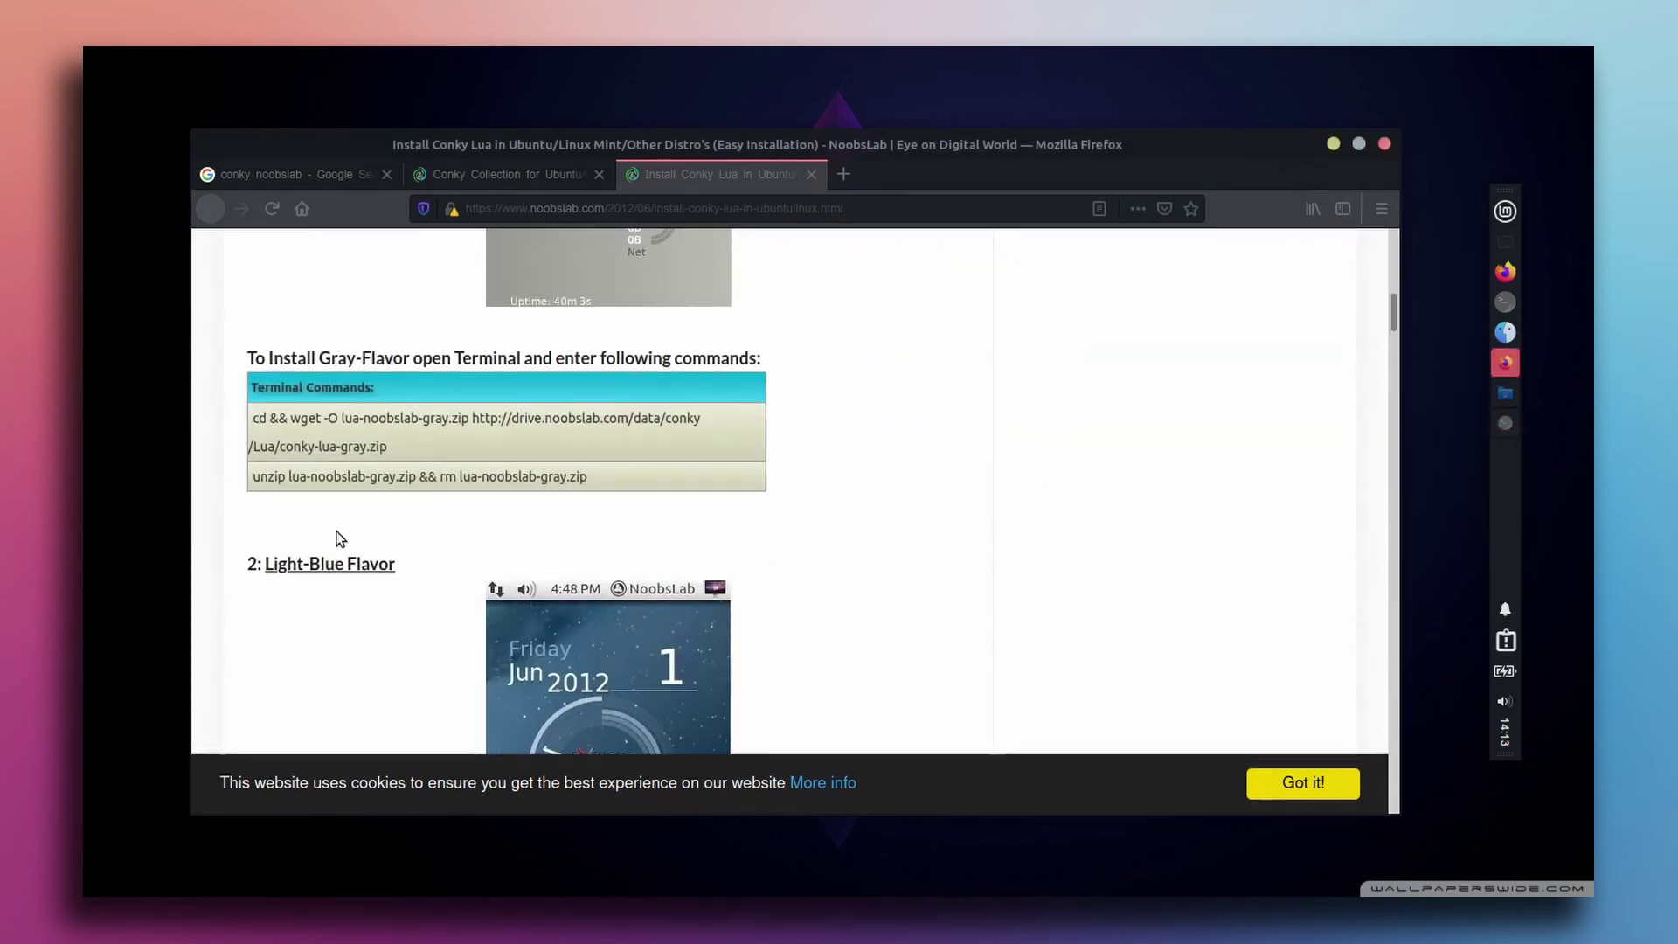
left_click(1332, 144)
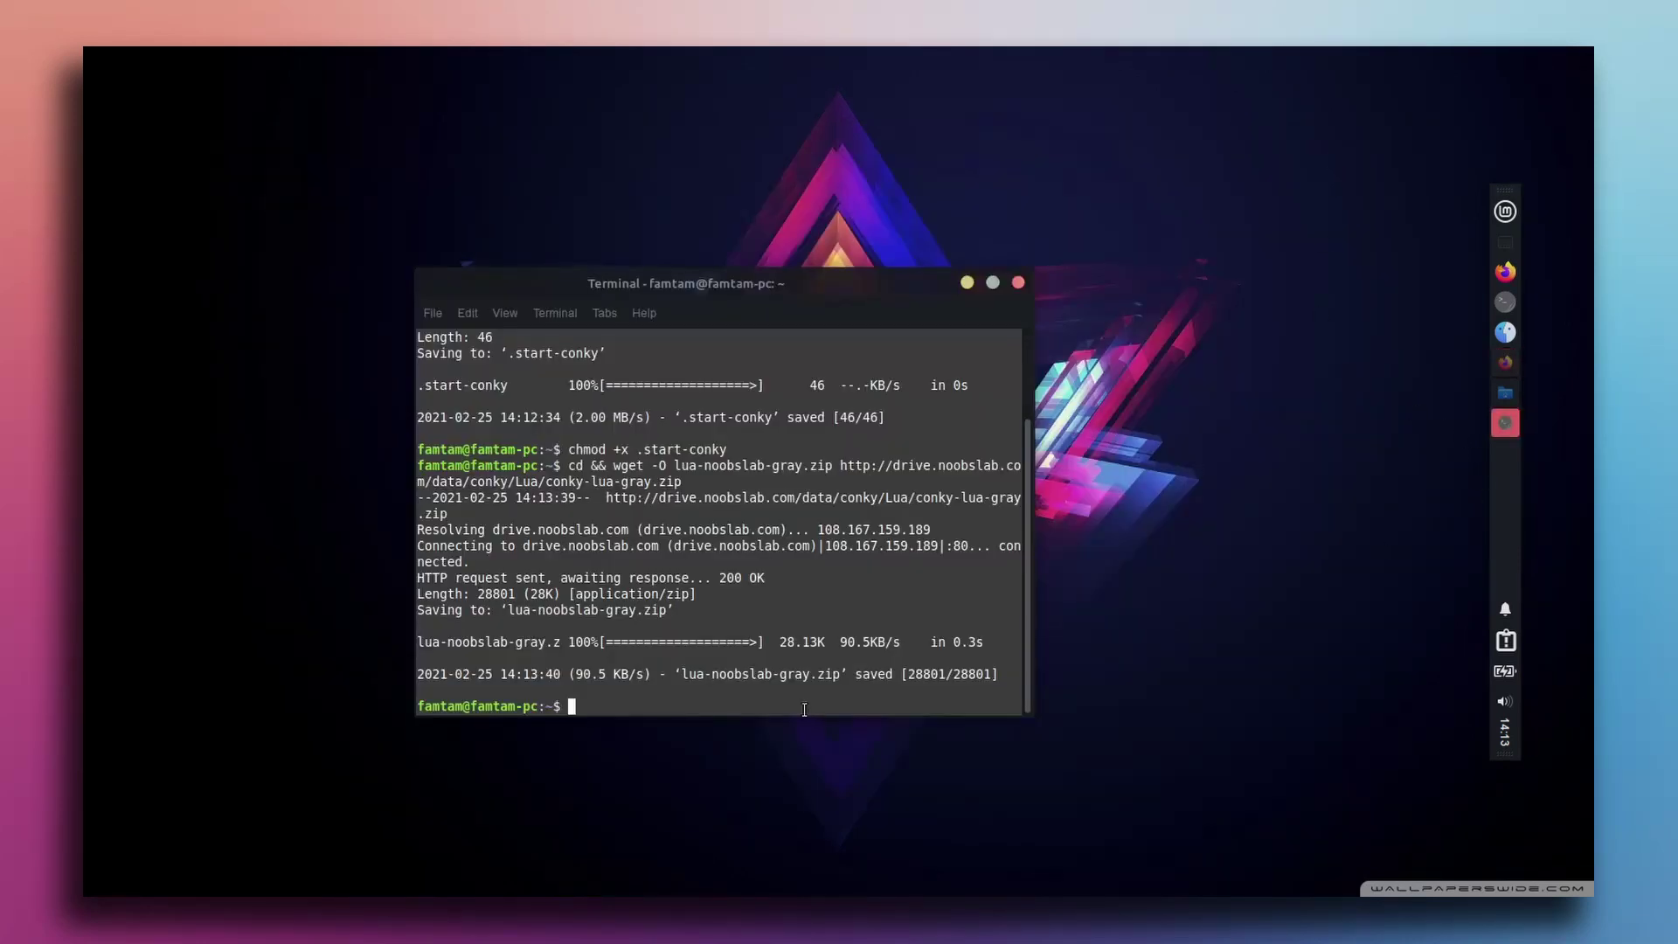
Open the home folder in a new File Manager window and extract all files of lua-noobslab-gray.zip into the home folder.
left_click(1505, 334)
scroll(790, 465, "down", 5)
scroll(790, 475, "down", 3)
left_click_drag(979, 527, 878, 603)
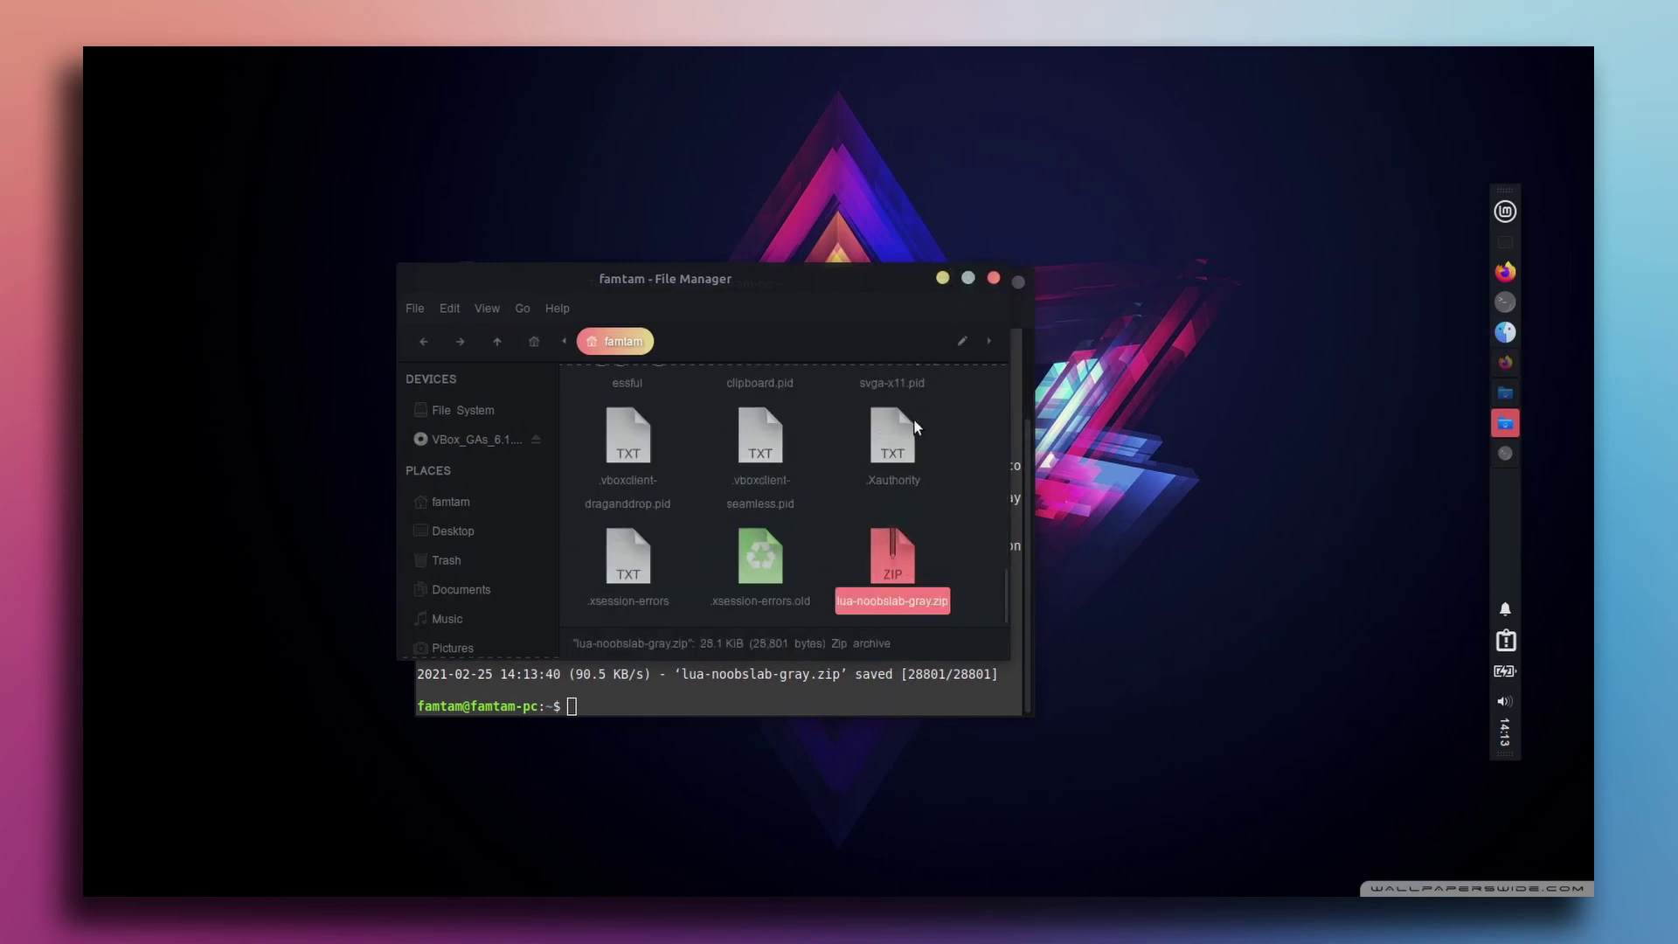
right_click(893, 577)
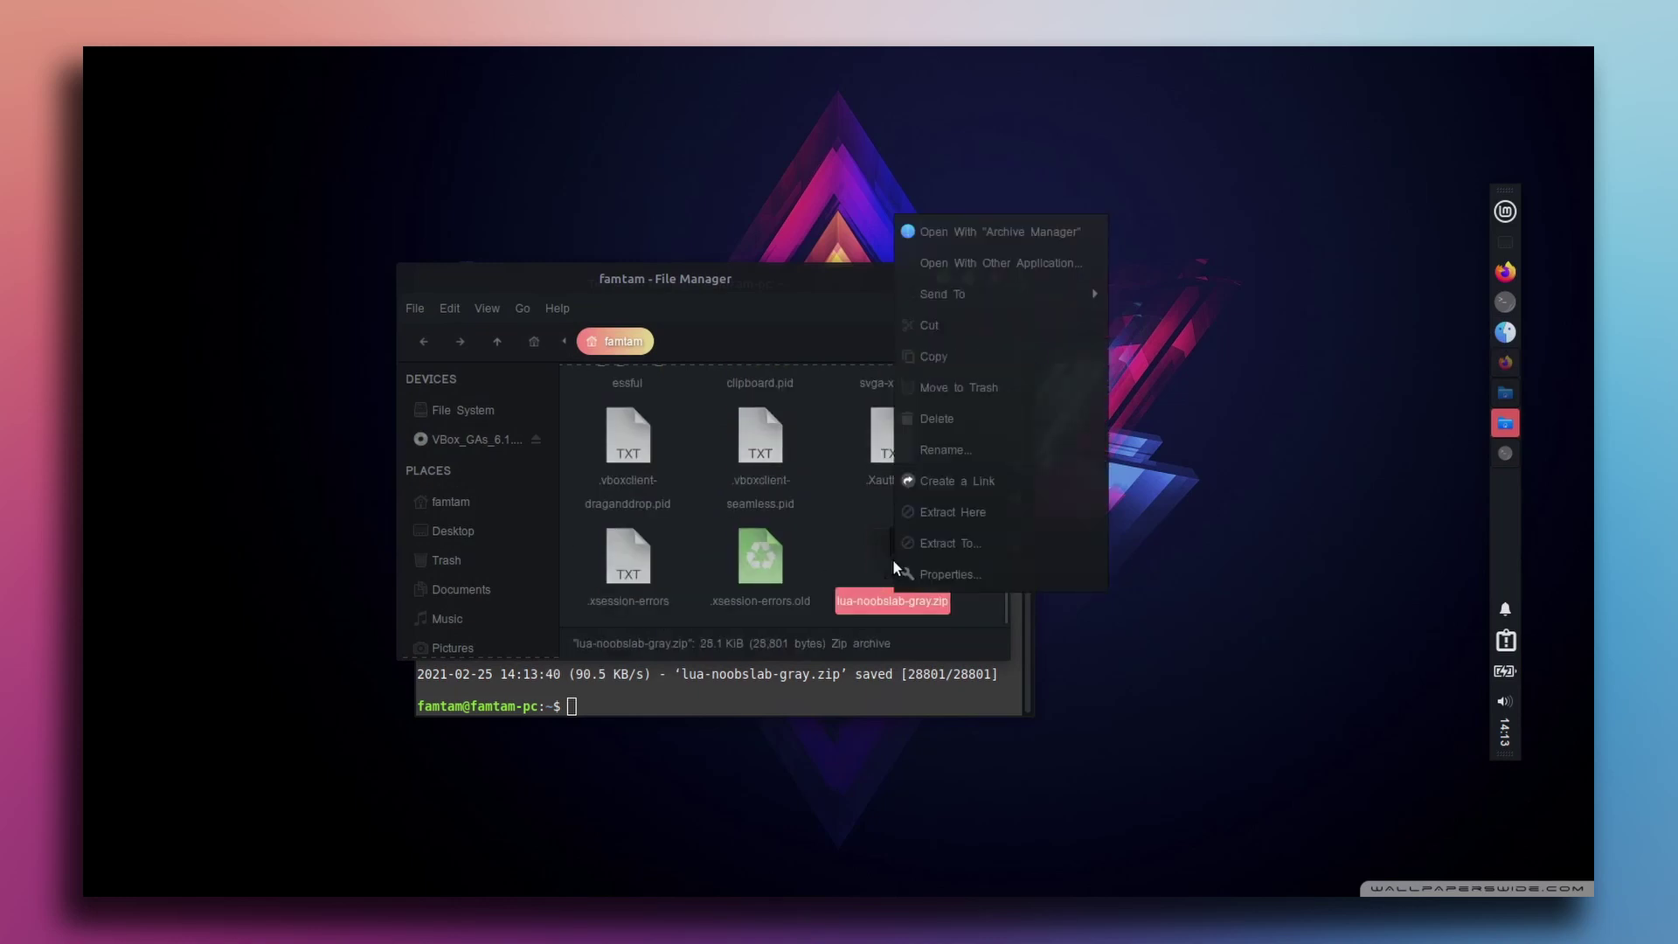
left_click(975, 551)
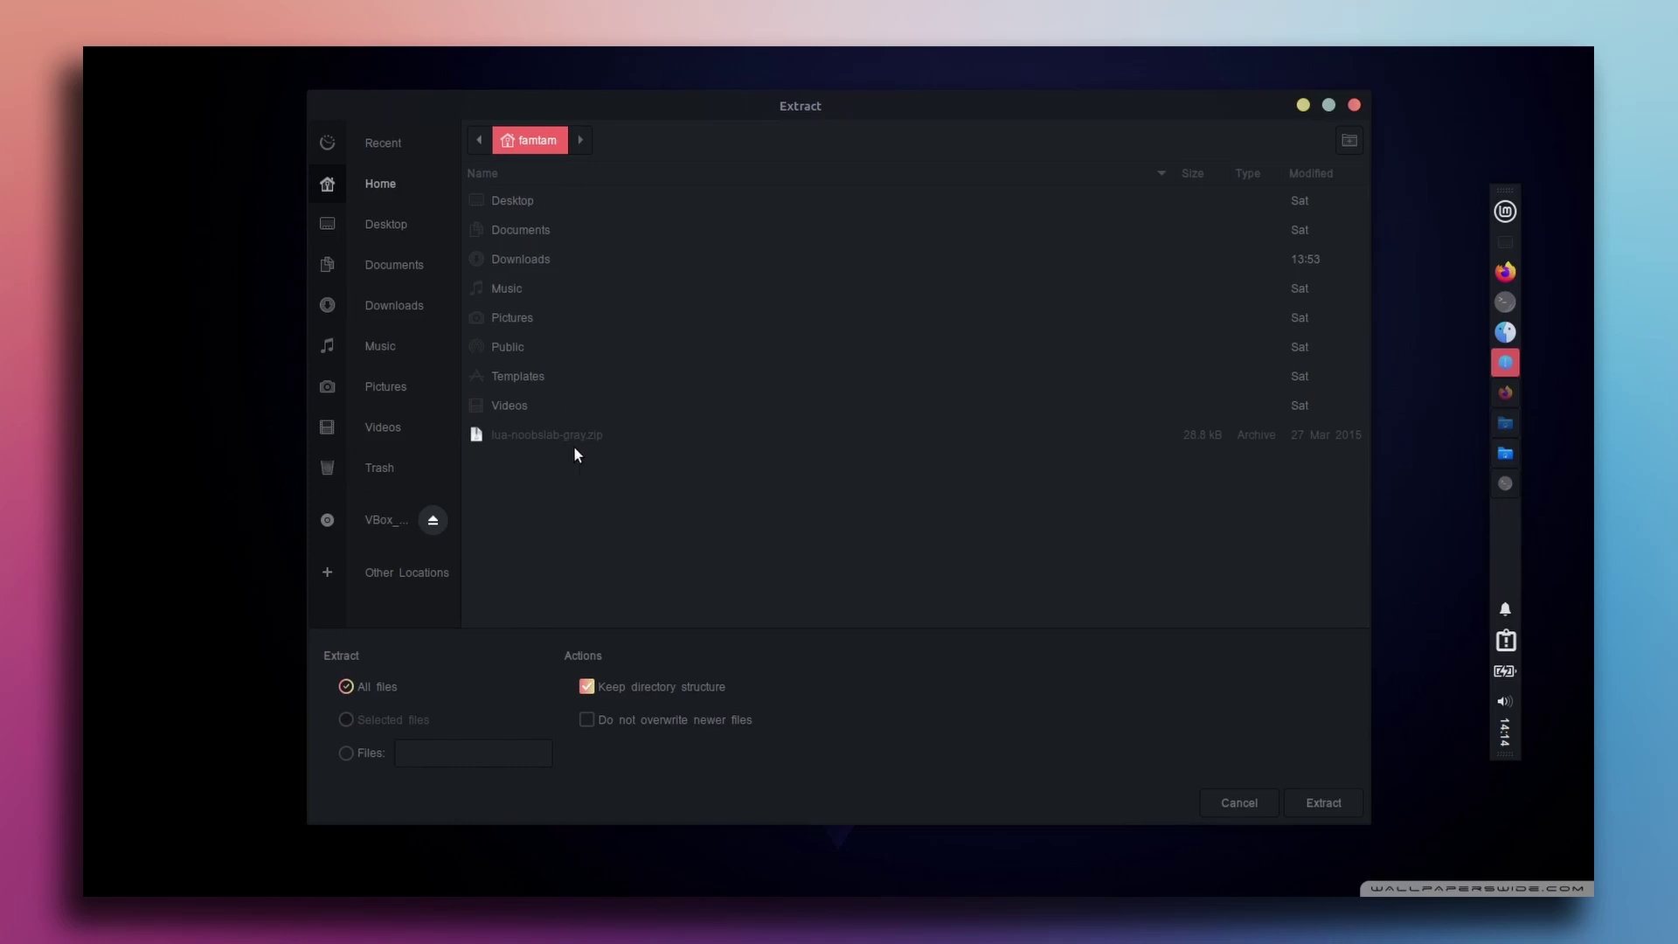
left_click(1321, 803)
Check the home folder for the extracted .conky folder and .conkyrc file, and clear the File Manager and terminal off the desktop.
scroll(805, 541, "up", 10)
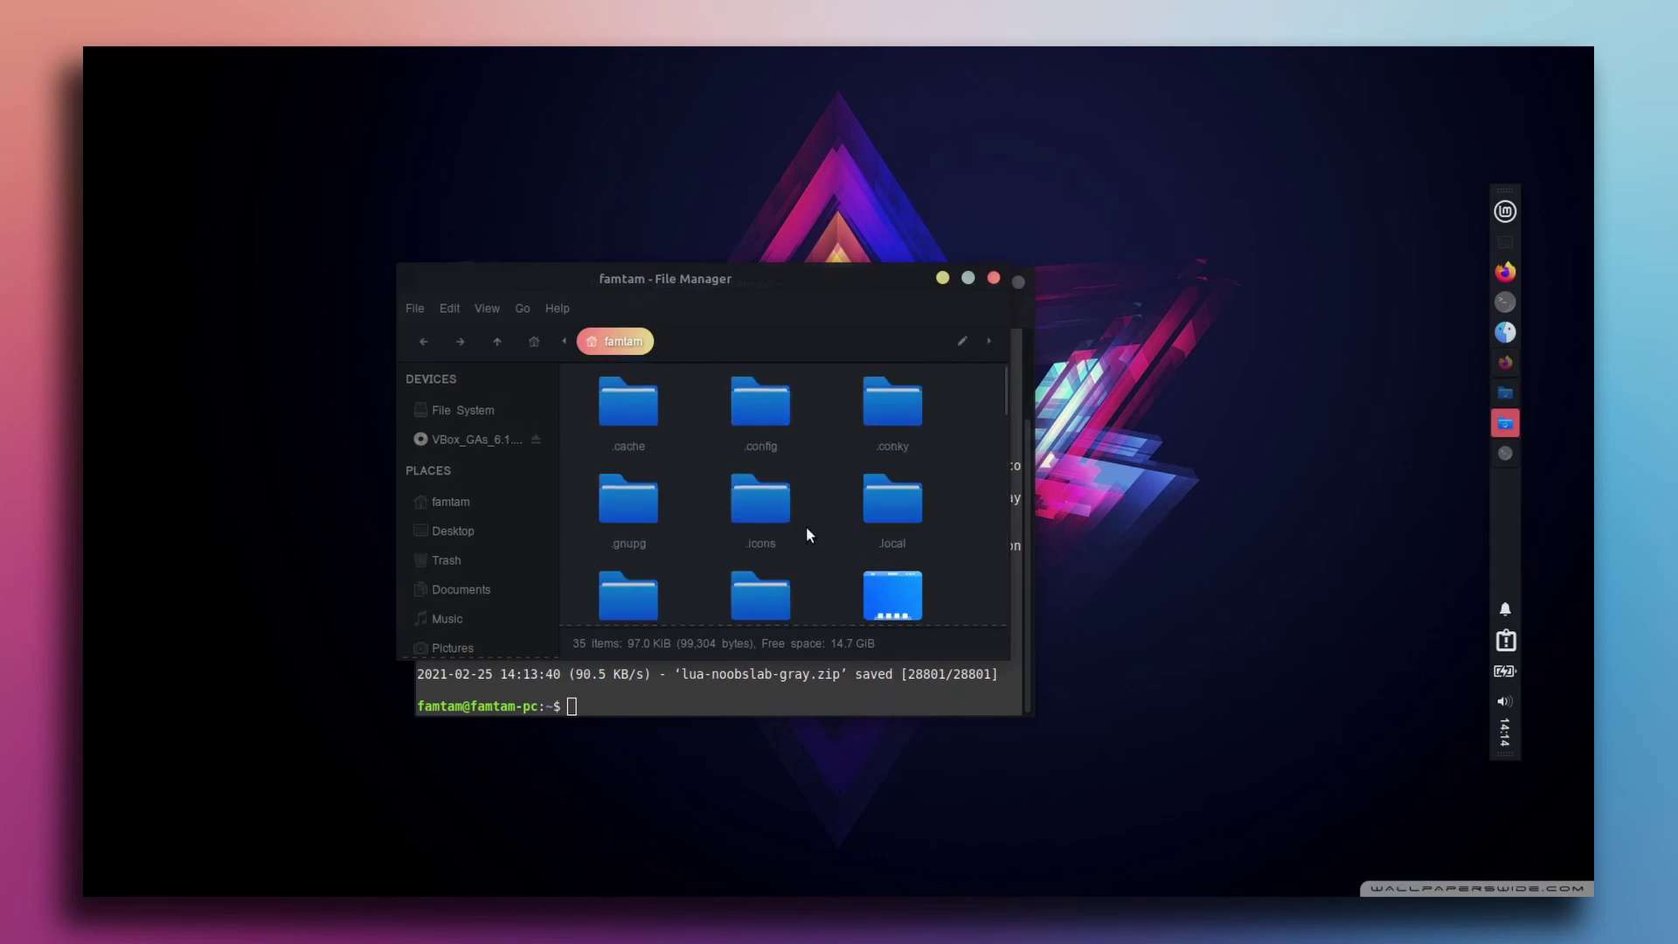
left_click_drag(963, 416, 831, 416)
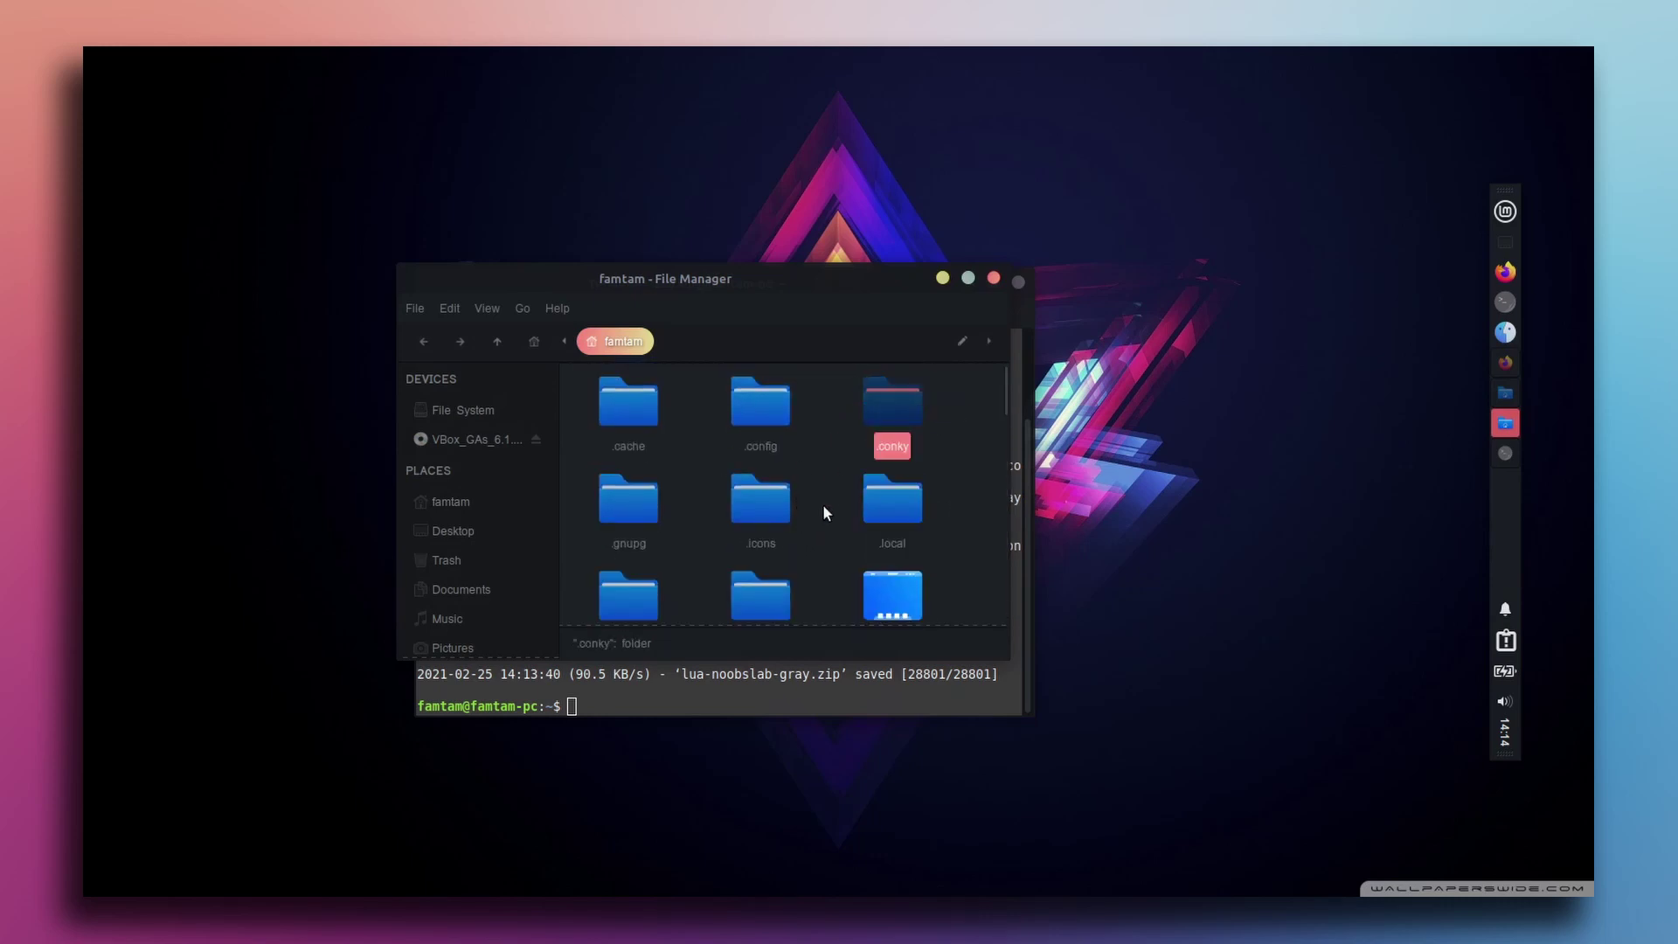
scroll(821, 503, "down", 8)
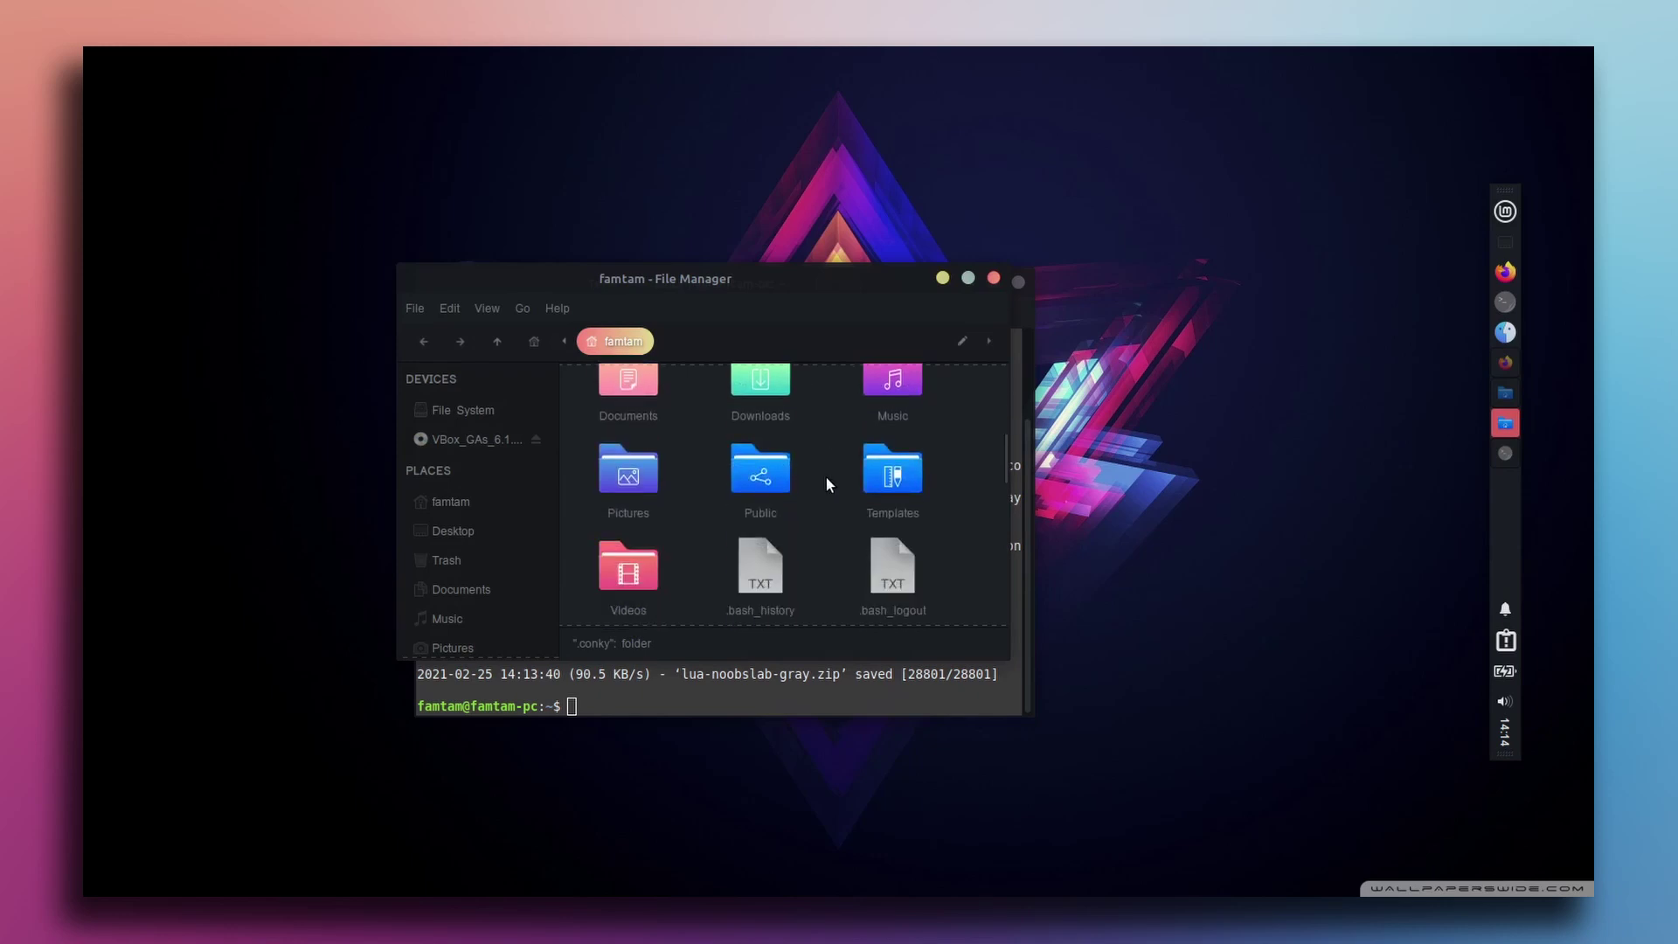
mouse_move(830, 433)
left_mouse_down()
mouse_move(734, 455)
mouse_move(813, 432)
left_mouse_up()
left_click(812, 432)
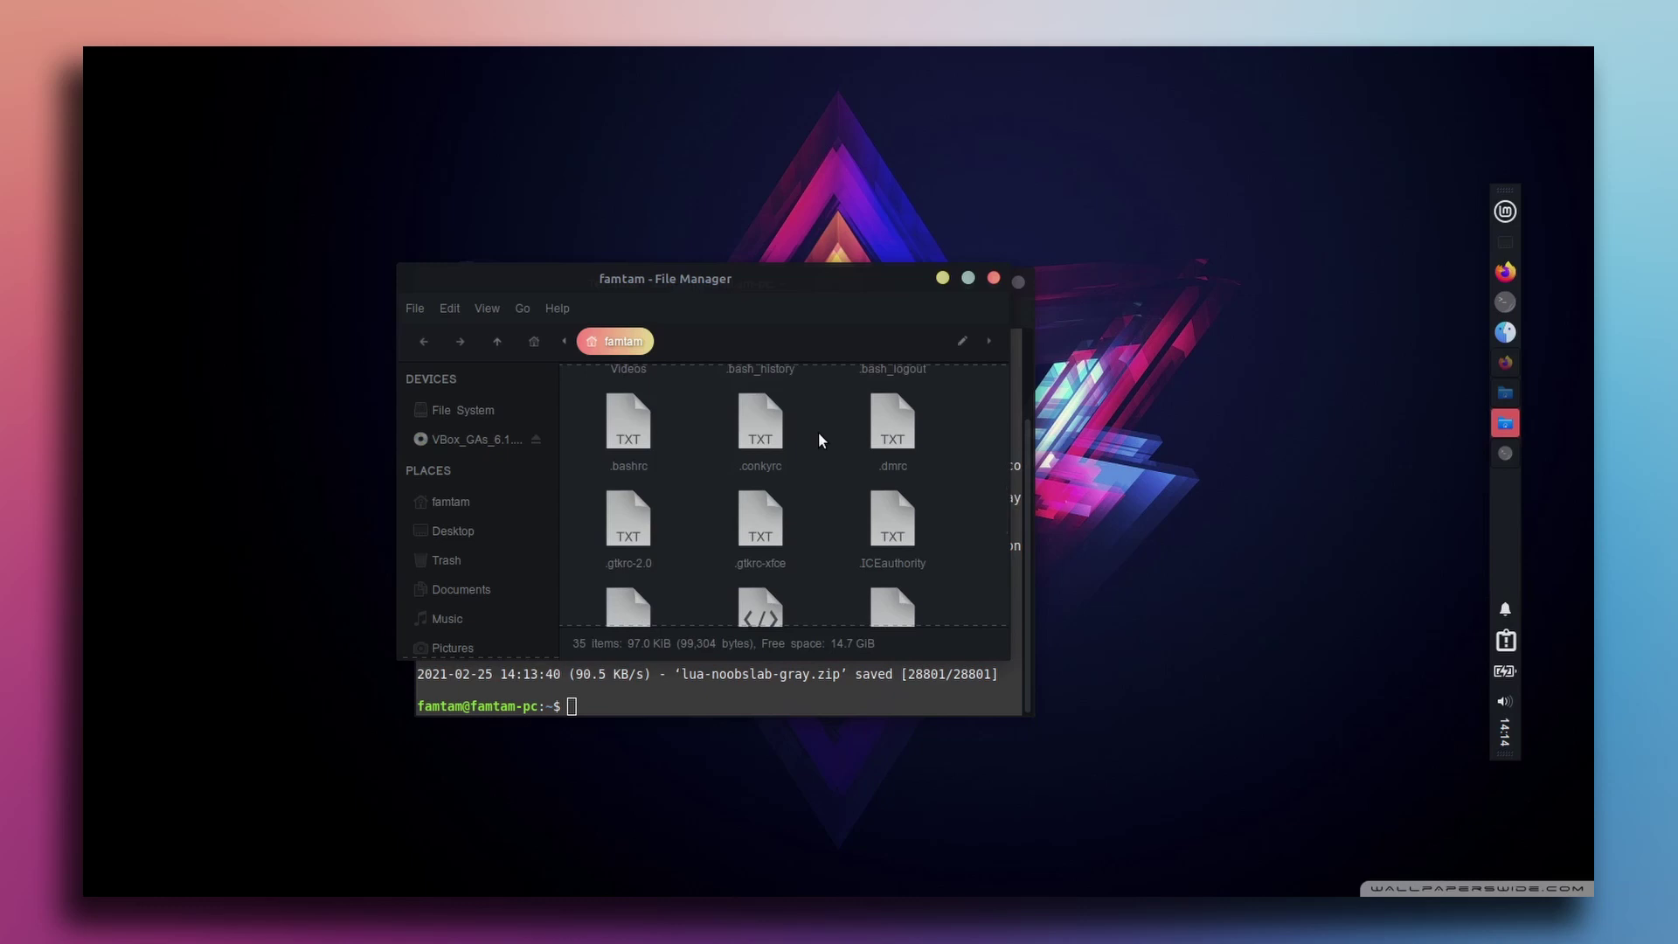
left_click(994, 278)
left_click(1018, 284)
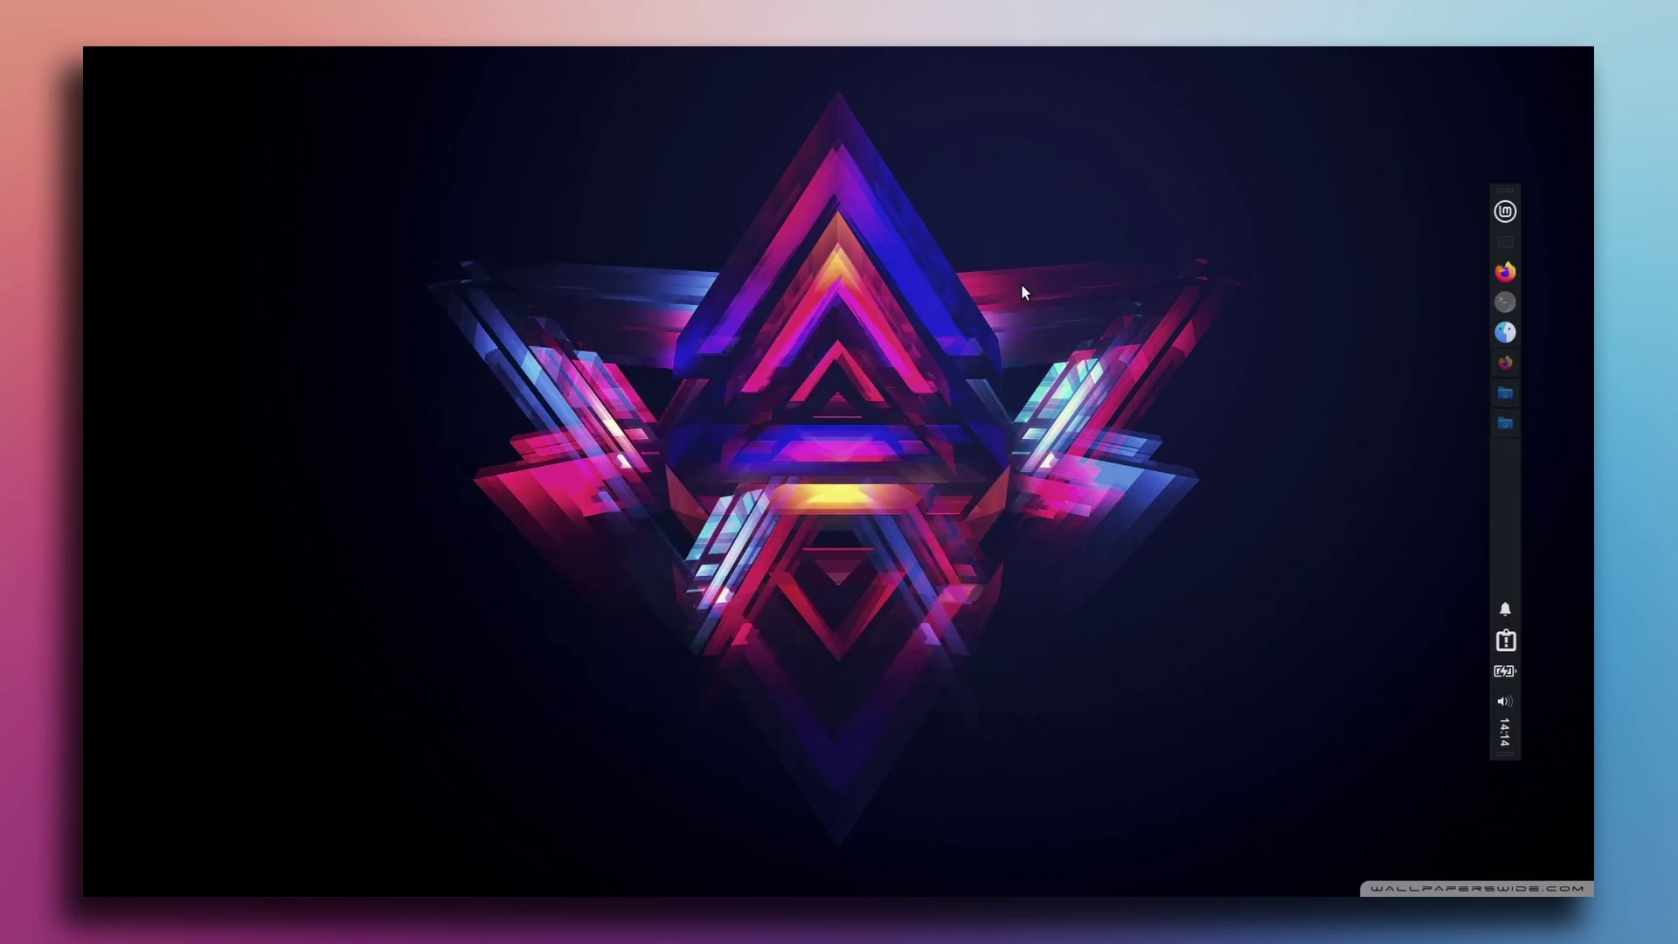
Search the application menu for "start" and open the Application Autostart list in Session and Startup.
key("super")
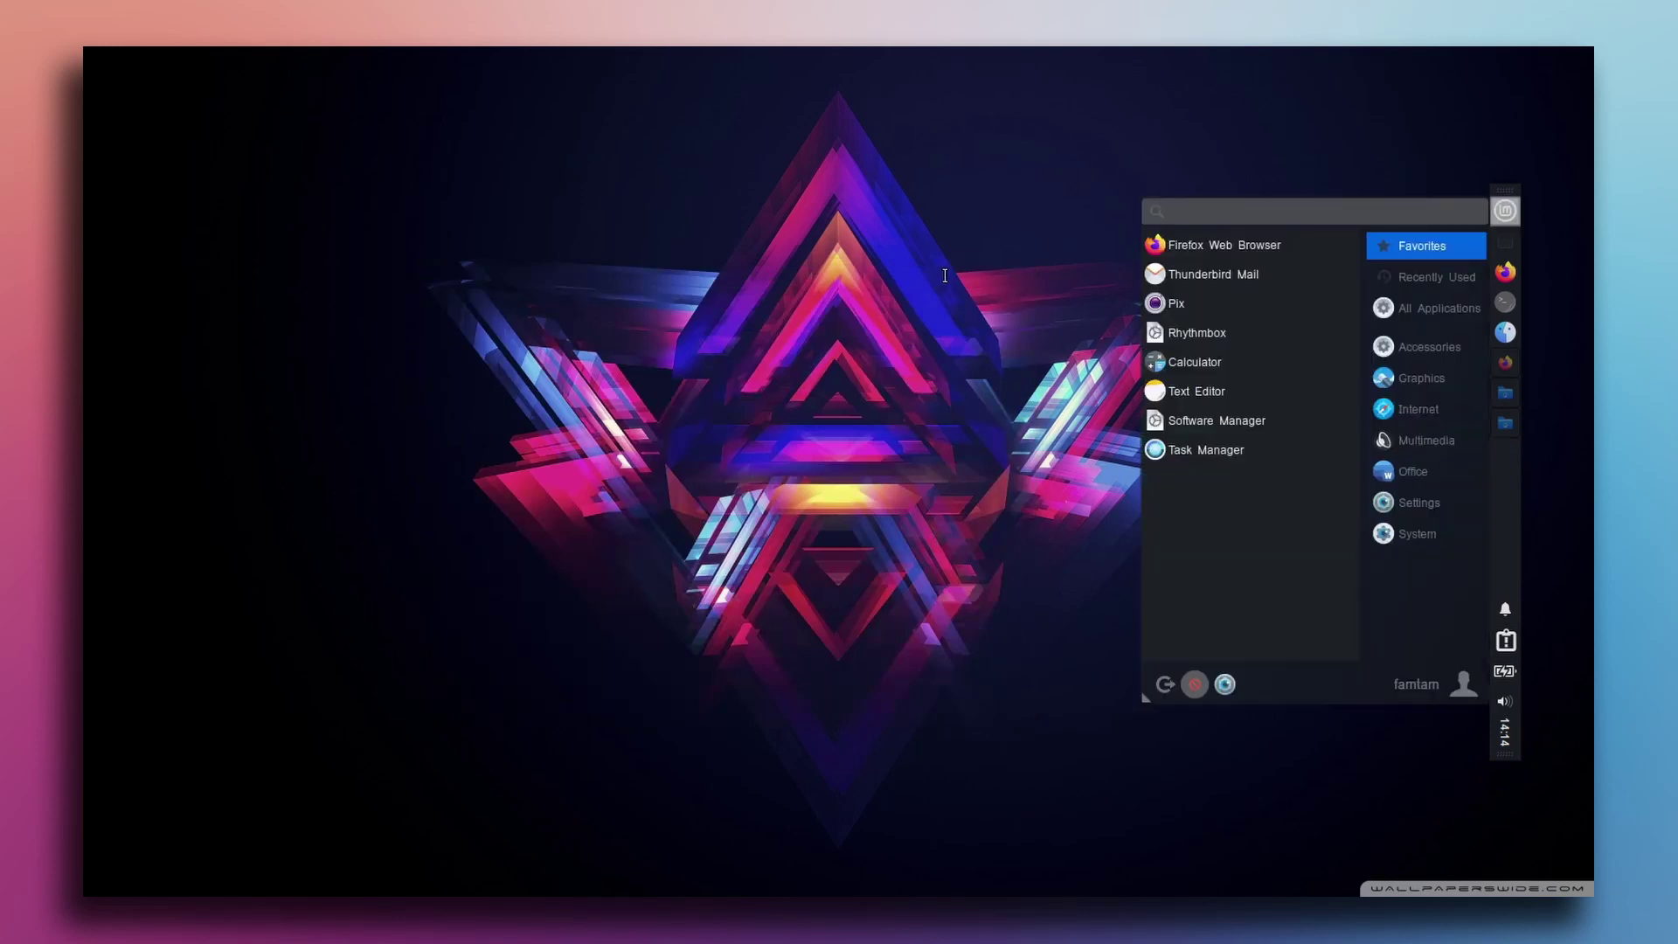
type("s")
type("e")
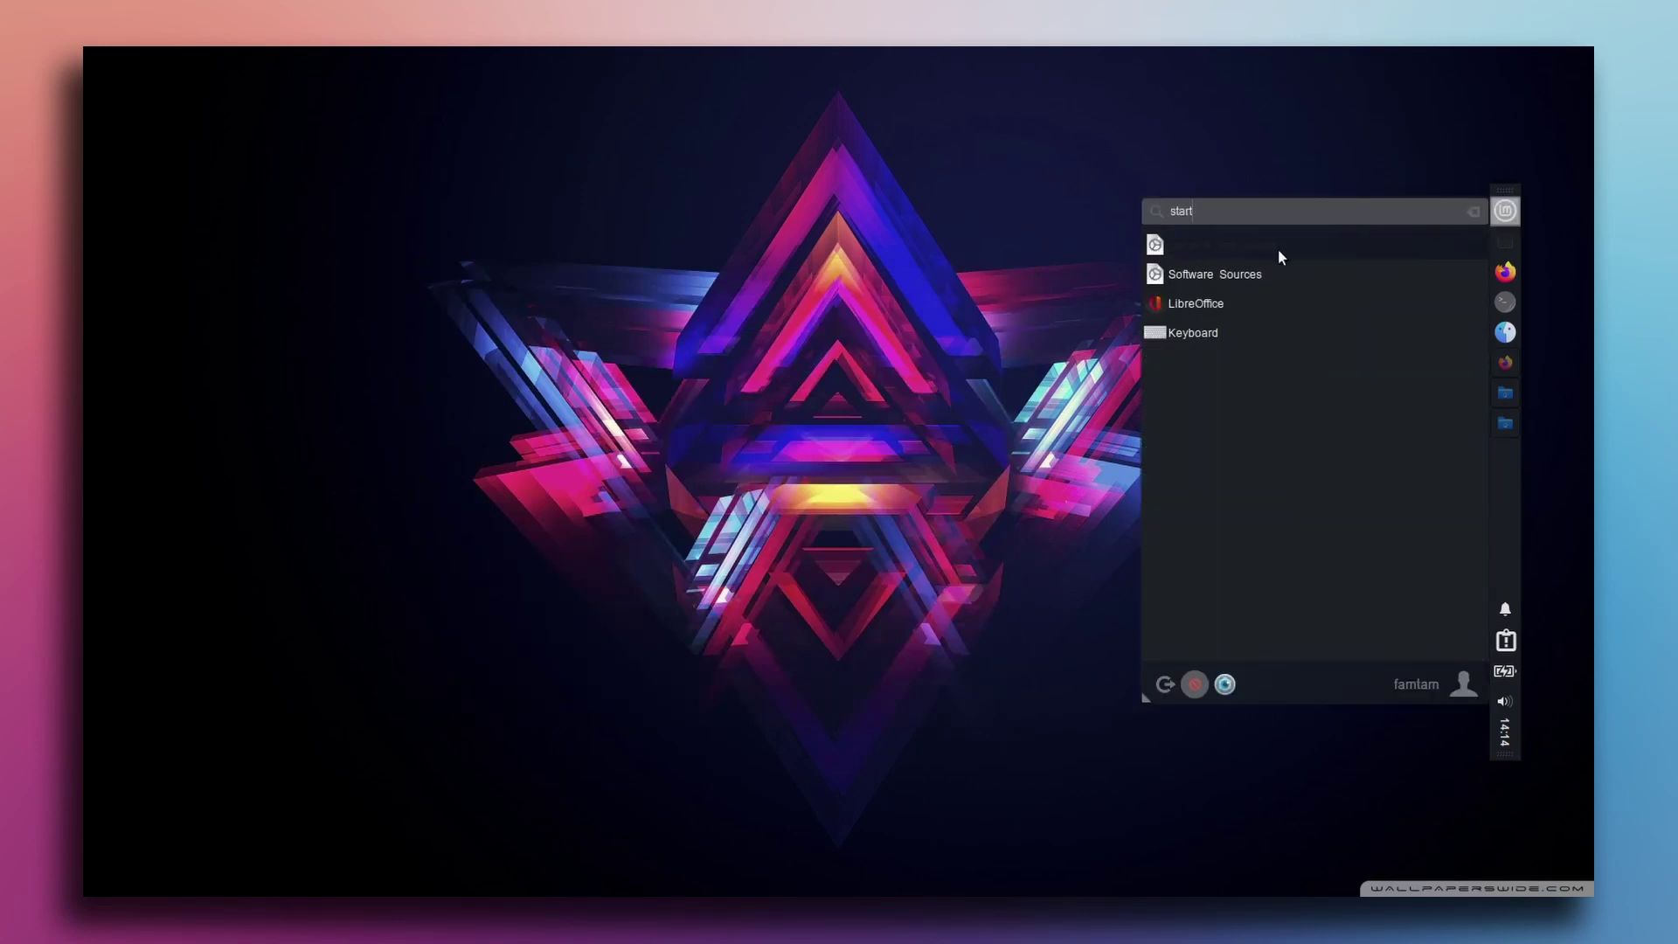
left_click(1248, 238)
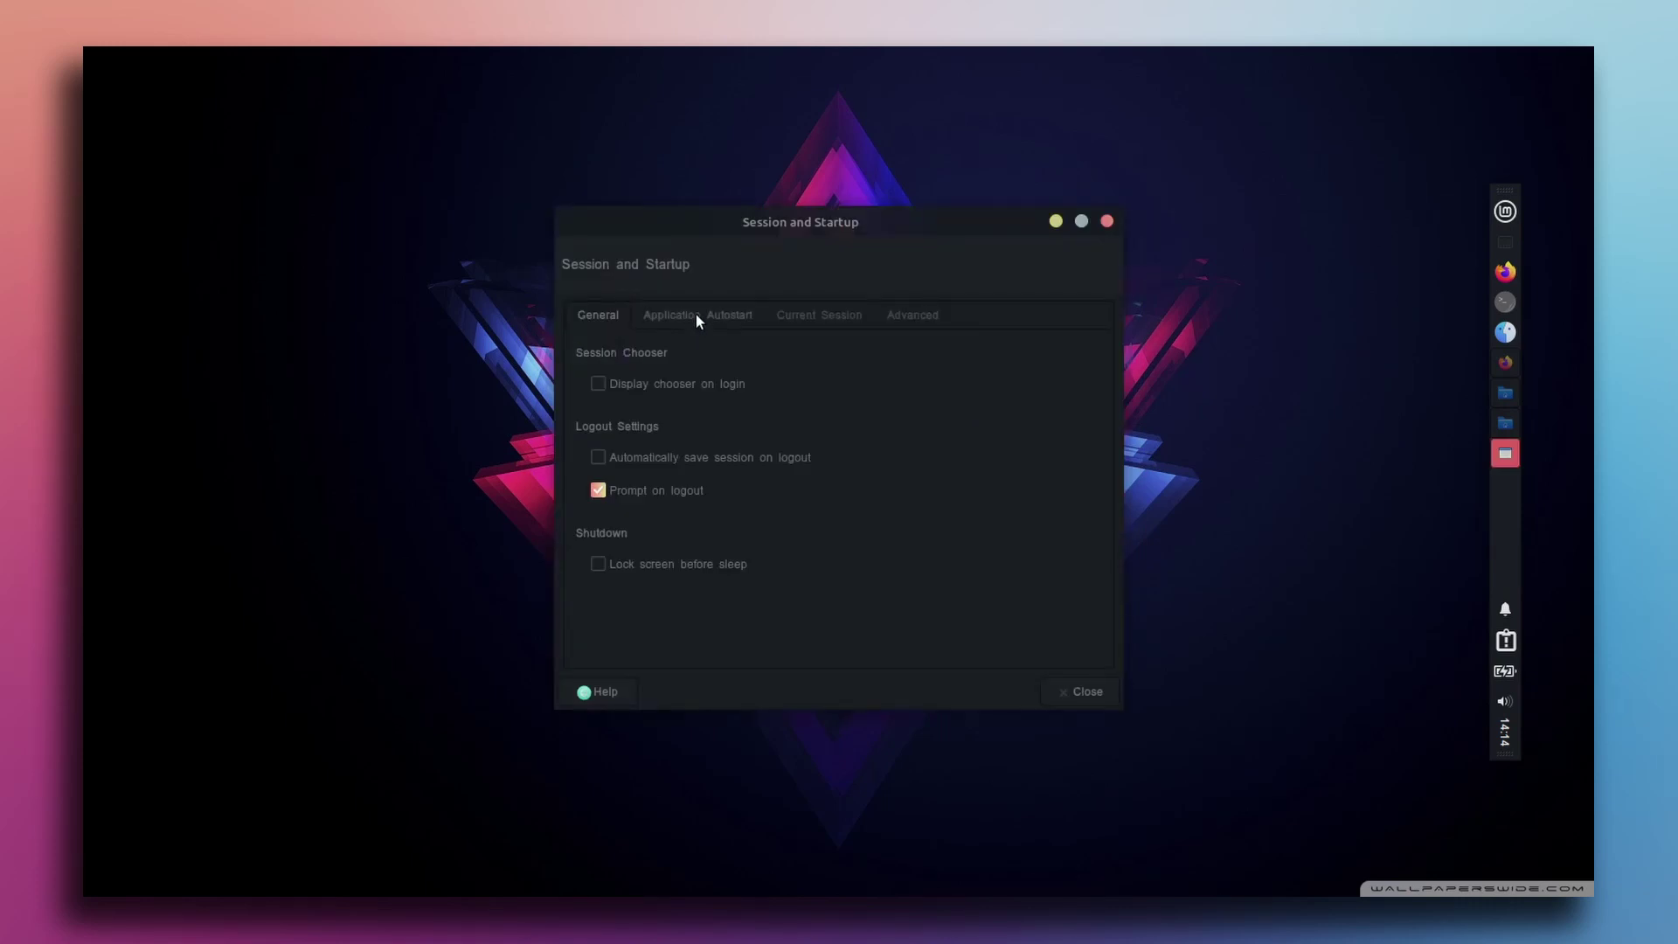
left_click(693, 317)
Add an autostart application named conky and show hidden files in the file chooser for its command.
left_click(610, 643)
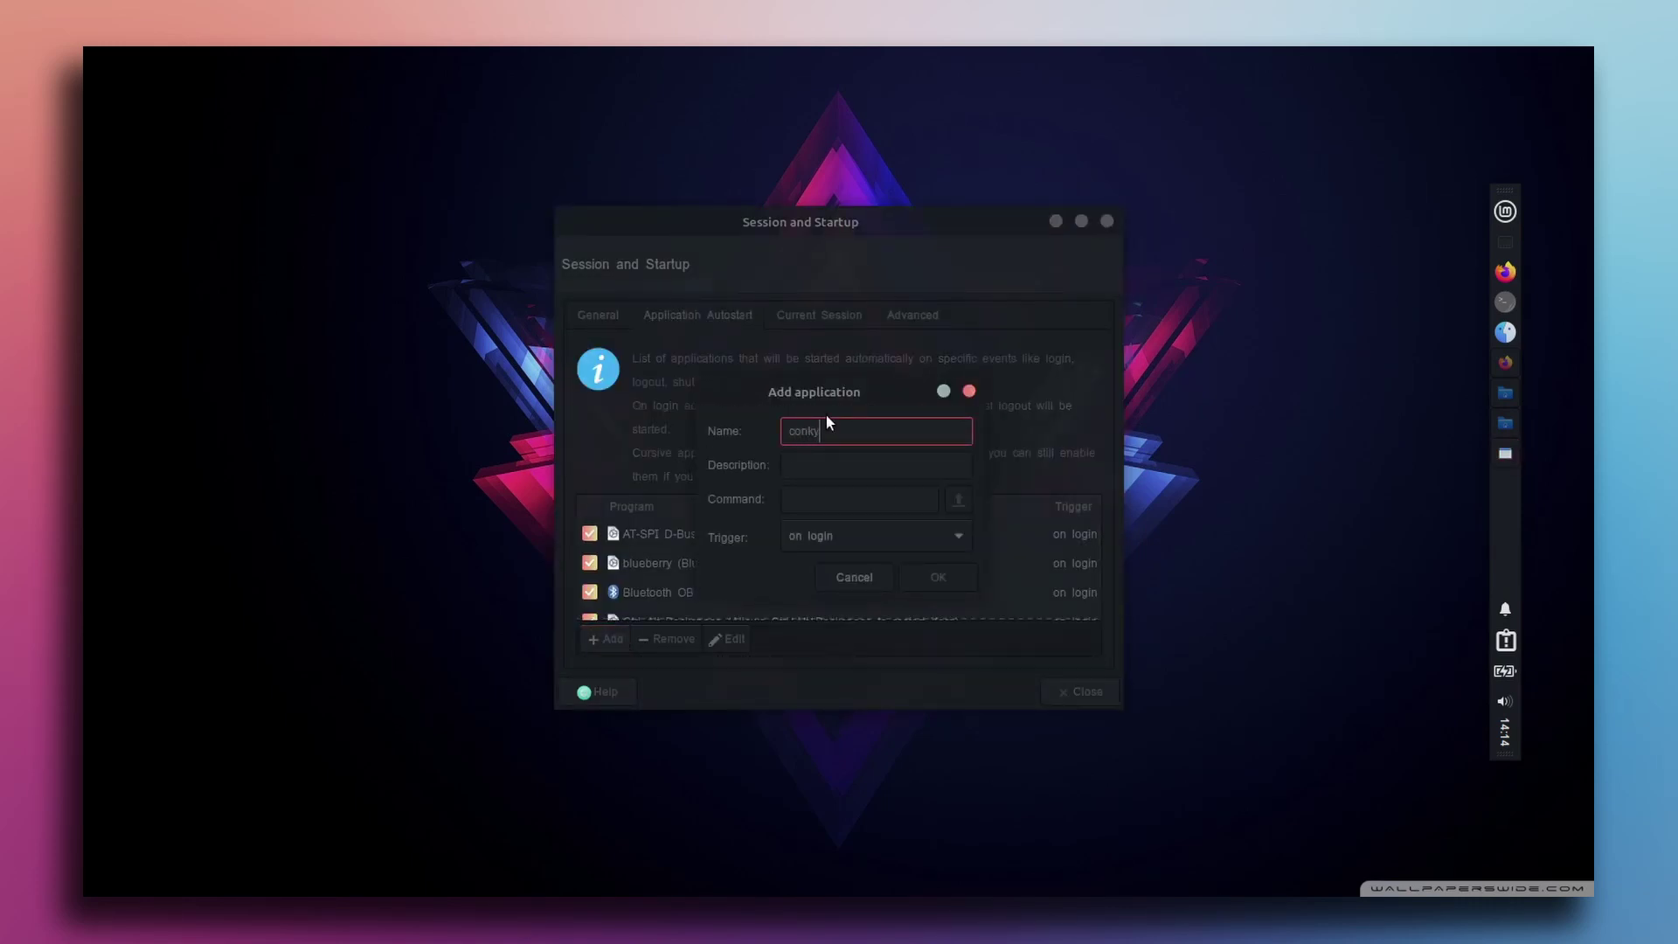
left_click(842, 498)
left_click(959, 499)
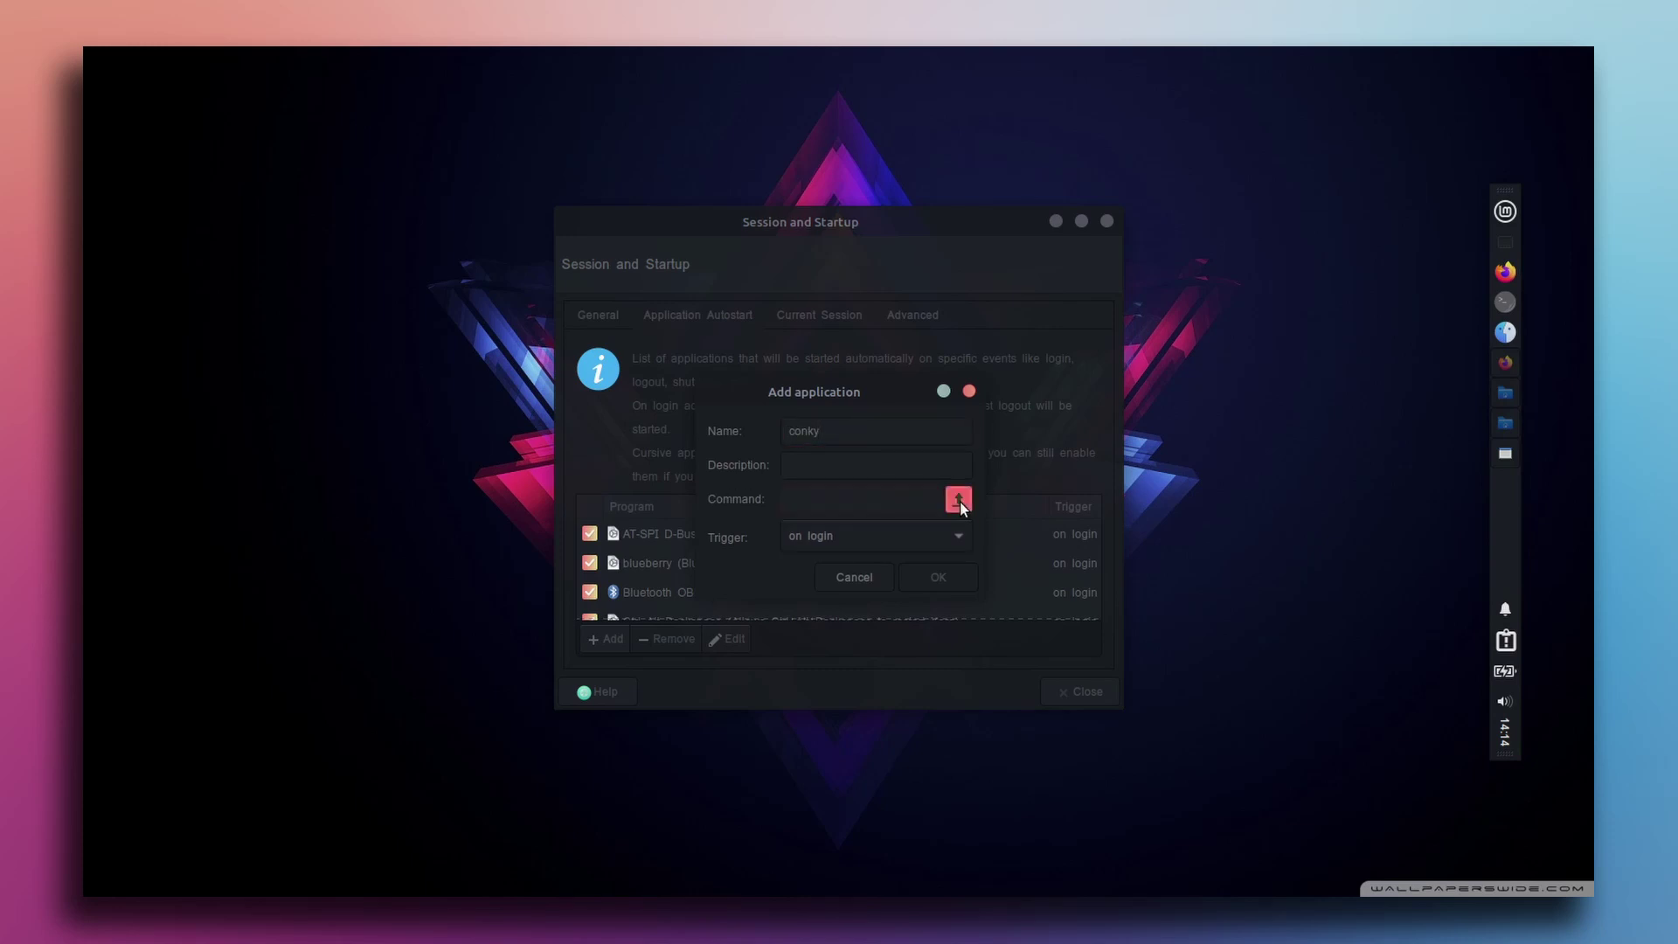
right_click(525, 353)
left_click(513, 673)
right_click(616, 564)
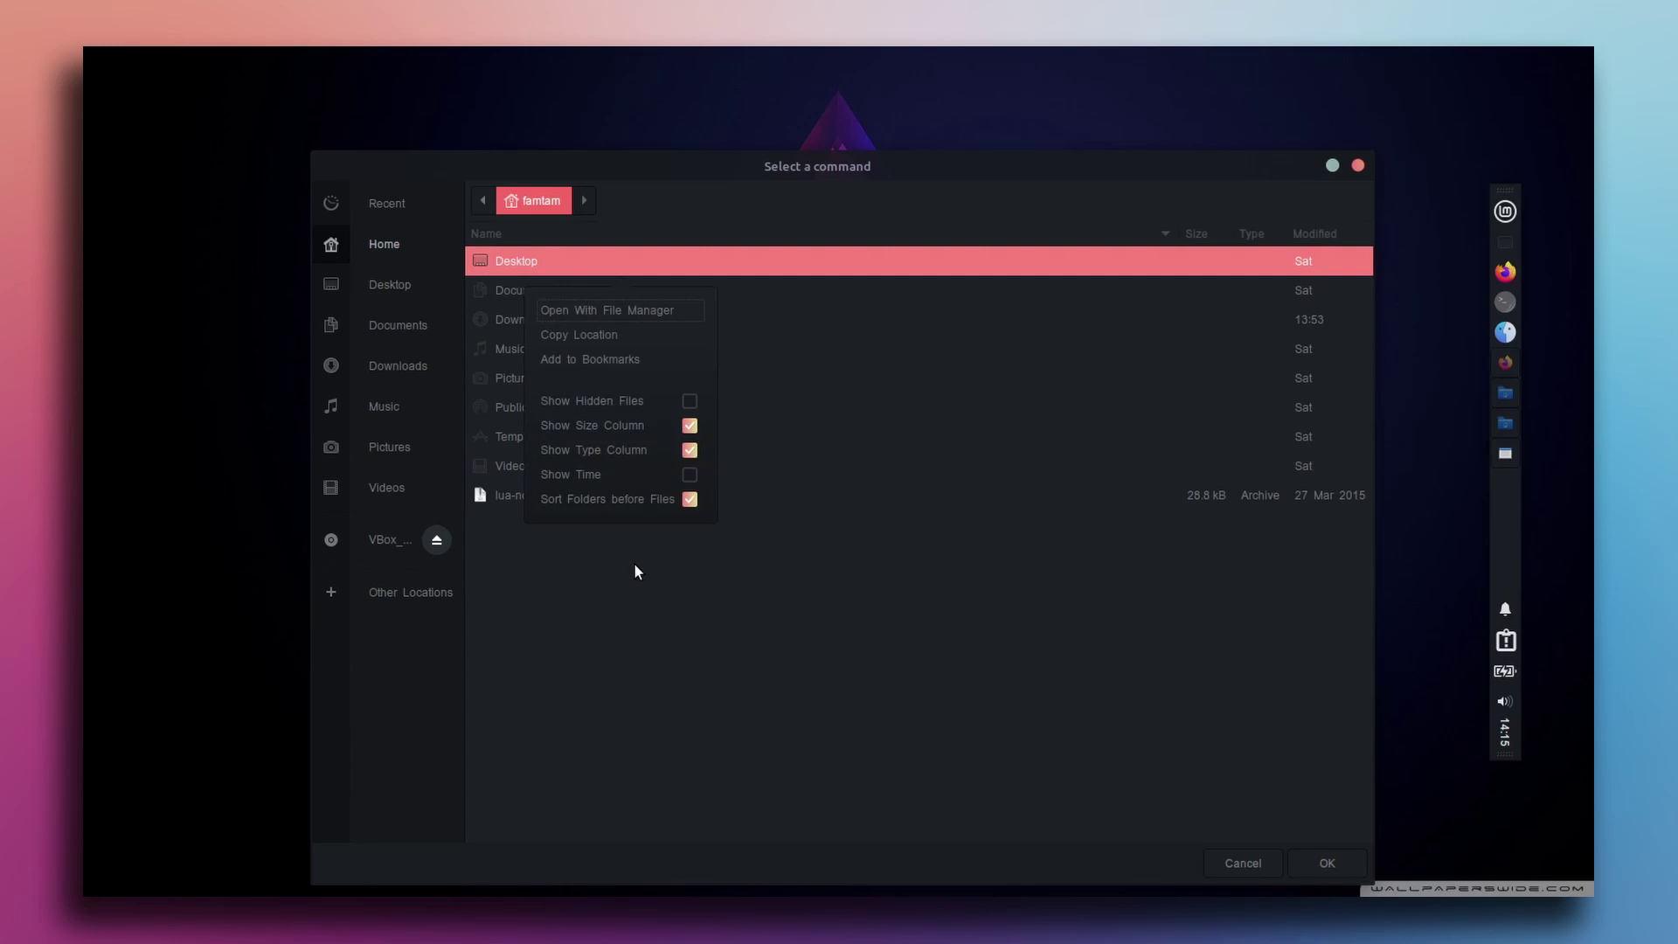
left_click(688, 401)
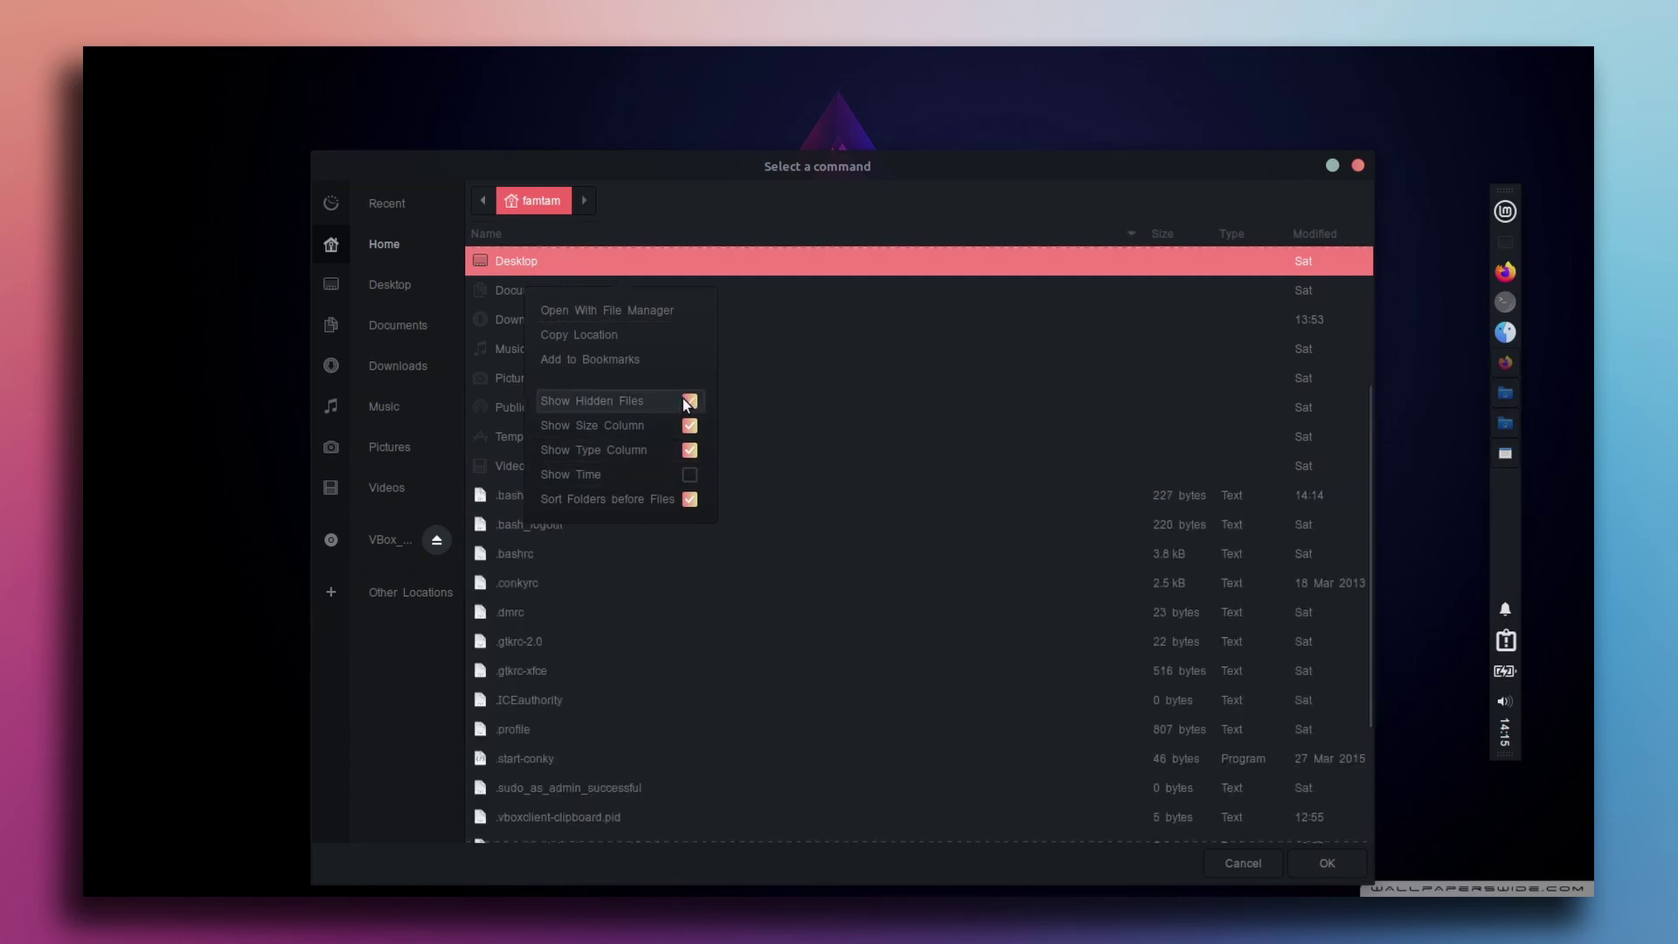
Choose .start-conky in the home folder as the entry's command, save the entry, and close Session and Startup.
scroll(748, 616, "down", 5)
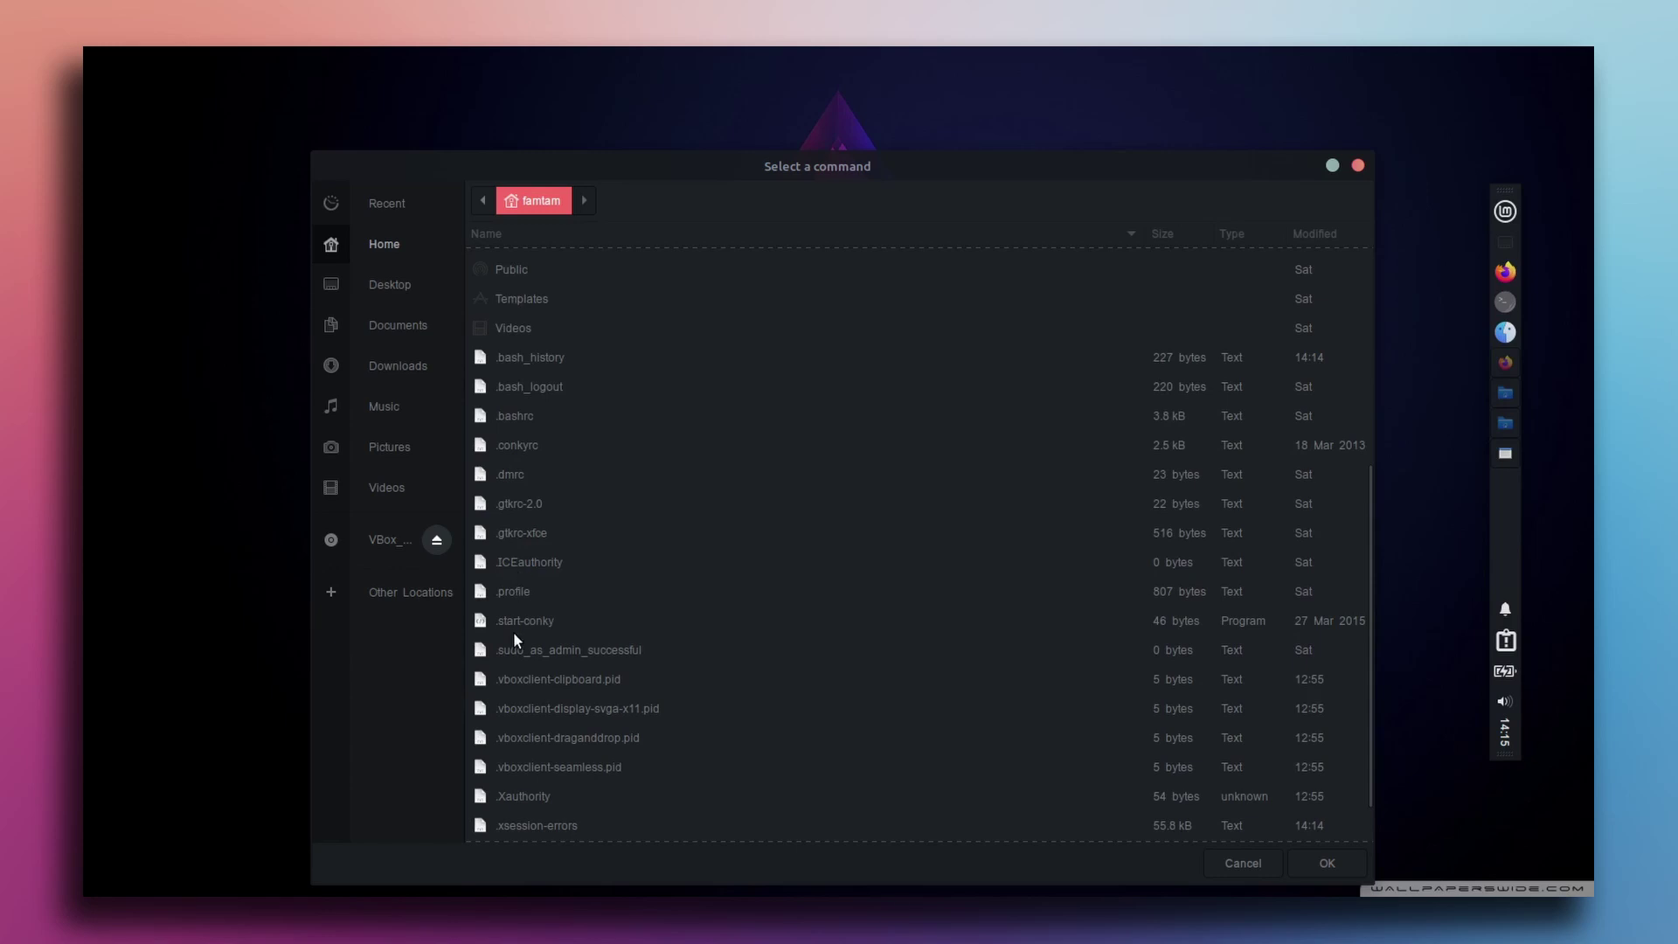
left_click(546, 622)
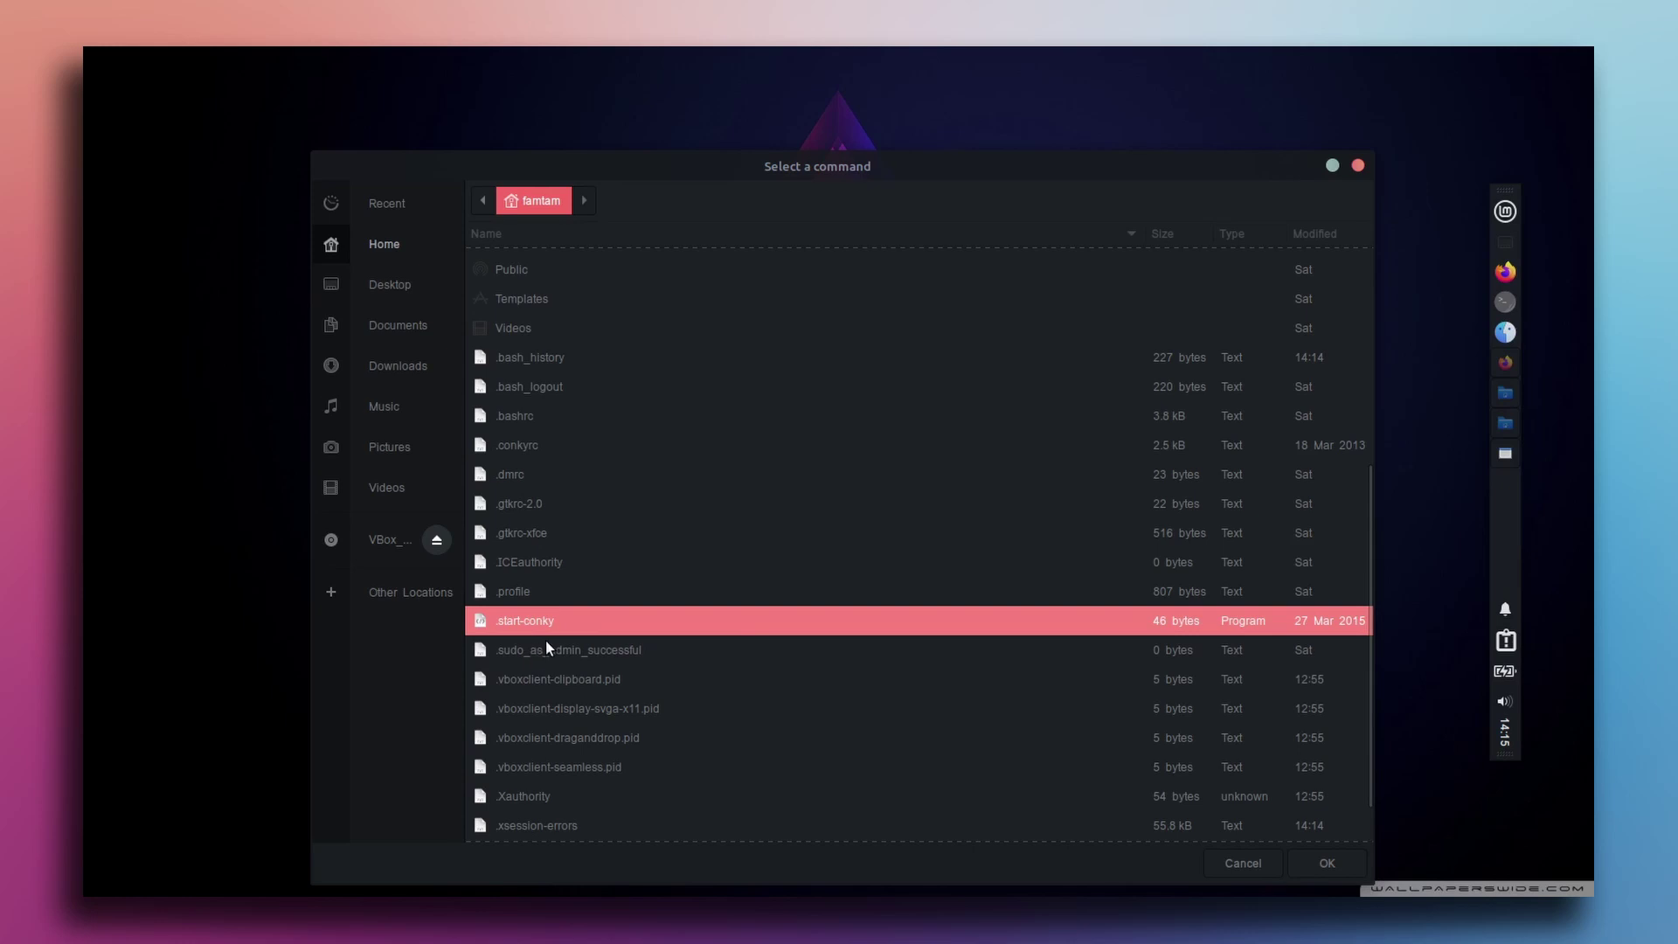
left_click(1342, 867)
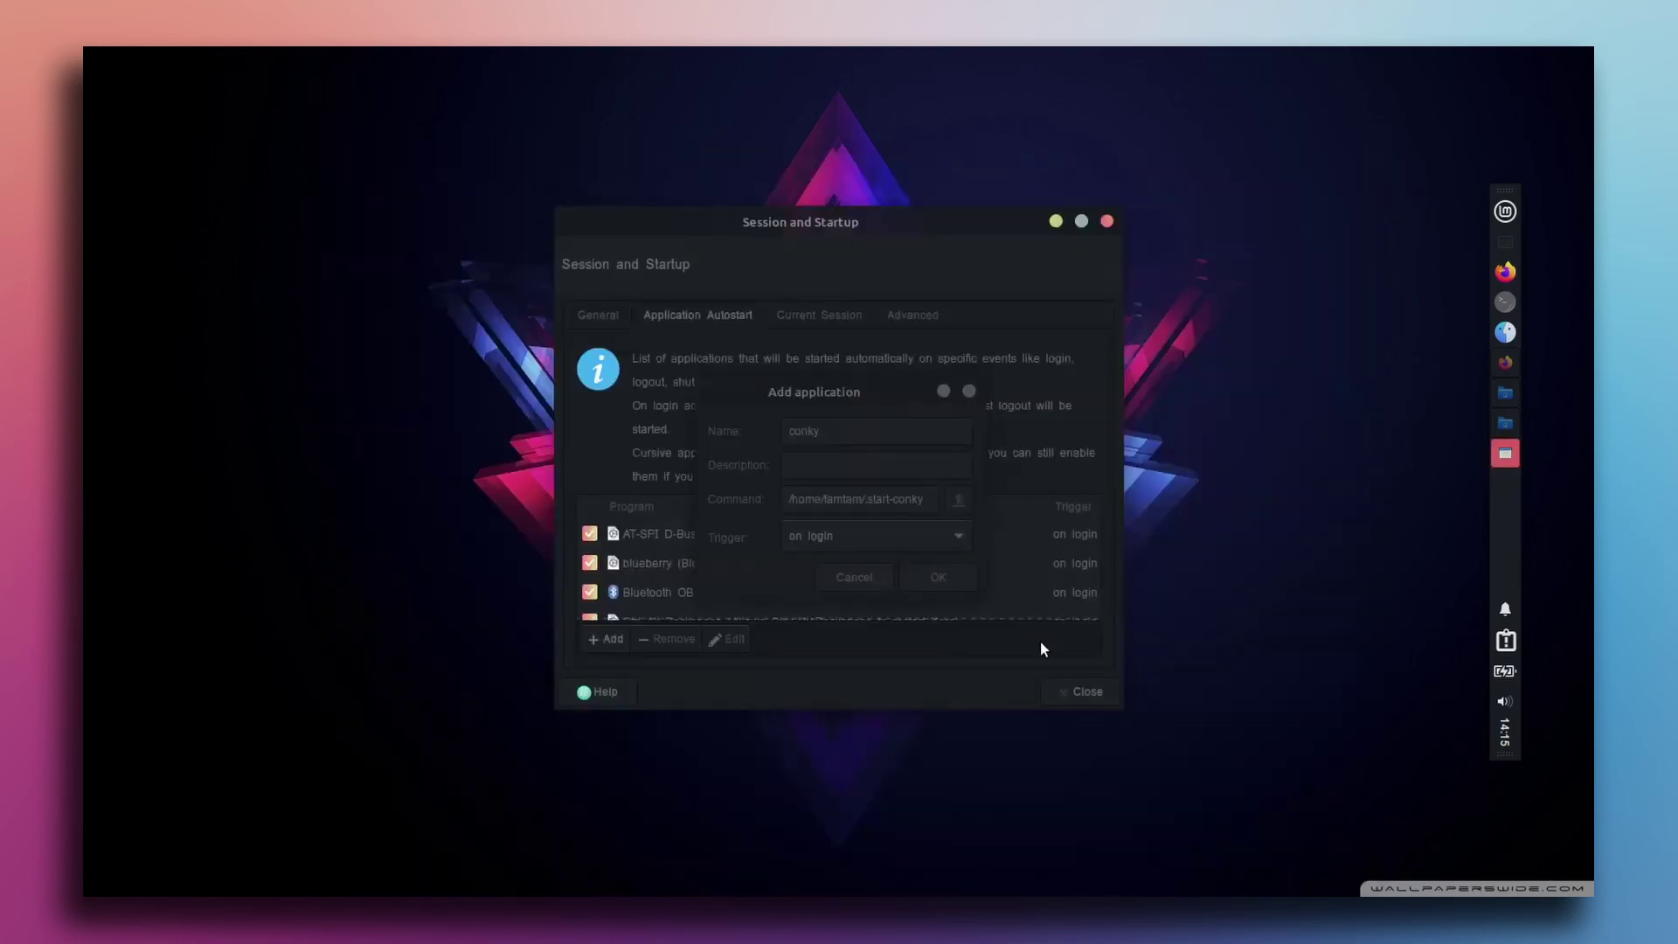
left_click(941, 580)
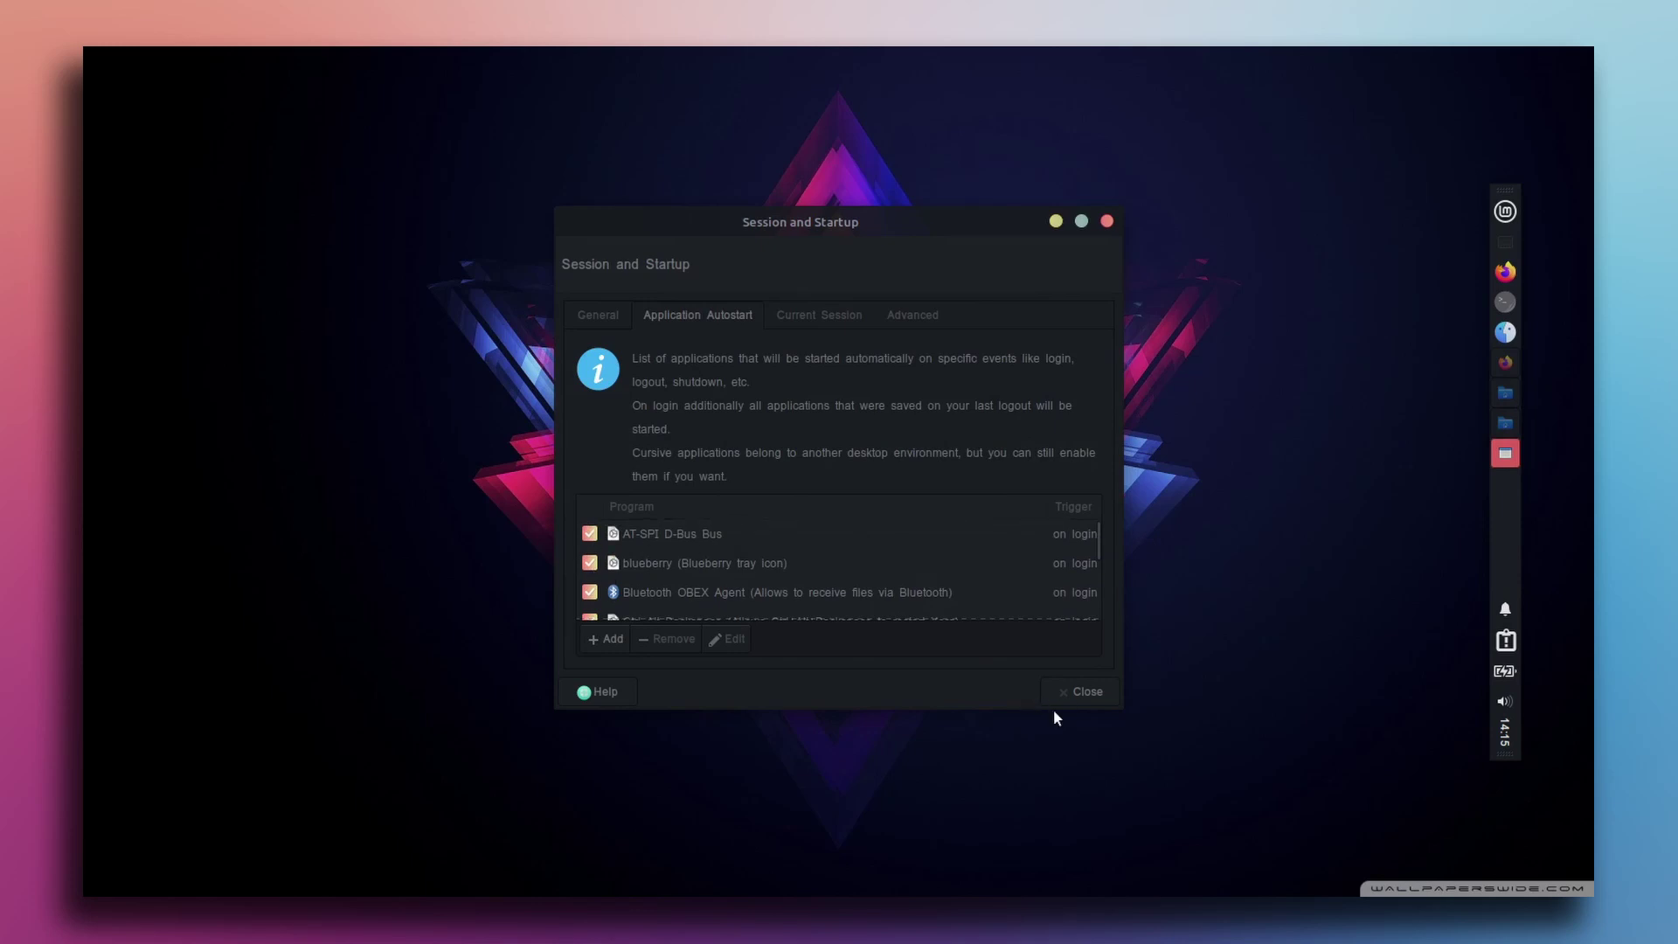
left_click(1081, 694)
Reopen Session and Startup to check for the conky entry in the autostart list, and close it.
left_click(1505, 211)
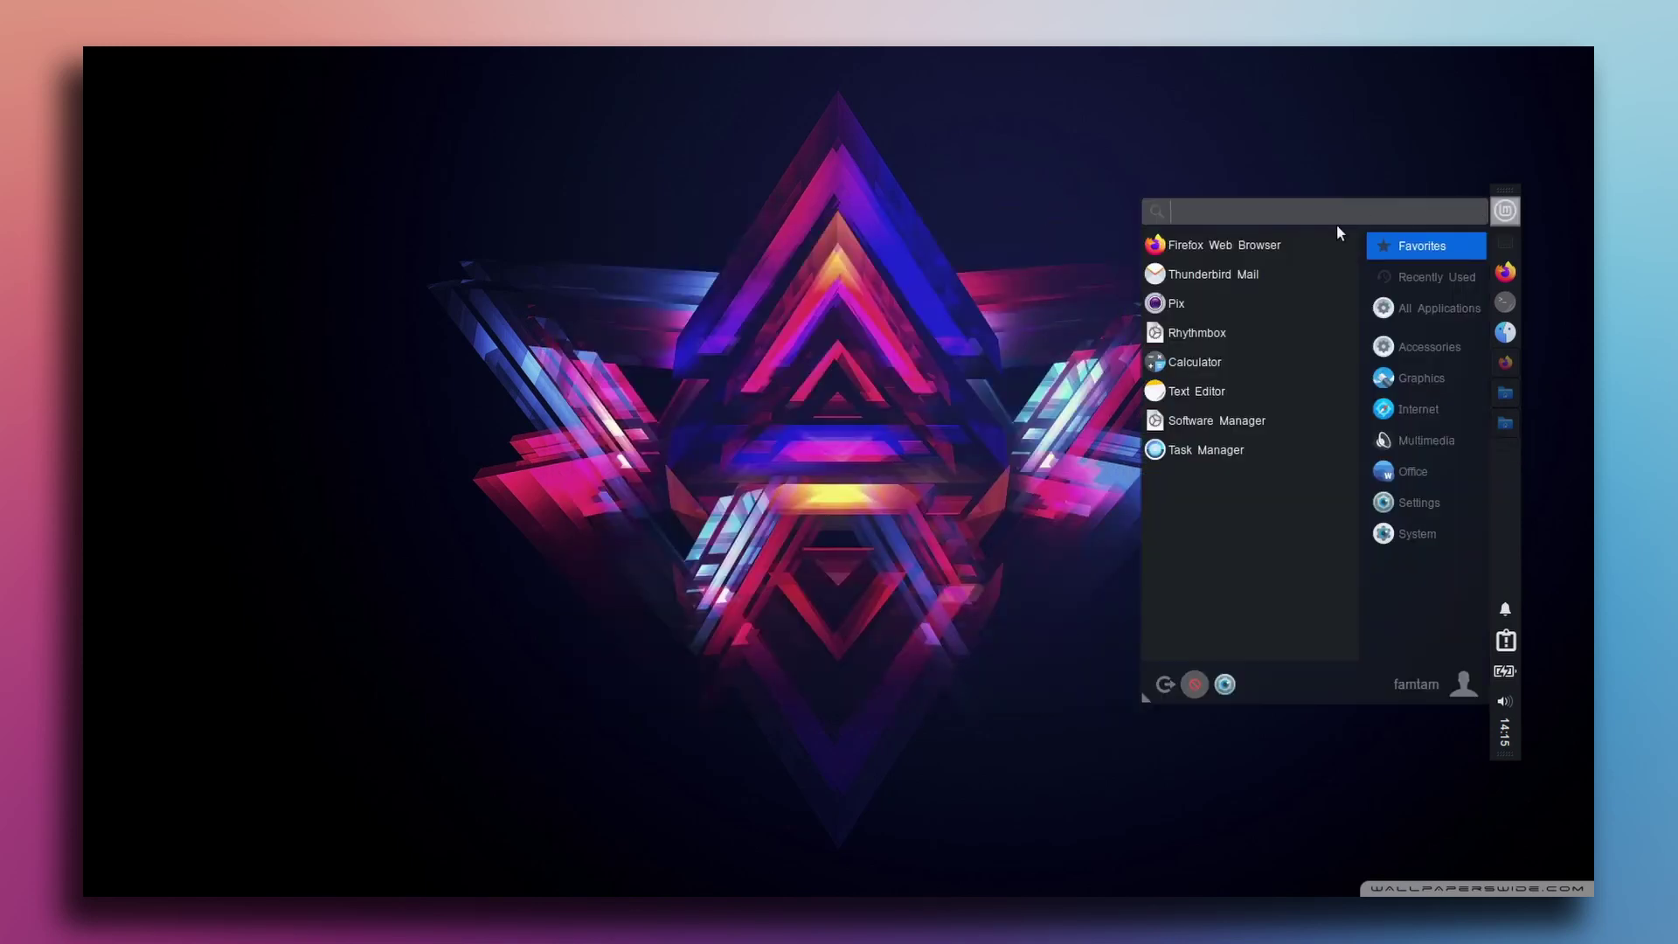
type("ses")
key("Return")
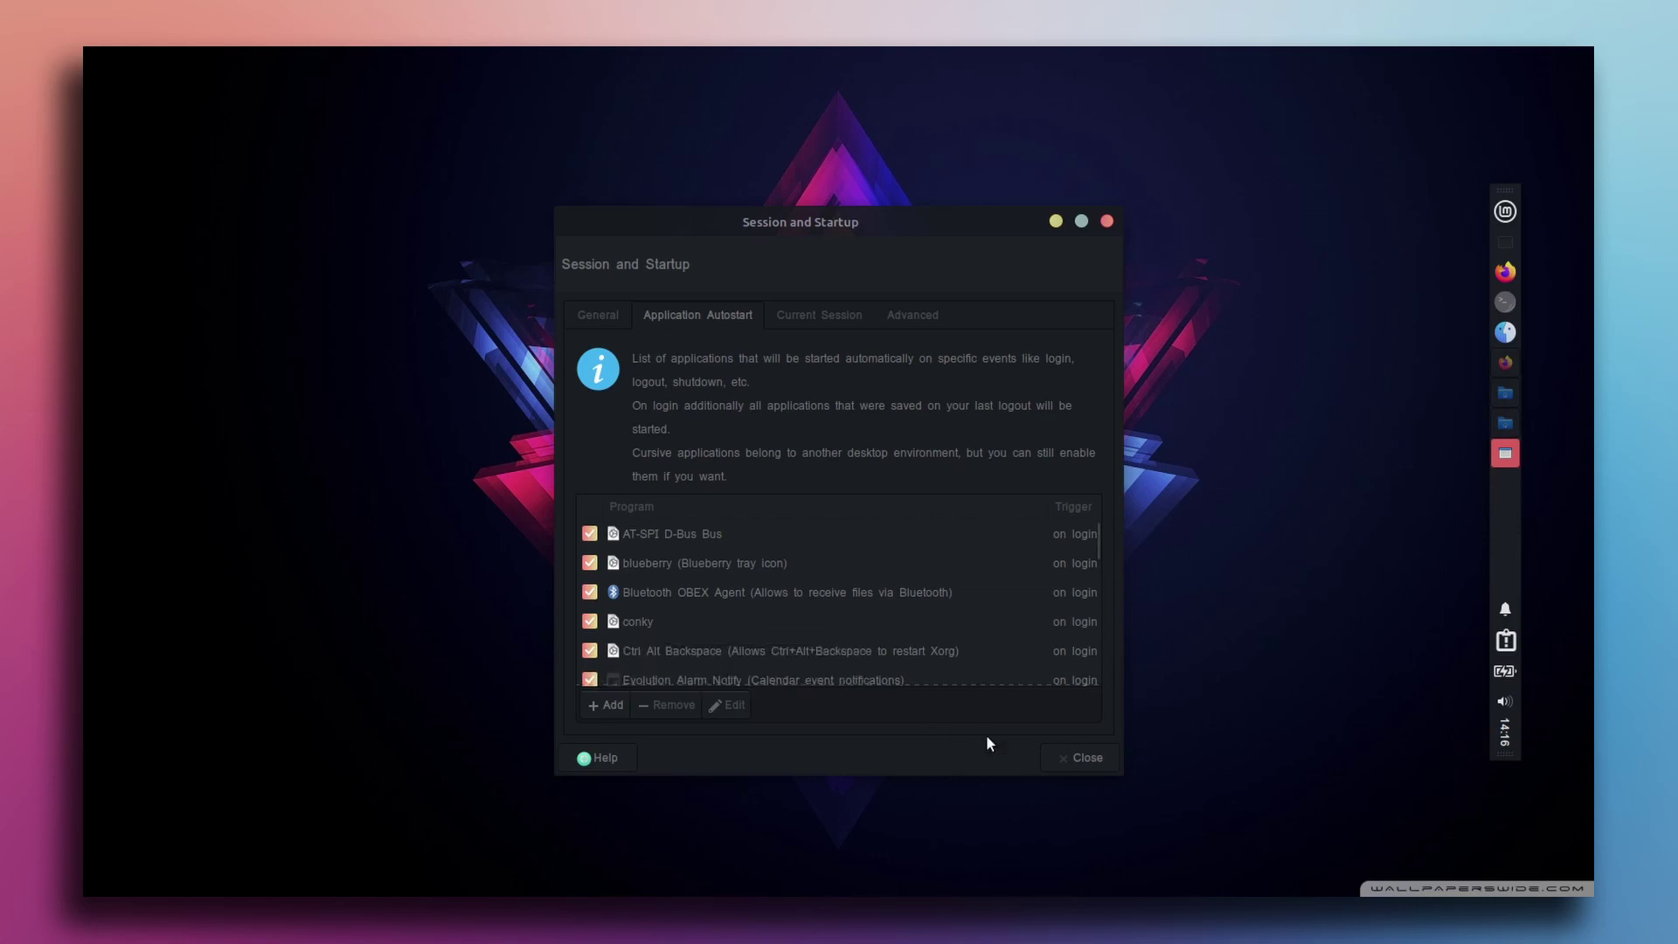
left_click(1064, 759)
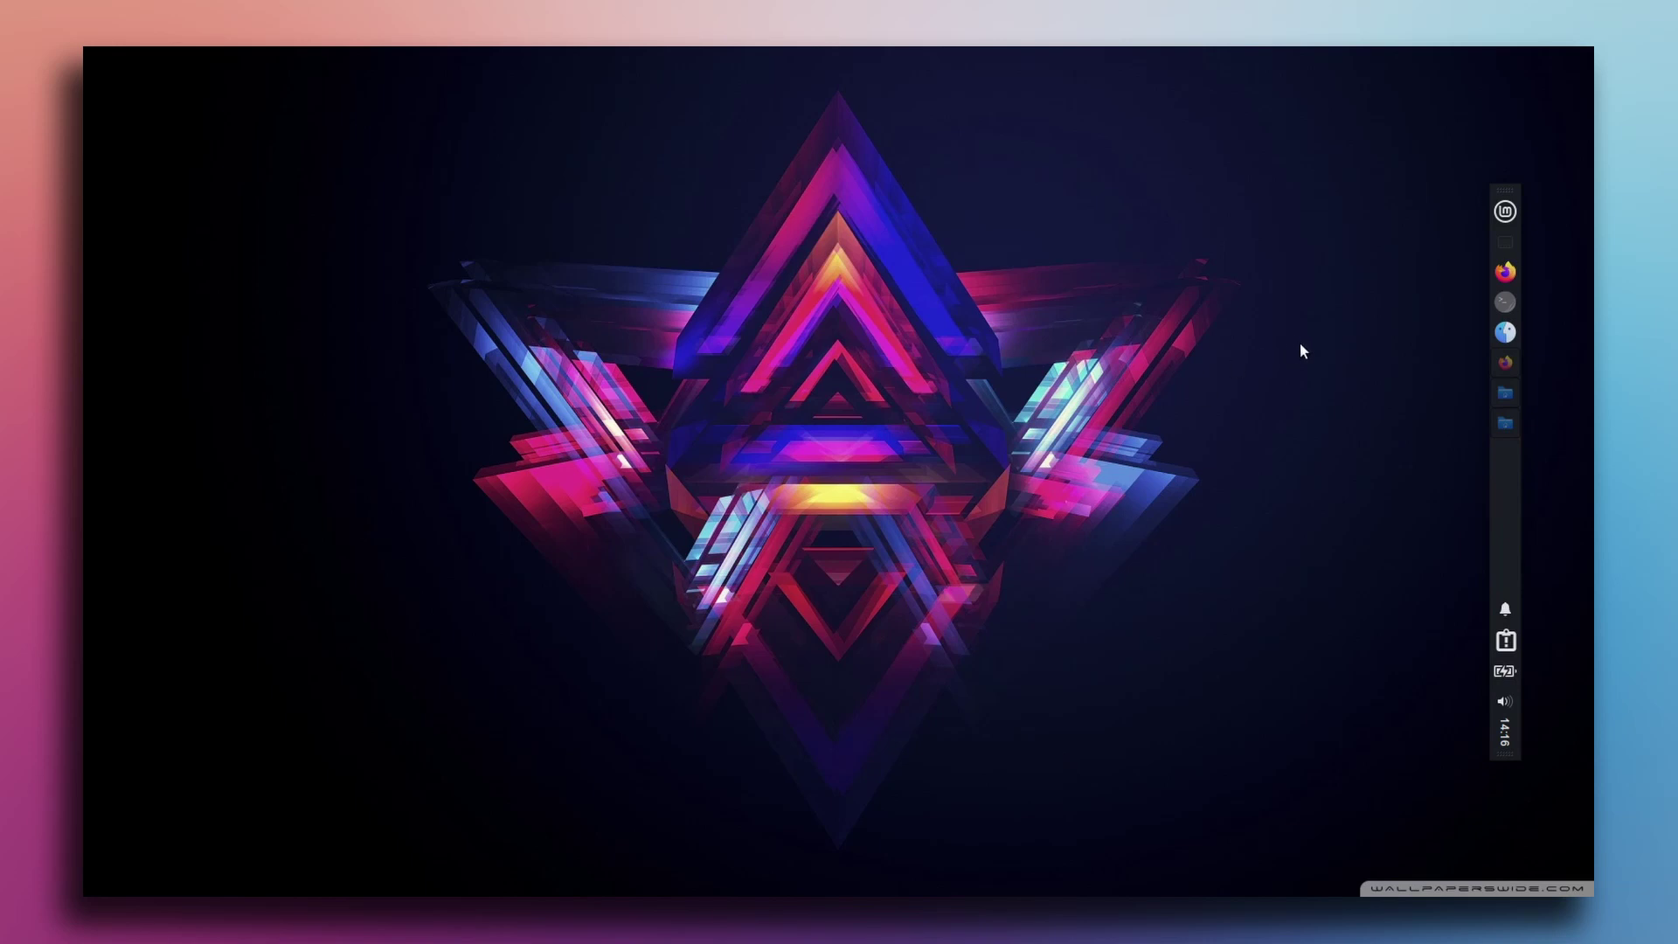
left_click(1504, 424)
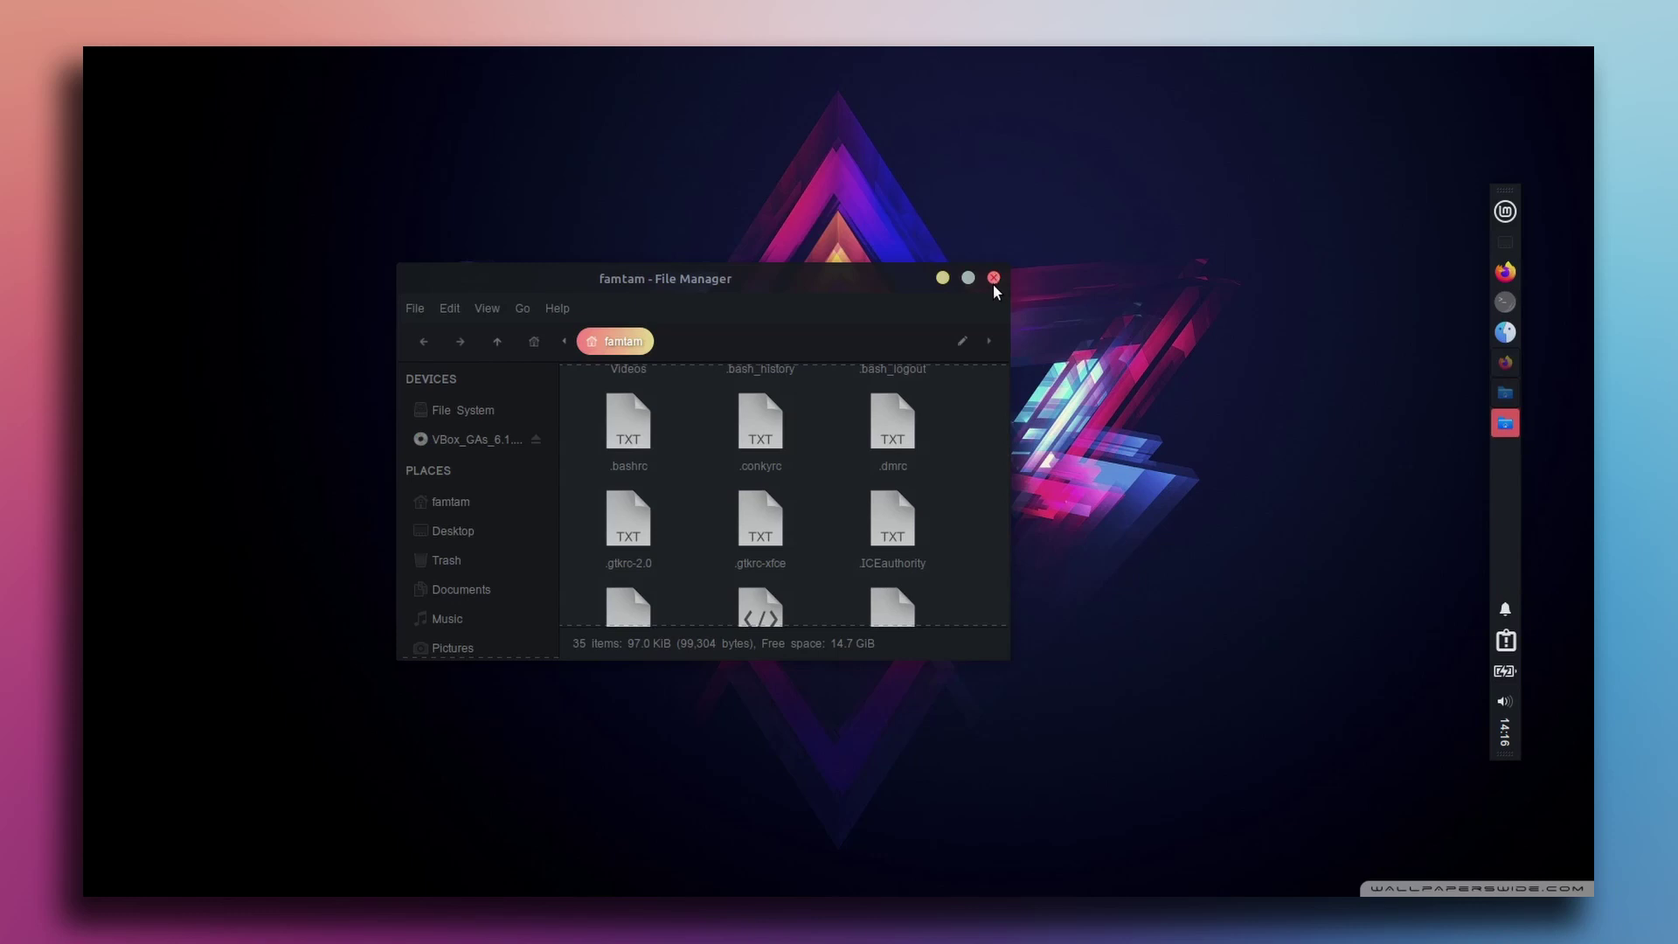
left_click(941, 278)
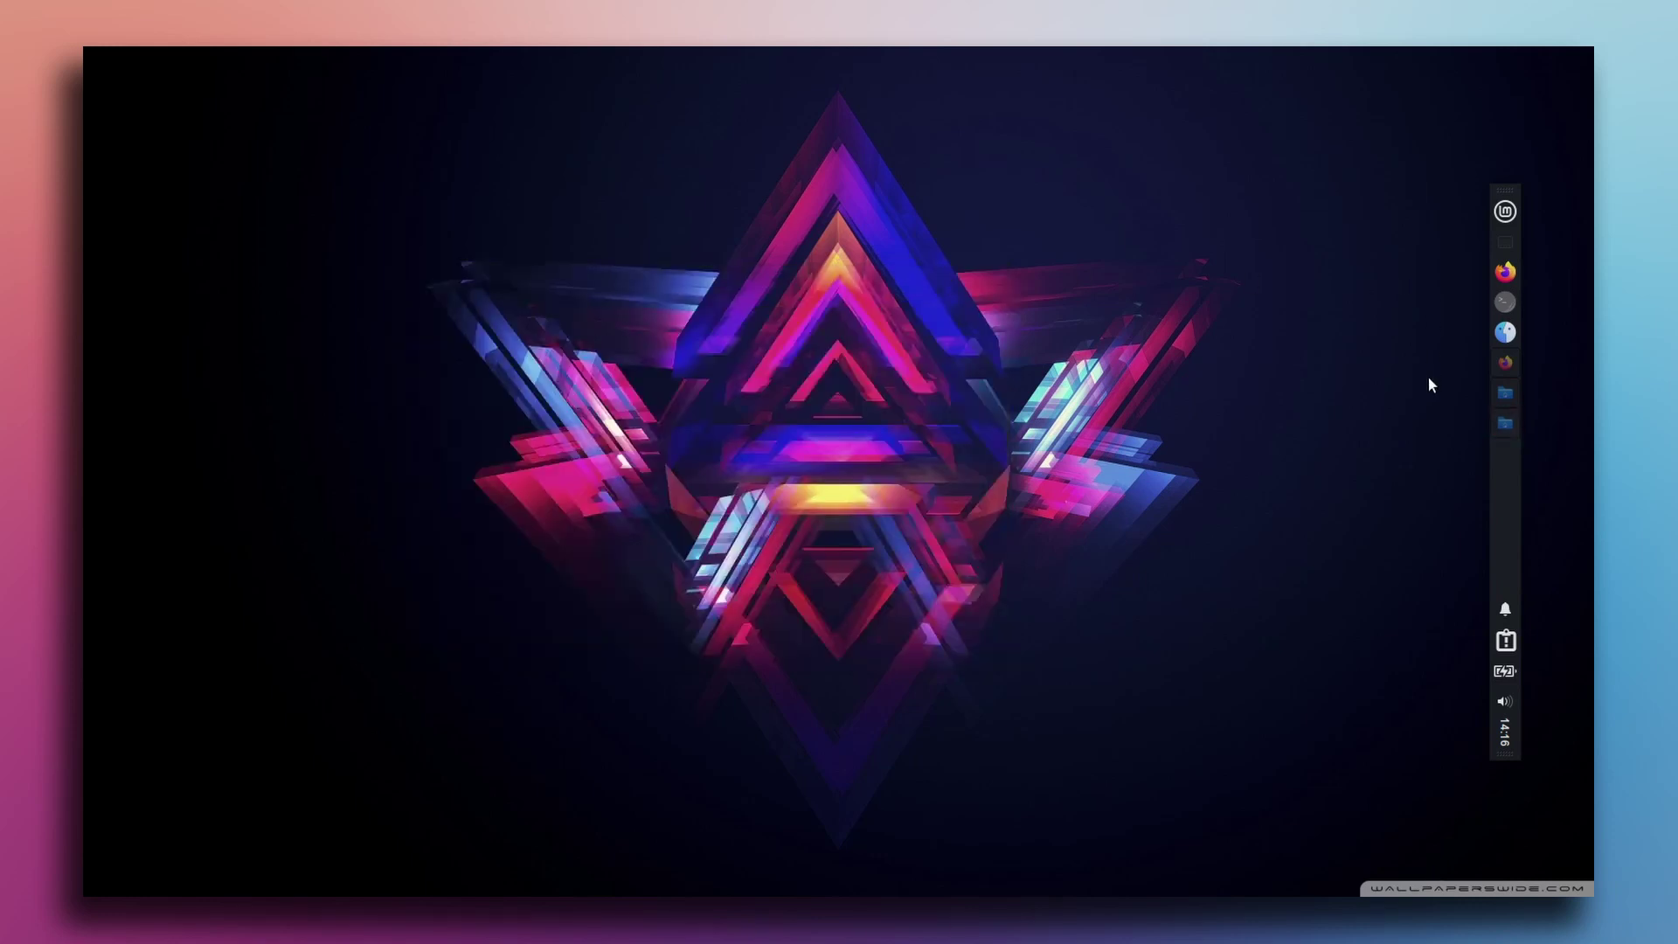
Run the command "conky" in a new terminal and examine the last line of its output.
left_click(1504, 304)
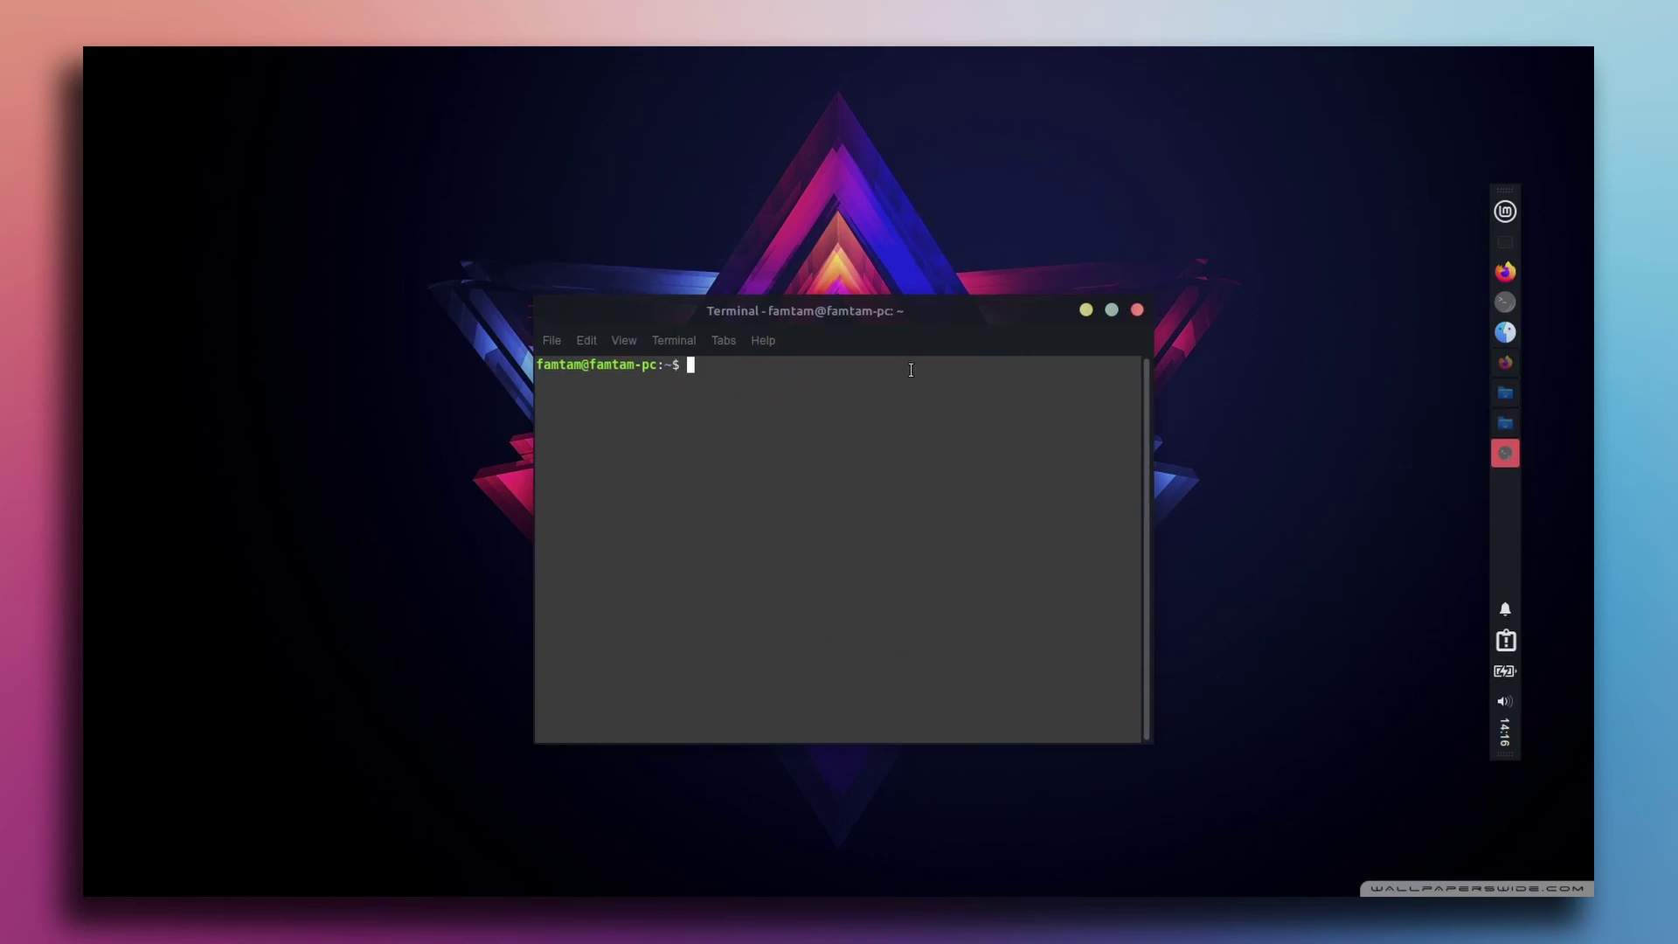
type("conky")
key("Return")
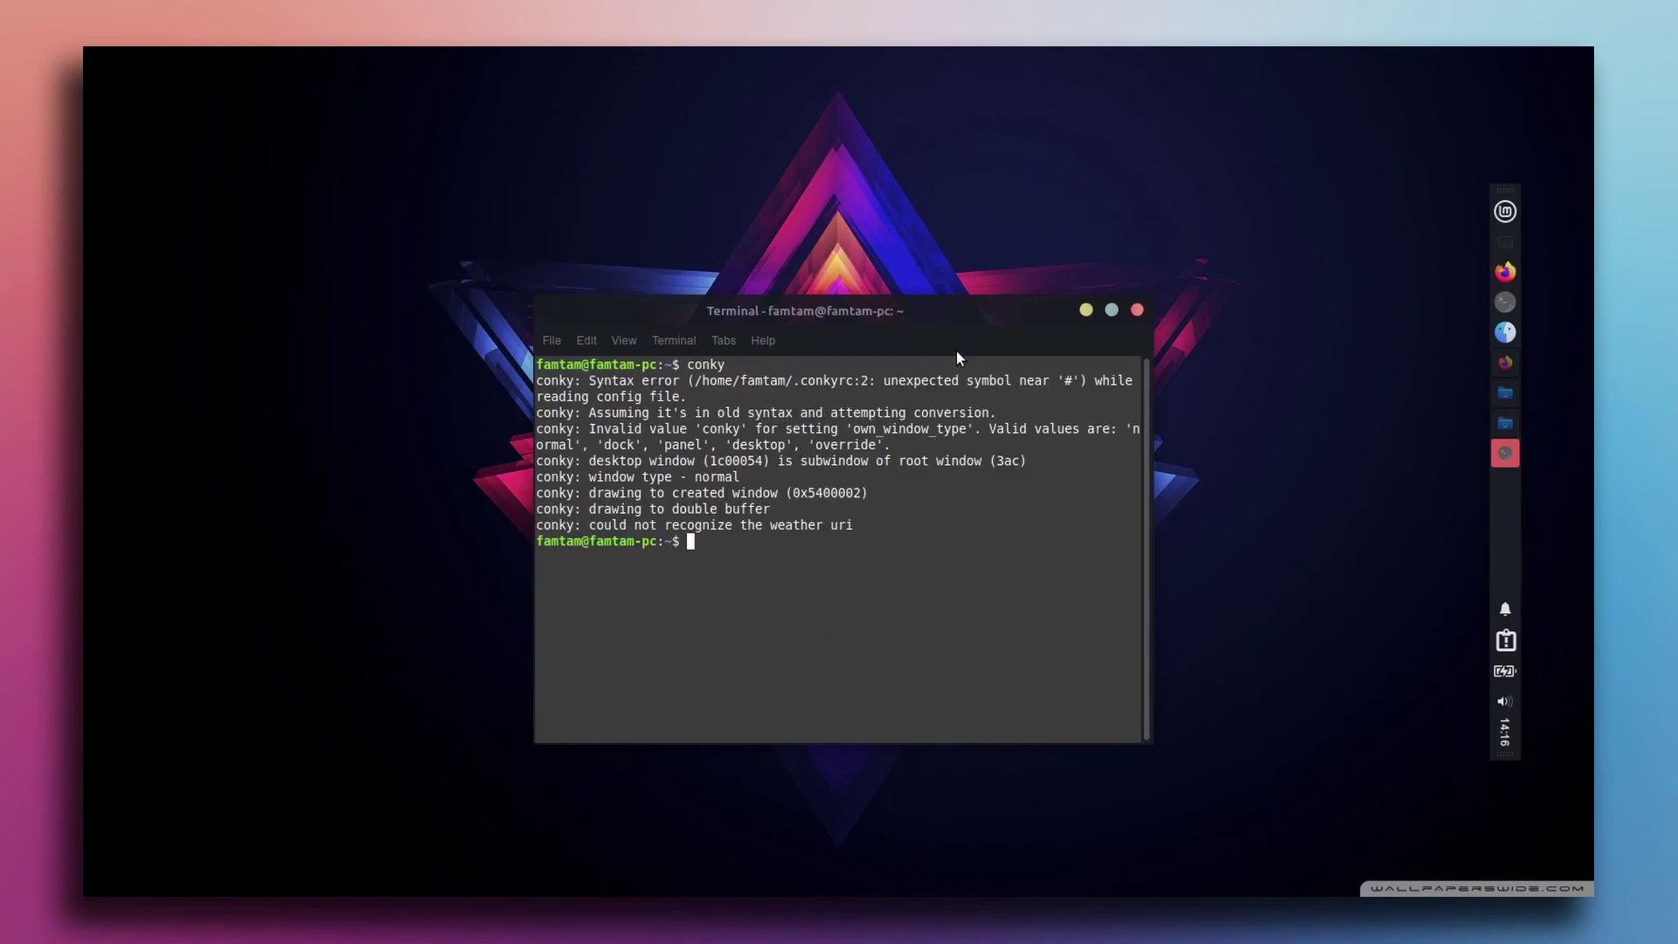
left_click_drag(854, 525, 587, 528)
left_click(829, 525)
left_click_drag(861, 525, 599, 521)
left_click(948, 519)
Open .conkyrc from the home folder in the text editor and search it for "weather".
left_click(1496, 421)
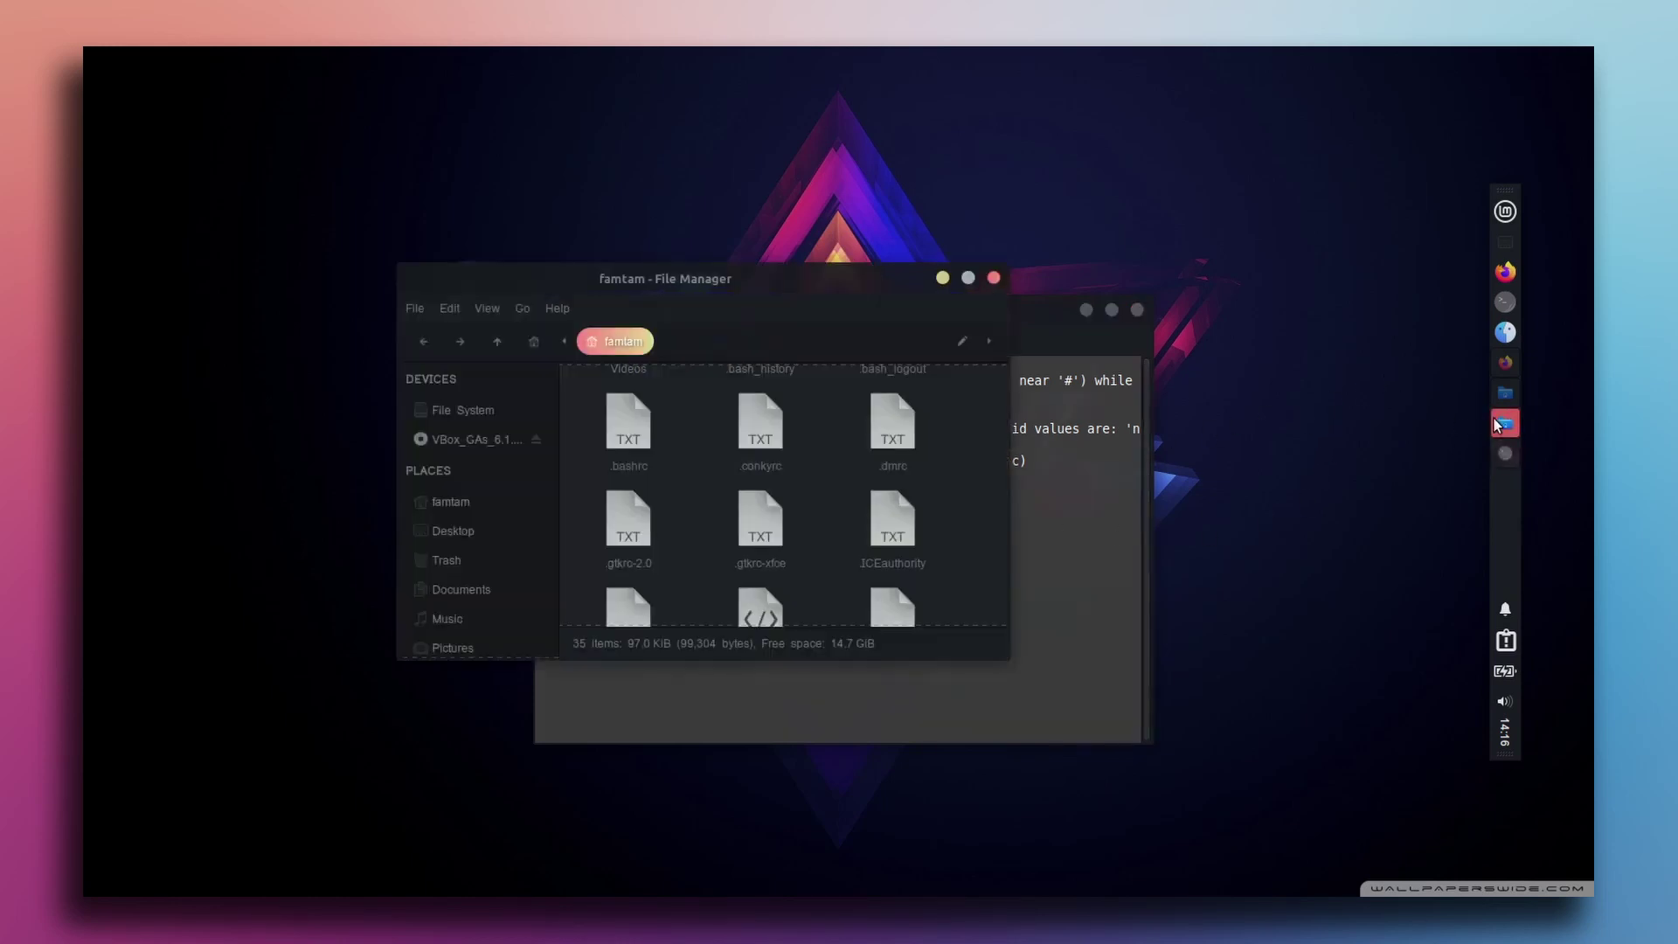
scroll(795, 489, "up", 1)
scroll(795, 497, "down", 1)
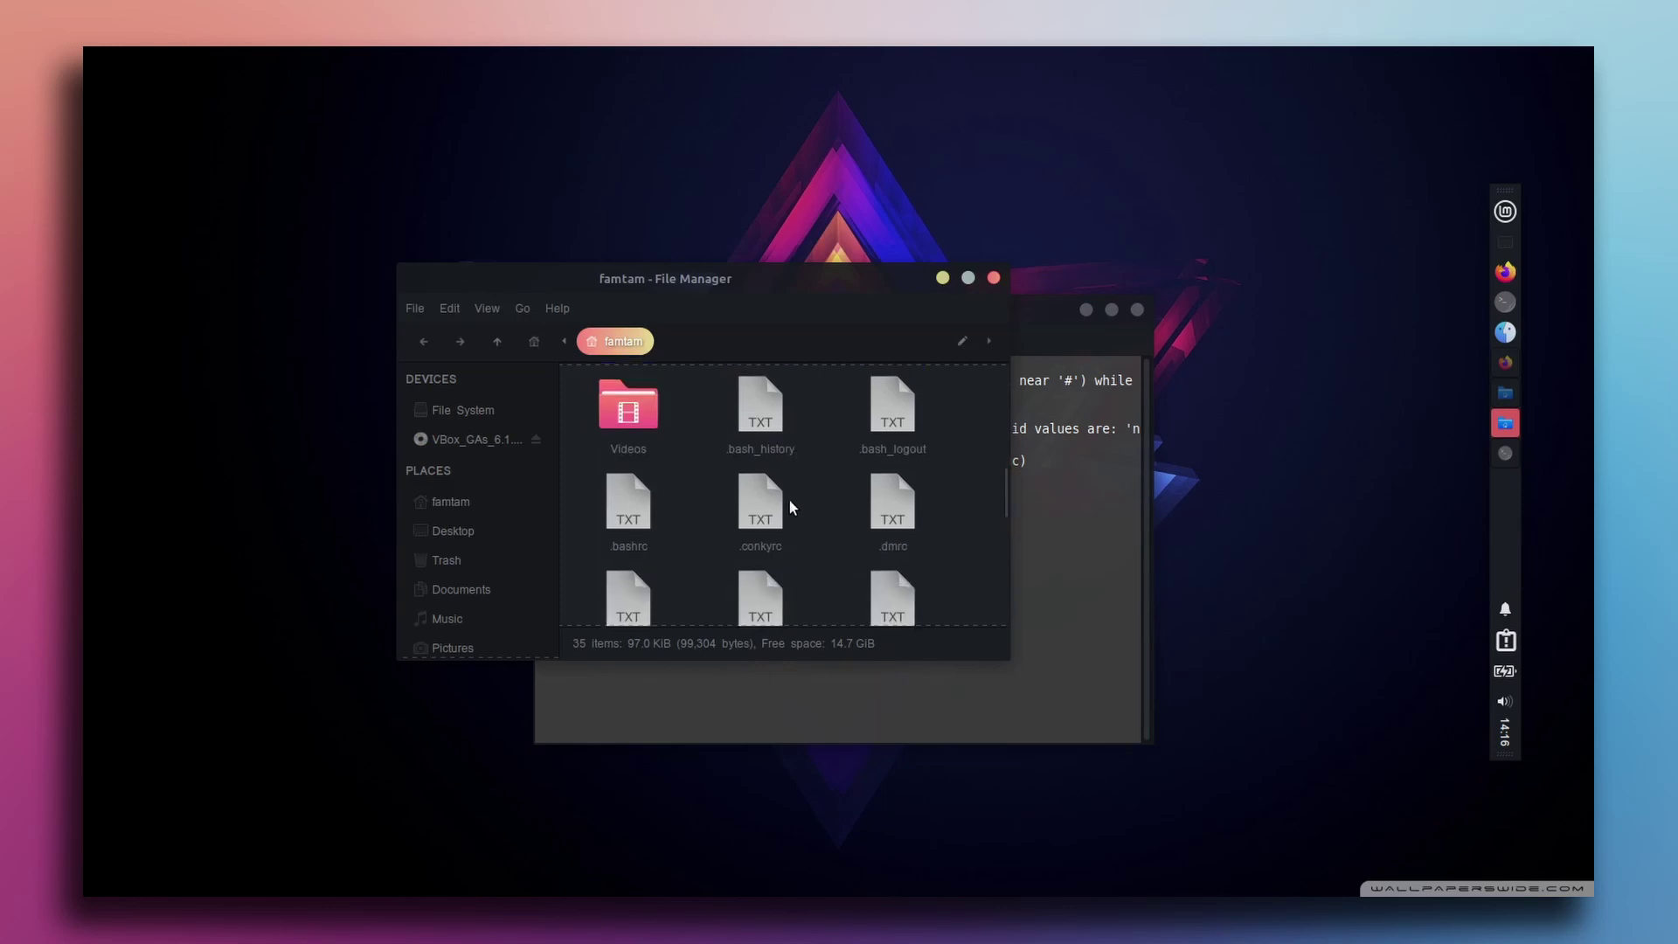
double_click(760, 507)
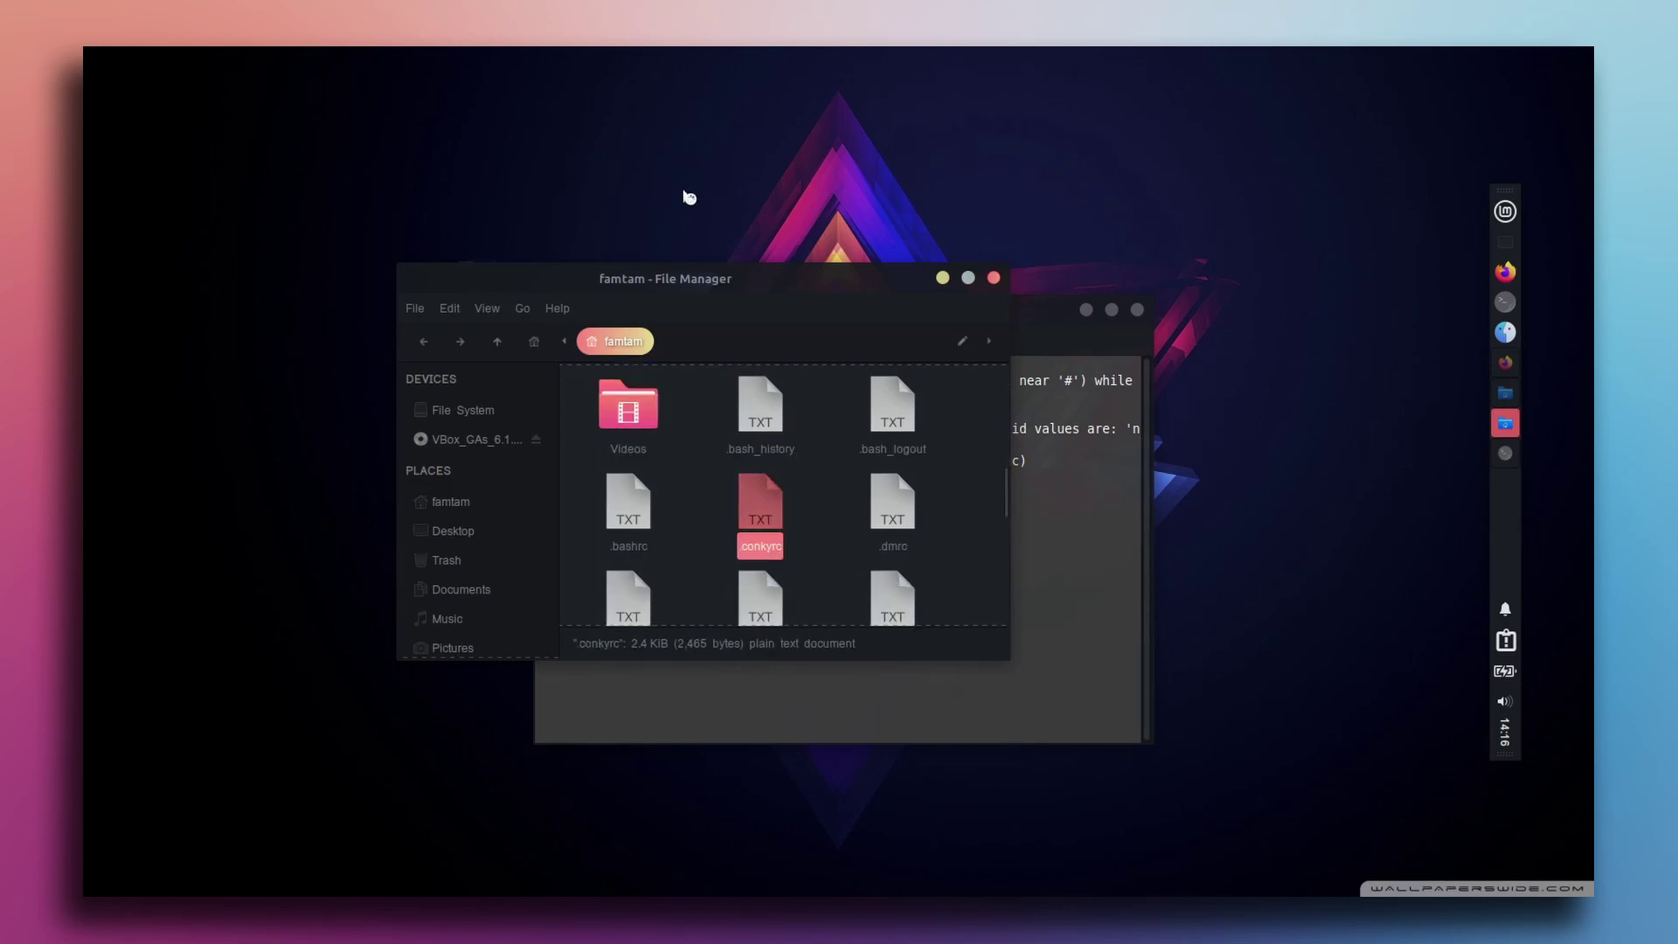
left_click(697, 610)
key("ctrl+f")
type("weather")
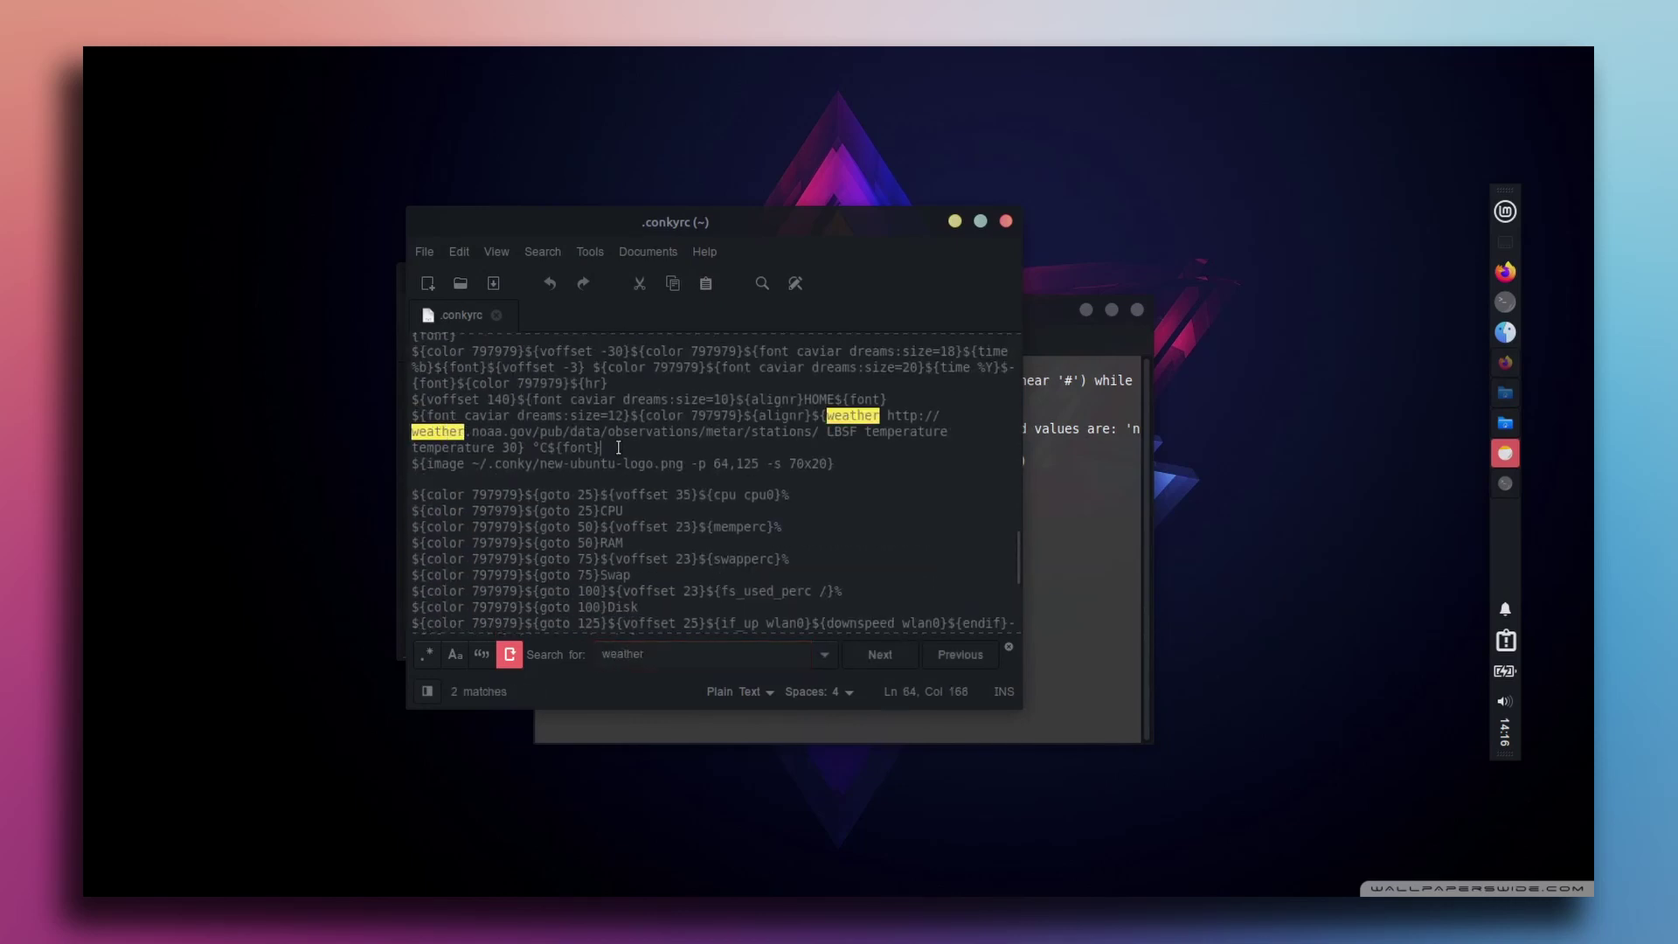
Delete the weather variable from the line below HOME in .conkyrc, save the file, and minimize the editor.
left_click_drag(601, 447, 813, 420)
key("Delete")
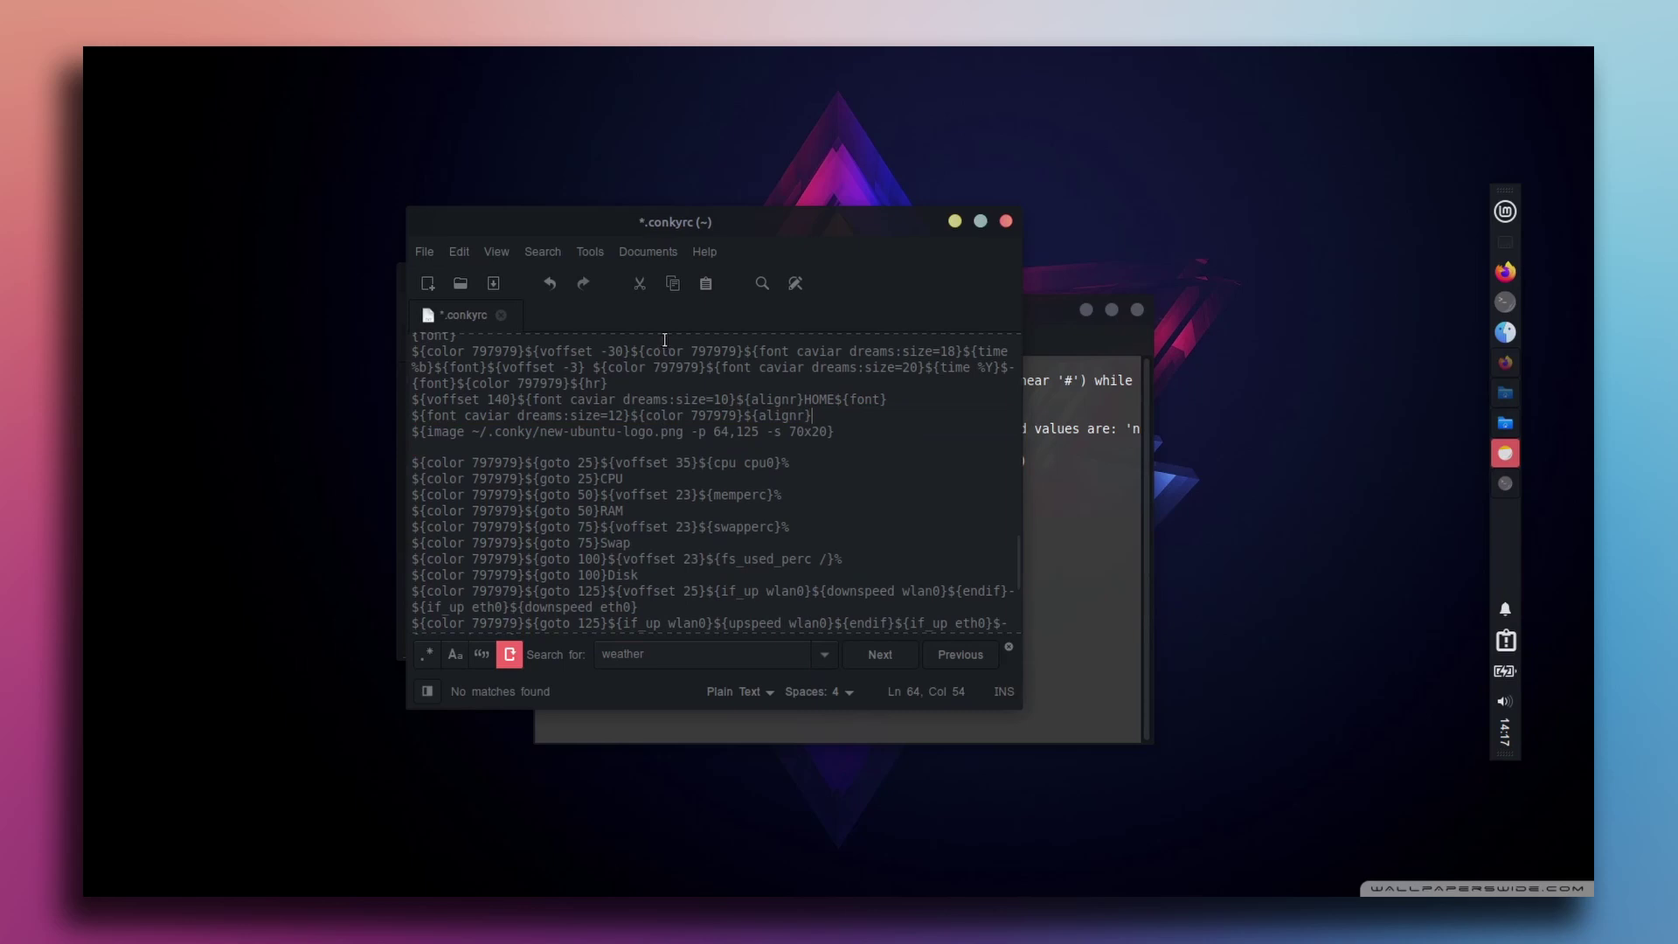
key("ctrl+s")
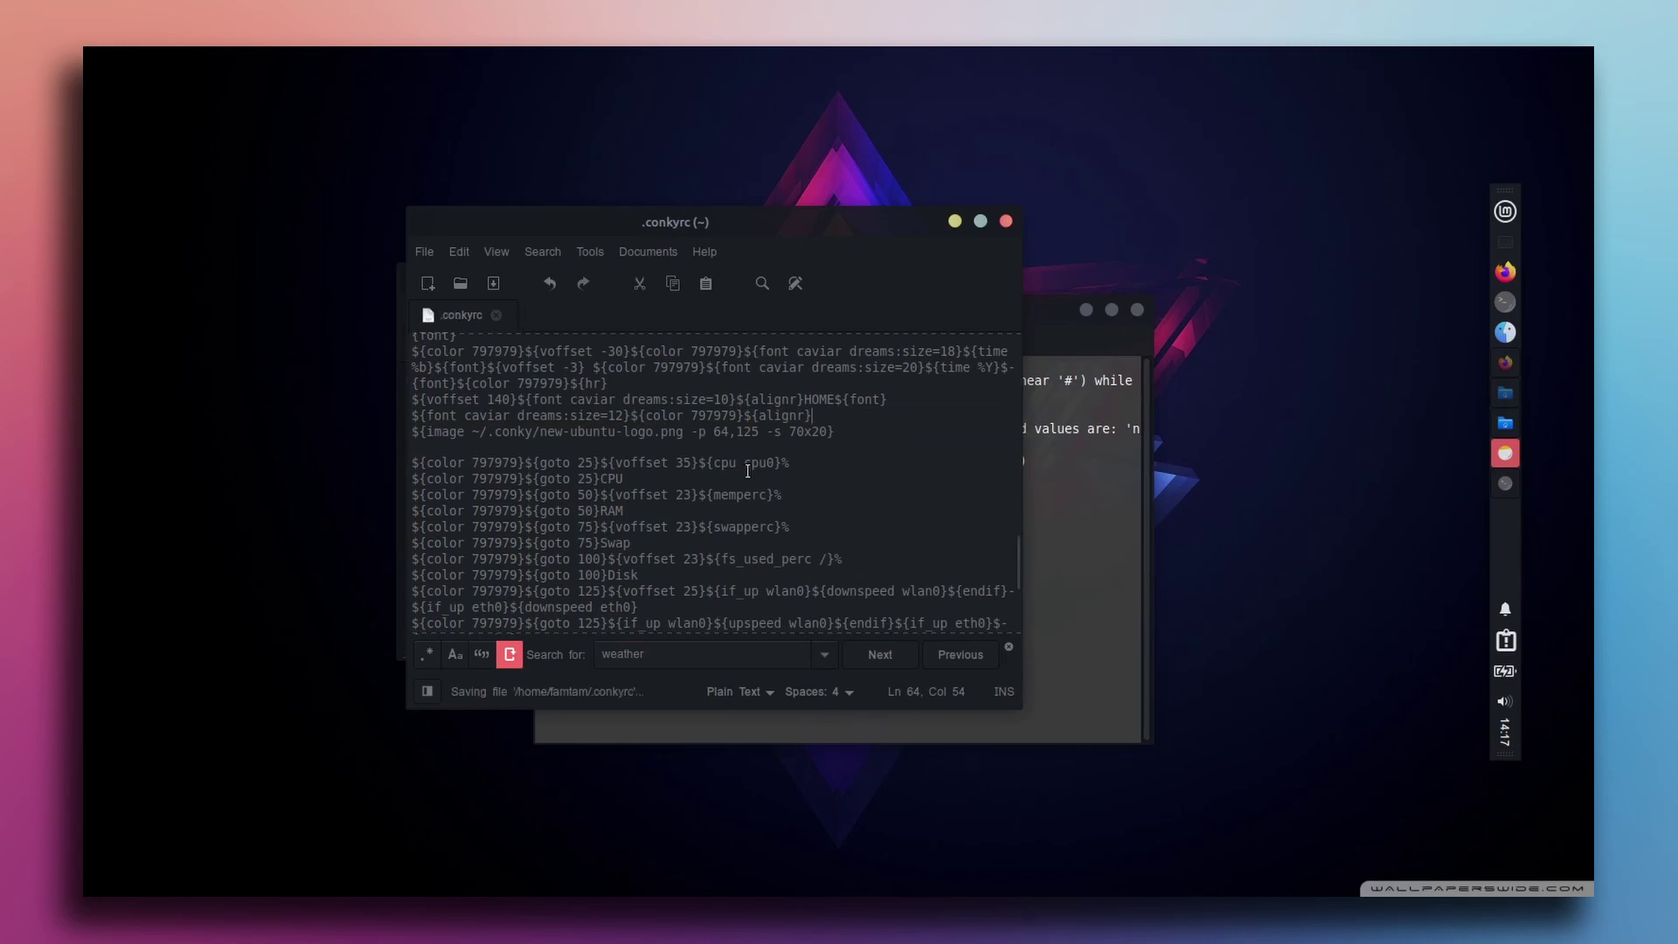
left_click(424, 251)
left_click(955, 223)
left_click(951, 275)
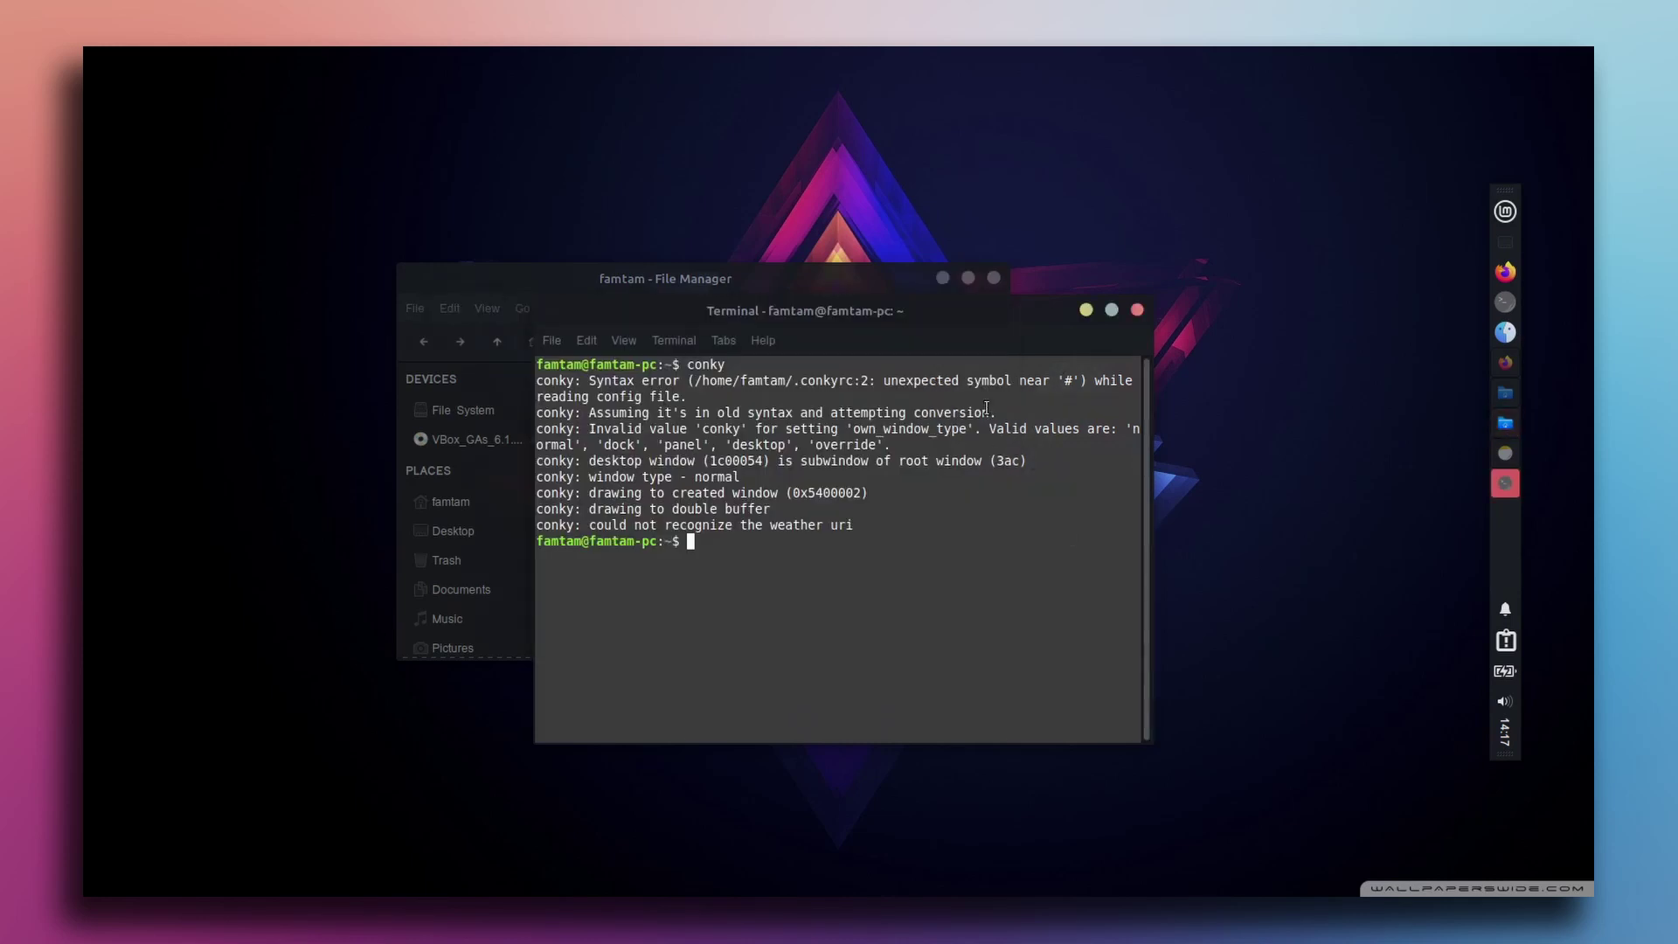
Run "conky" again in the terminal and move the vertical panel to the desktop's left side, away from the widget.
type("conky")
key("Return")
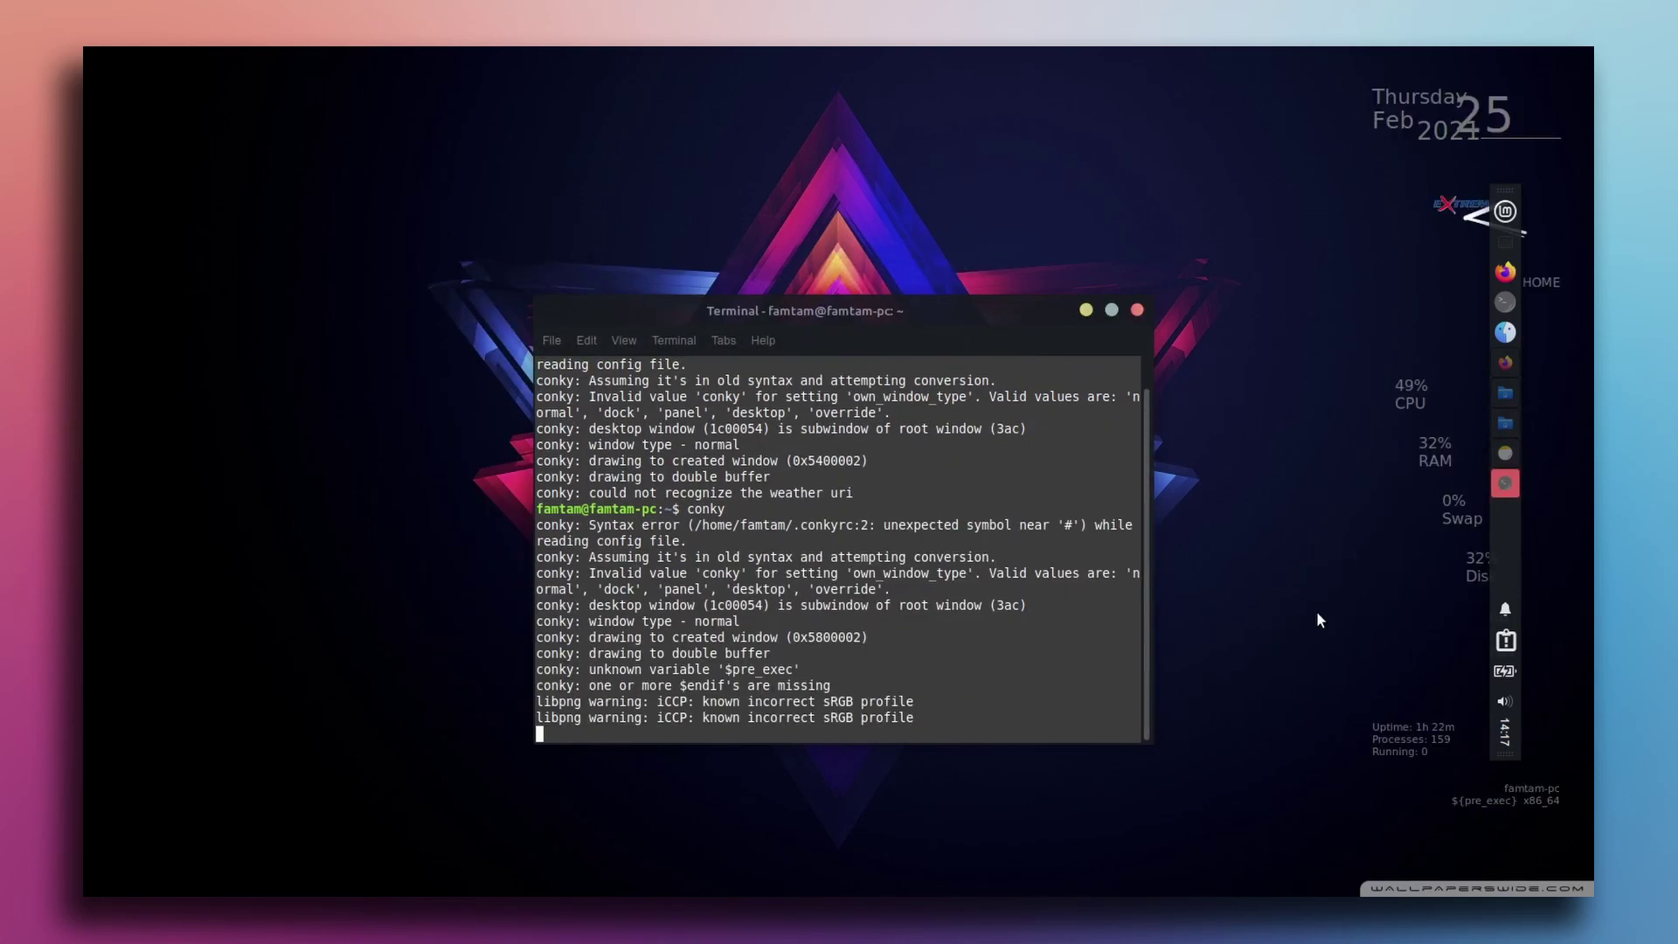
mouse_move(1509, 191)
left_mouse_down()
mouse_move(328, 289)
mouse_move(174, 223)
left_mouse_up()
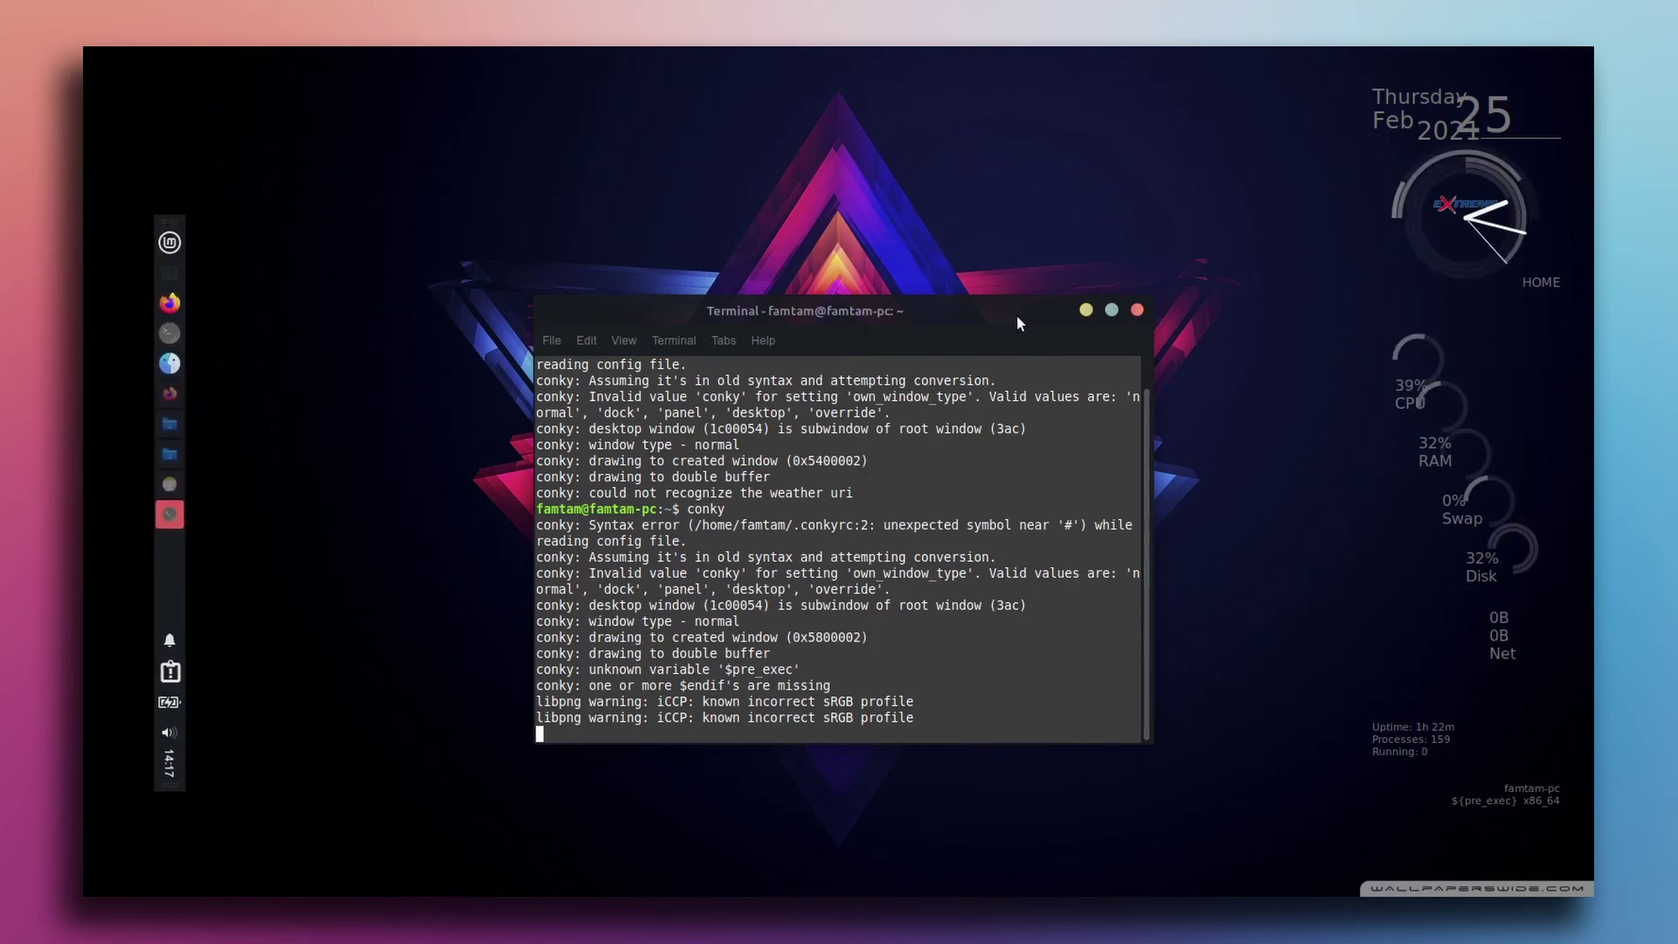
left_click(1085, 309)
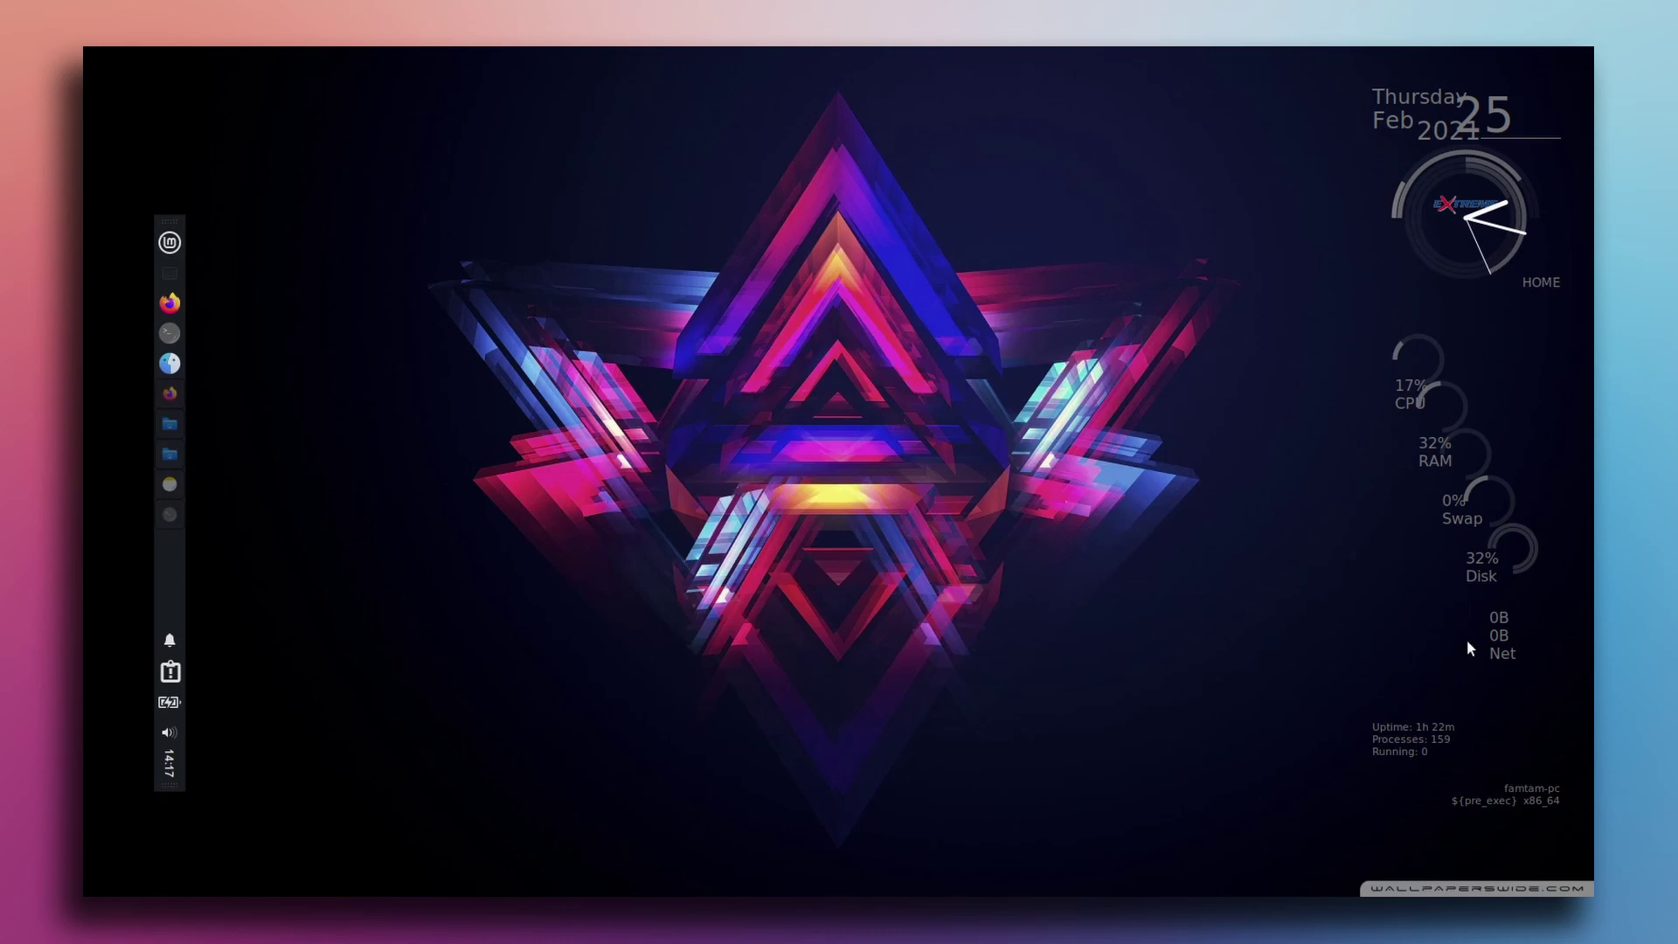
Reopen .conkyrc and delete everything below the Net line, from the Uptime line through the $machine line, then save.
left_click(169, 424)
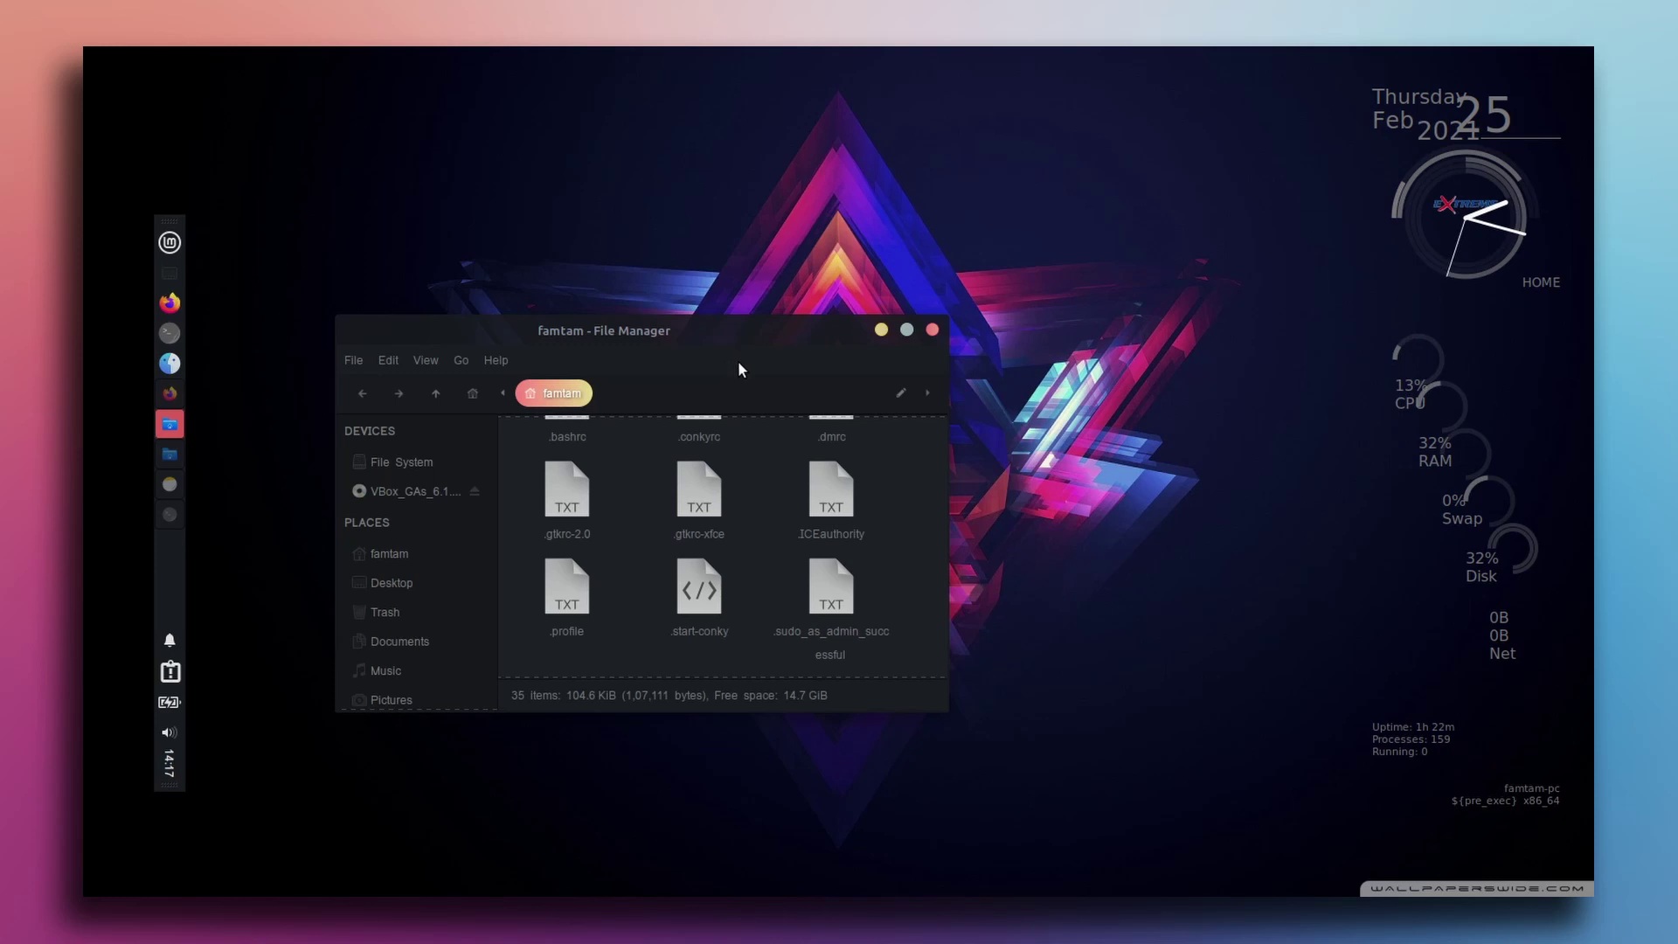
scroll(749, 506, "down", 2)
scroll(749, 507, "up", 3)
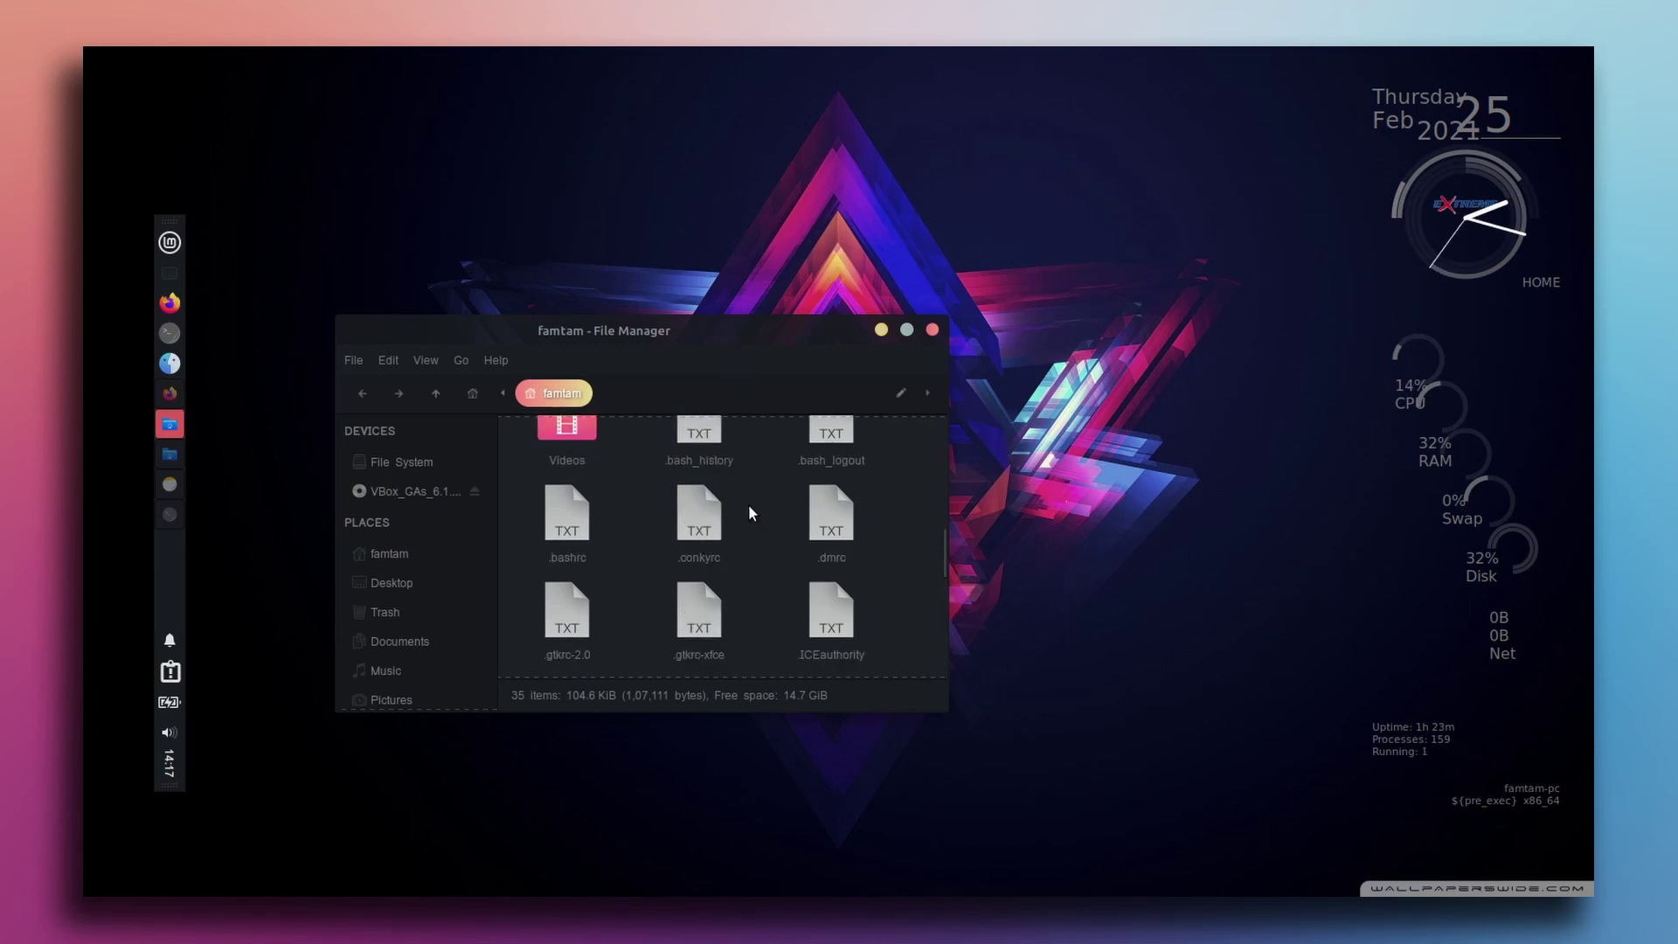
double_click(706, 537)
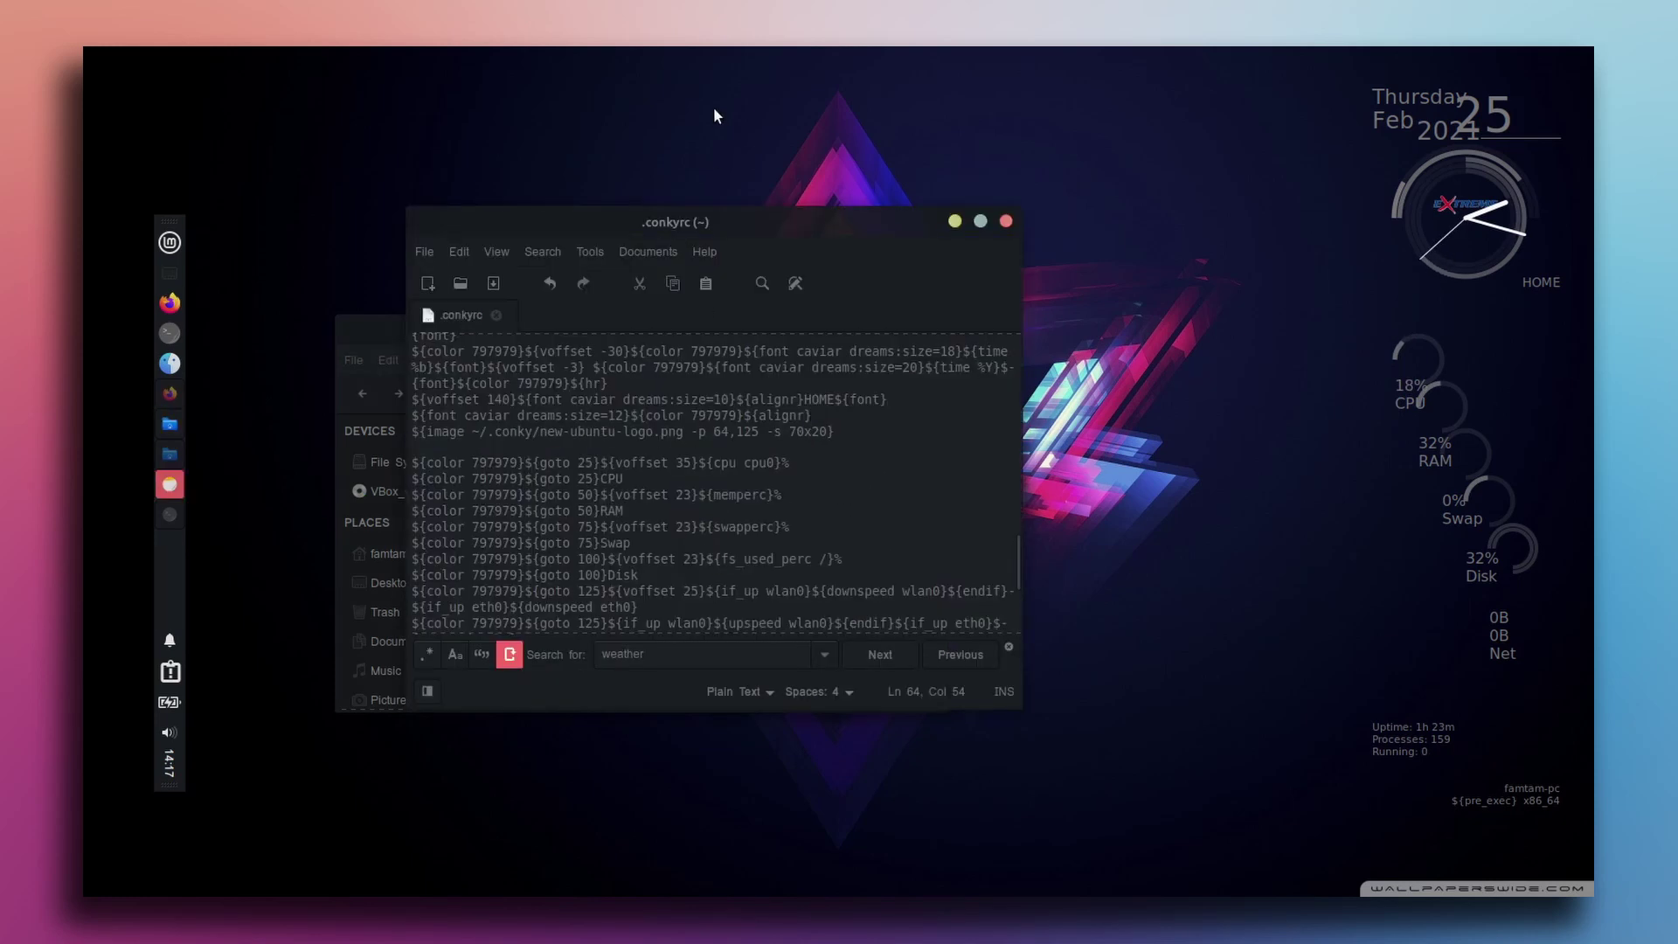
left_click_drag(798, 224, 759, 220)
scroll(810, 498, "down", 4)
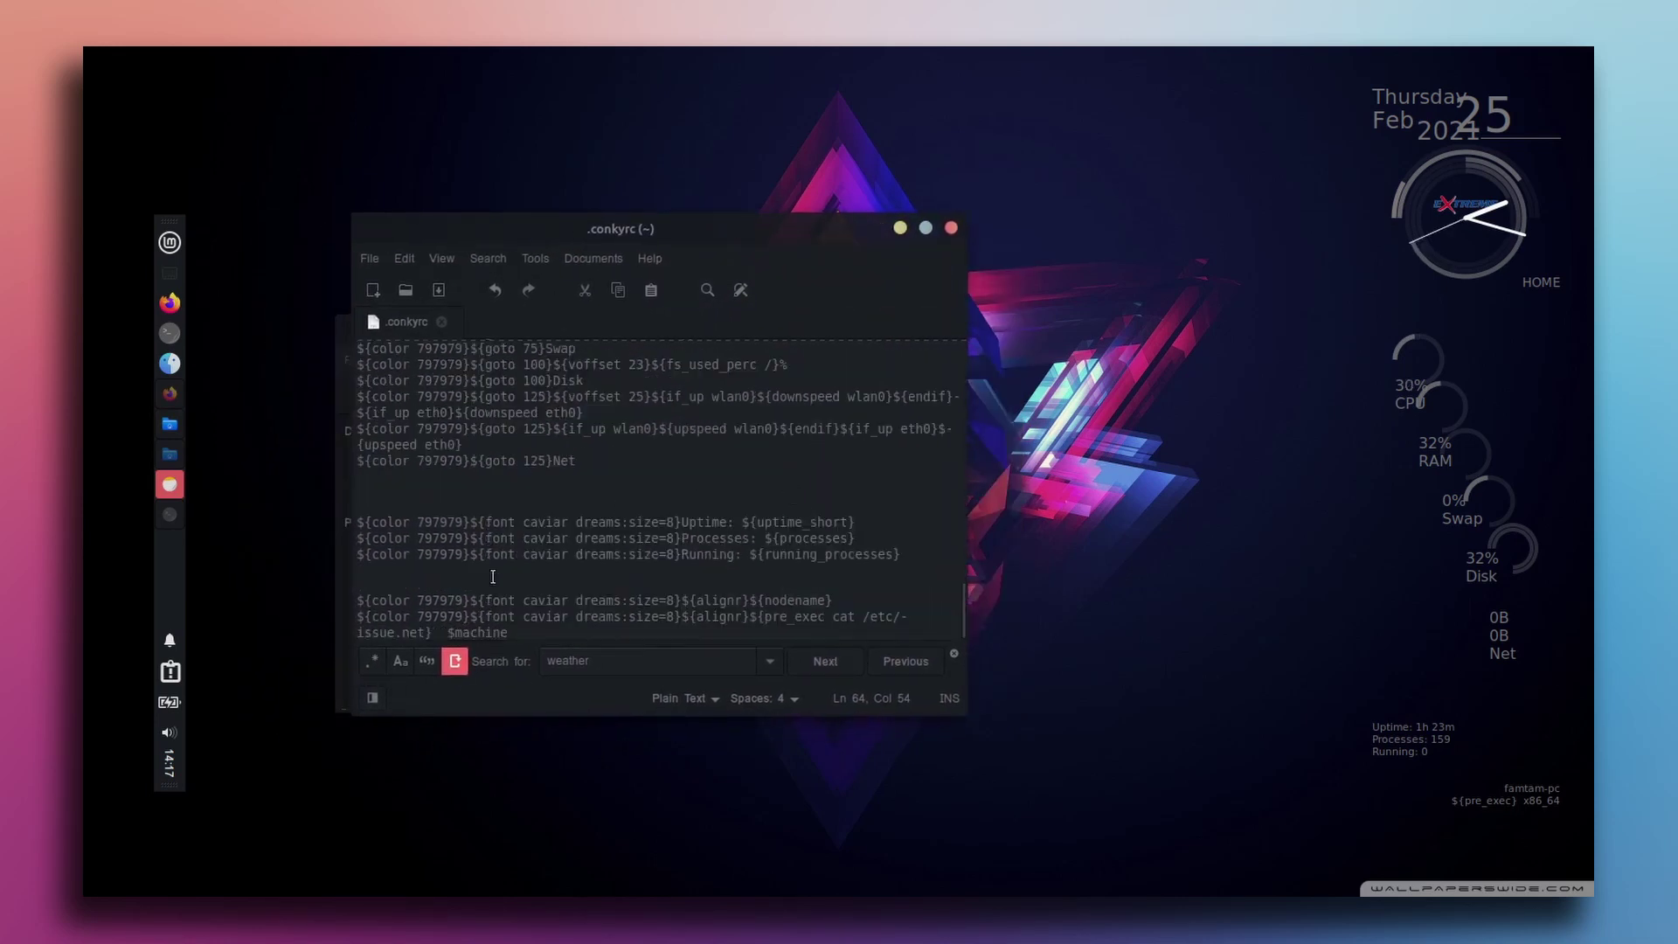
left_click_drag(508, 631, 355, 486)
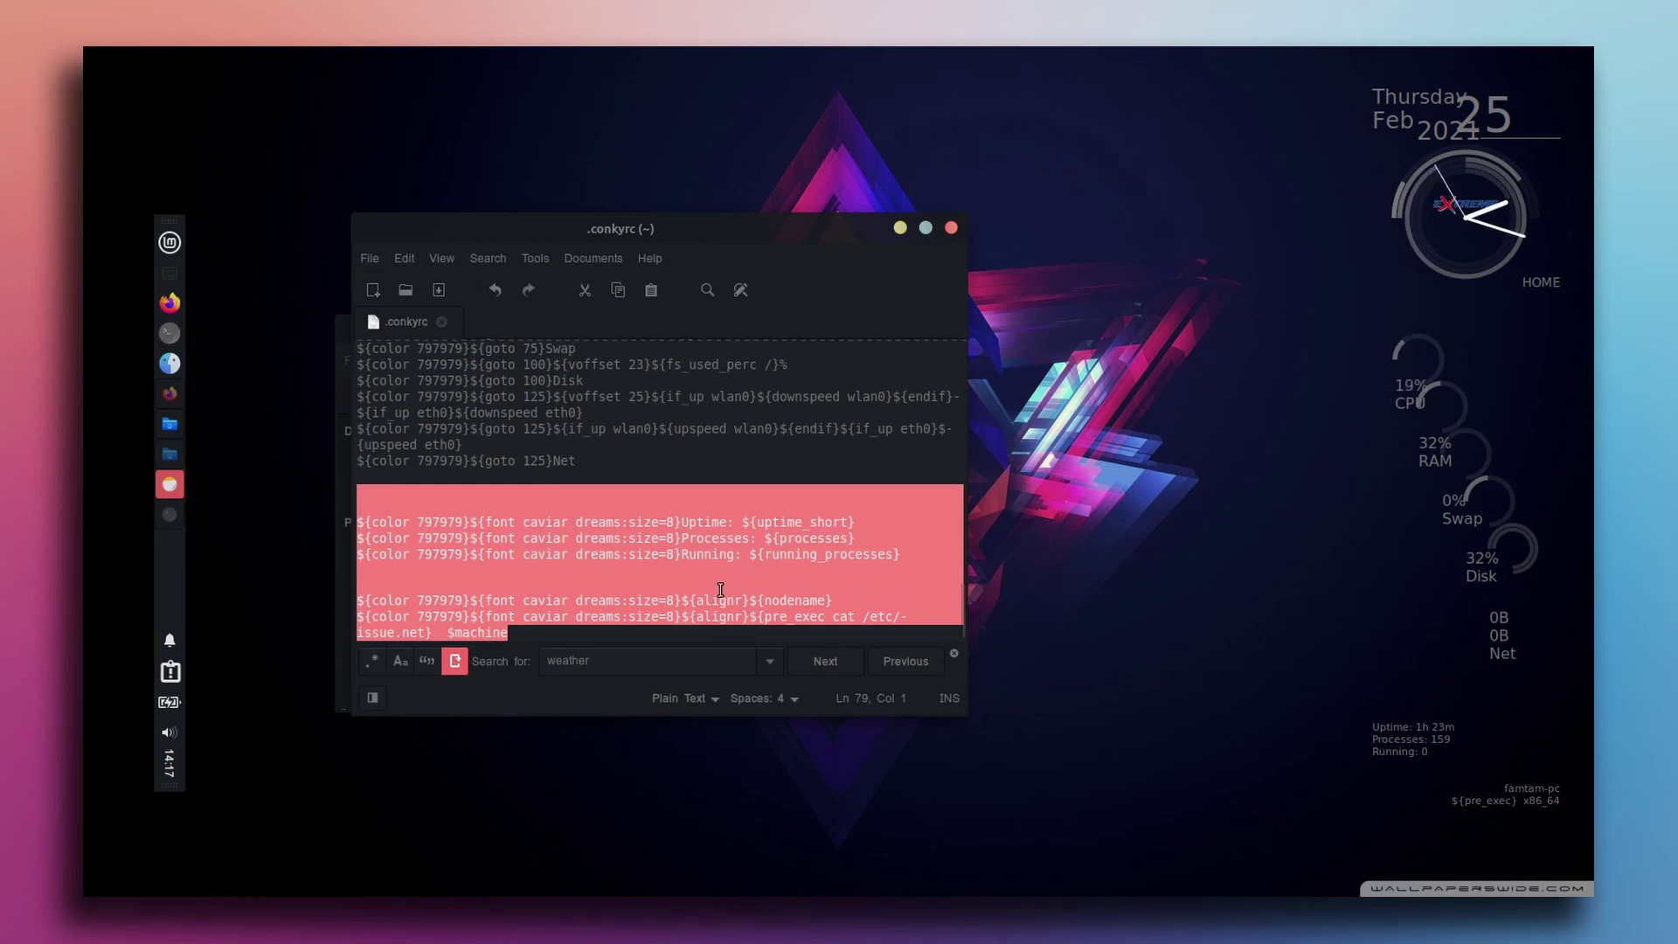
key("Delete")
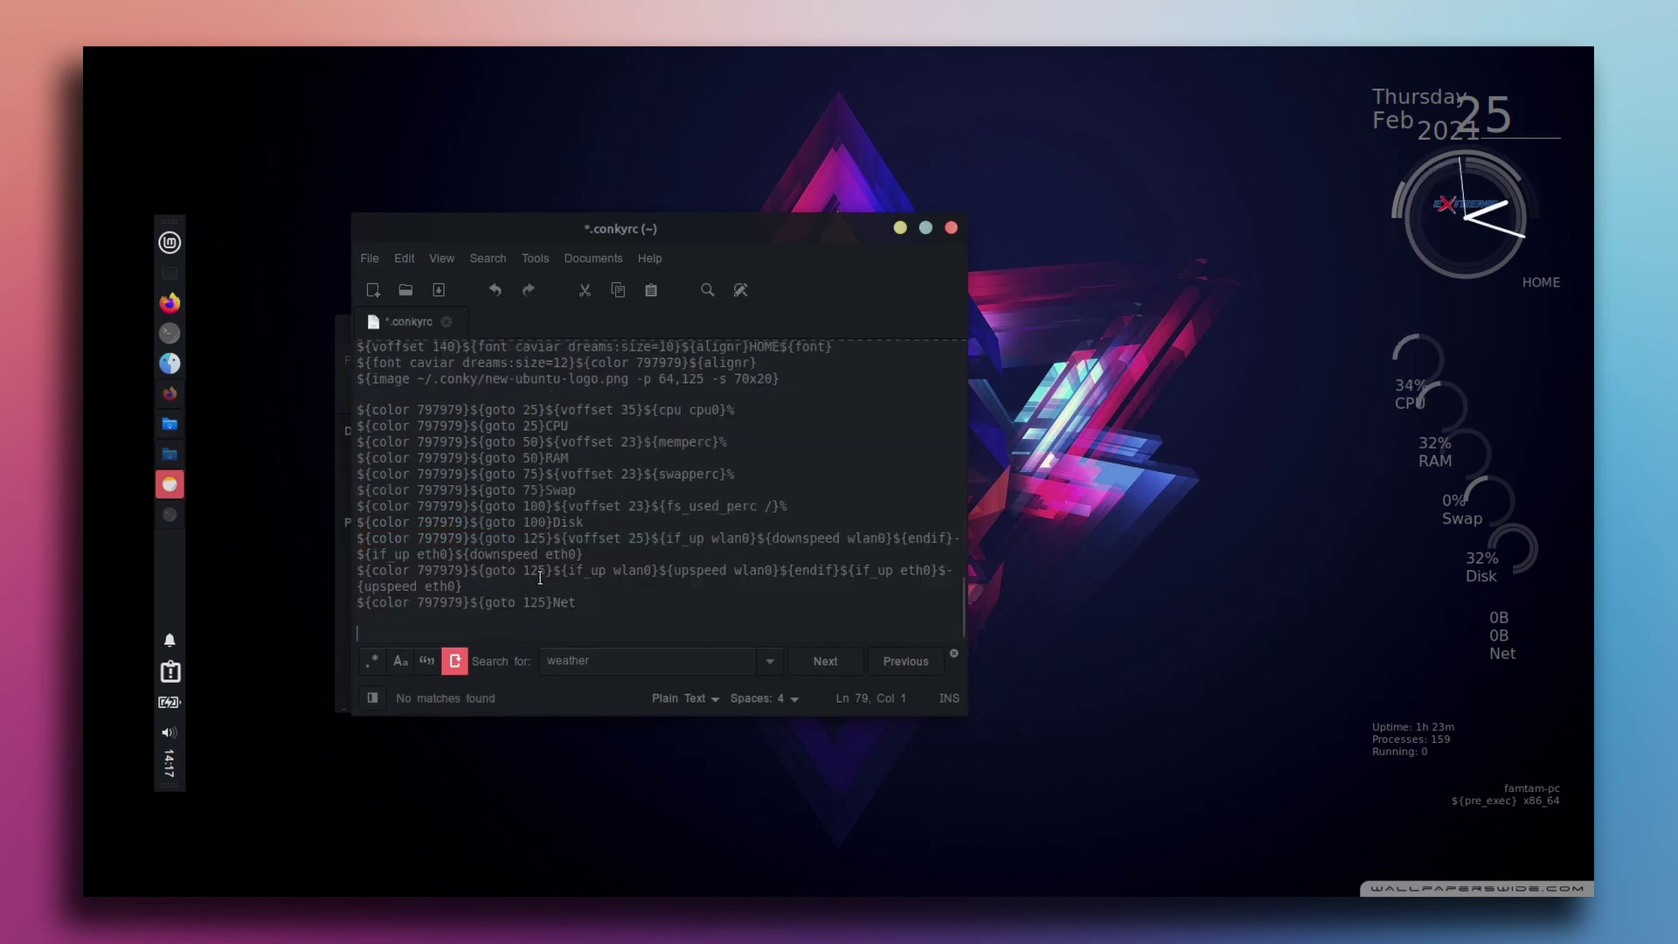
key("ctrl+s")
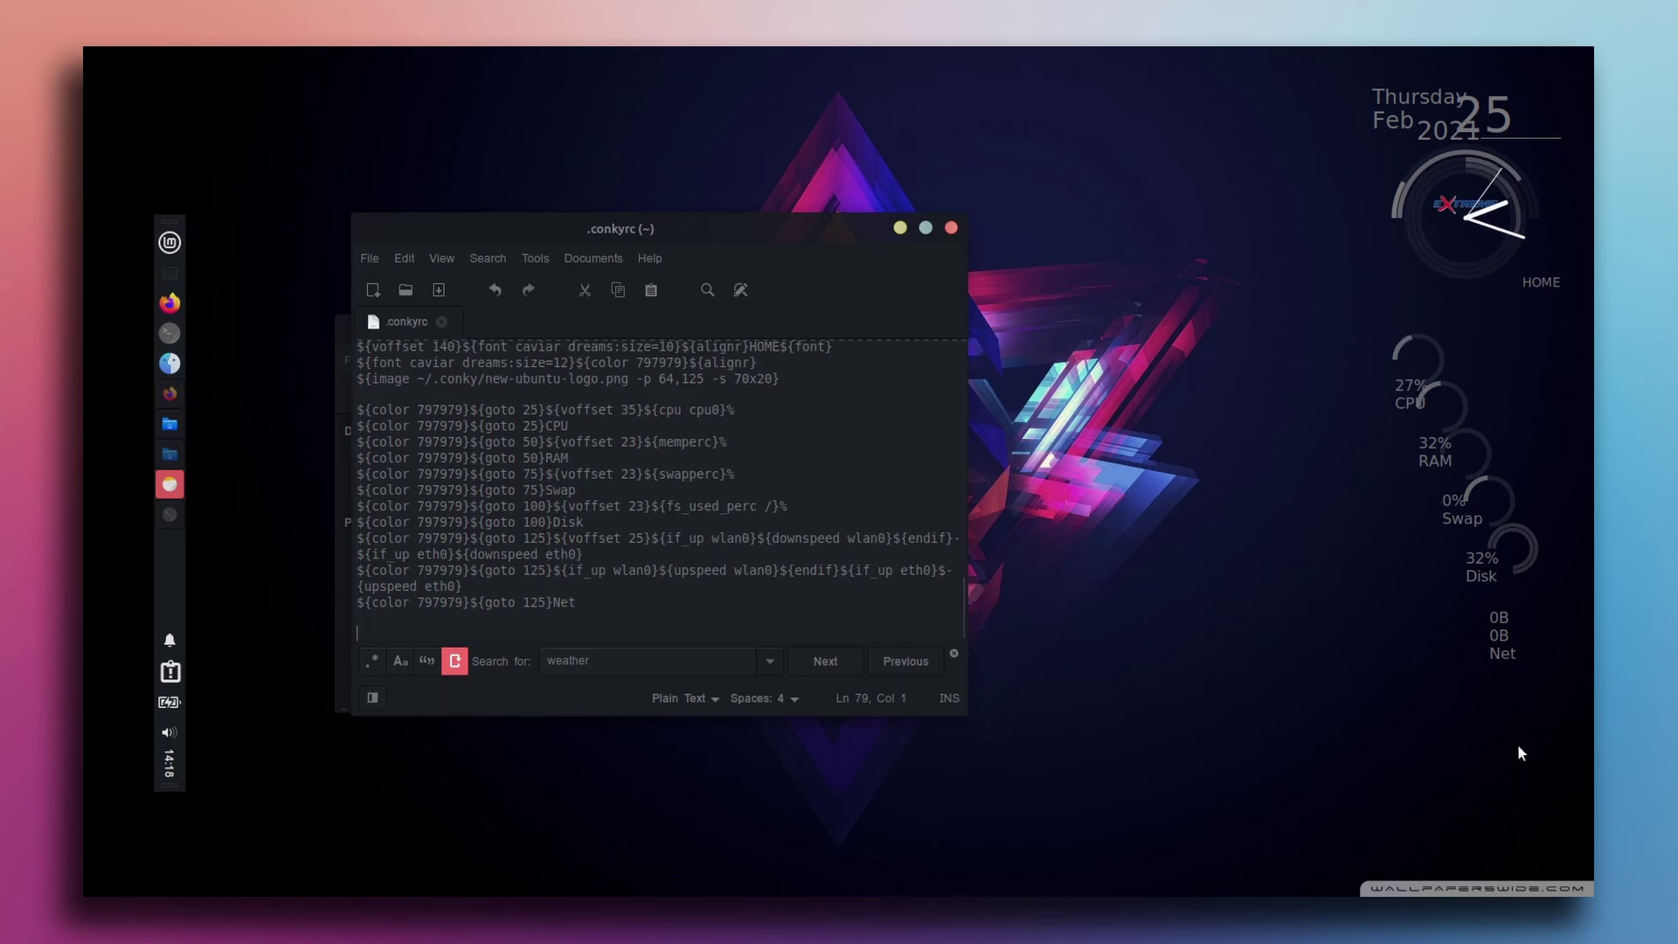
Search .conkyrc for "image", delete the new-ubuntu-logo.png image line, and save the file.
scroll(656, 489, "up", 3)
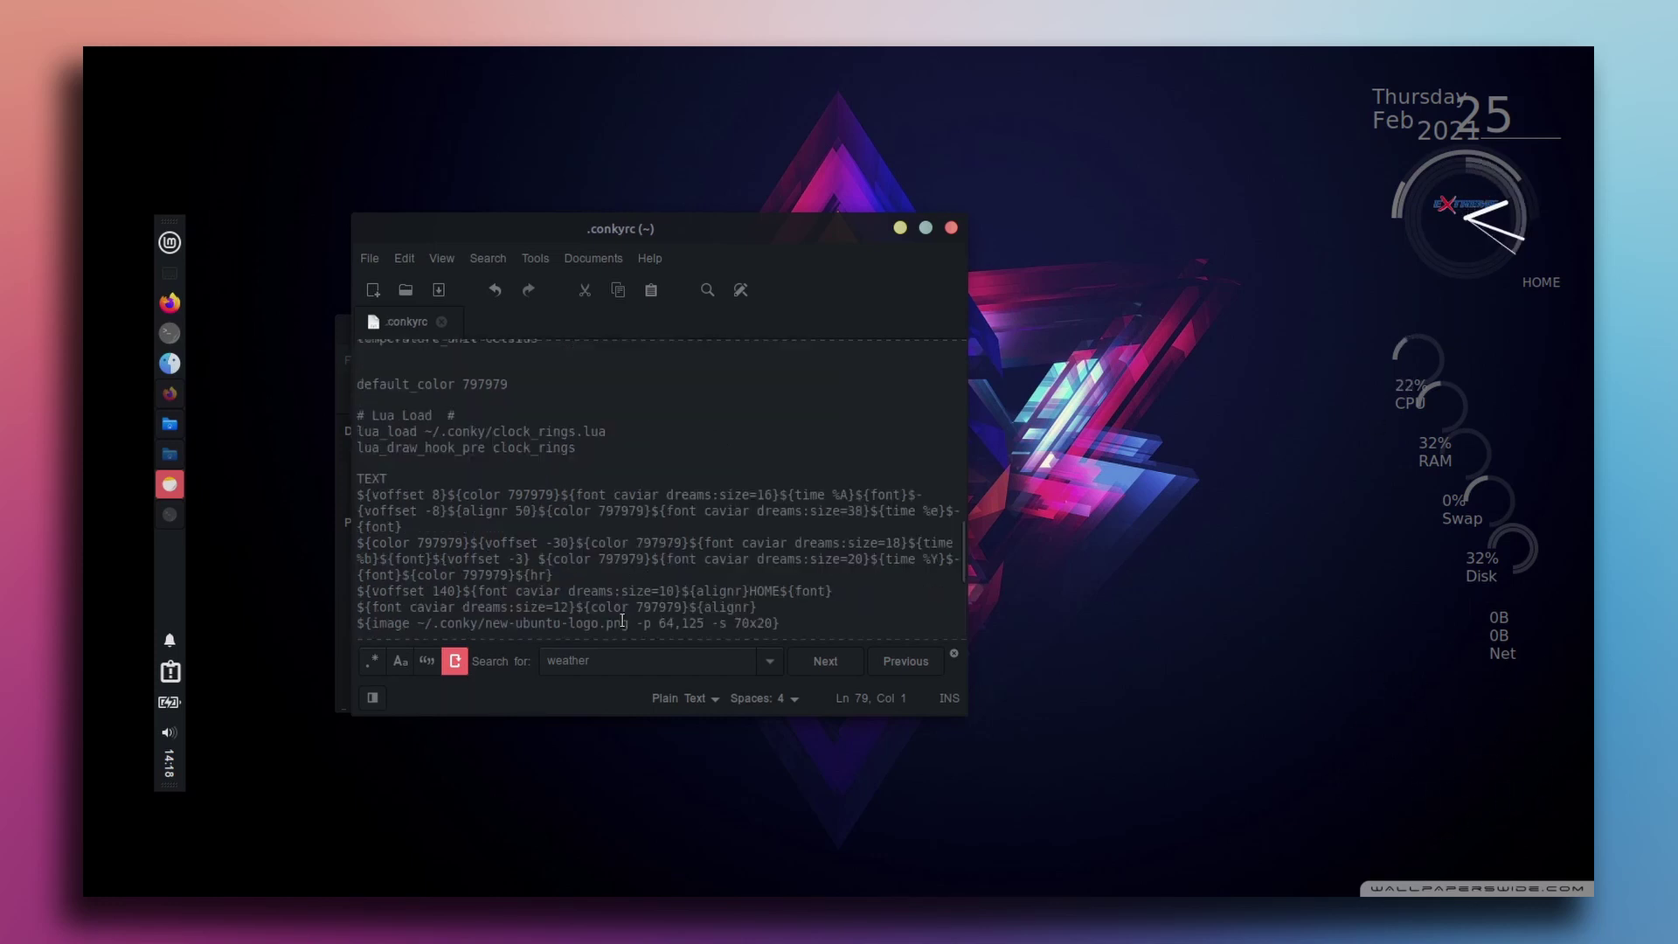
left_click(609, 648)
type("imager")
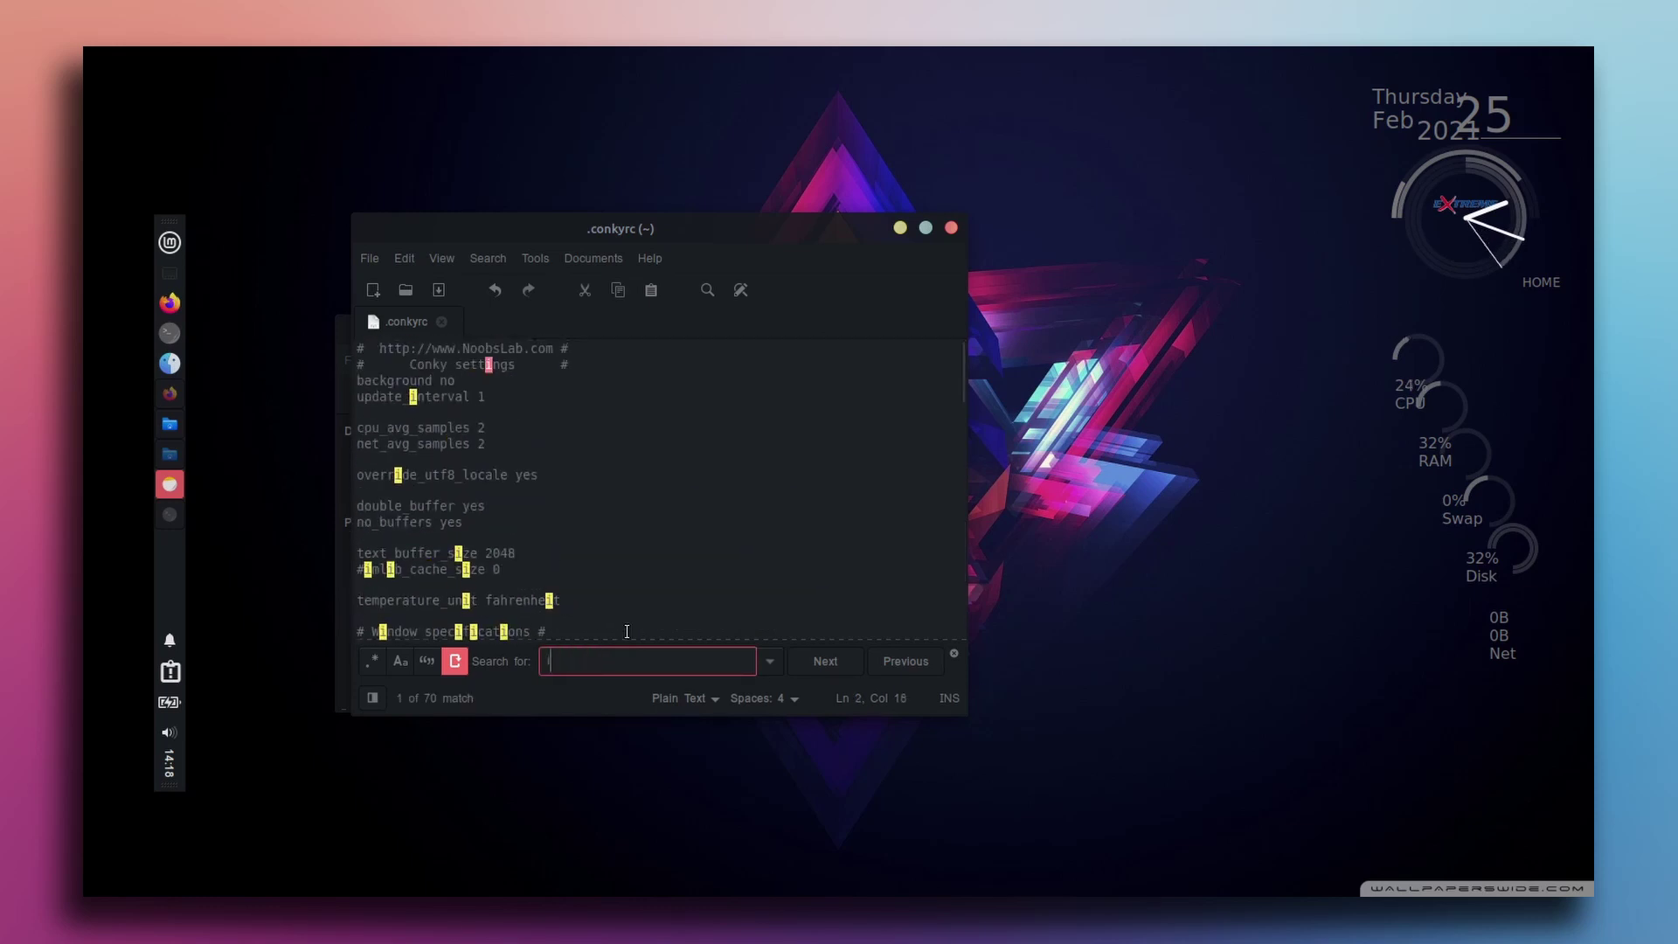
key("BackSpace")
left_click_drag(357, 424, 578, 437)
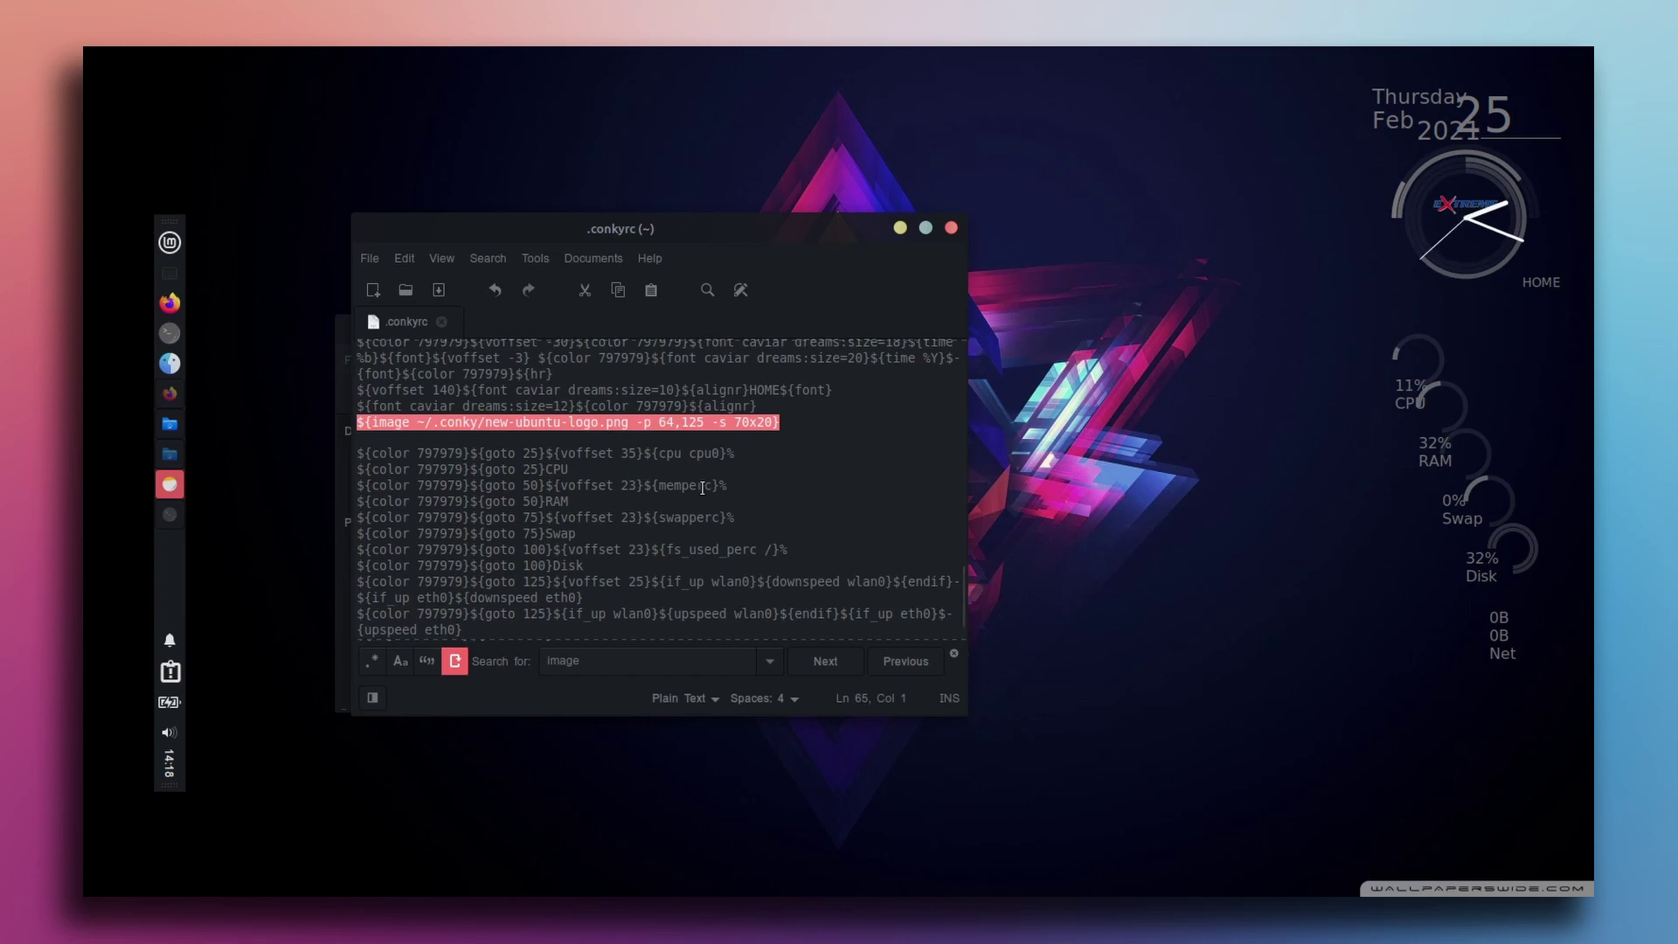
key("Delete")
key("ctrl+s")
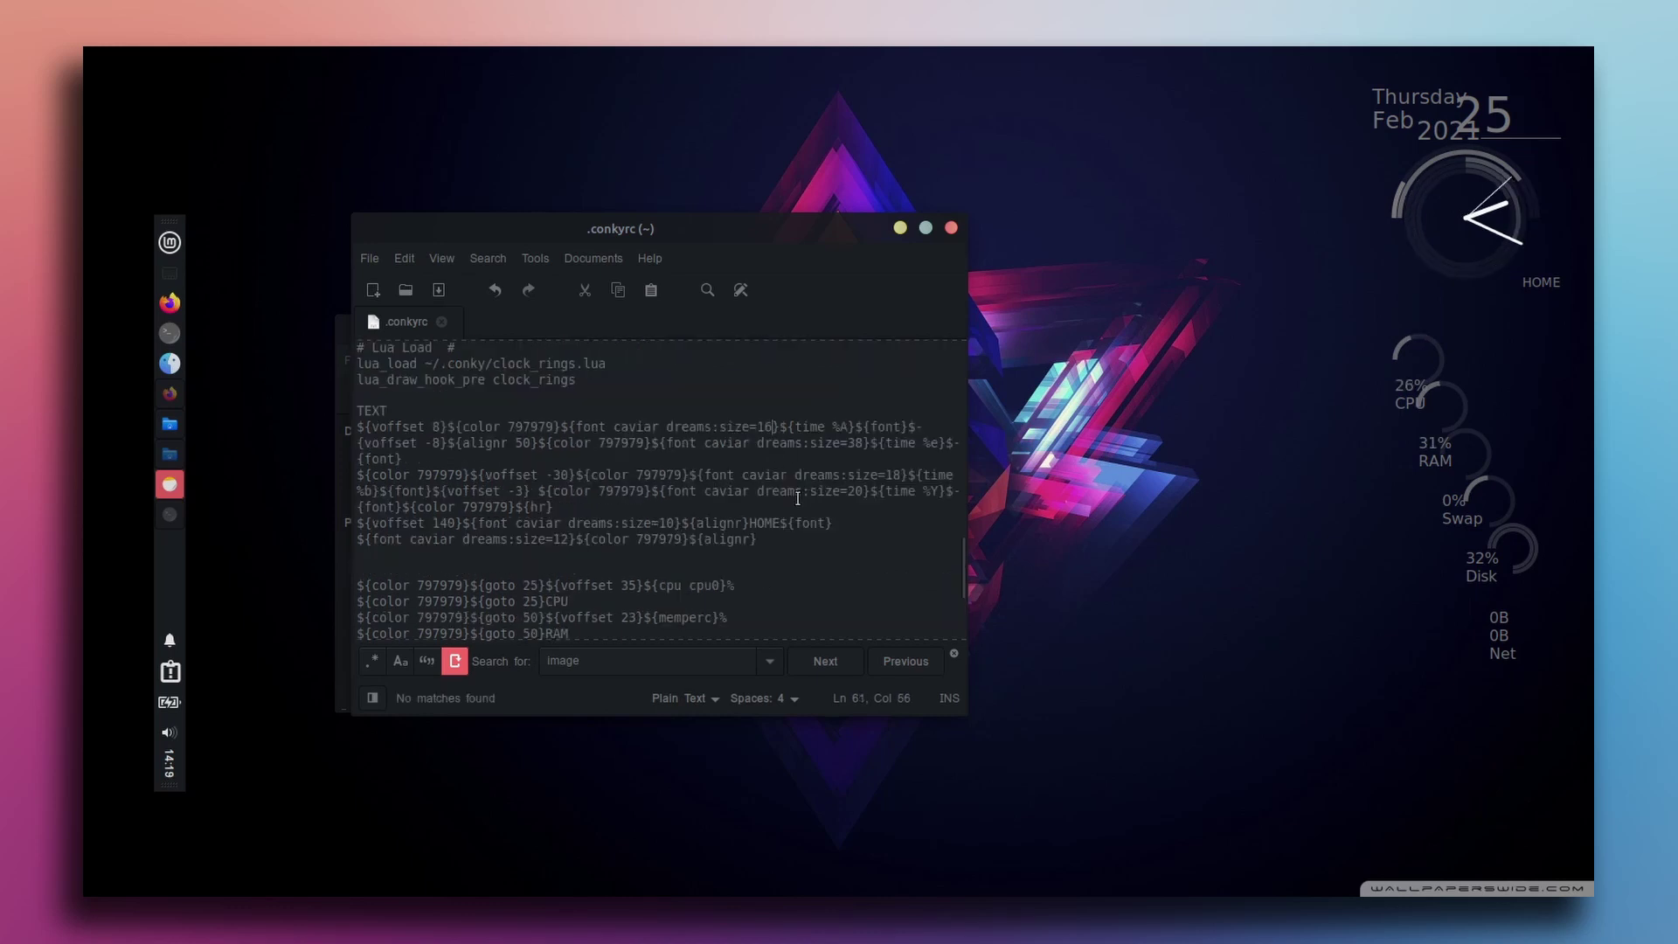
Set the weekday name's font size to 10 in the first TEXT line and save.
key("BackSpace")
type("0")
key("ctrl+s")
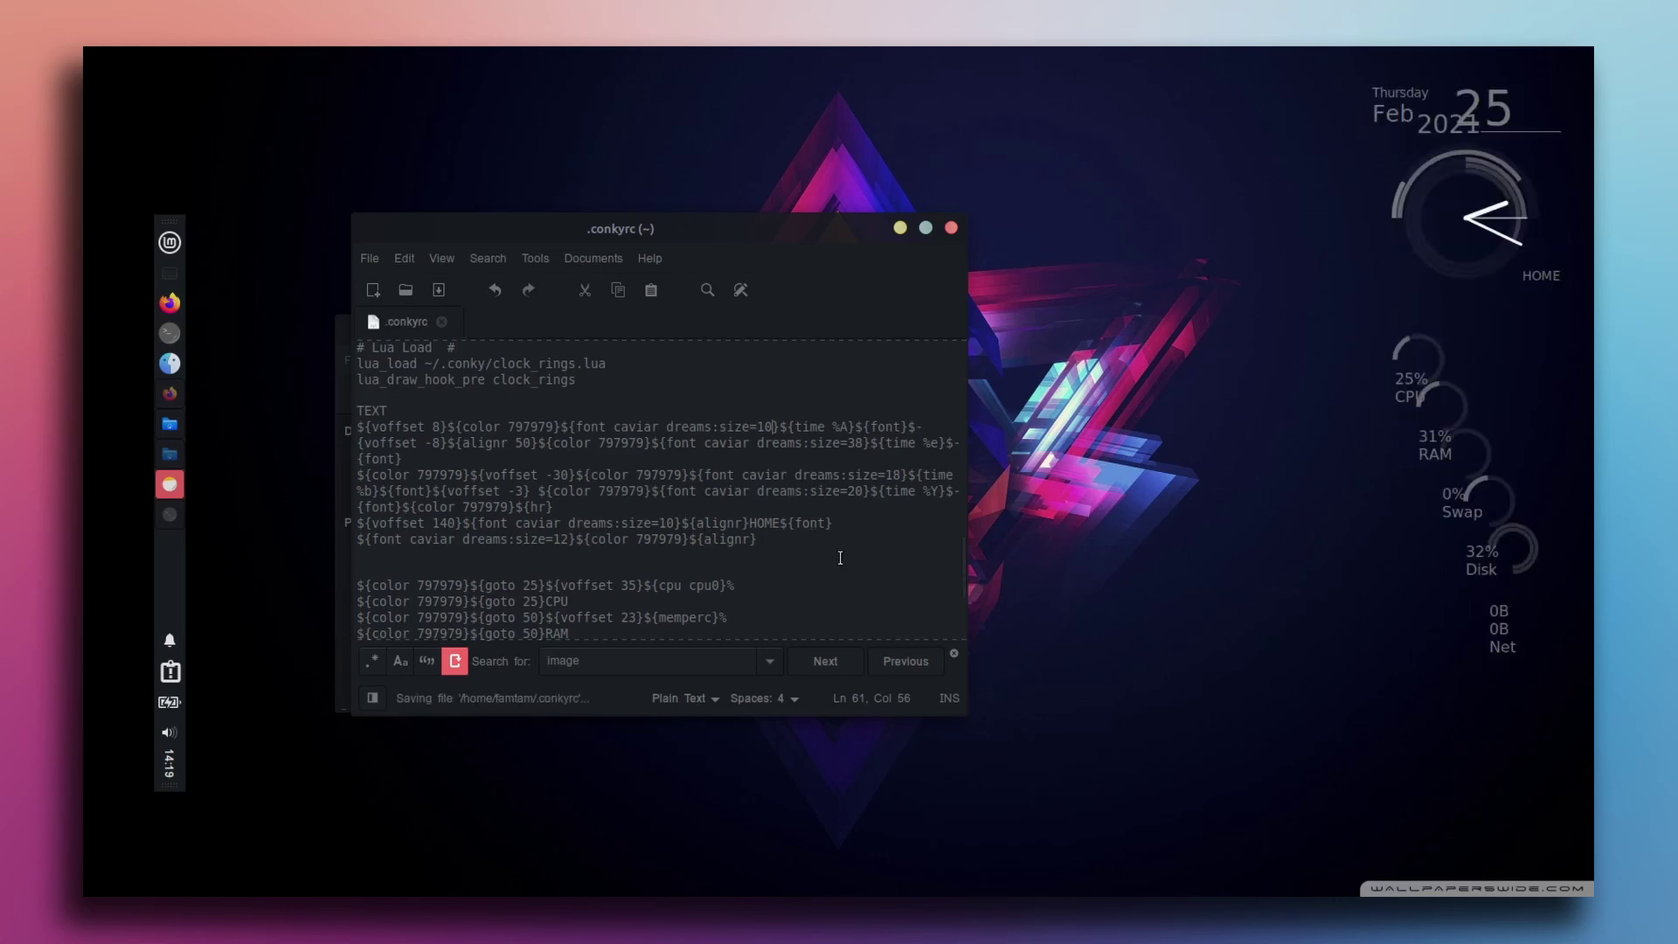
Widen the editor window, set the day number's voffset to 0 and alignr to 5, and save .conkyrc.
left_click_drag(966, 459, 1139, 459)
left_click(1000, 425)
key("BackSpace")
key("BackSpace")
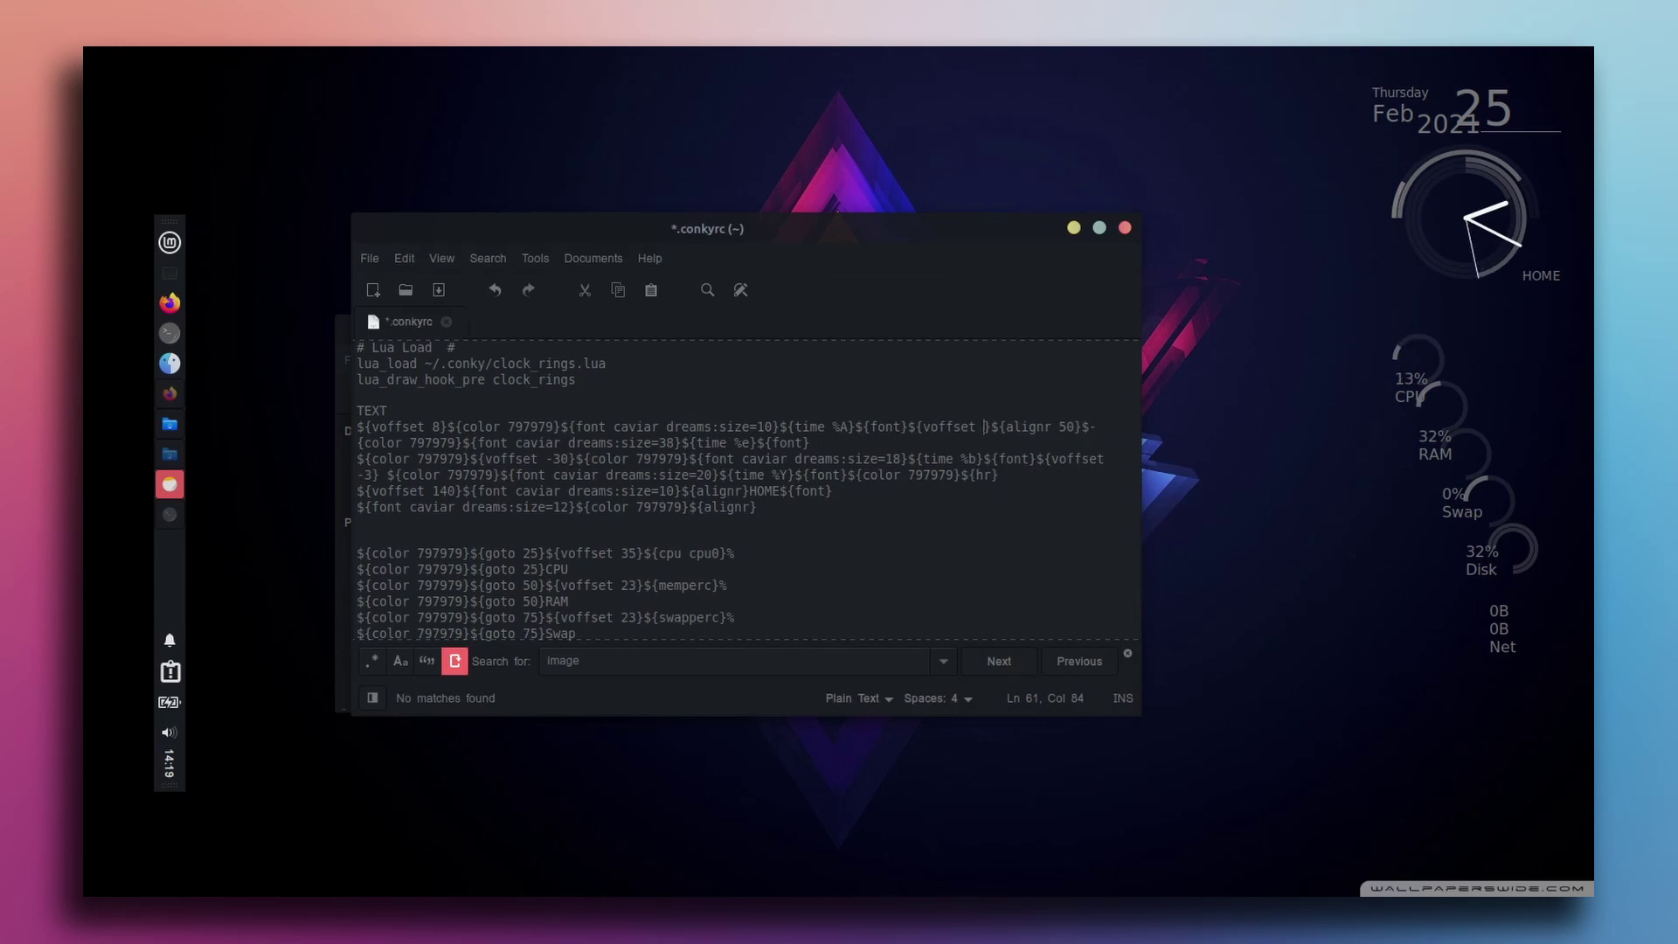
type("0")
left_click(1075, 426)
key("ctrl+s")
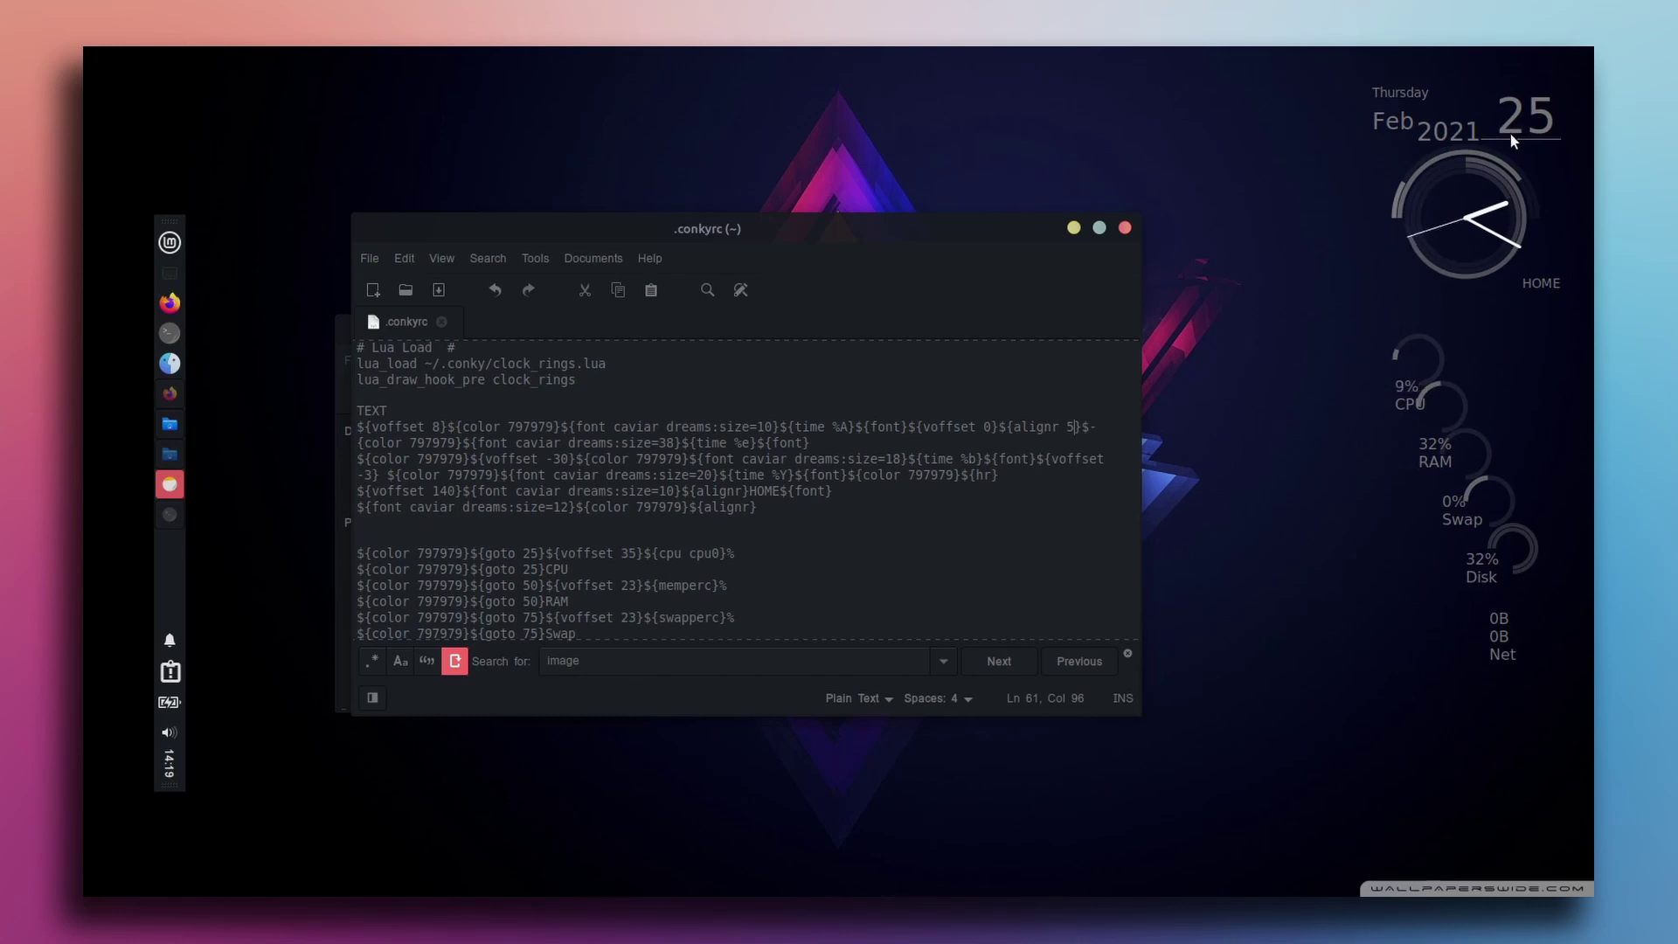
Try an alignr value of 50 for the day number, and return it to 5, saving each time.
type("0")
key("ctrl+s")
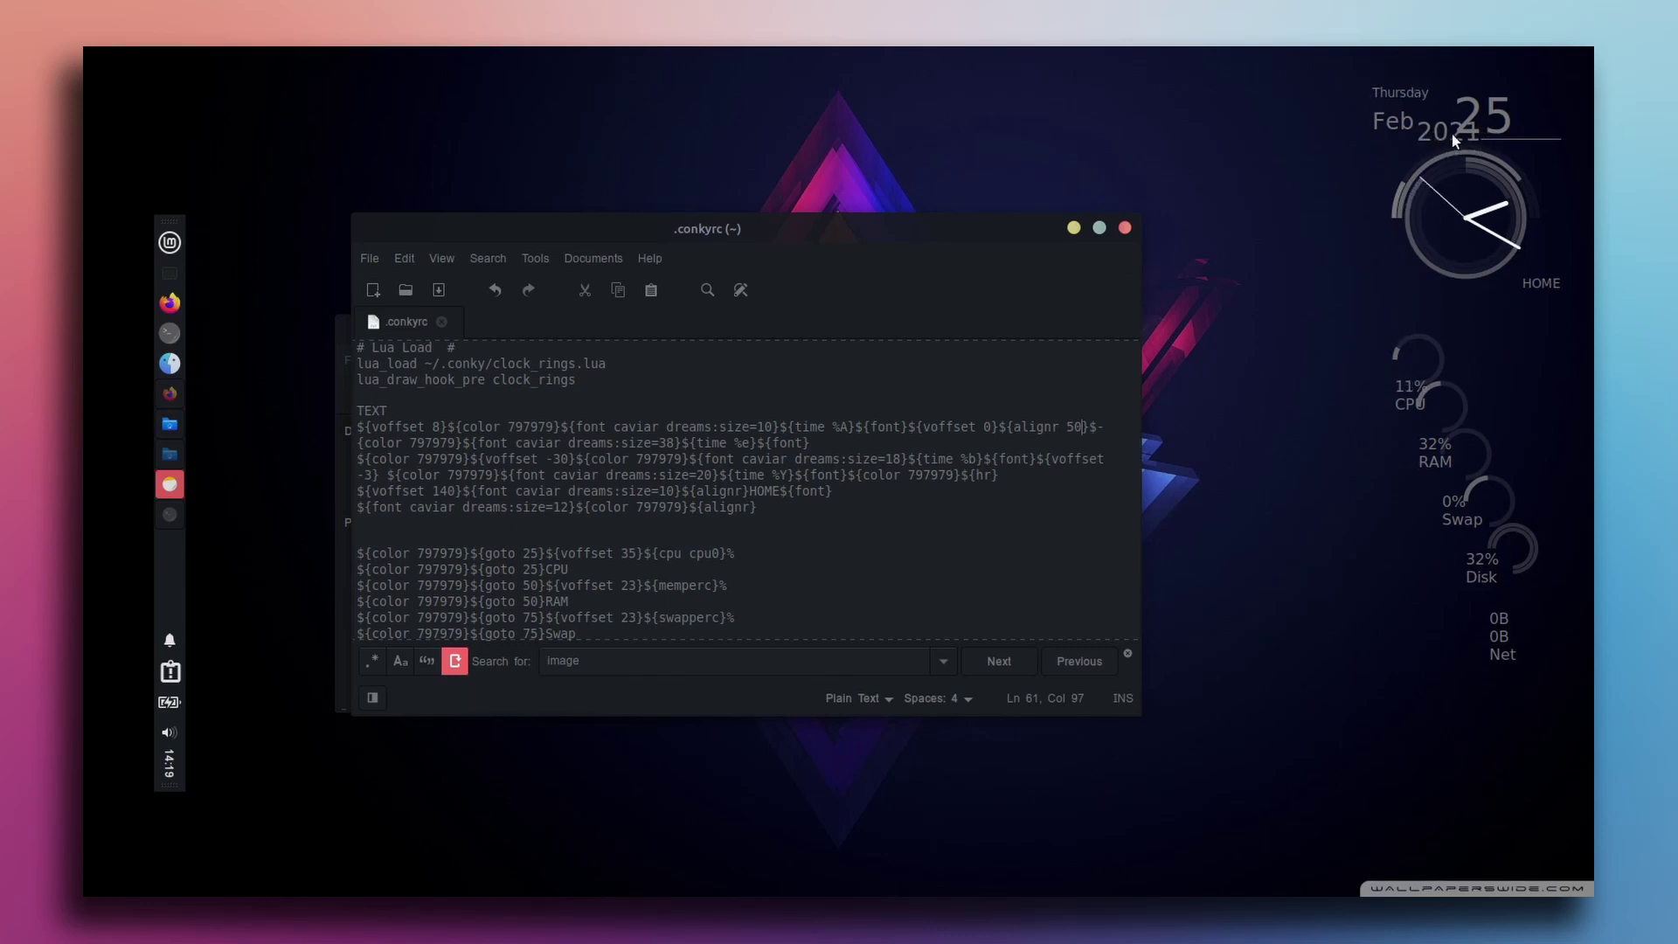
key("BackSpace")
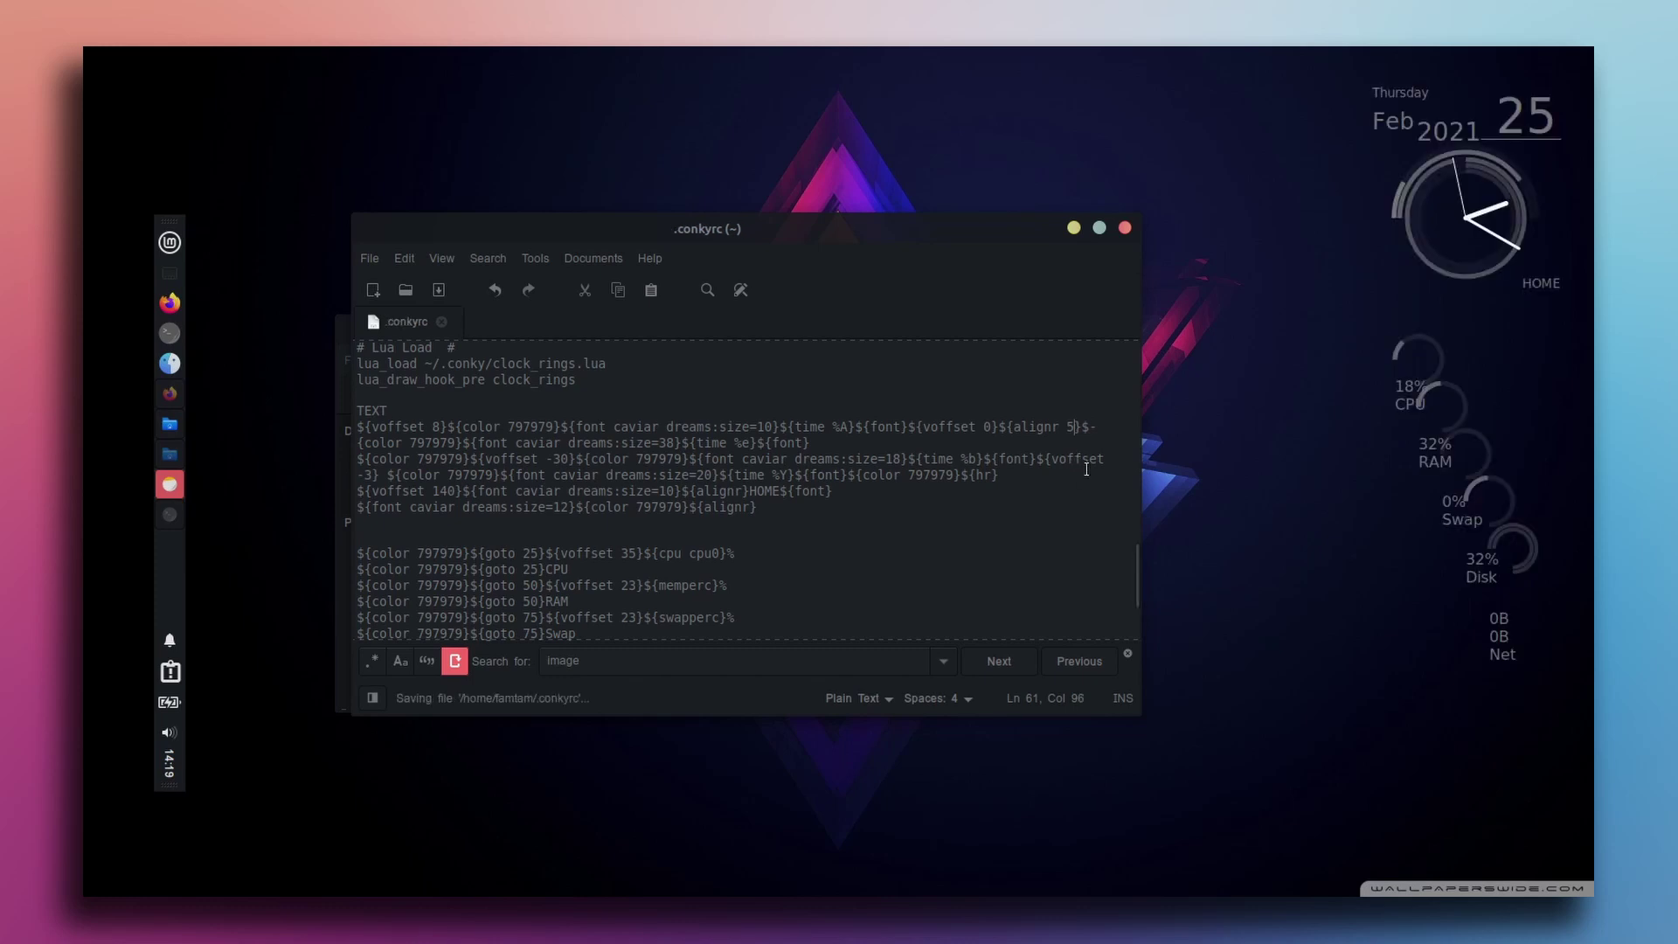
key("ctrl+s")
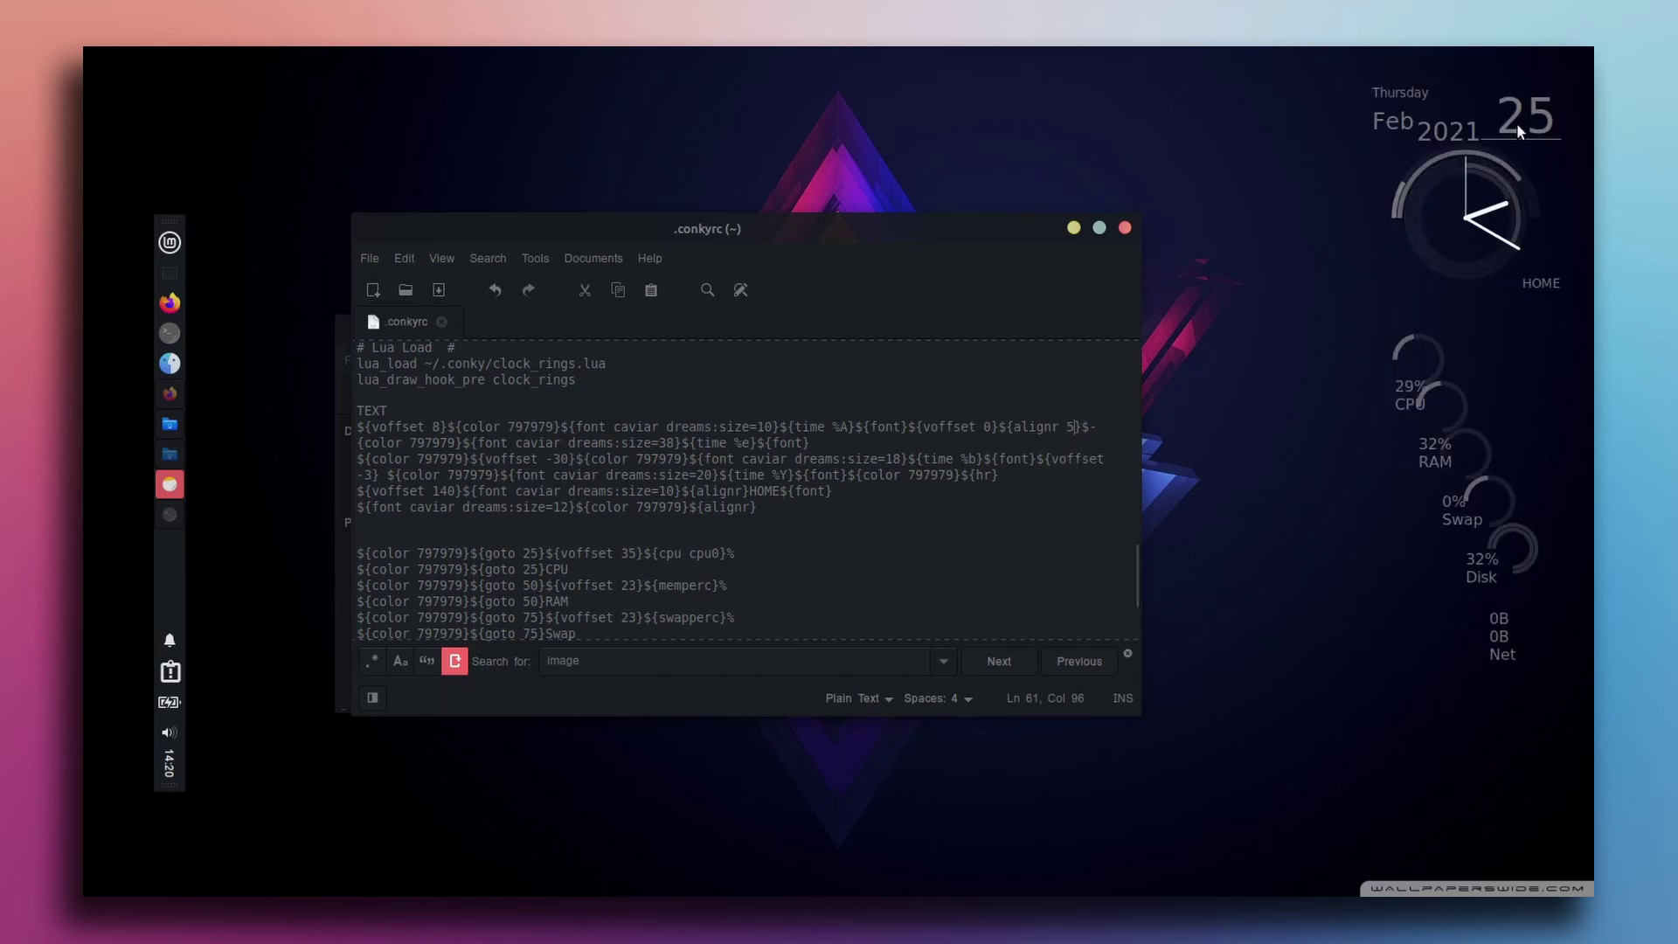
Set the font size to 7 in the line above the CPU entries of .conkyrc and save.
scroll(732, 585, "down", 3)
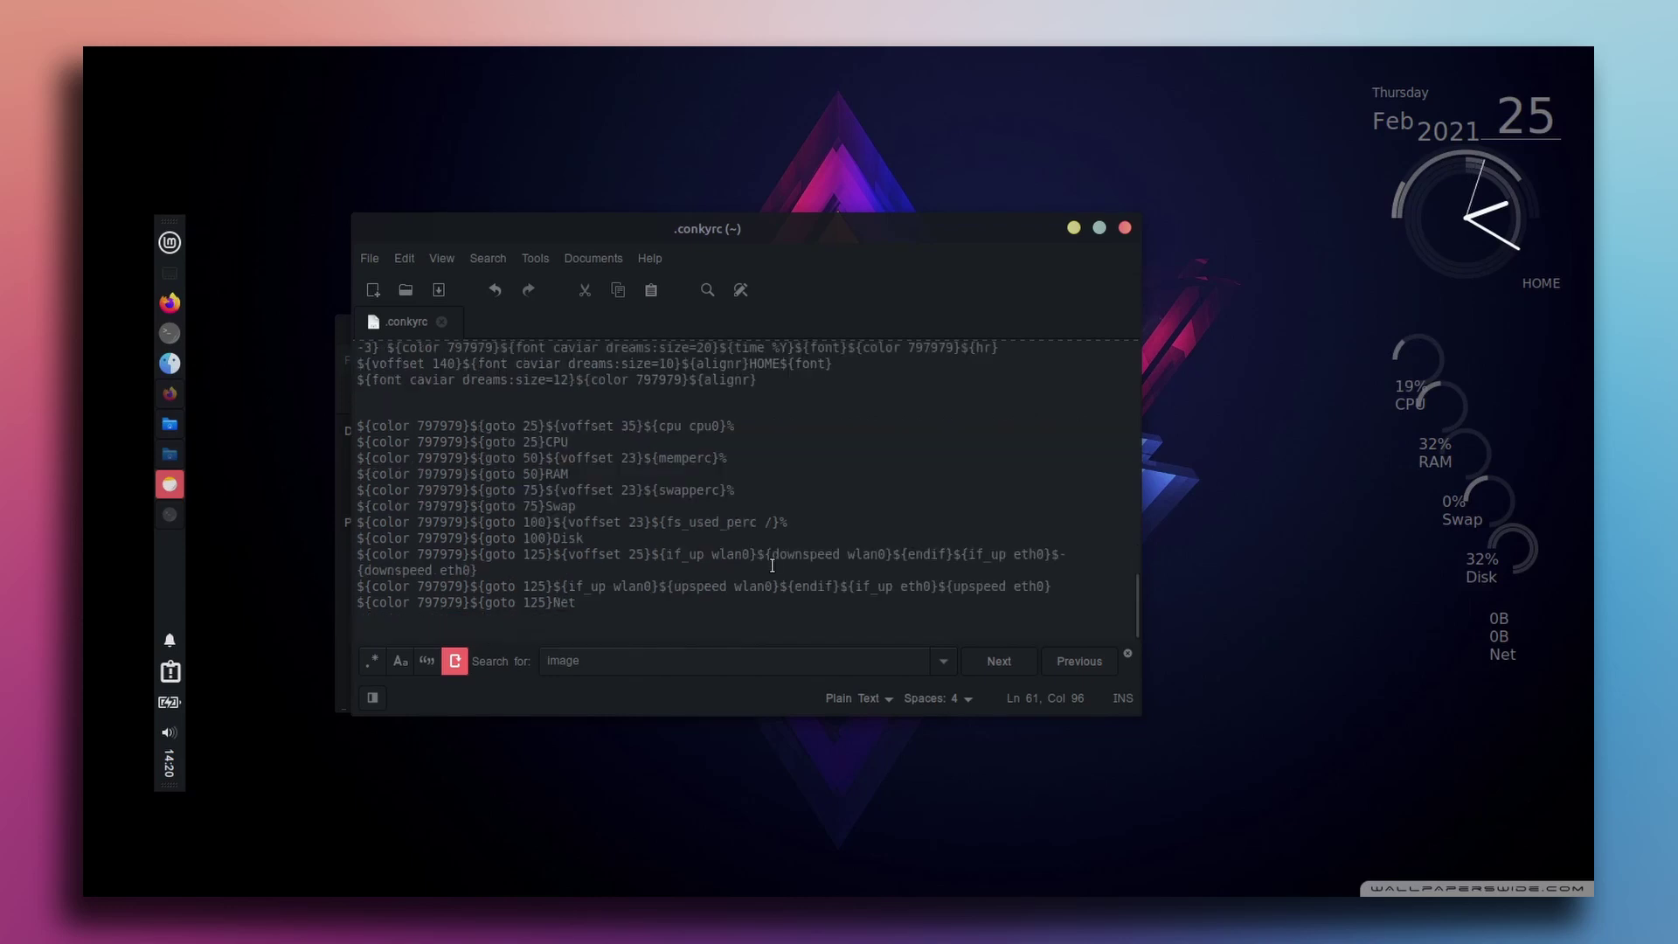
scroll(772, 566, "up", 3)
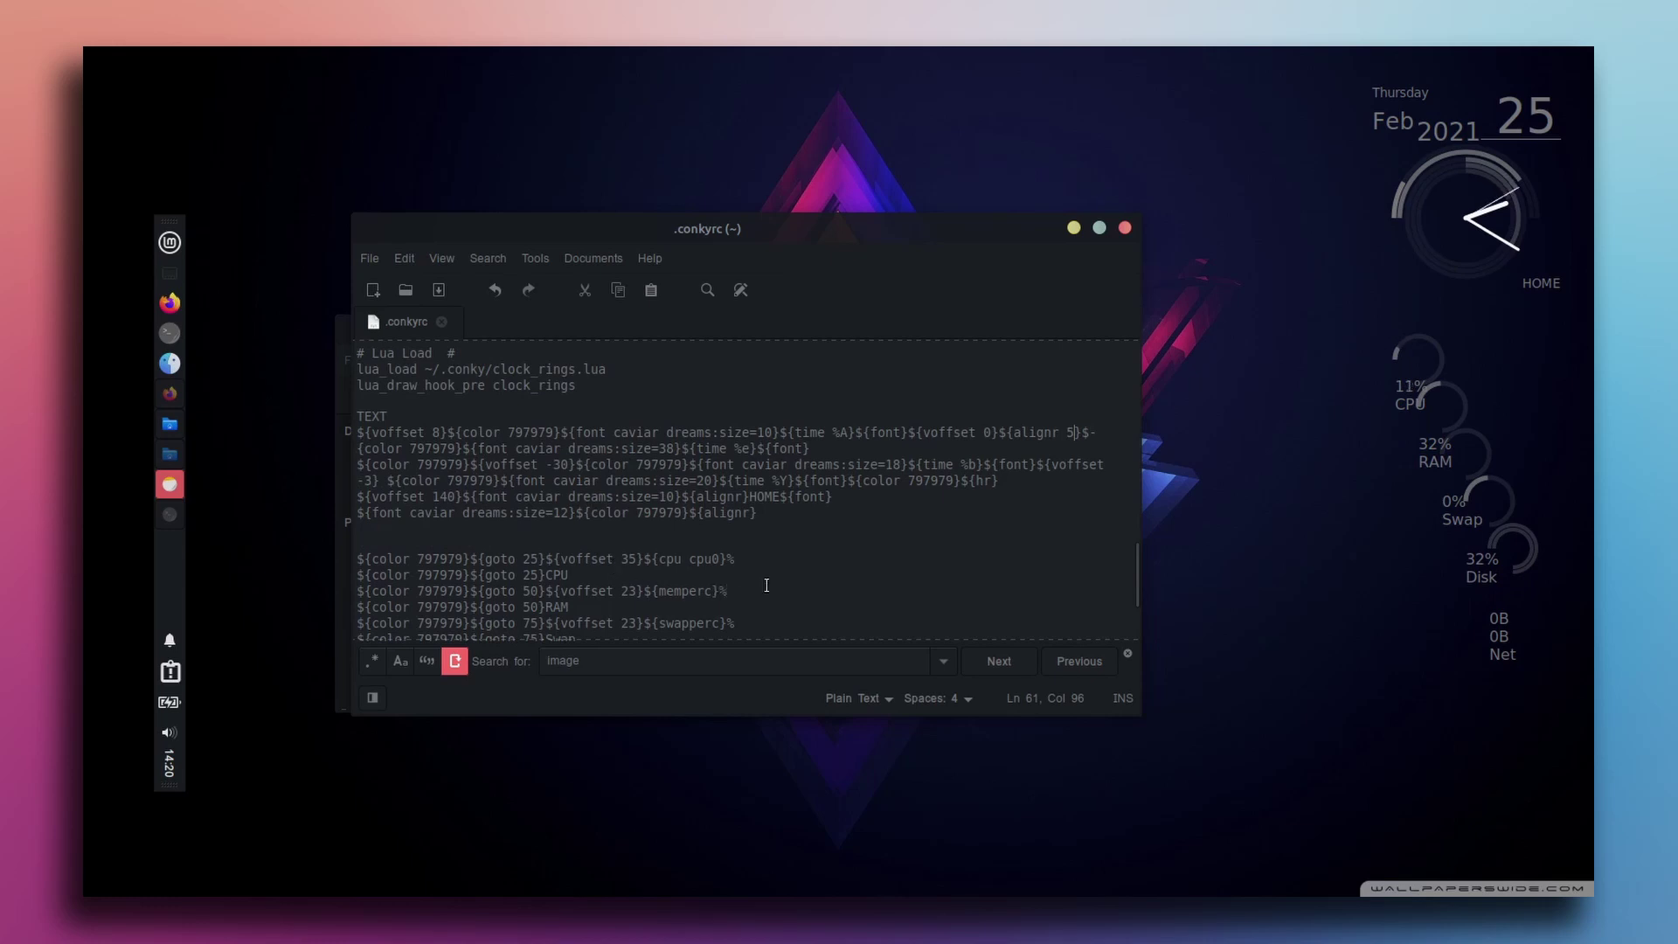
scroll(807, 562, "down", 2)
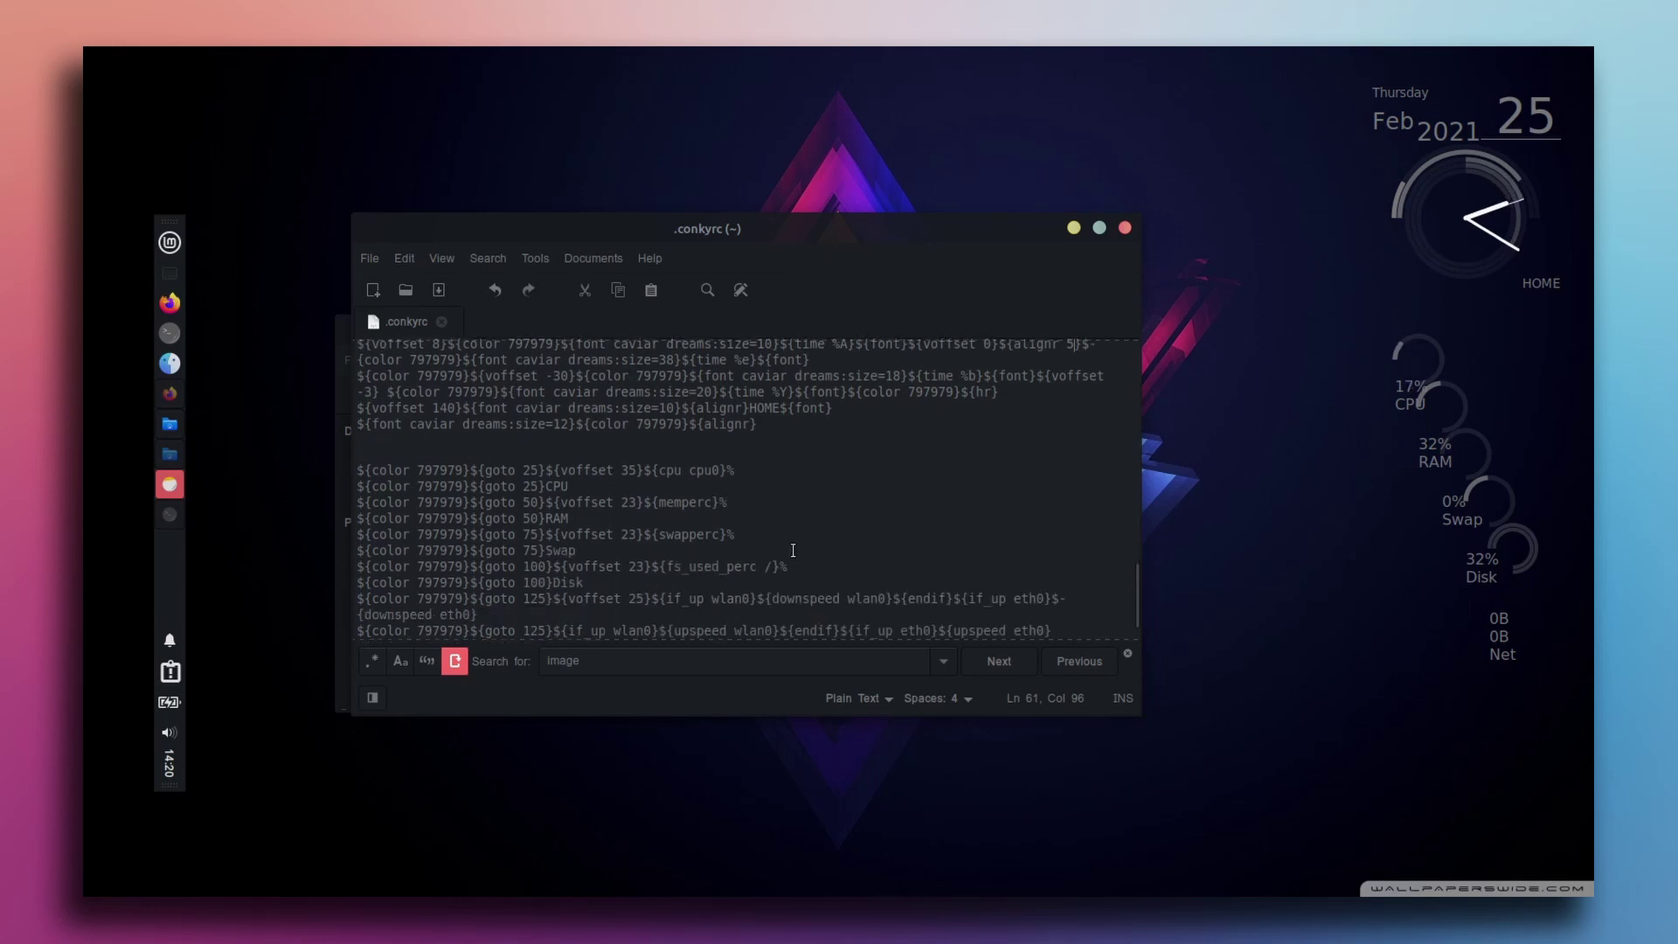
scroll(795, 551, "down", 1)
scroll(795, 466, "up", 1)
double_click(554, 424)
key("BackSpace")
type("7")
key("ctrl+s")
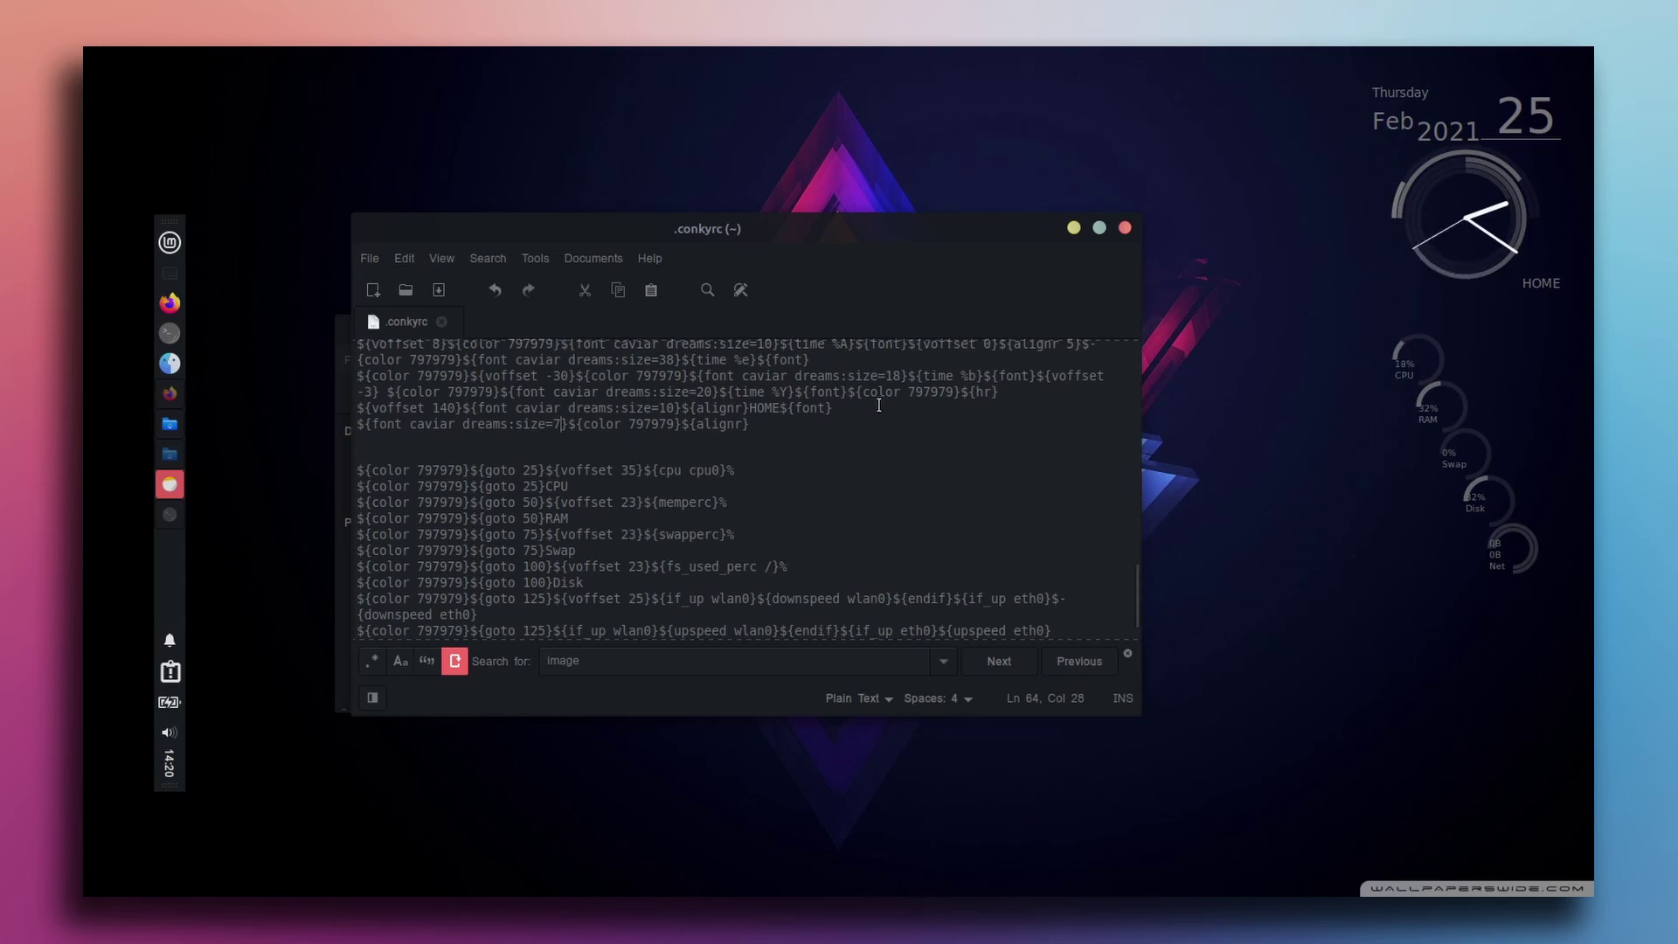
Set gap_x to 700 in the window settings of .conkyrc and save the file.
scroll(871, 464, "up", 15)
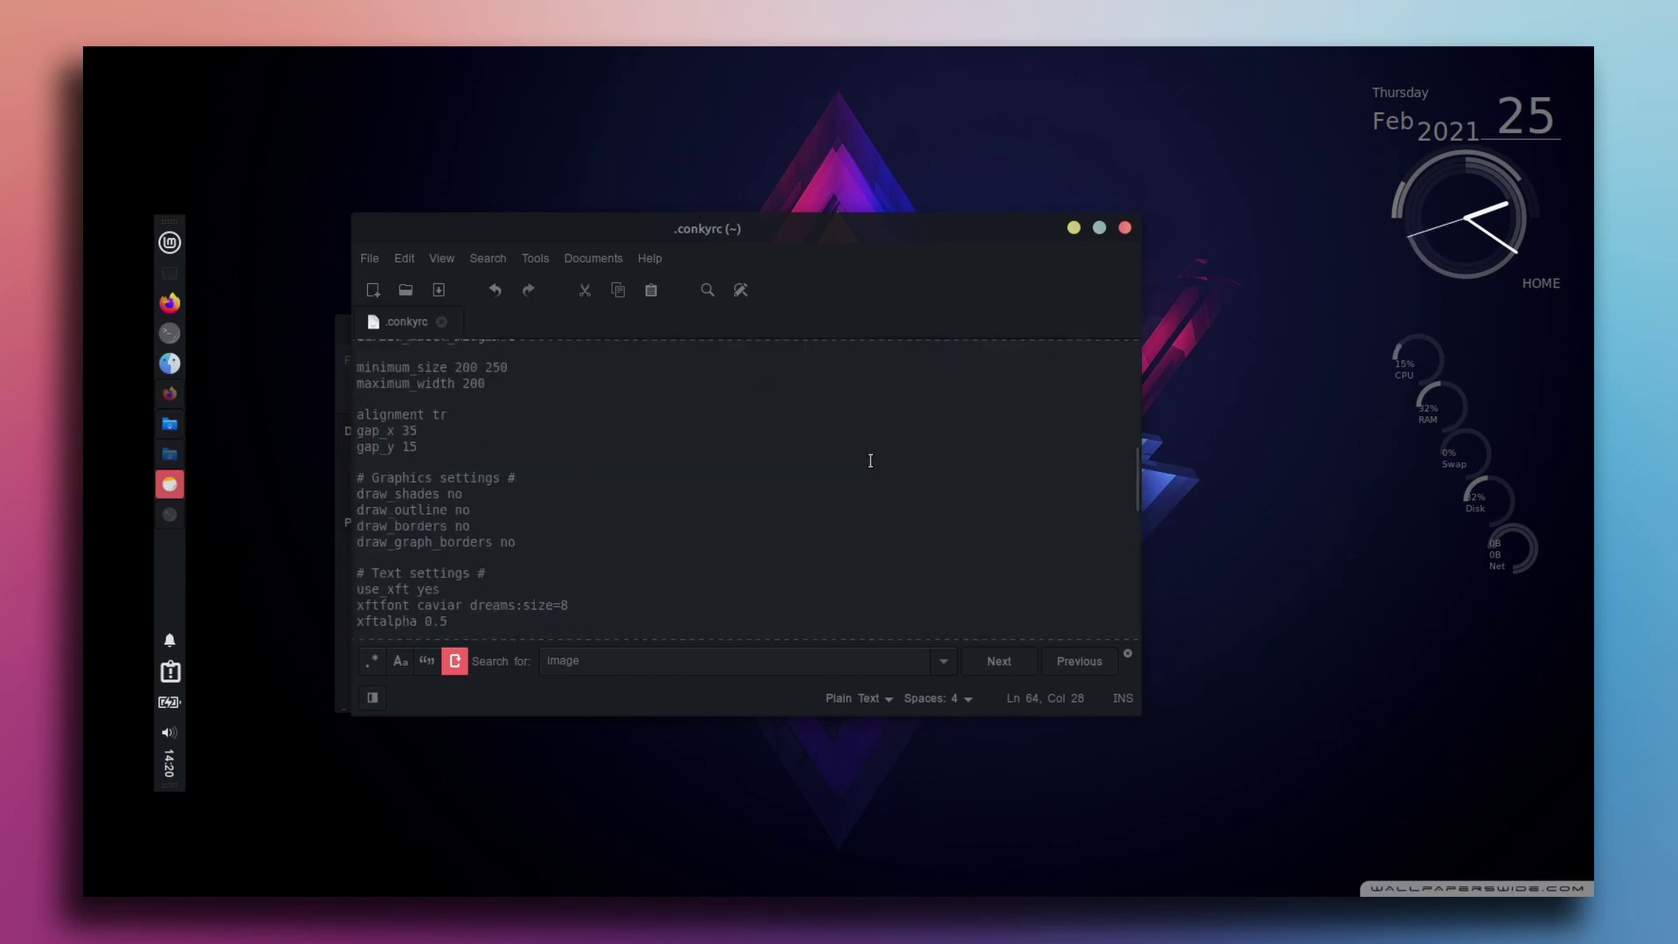
left_click_drag(418, 477, 404, 477)
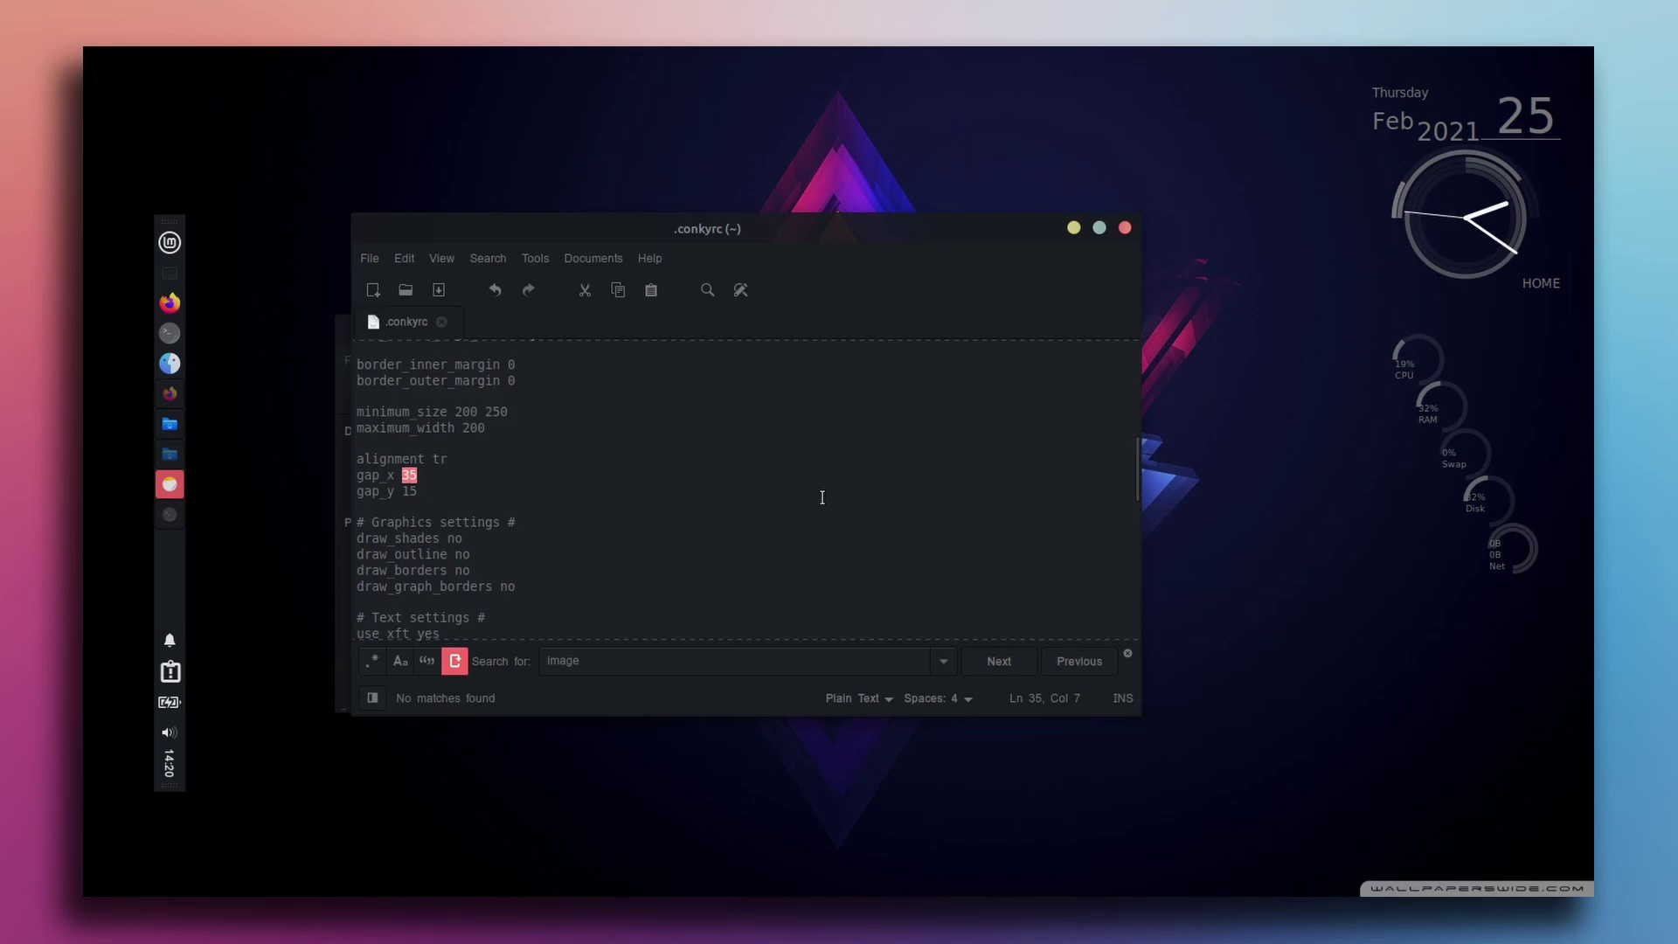
left_click_drag(447, 457, 402, 476)
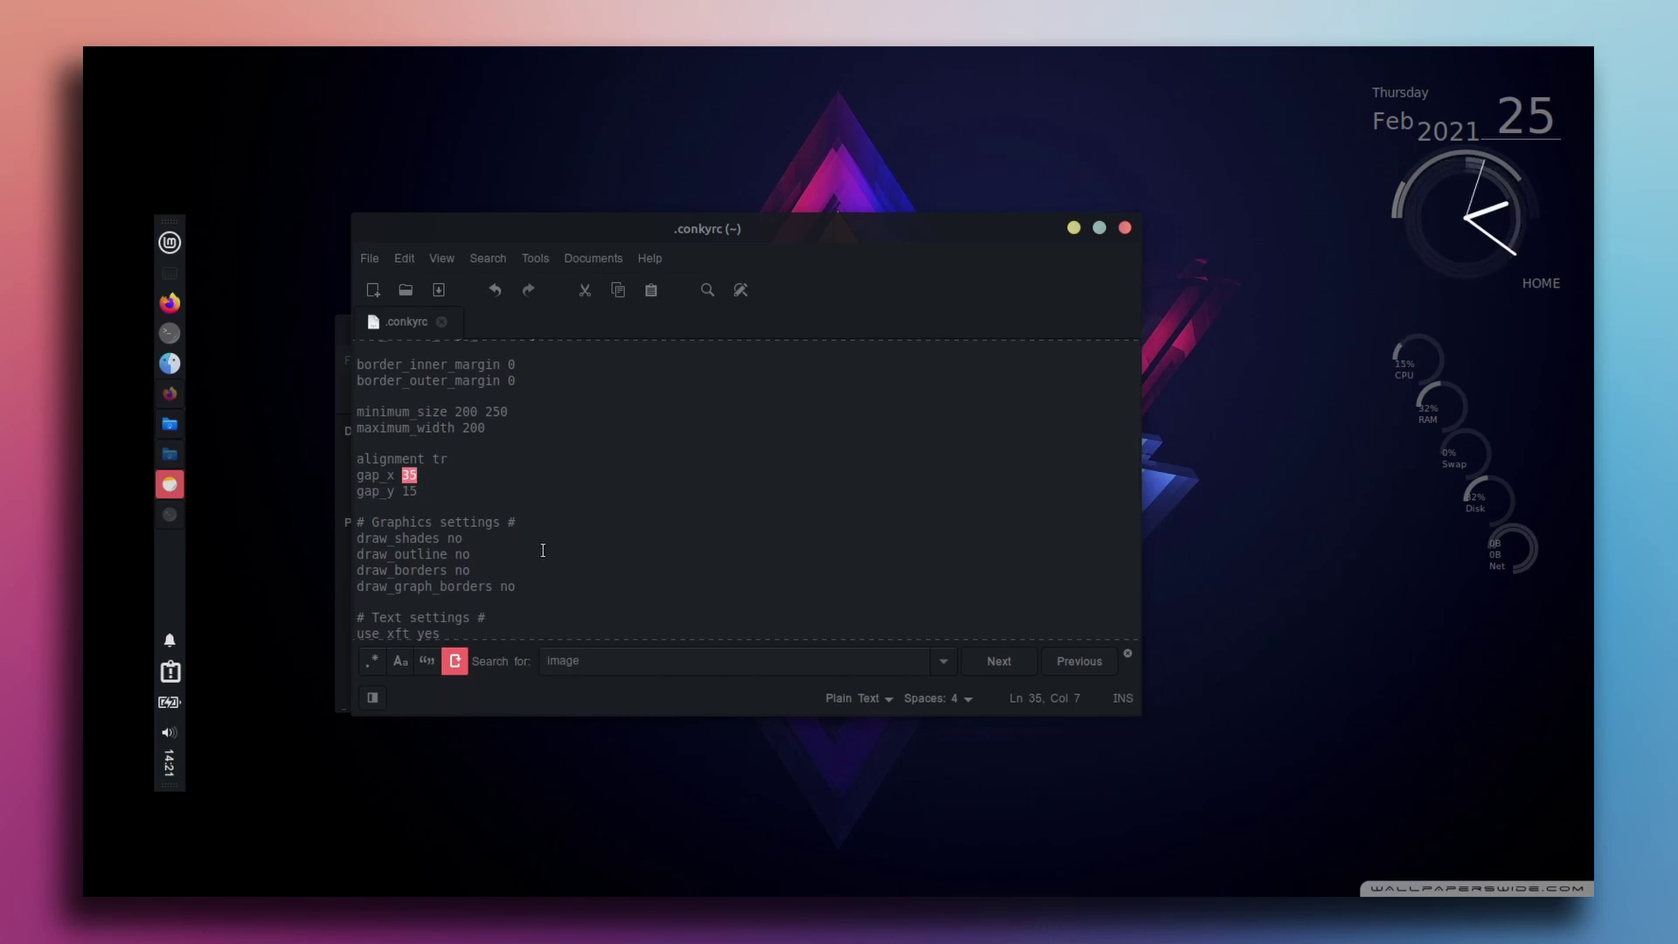
type("700")
key("ctrl+s")
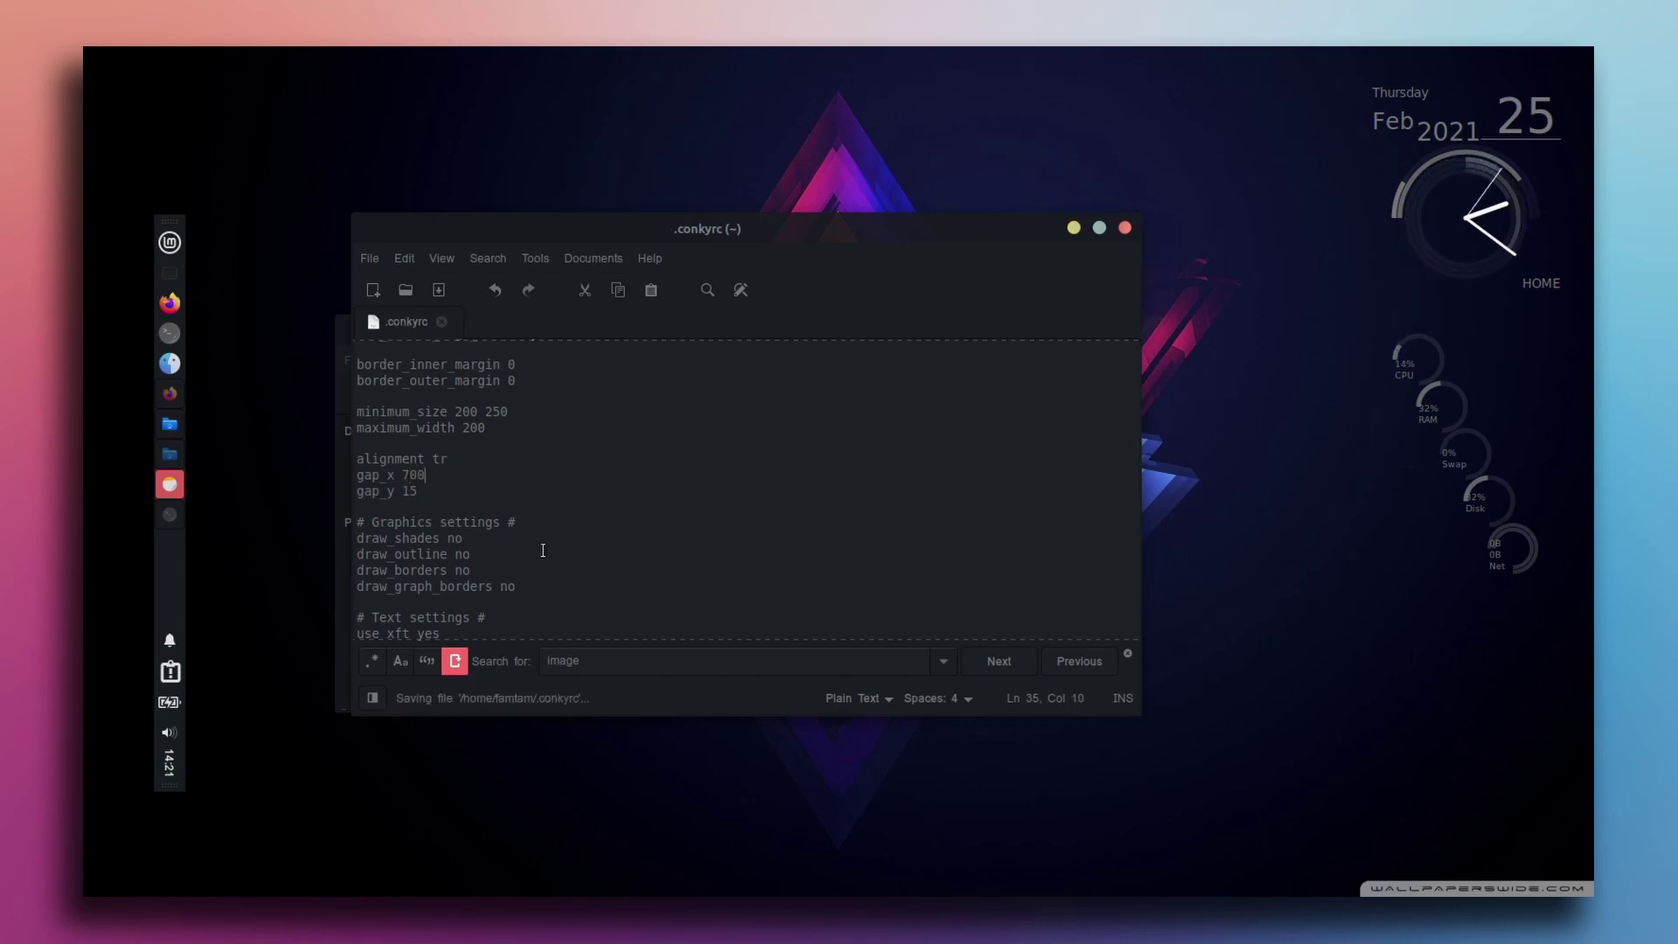
Rearrange the editor and file manager windows, try a gap_x value of 1000 in .conkyrc, and save the file.
left_click_drag(1005, 228, 1095, 444)
left_click_drag(786, 341, 632, 246)
left_click_drag(1052, 473, 994, 312)
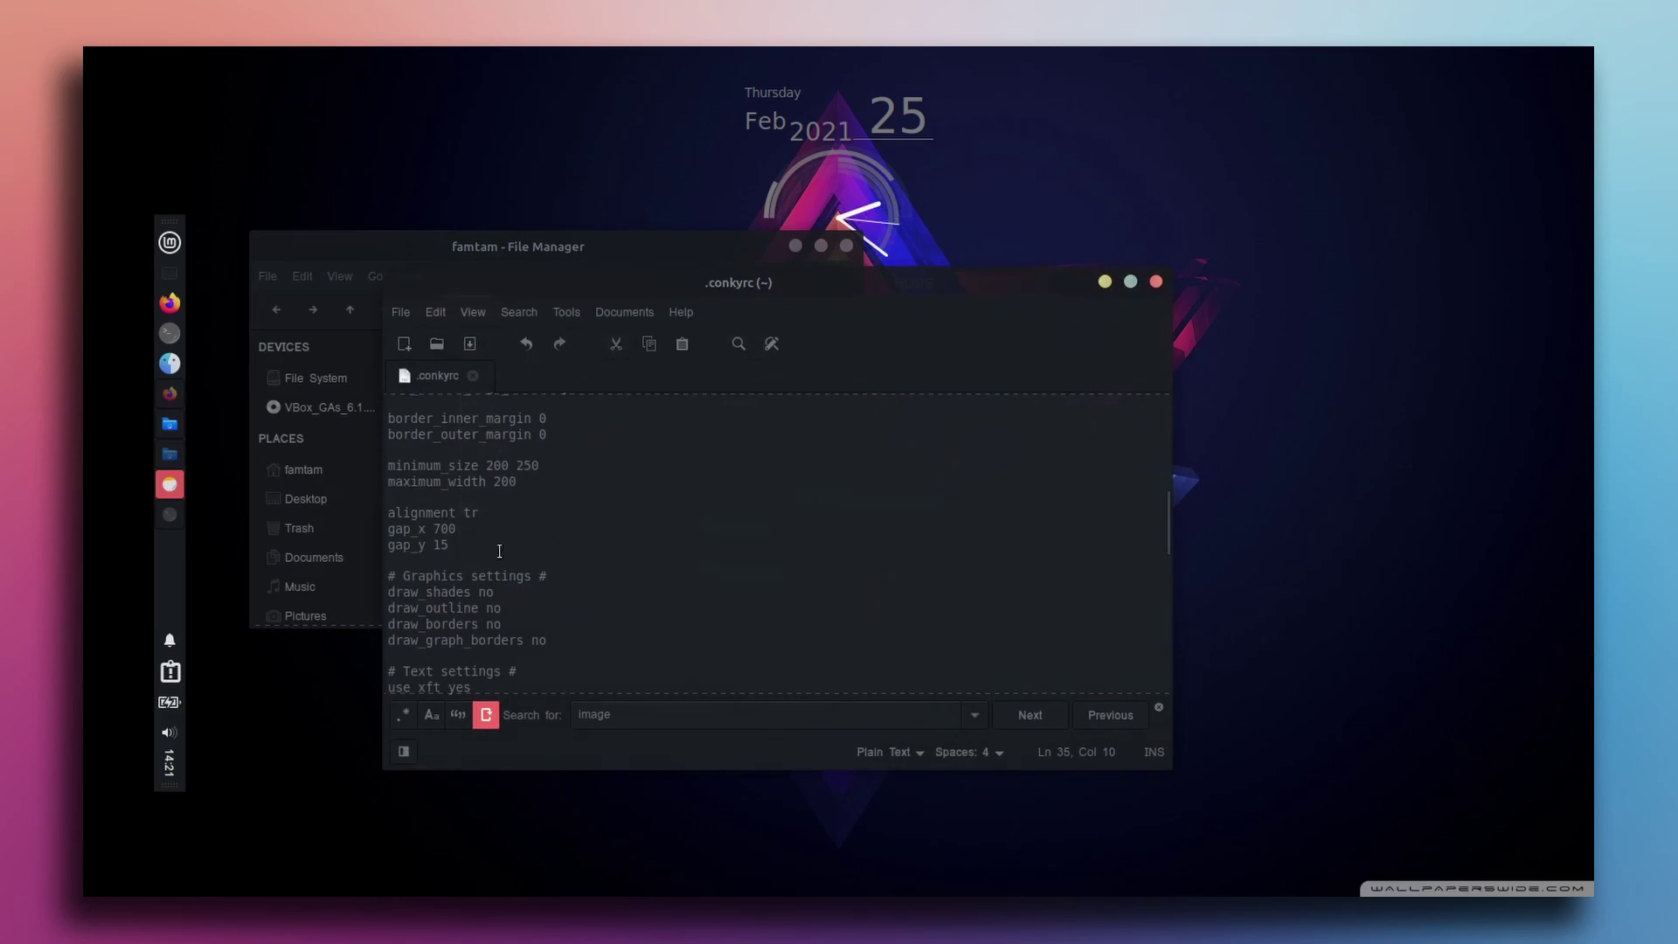
key("BackSpace")
key("BackSpace")
key("BackSpace")
type("1000")
key("ctrl+s")
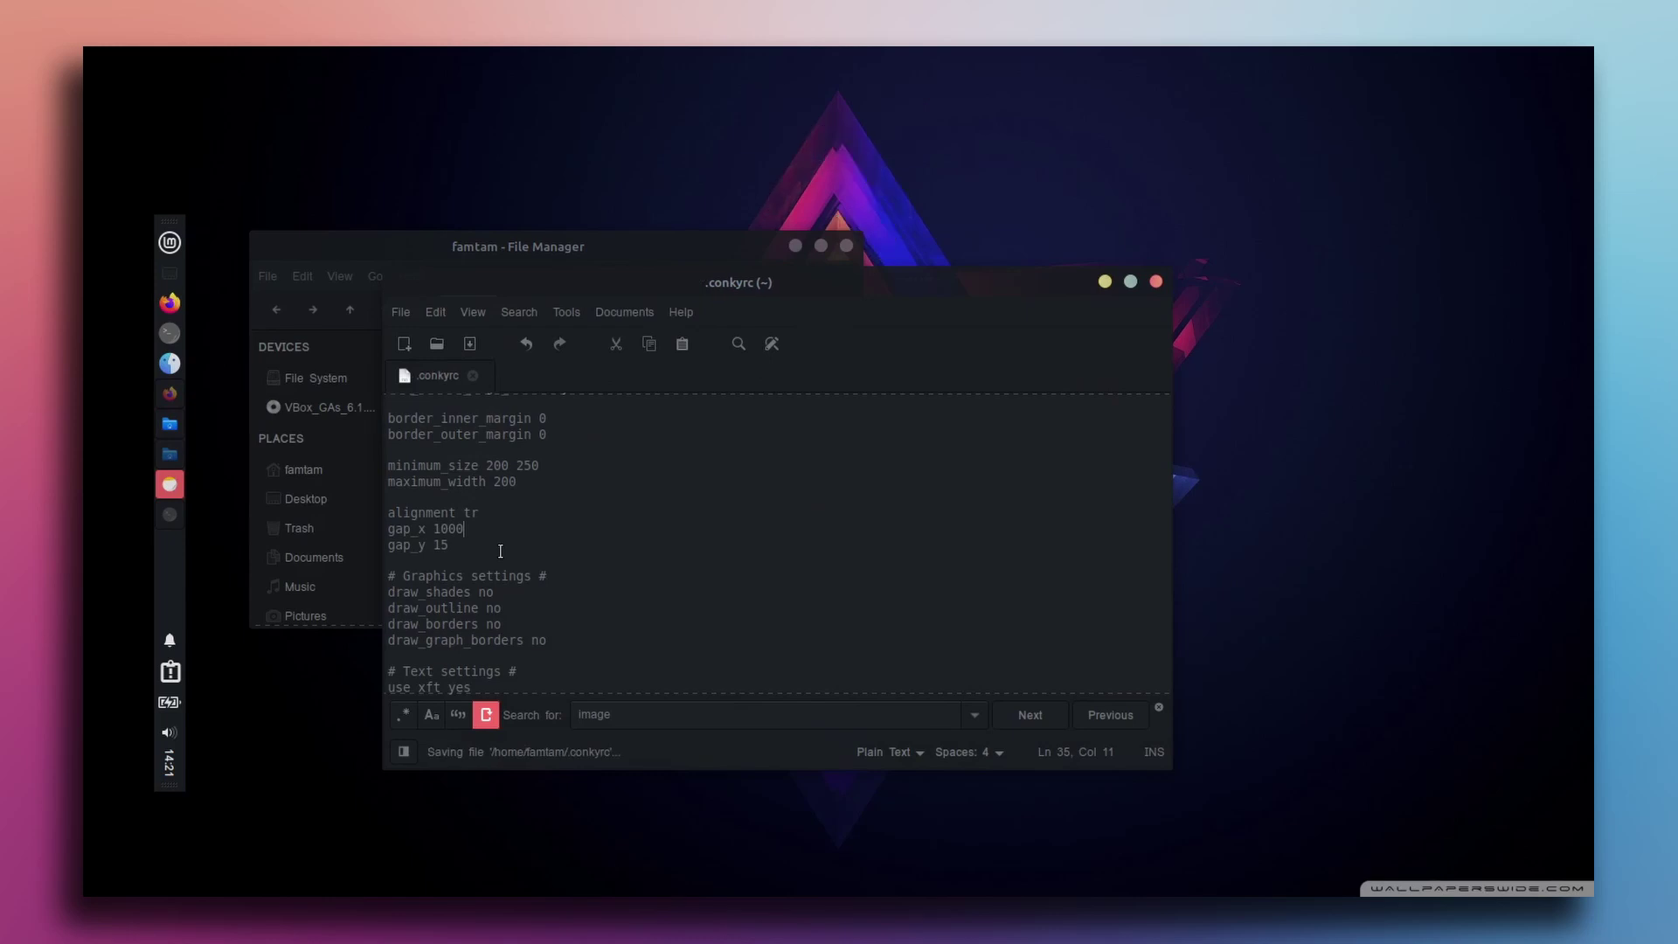
Set gap_x to 1300 in .conkyrc, save it, and close the editor and file manager windows.
key("Left")
key("Left")
key("BackSpace")
key("ctrl+s")
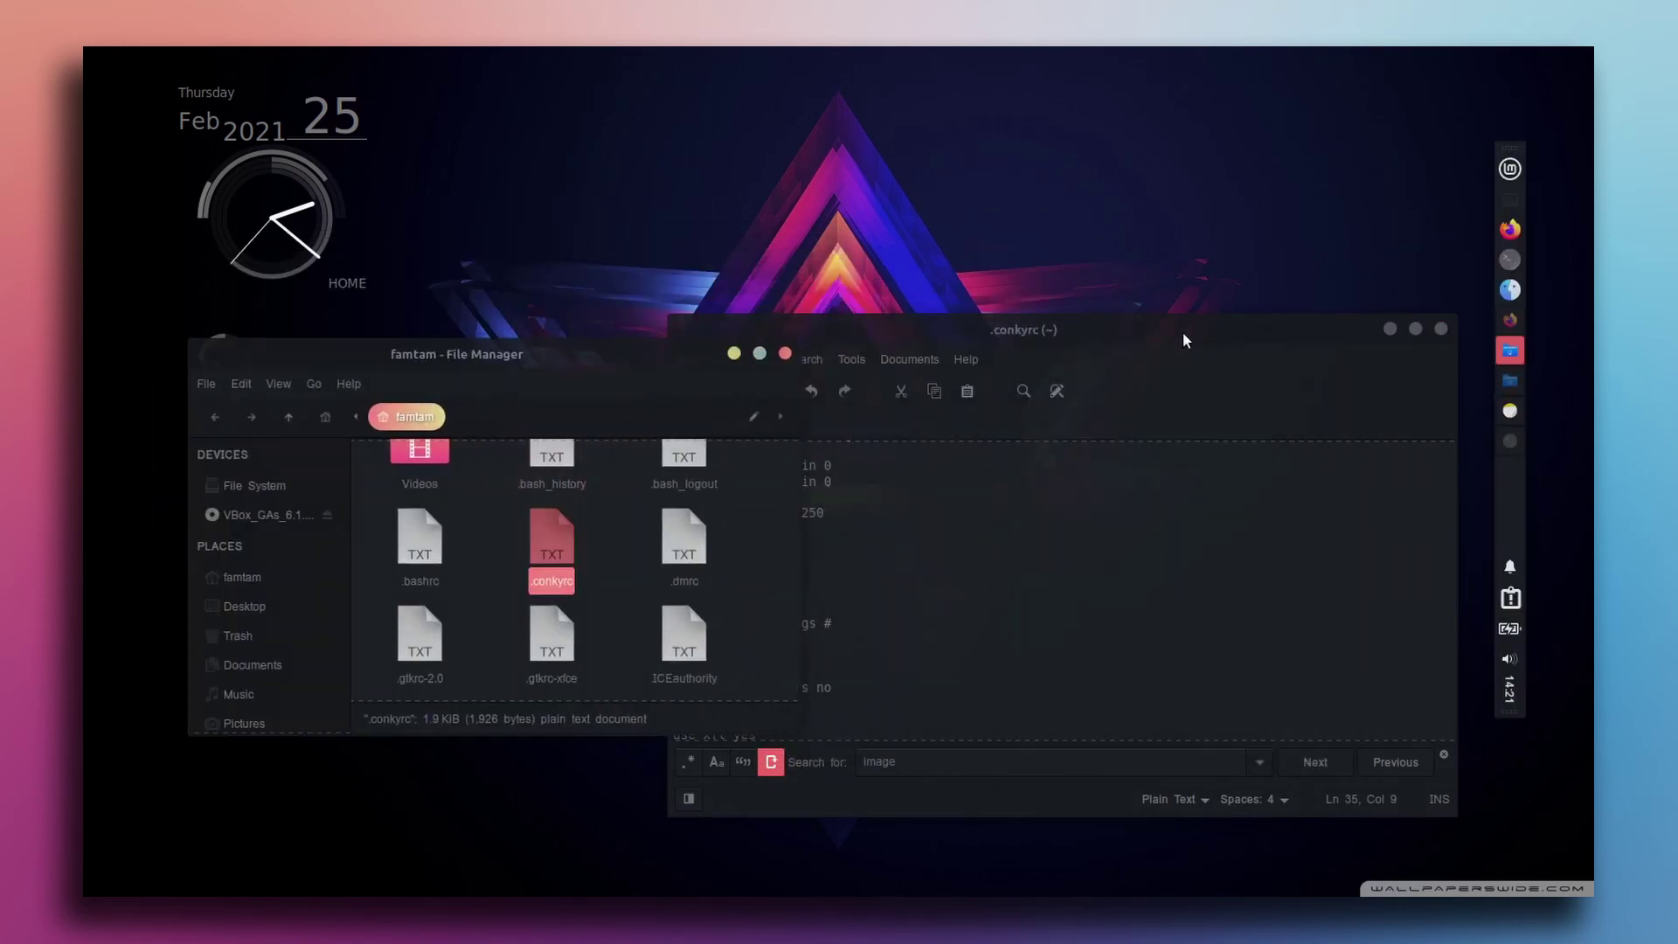
left_click_drag(1188, 338, 620, 308)
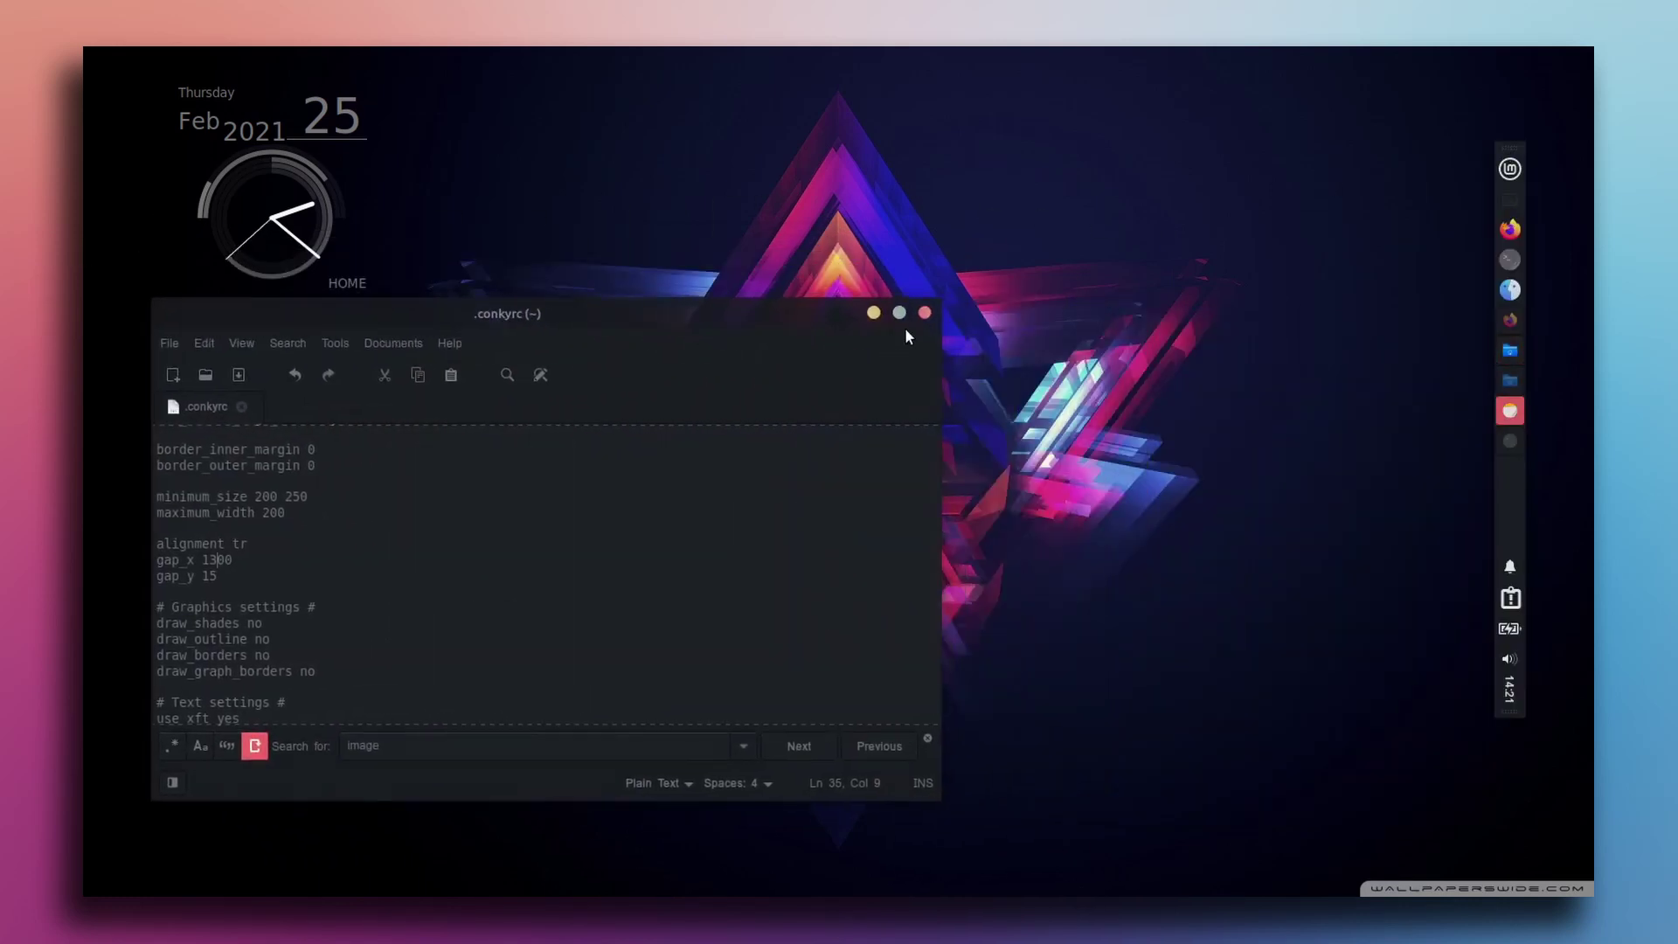
left_click(920, 310)
left_click(782, 352)
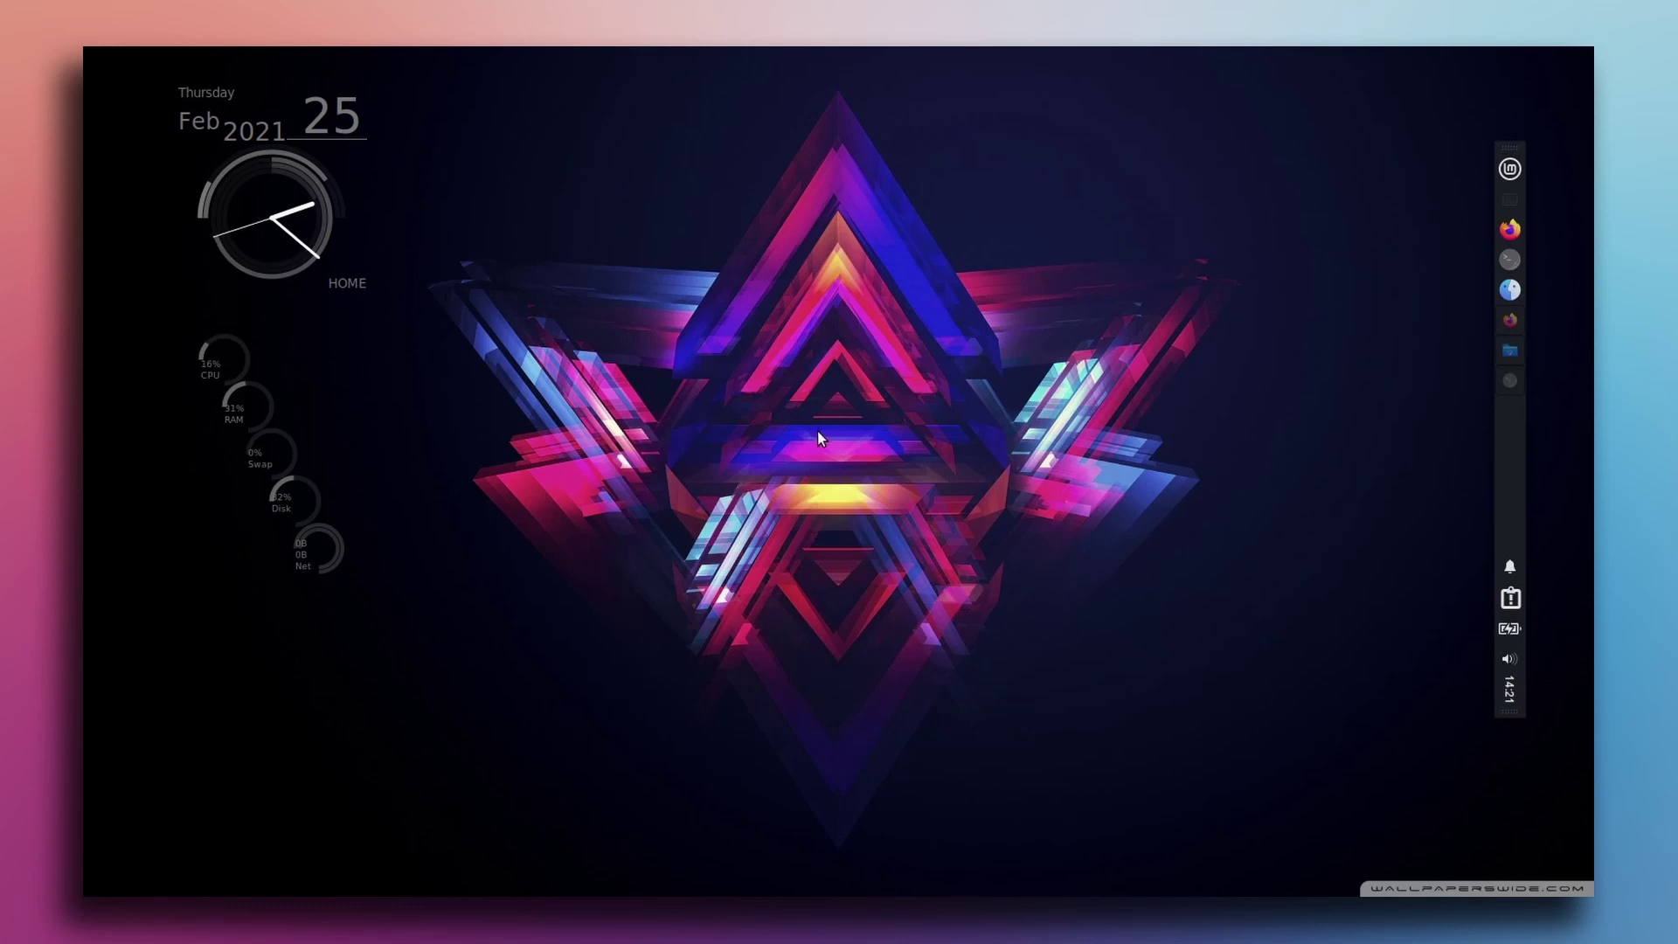
Open the preferences of Panel 1 and set it to hide automatically using the Intelligently option.
right_click(1529, 453)
mouse_move(1477, 595)
left_click(1318, 624)
left_click(935, 476)
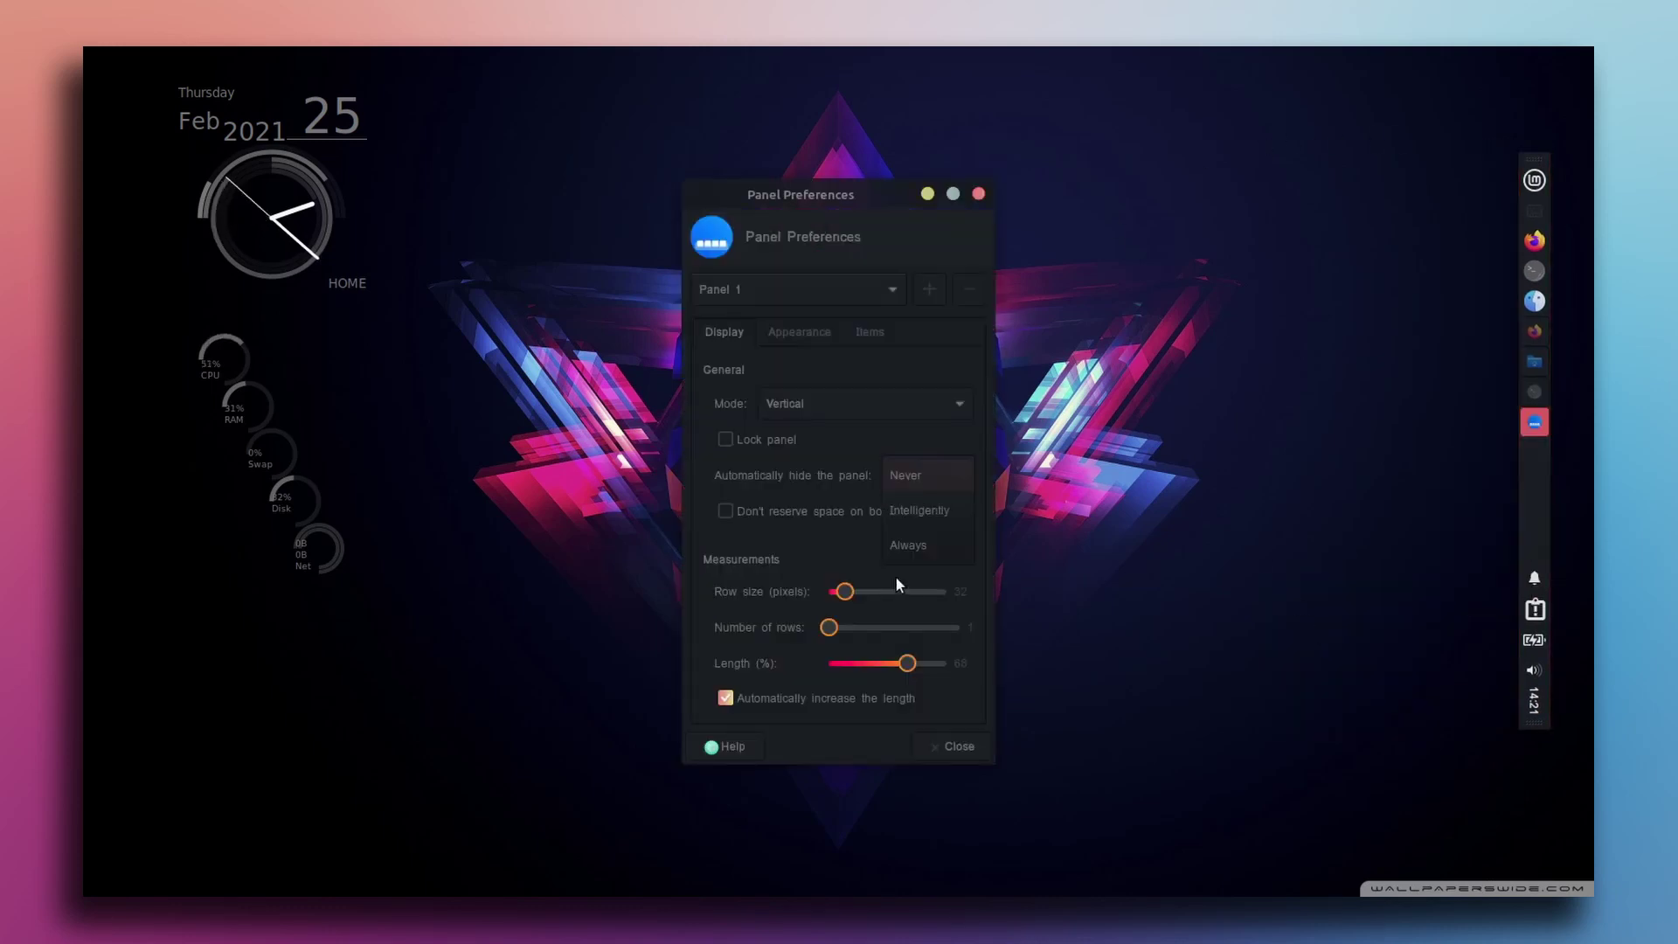
left_click(937, 514)
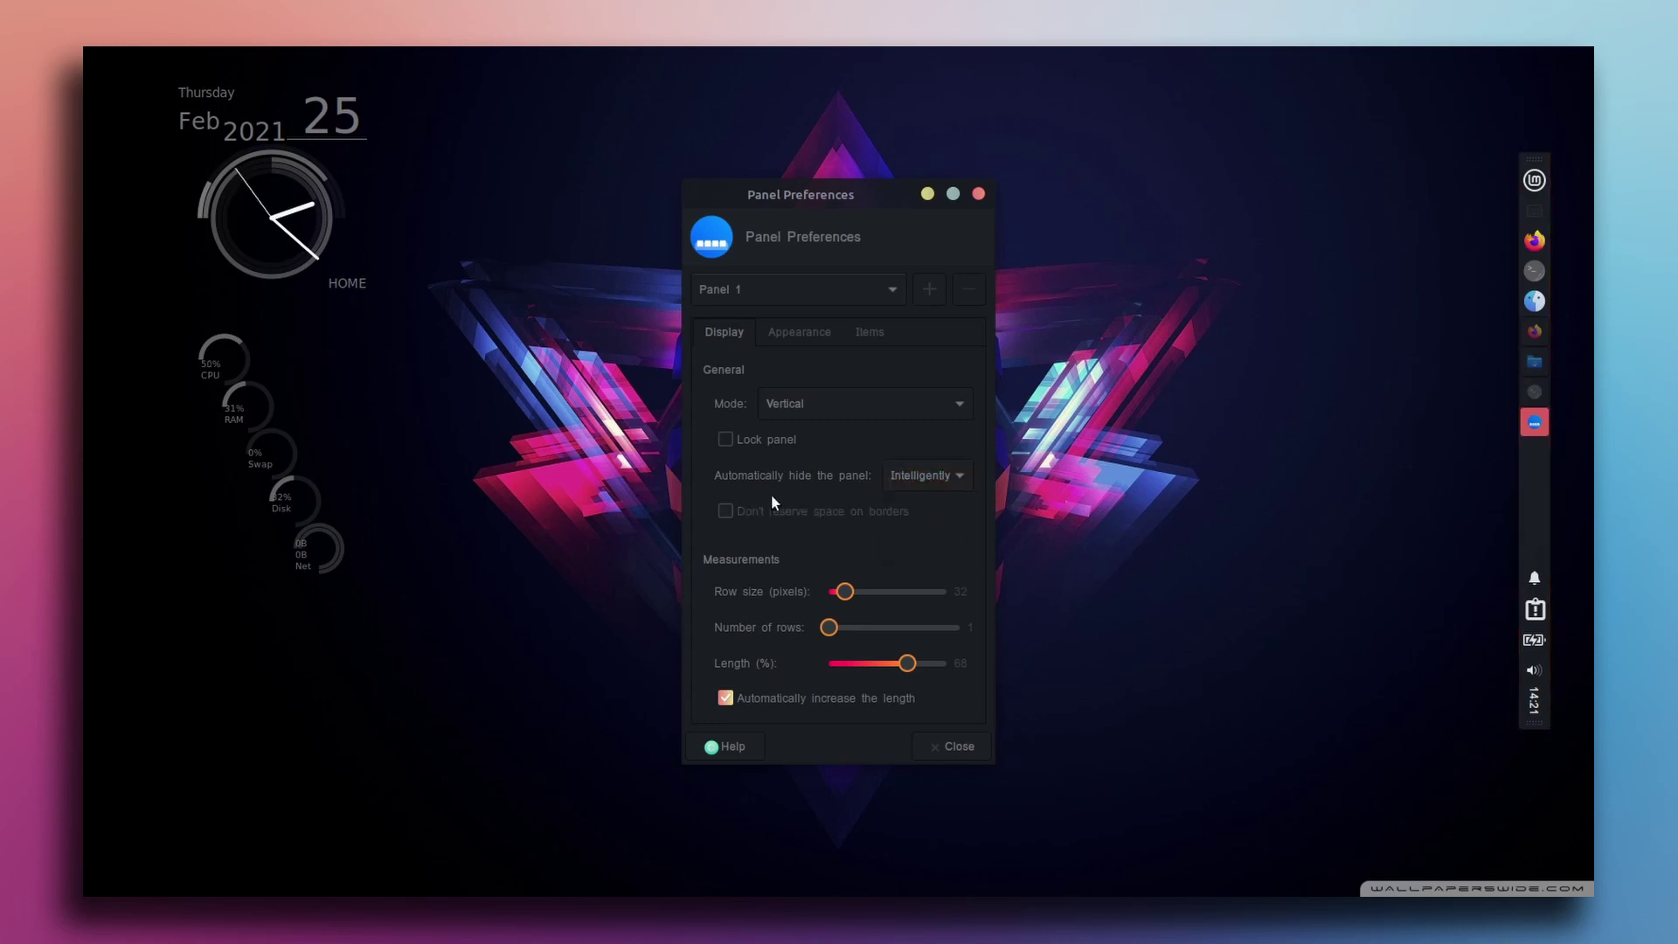
left_click(900, 478)
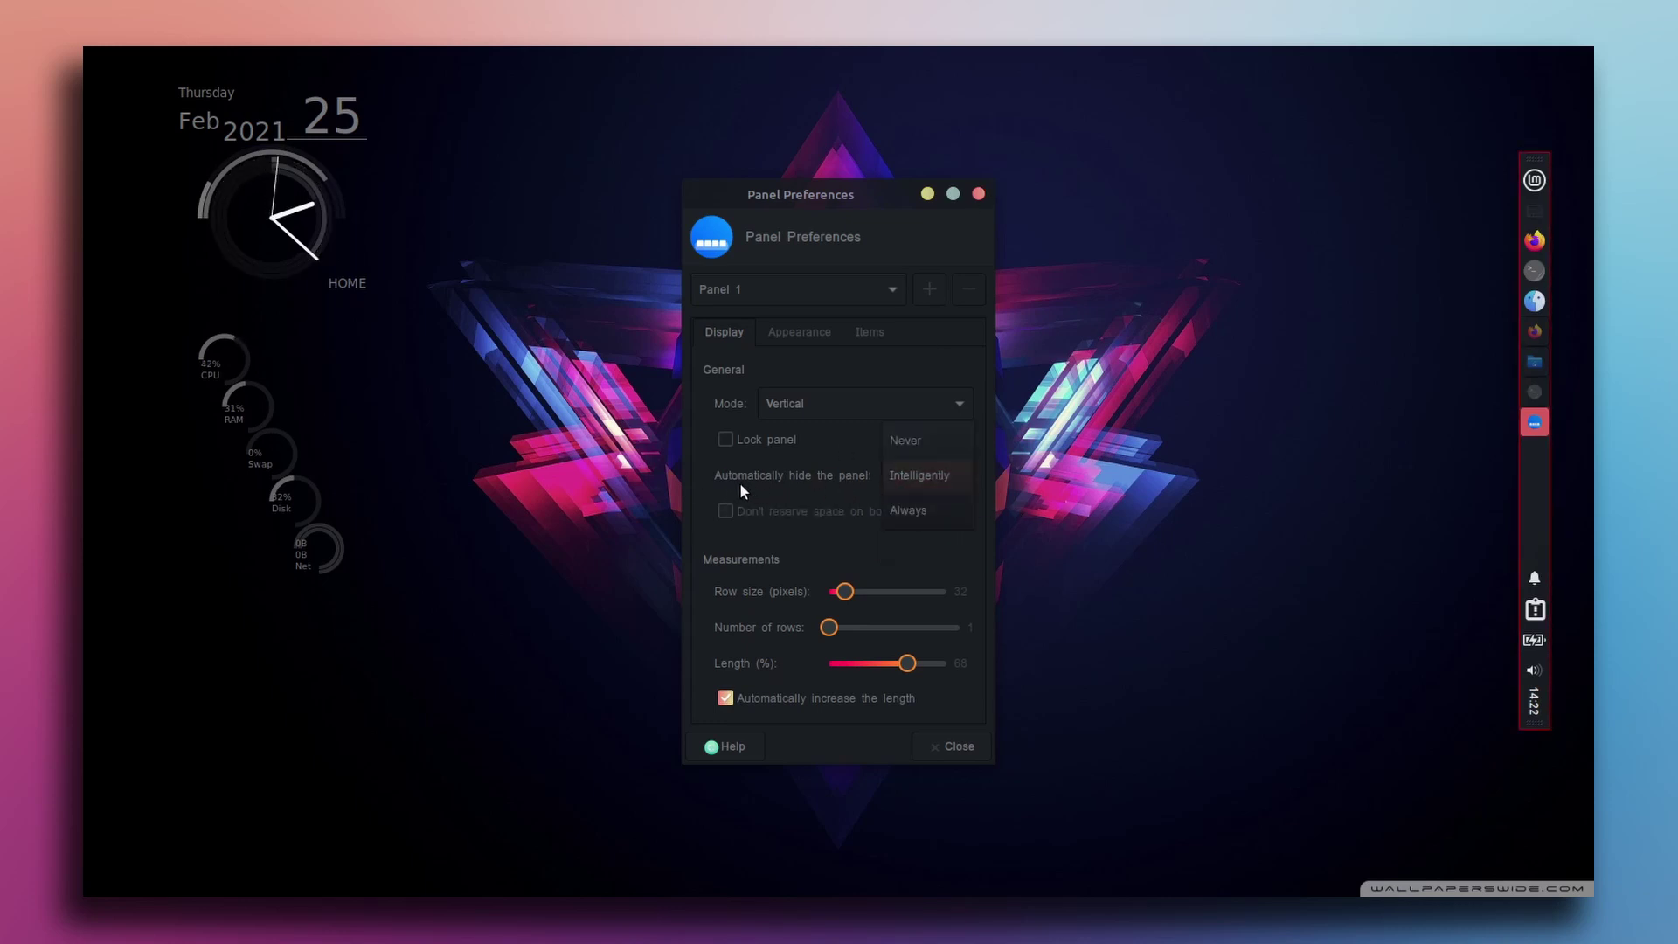
left_click(916, 479)
Test the panel's automatic hiding by moving a Firefox window around the desktop, and close that window.
left_click_drag(930, 212, 1089, 229)
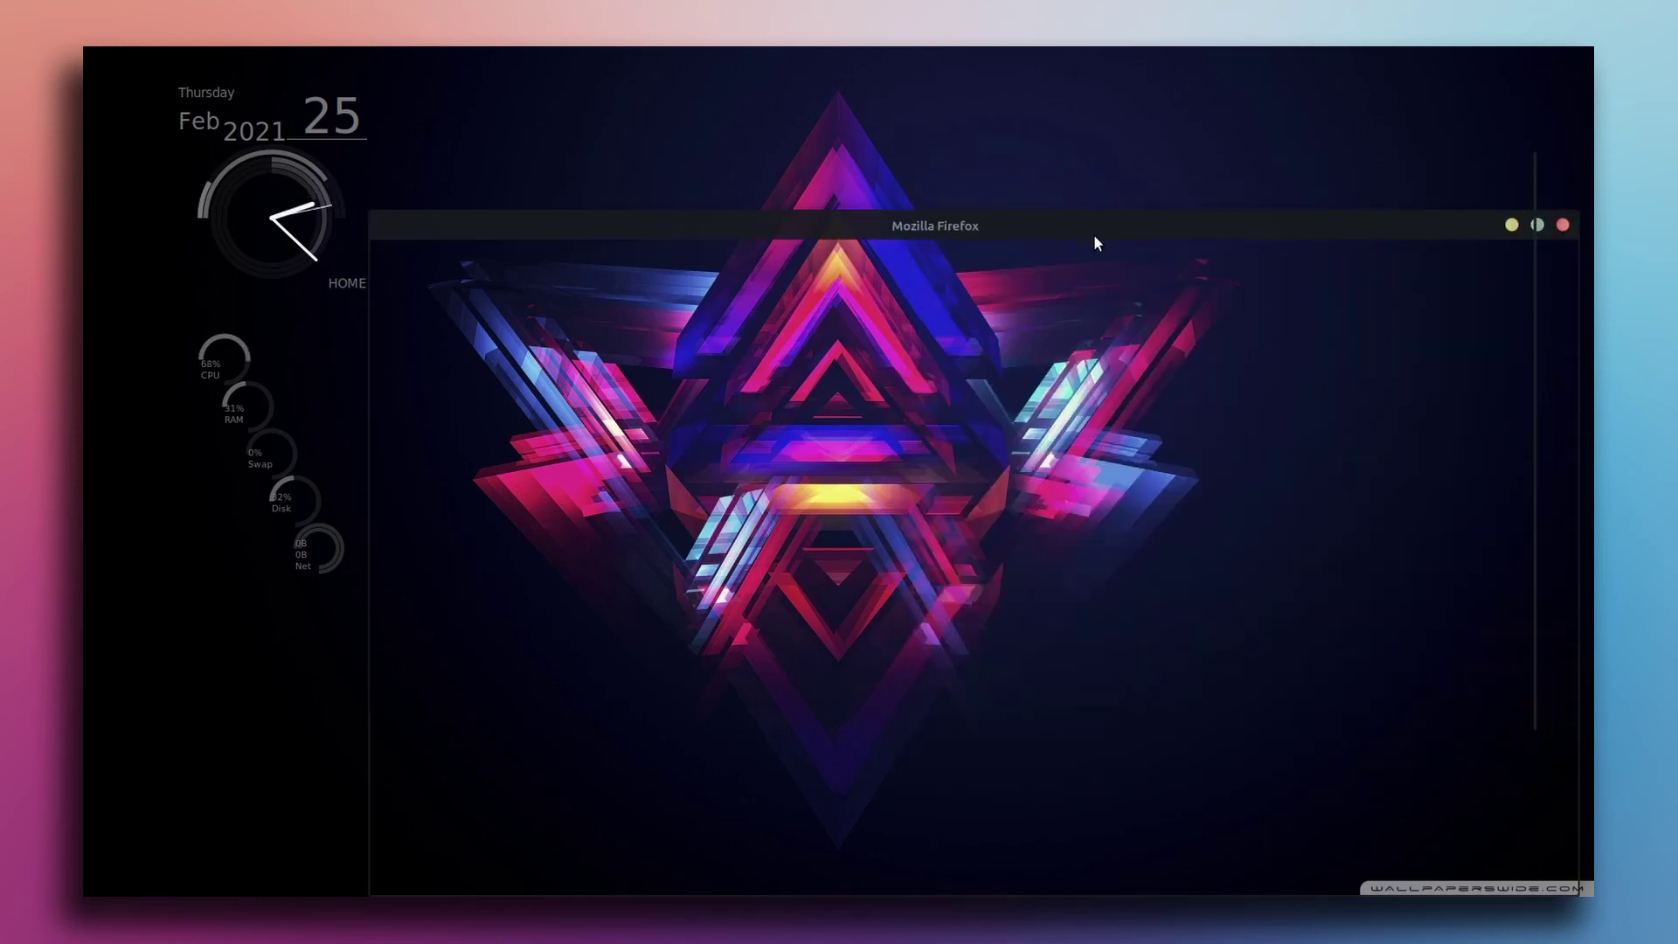
left_click_drag(1093, 236, 955, 143)
key("alt+F4")
Open the home folder in the file manager, turn off the display of hidden files, and widen the window.
left_click(1535, 301)
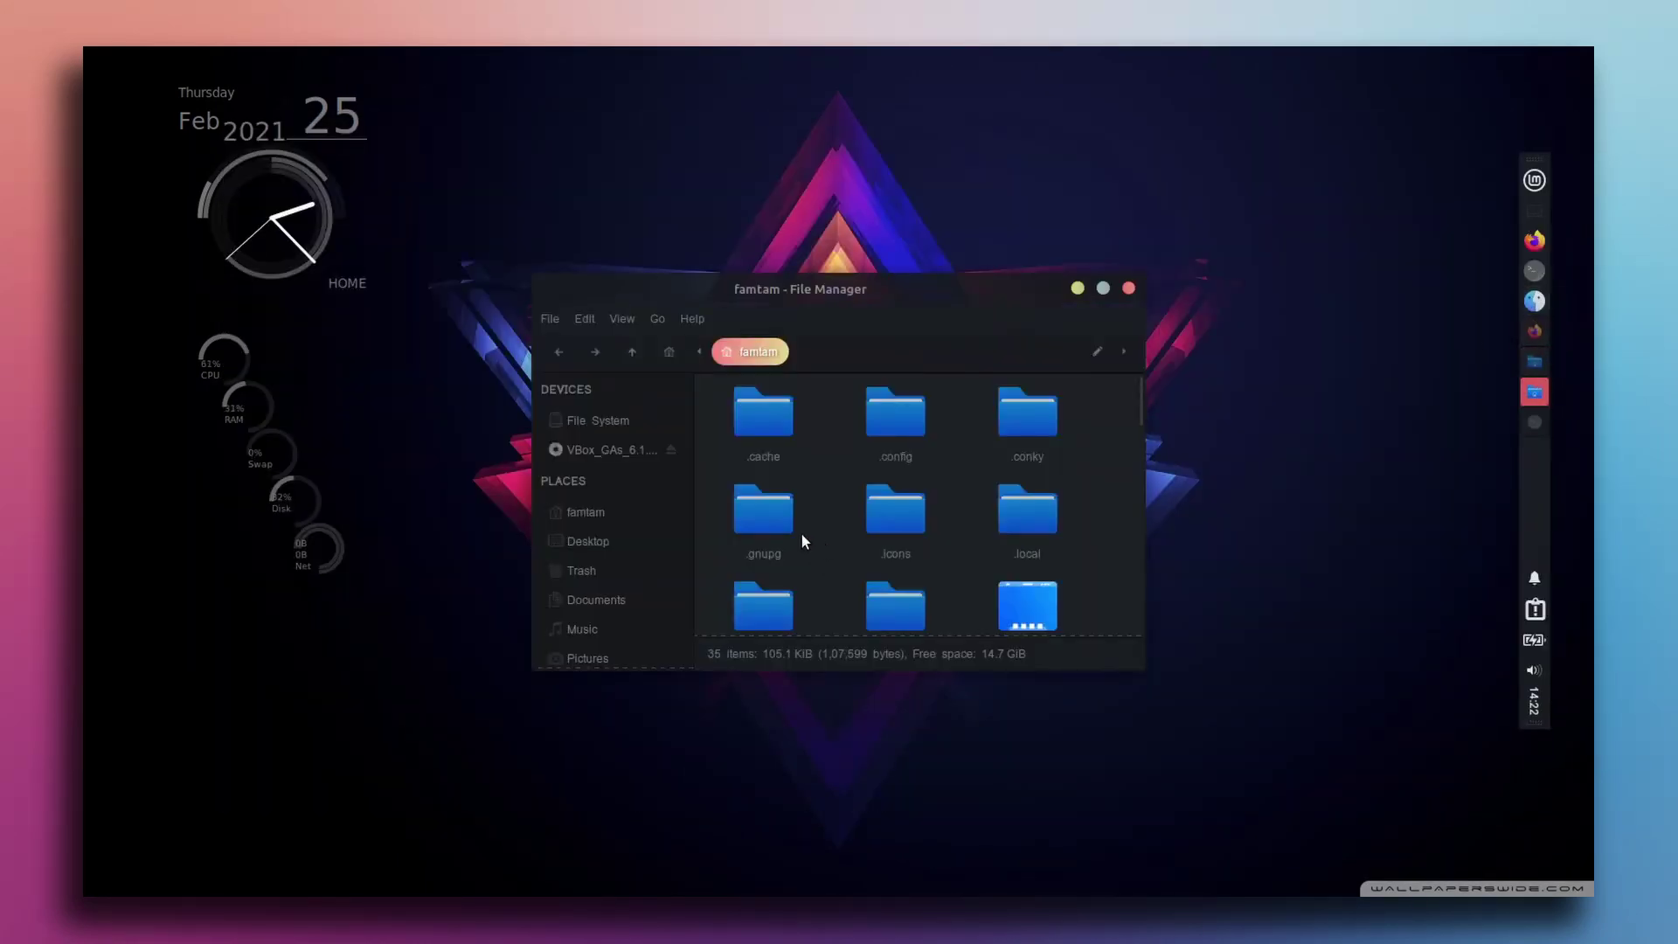
left_click_drag(911, 275, 837, 313)
left_click(547, 357)
left_click(611, 548)
left_click_drag(1159, 525, 1266, 529)
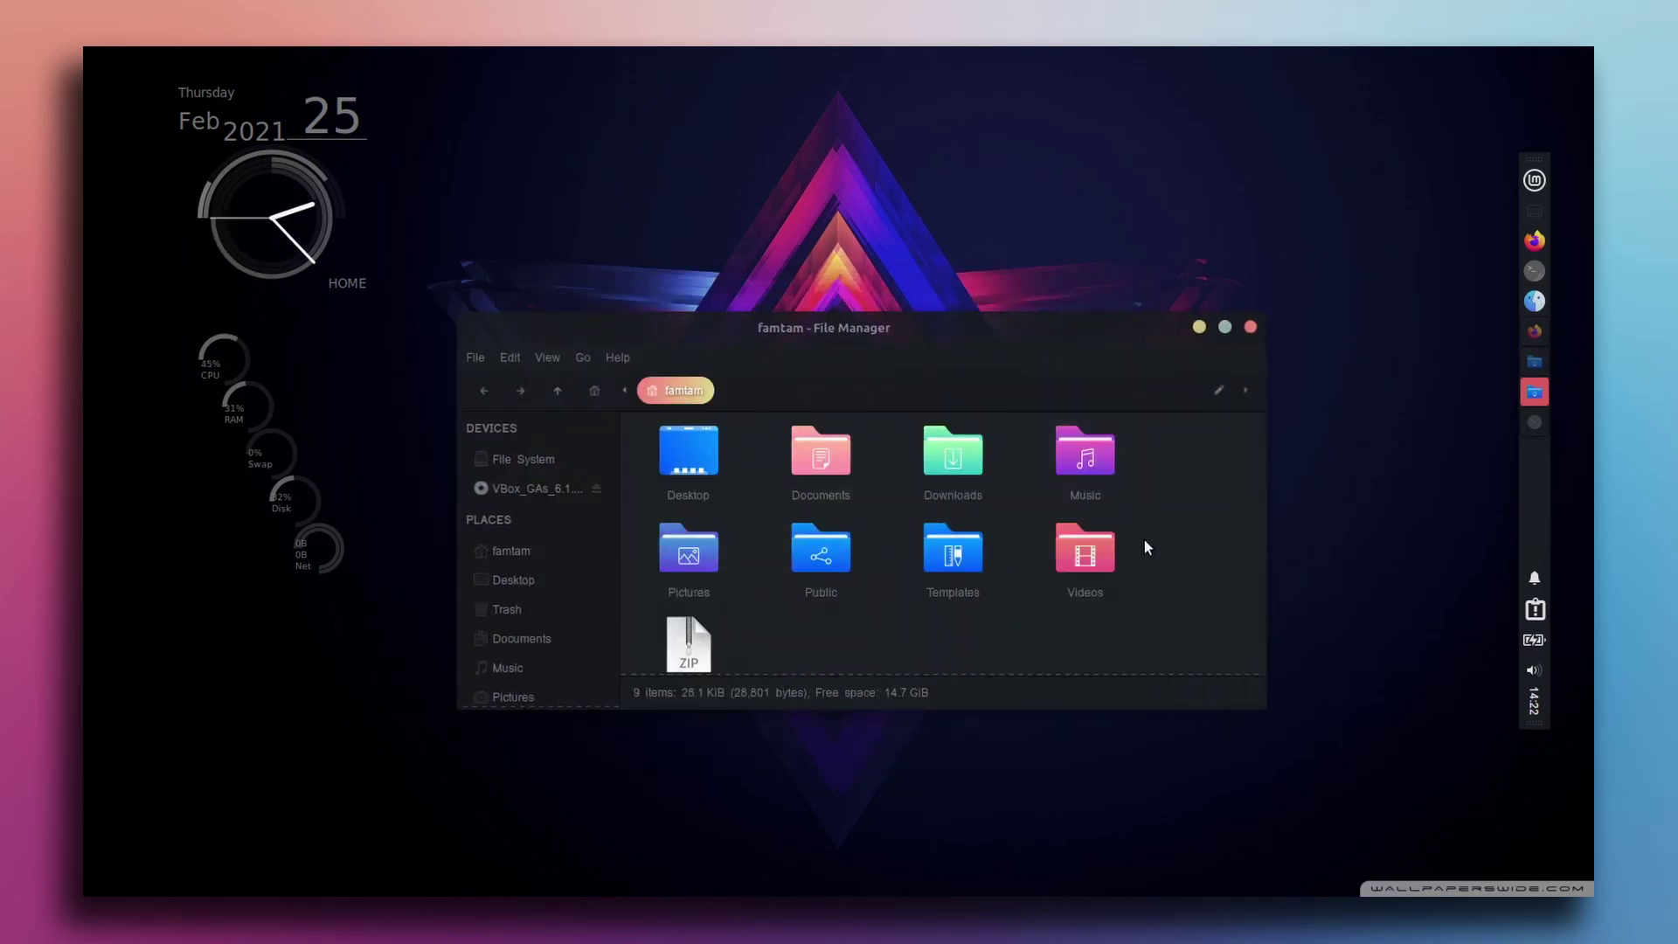
Delete the lua-noobslab-gray.zip archive from the home folder.
scroll(888, 641, "down", 1)
left_click_drag(846, 626, 658, 633)
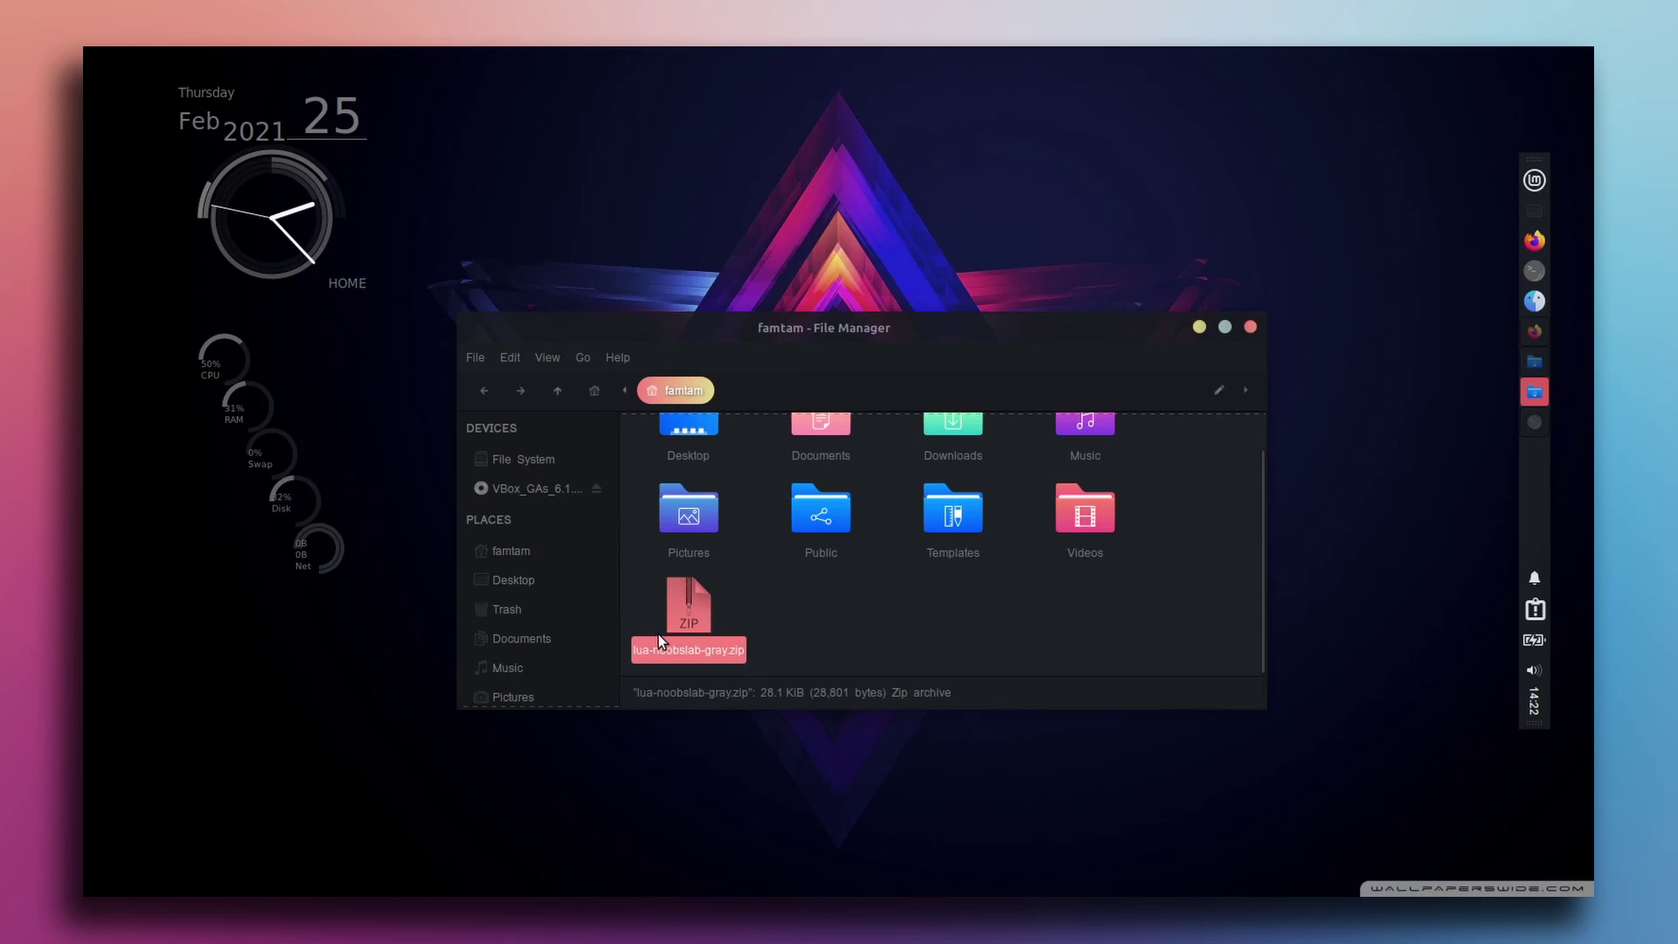
key("Delete")
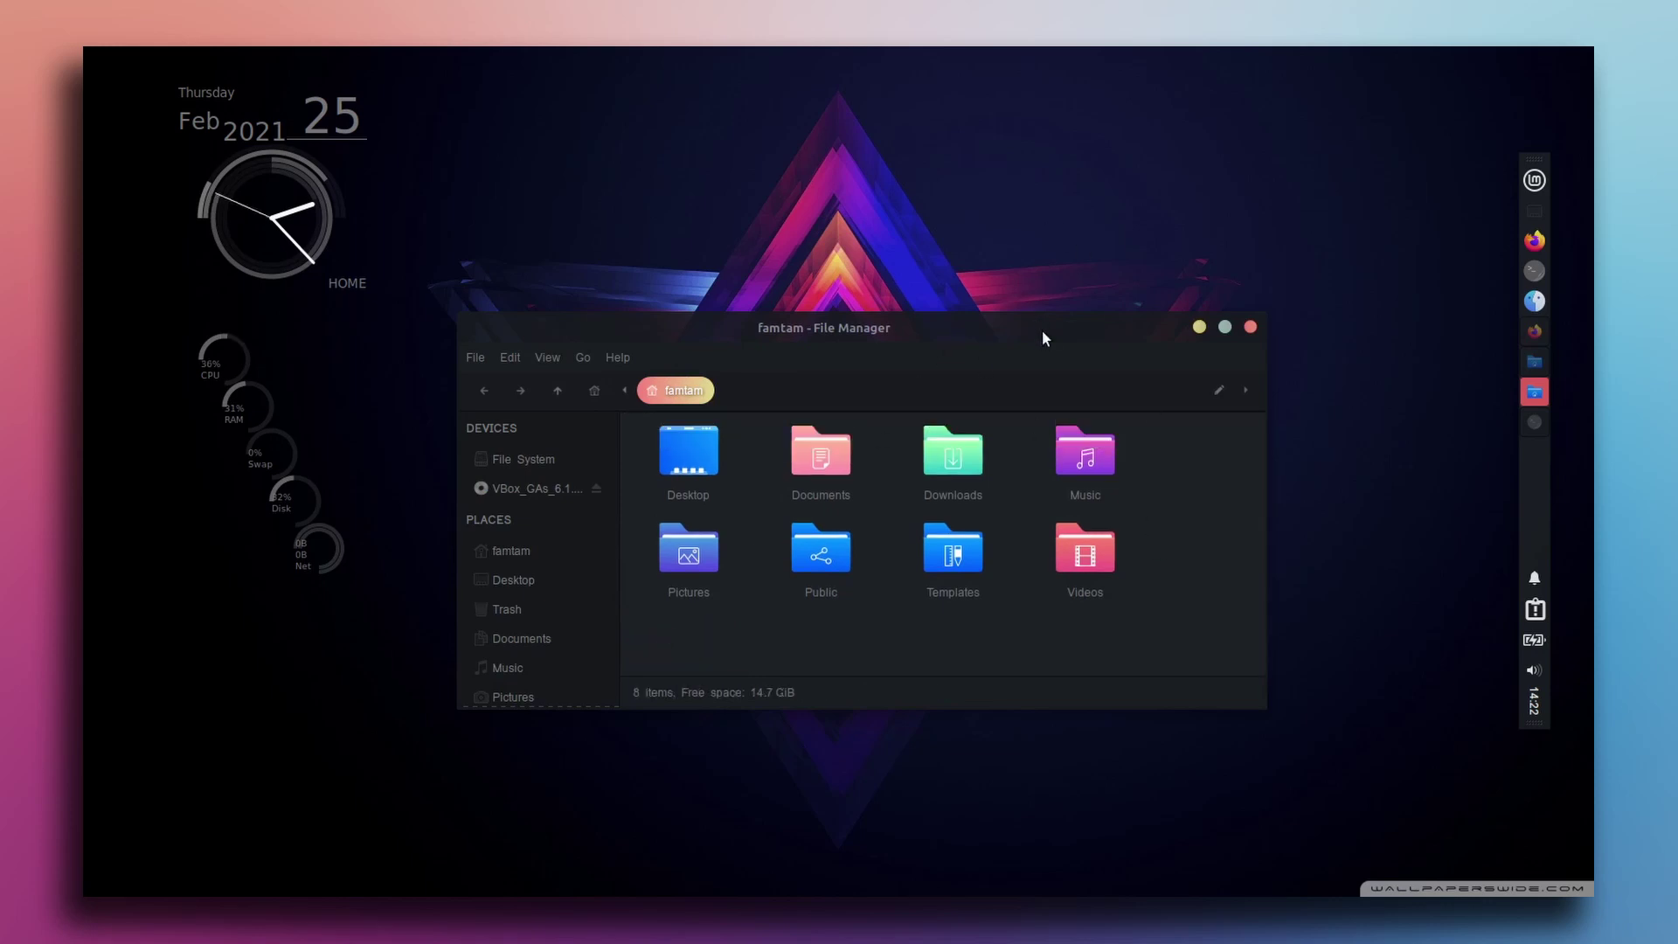
Shrink the file manager window and reposition it near the centre of the desktop.
left_click_drag(1045, 338, 963, 296)
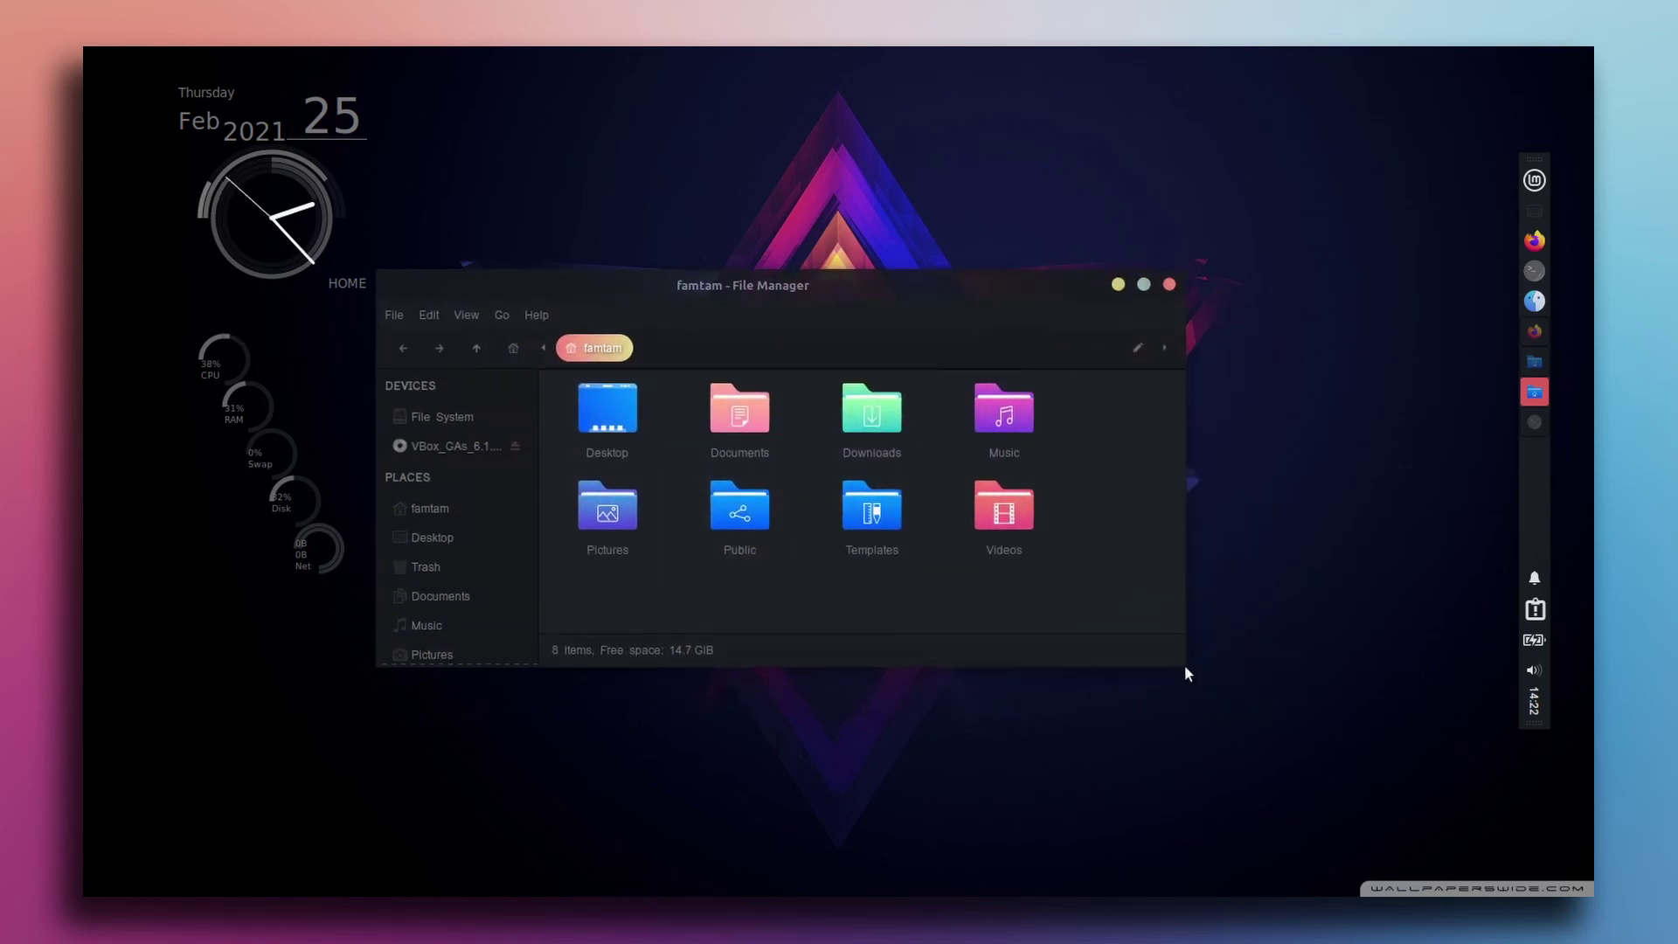
left_click_drag(1185, 667, 1032, 587)
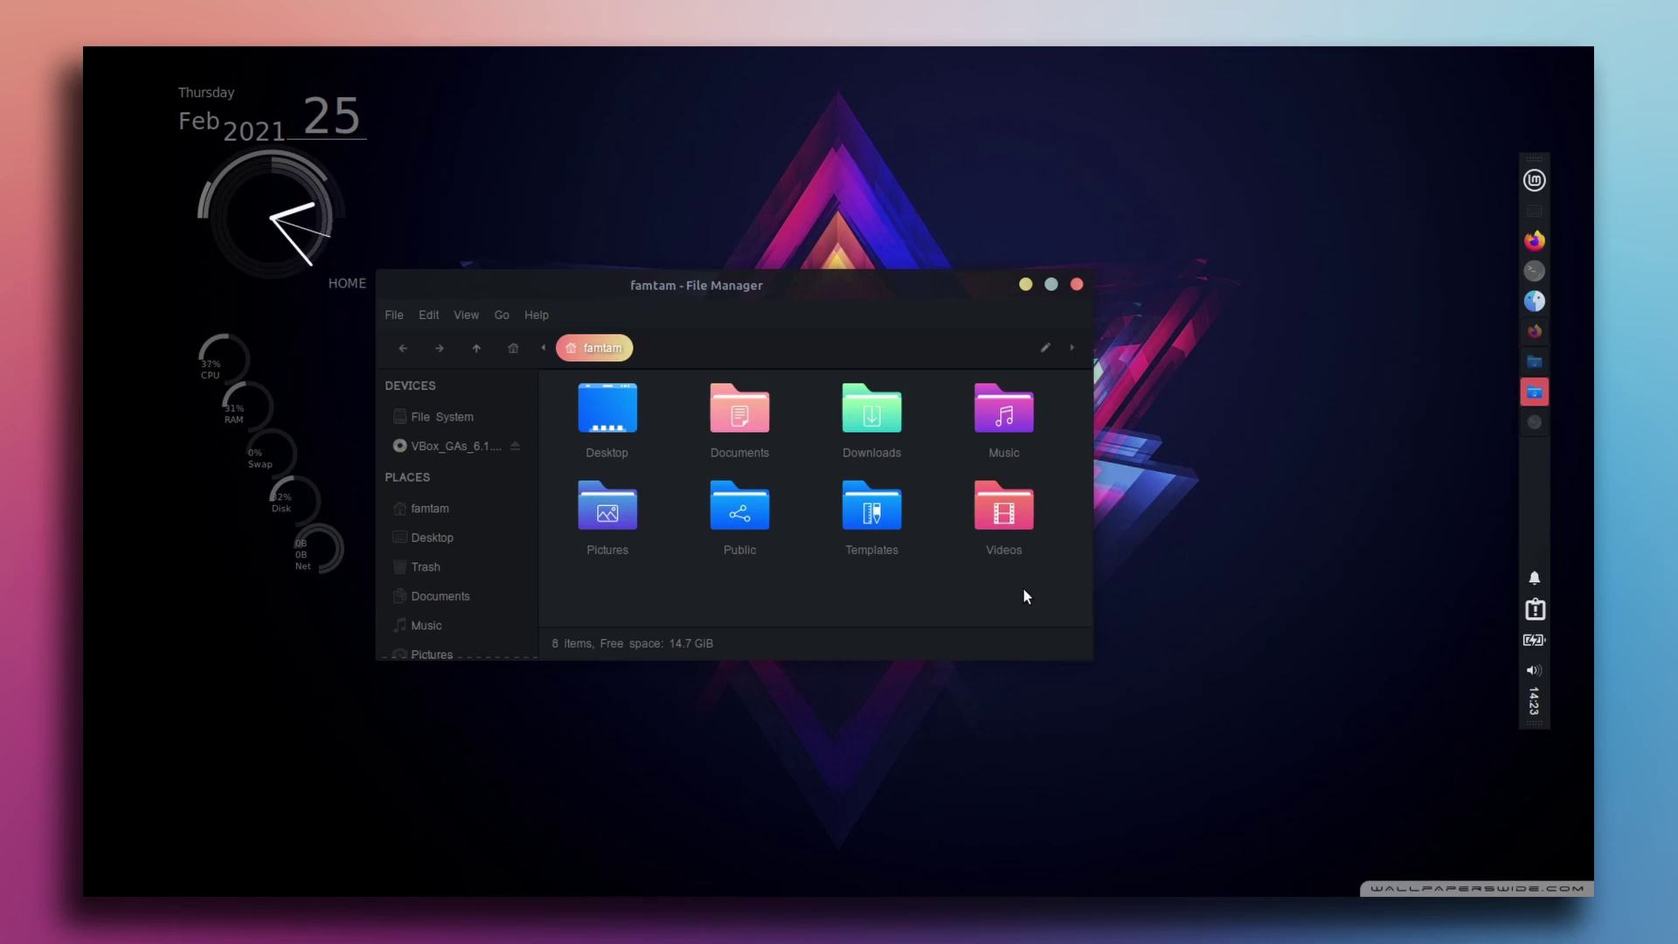
left_click_drag(784, 301, 823, 320)
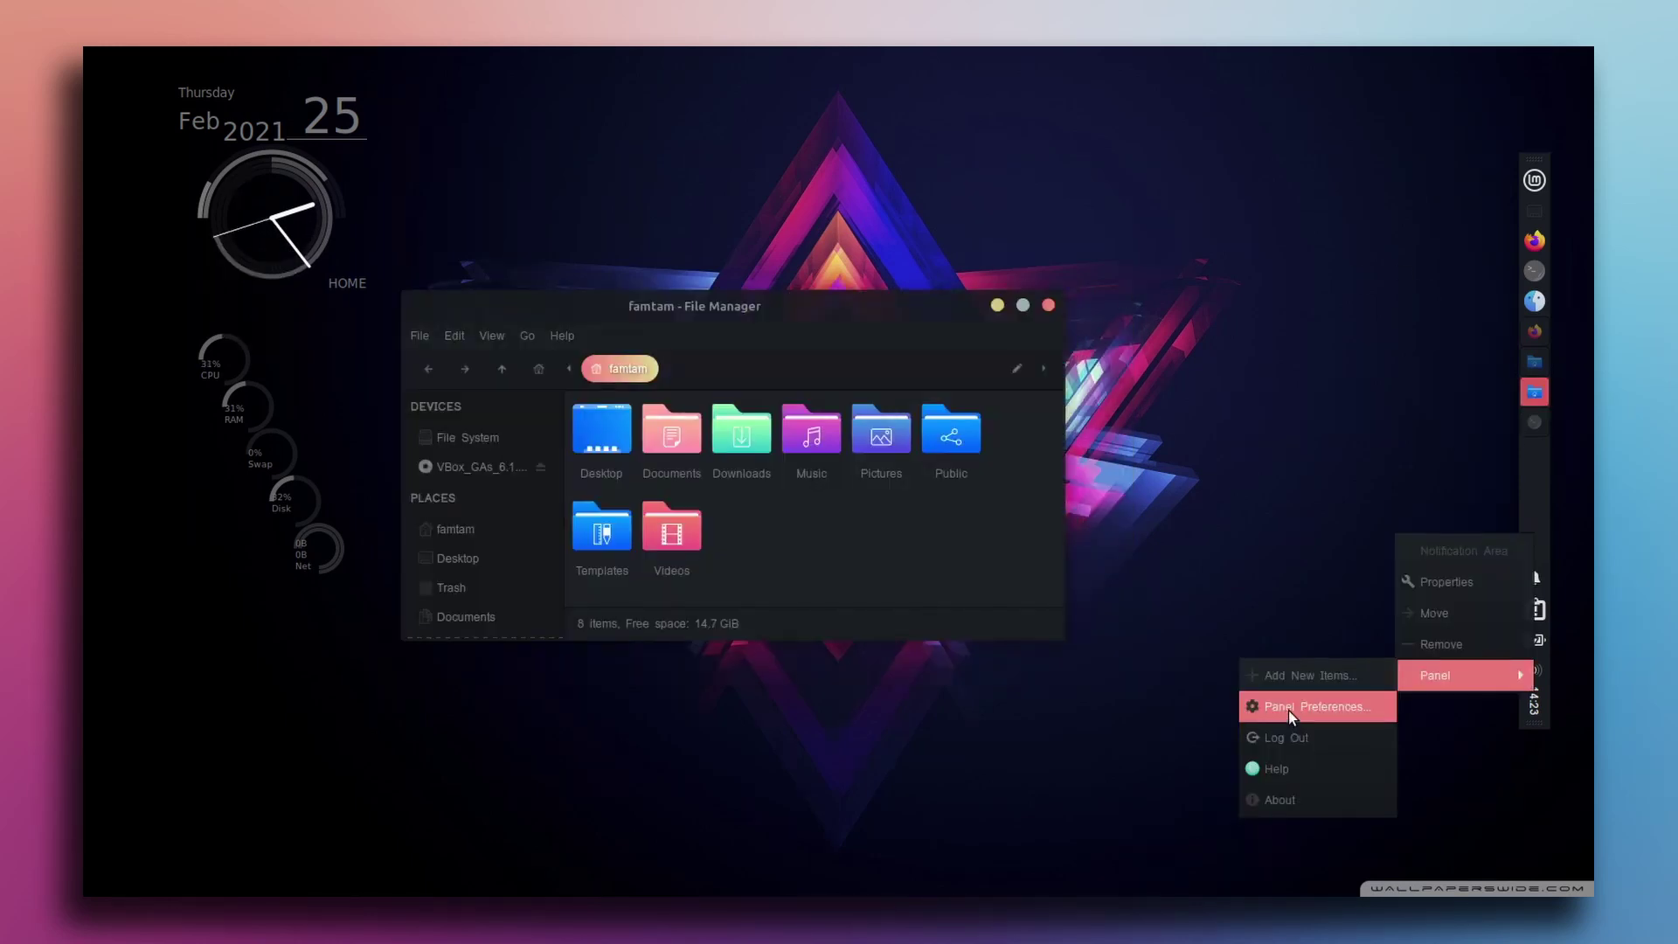
Switch Panel 1 to Horizontal mode with a slightly shorter length, and close the panel preferences and the file manager.
left_click(1288, 711)
left_click(834, 402)
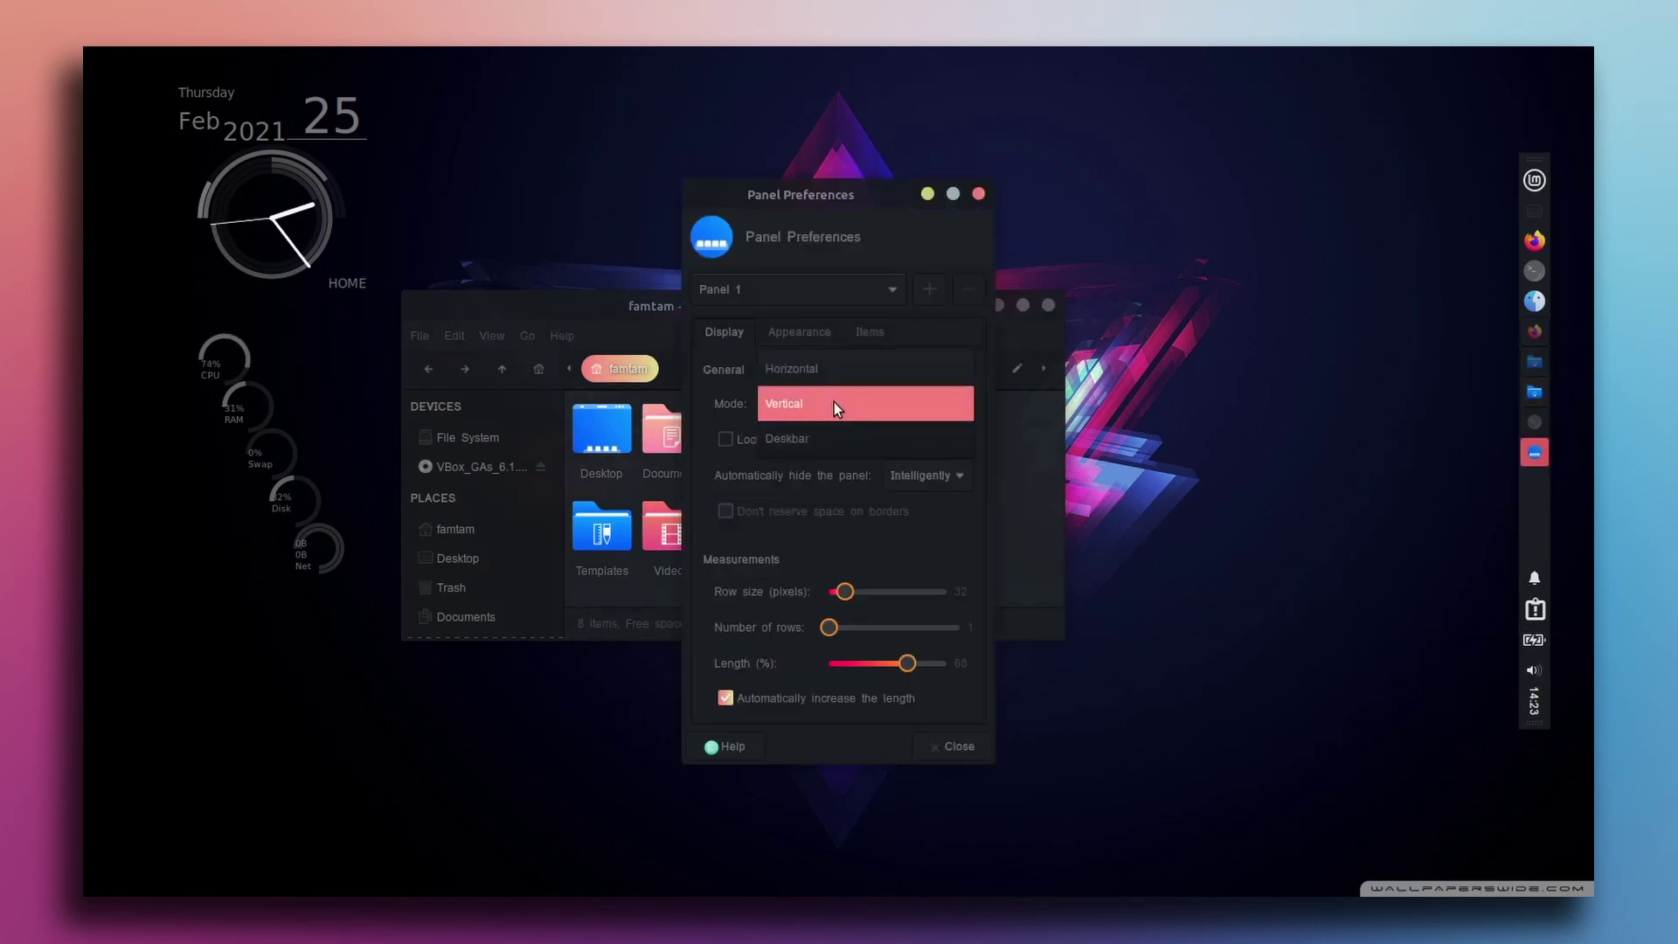
left_click(799, 371)
left_click_drag(906, 663, 900, 666)
left_click(978, 193)
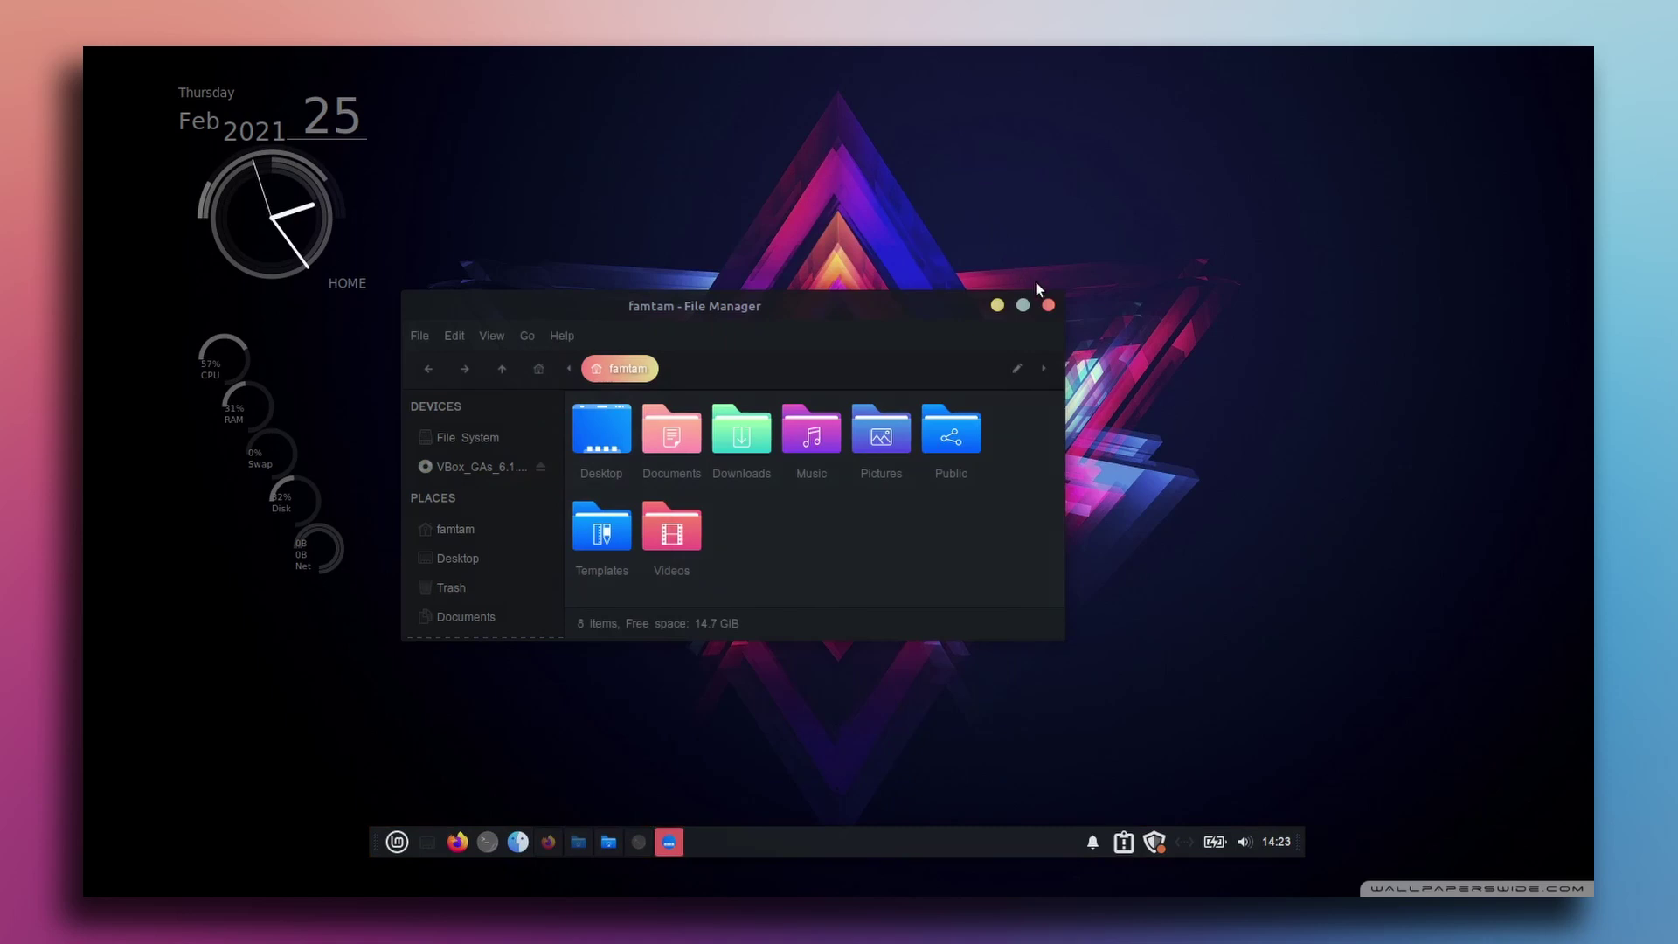
left_click_drag(832, 303, 1040, 183)
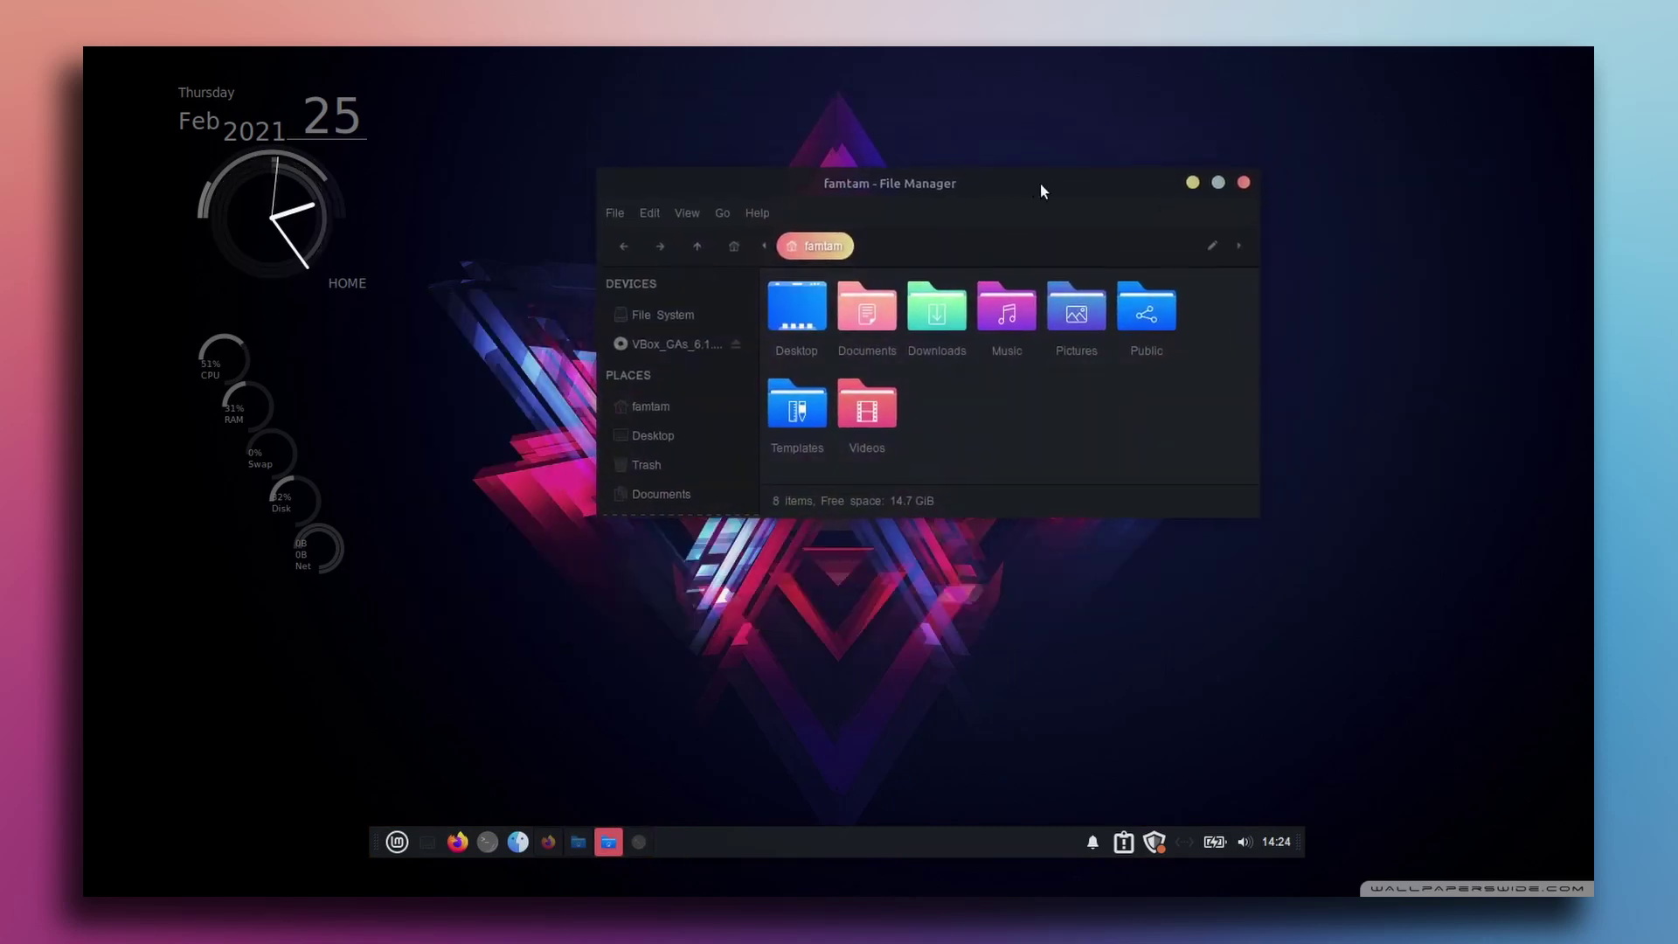
left_click(1242, 182)
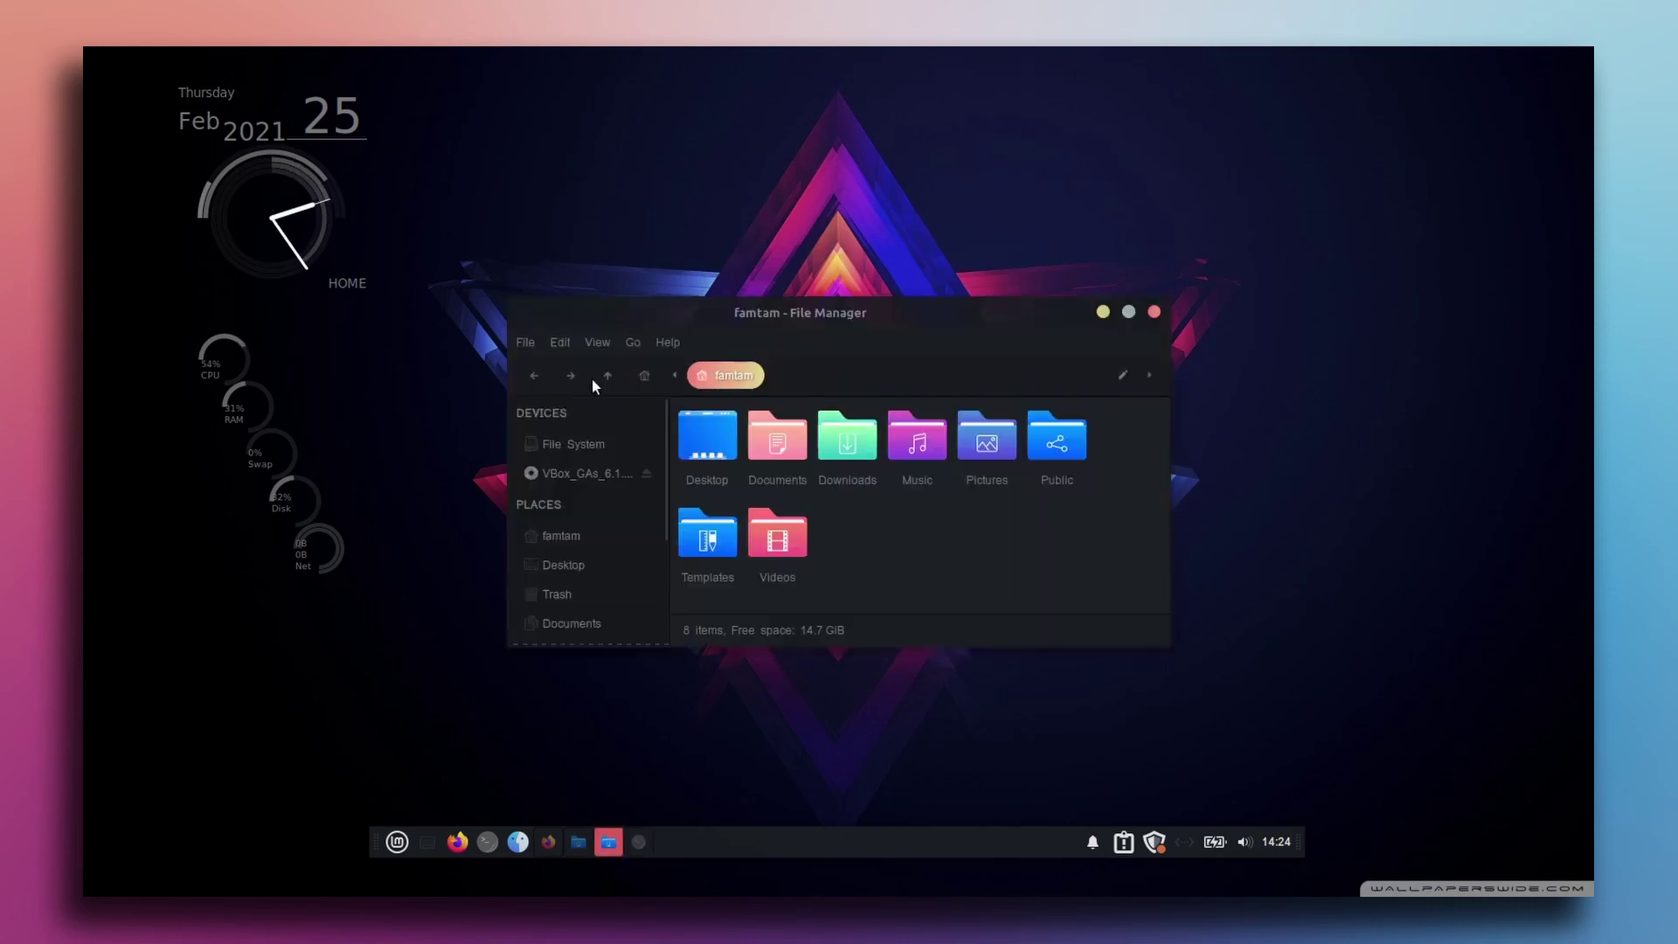
Show hidden files in the home folder, open .conkyrc in the text editor, and reposition the editor window.
left_click(591, 343)
left_click(622, 531)
scroll(911, 512, "down", 5)
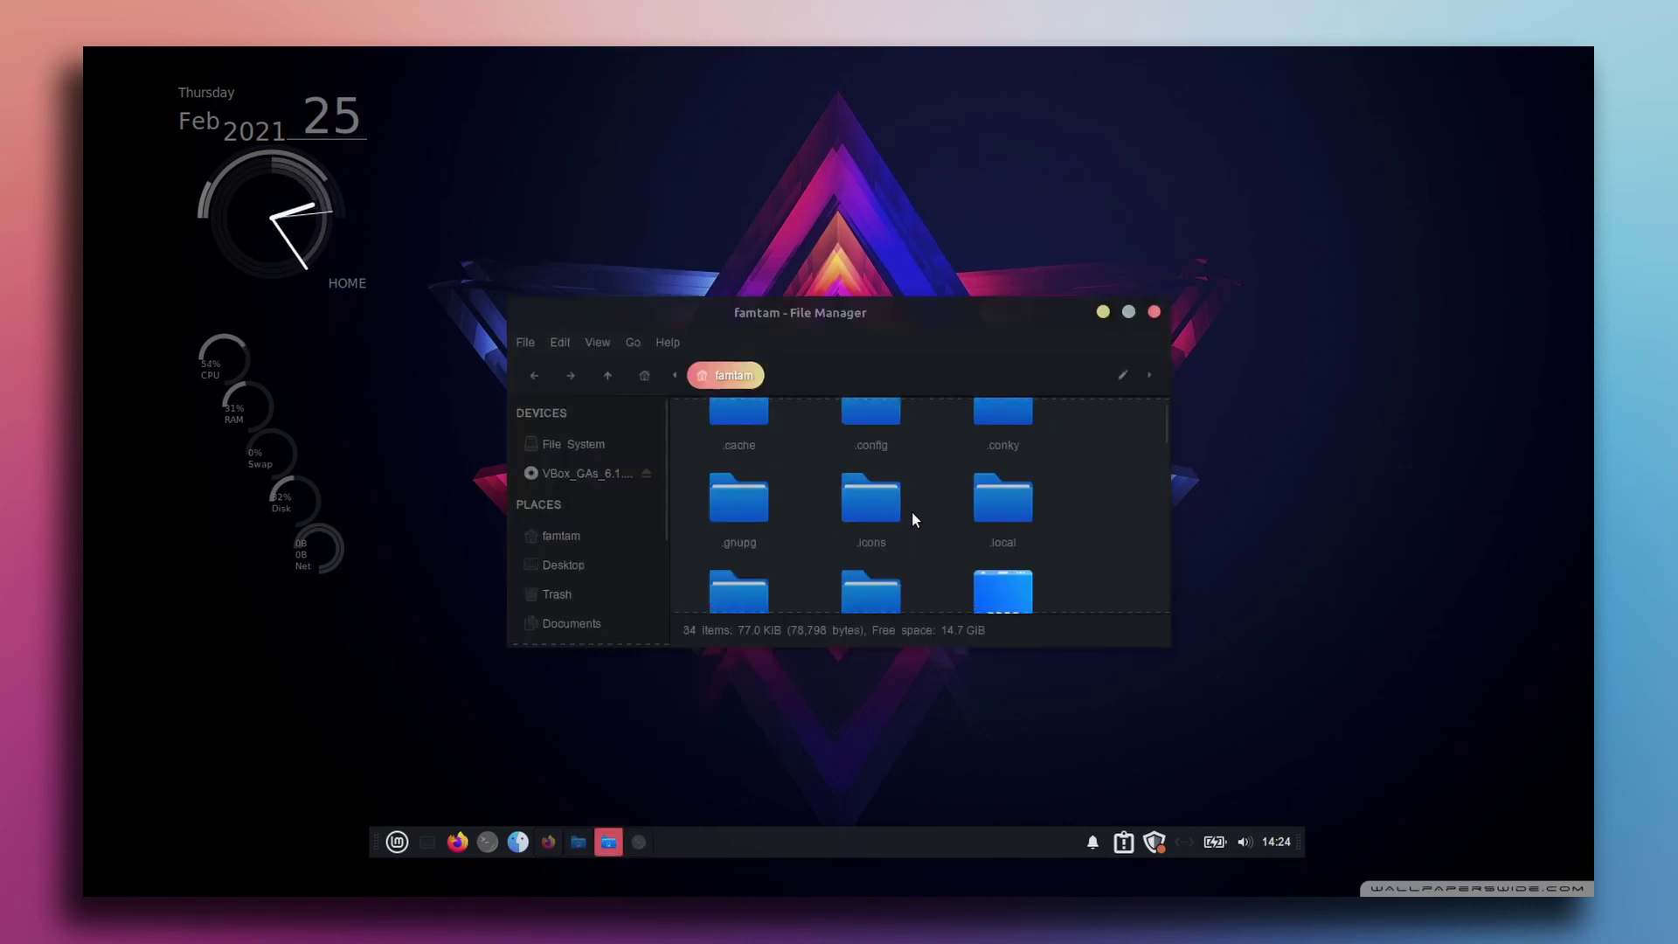
left_click(876, 485)
double_click(878, 487)
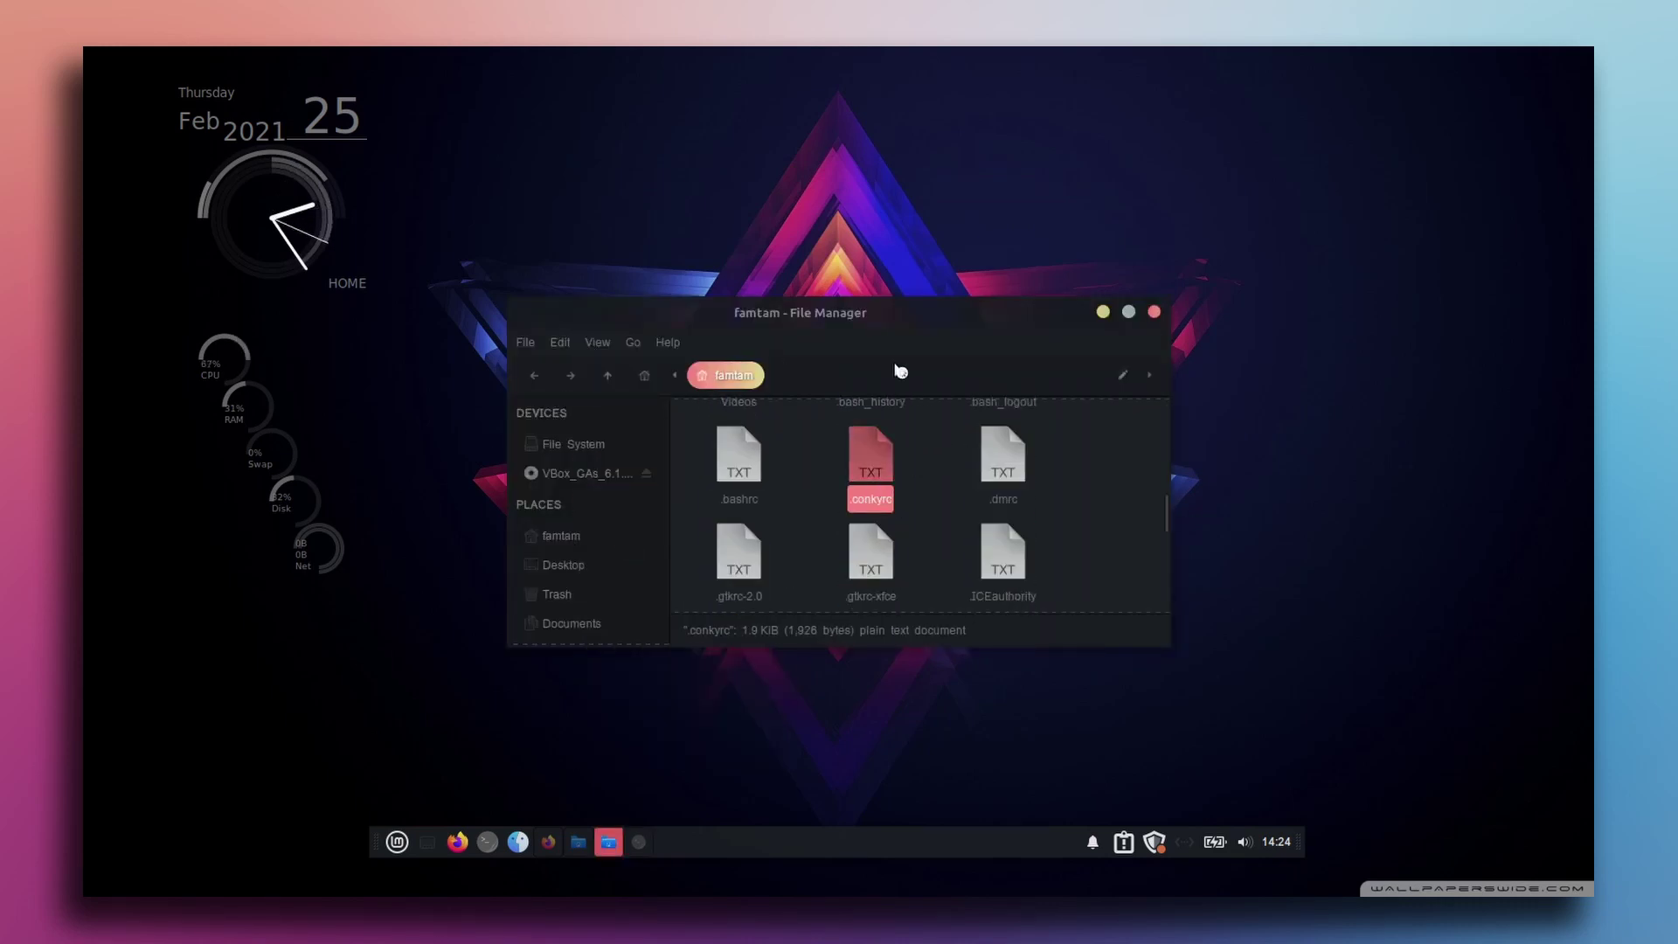
left_click_drag(1127, 85, 926, 236)
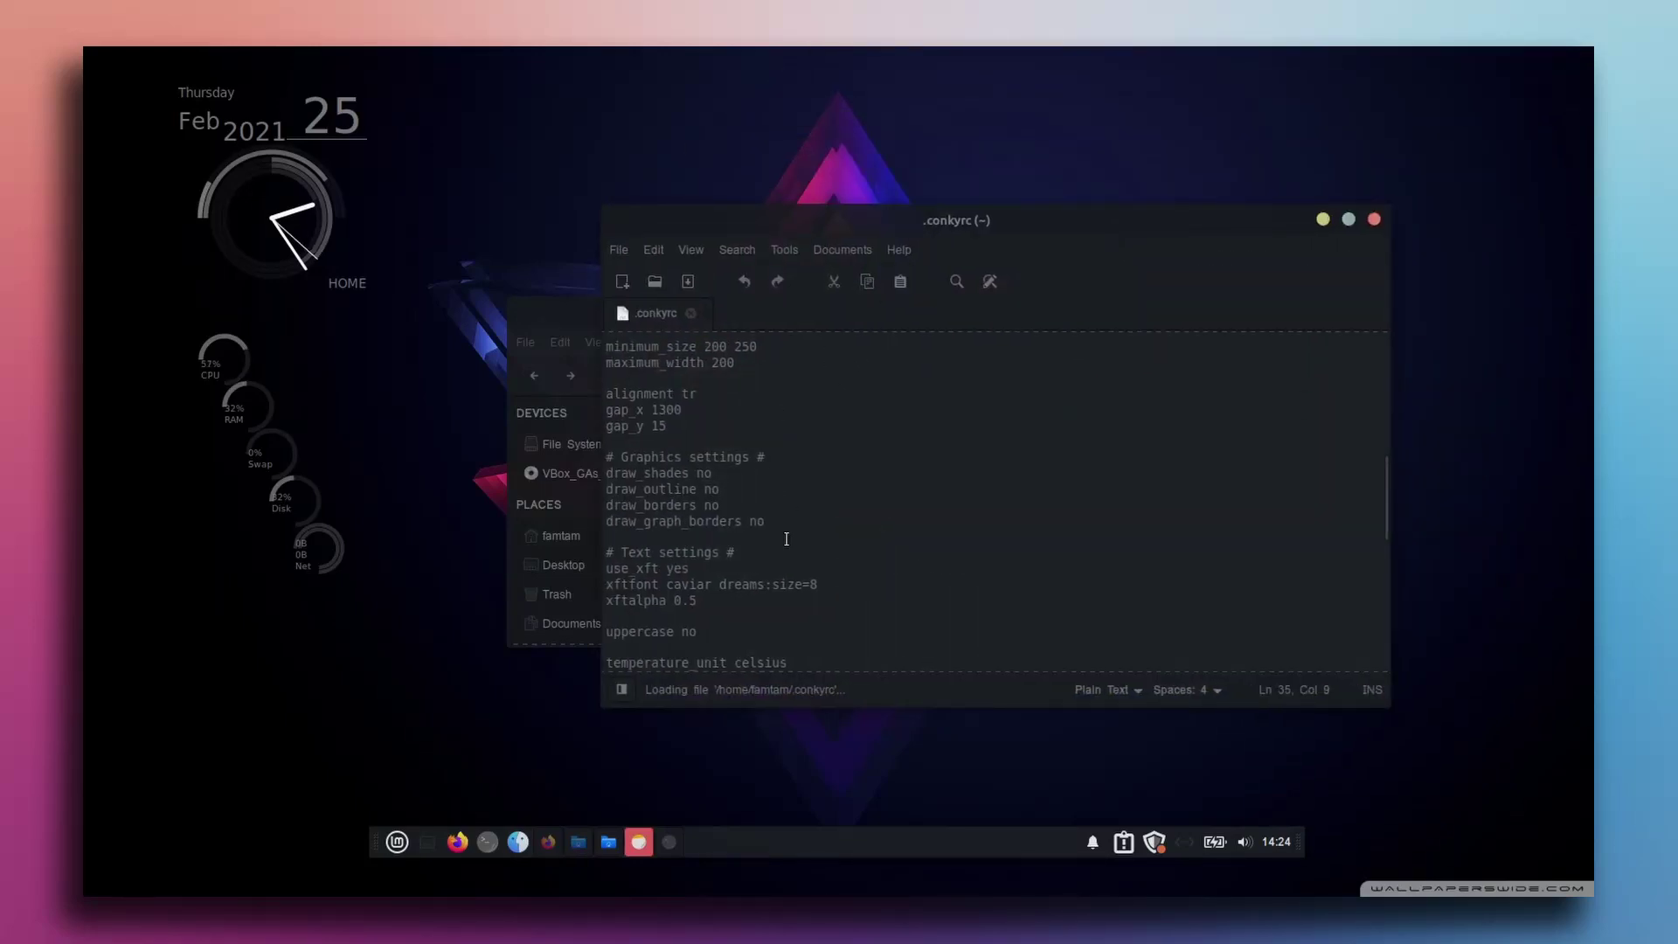
Change own_window_type to desktop in the window specifications of .conkyrc and save the file.
scroll(875, 525, "down", 2)
scroll(878, 516, "up", 7)
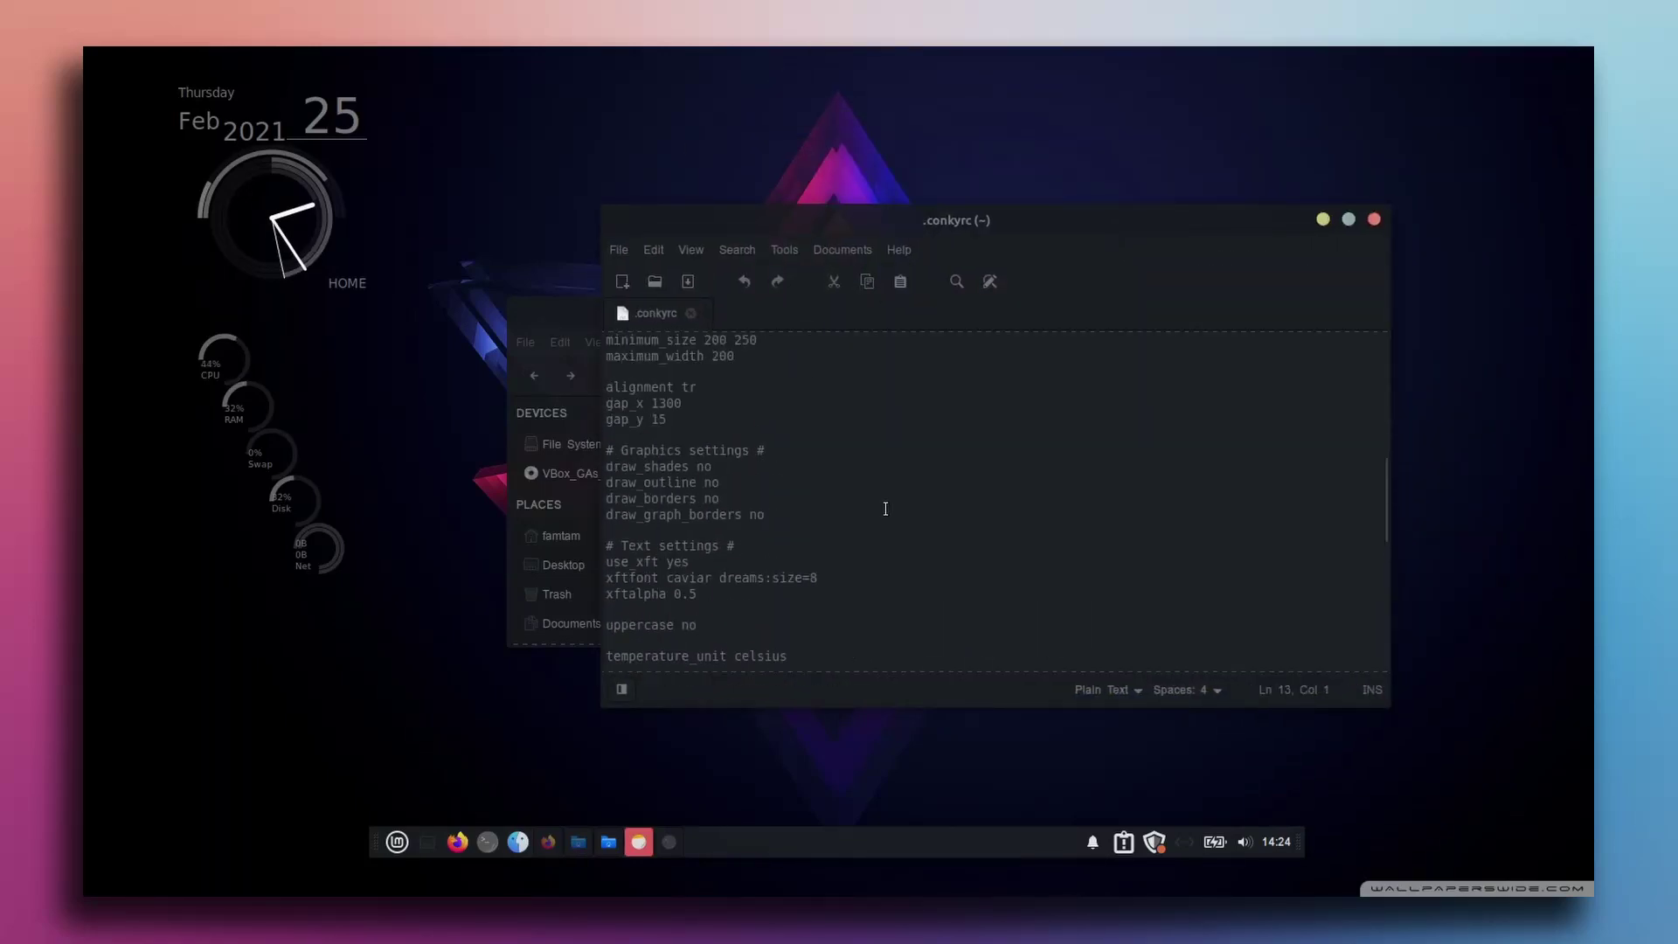
scroll(882, 509, "up", 2)
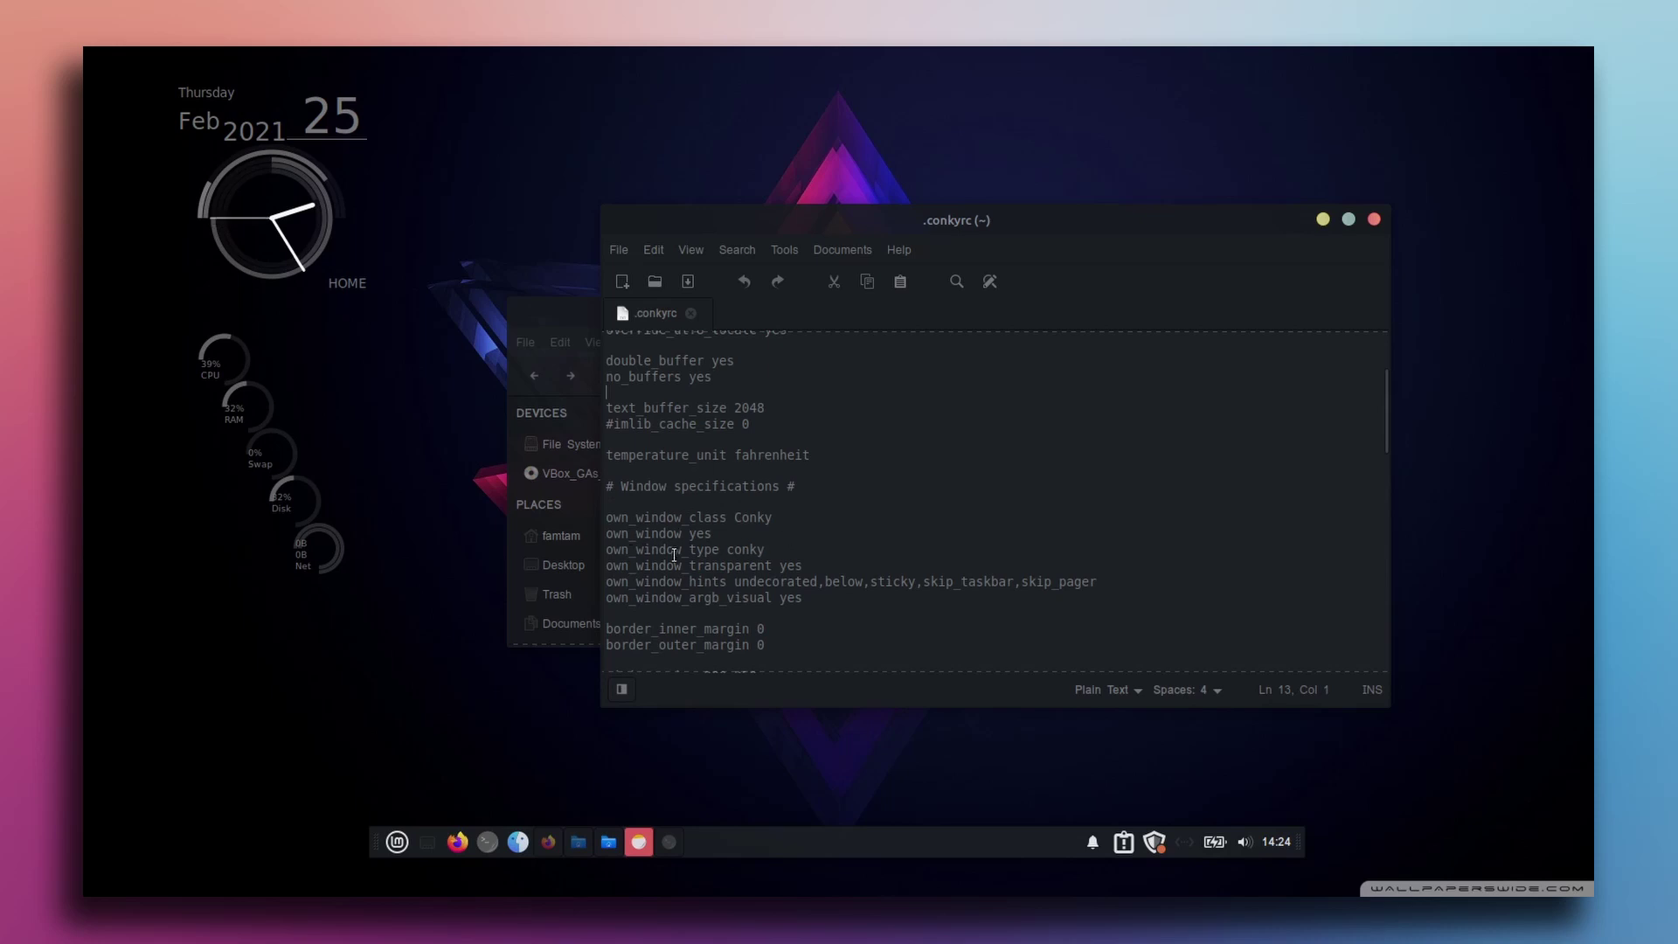
double_click(745, 550)
type("desktop")
key("ctrl+s")
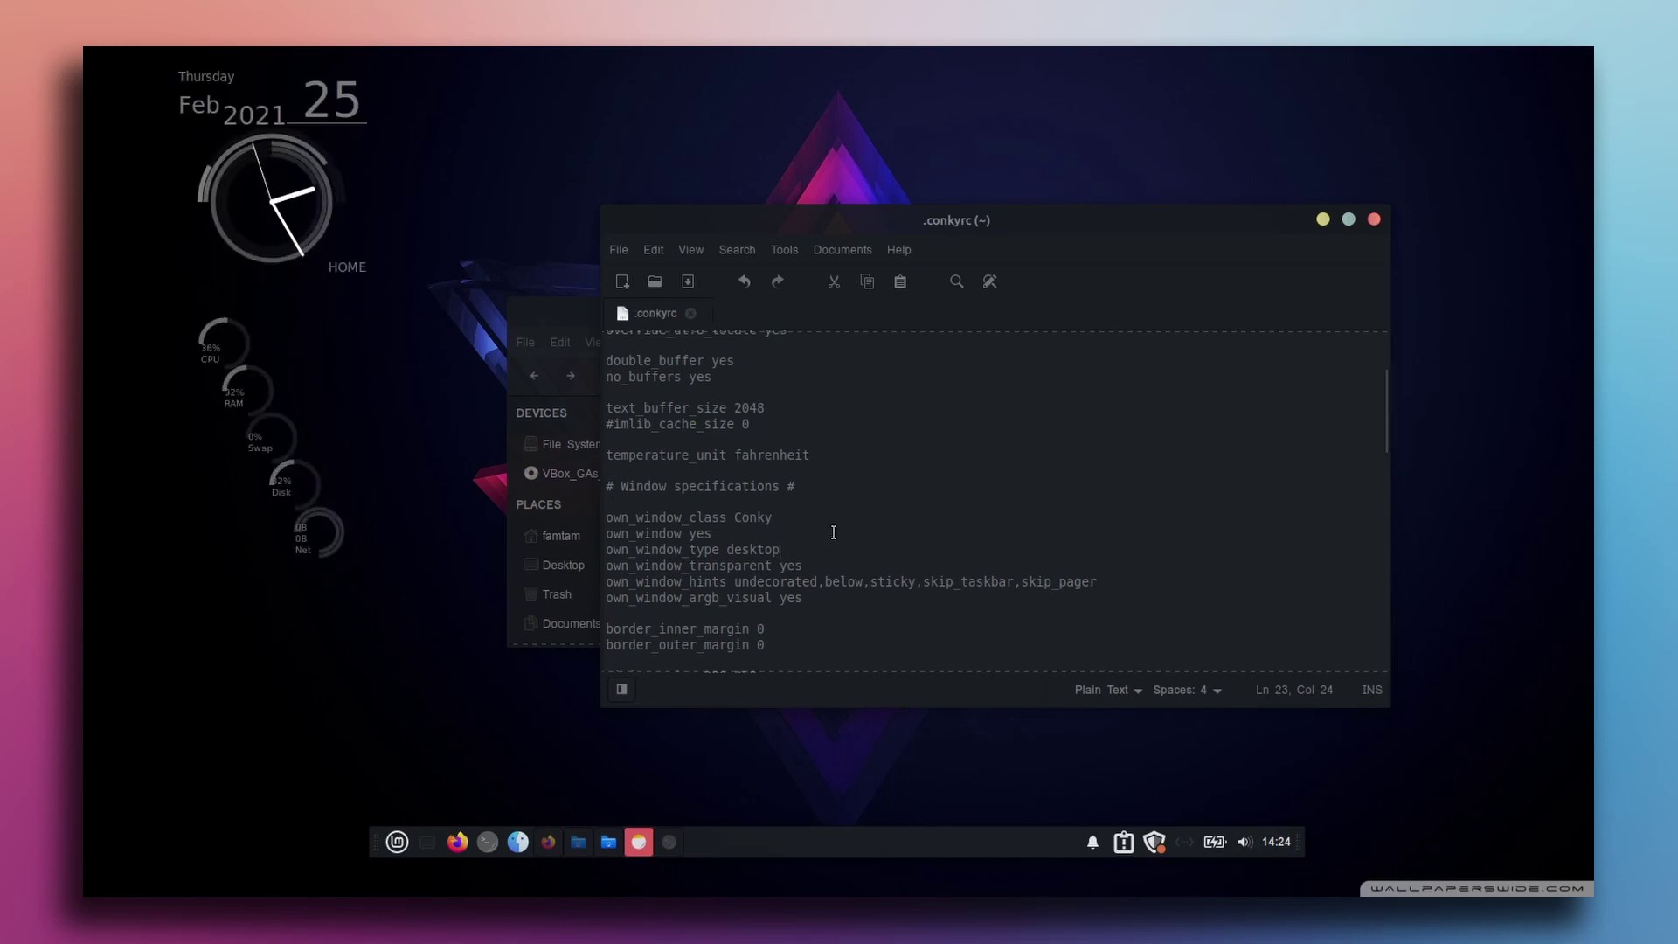
Reduce gap_x in .conkyrc to bring the Conky widget near the desktop's right edge, save the file, and close the editor.
scroll(834, 533, "down", 4)
left_click_drag(668, 547, 654, 549)
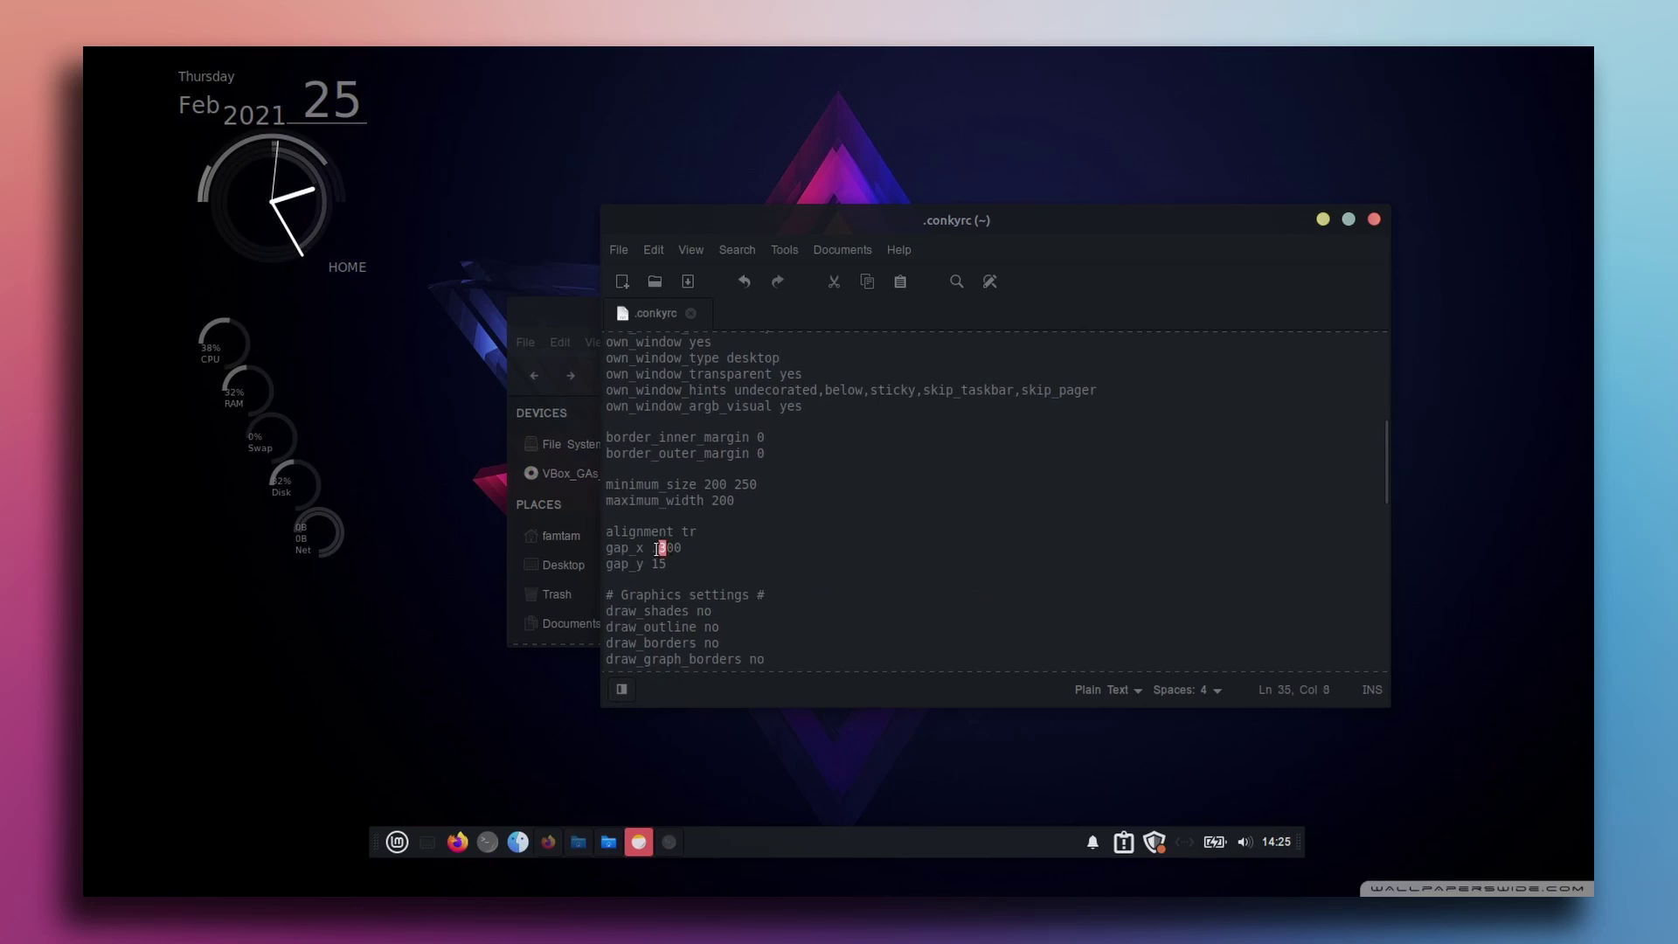
type("8")
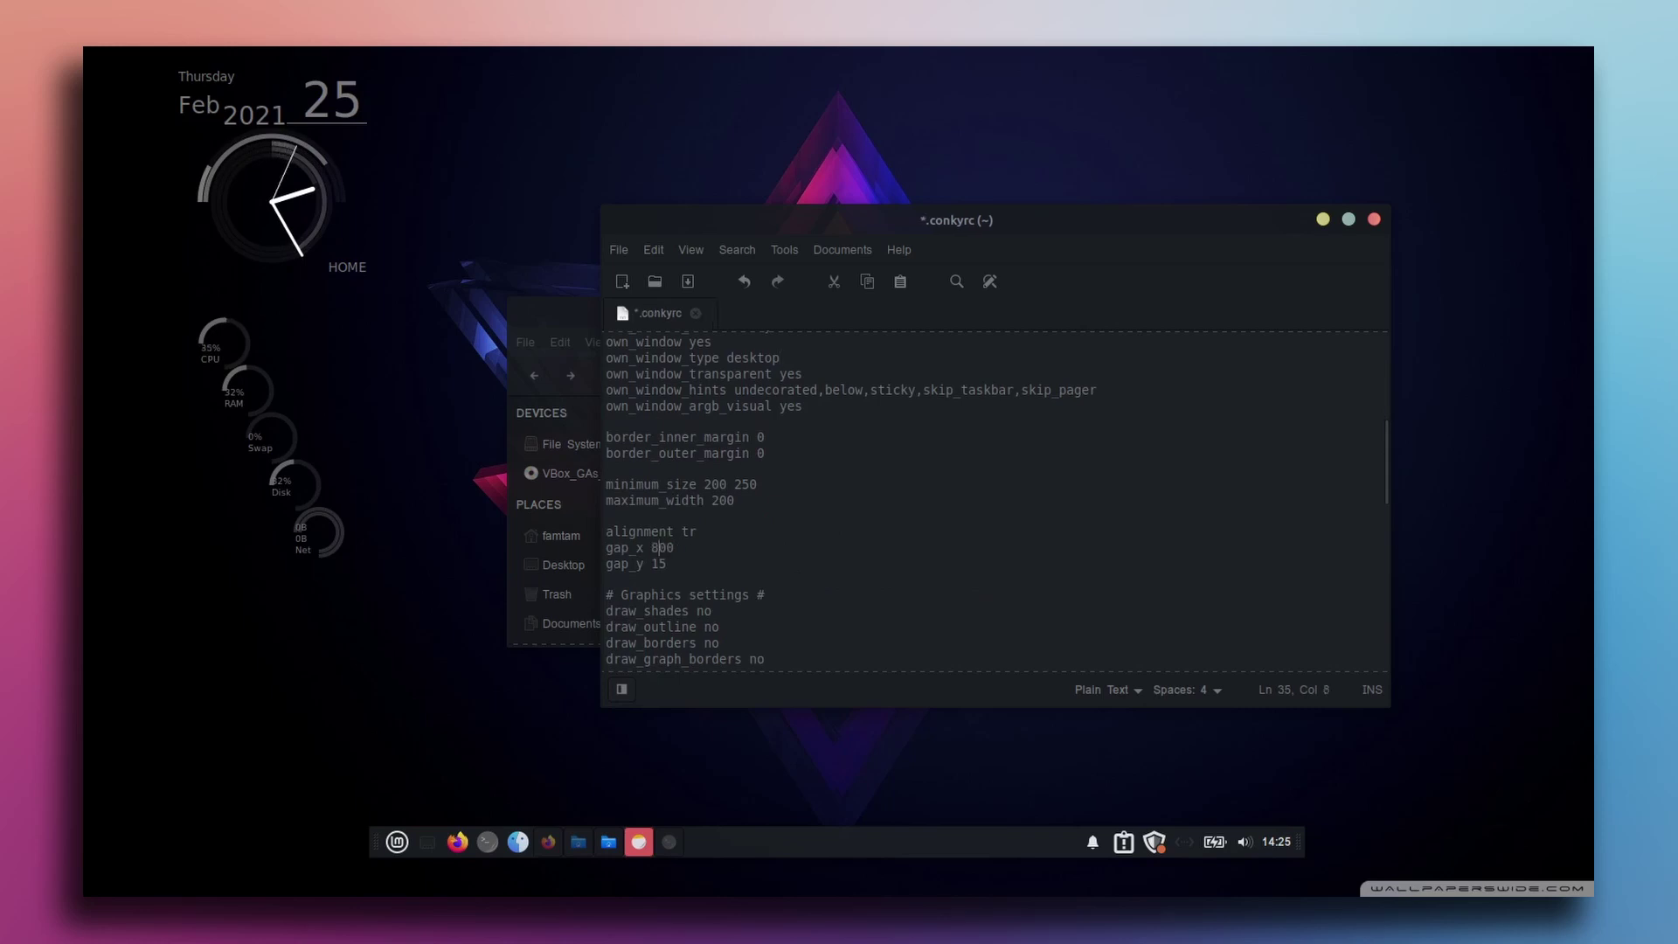
key("ctrl+s")
left_click_drag(962, 220, 716, 221)
left_click(1129, 219)
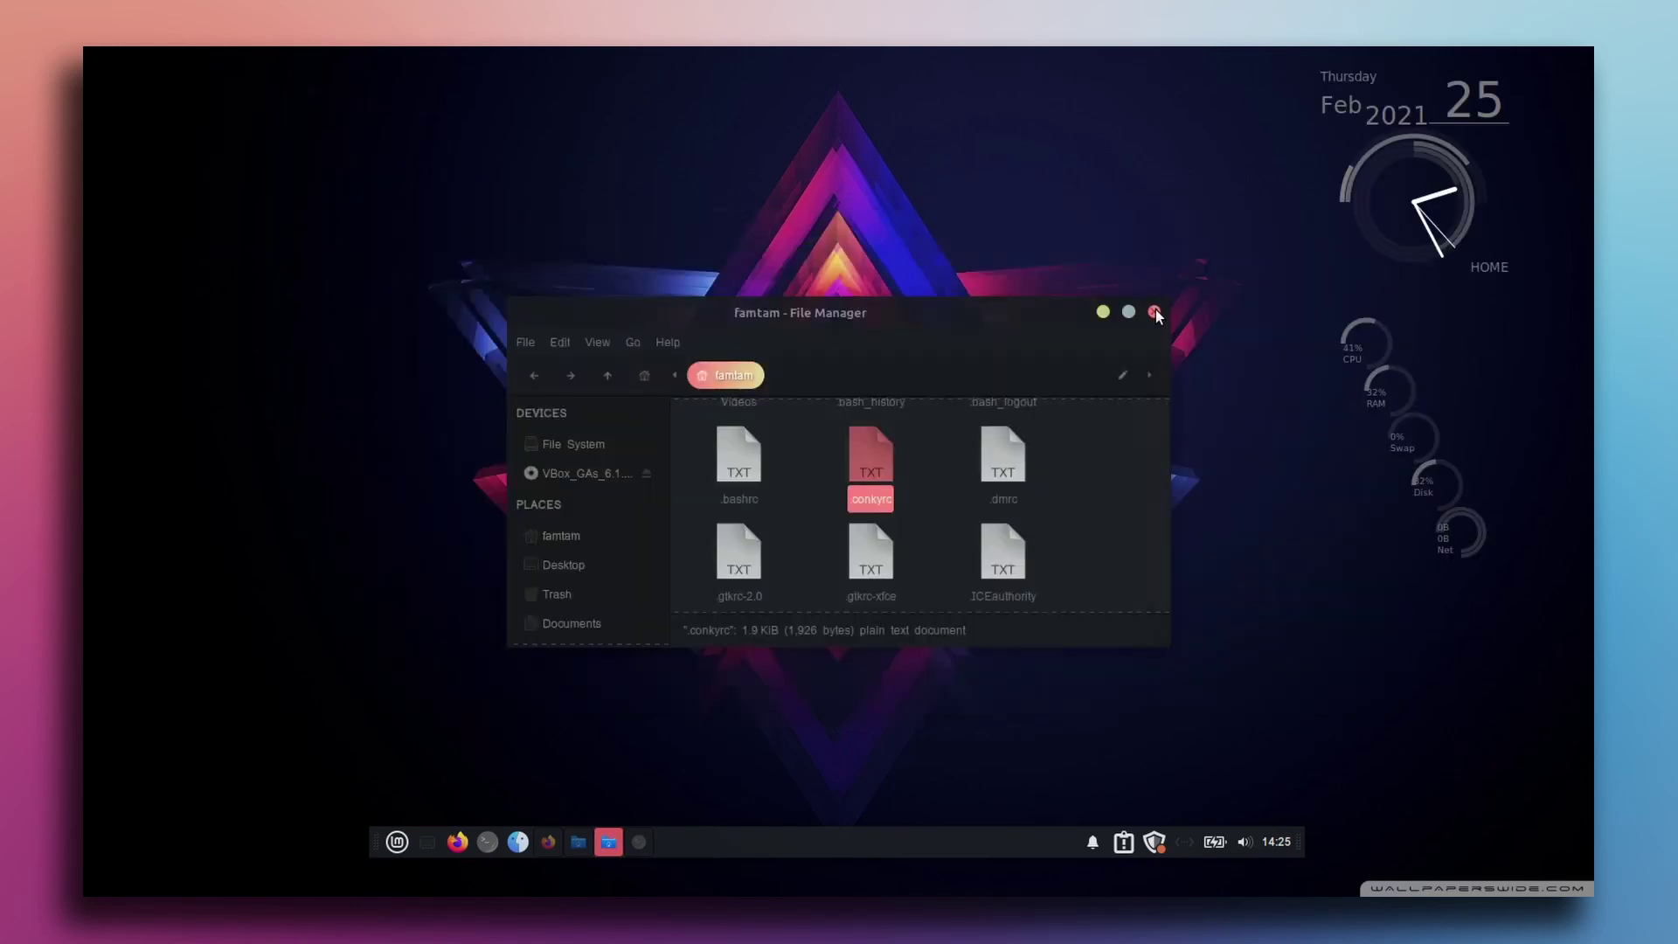